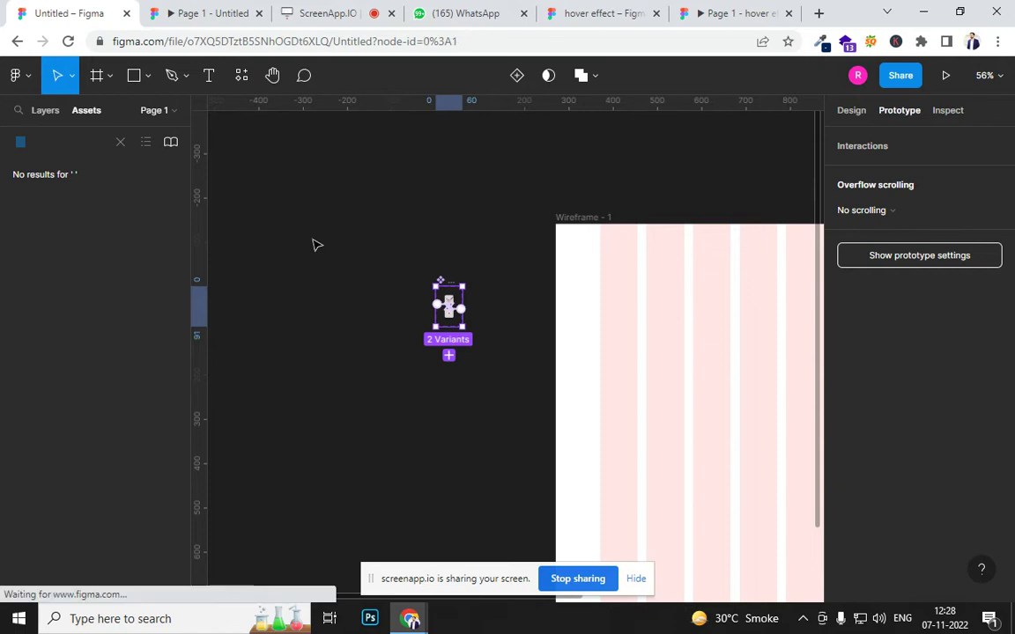
# Clear the asset search and place an instance of Component 1 near the top of the Wireframe - 1 frame.
pyautogui.click(120, 142)
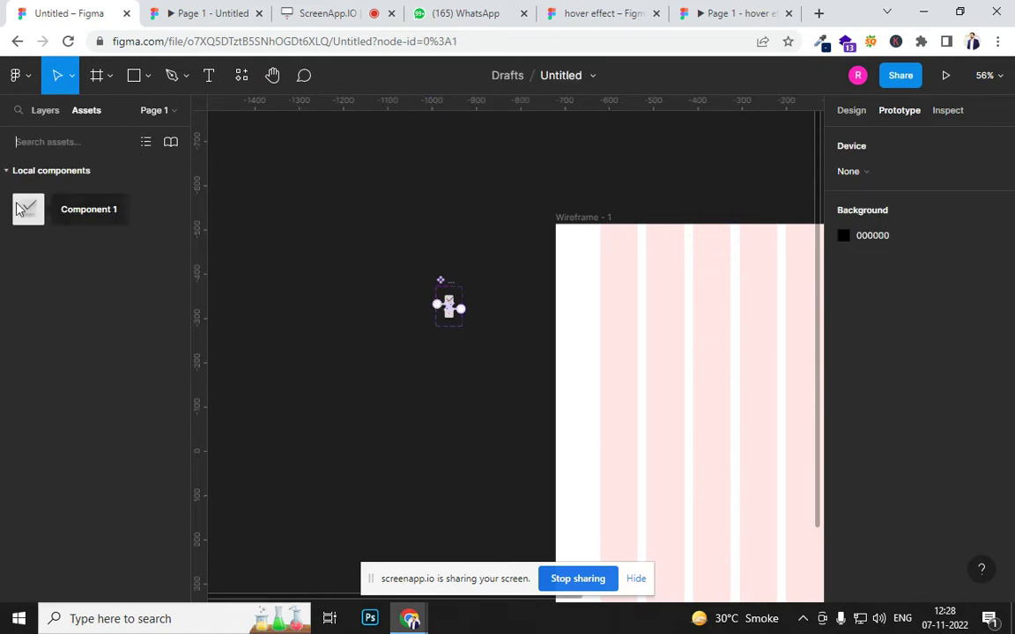
pyautogui.moveTo(30, 213); pyautogui.dragTo(620, 299)
pyautogui.click(397, 365)
# Test the checkbox in the prototype preview by toggling its check mark several times, and reload the preview.
pyautogui.click(203, 16)
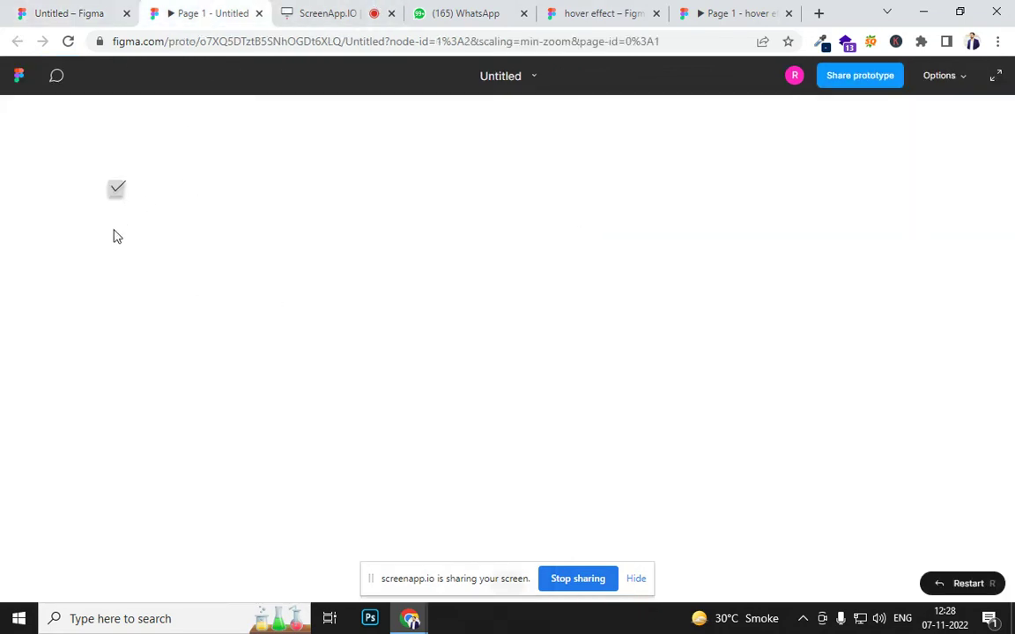
pyautogui.click(116, 190)
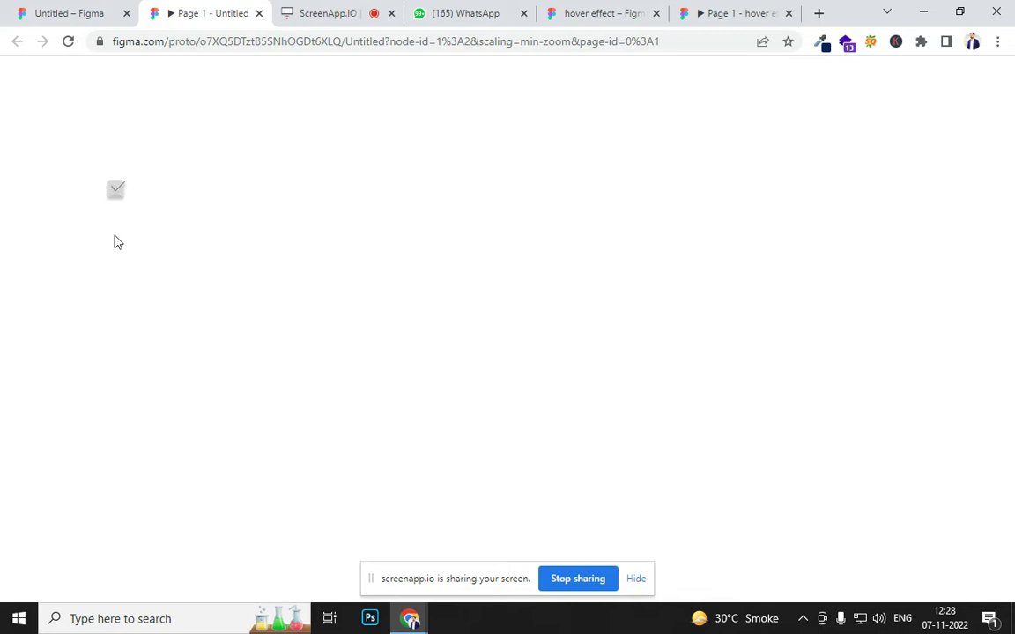
pyautogui.click(118, 192)
pyautogui.click(118, 192)
pyautogui.click(118, 192)
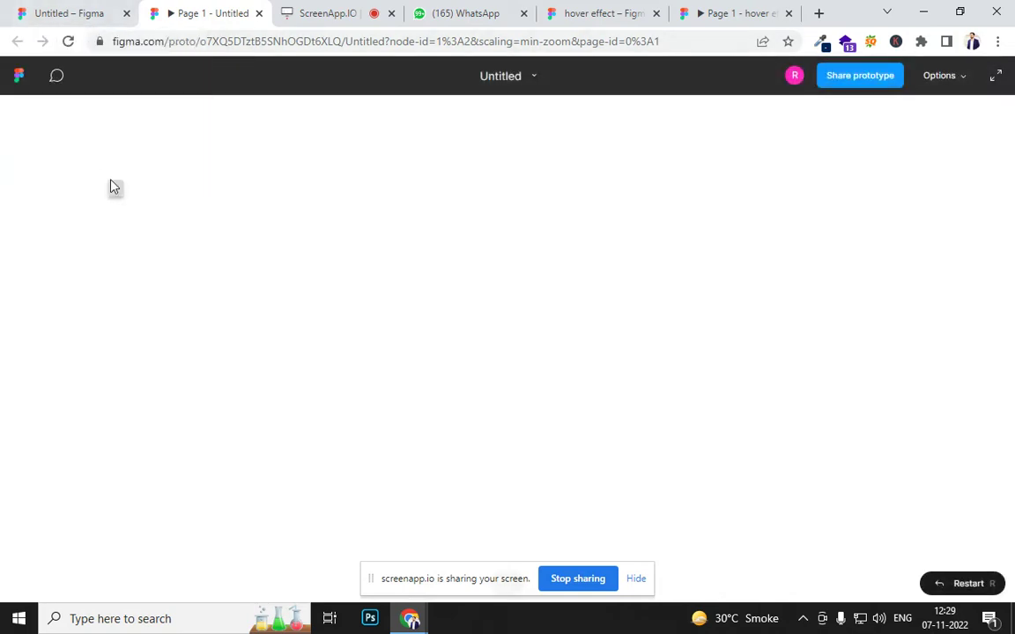
pyautogui.click(115, 193)
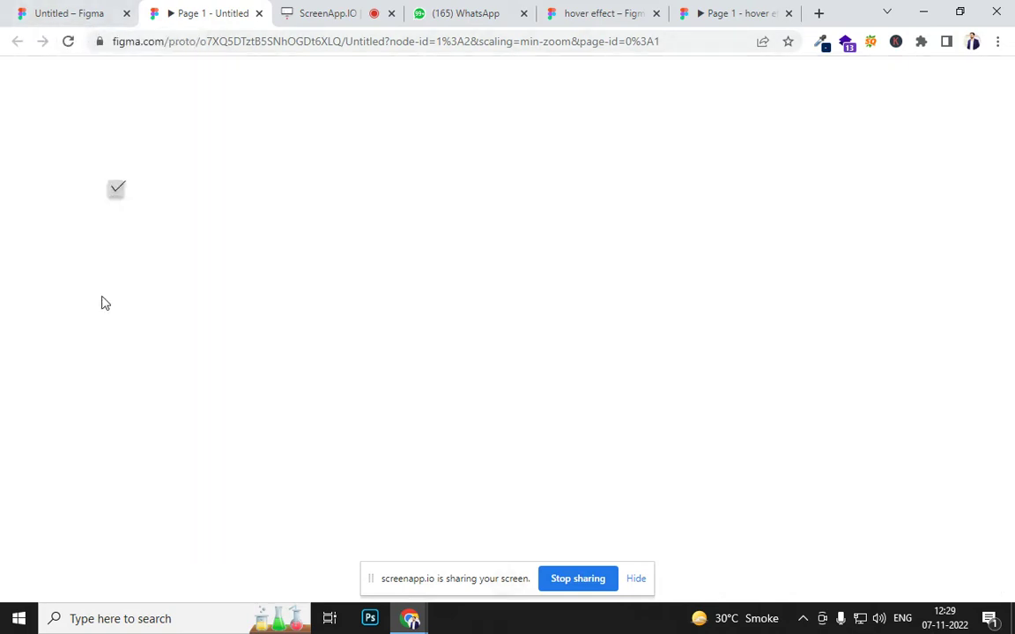
pyautogui.click(68, 42)
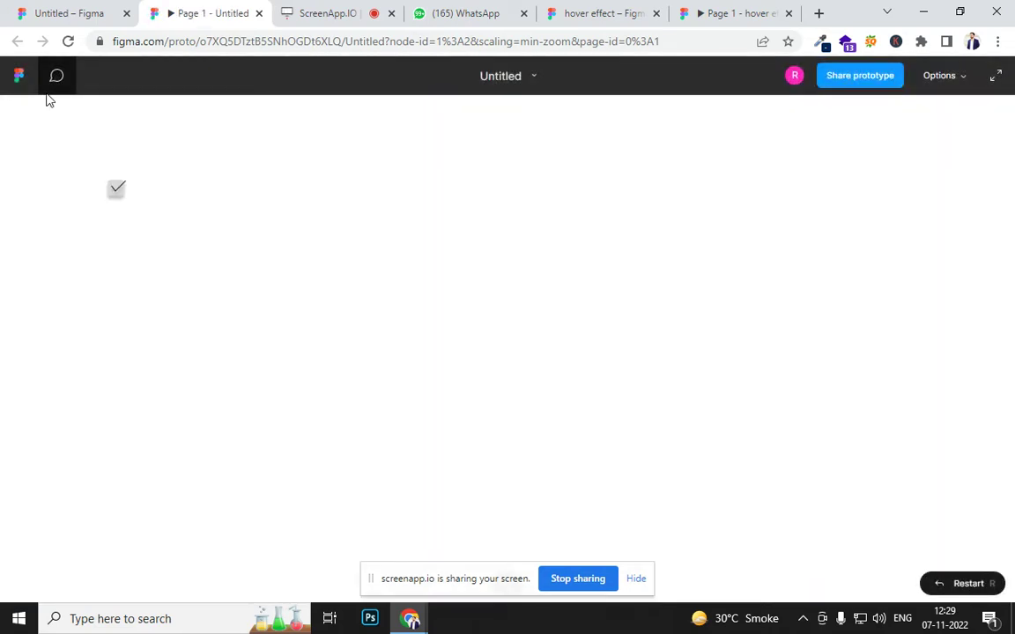
# Return to the design file and delete the checkbox instance from the Wireframe - 1 frame.
pyautogui.click(70, 12)
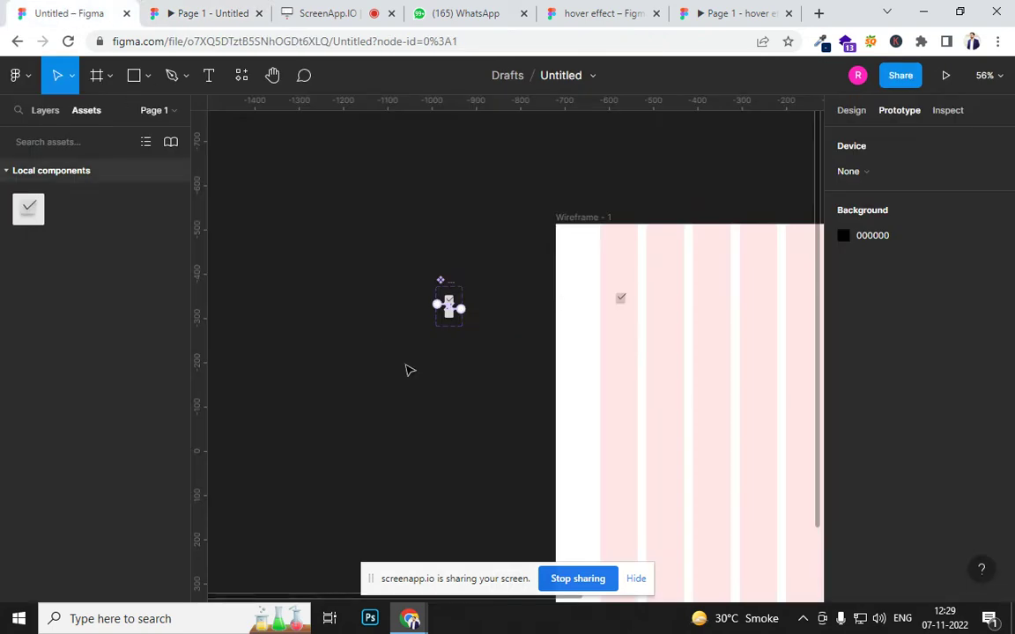
pyautogui.moveTo(457, 349); pyautogui.dragTo(415, 291)
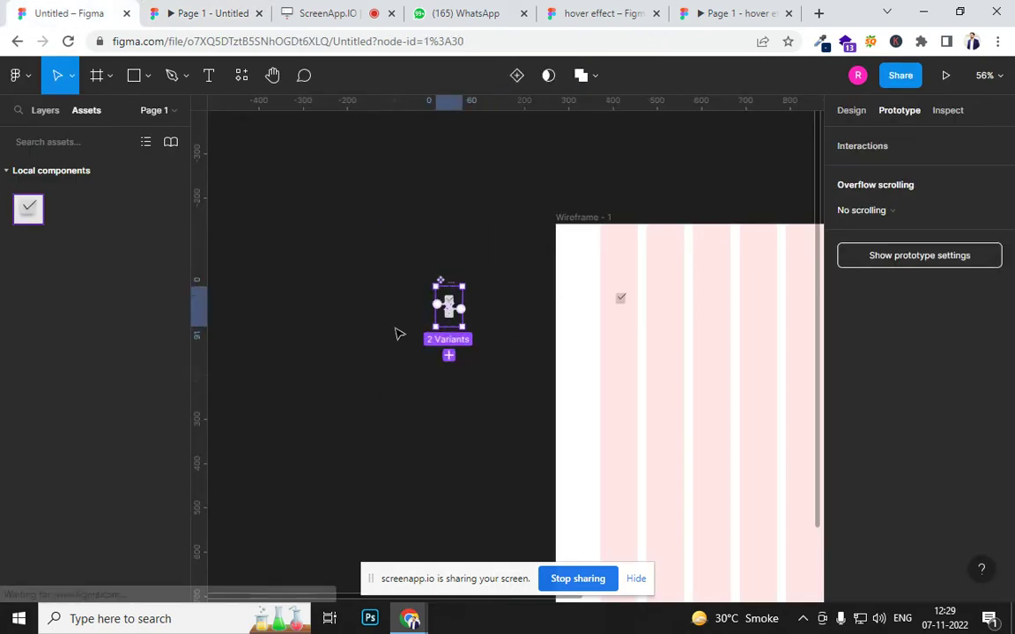
pyautogui.click(620, 299)
pyautogui.click(530, 394)
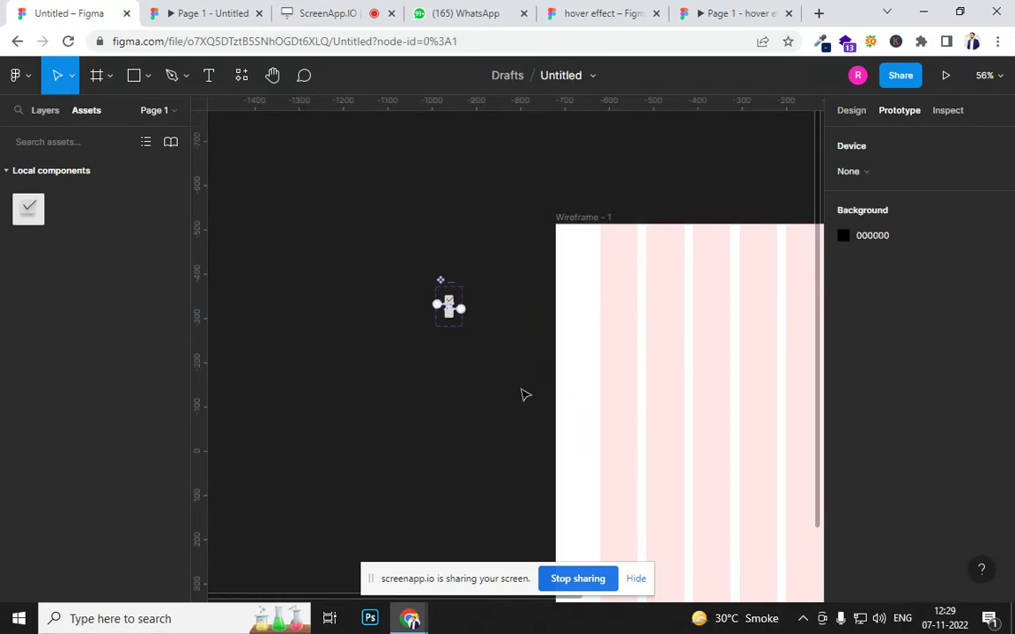
pyautogui.moveTo(441, 419); pyautogui.dragTo(413, 351)
pyautogui.hscroll(6, 404, 324)
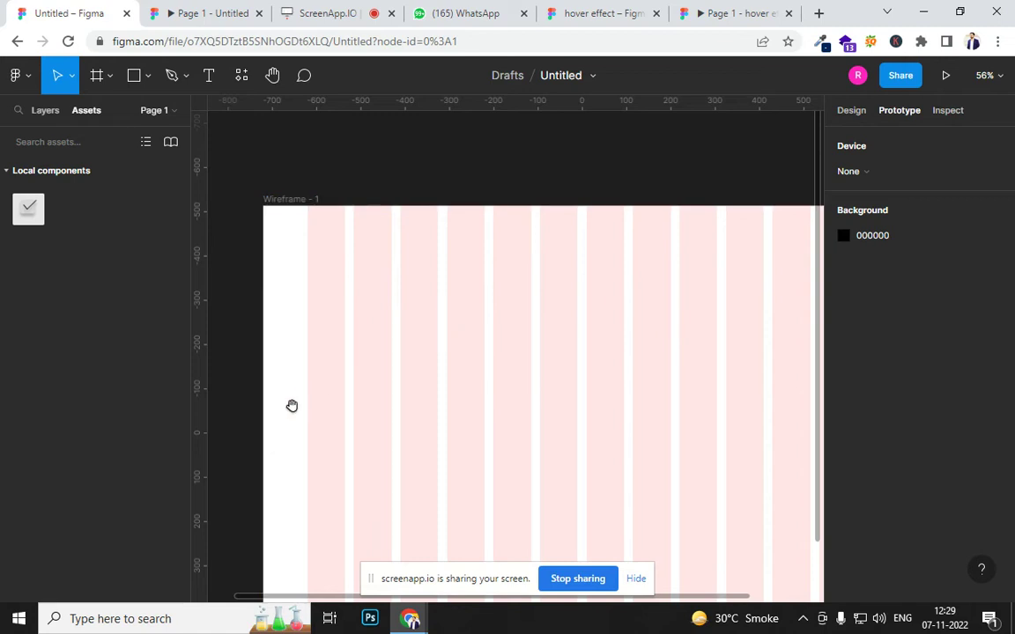
pyautogui.moveTo(301, 397); pyautogui.dragTo(766, 358)
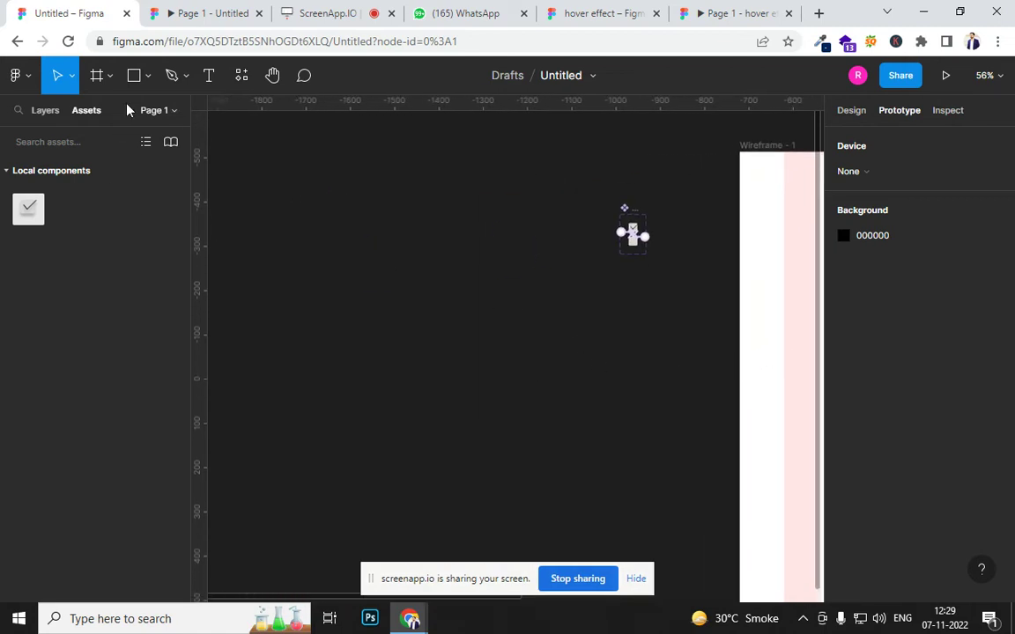
pyautogui.click(215, 82)
pyautogui.moveTo(212, 383); pyautogui.dragTo(370, 393)
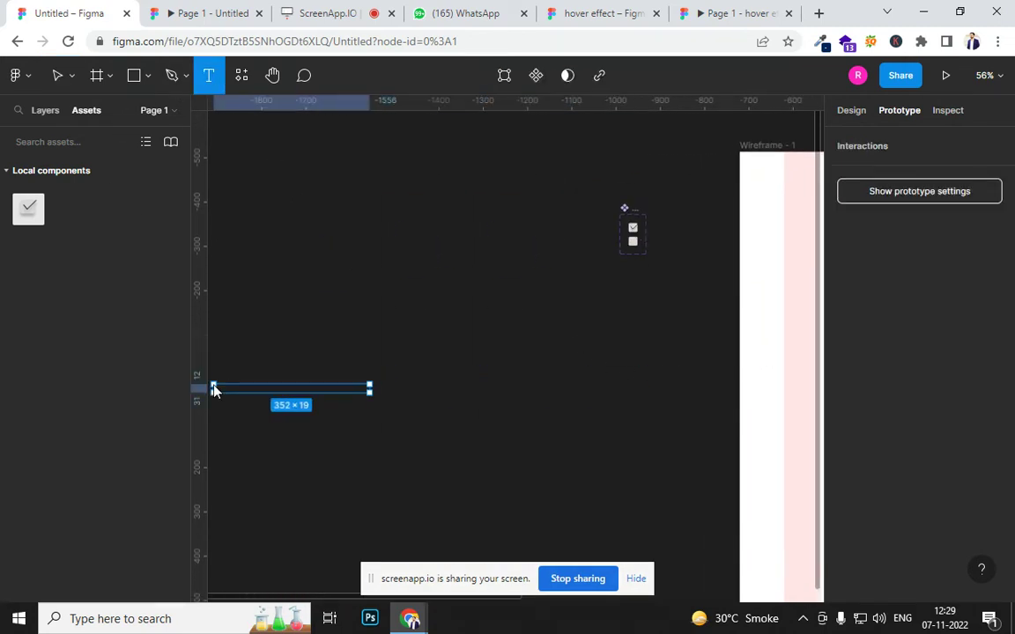
pyautogui.click(554, 401)
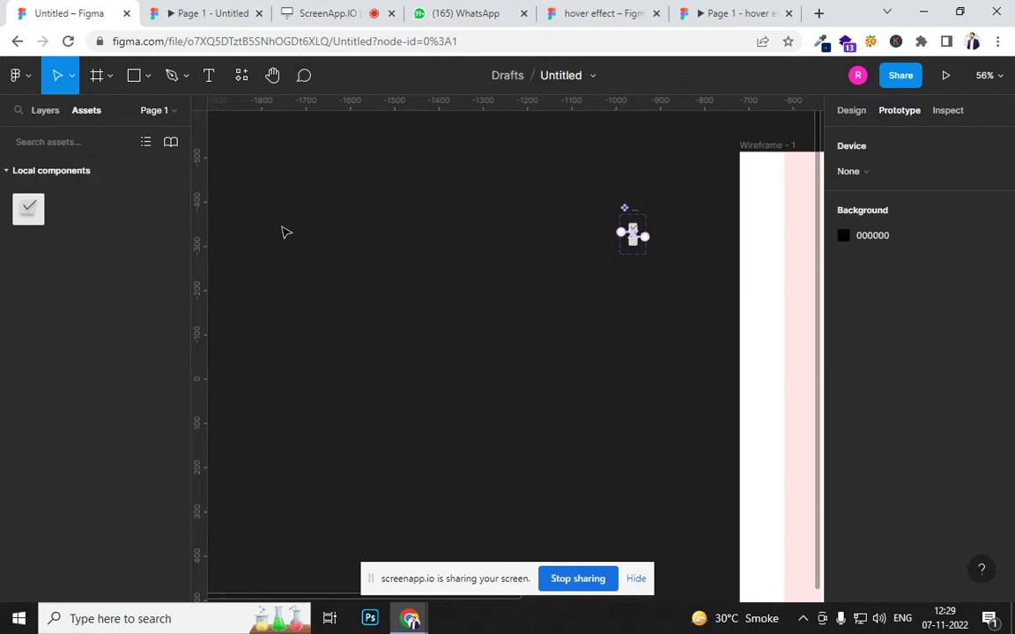
# Add the text "DROPDOWN" in the ninth grid column of the Wireframe - 1 frame.
pyautogui.moveTo(606, 383); pyautogui.dragTo(50, 435)
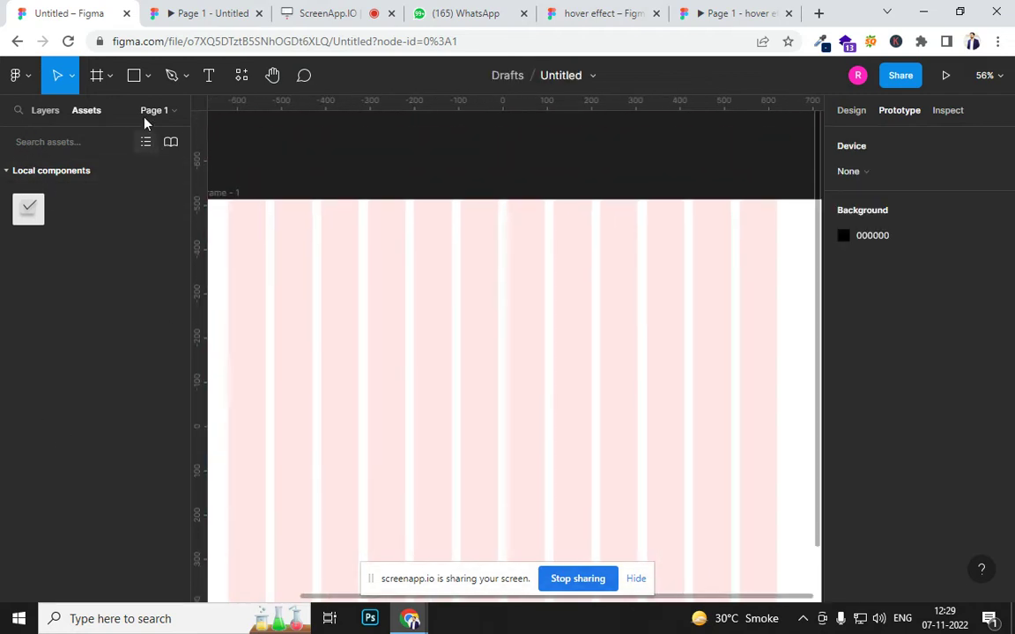
pyautogui.click(202, 80)
pyautogui.click(604, 374)
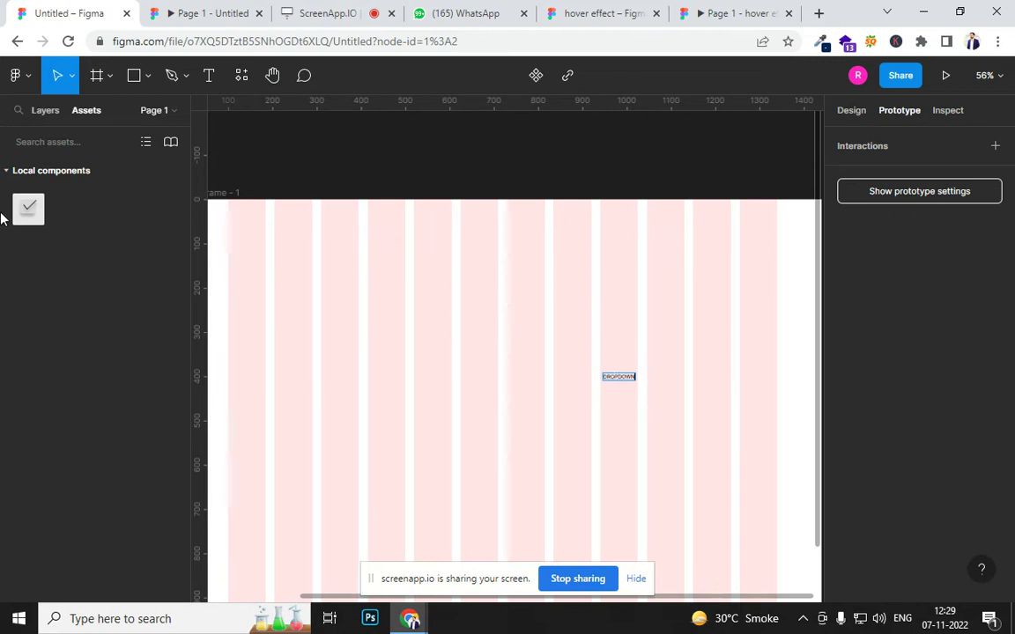
# Draw an open downward chevron about 11.5 × 7.5 just after the DROPDOWN text with the Pen tool.
pyautogui.click(170, 75)
pyautogui.scroll(2, 617, 396)
pyautogui.scroll(5, 630, 523)
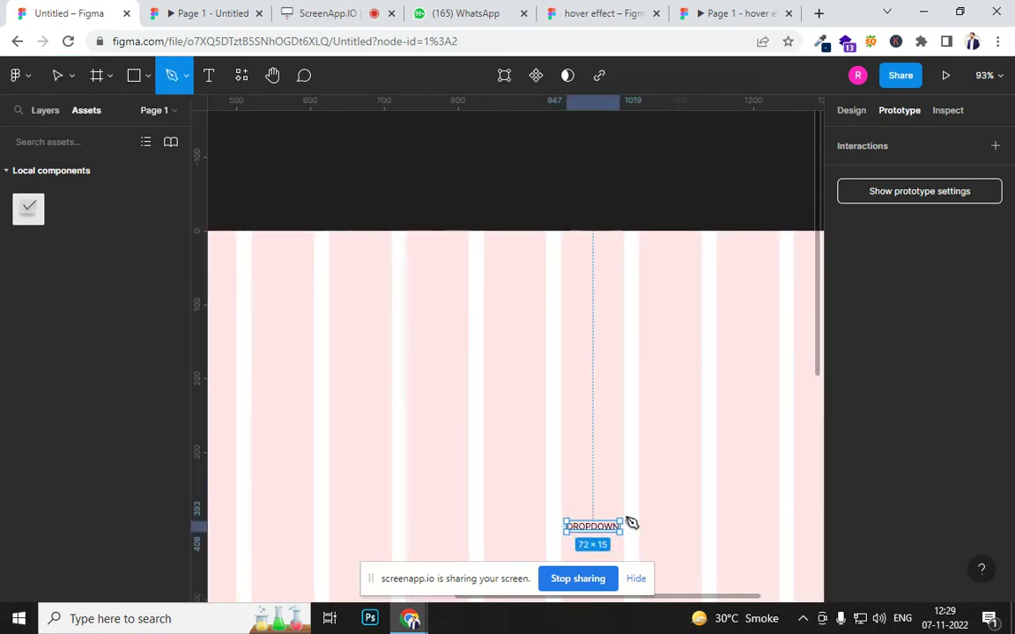
pyautogui.click(619, 529)
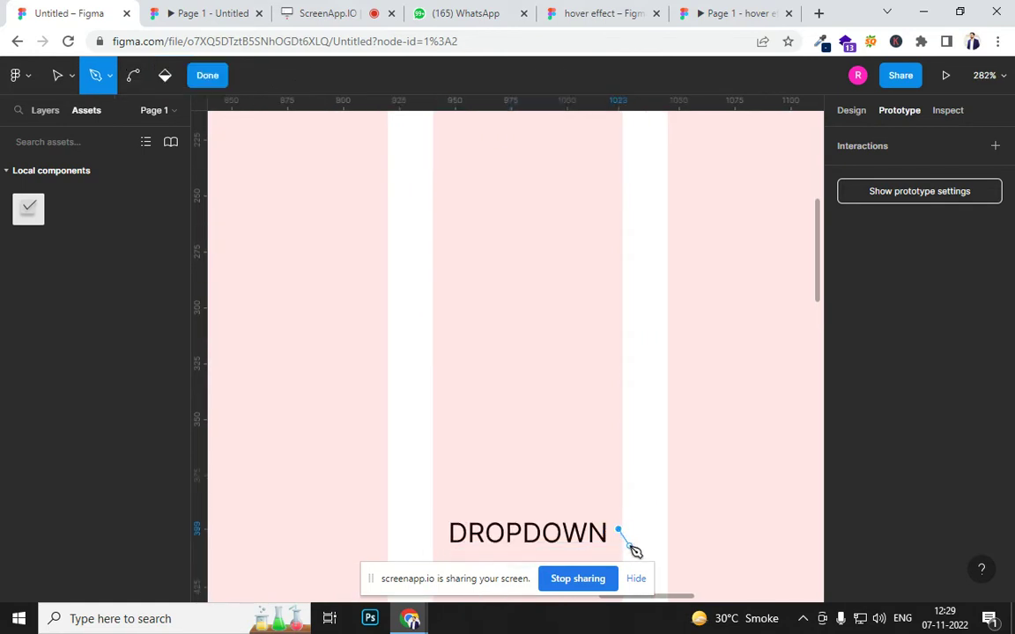
pyautogui.click(631, 544)
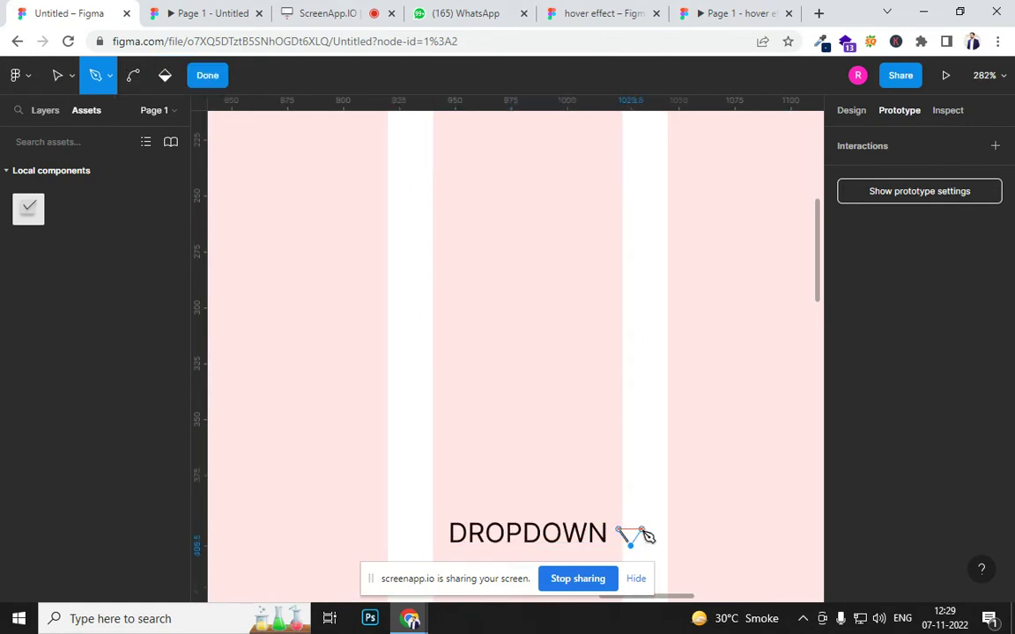
pyautogui.click(644, 530)
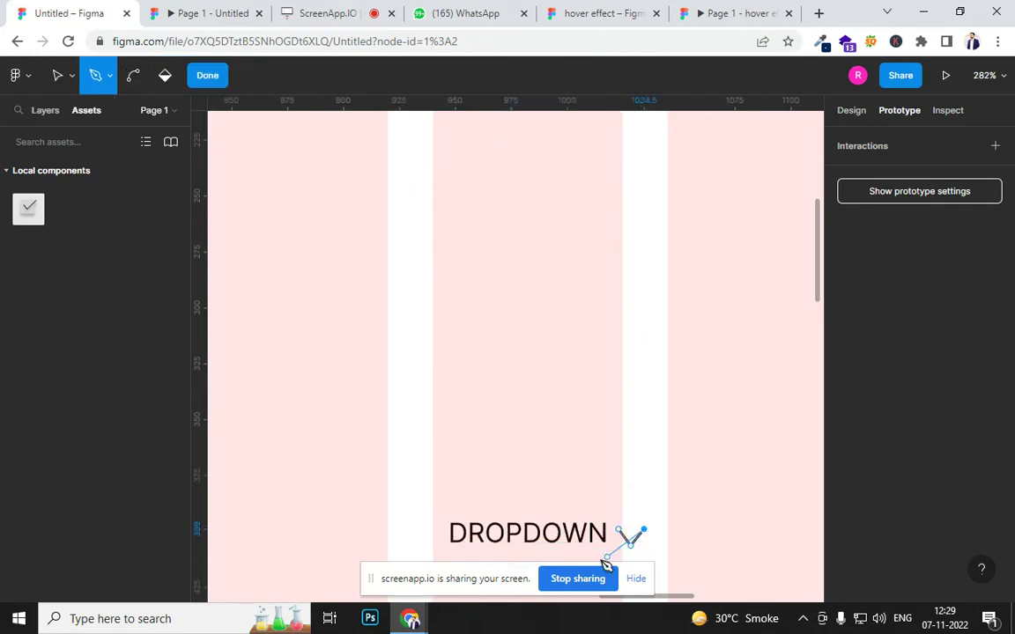
pyautogui.click(204, 81)
# Shrink the chevron to 6 × 4 and position it directly beside the end of the DROPDOWN text.
pyautogui.scroll(2, 631, 533)
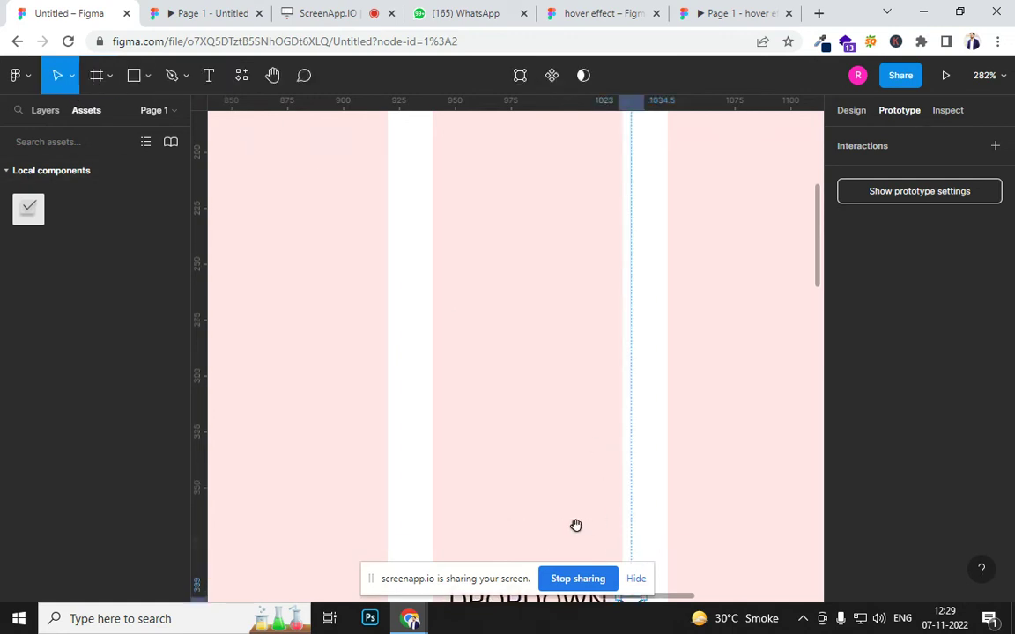
pyautogui.scroll(-5, 582, 441)
pyautogui.scroll(6, 656, 392)
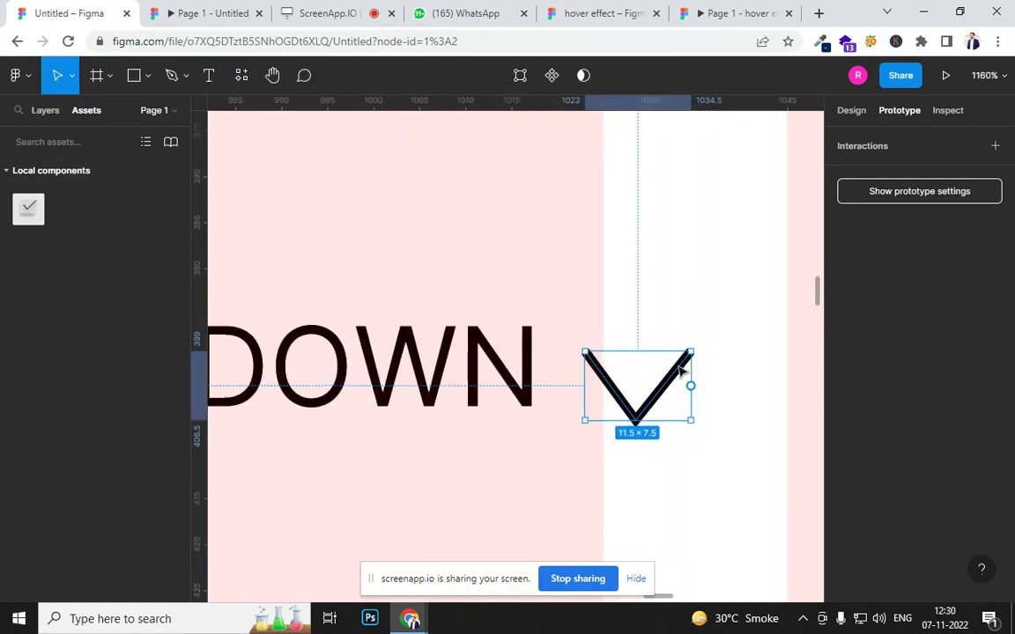
pyautogui.moveTo(691, 353); pyautogui.dragTo(582, 379)
pyautogui.scroll(-10, 582, 381)
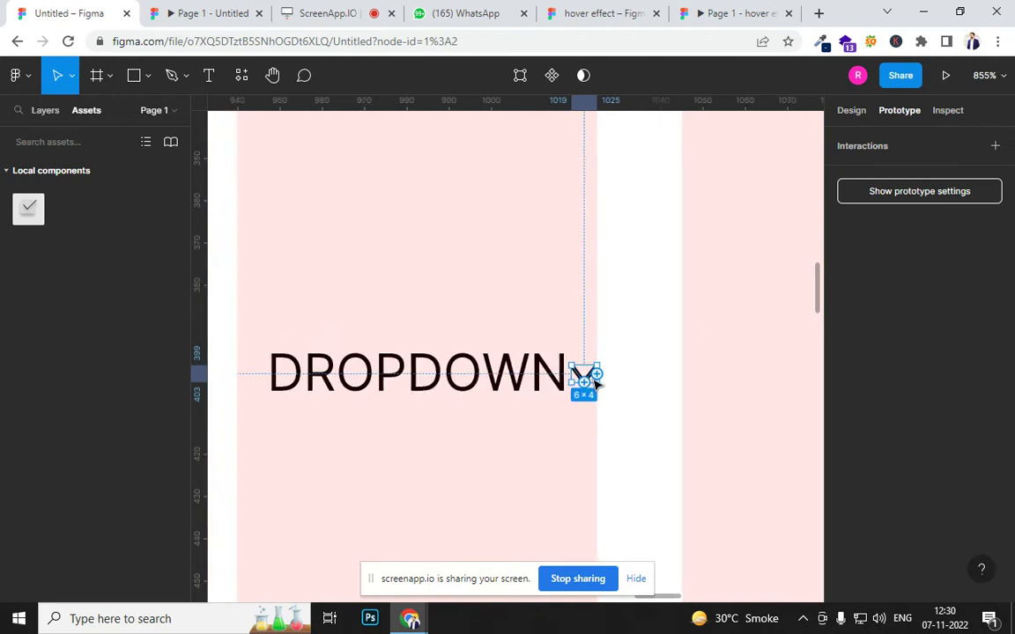
# Try to move the DROPDOWN text and the chevron together out of the wireframe.
pyautogui.keyDown('shift'); pyautogui.click(571, 379); pyautogui.keyUp('shift')
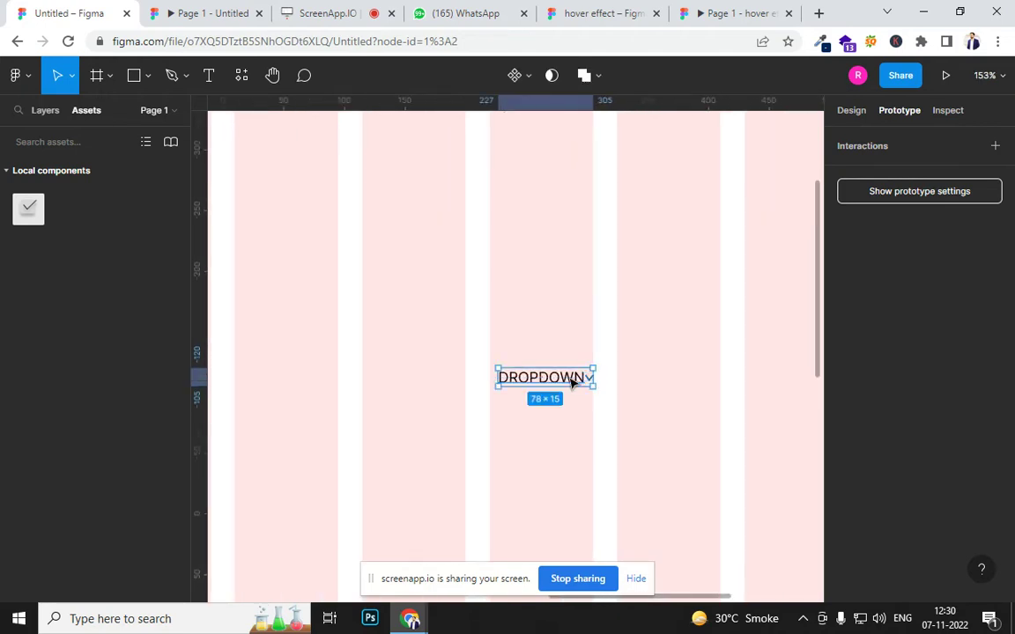
pyautogui.scroll(-8, 568, 387)
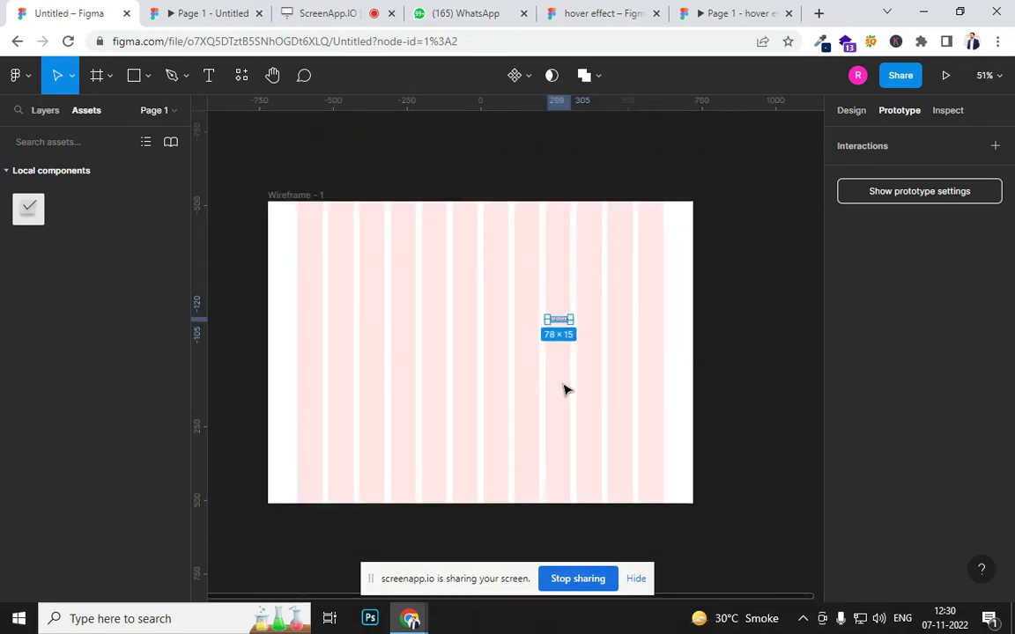
pyautogui.moveTo(566, 324); pyautogui.dragTo(782, 340)
pyautogui.moveTo(617, 304); pyautogui.dragTo(516, 351)
pyautogui.moveTo(571, 325)
pyautogui.mouseDown()
pyautogui.moveTo(770, 335)
pyautogui.moveTo(572, 333)
pyautogui.mouseUp()
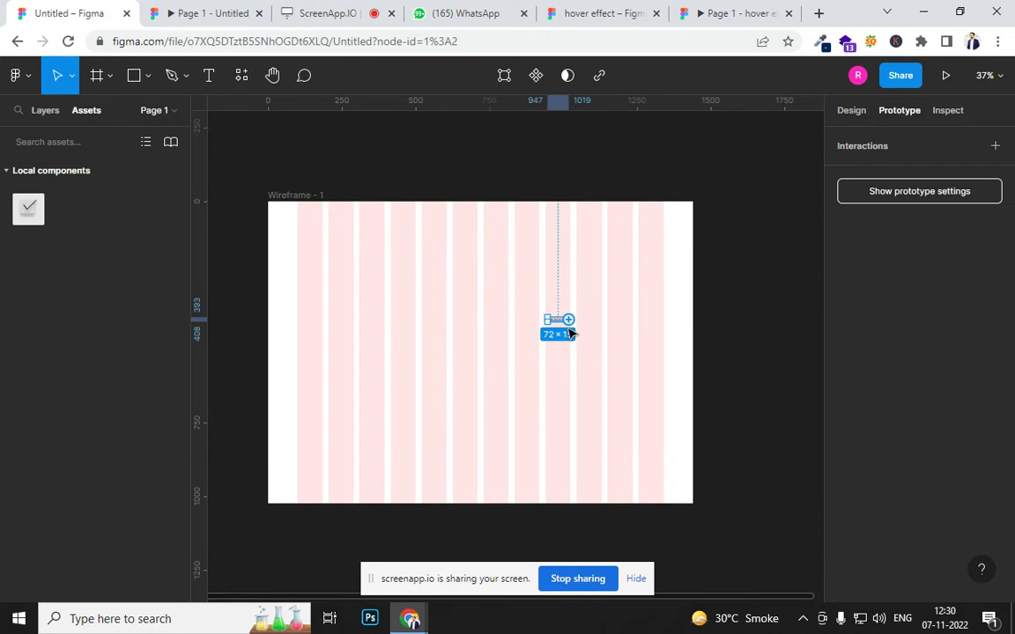
pyautogui.click(721, 342)
pyautogui.moveTo(731, 362); pyautogui.dragTo(492, 281)
pyautogui.moveTo(560, 327); pyautogui.dragTo(655, 328)
# Move the DROPDOWN text and the chevron onto the empty canvas beside the wireframe, leaving a 3-pixel gap between them.
pyautogui.click(557, 322)
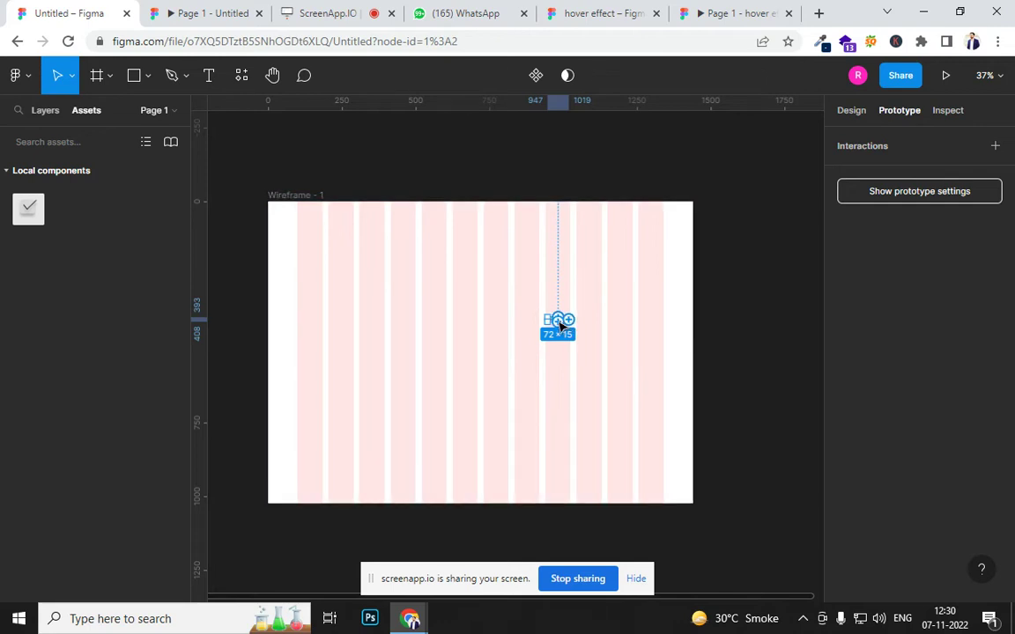
pyautogui.click(851, 111)
pyautogui.moveTo(561, 326); pyautogui.dragTo(776, 330)
pyautogui.keyDown('ctrl'); pyautogui.scroll(3, 751, 363); pyautogui.keyUp('ctrl')
pyautogui.keyDown('ctrl'); pyautogui.scroll(1, 751, 363); pyautogui.keyUp('ctrl')
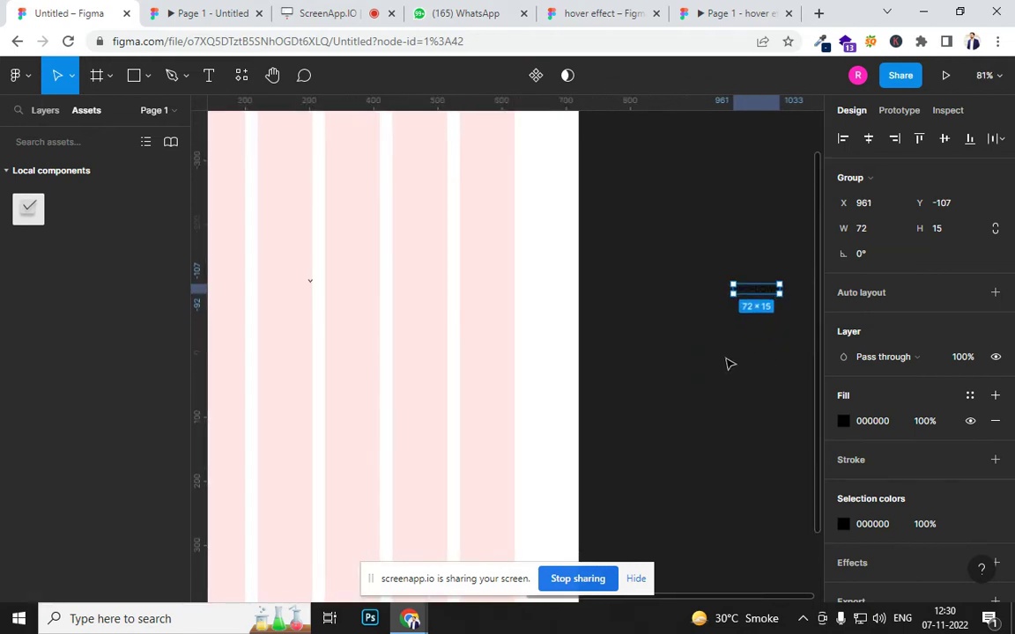
pyautogui.moveTo(310, 288); pyautogui.dragTo(790, 297)
pyautogui.keyDown('ctrl'); pyautogui.scroll(10, 790, 297); pyautogui.keyUp('ctrl')
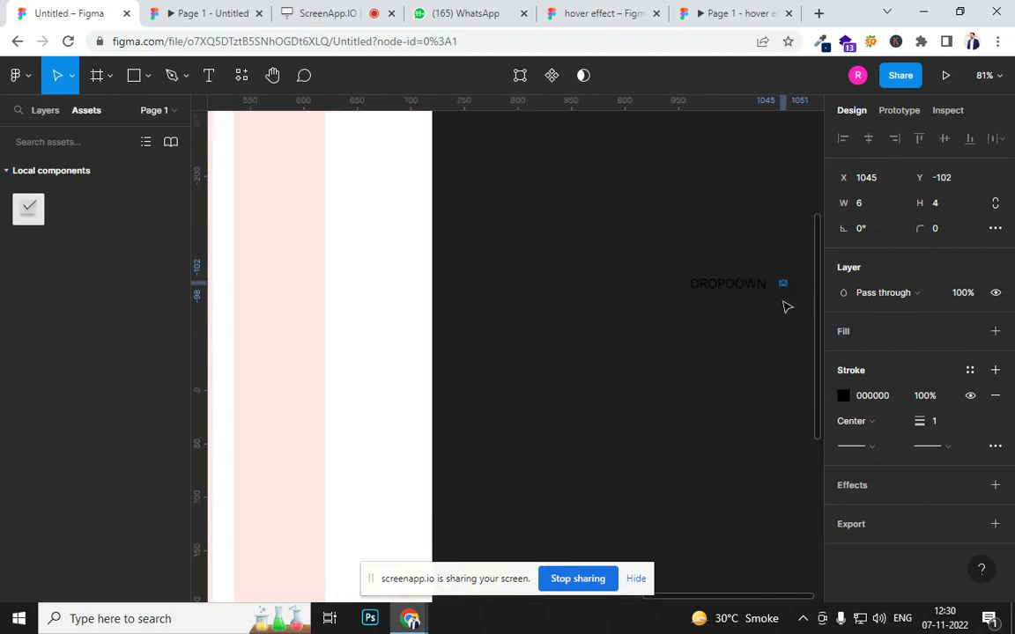
pyautogui.moveTo(787, 254); pyautogui.dragTo(761, 261)
# Group the DROPDOWN text with the chevron and wrap the group in a frame.
pyautogui.moveTo(713, 370); pyautogui.dragTo(564, 362)
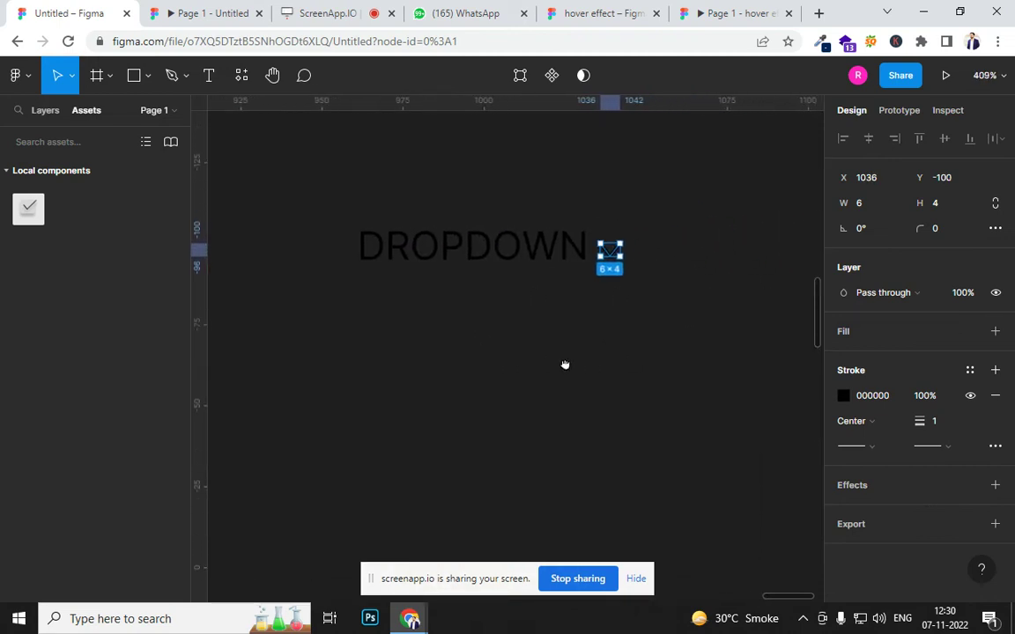
pyautogui.moveTo(324, 195); pyautogui.dragTo(656, 304)
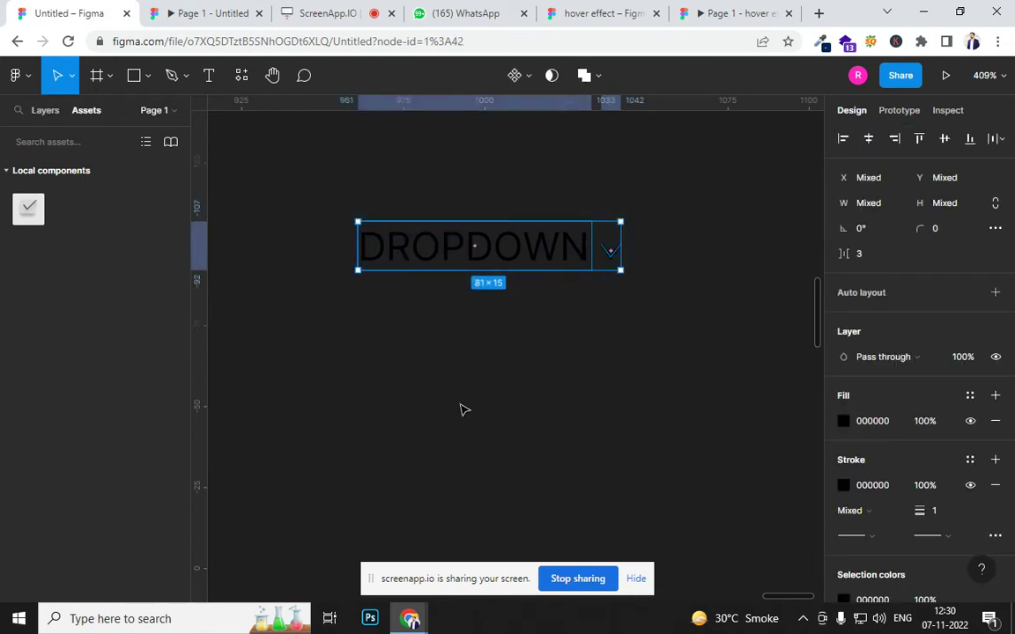
pyautogui.hotkey('ctrl', 'g')
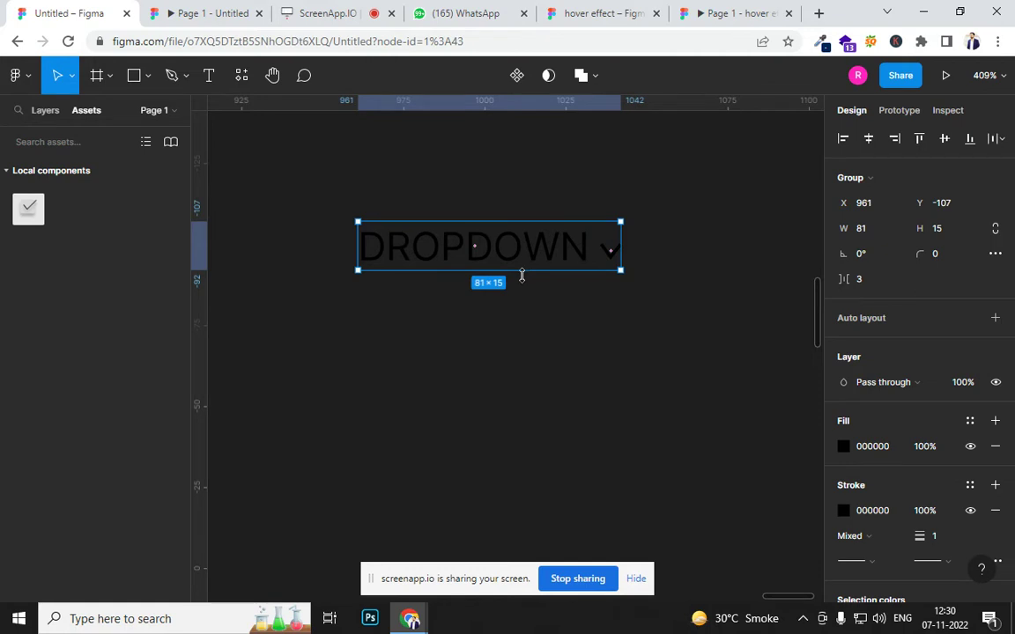
pyautogui.rightClick(497, 266)
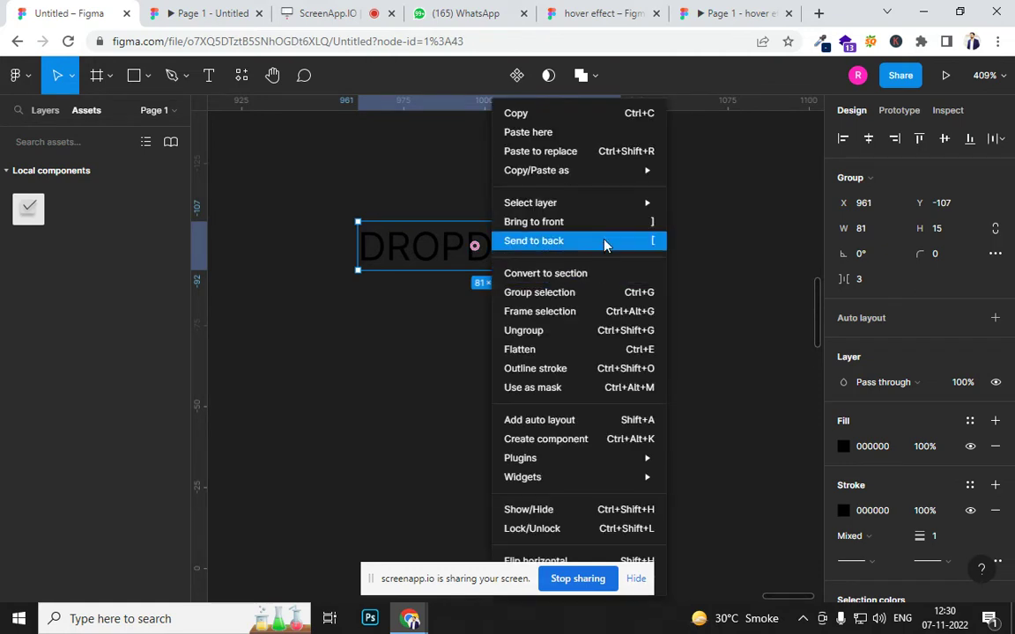
pyautogui.click(559, 319)
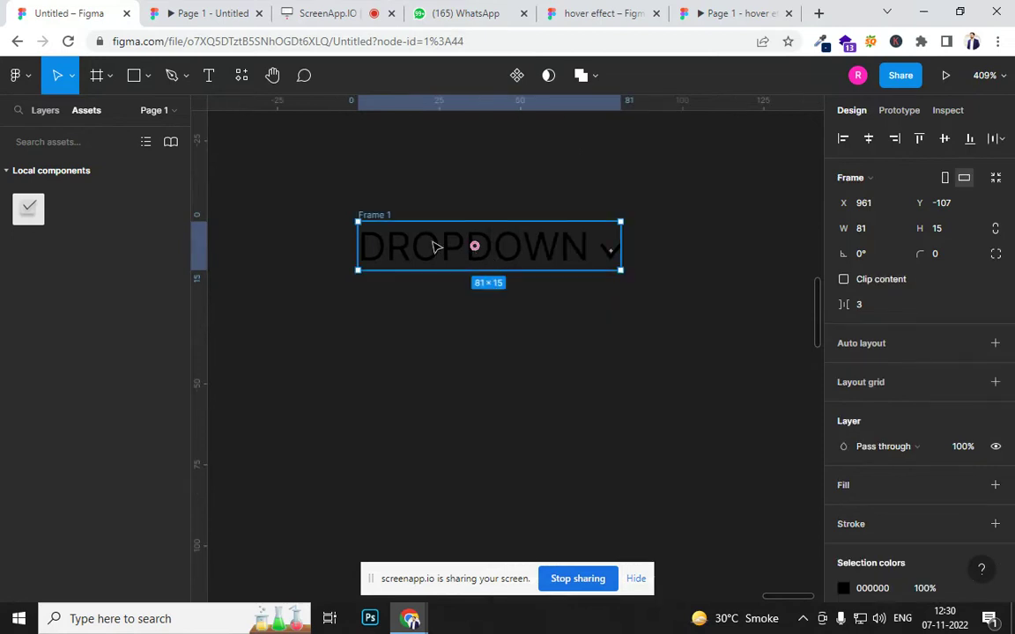
# Duplicate the DROPDOWN frame and place the copy directly beneath the original at X 961, Y -76.
pyautogui.hotkey('ctrl', 'd')
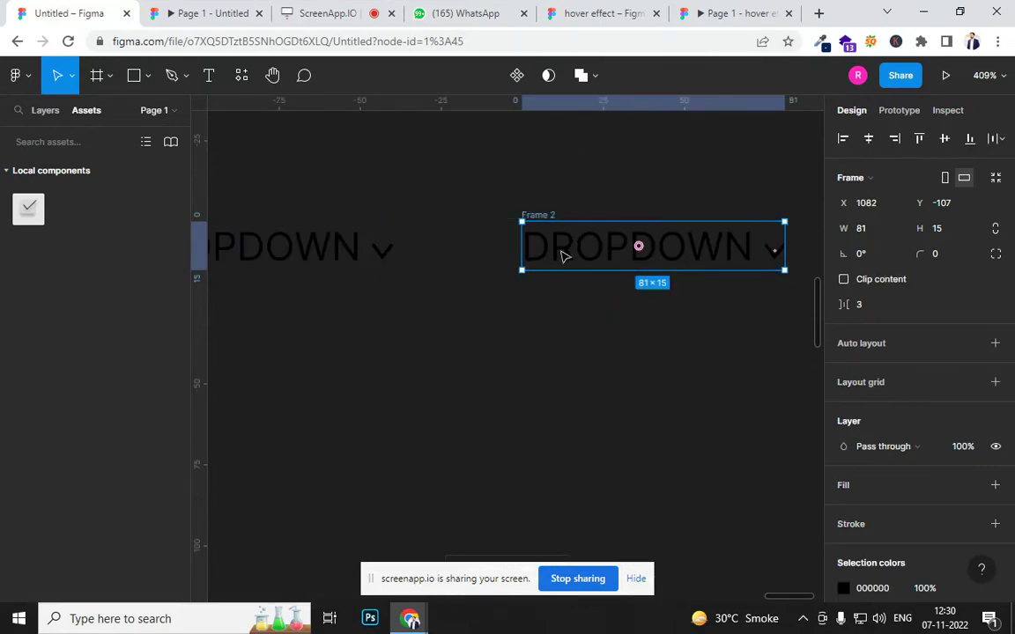
pyautogui.moveTo(578, 245); pyautogui.dragTo(294, 351)
pyautogui.moveTo(433, 402); pyautogui.dragTo(824, 402)
pyautogui.moveTo(682, 333); pyautogui.dragTo(447, 390)
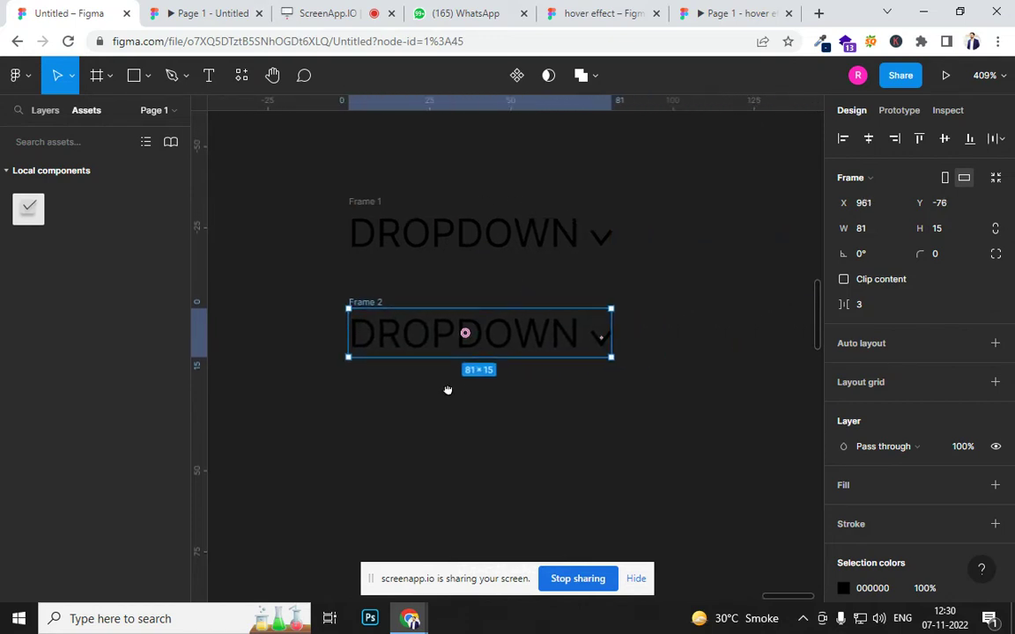
# Rotate the chevron in the lower DROPDOWN frame by 180° so it points upward.
pyautogui.click(603, 345)
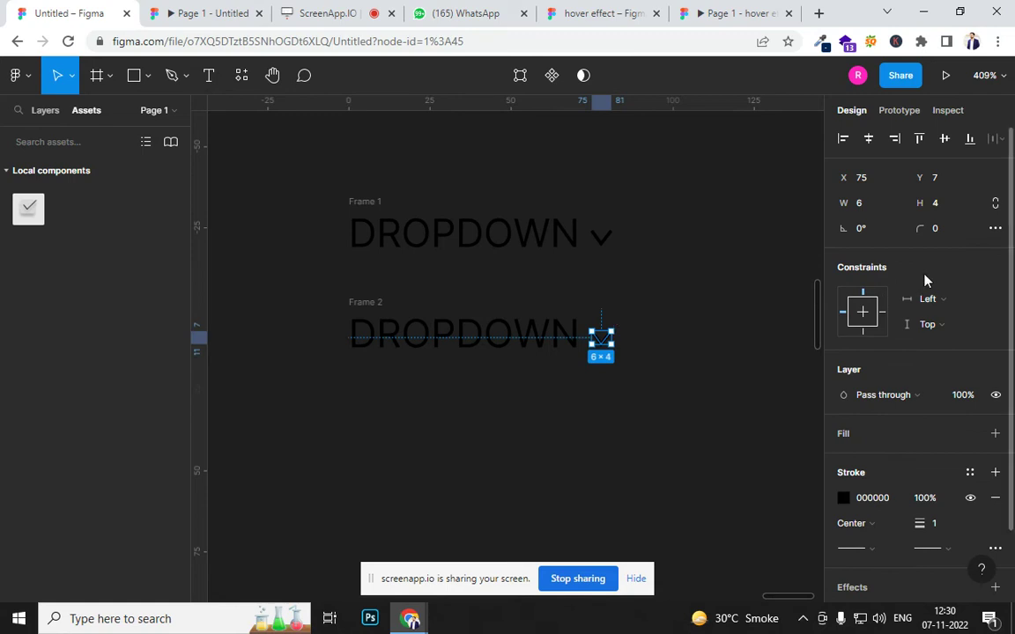
pyautogui.scroll(-2, 916, 392)
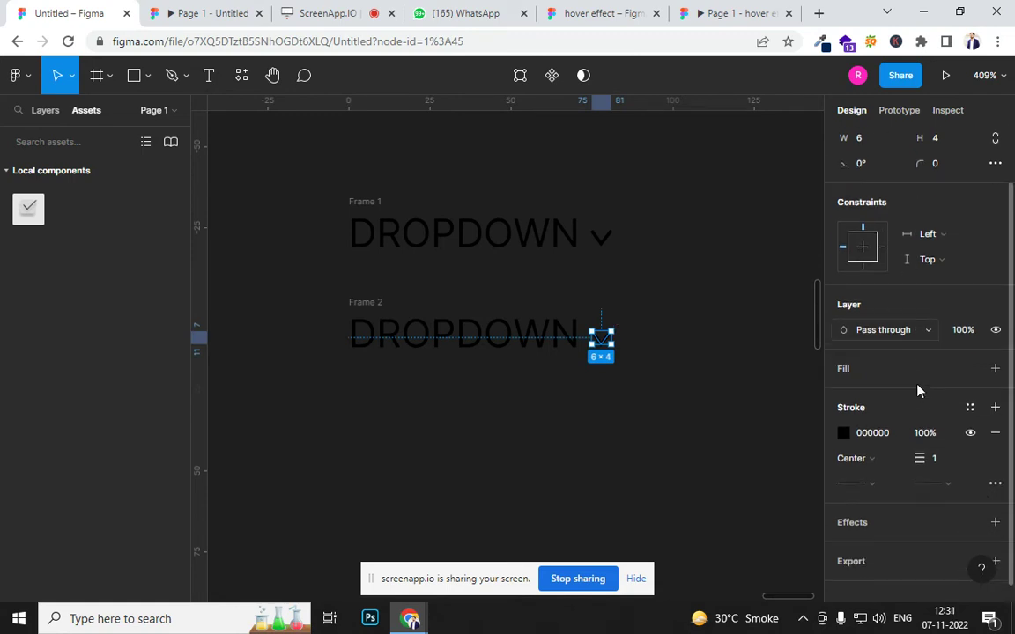
pyautogui.scroll(2, 918, 414)
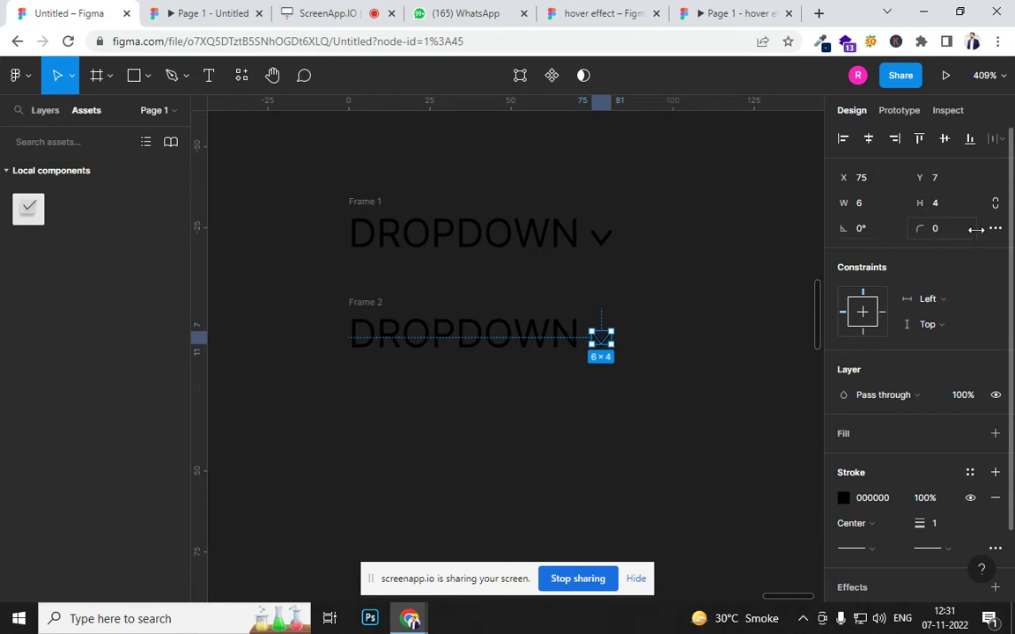
pyautogui.scroll(-2, 916, 392)
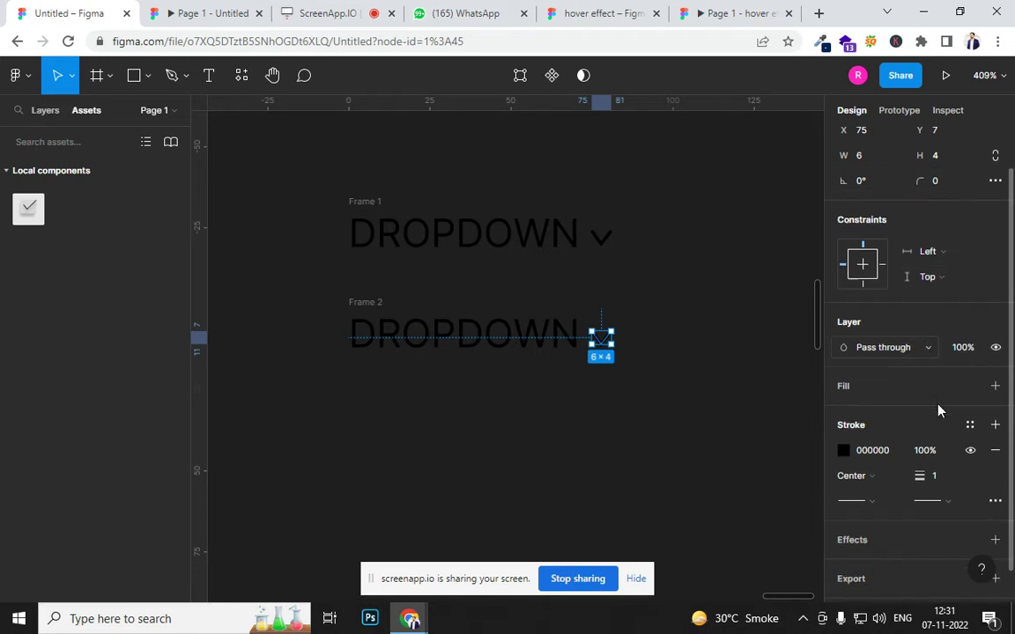
pyautogui.scroll(2, 936, 414)
pyautogui.click(631, 361)
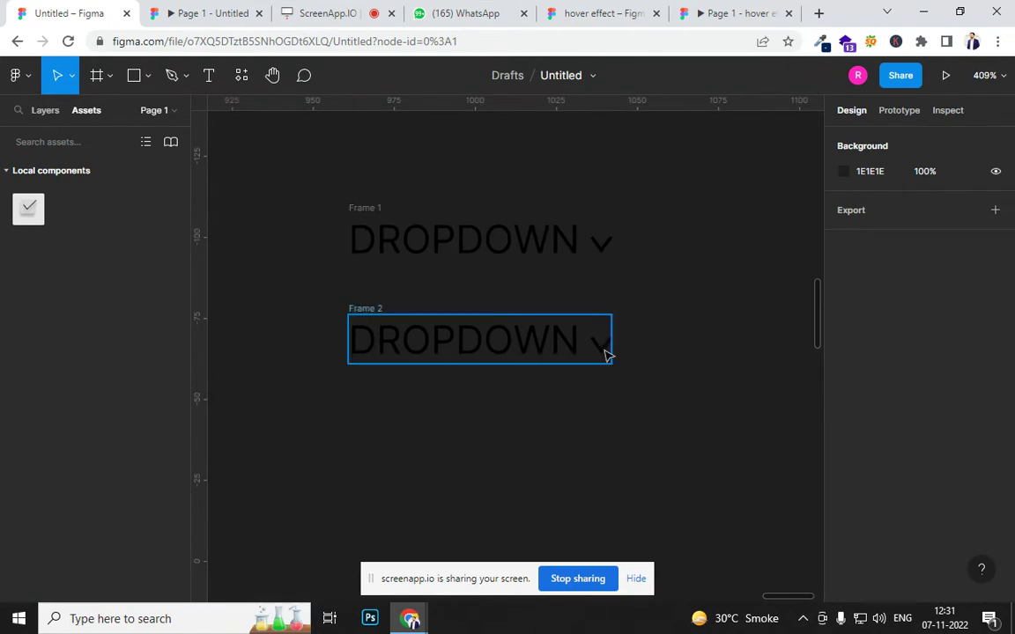
pyautogui.click(608, 352)
pyautogui.doubleClick(607, 352)
pyautogui.doubleClick(608, 353)
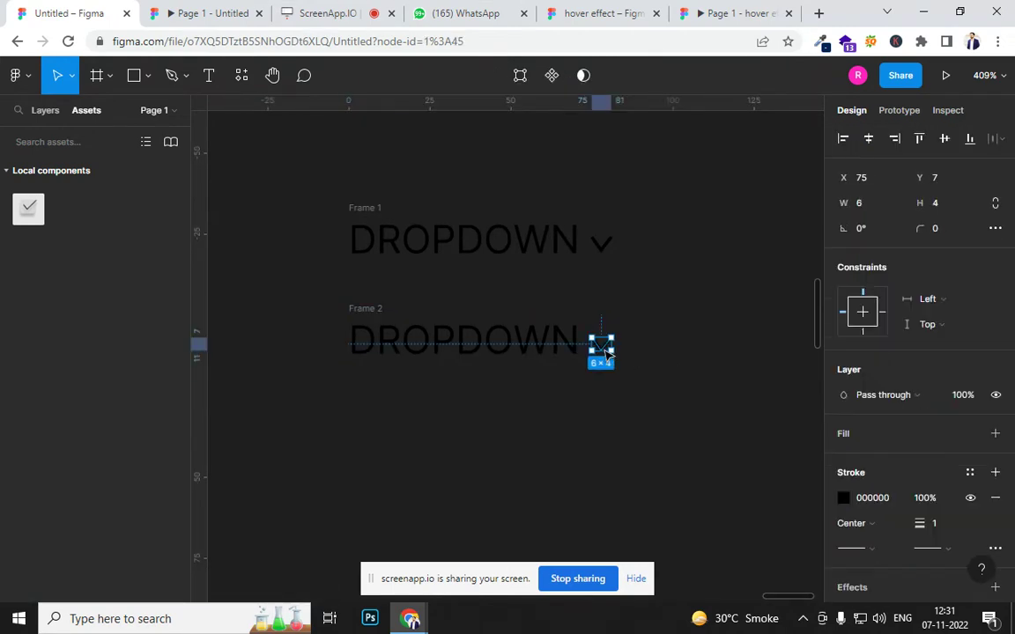
pyautogui.click(637, 432)
pyautogui.click(574, 346)
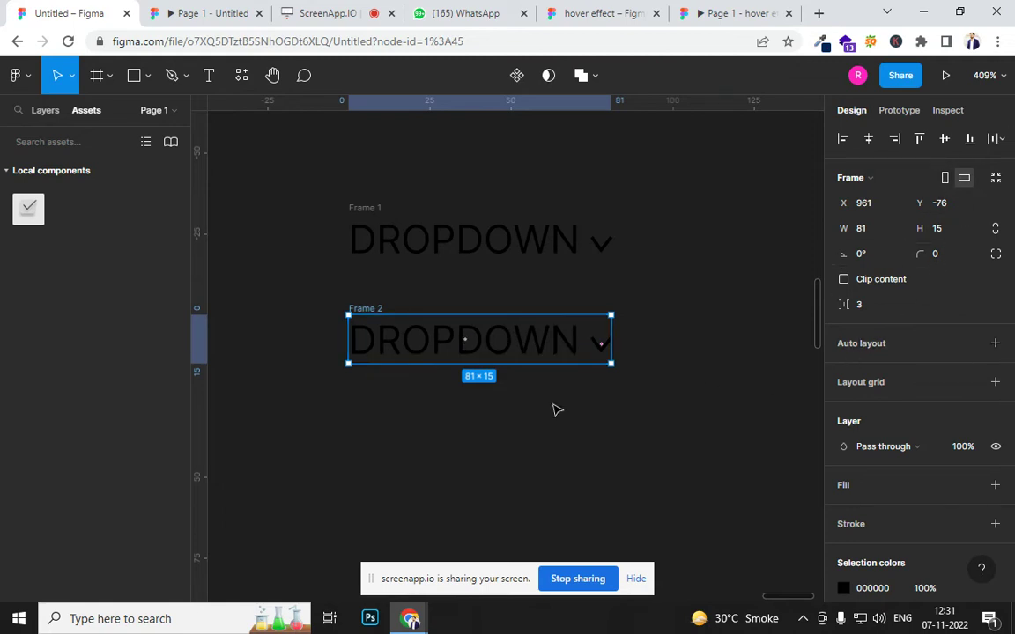
pyautogui.click(601, 350)
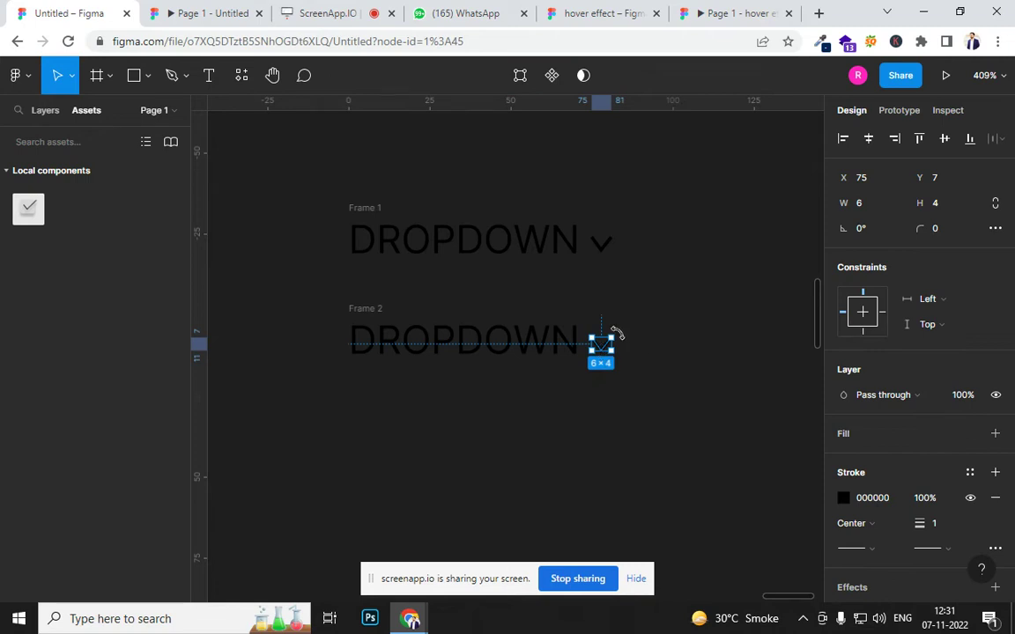
pyautogui.moveTo(607, 332); pyautogui.dragTo(529, 391)
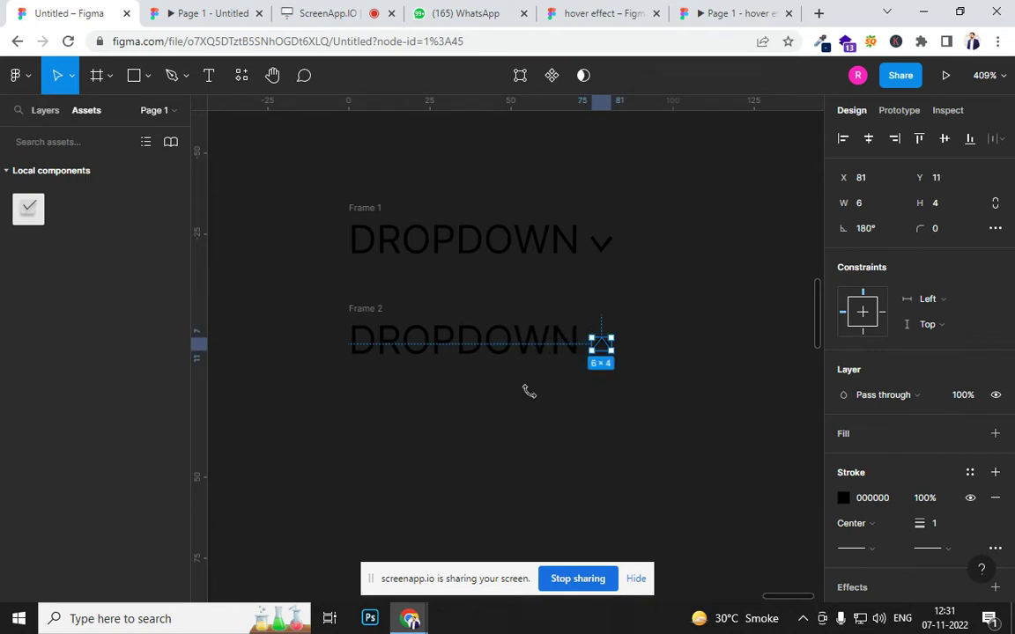
pyautogui.click(568, 454)
# Convert both DROPDOWN frames, Frame 2 and Frame 1, into separate components.
pyautogui.moveTo(420, 416); pyautogui.dragTo(582, 423)
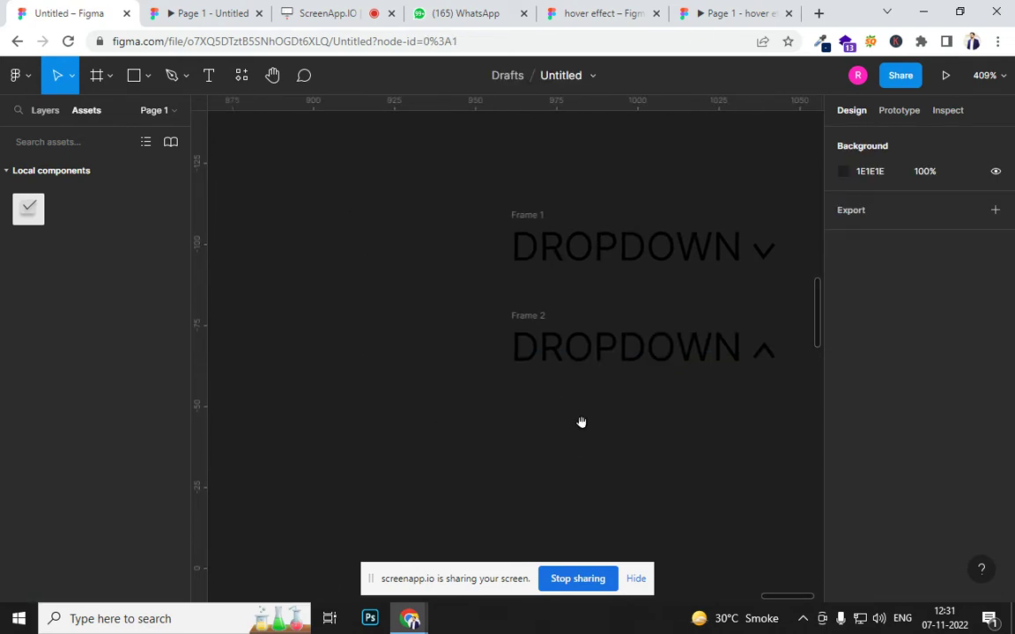
pyautogui.click(516, 319)
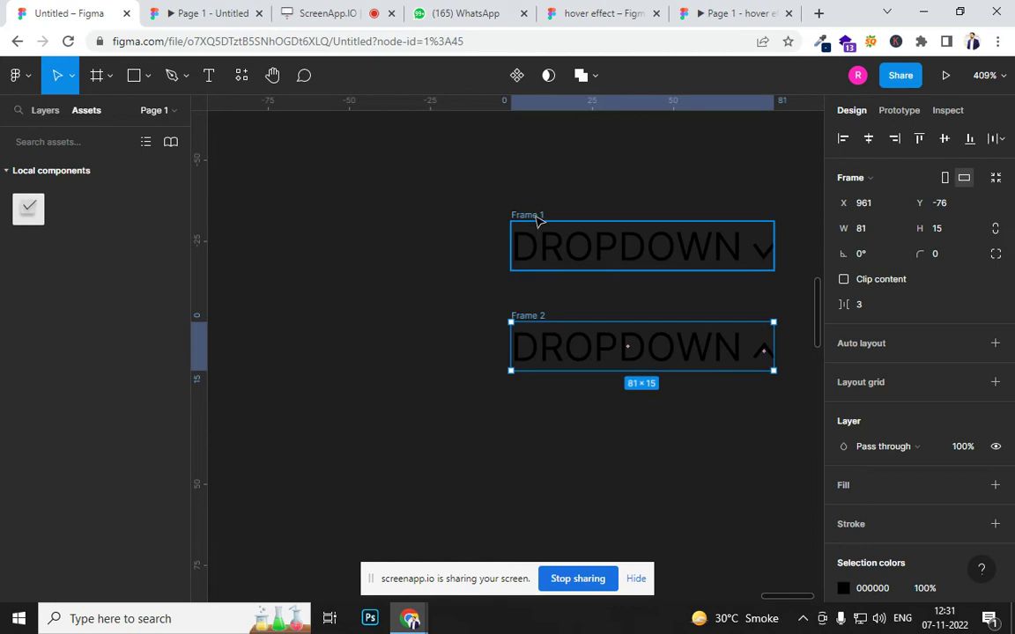
pyautogui.click(534, 218)
pyautogui.click(500, 335)
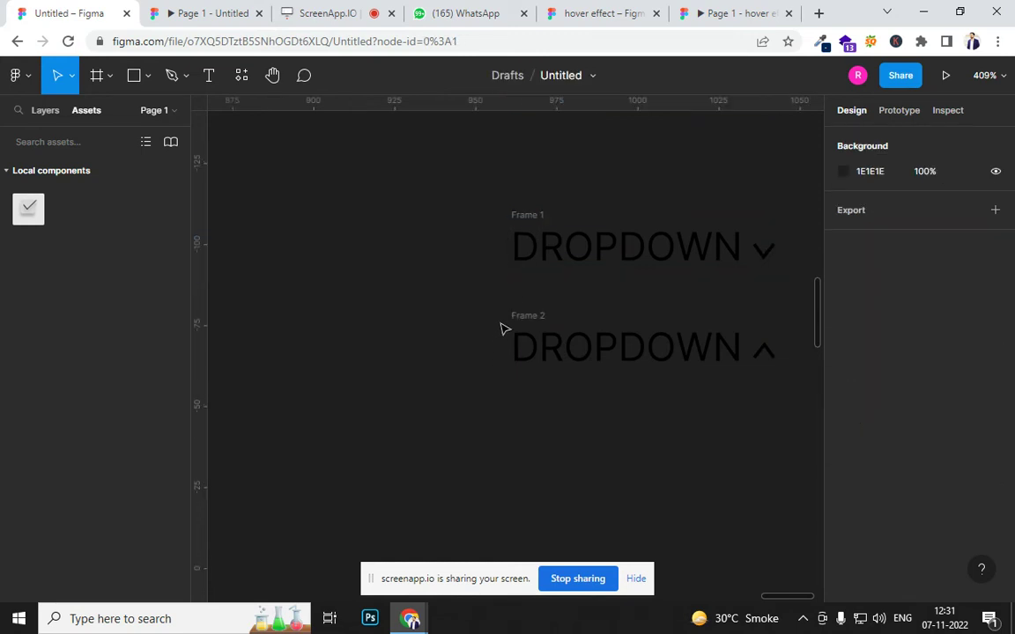
pyautogui.click(528, 319)
pyautogui.click(35, 110)
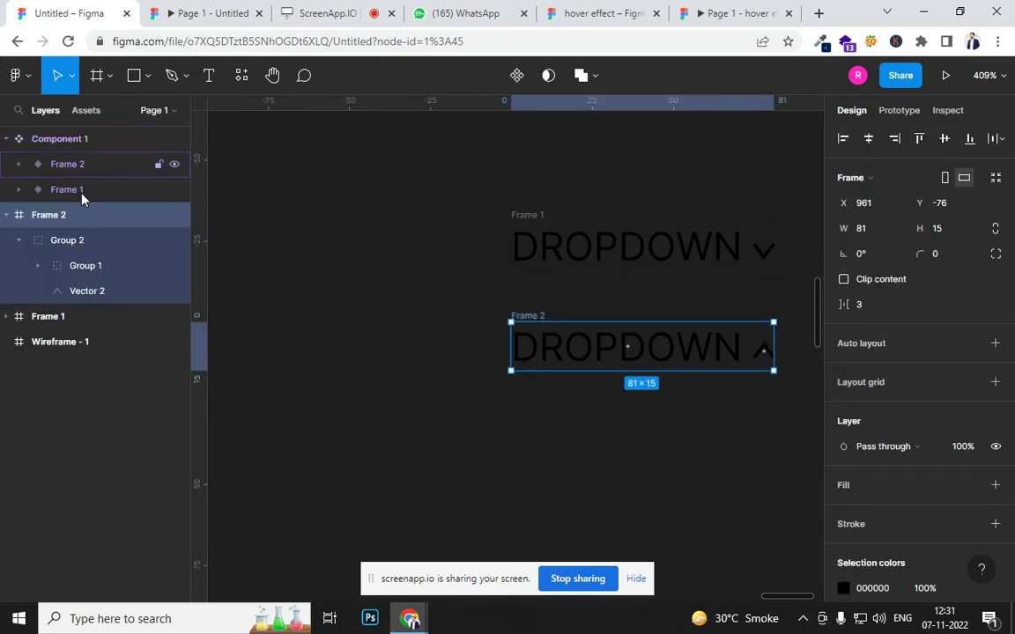
pyautogui.click(8, 216)
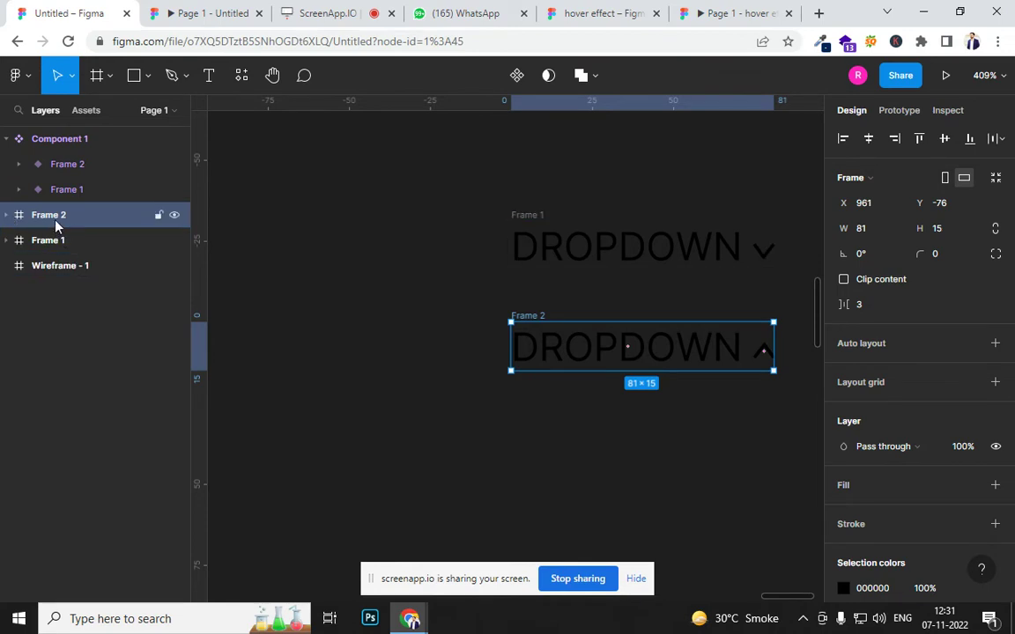
pyautogui.hotkey('ctrl', 'alt', 'k')
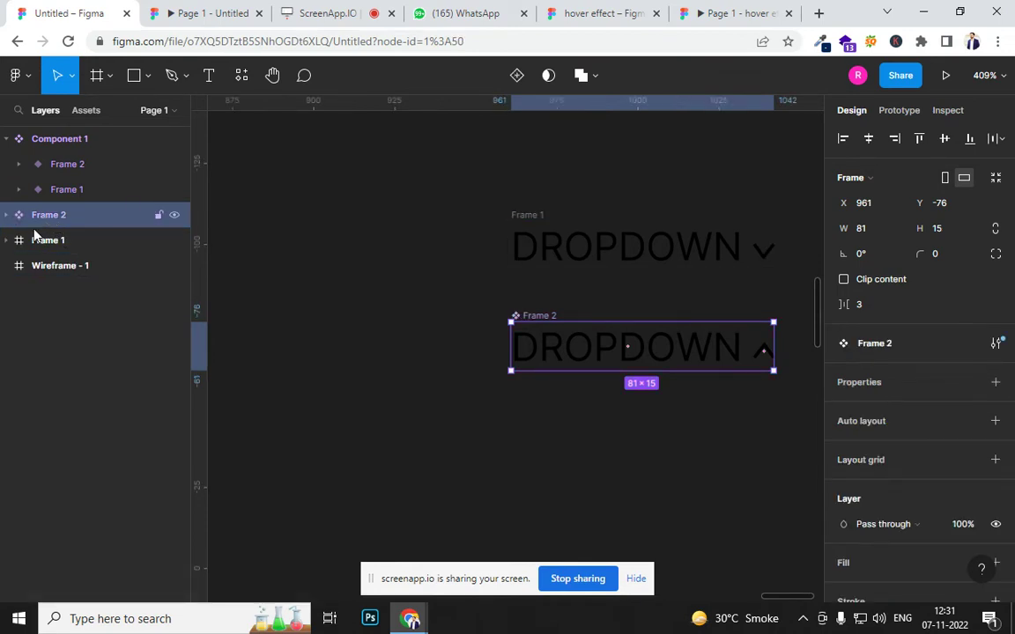
pyautogui.click(46, 240)
pyautogui.hotkey('ctrl', 'alt', 'k')
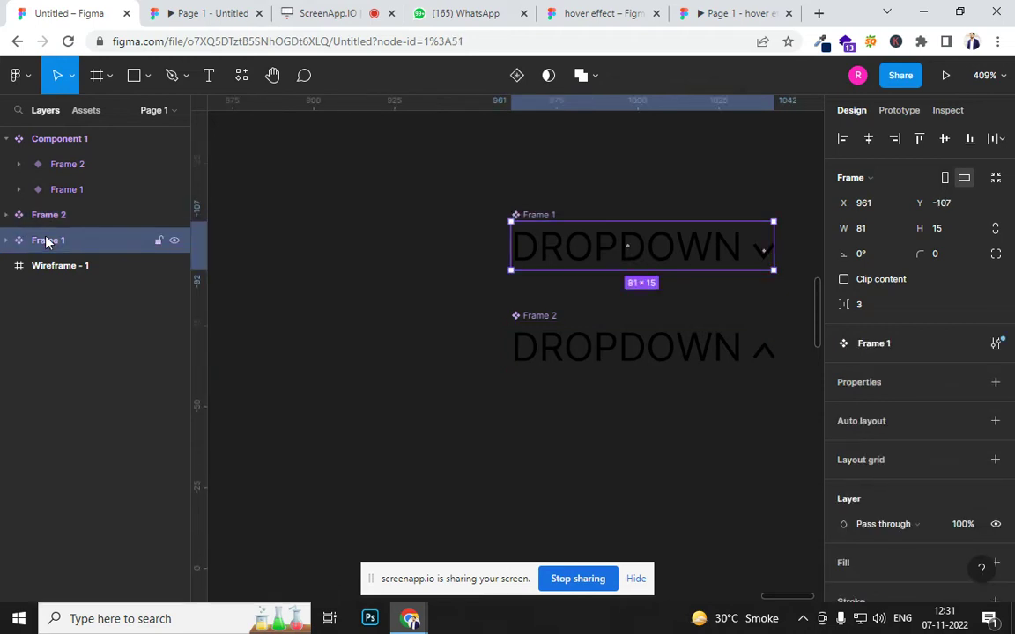
pyautogui.click(299, 387)
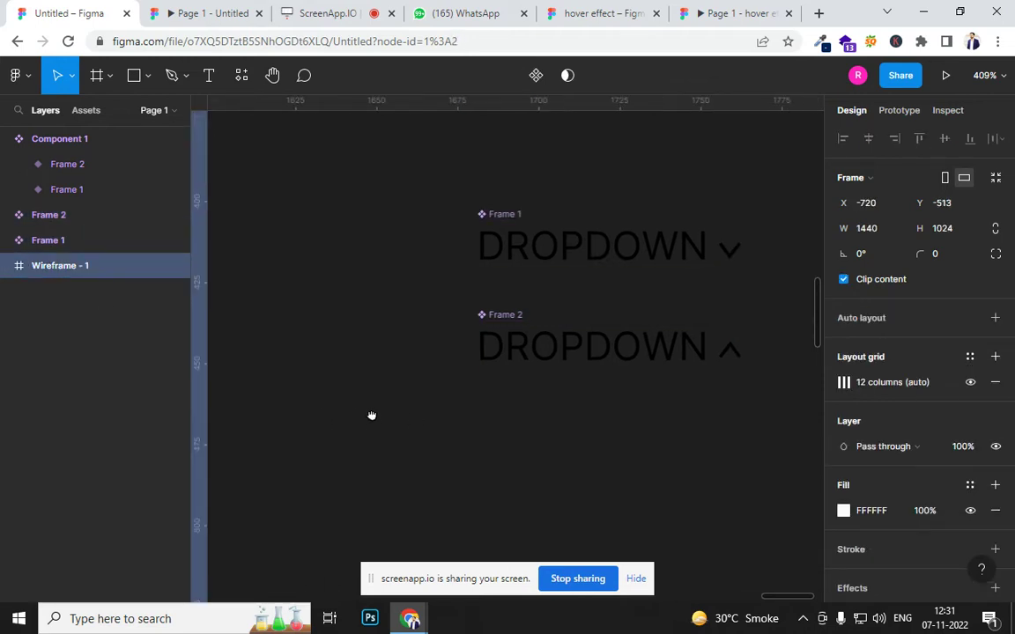
pyautogui.moveTo(408, 416); pyautogui.dragTo(321, 412)
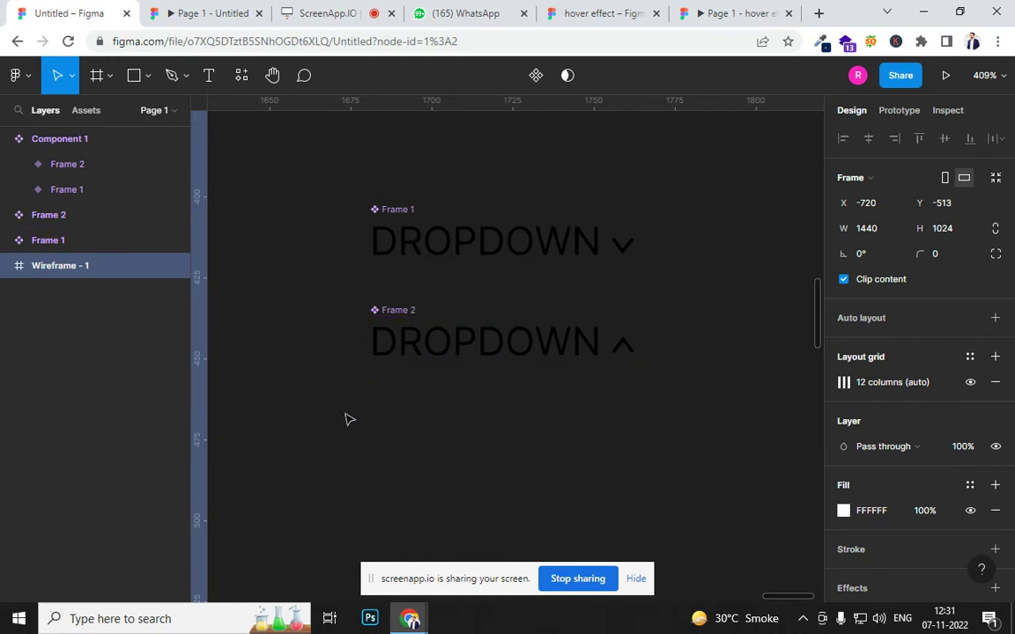
pyautogui.doubleClick(16, 217)
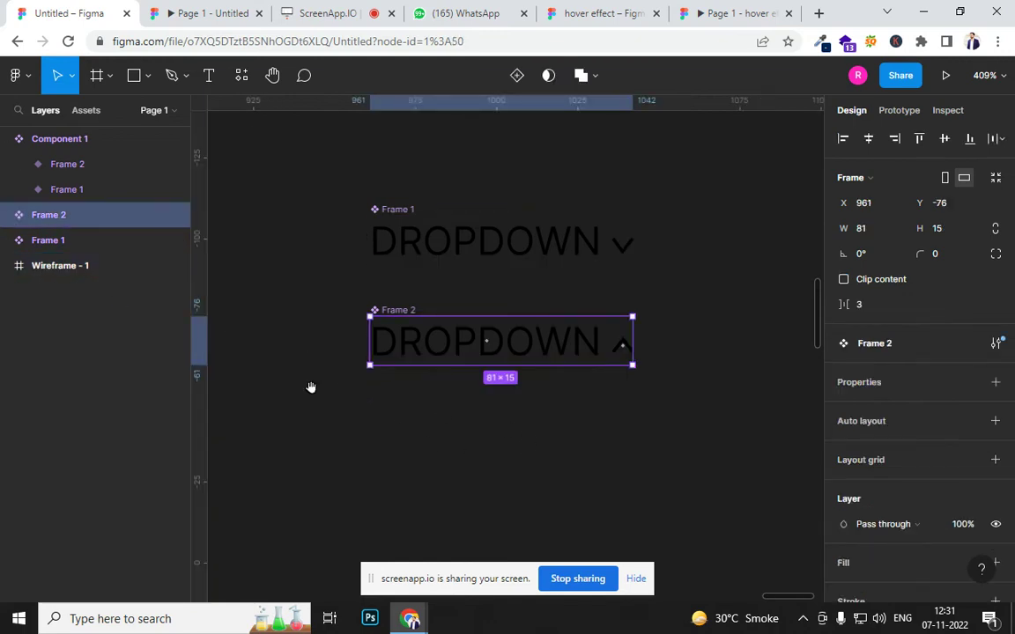
pyautogui.click(6, 216)
# Draw a rectangle about 94 × 91 with a corner radius of 7 and place it below the lower DROPDOWN component at X 953, Y -53.
pyautogui.click(148, 76)
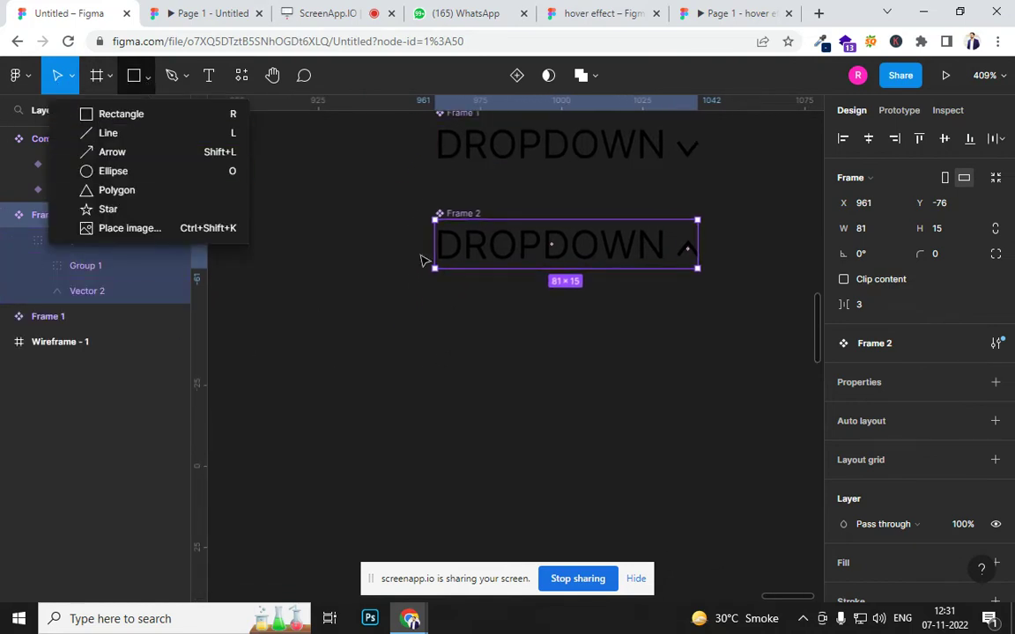
pyautogui.click(104, 129)
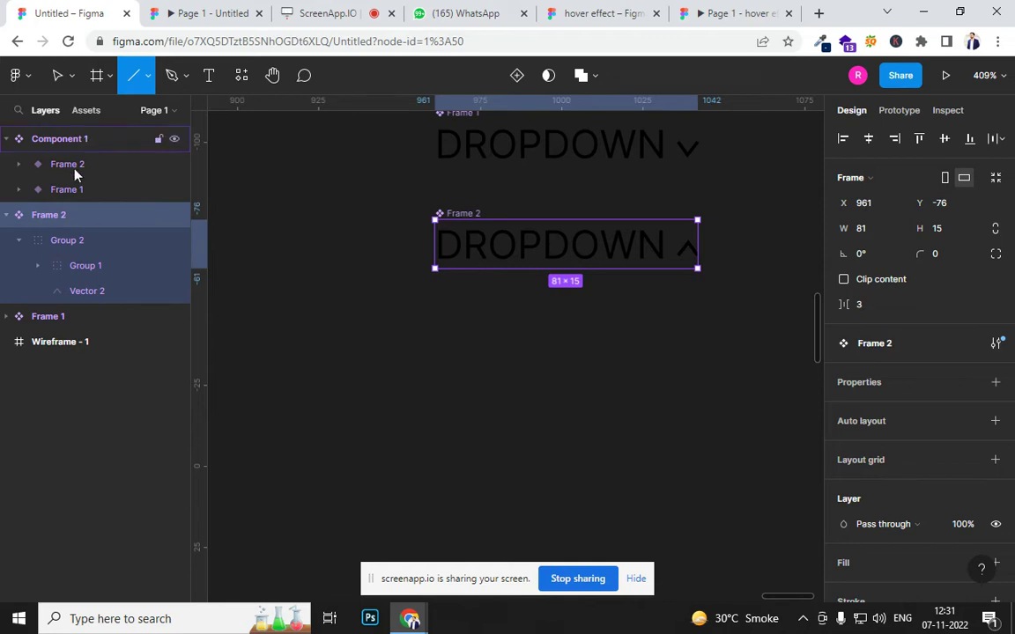
pyautogui.click(148, 78)
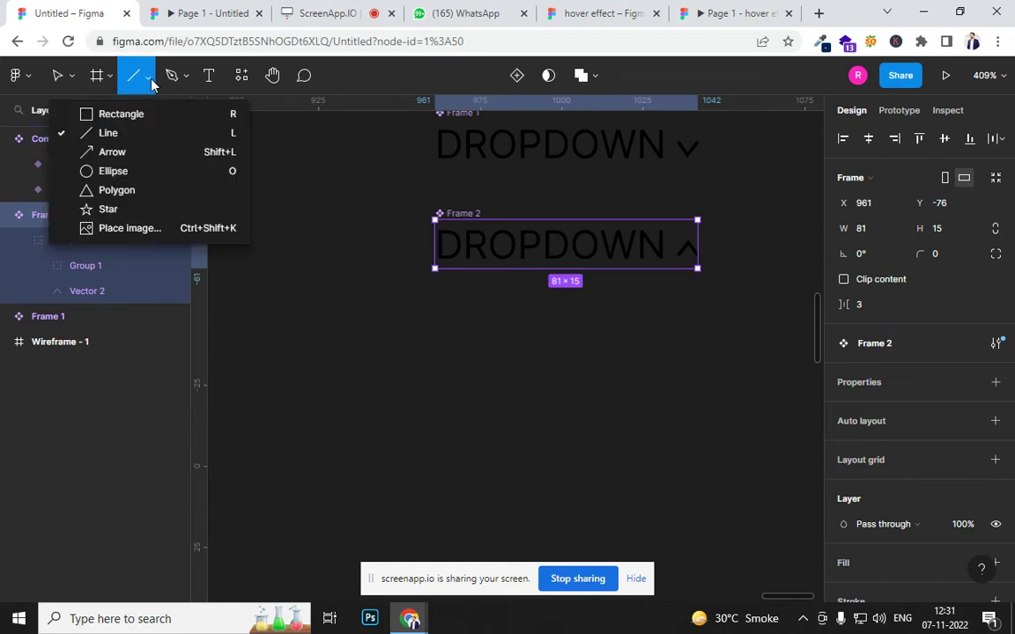
pyautogui.click(114, 110)
pyautogui.moveTo(410, 268); pyautogui.dragTo(705, 551)
pyautogui.moveTo(705, 550)
pyautogui.mouseDown()
pyautogui.moveTo(705, 560)
pyautogui.moveTo(702, 539)
pyautogui.mouseUp()
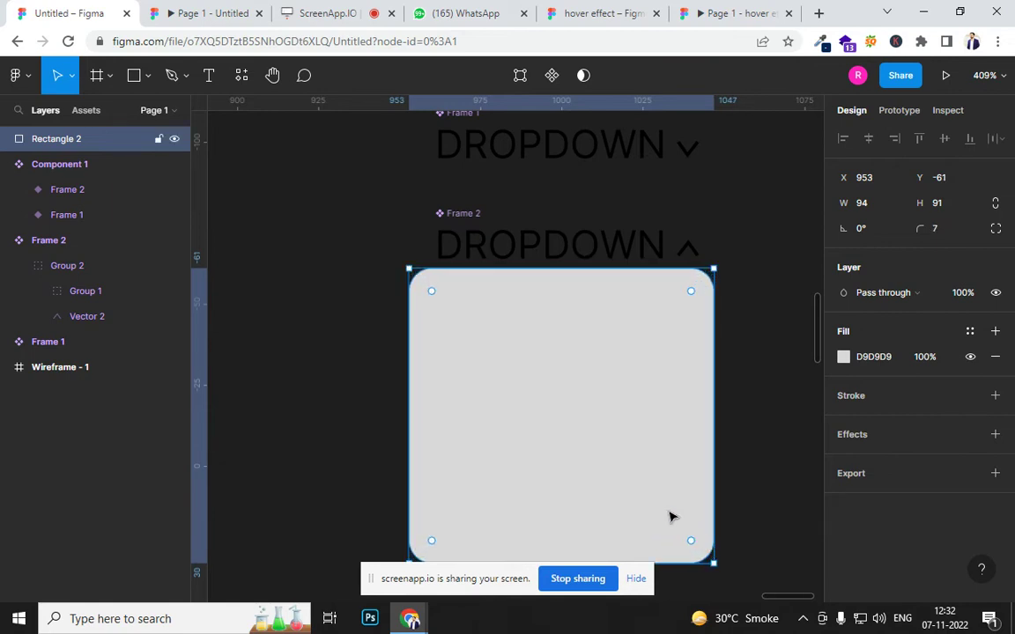
pyautogui.moveTo(580, 398); pyautogui.dragTo(579, 424)
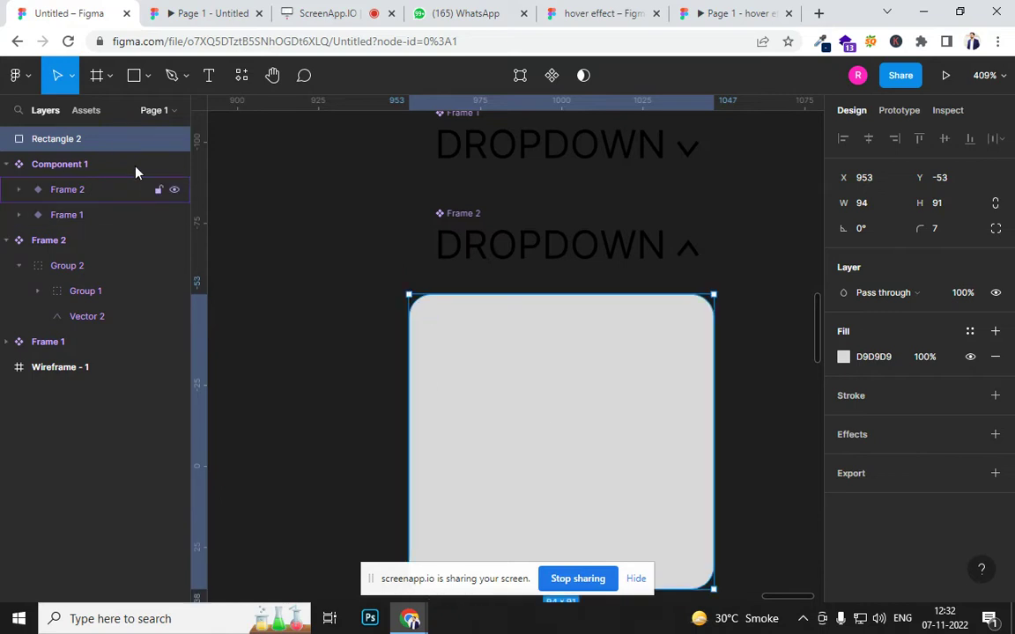
# Draw a closed triangle with the Pen tool across the rectangle's upper edge near its left corner, and unite both shapes.
pyautogui.click(172, 75)
pyautogui.click(447, 306)
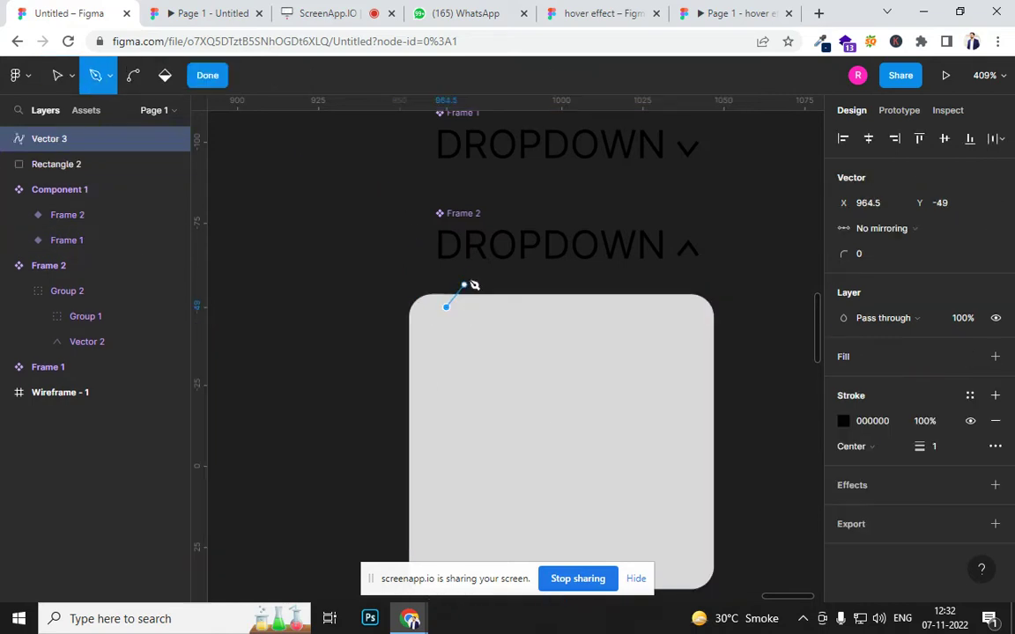
pyautogui.click(467, 276)
pyautogui.click(491, 307)
pyautogui.click(446, 307)
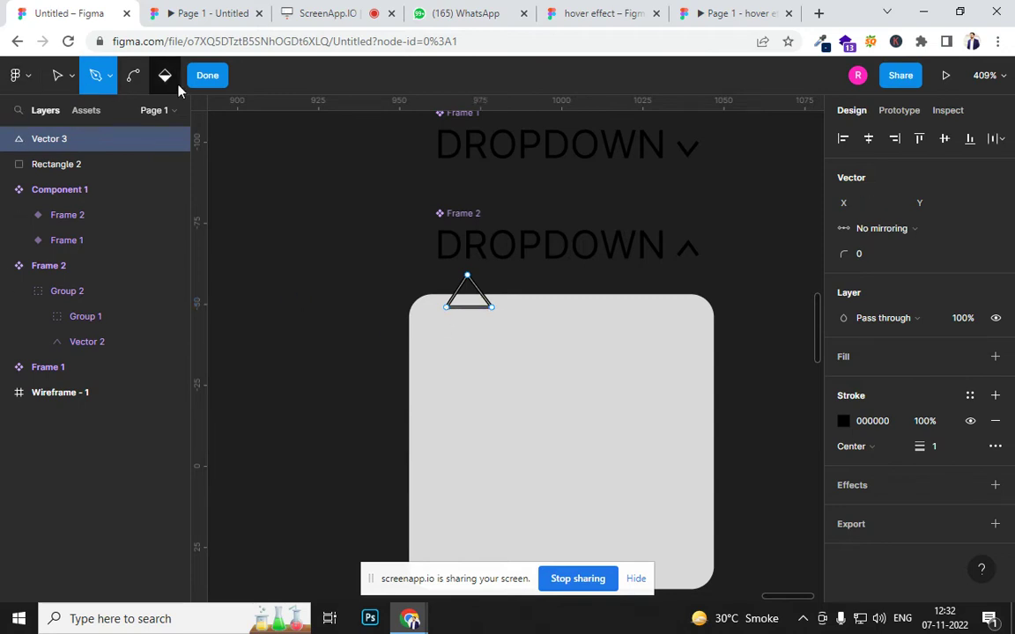
pyautogui.click(203, 74)
pyautogui.keyDown('shift'); pyautogui.click(453, 356); pyautogui.keyUp('shift')
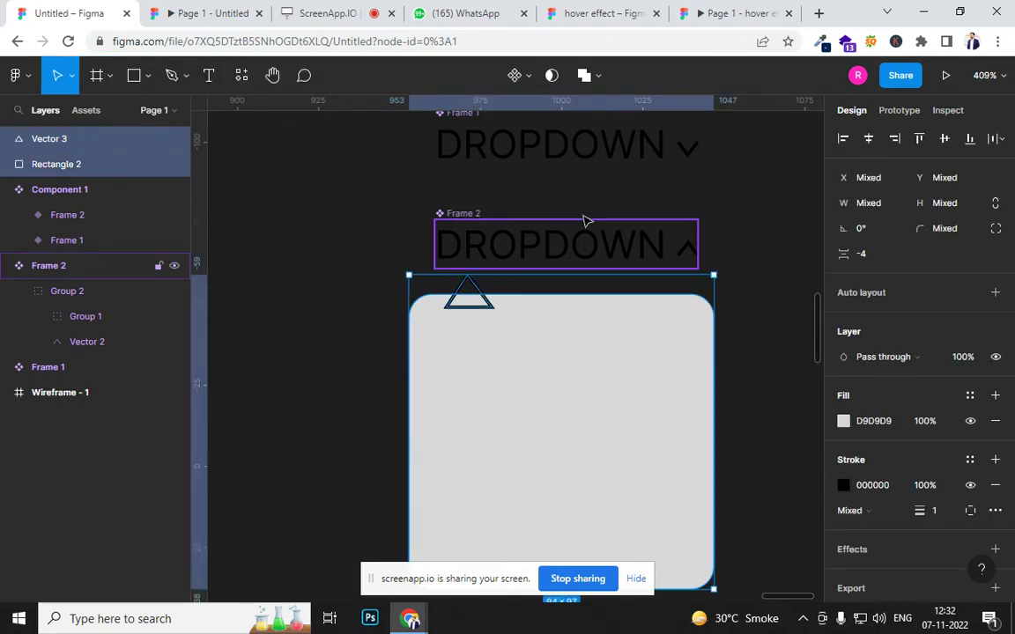
pyautogui.click(585, 77)
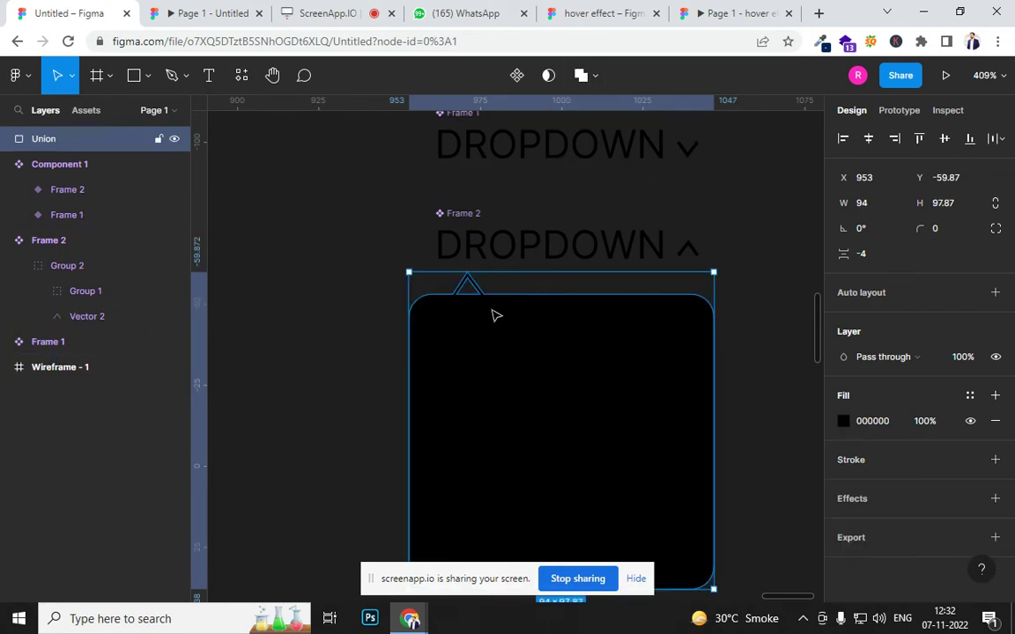
# Draw a closed triangle about 8.5 × 6 with the Pen tool over the hollow centre of the united shape's pointer and hide its stroke.
pyautogui.scroll(3, 480, 306)
pyautogui.press('super')
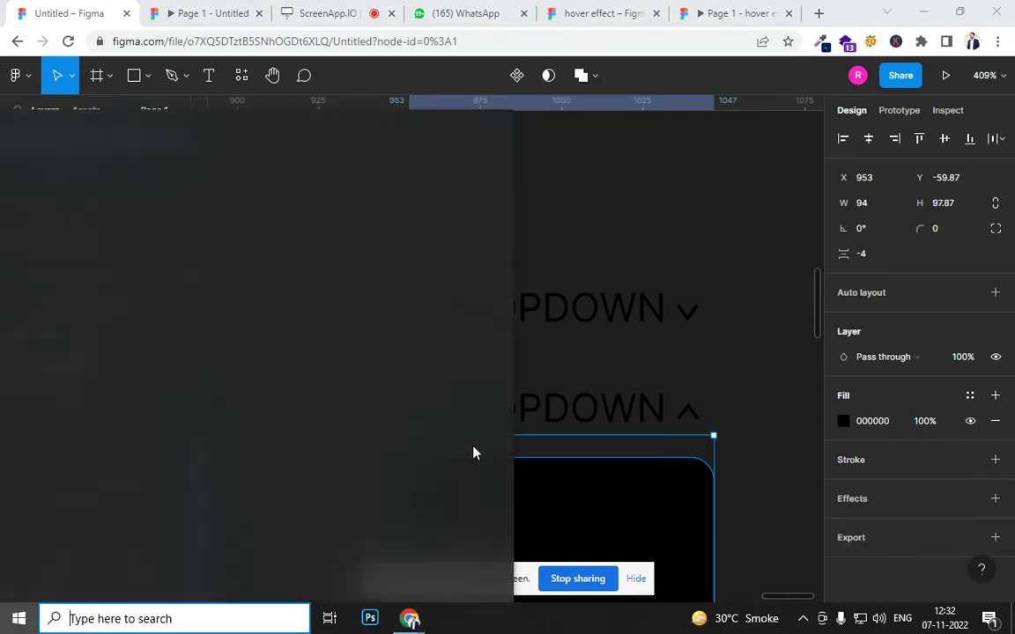
pyautogui.press('super')
pyautogui.scroll(5, 477, 453)
pyautogui.scroll(5, 477, 444)
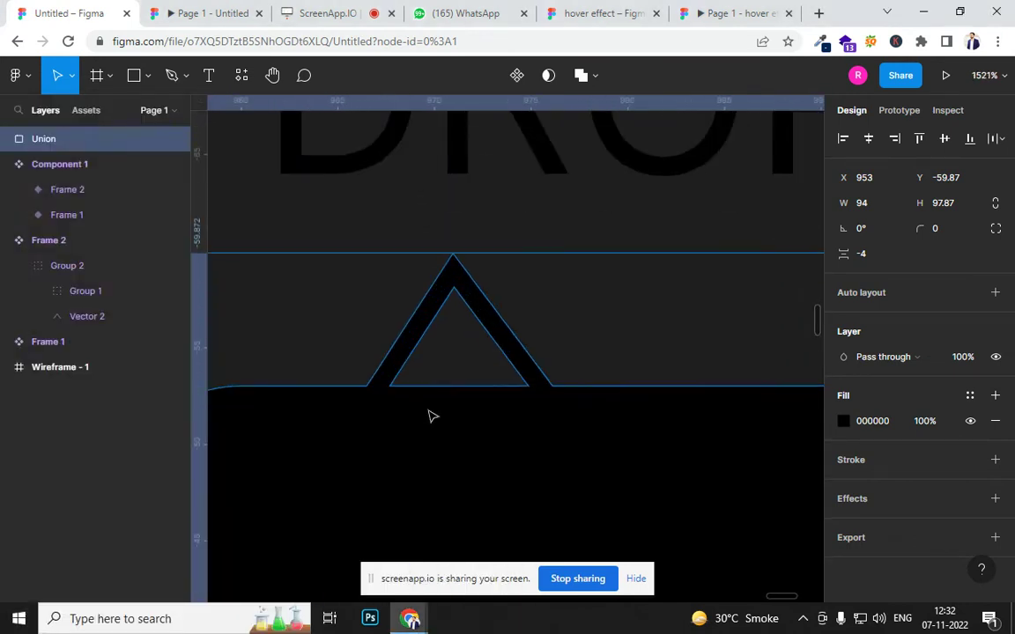
pyautogui.press('p')
pyautogui.click(367, 381)
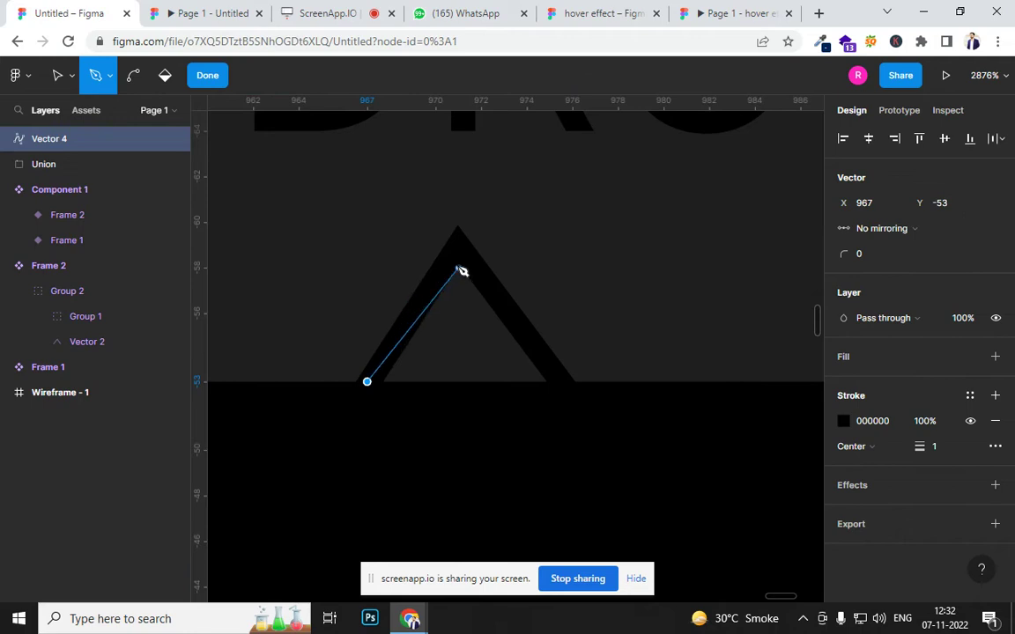
pyautogui.click(561, 392)
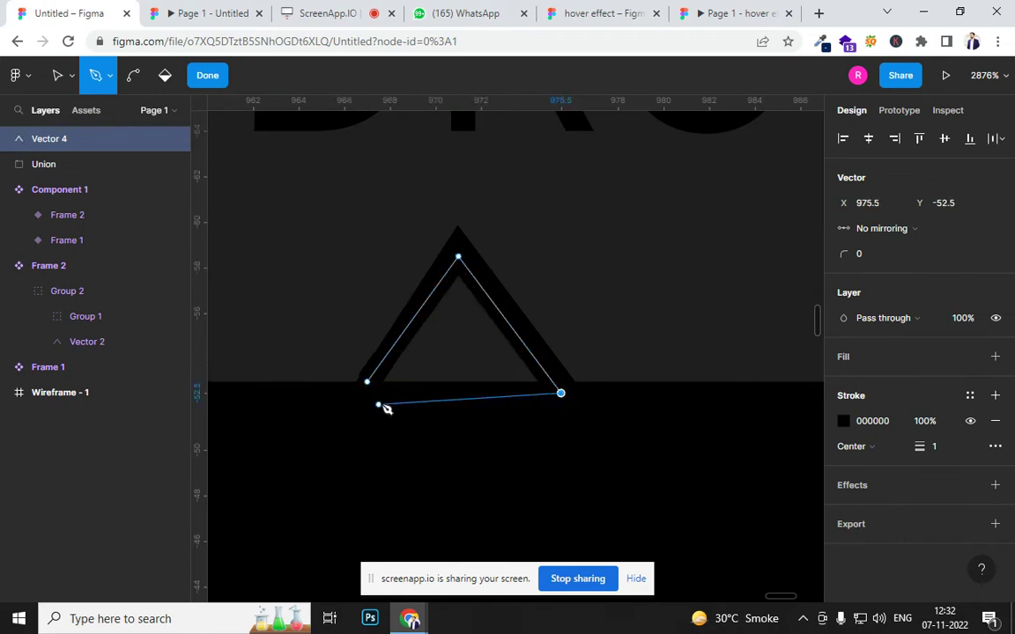
pyautogui.click(368, 382)
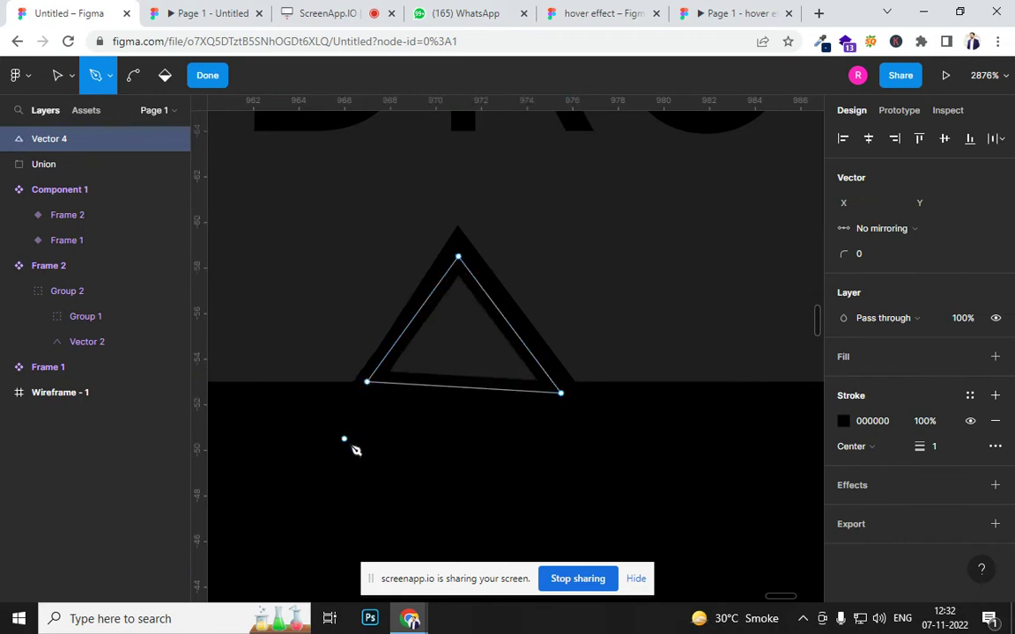
pyautogui.click(208, 75)
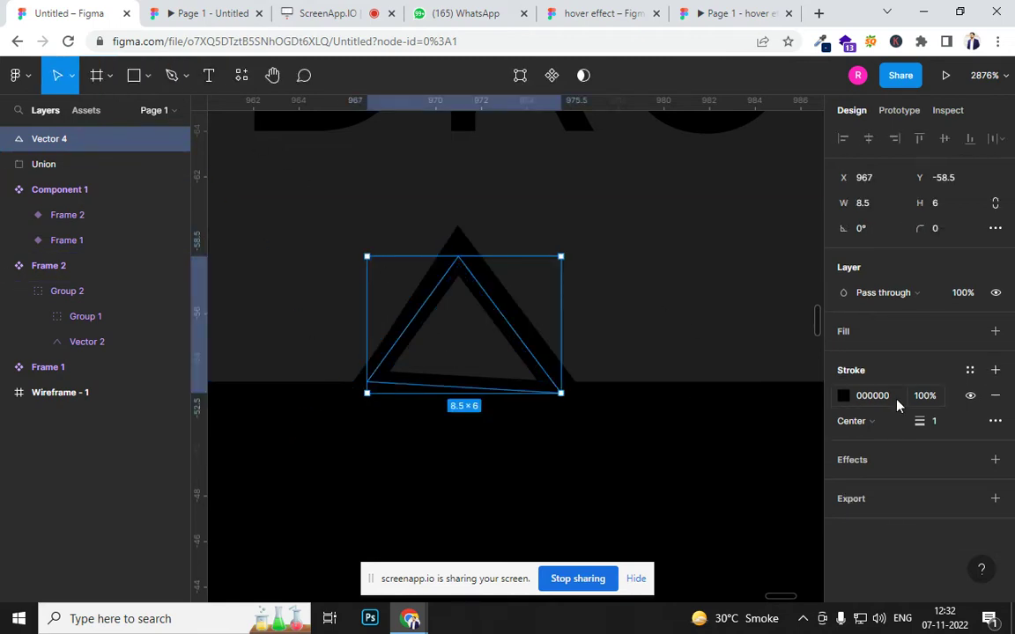
pyautogui.click(970, 395)
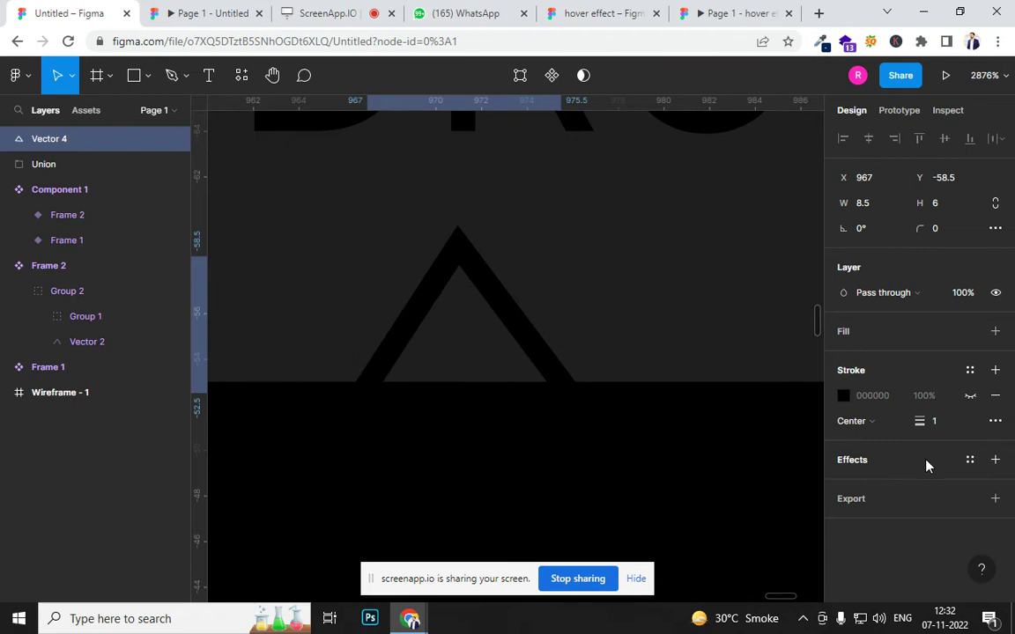
# Add a solid 0A0808 fill to the small triangle inside the menu panel's pointer.
pyautogui.click(994, 331)
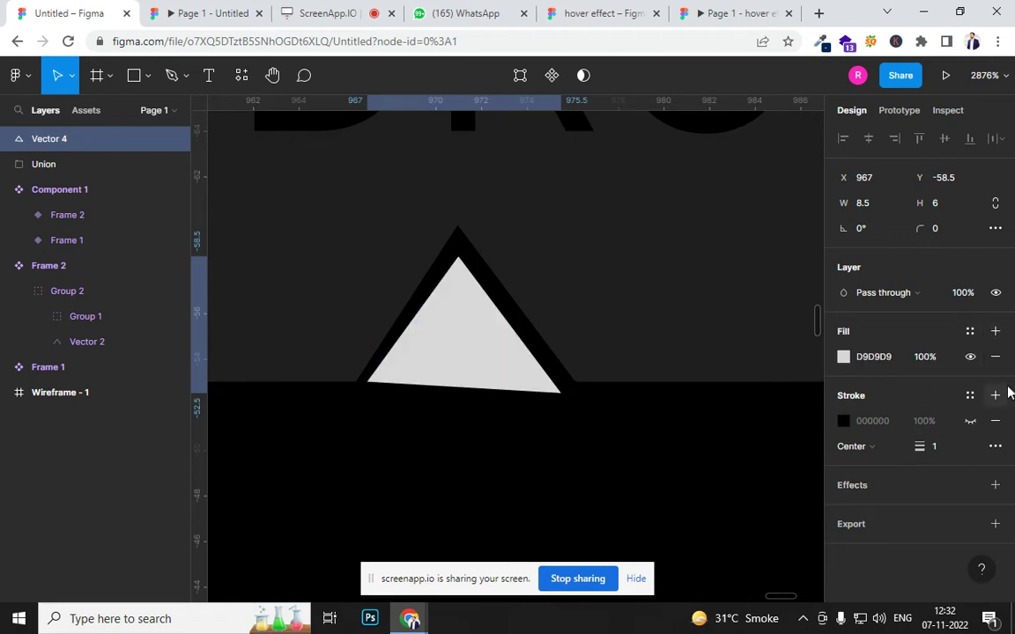
pyautogui.click(844, 356)
pyautogui.click(692, 380)
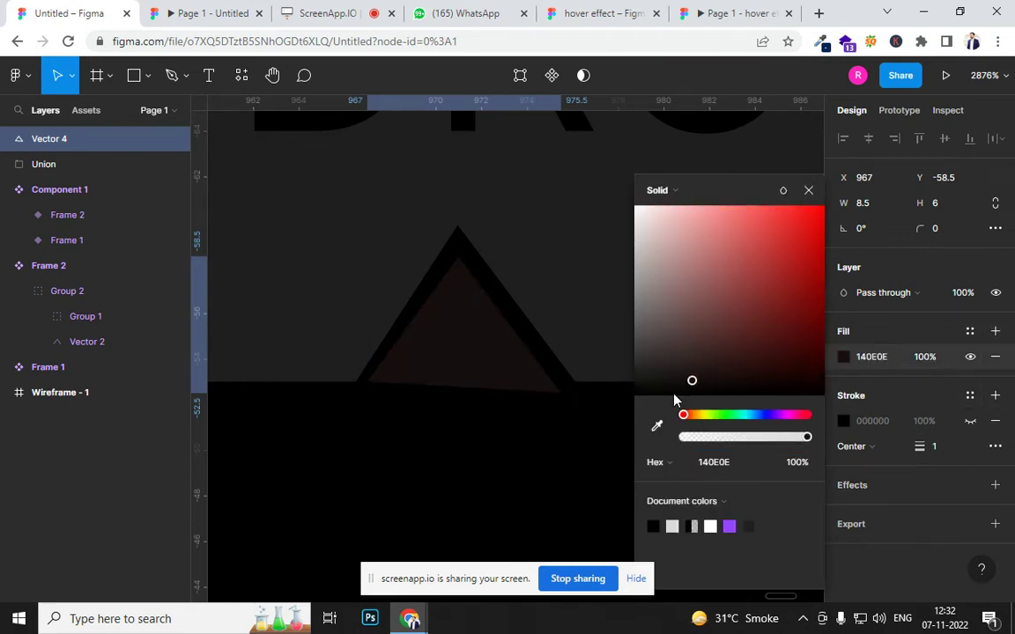
pyautogui.click(672, 388)
pyautogui.scroll(-5, 585, 319)
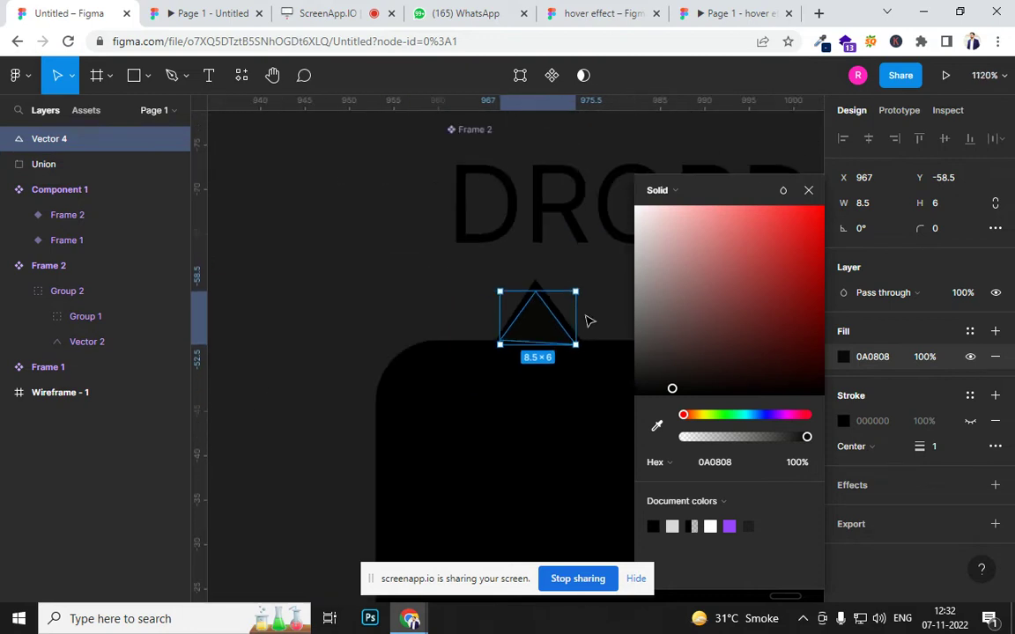
# Unite the filled triangle with the pointed menu panel into a single shape.
pyautogui.click(408, 324)
pyautogui.scroll(-3, 408, 324)
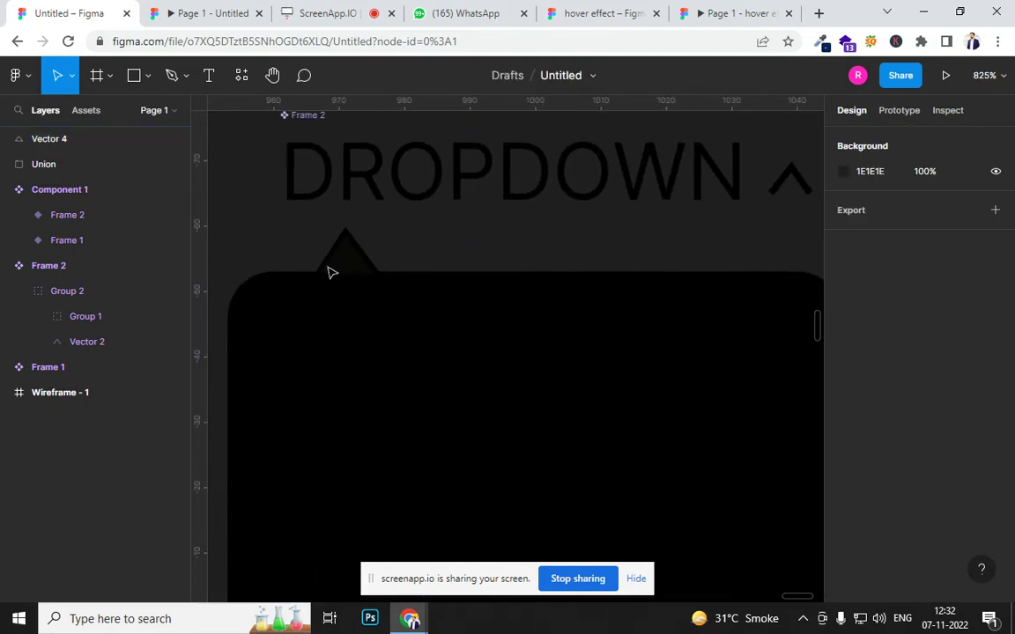
pyautogui.moveTo(246, 226); pyautogui.dragTo(480, 349)
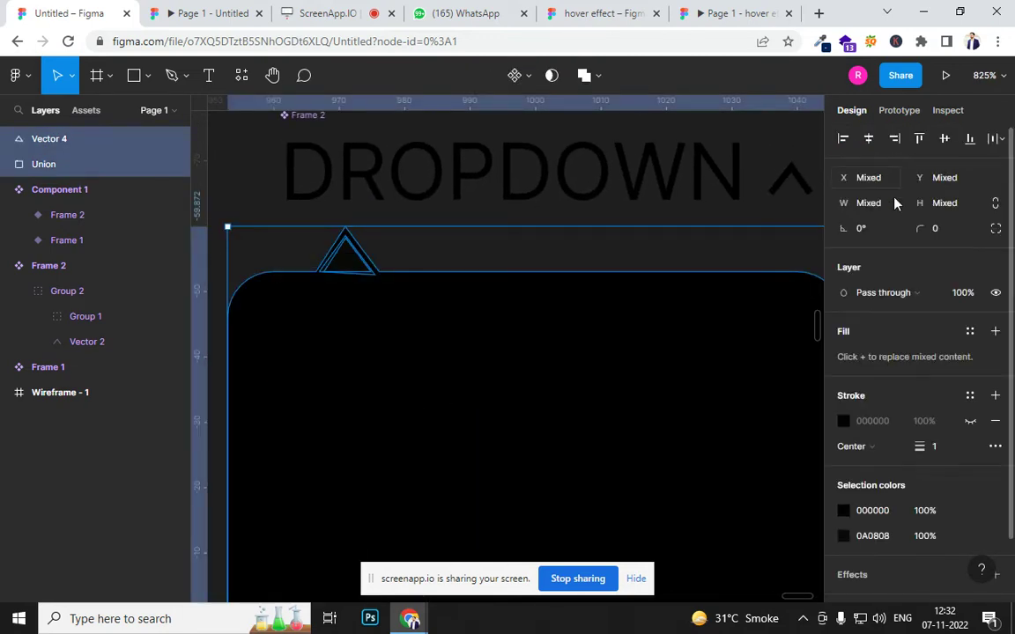
pyautogui.scroll(-2, 969, 256)
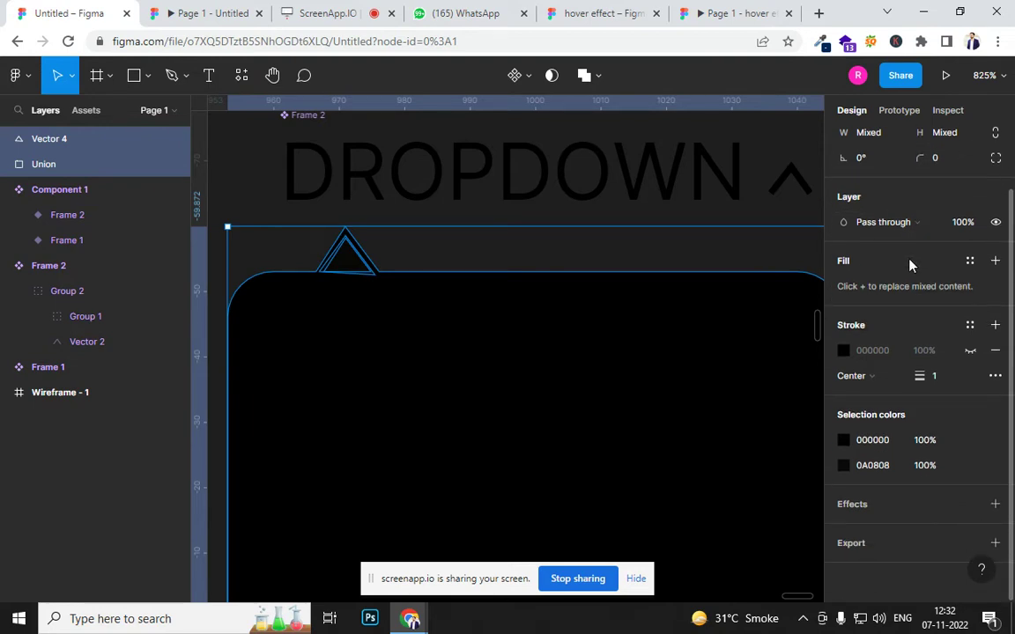
pyautogui.click(599, 78)
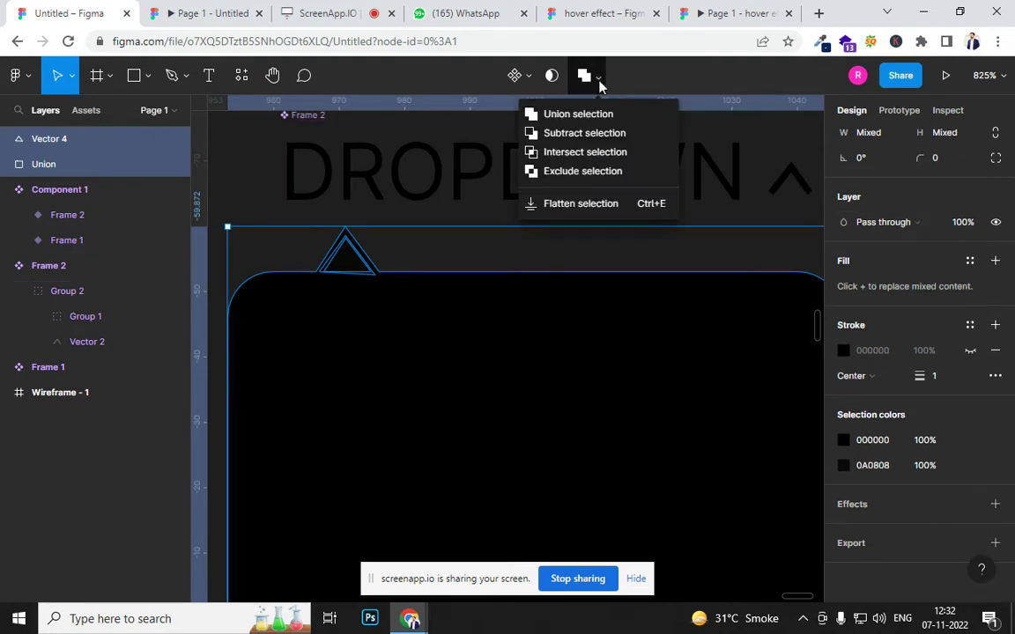
pyautogui.click(563, 118)
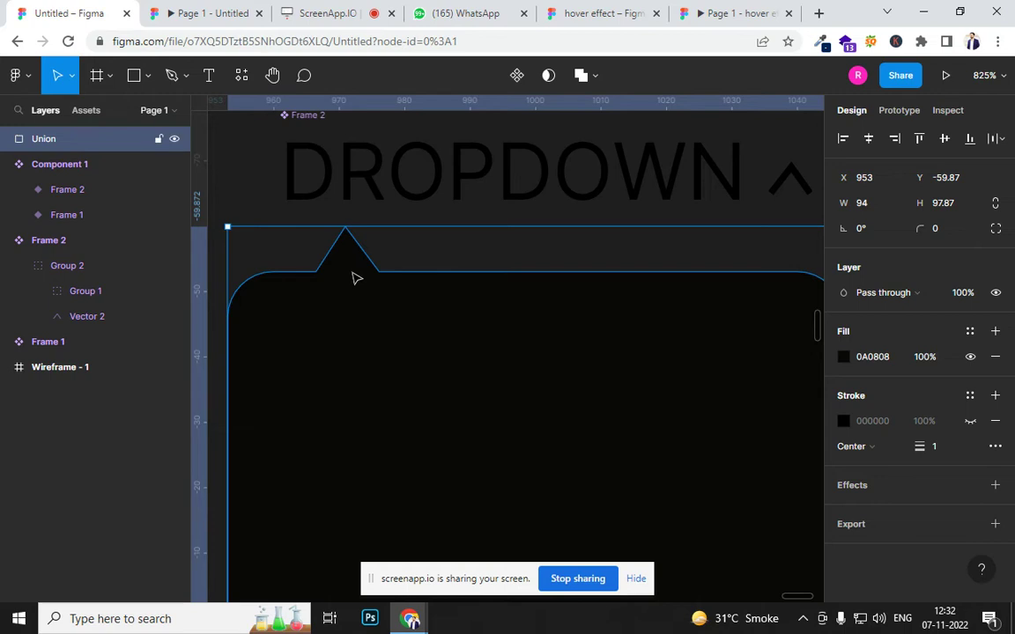
pyautogui.scroll(-2, 421, 261)
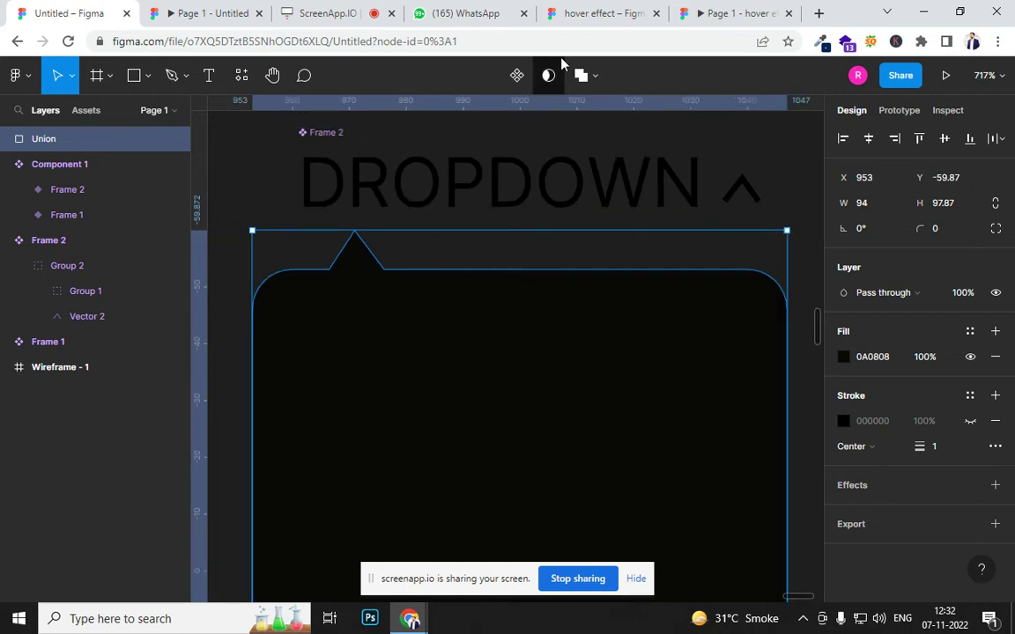
pyautogui.click(594, 78)
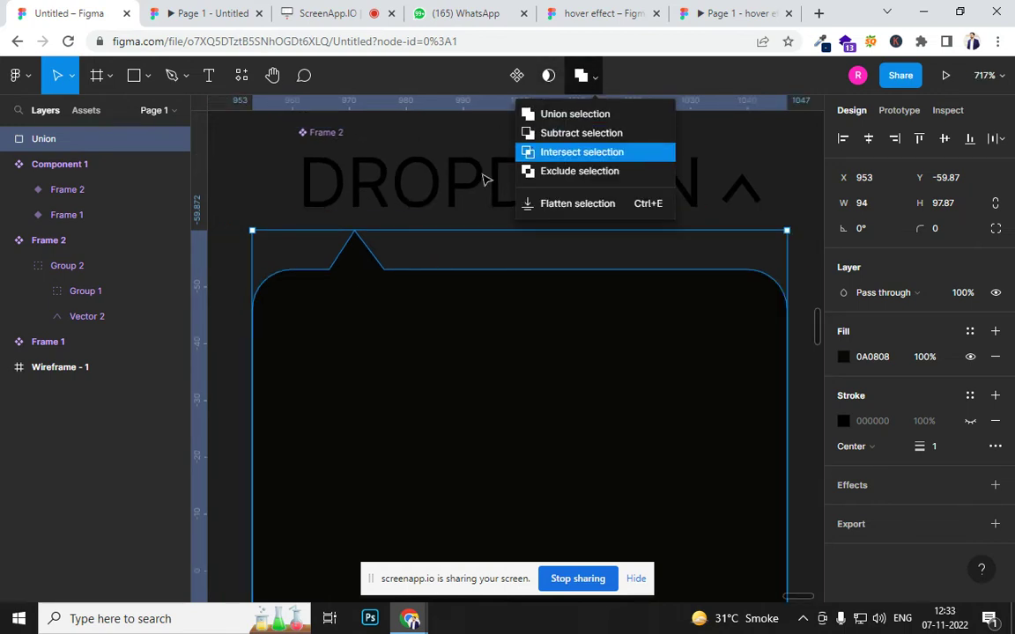
pyautogui.click(408, 255)
pyautogui.scroll(-5, 399, 269)
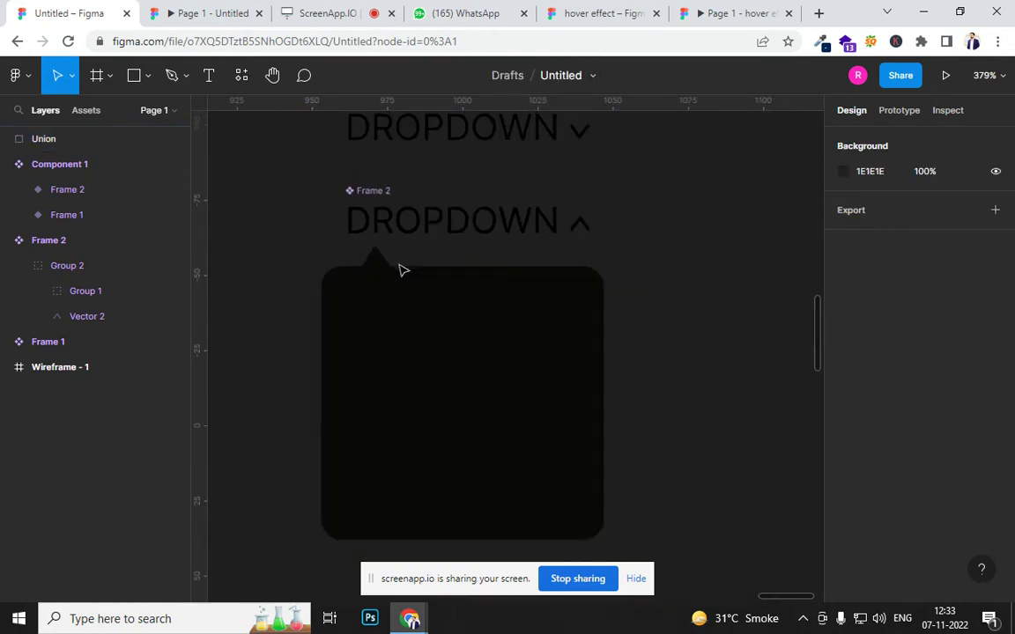
# Move the united panel shape into Group 2 of the Frame 2 component, below its arrow vector.
pyautogui.click(417, 234)
pyautogui.click(414, 283)
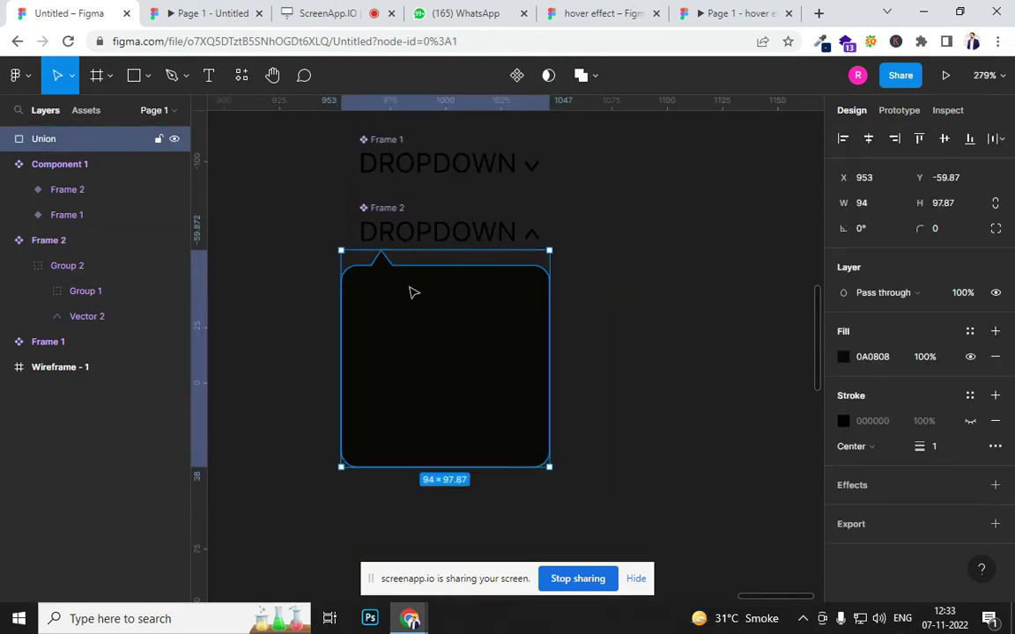
pyautogui.moveTo(43, 140); pyautogui.dragTo(86, 325)
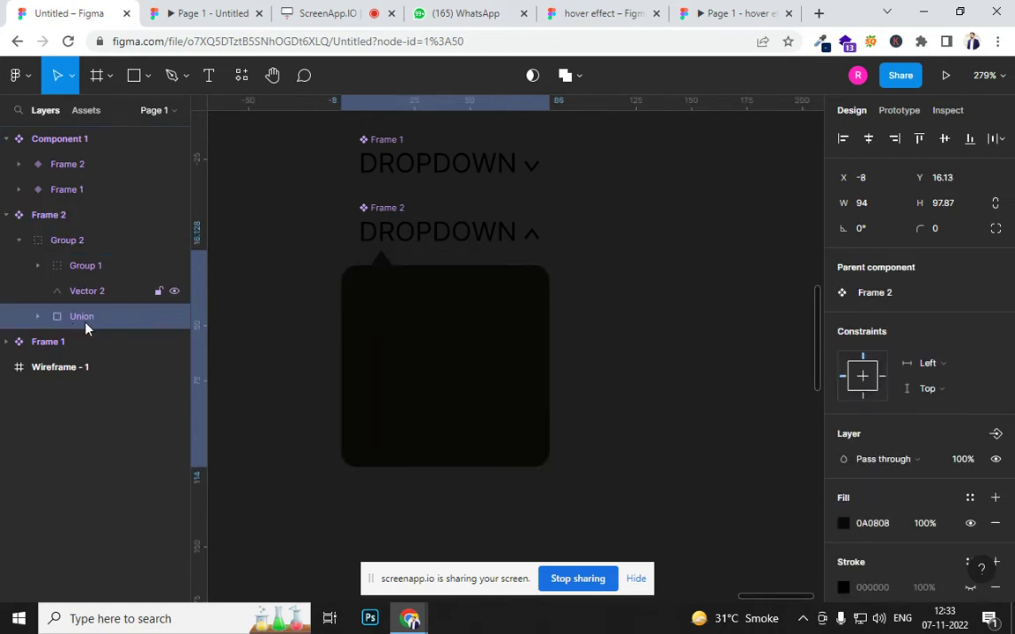
# Try moving Frame 2's label and menu panel together as one group, and undo the move.
pyautogui.click(381, 240)
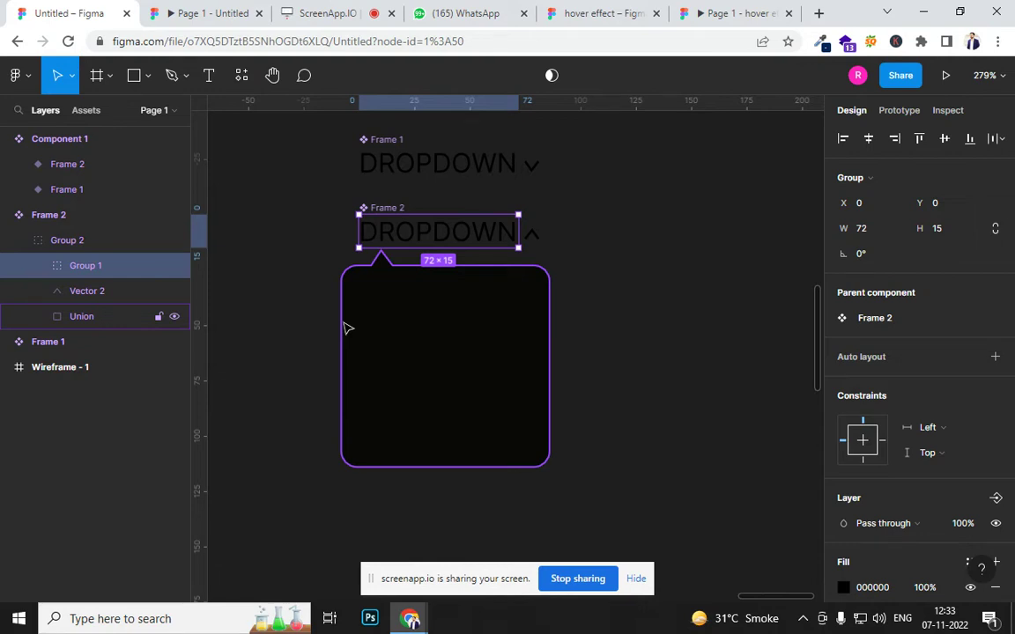
pyautogui.click(676, 349)
pyautogui.click(401, 235)
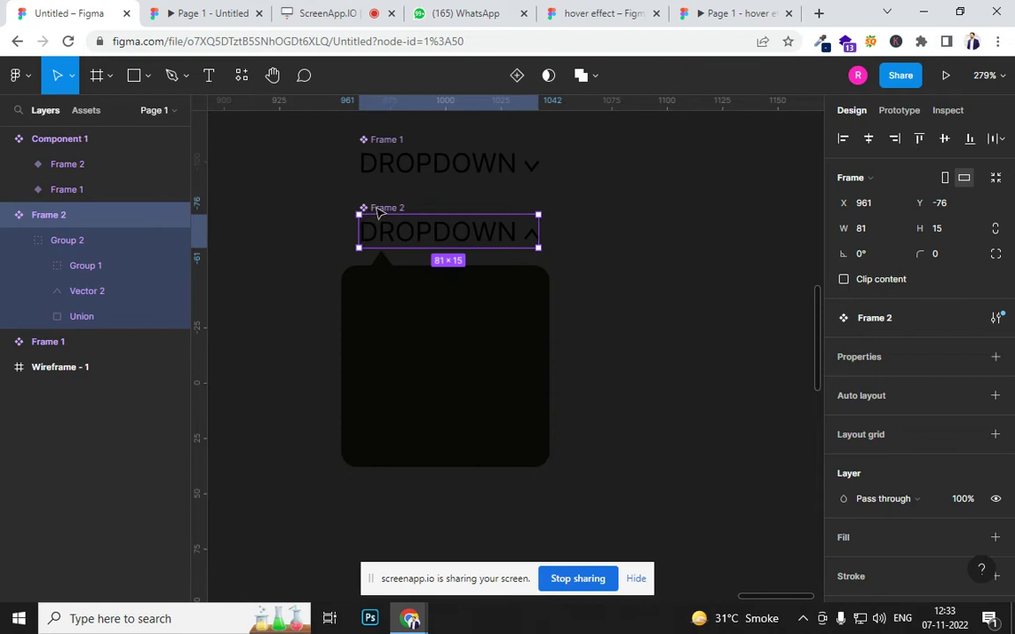
pyautogui.click(411, 330)
pyautogui.moveTo(411, 332); pyautogui.dragTo(604, 349)
pyautogui.hotkey('ctrl', 'z')
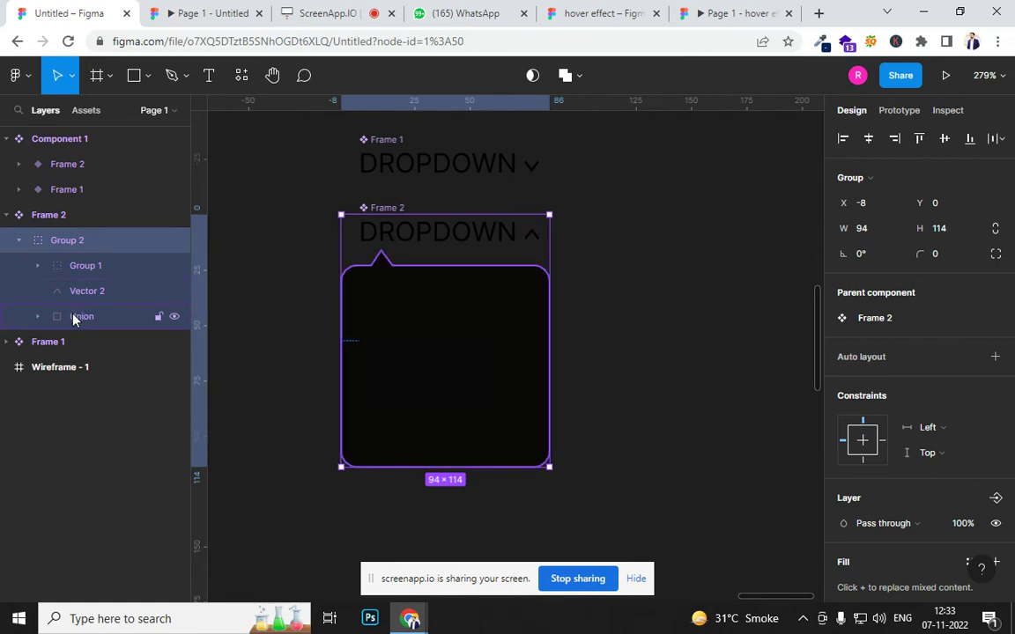
# Collapse the Frame 2 and Component 1 layers and hide Component 1.
pyautogui.click(7, 215)
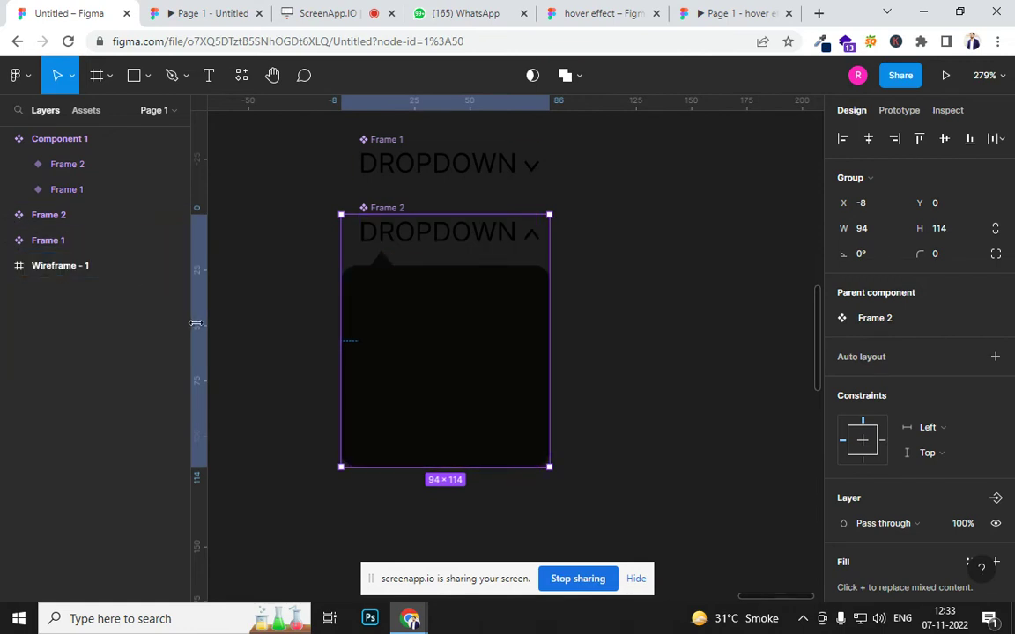
pyautogui.click(71, 241)
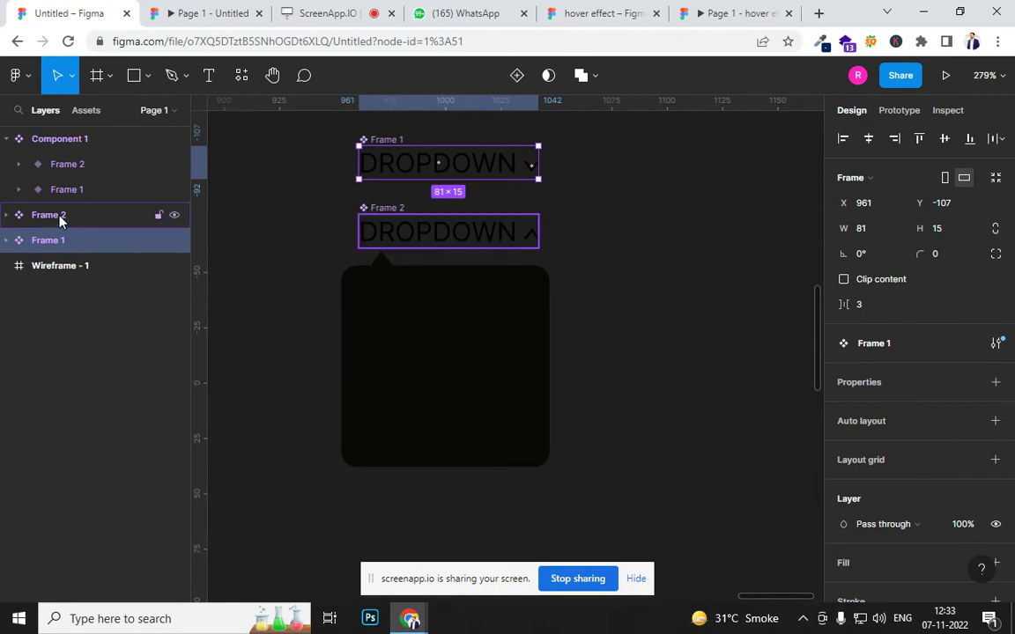
pyautogui.click(60, 221)
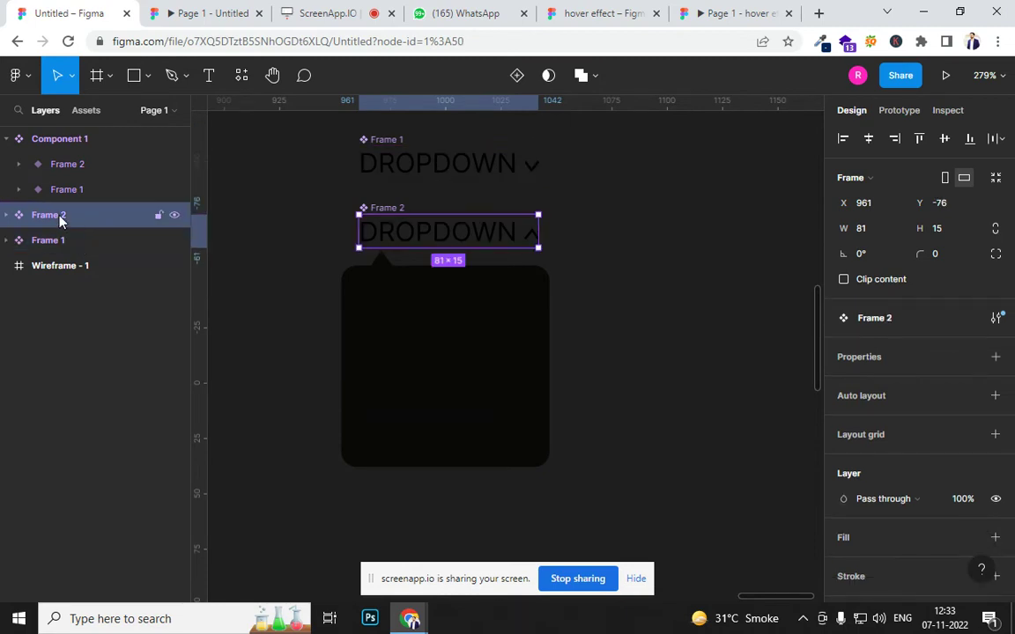
pyautogui.click(58, 139)
pyautogui.click(7, 139)
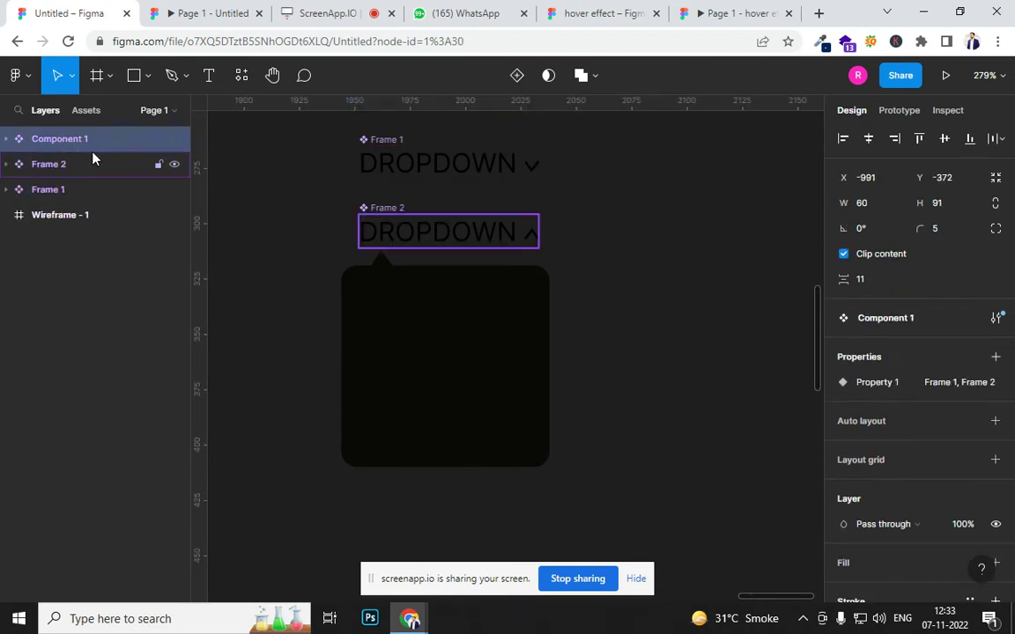
pyautogui.click(174, 138)
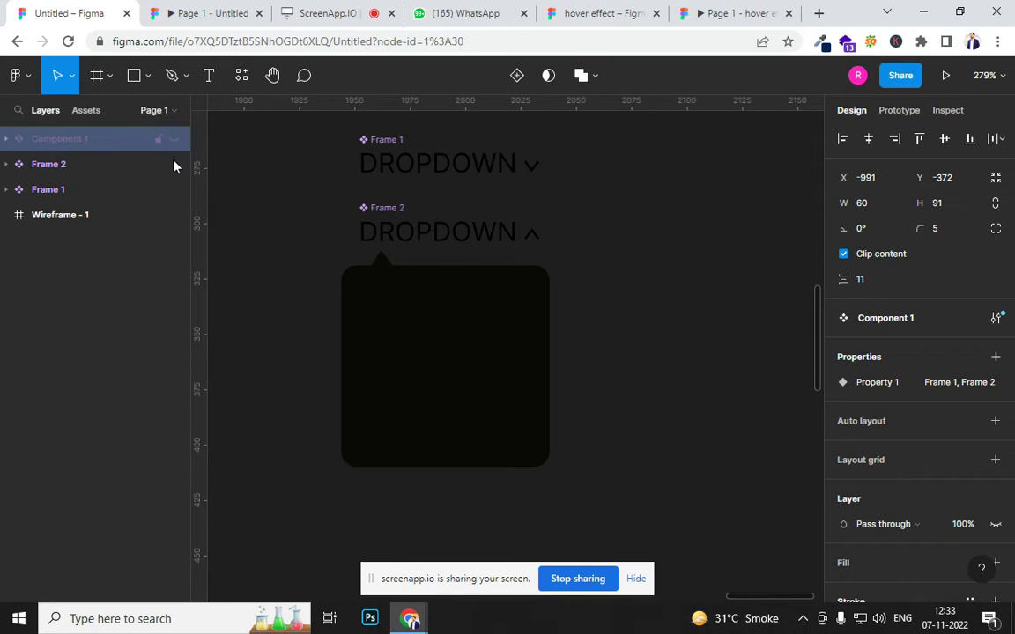
# Connect the Frame 1 component to Frame 2 with an on-click Navigate to interaction using Smart animate, Ease out, 300ms.
pyautogui.click(84, 164)
pyautogui.scroll(-5, 446, 398)
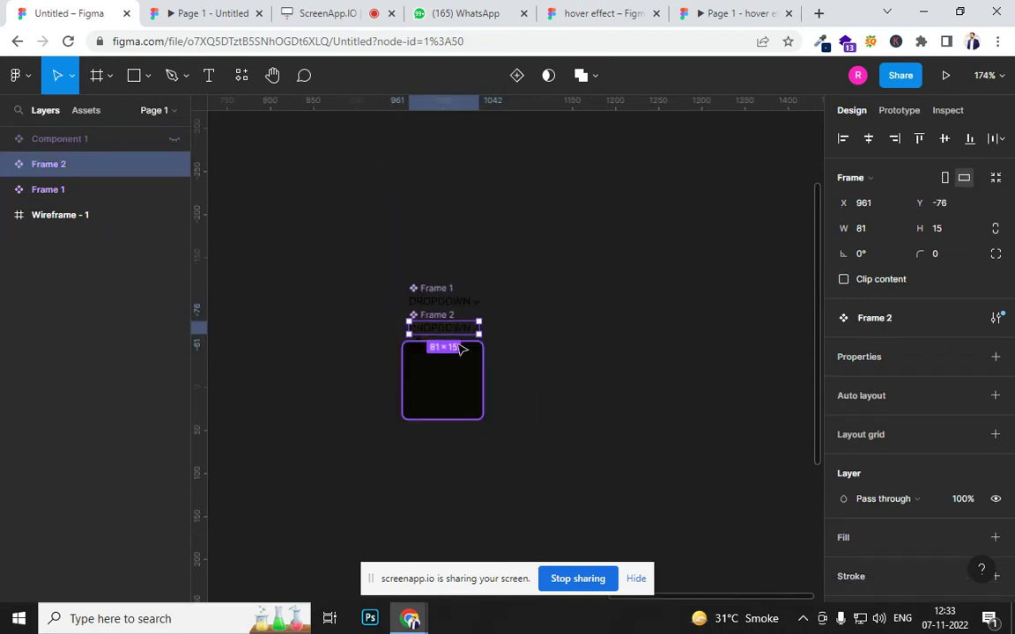
pyautogui.click(441, 302)
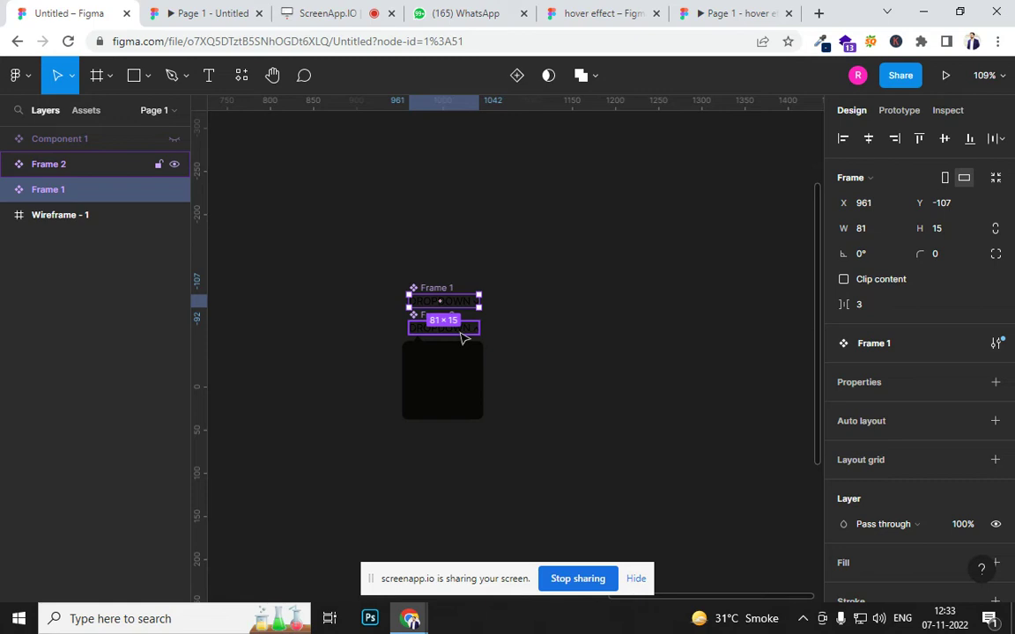
pyautogui.scroll(10, 464, 338)
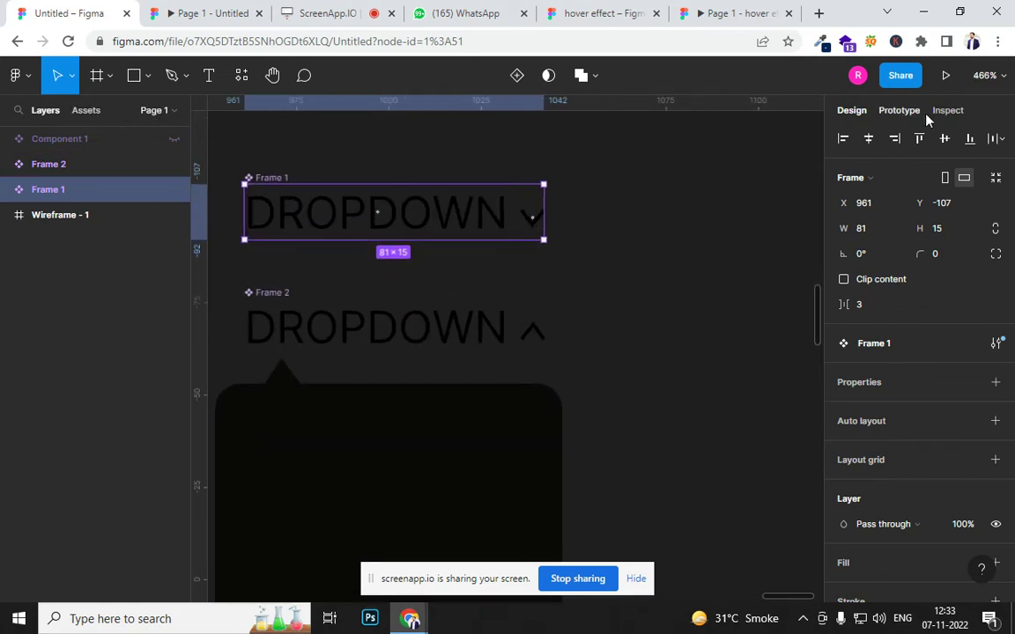
pyautogui.click(899, 111)
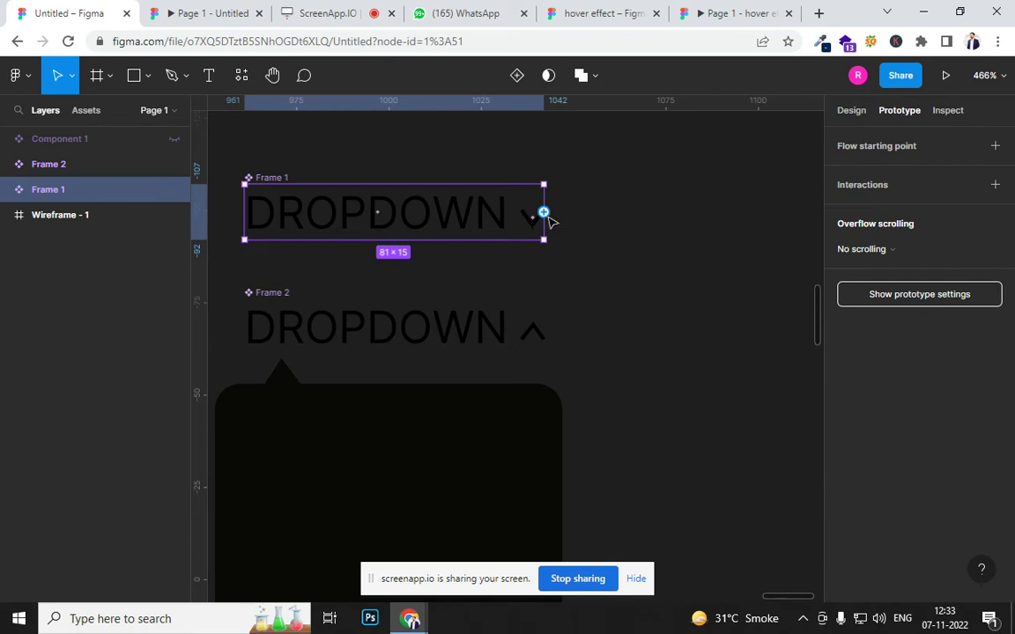
pyautogui.moveTo(543, 213); pyautogui.dragTo(414, 315)
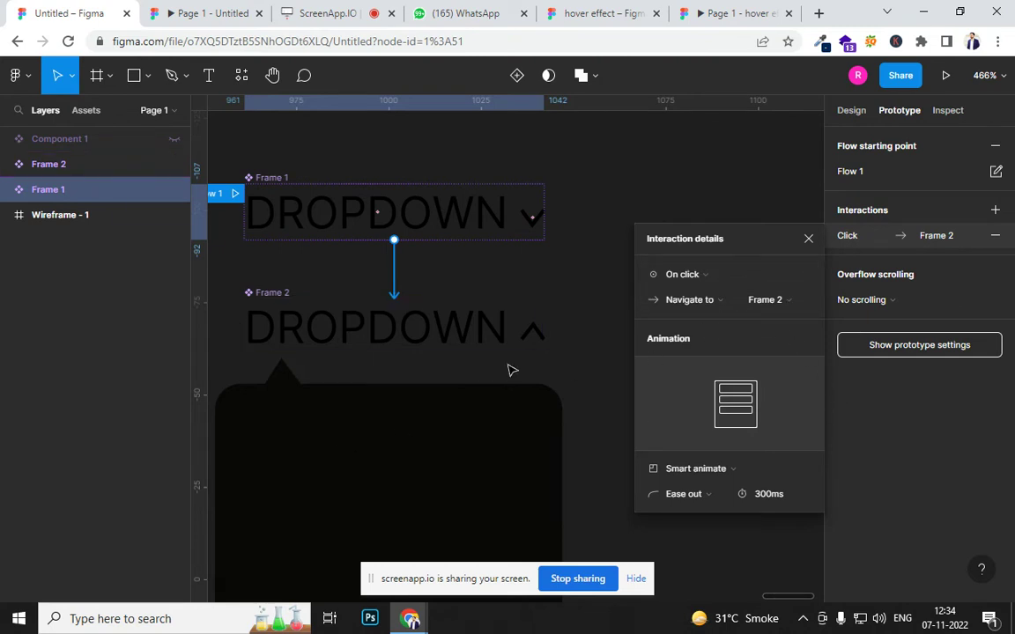
# Connect Frame 2 back to Frame 1 with an on-click Navigate to interaction using Smart animate, Ease out, 300ms.
pyautogui.click(458, 313)
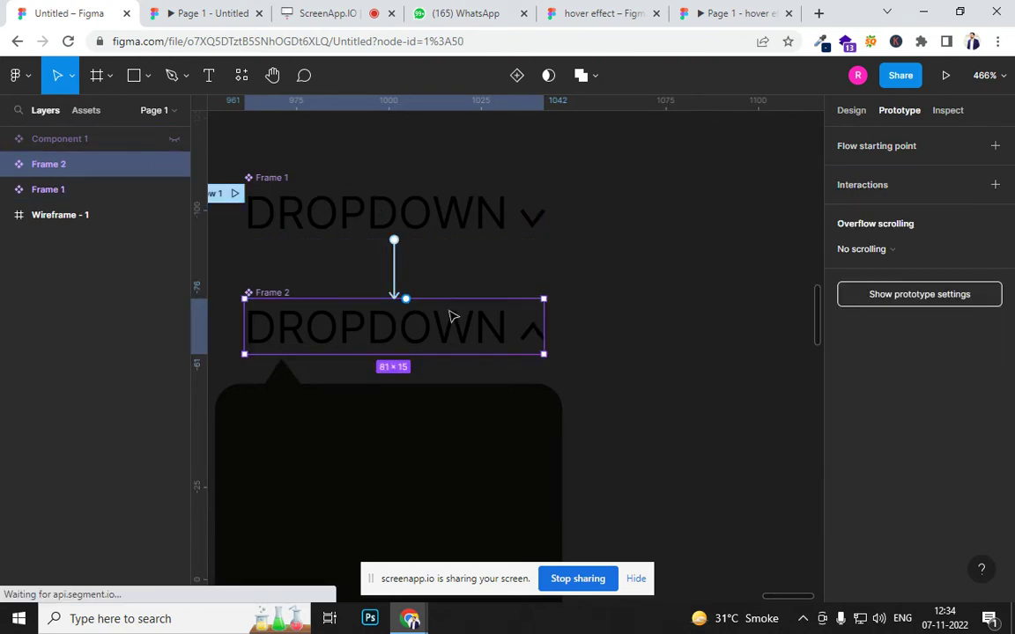
pyautogui.moveTo(405, 300); pyautogui.dragTo(417, 231)
pyautogui.scroll(-10, 448, 334)
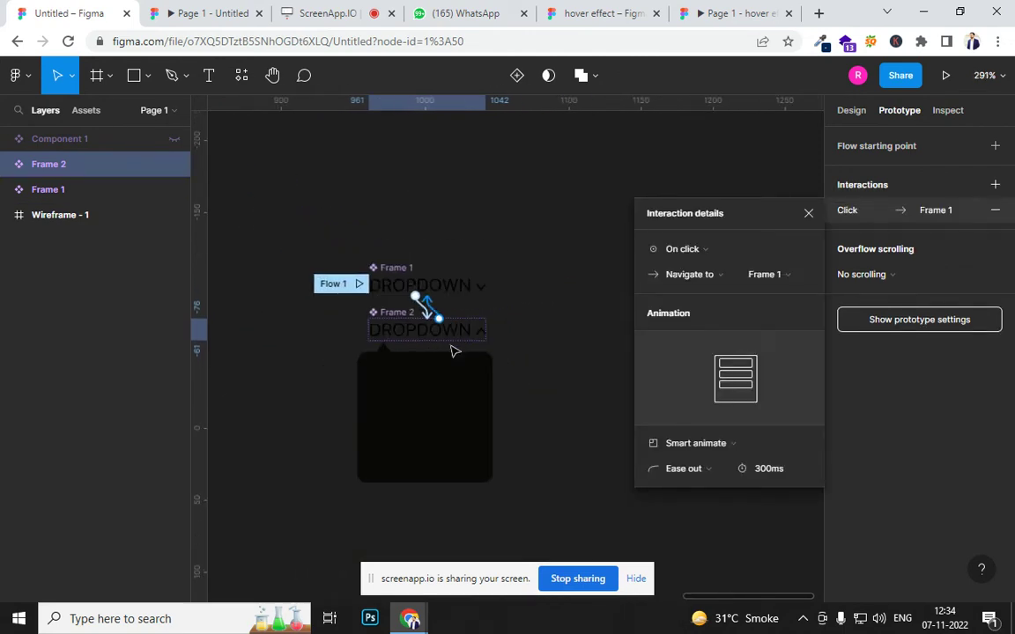
pyautogui.click(808, 213)
# Show the file's local components and look over the wireframe where they can be placed.
pyautogui.scroll(-3, 629, 357)
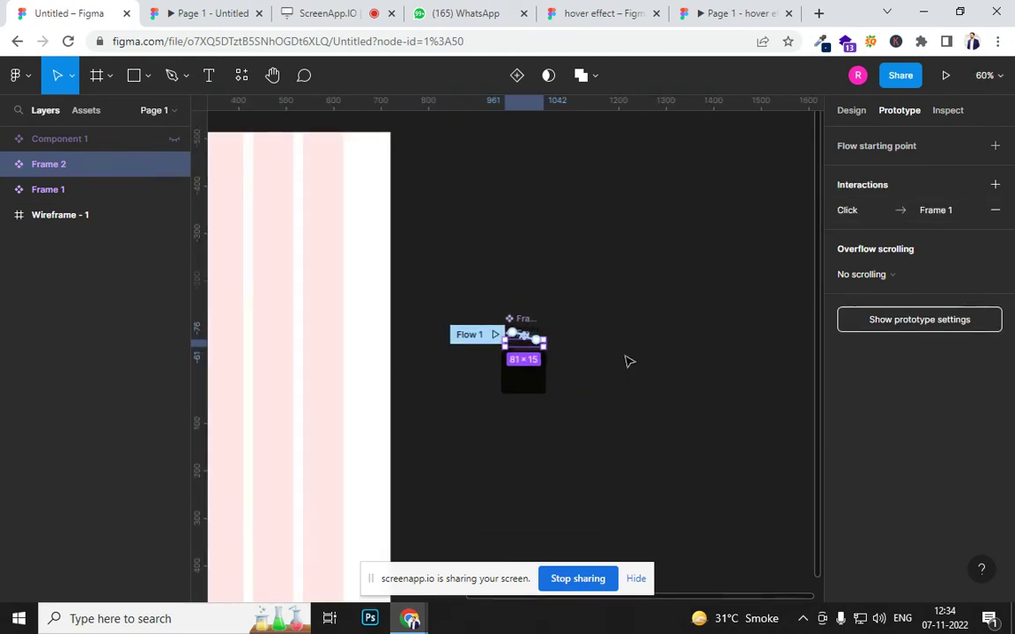
pyautogui.moveTo(503, 425); pyautogui.dragTo(805, 414)
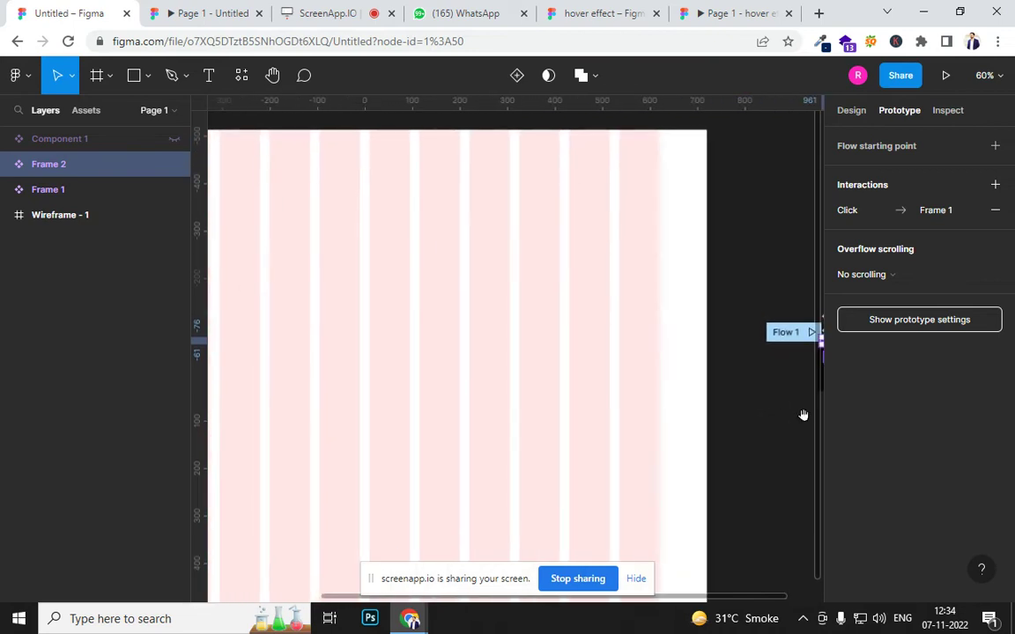
pyautogui.click(86, 110)
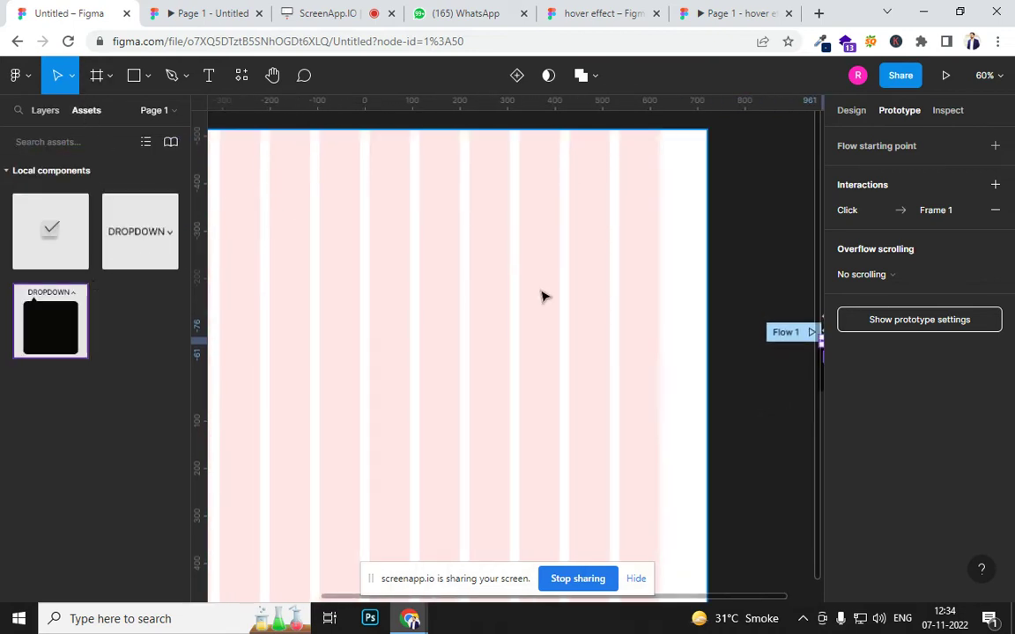
pyautogui.hscroll(4, 544, 346)
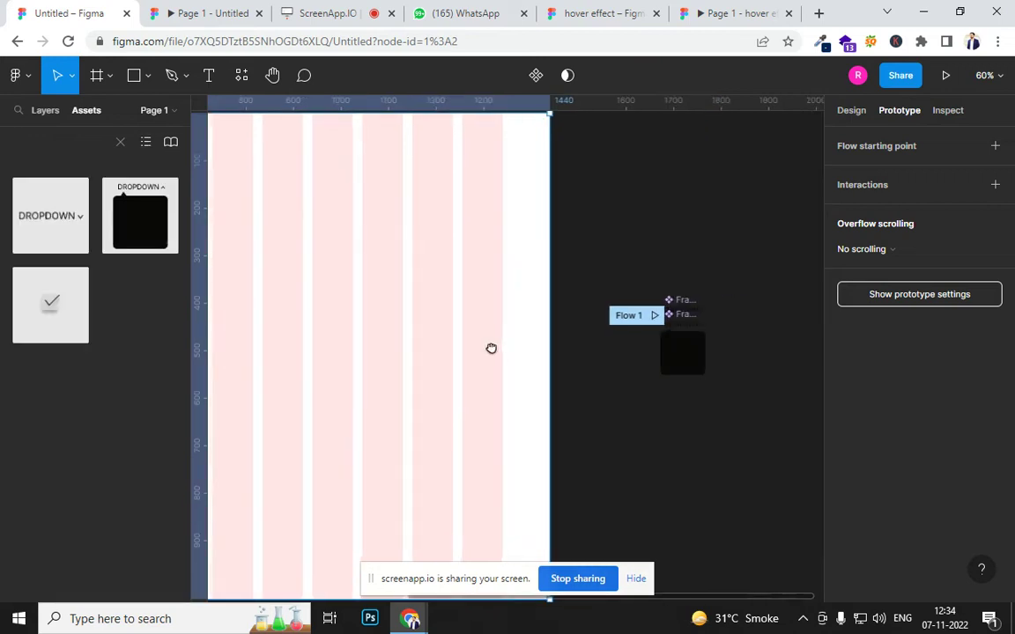
pyautogui.moveTo(451, 315)
pyautogui.mouseDown()
pyautogui.moveTo(492, 330)
pyautogui.moveTo(464, 328)
pyautogui.mouseUp()
# Combine the Frame 1 and Frame 2 dropdown components as variants of one component.
pyautogui.scroll(8, 452, 317)
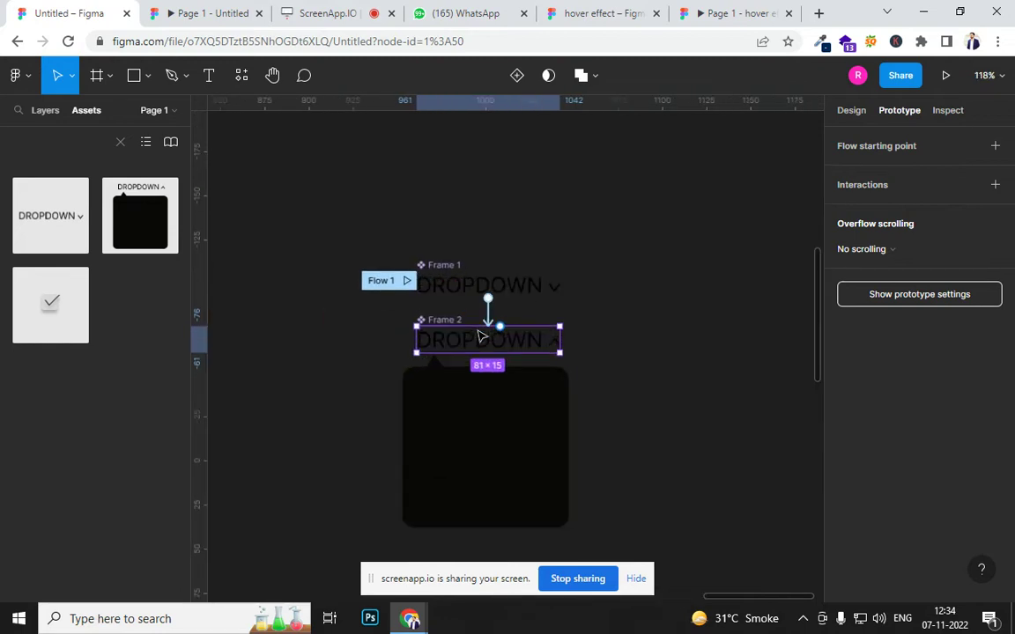
pyautogui.click(450, 445)
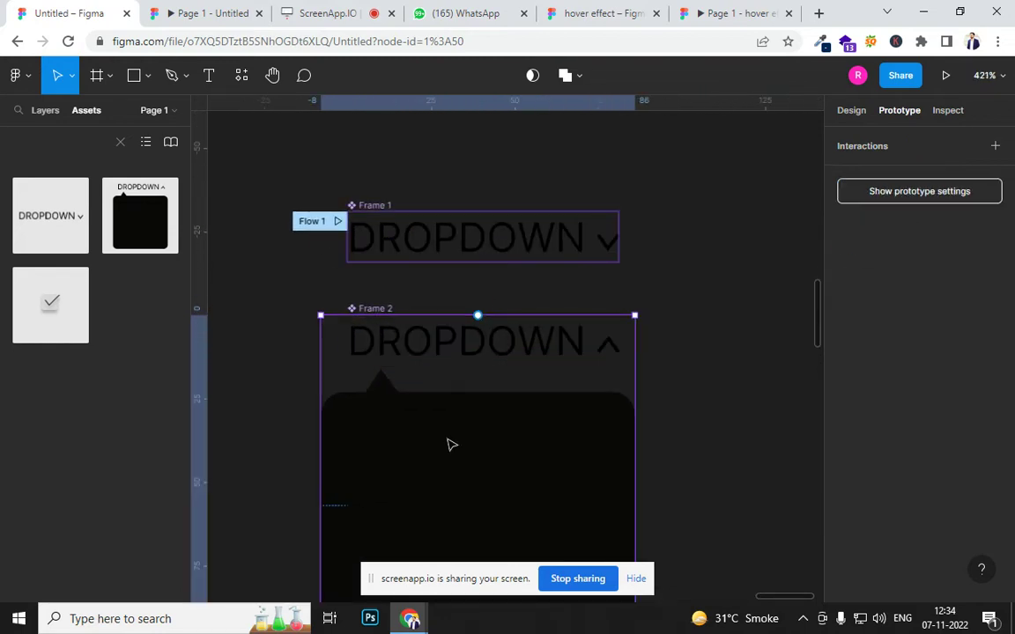
pyautogui.keyDown('shift'); pyautogui.click(487, 258); pyautogui.keyUp('shift')
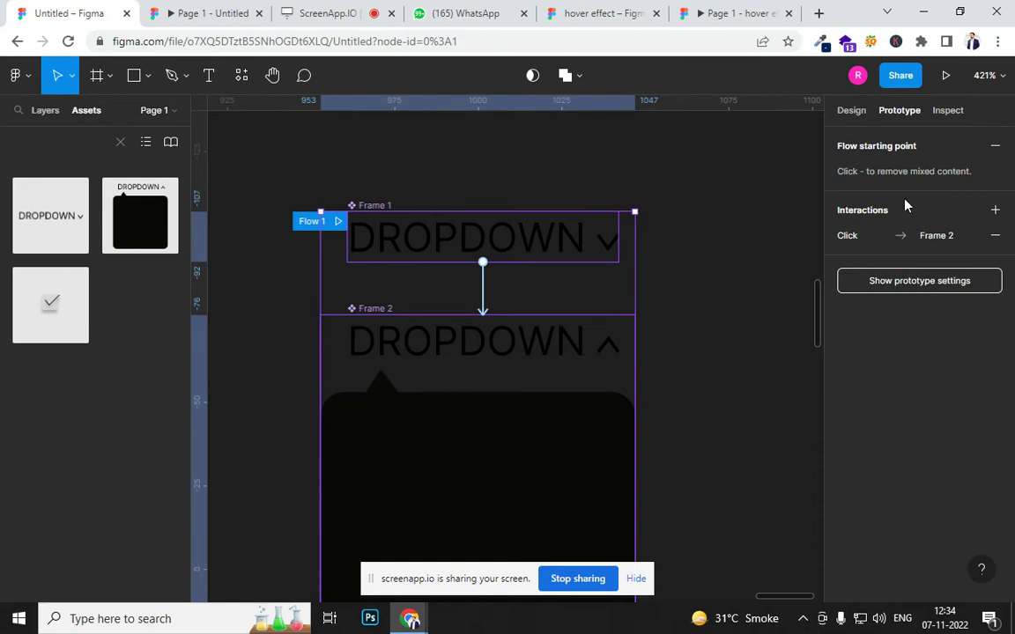
pyautogui.click(851, 110)
pyautogui.scroll(-3, 917, 379)
pyautogui.scroll(3, 931, 346)
pyautogui.scroll(-2, 932, 362)
pyautogui.click(749, 385)
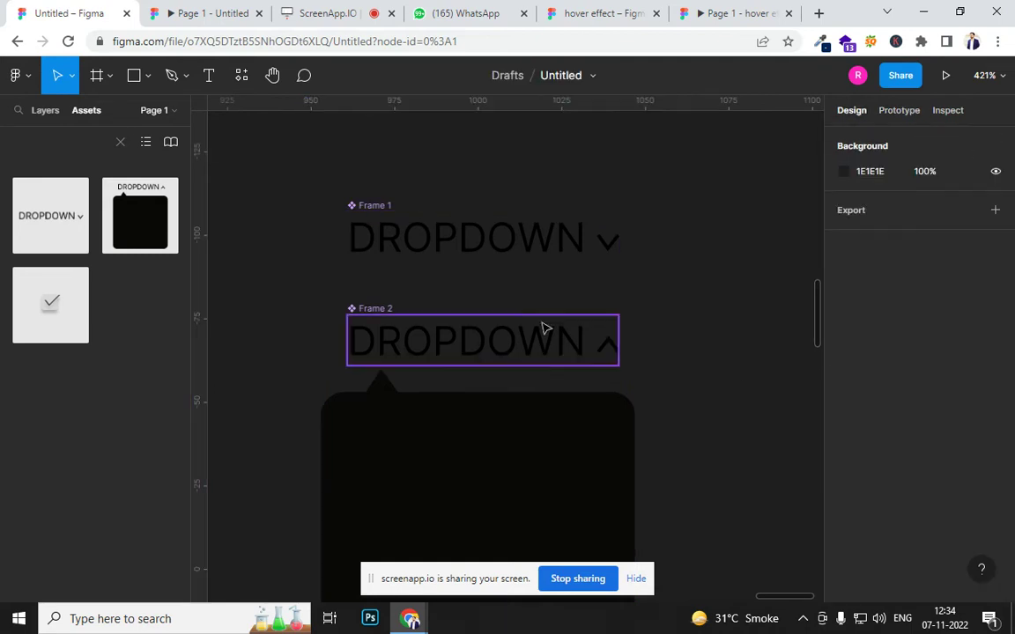
pyautogui.moveTo(319, 167); pyautogui.dragTo(656, 540)
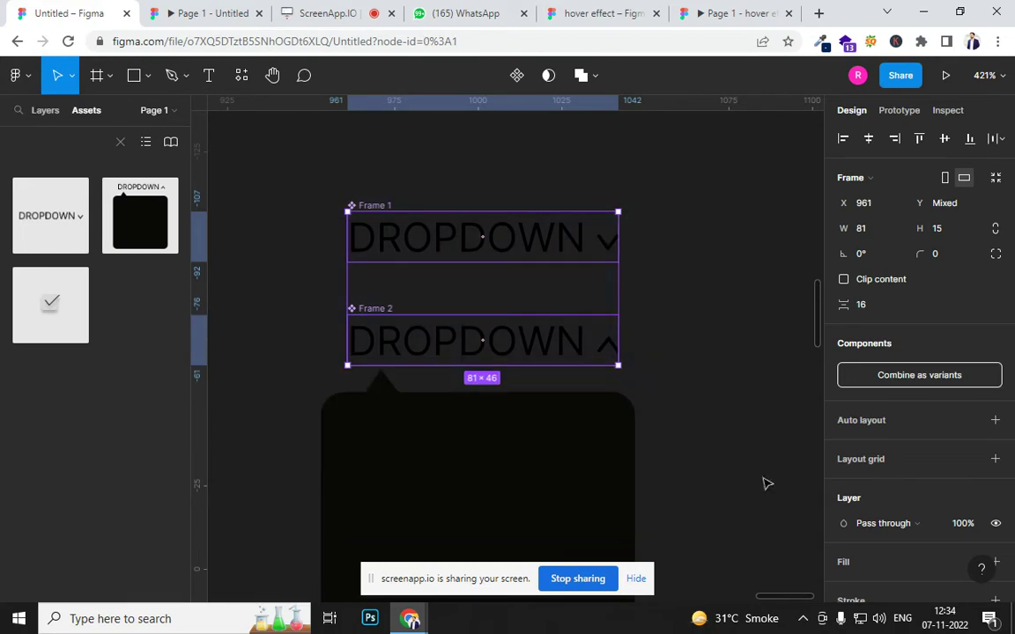
pyautogui.click(916, 379)
# Extend the Component 2 variant frame downward to a height of 169 so it encloses the whole menu panel.
pyautogui.scroll(-3, 509, 410)
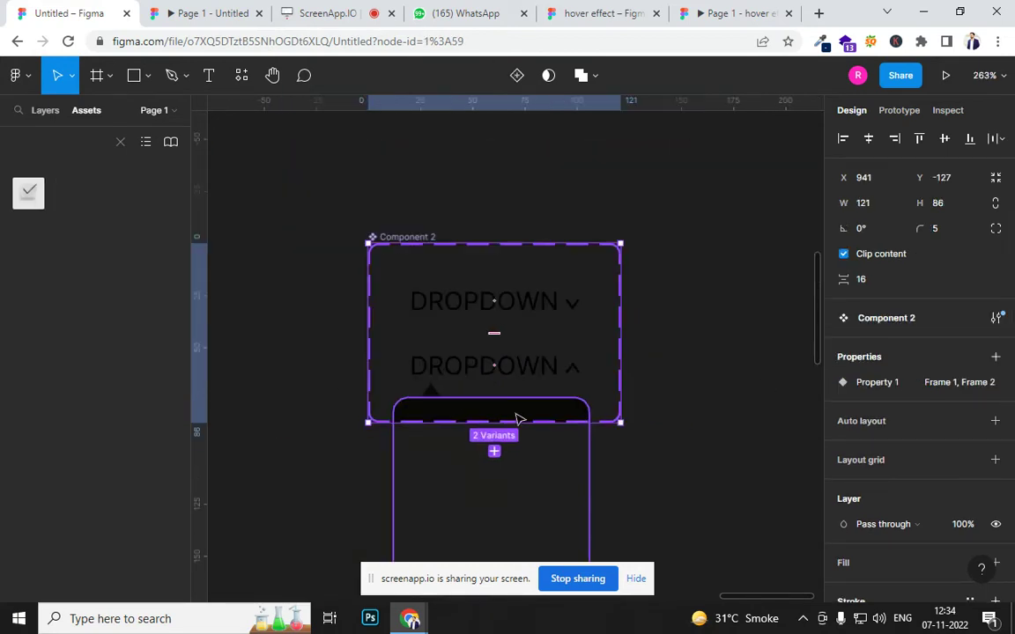
pyautogui.moveTo(492, 424); pyautogui.dragTo(496, 589)
pyautogui.scroll(-5, 571, 444)
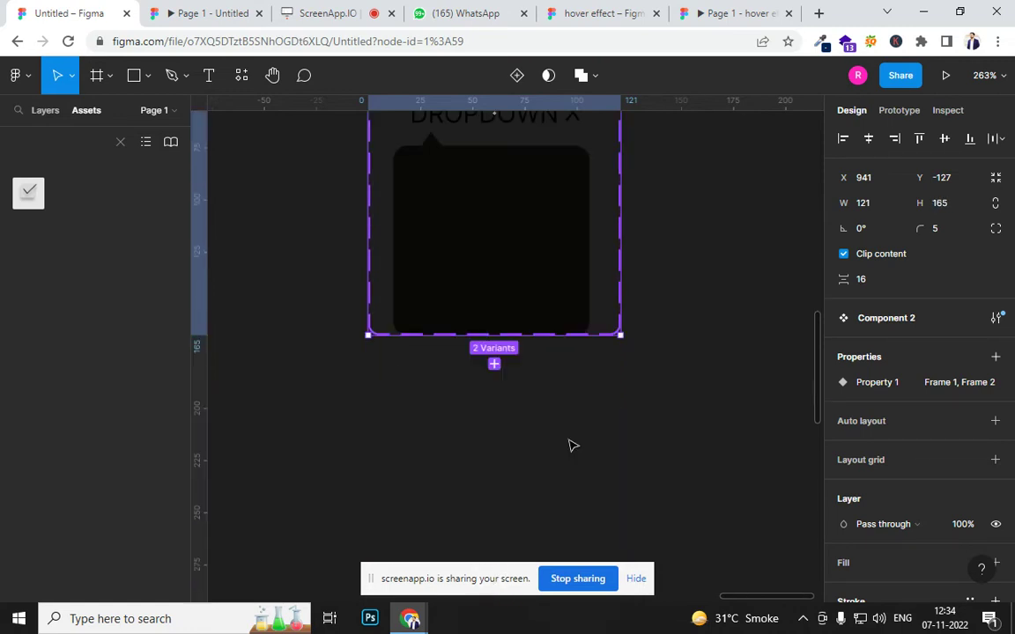
pyautogui.moveTo(489, 252); pyautogui.dragTo(489, 261)
# Place an instance of the dropdown component near the upper left of Wireframe - 1, at about X 209, Y 89.
pyautogui.scroll(1, 579, 340)
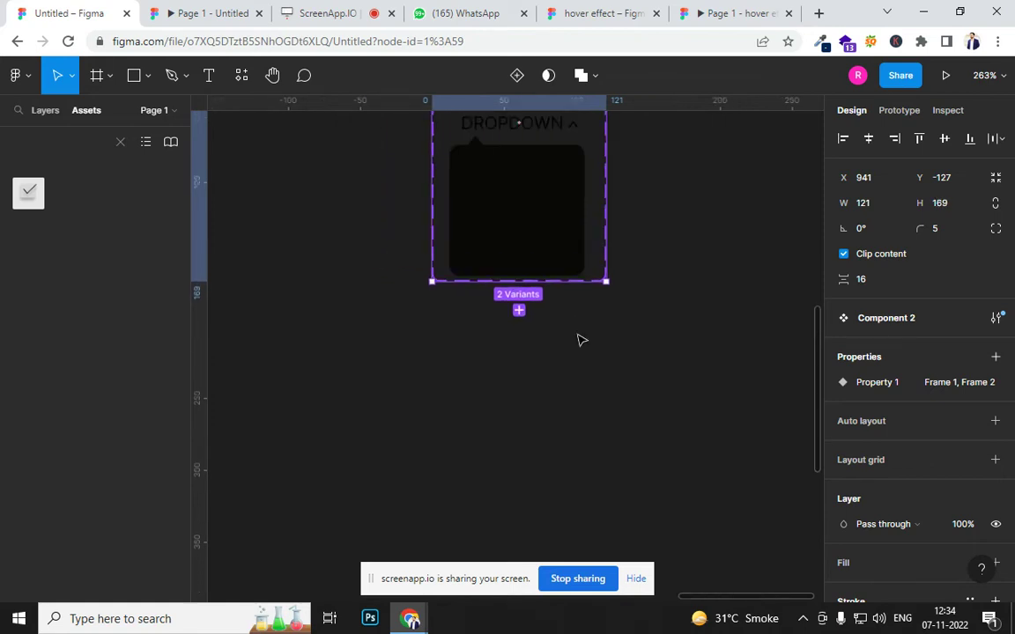
pyautogui.scroll(-5, 580, 340)
pyautogui.moveTo(367, 245); pyautogui.dragTo(775, 467)
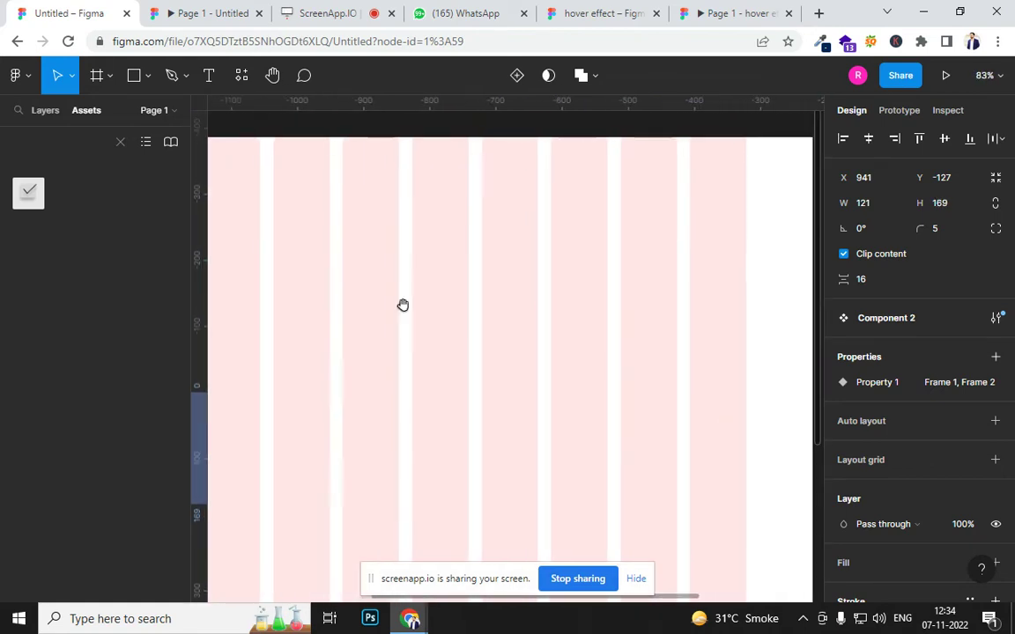
pyautogui.moveTo(404, 304); pyautogui.dragTo(657, 376)
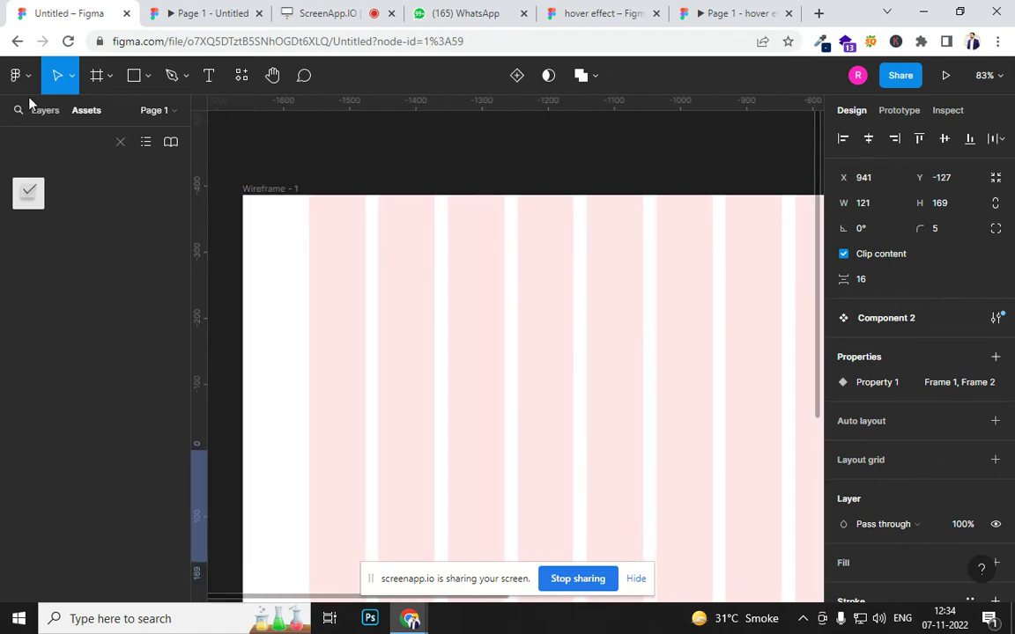
pyautogui.click(120, 142)
pyautogui.moveTo(121, 215); pyautogui.dragTo(416, 262)
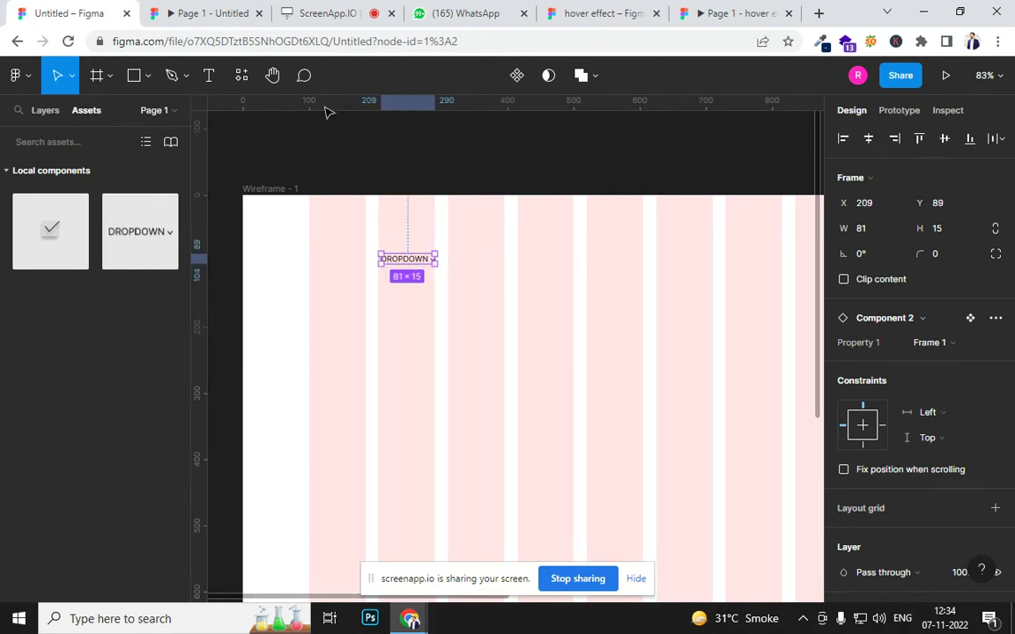
# Open the dropdown once in the prototype preview and return to the design file.
pyautogui.click(231, 18)
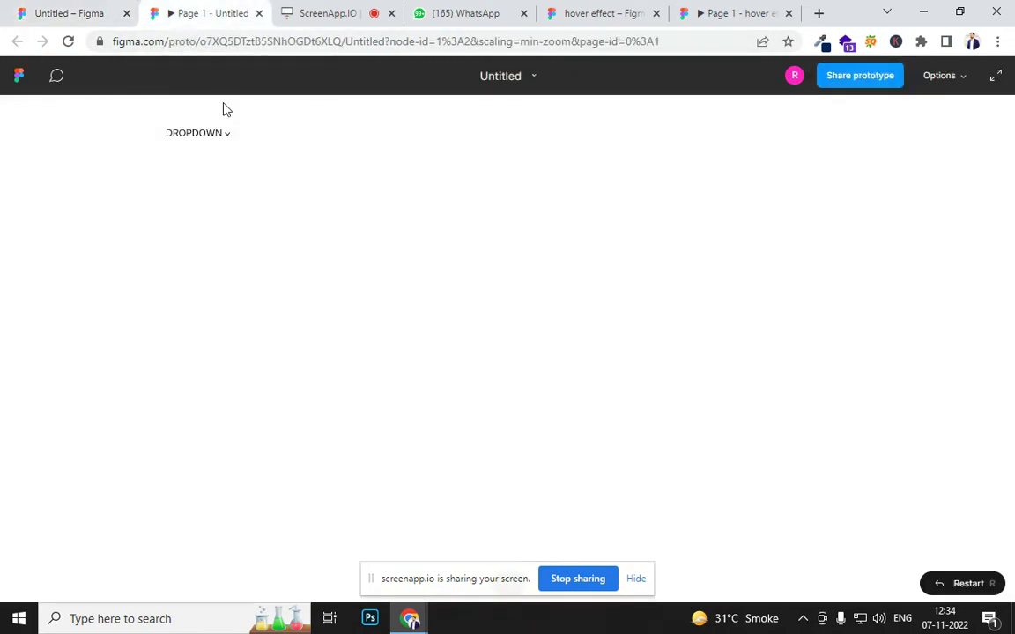
pyautogui.click(216, 134)
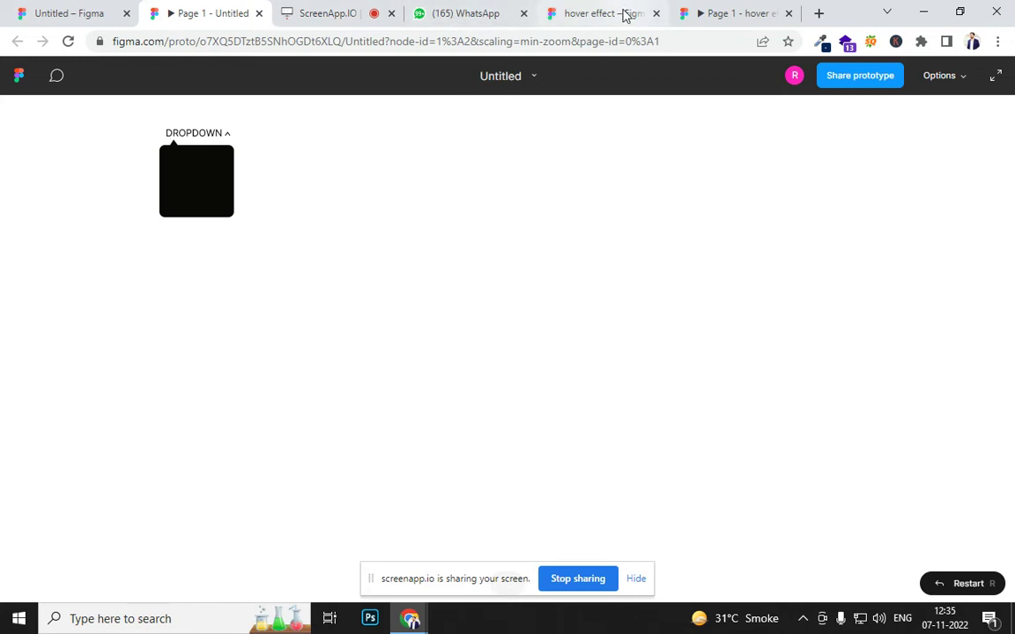
pyautogui.click(62, 13)
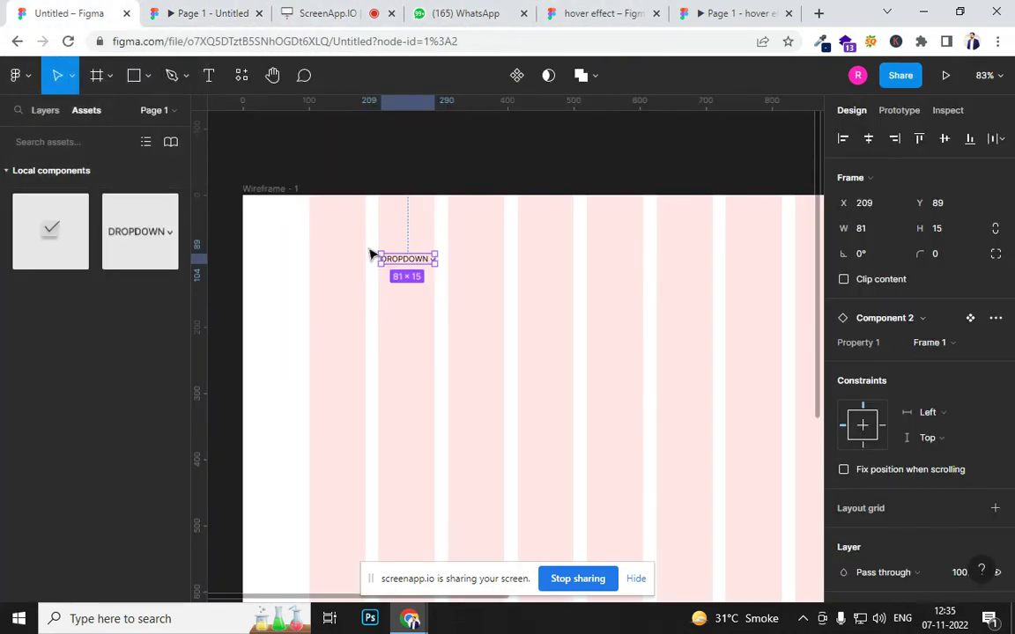
# Connect the Frame 2 variant back to the Frame 1 variant with an on-click prototype interaction.
pyautogui.hscroll(2, 413, 362)
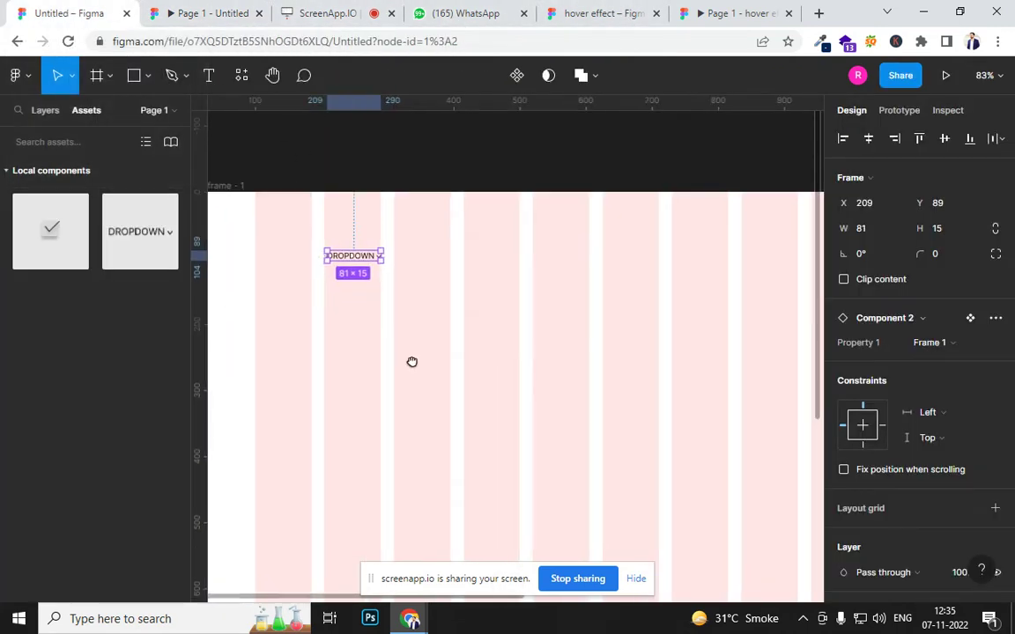
pyautogui.scroll(-3, 552, 347)
pyautogui.scroll(-5, 545, 354)
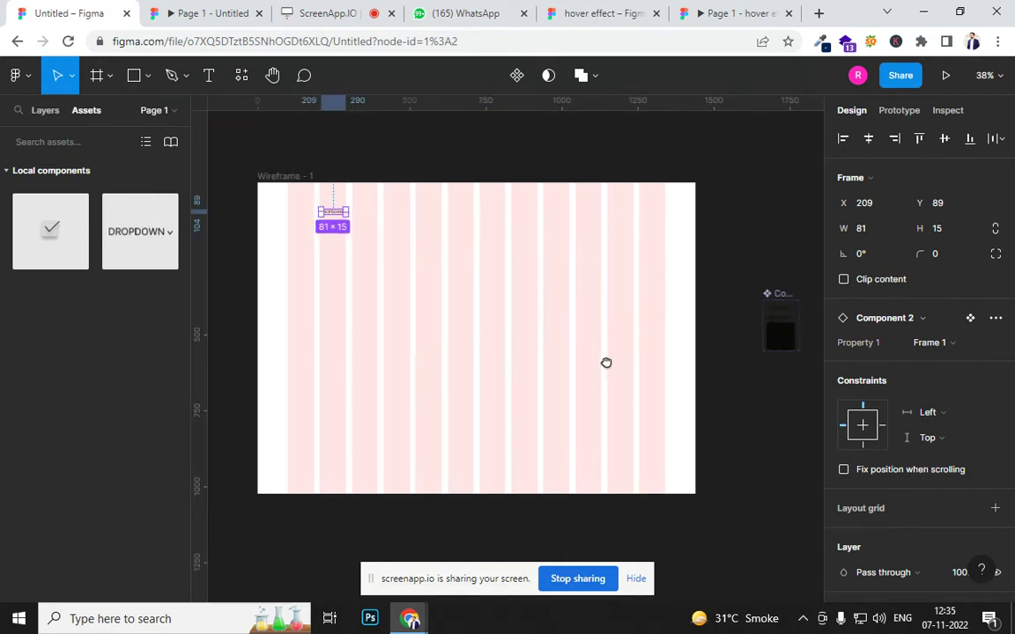
pyautogui.hscroll(3, 607, 362)
pyautogui.scroll(10, 553, 328)
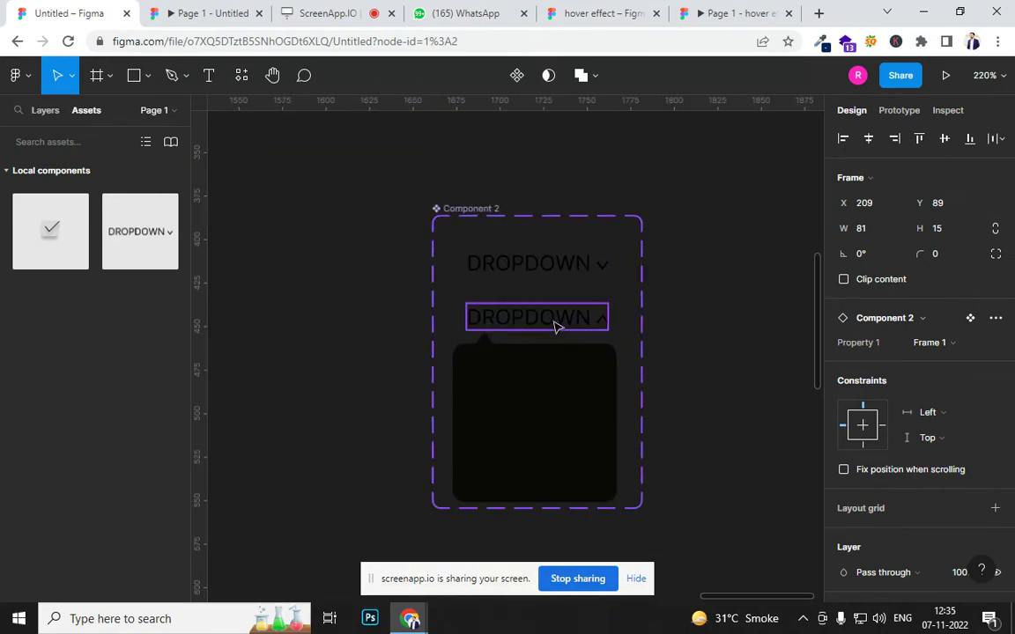
pyautogui.click(556, 327)
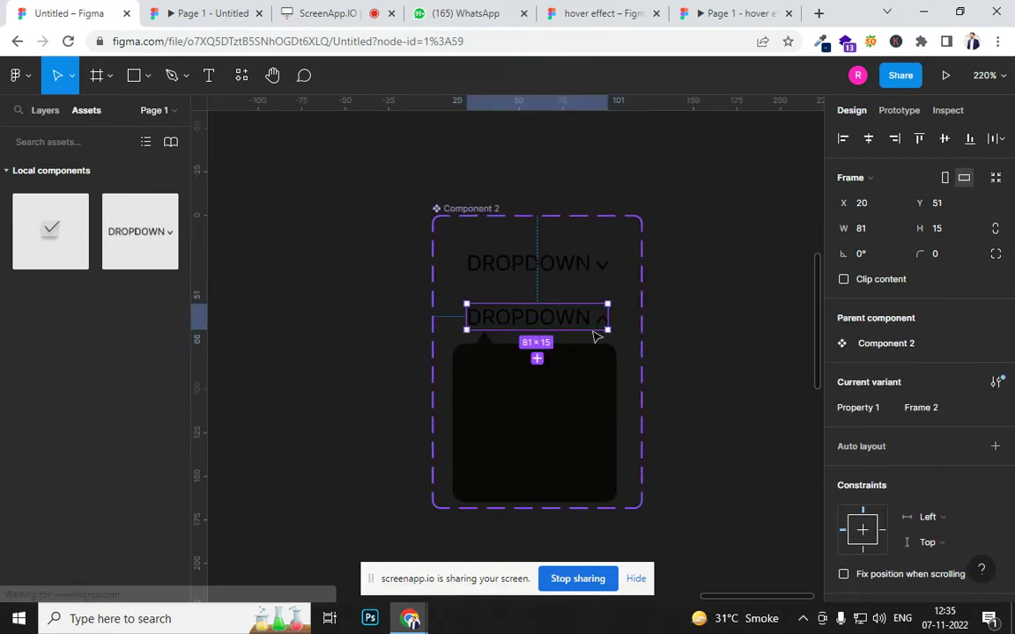
pyautogui.click(897, 113)
pyautogui.moveTo(549, 305); pyautogui.dragTo(557, 265)
# Test the dropdown in the prototype preview by opening and closing it repeatedly.
pyautogui.click(211, 13)
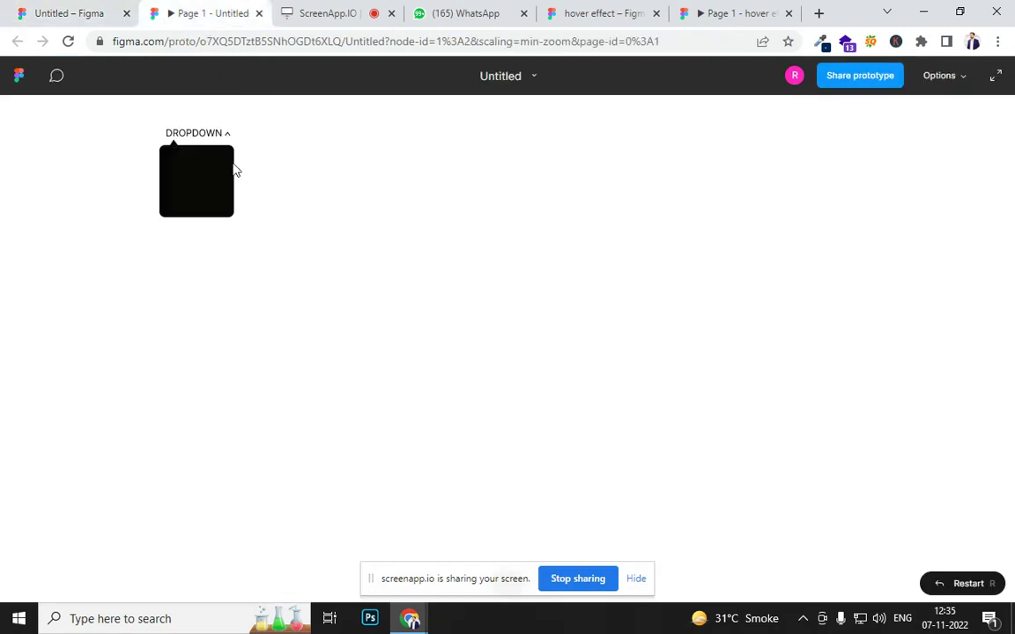
pyautogui.click(200, 141)
pyautogui.click(199, 141)
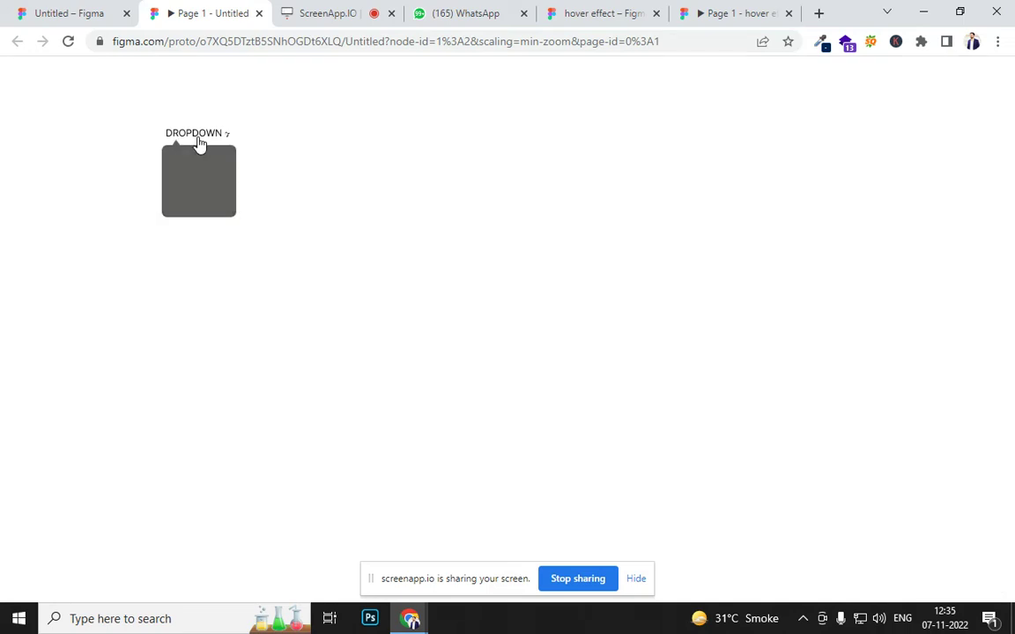
pyautogui.click(199, 141)
pyautogui.click(199, 141)
pyautogui.click(199, 141)
pyautogui.click(199, 141)
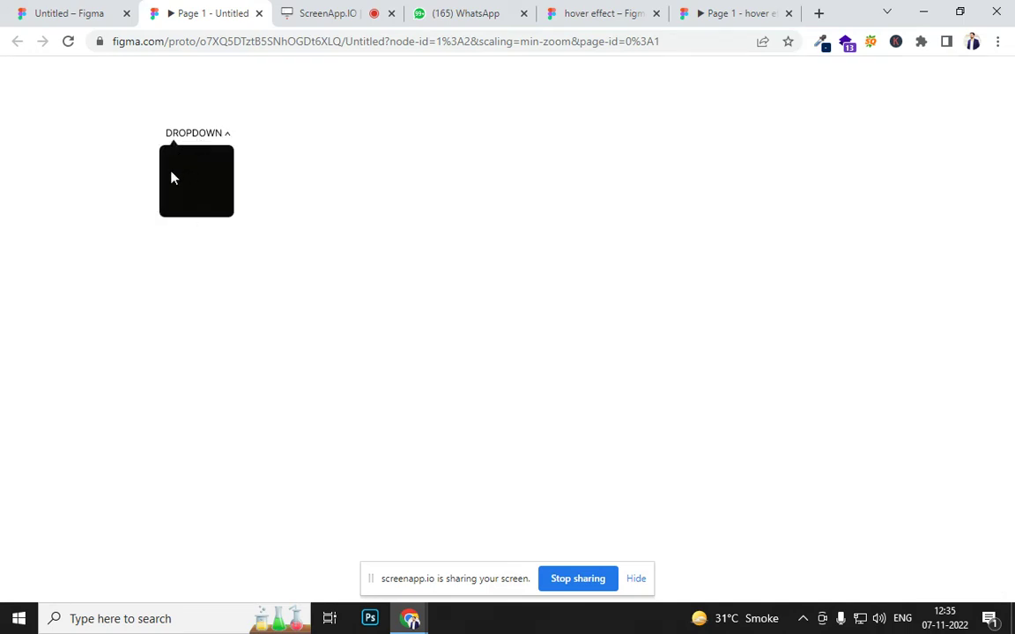
pyautogui.moveTo(306, 7)
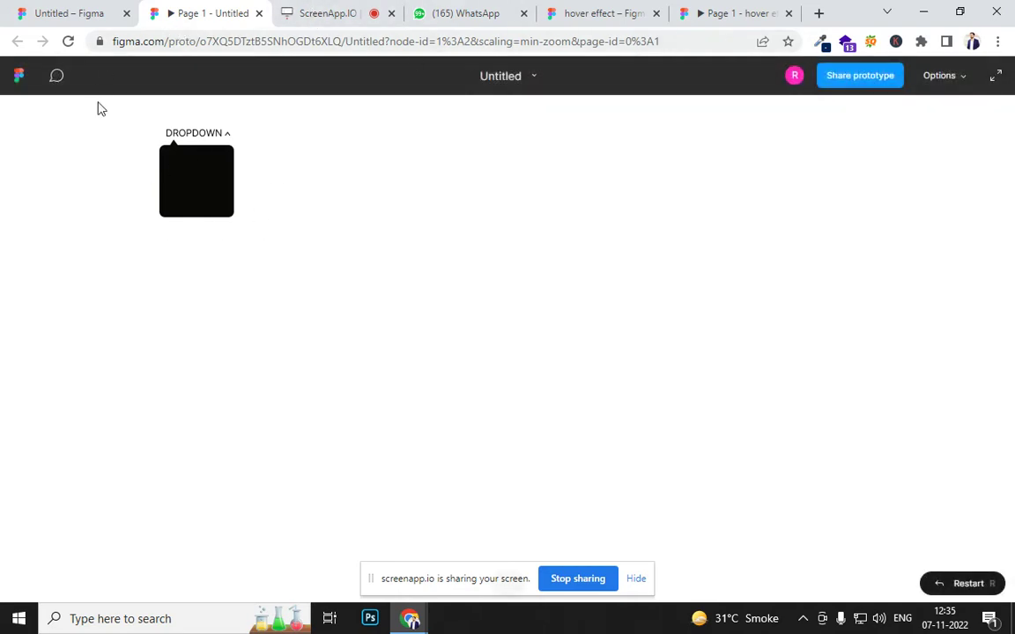
# Shrink the Component 2 variant frame to a height of about 89 so it clips the menu panel.
pyautogui.click(84, 18)
pyautogui.click(526, 389)
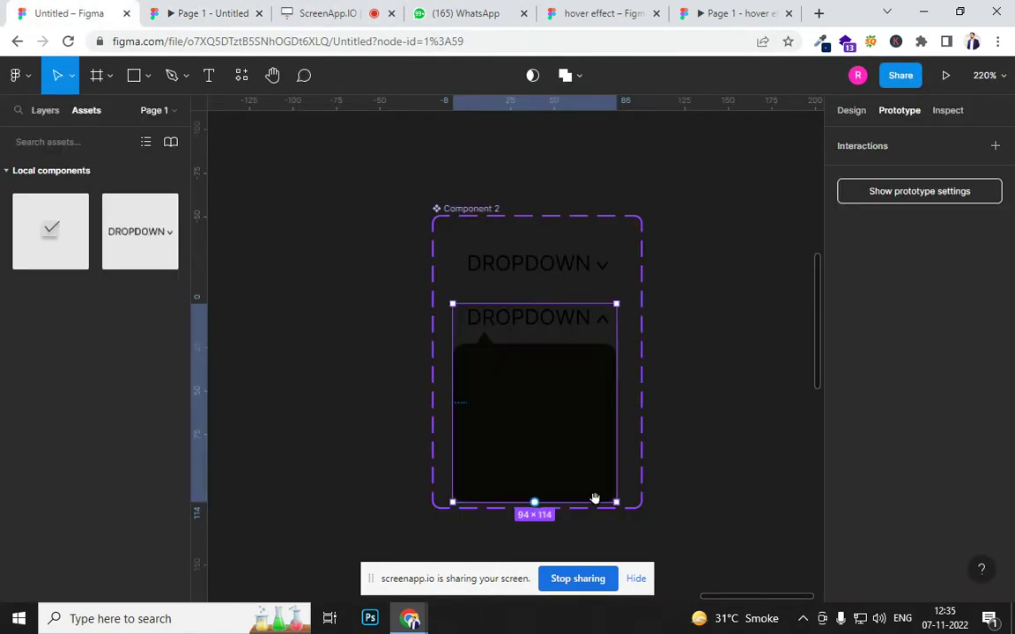
pyautogui.scroll(-4, 595, 499)
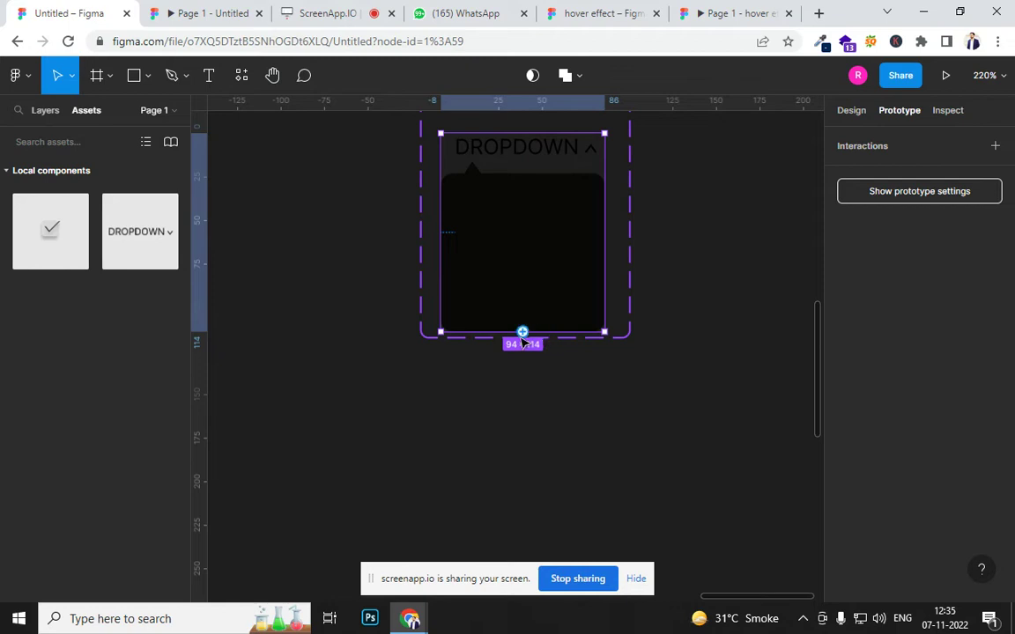
pyautogui.click(528, 353)
pyautogui.click(548, 288)
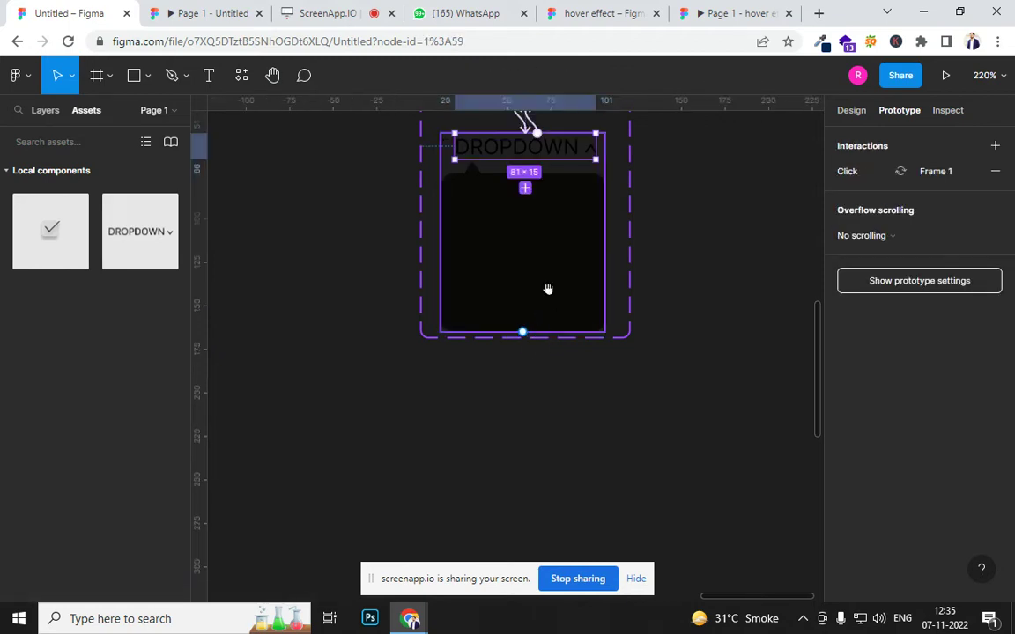
pyautogui.scroll(2, 532, 425)
pyautogui.click(429, 177)
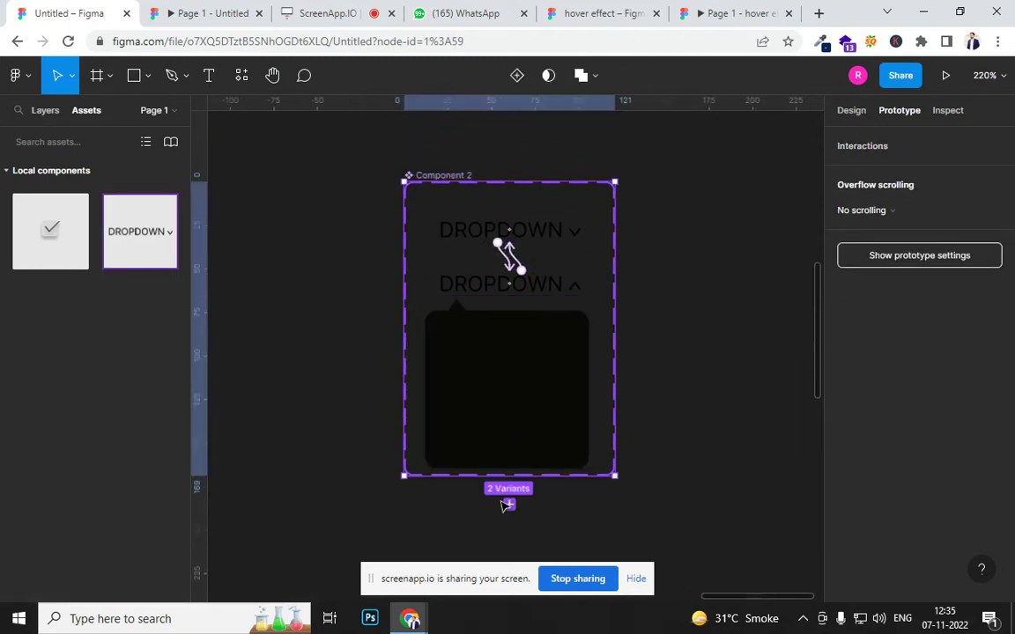
pyautogui.moveTo(496, 473); pyautogui.dragTo(519, 337)
# Toggle the dropdown in the prototype preview to check how it behaves with the shortened variant frame.
pyautogui.click(216, 15)
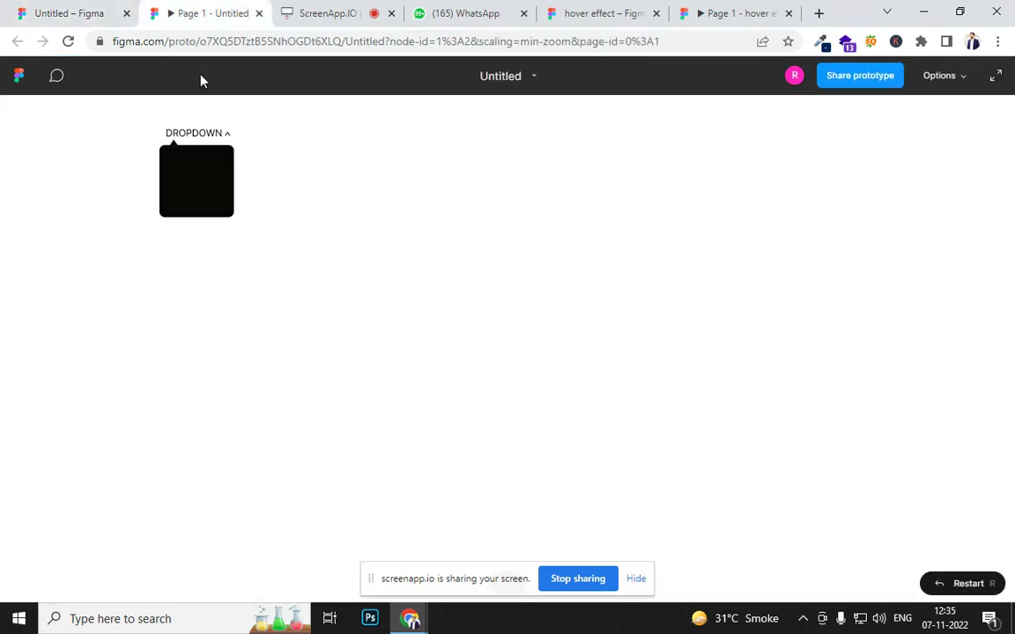
pyautogui.click(201, 143)
pyautogui.click(202, 144)
pyautogui.click(202, 144)
# Extend the Component 2 variant frame back down around the whole menu panel and select the Frame 2 variant.
pyautogui.click(70, 14)
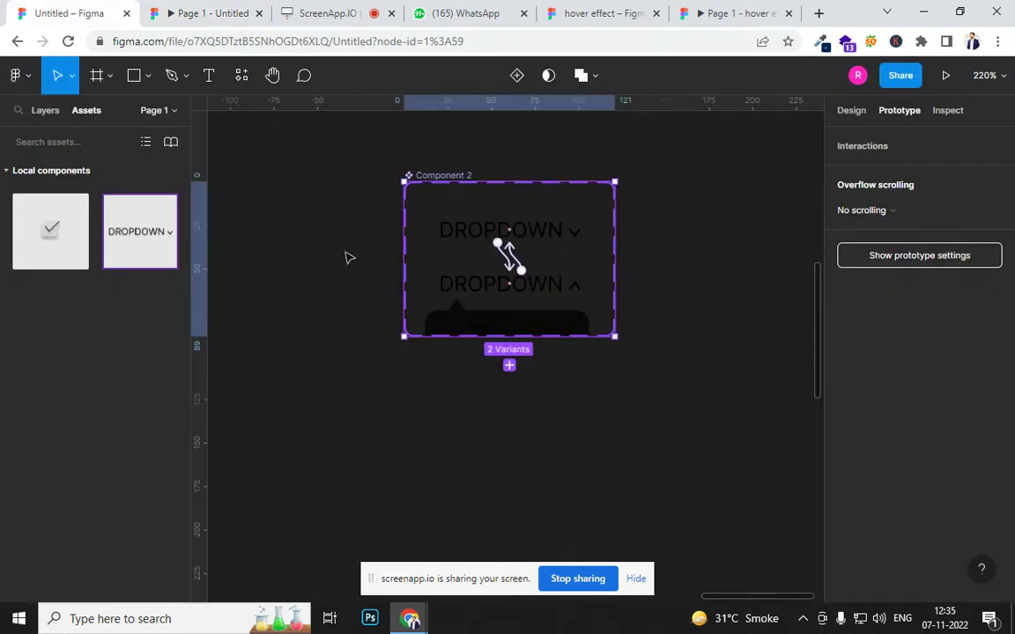
pyautogui.moveTo(495, 335); pyautogui.dragTo(474, 499)
pyautogui.click(693, 403)
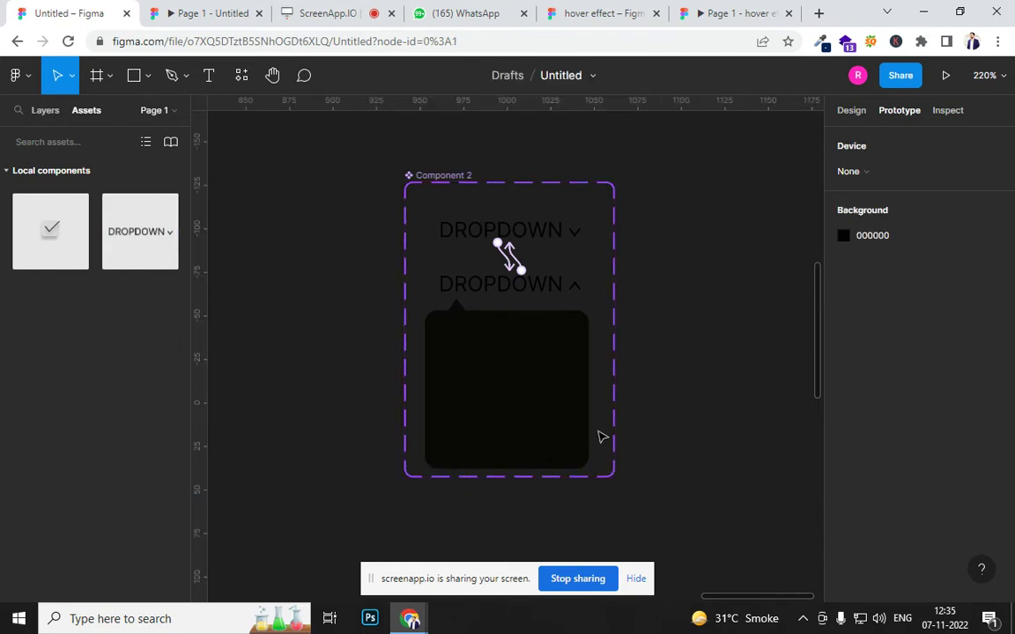
pyautogui.click(493, 284)
# Retest opening and closing the dropdown in the prototype preview, and check the closed variant's click interaction in the design file.
pyautogui.click(202, 20)
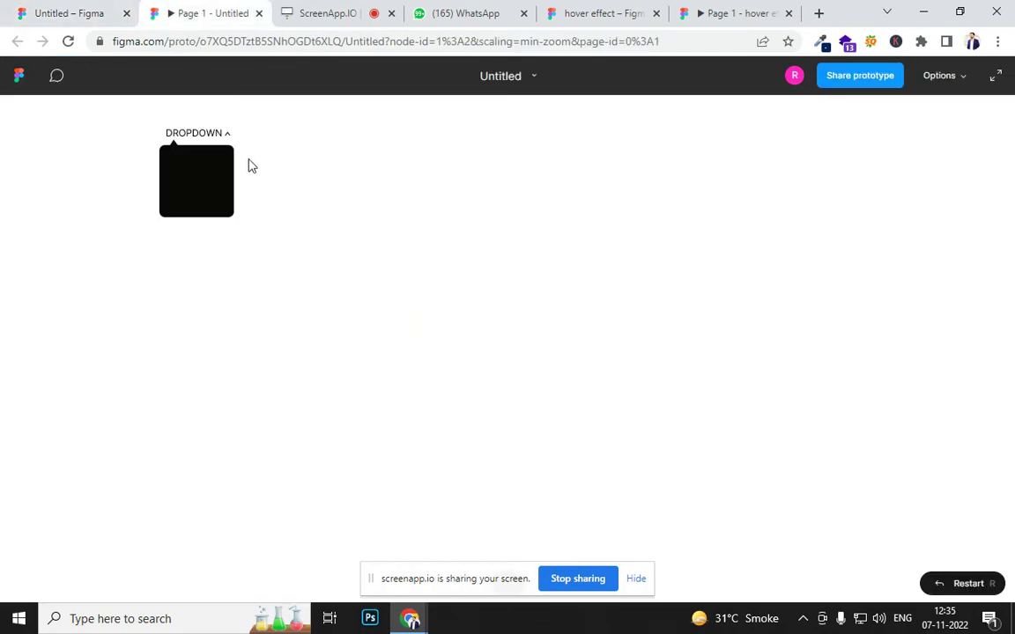
pyautogui.click(186, 136)
pyautogui.click(186, 137)
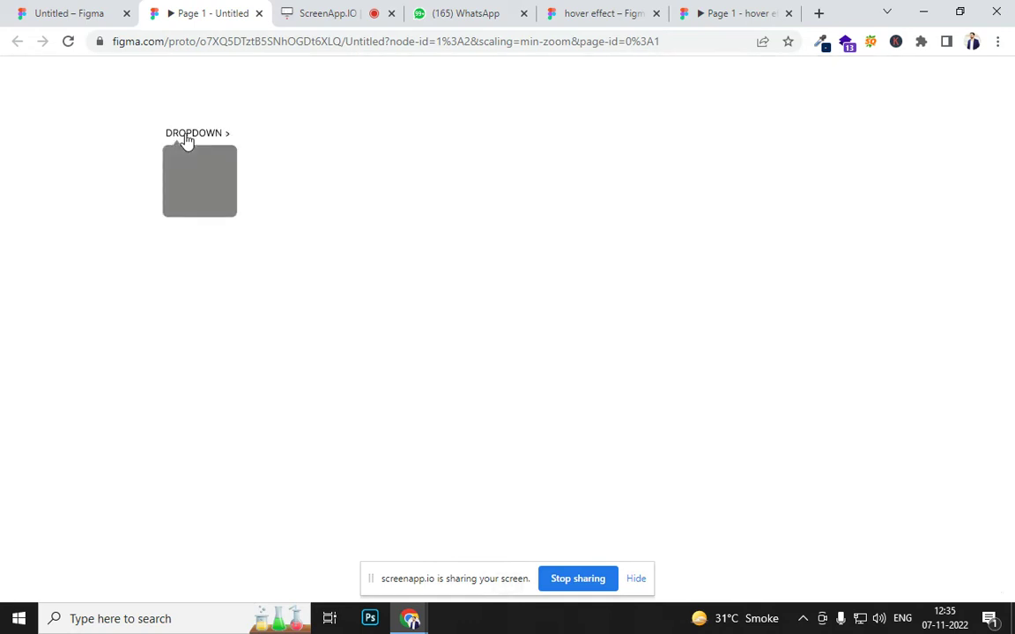
pyautogui.click(186, 137)
pyautogui.click(186, 137)
pyautogui.click(186, 137)
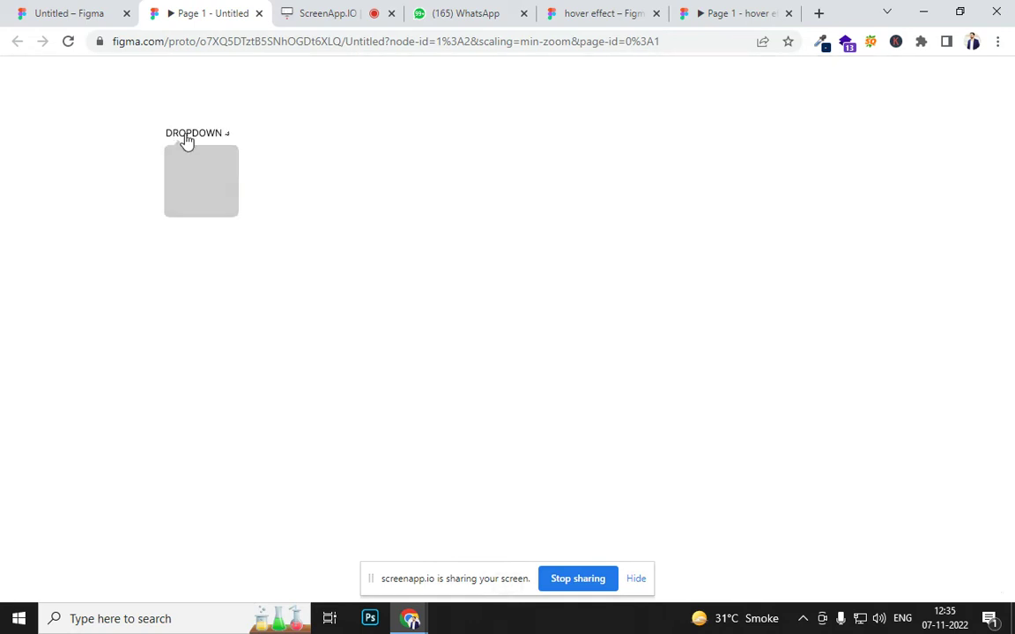
pyautogui.click(186, 137)
pyautogui.click(186, 137)
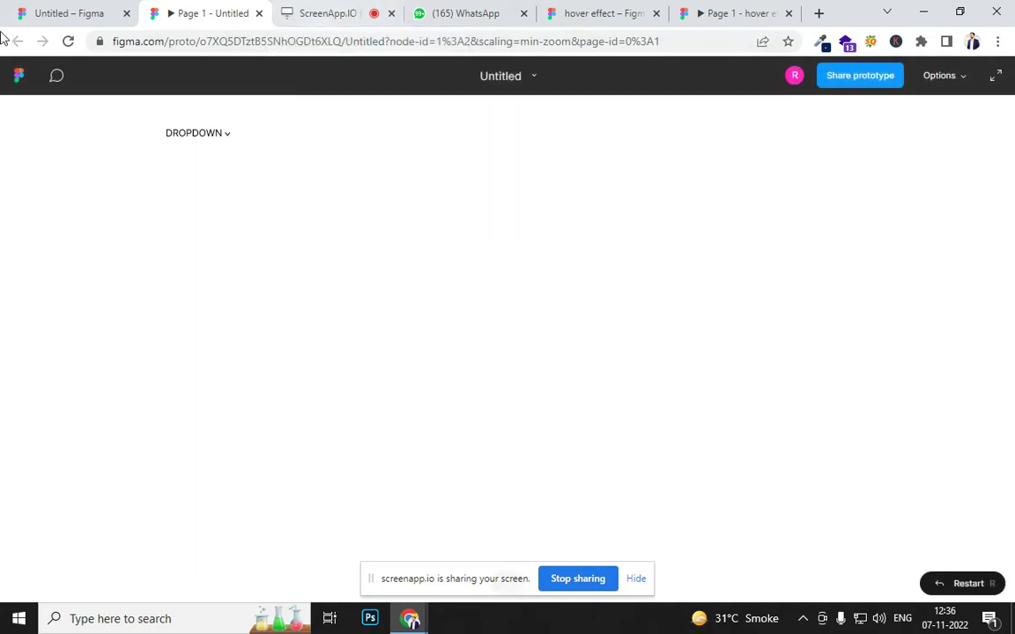
pyautogui.click(58, 14)
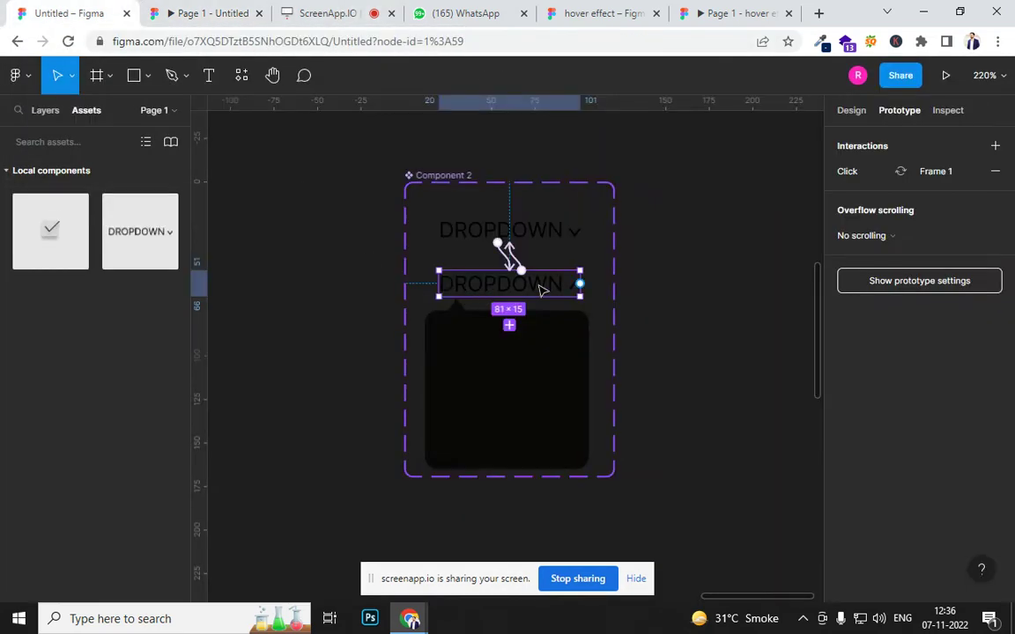
pyautogui.click(544, 236)
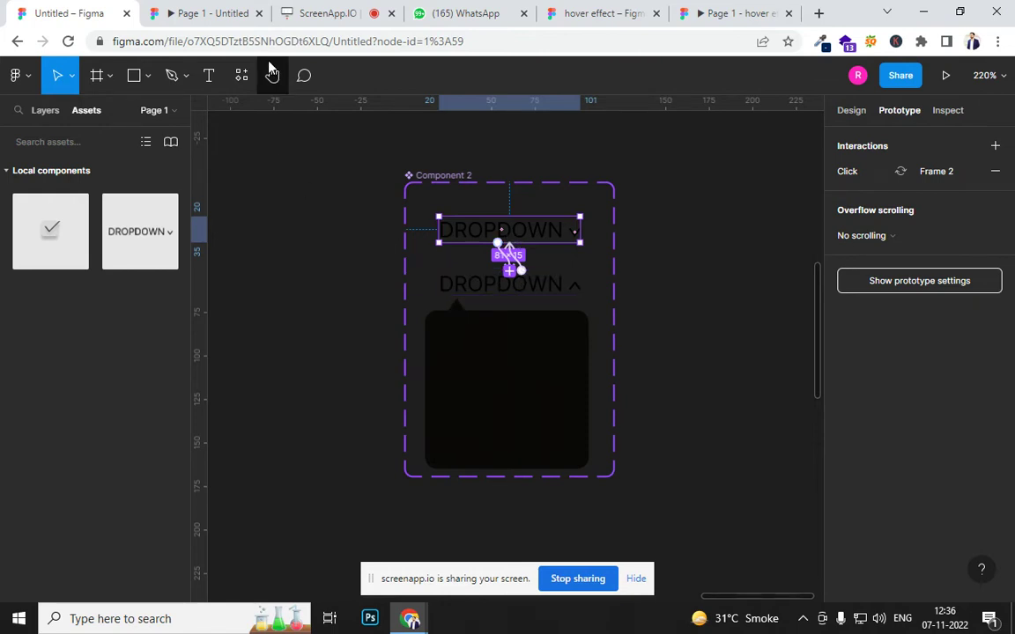
# Test opening and closing the dropdown in the prototype preview, and return to the design file.
pyautogui.click(223, 16)
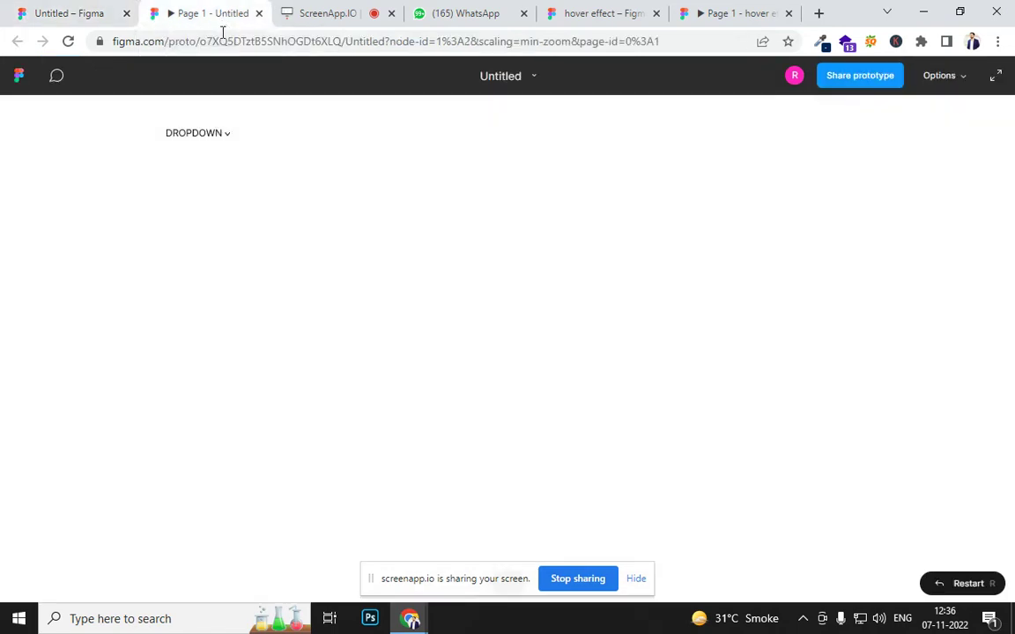
pyautogui.click(228, 140)
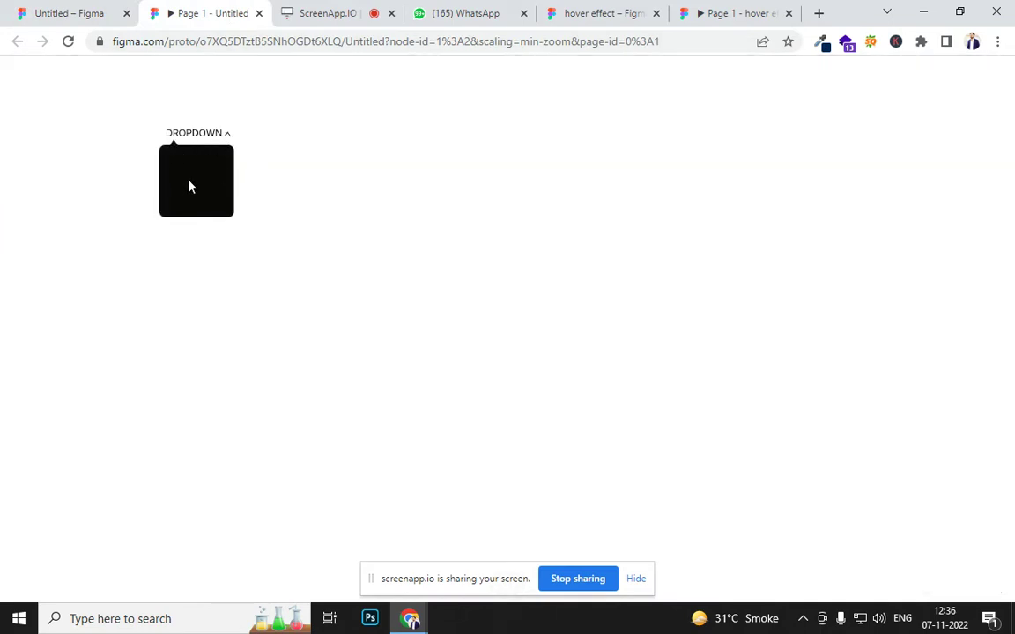
pyautogui.click(227, 137)
pyautogui.click(333, 227)
pyautogui.click(99, 14)
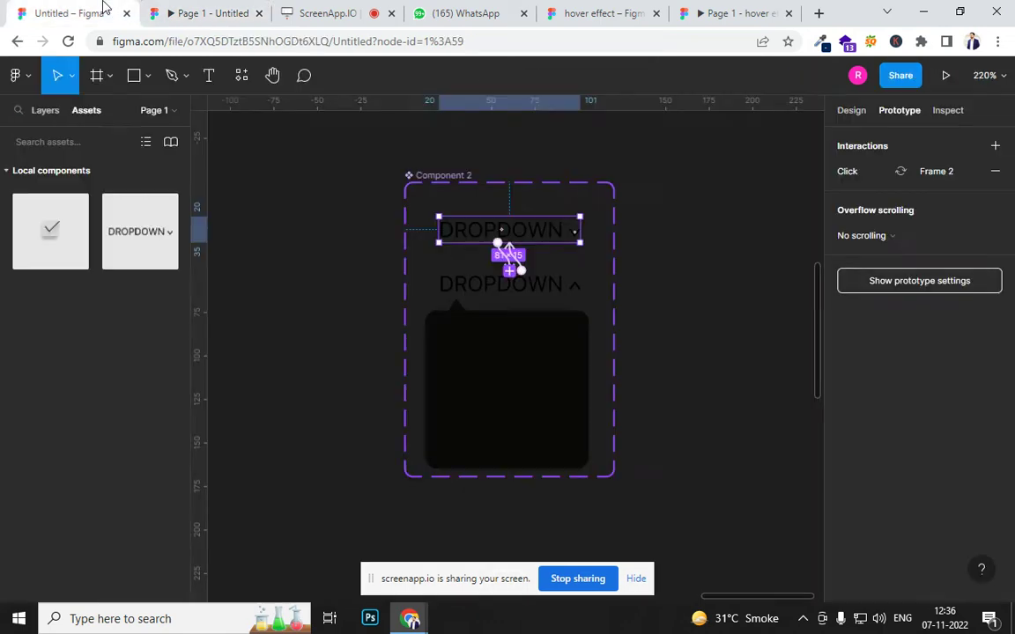
# Locate the dropdown instance on Wireframe - 1 and inspect it up close.
pyautogui.click(670, 352)
pyautogui.scroll(-5, 670, 352)
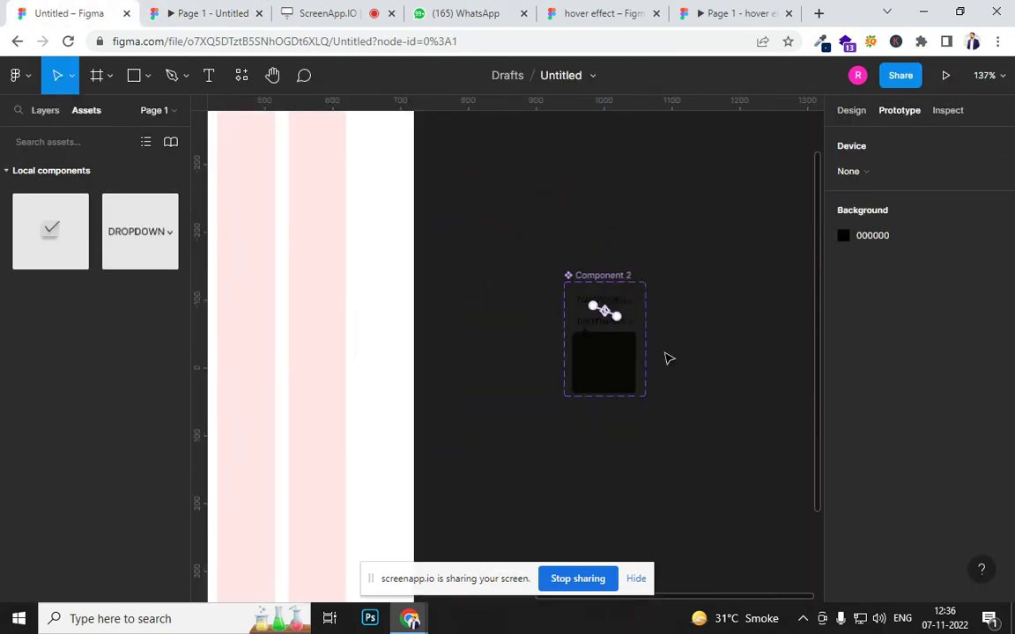
pyautogui.moveTo(508, 390); pyautogui.dragTo(706, 471)
pyautogui.moveTo(326, 351); pyautogui.dragTo(768, 356)
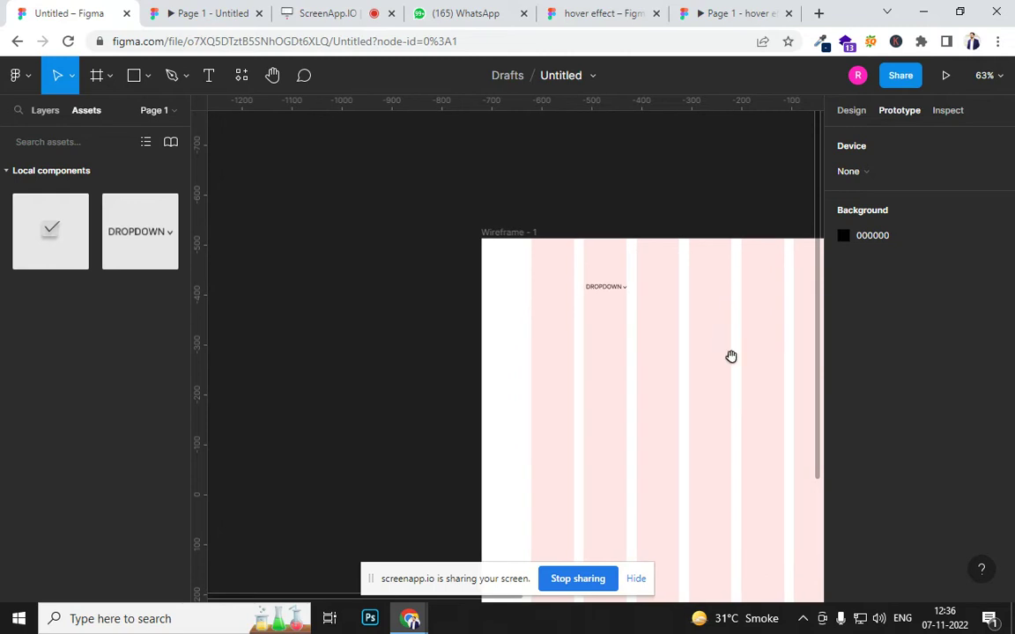
pyautogui.click(605, 285)
pyautogui.scroll(3, 627, 289)
pyautogui.scroll(3, 628, 291)
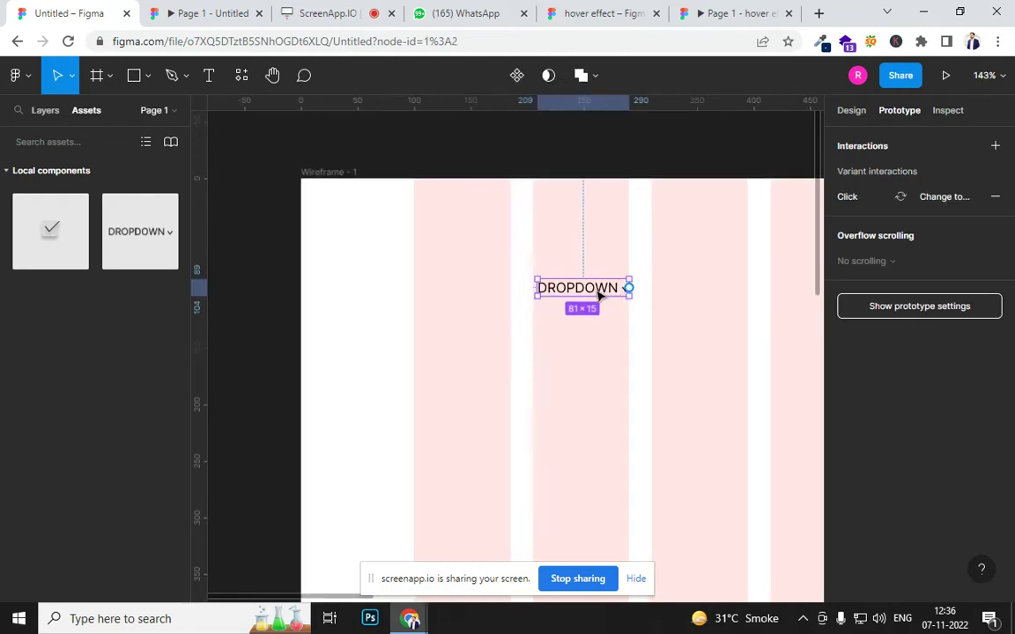
pyautogui.scroll(2, 608, 293)
pyautogui.scroll(5, 599, 296)
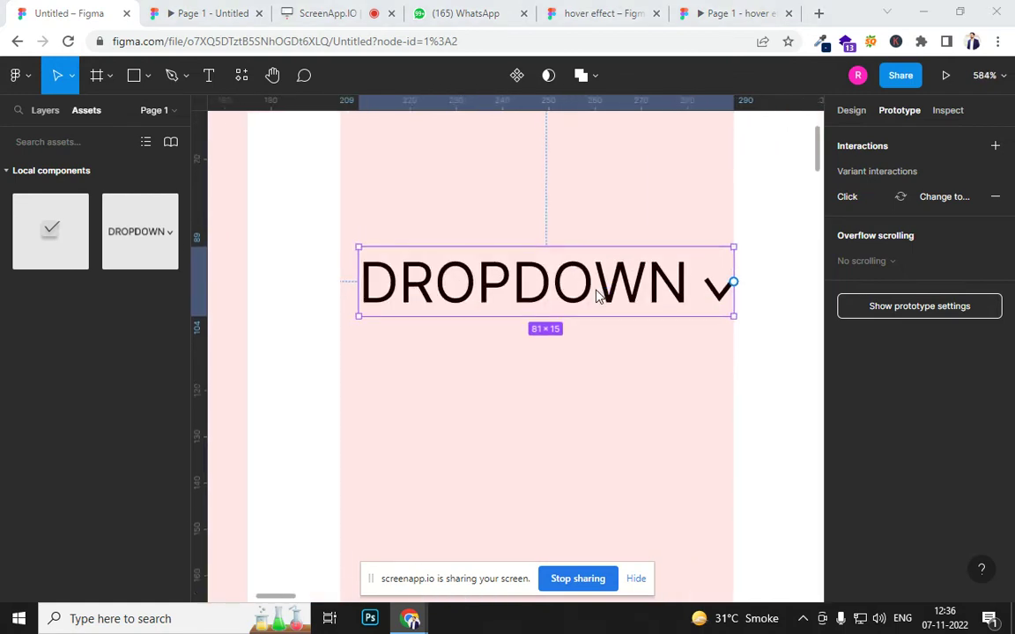
pyautogui.hotkey('ctrl', 'shift', 'k')
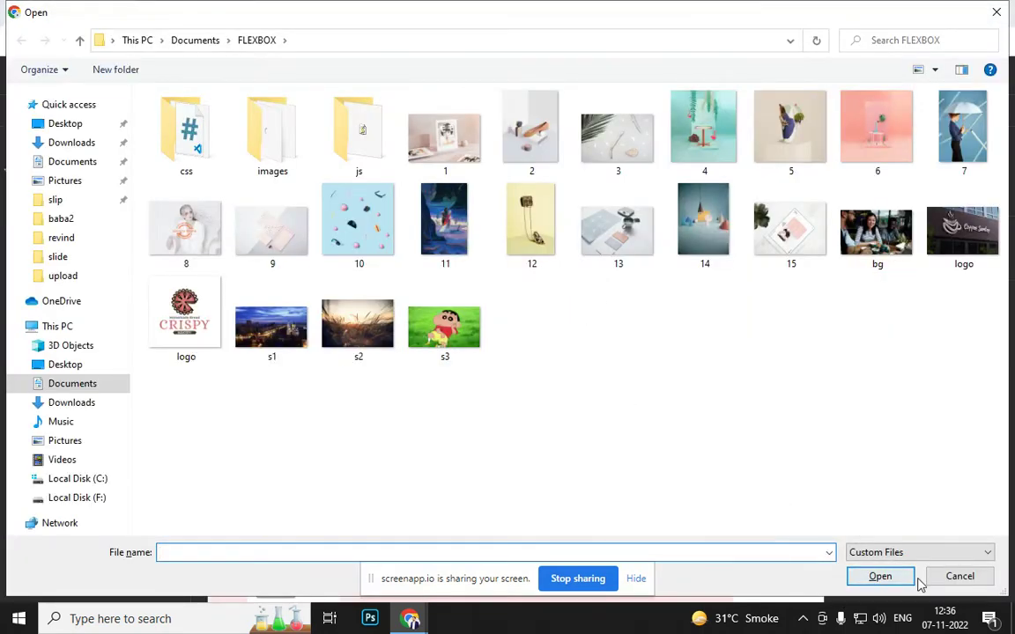
pyautogui.click(956, 575)
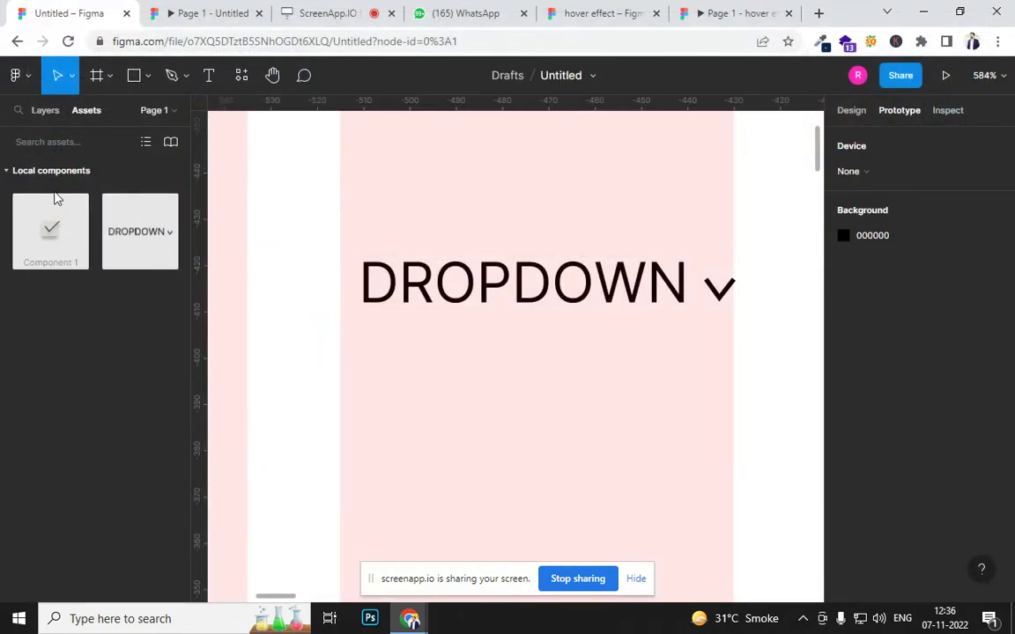
# Add a text layer reading "LINK OBJECT" below the dropdown instance in Wireframe - 1, with the layer list shown.
pyautogui.click(49, 118)
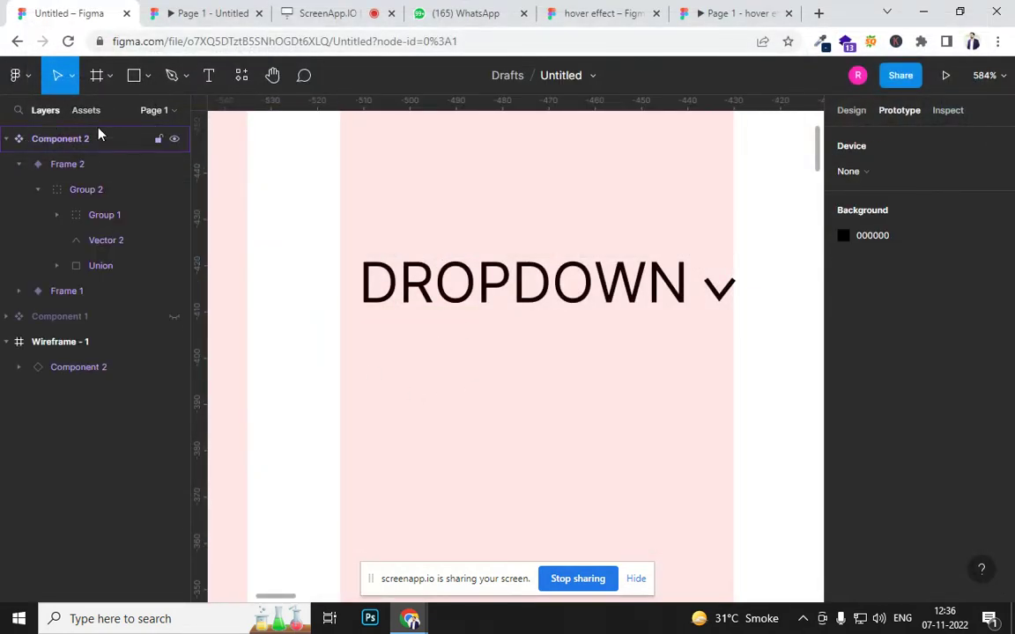
pyautogui.click(211, 77)
pyautogui.click(481, 429)
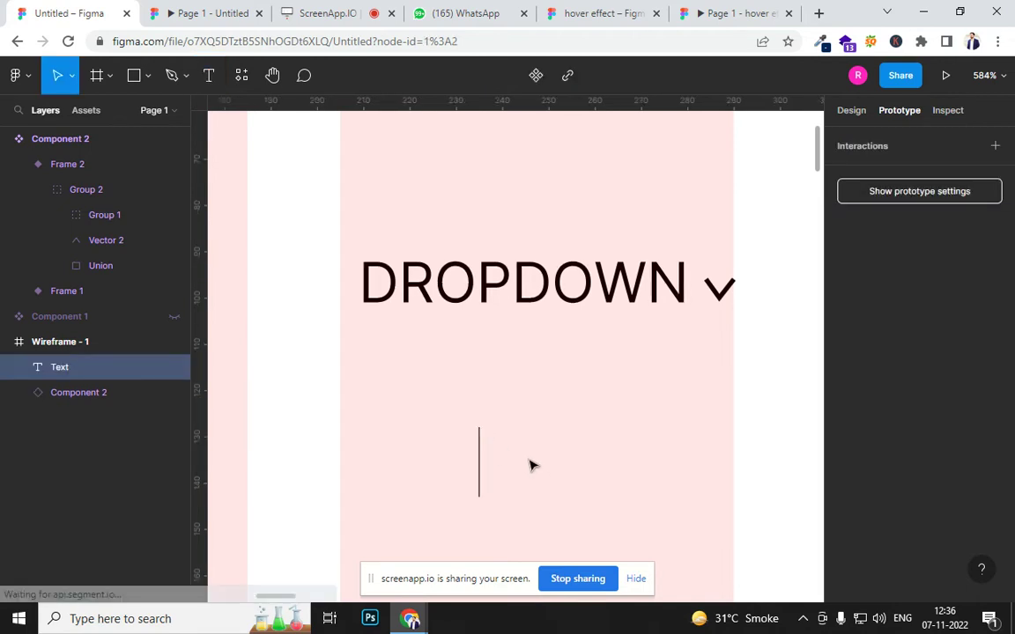
pyautogui.write('R')
pyautogui.press('BackSpace')
pyautogui.write('LINK O')
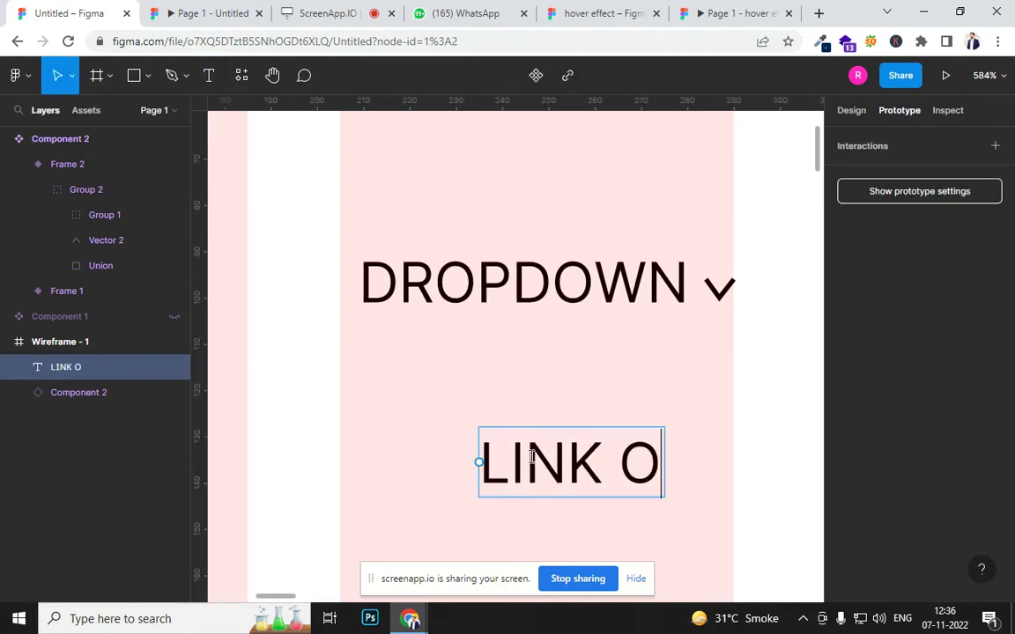
pyautogui.write('BJECT')
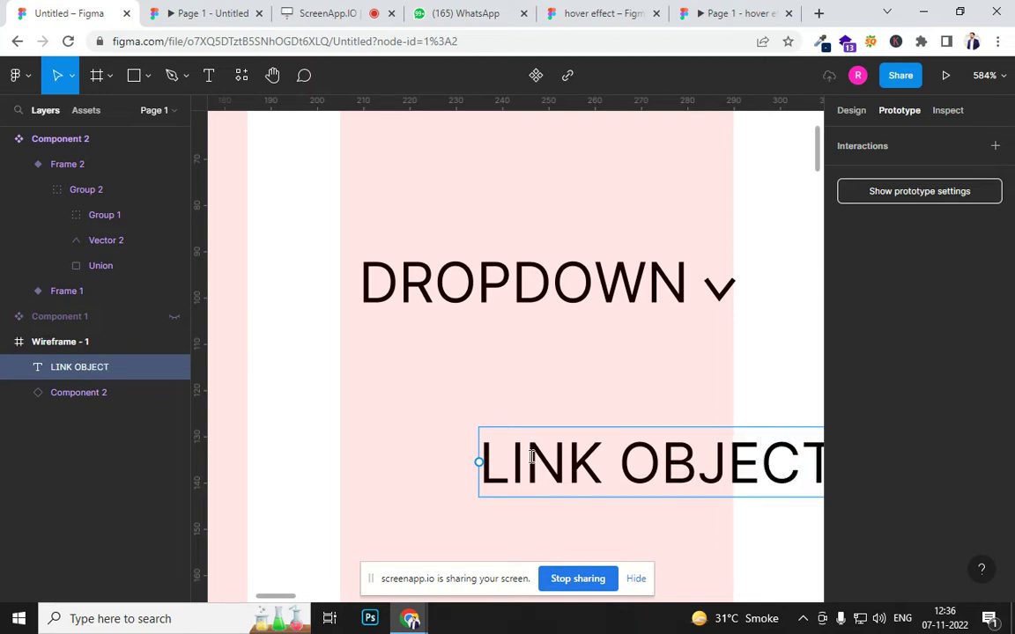
pyautogui.hotkey('ctrl', 'a')
pyautogui.hotkey('ctrl', 'k')
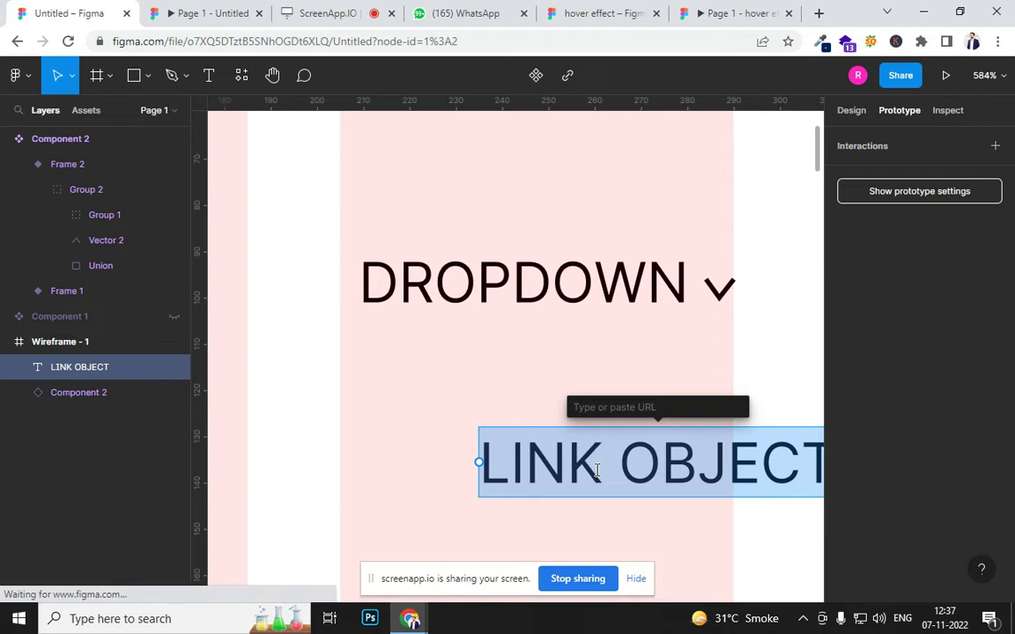
pyautogui.write('HT')
pyautogui.press('BackSpace')
pyautogui.press('BackSpace')
pyautogui.press('BackSpace')
pyautogui.write('https://google.com')
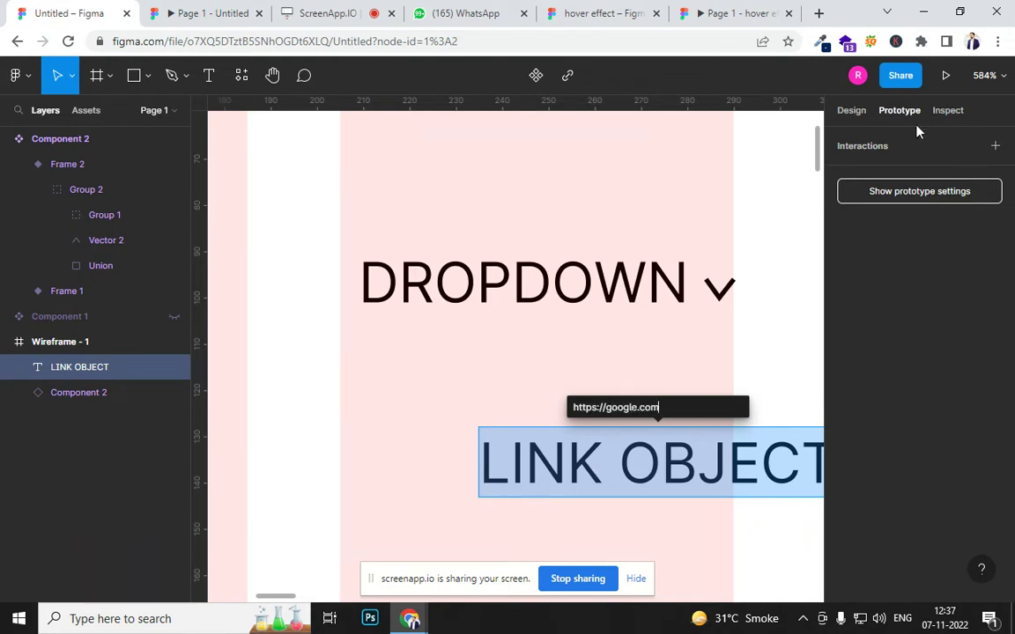
pyautogui.press('Escape')
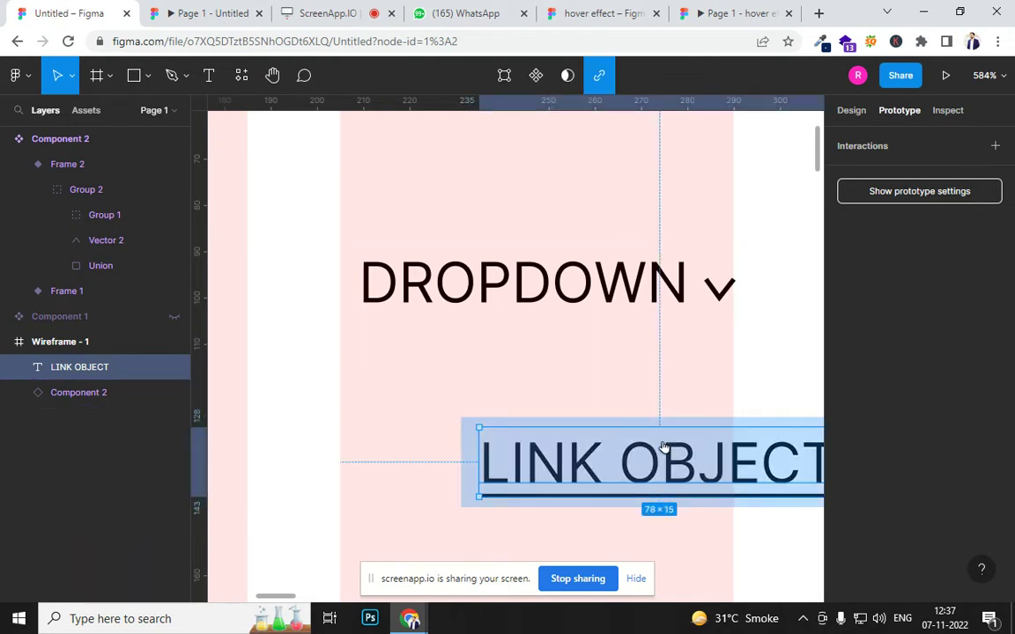
# Test the LINK OBJECT hyperlink in the prototype preview, close the opened page and return to the design file.
pyautogui.click(194, 12)
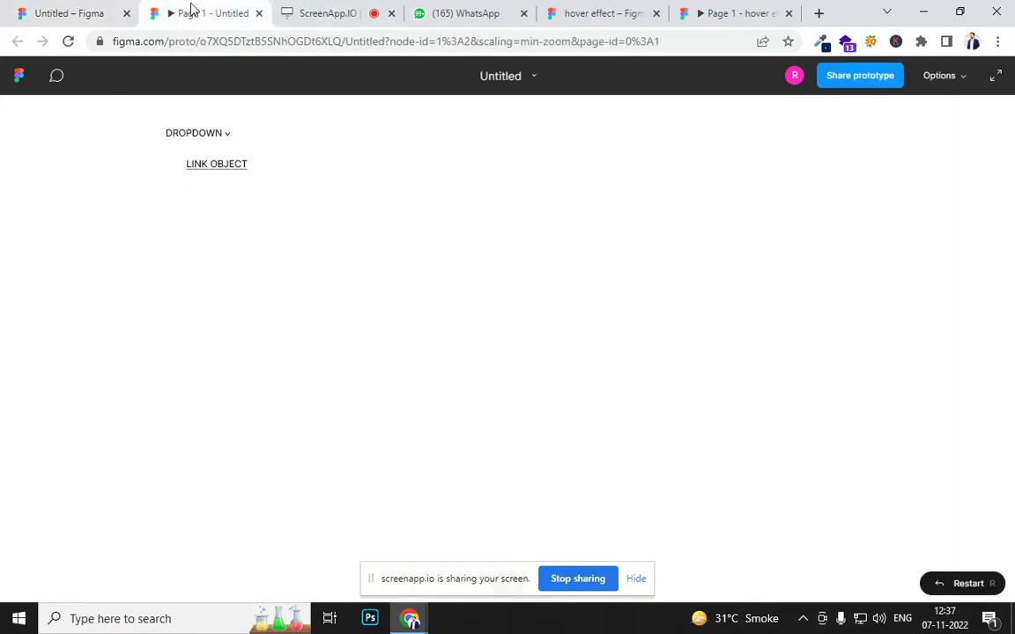
pyautogui.click(209, 173)
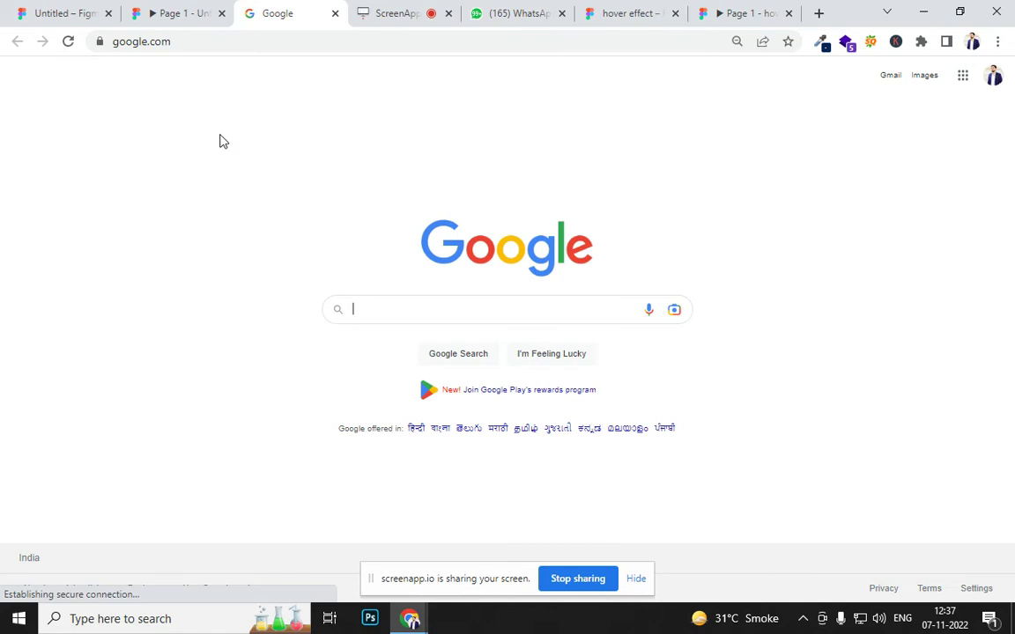
pyautogui.click(335, 14)
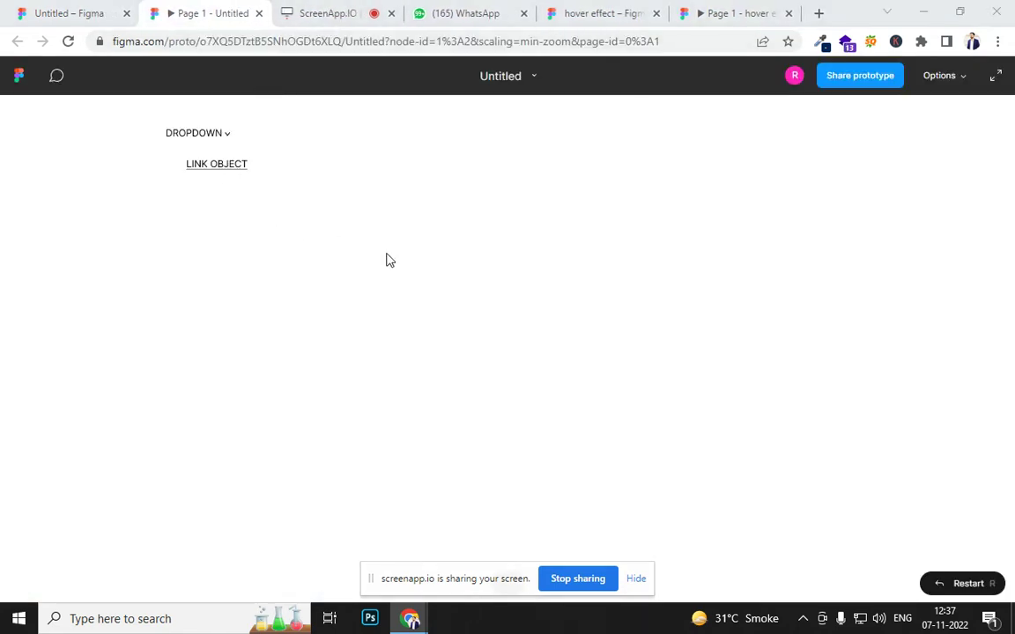
pyautogui.click(55, 14)
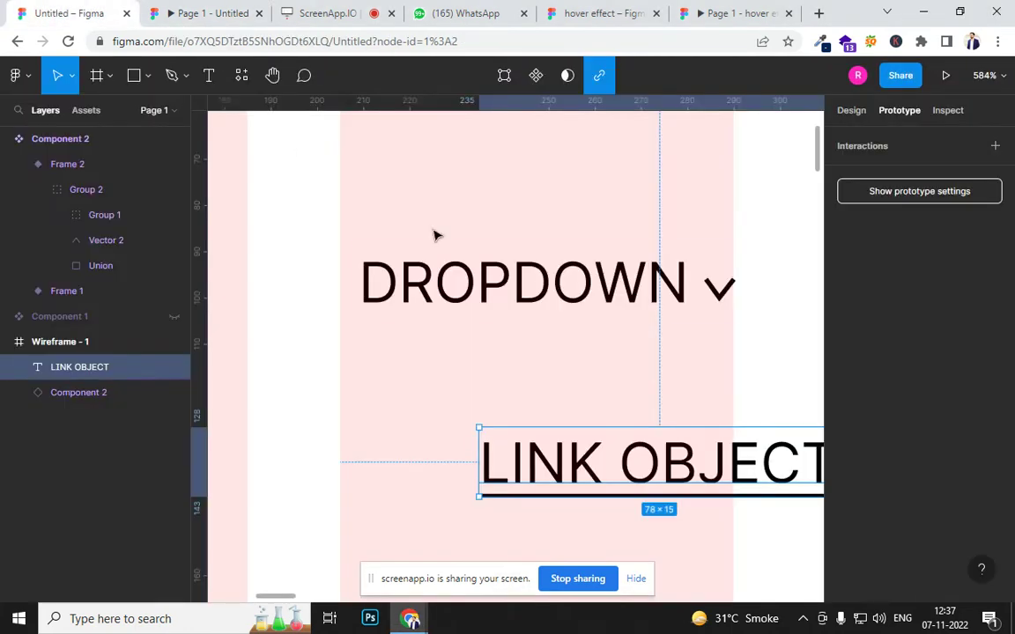
# Move the LINK OBJECT text beside the dropdown instance so both sit on the same line.
pyautogui.scroll(-3, 521, 294)
pyautogui.scroll(-3, 518, 314)
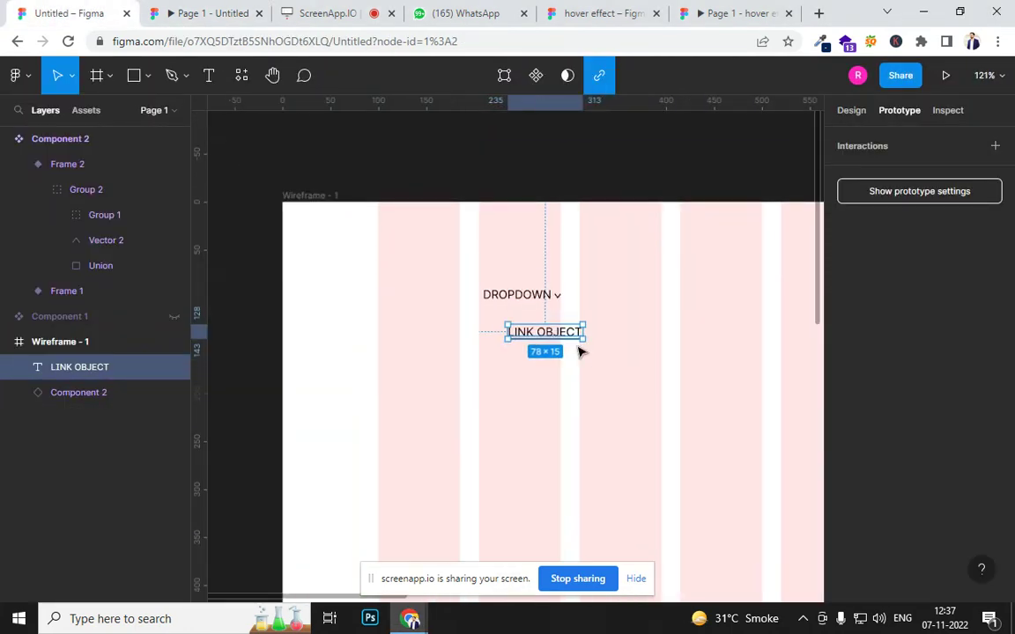
pyautogui.moveTo(577, 334); pyautogui.dragTo(650, 297)
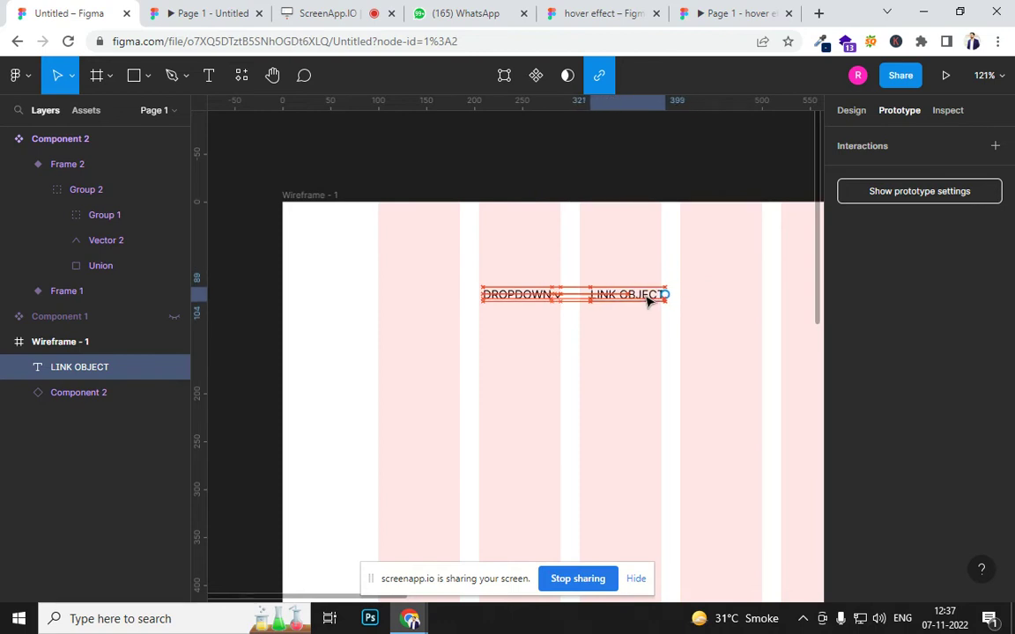
# Add a text layer reading "Apply NOw" to the right of the LINK OBJECT text.
pyautogui.moveTo(798, 362); pyautogui.dragTo(490, 372)
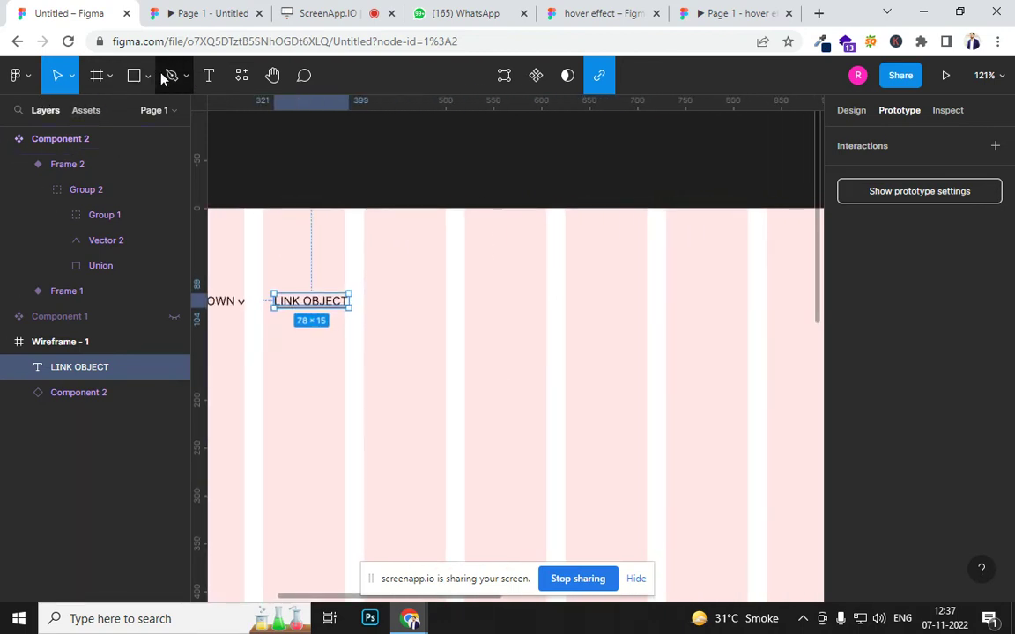
pyautogui.click(209, 75)
pyautogui.click(408, 305)
pyautogui.write('a')
pyautogui.press('BackSpace')
pyautogui.write('Apply B')
pyautogui.press('BackSpace')
pyautogui.write('NOw')
pyautogui.hotkey('ctrl', 'a')
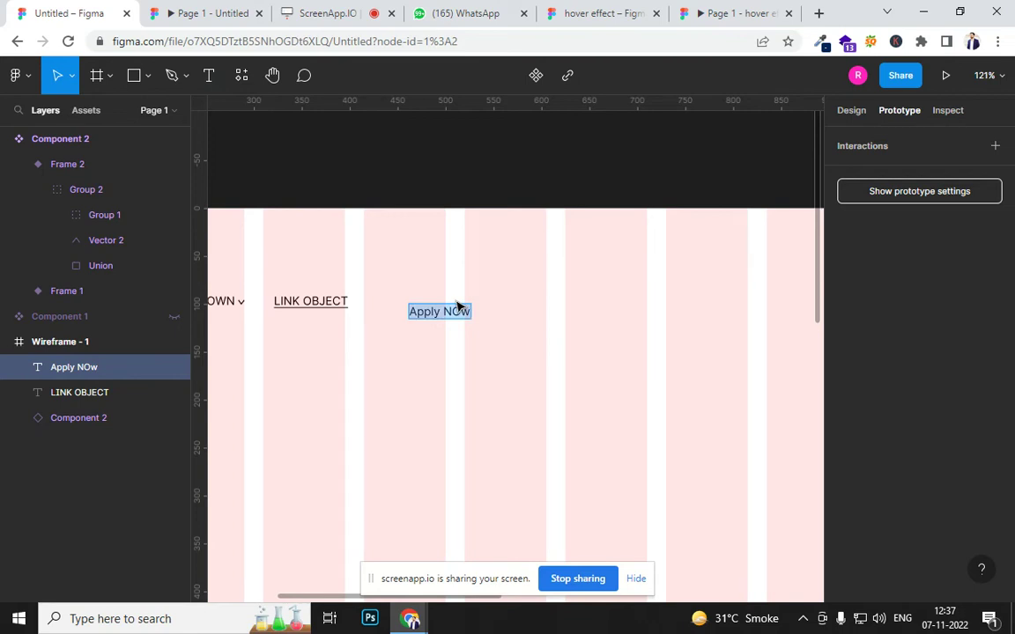
pyautogui.hotkey('ctrl', 'k')
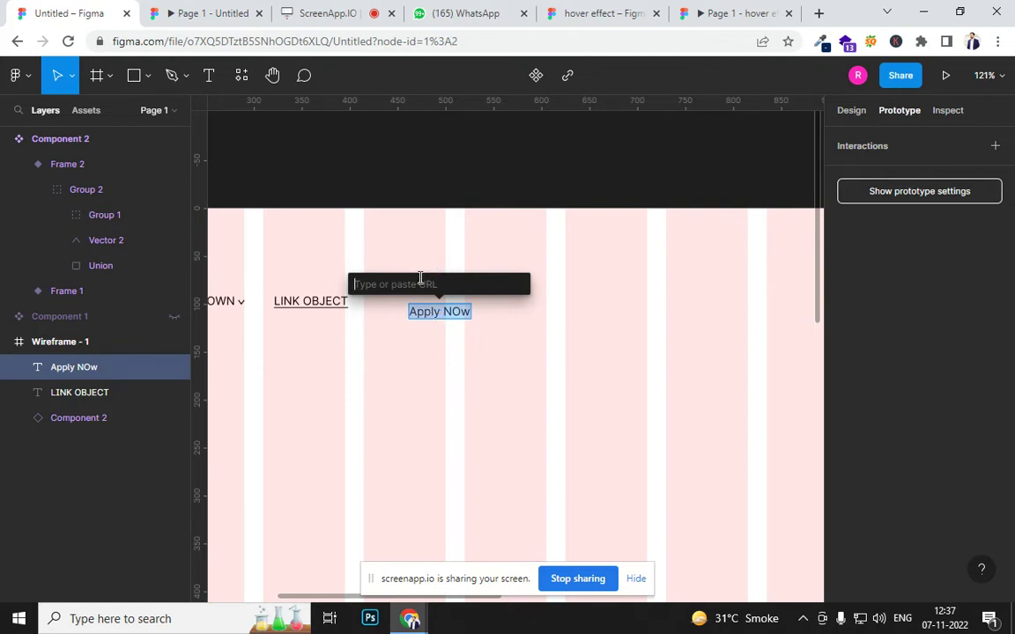
pyautogui.write('https://graphicdesignc')
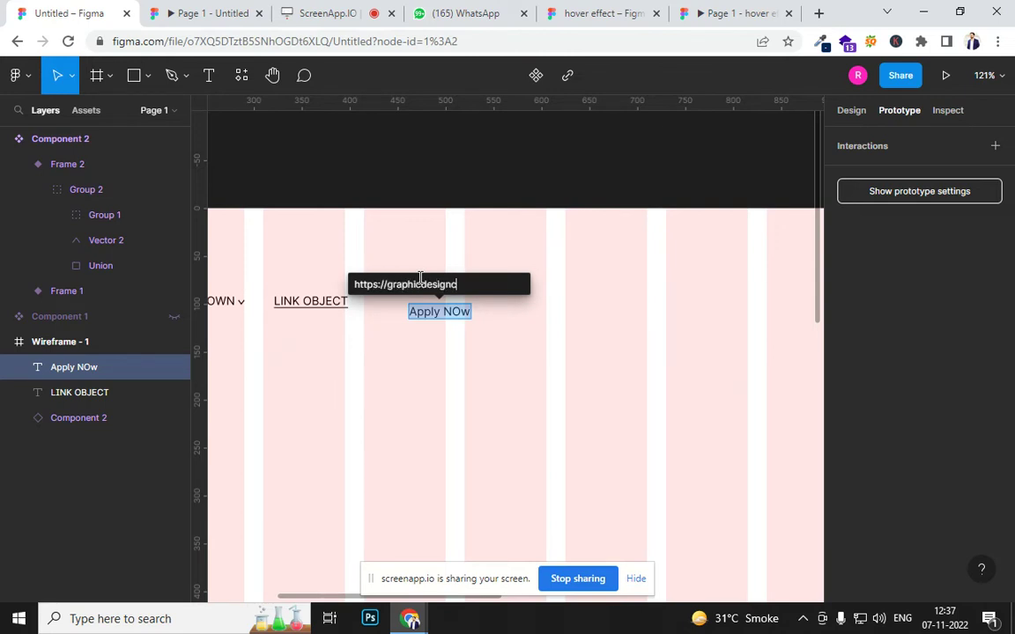
pyautogui.write('oursenoida.com')
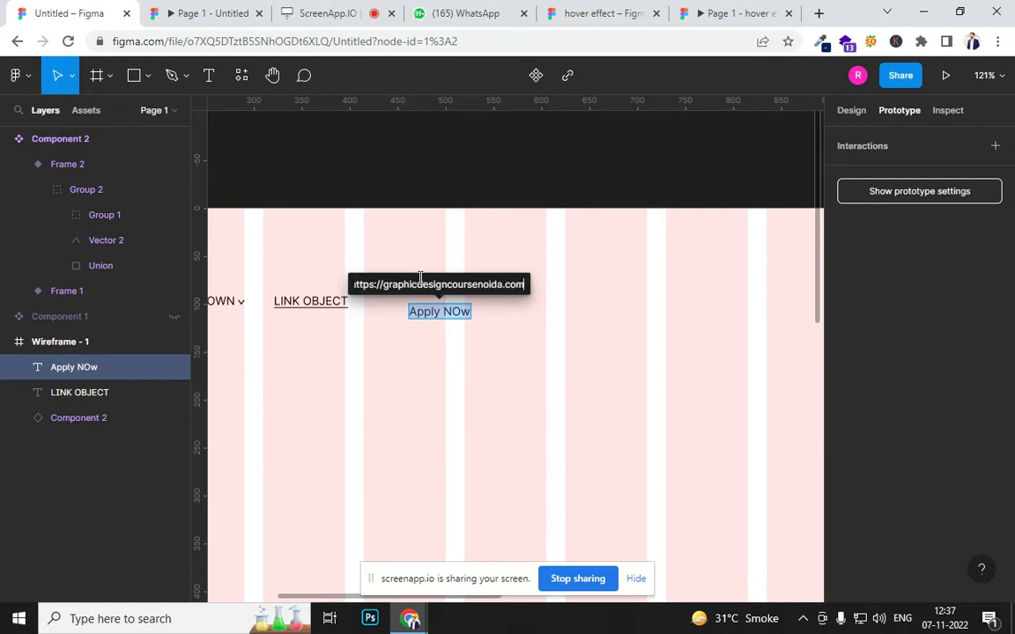
pyautogui.press('Return')
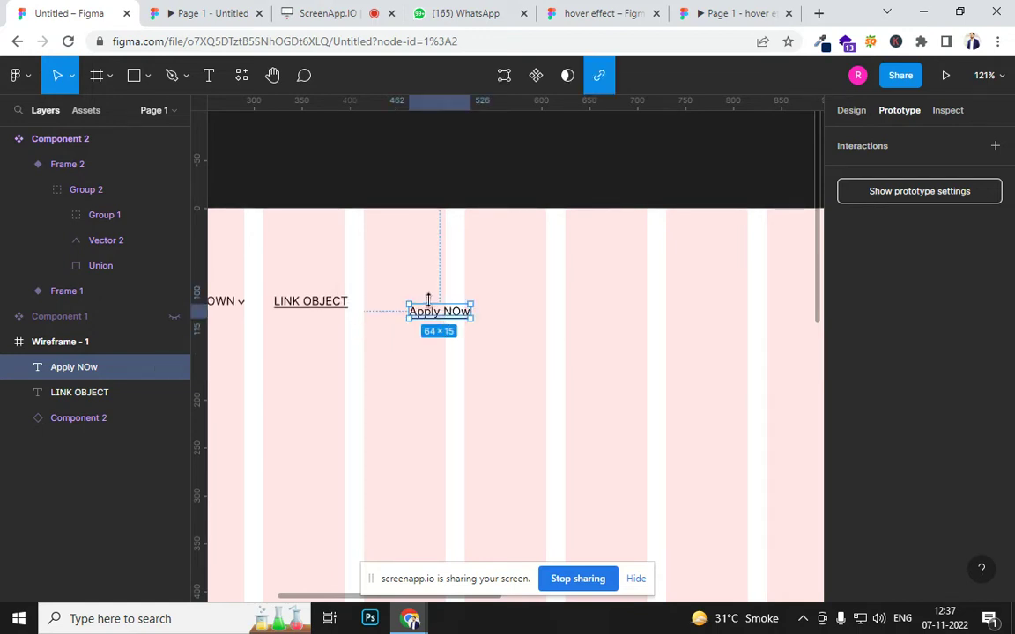
# Test the Apply NOw hyperlink in the prototype preview and return to the design file.
pyautogui.click(197, 19)
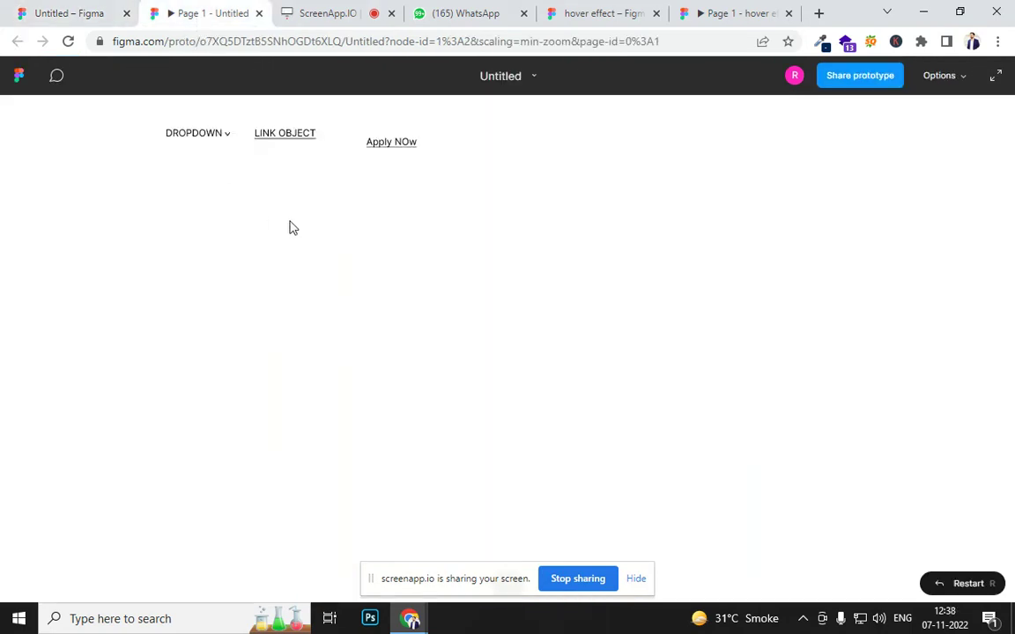
pyautogui.click(391, 143)
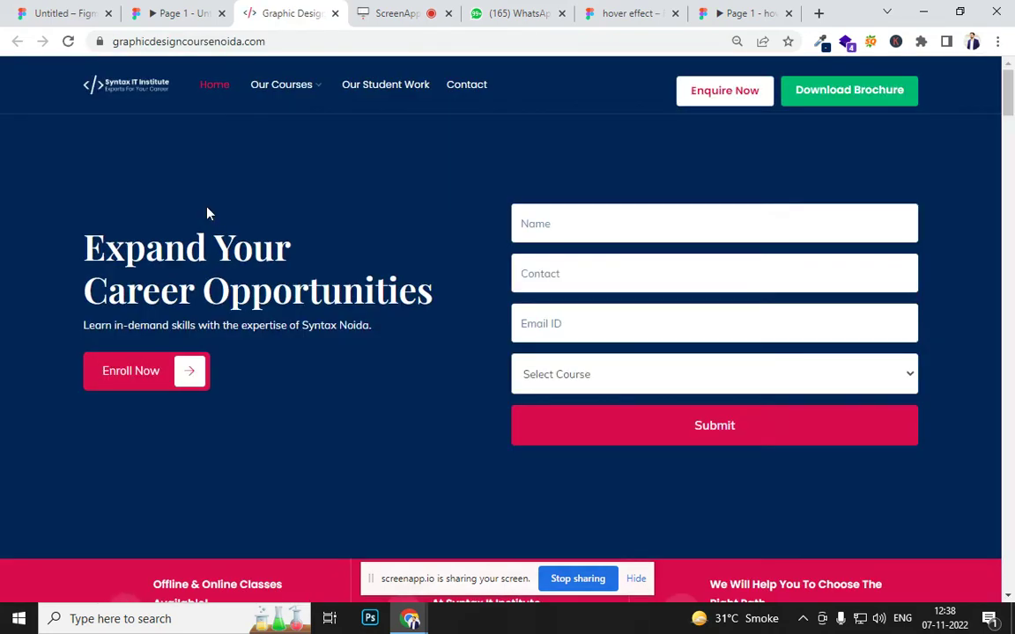
pyautogui.click(196, 13)
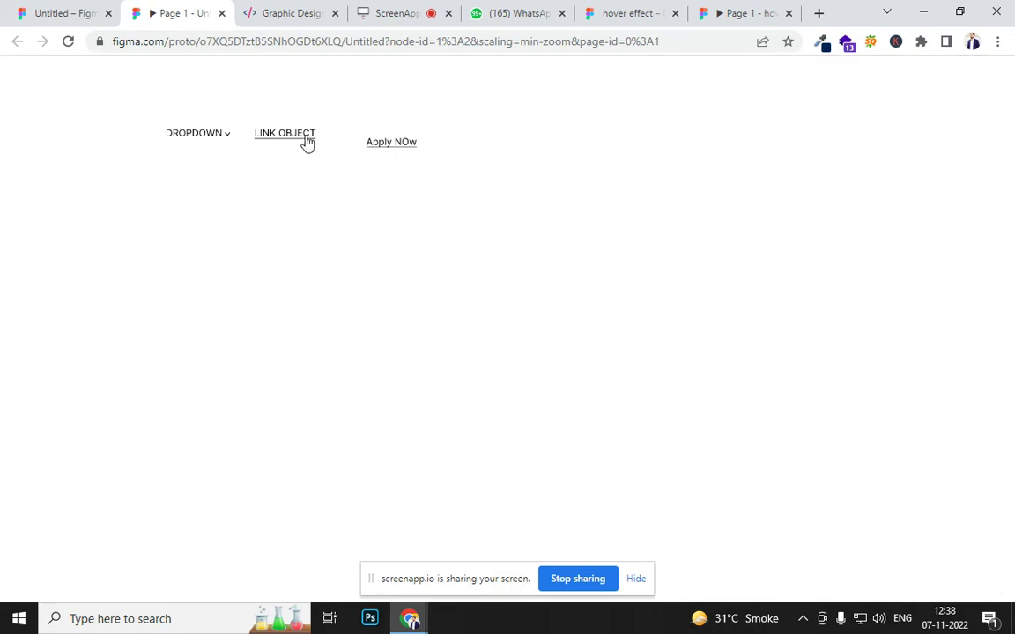
pyautogui.click(51, 12)
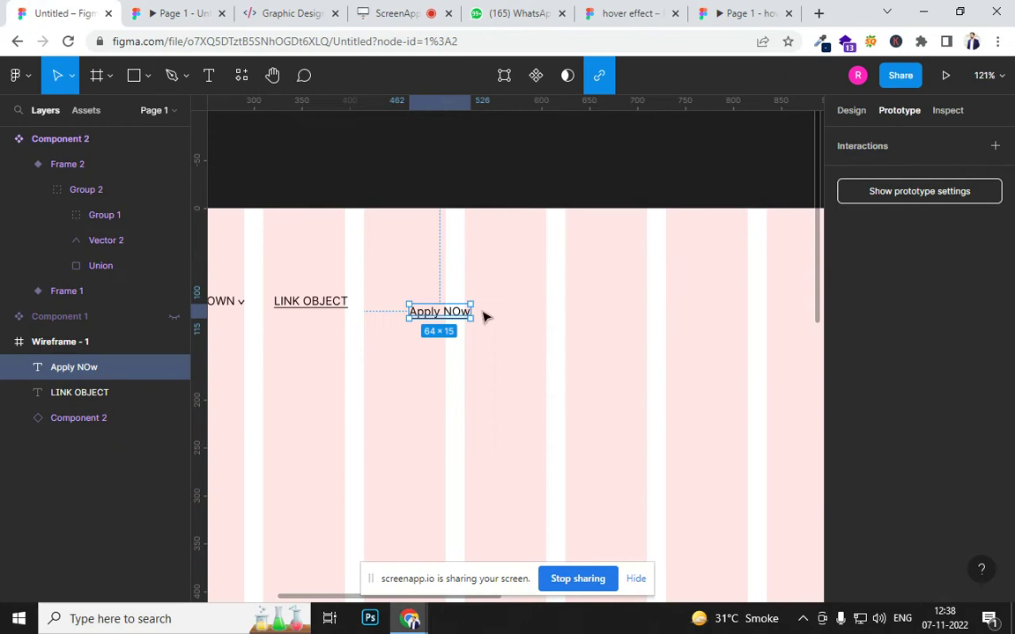
# Draw a rectangle about 21 × 18 above the LINK OBJECT text in Wireframe - 1.
pyautogui.scroll(-3, 544, 373)
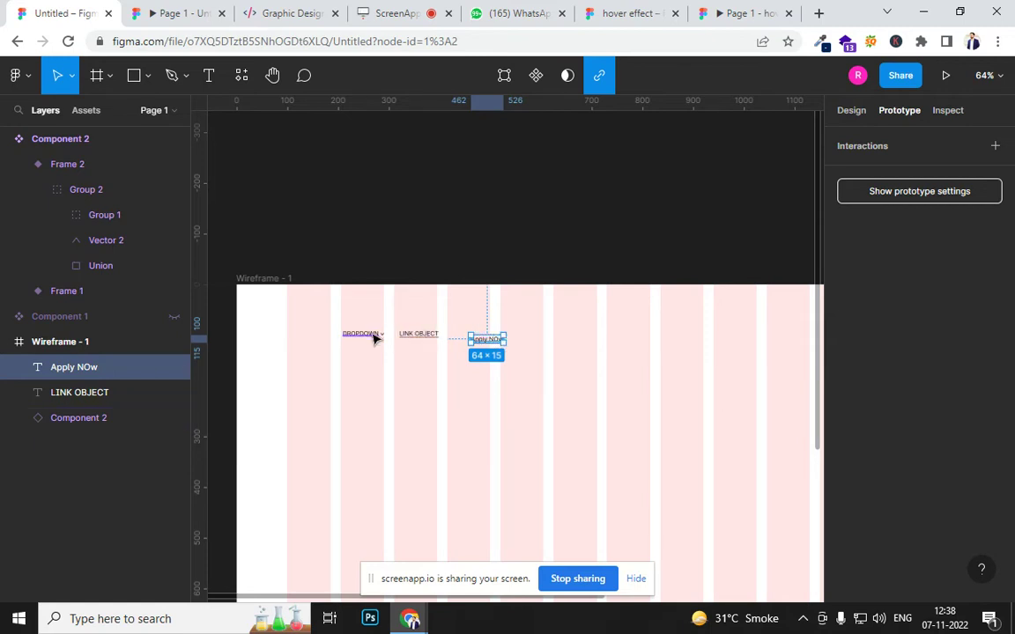
pyautogui.scroll(10, 380, 337)
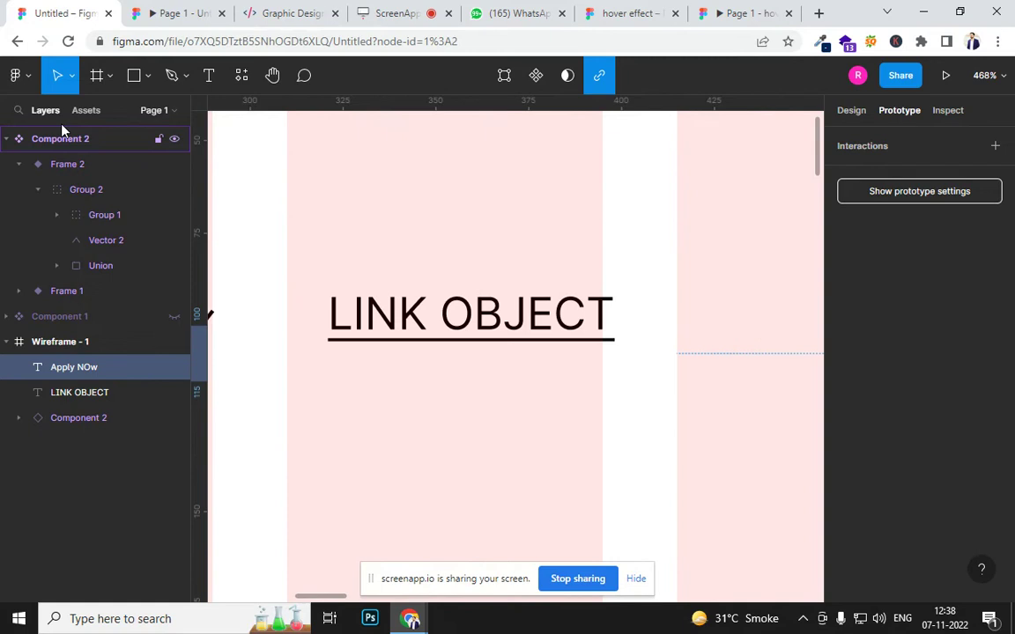
pyautogui.click(134, 75)
pyautogui.moveTo(394, 188)
pyautogui.mouseDown()
pyautogui.moveTo(484, 254)
pyautogui.moveTo(473, 254)
pyautogui.mouseUp()
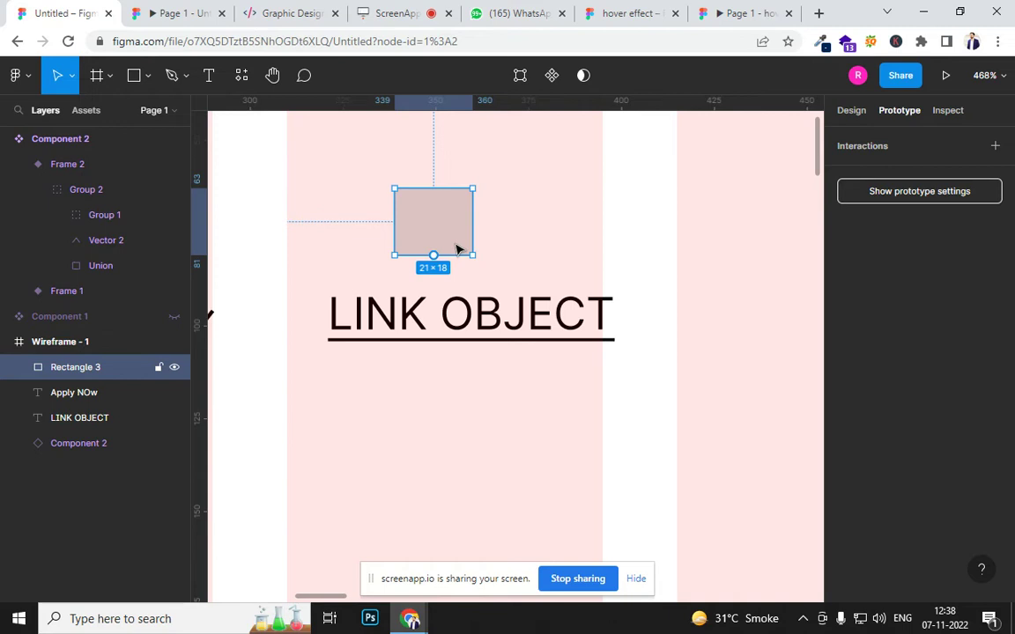
# Add a text layer reading "new" in Wireframe - 1, above and to the right of the LINK OBJECT text.
pyautogui.scroll(3, 458, 249)
pyautogui.moveTo(454, 250)
pyautogui.click(480, 318)
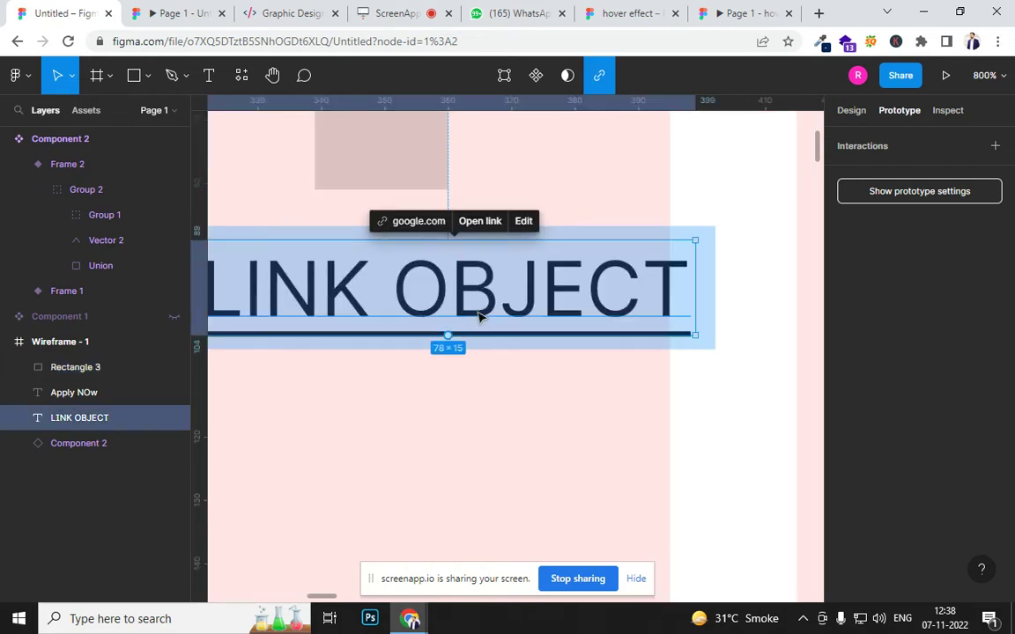
pyautogui.click(542, 194)
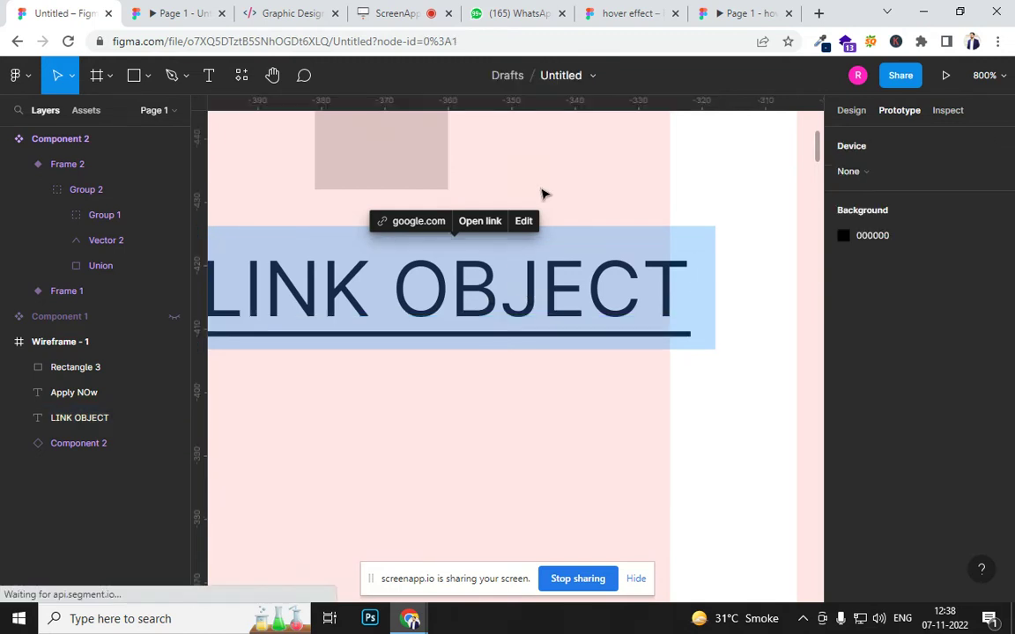
pyautogui.scroll(3, 344, 462)
pyautogui.hscroll(2, 345, 462)
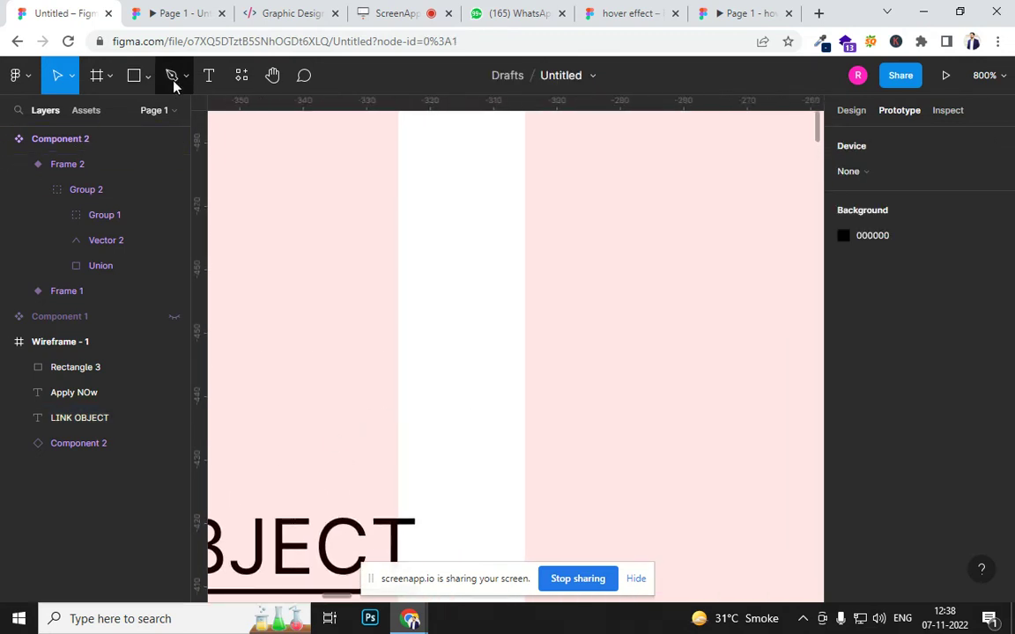
pyautogui.click(208, 75)
pyautogui.click(562, 273)
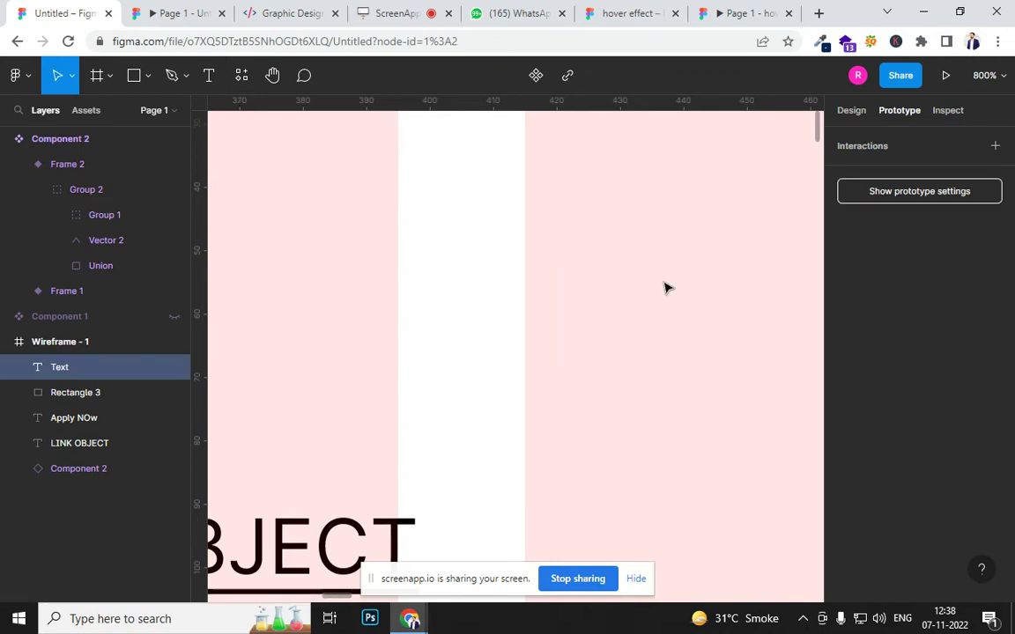
pyautogui.write('new')
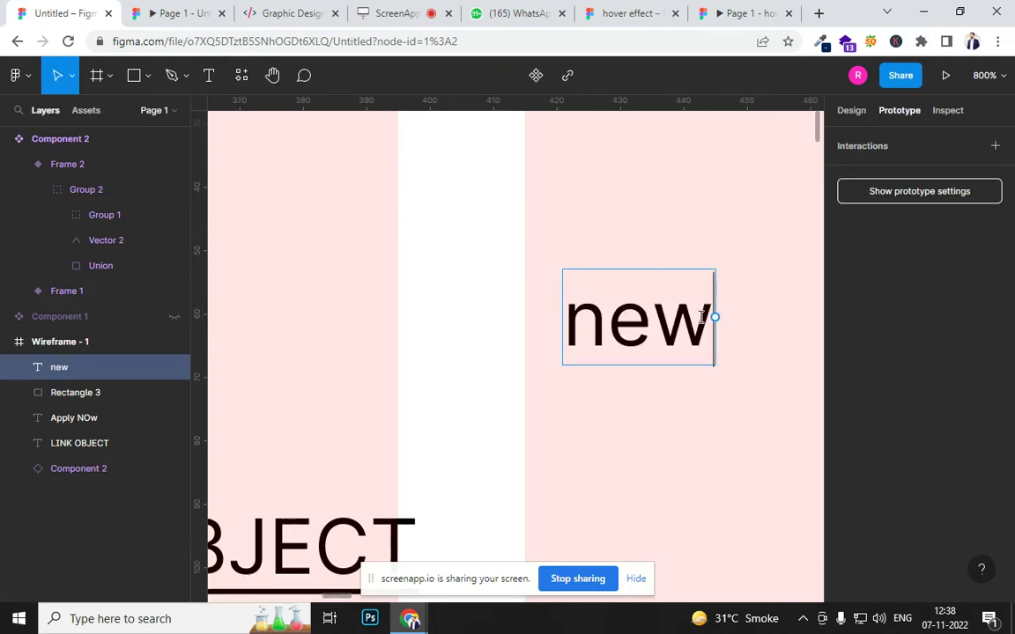
# Try to link the whole new text to "#", check it in the prototype preview and return to the design file.
pyautogui.moveTo(715, 317); pyautogui.dragTo(614, 307)
pyautogui.click(852, 111)
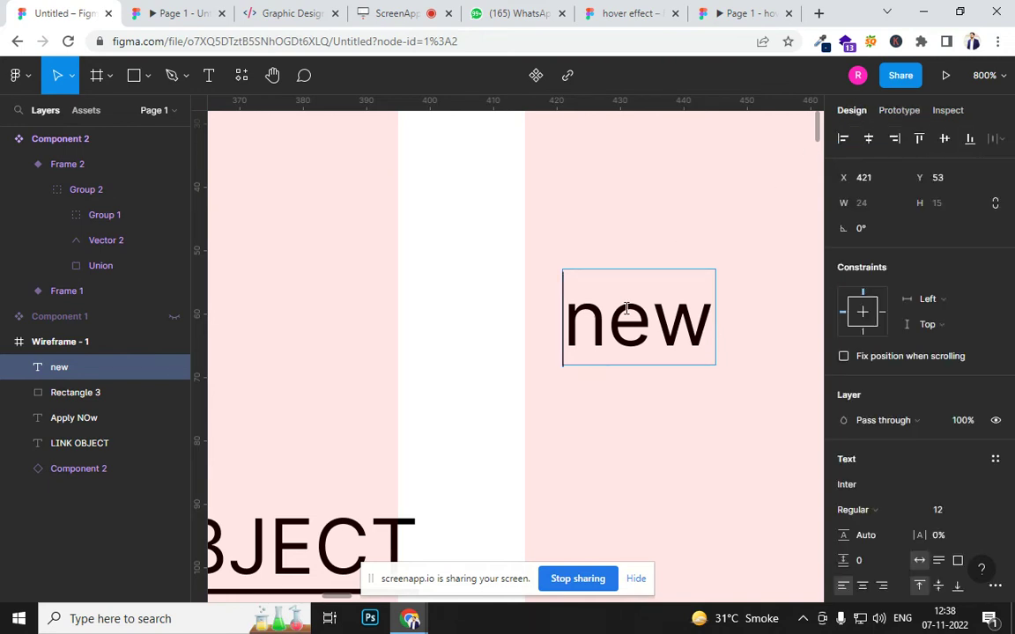
pyautogui.moveTo(702, 321); pyautogui.dragTo(559, 305)
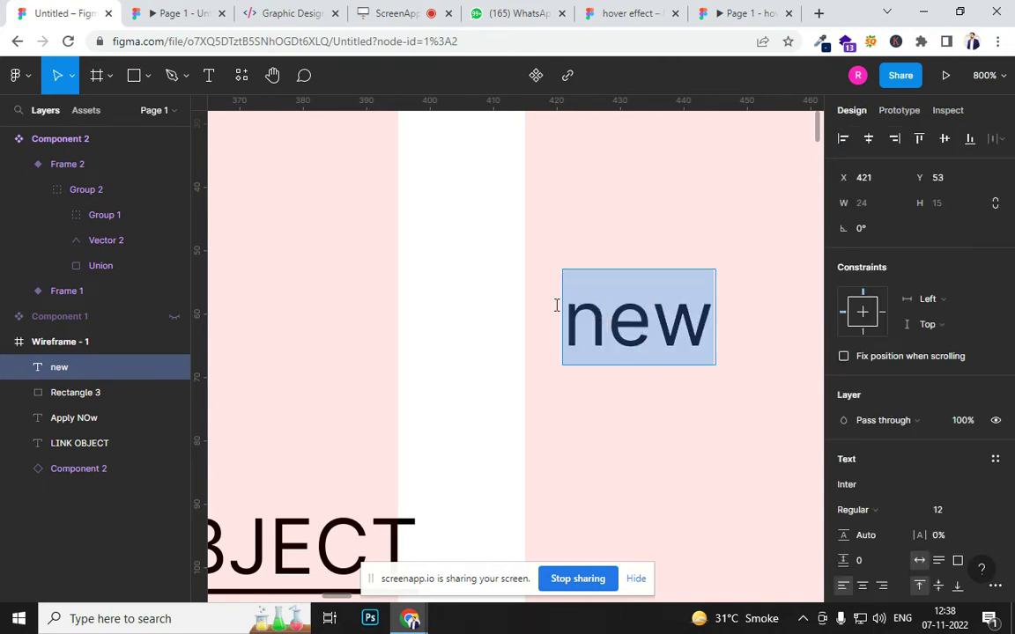
pyautogui.hotkey('ctrl', 'k')
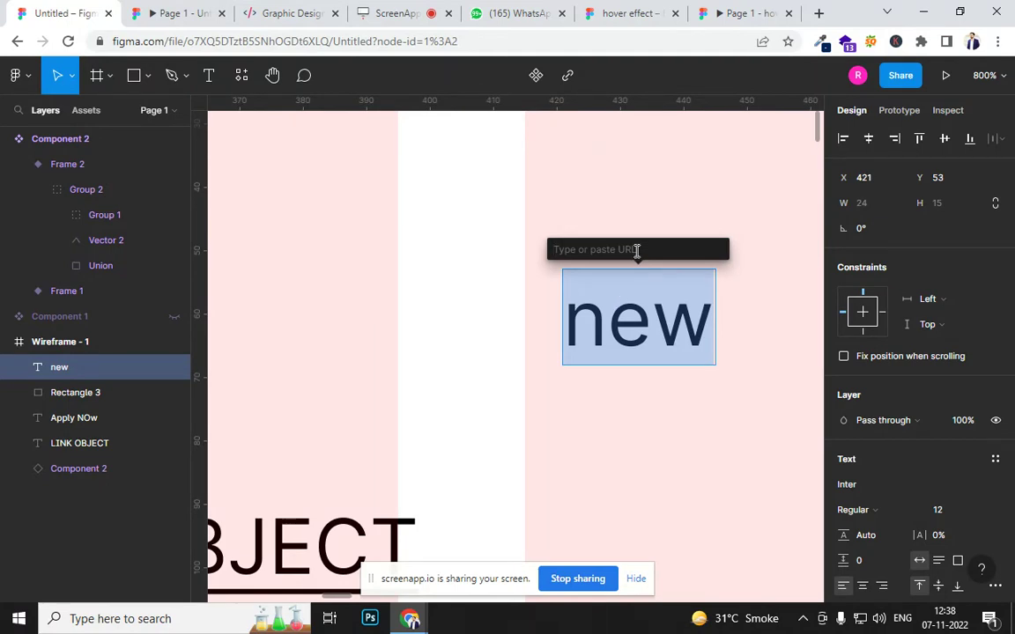
pyautogui.write('#')
pyautogui.press('Return')
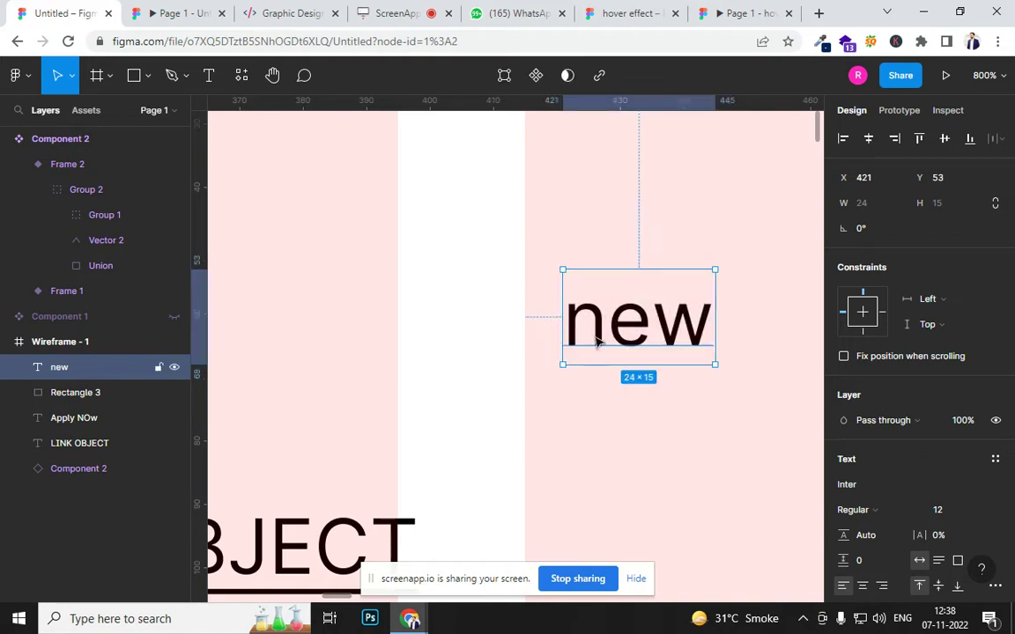
pyautogui.click(187, 14)
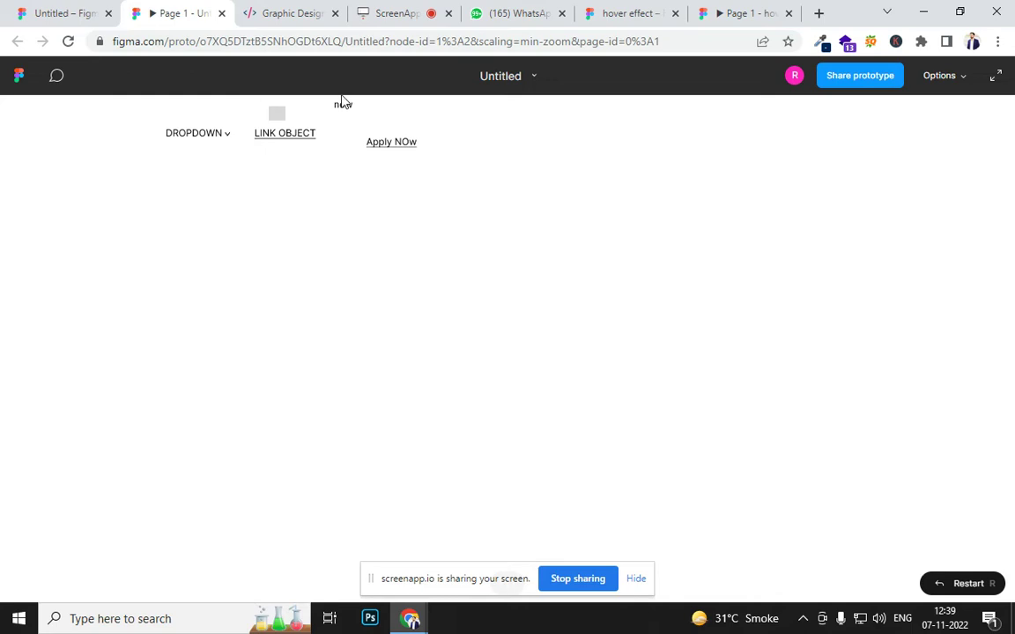
pyautogui.click(79, 15)
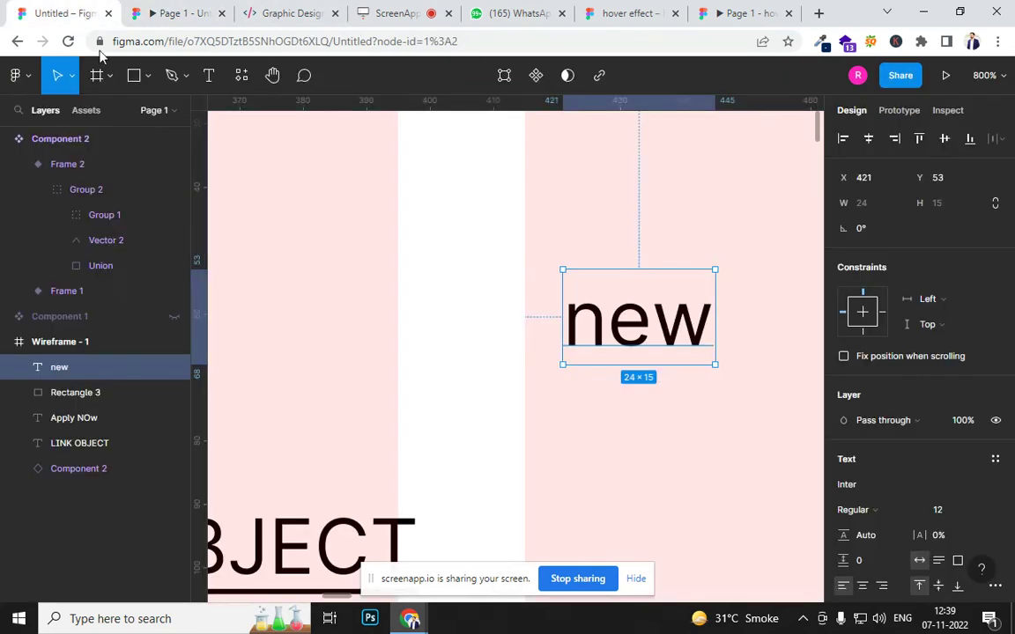
pyautogui.doubleClick(605, 319)
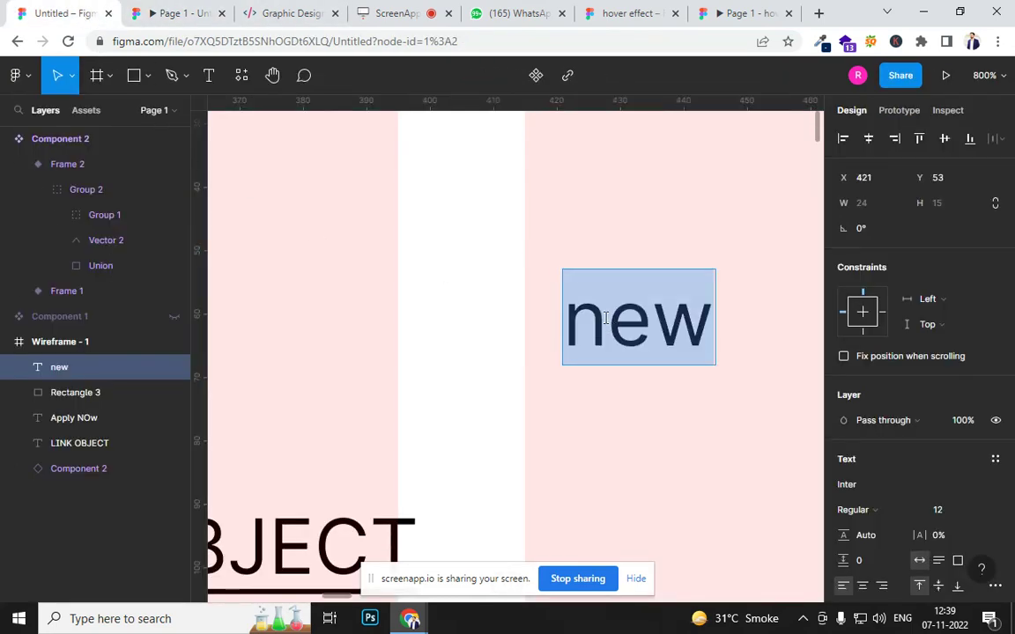
pyautogui.hotkey('ctrl', 'k')
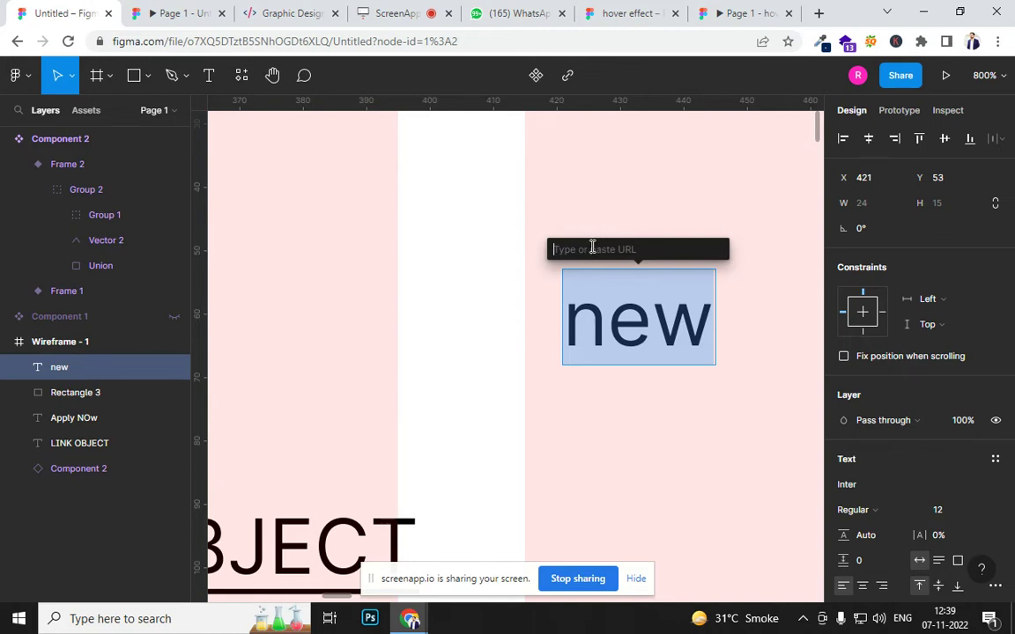
pyautogui.write('https://graphicdesigncoursenoida')
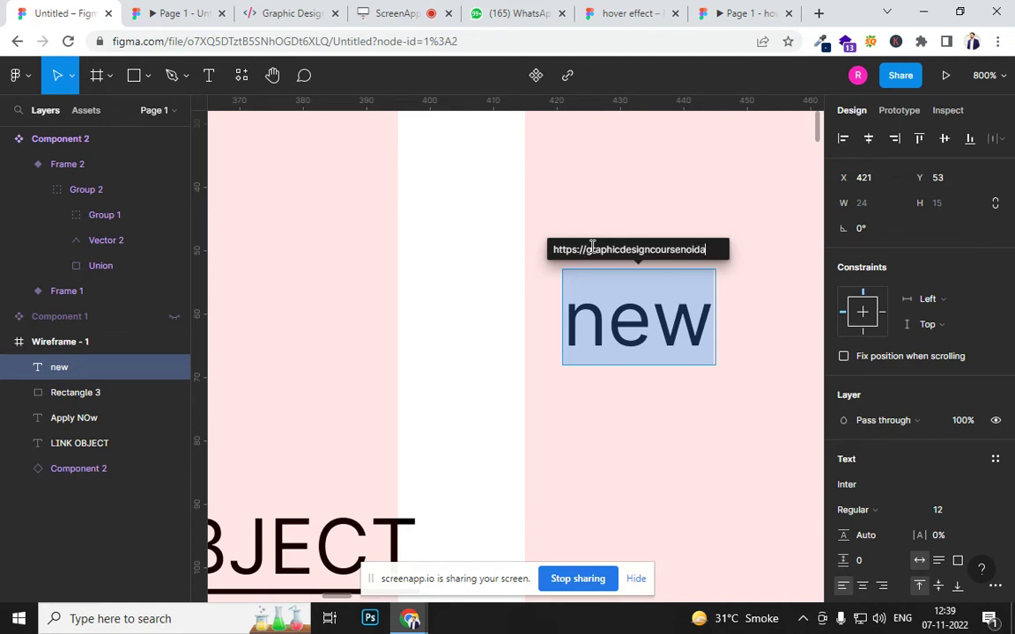
pyautogui.write('.com')
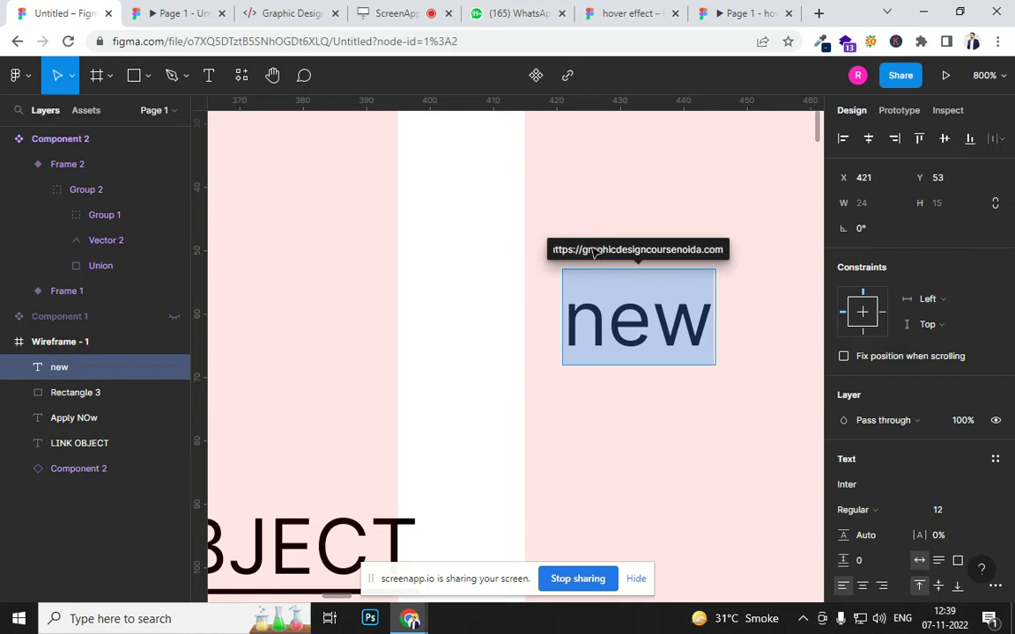
pyautogui.press('Return')
pyautogui.click(618, 309)
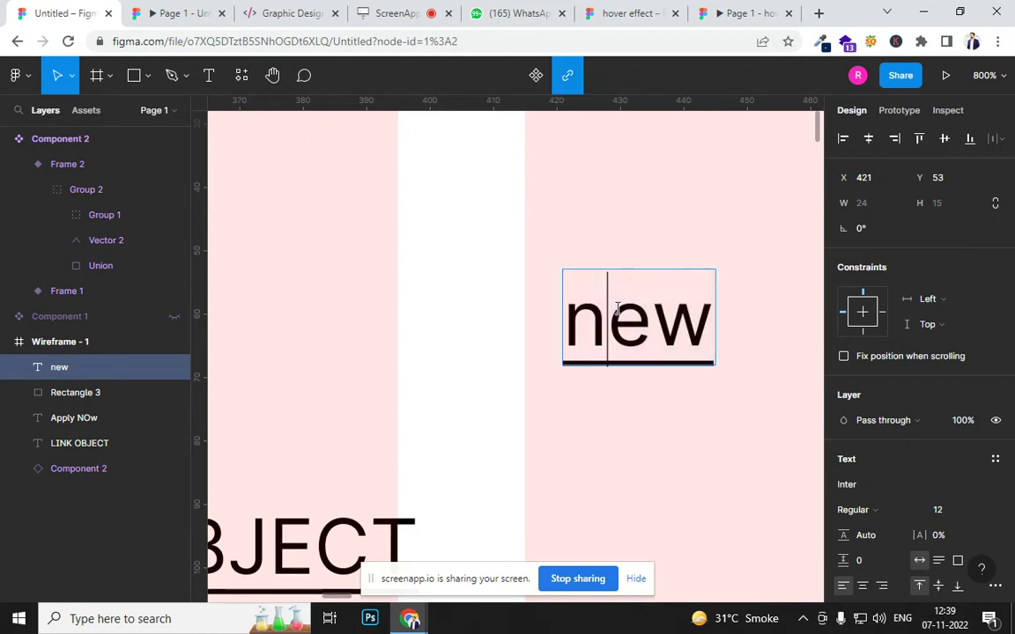
pyautogui.press('Escape')
pyautogui.moveTo(605, 351)
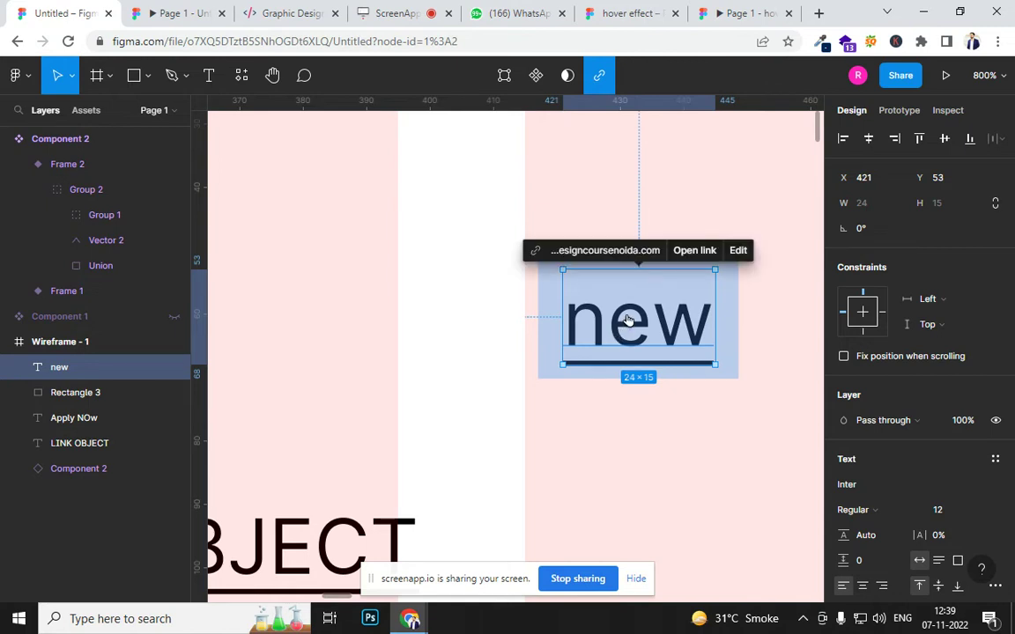
# Remove the hyperlink from the new text and undo the removal.
pyautogui.click(739, 252)
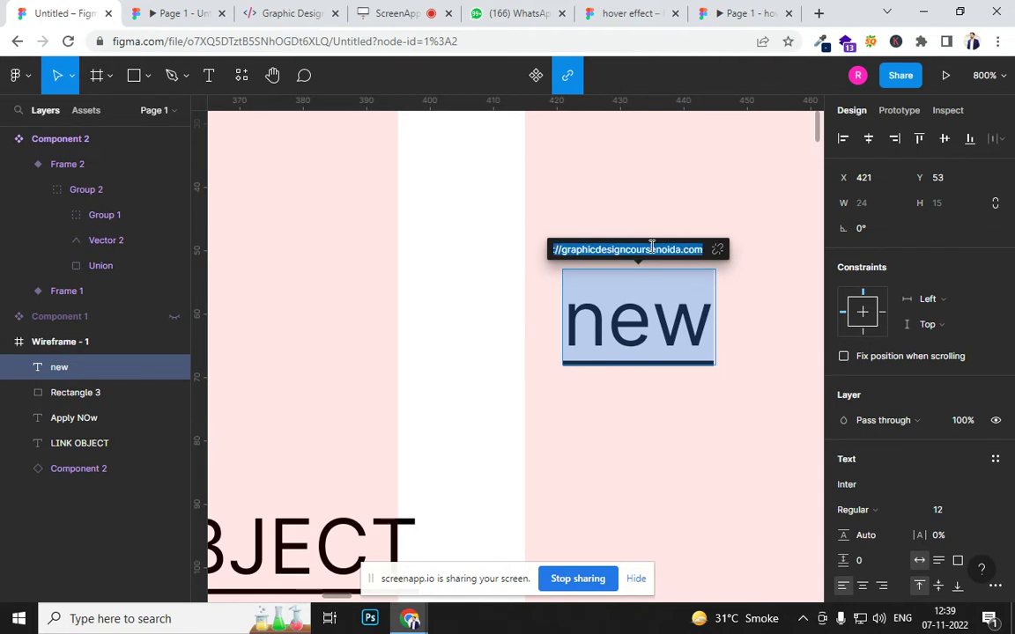
pyautogui.click(718, 250)
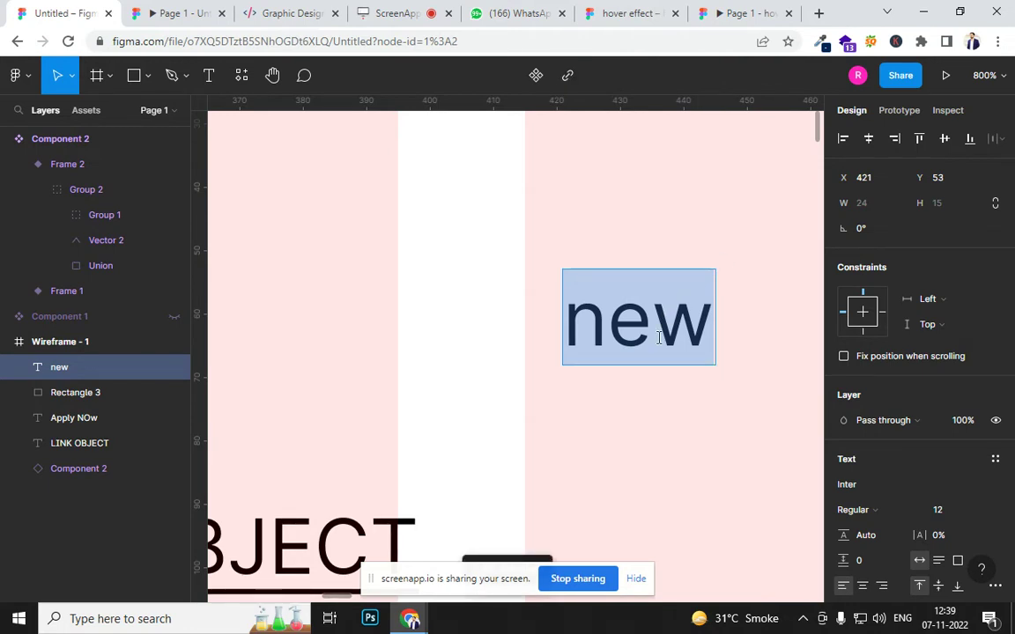
pyautogui.hotkey('ctrl', 'z')
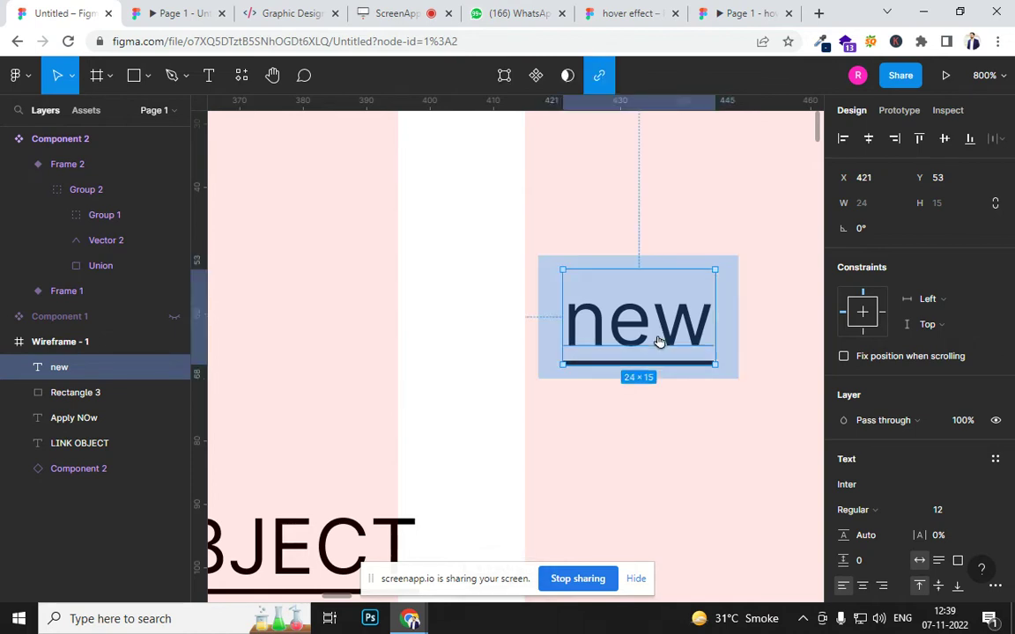
pyautogui.moveTo(657, 339)
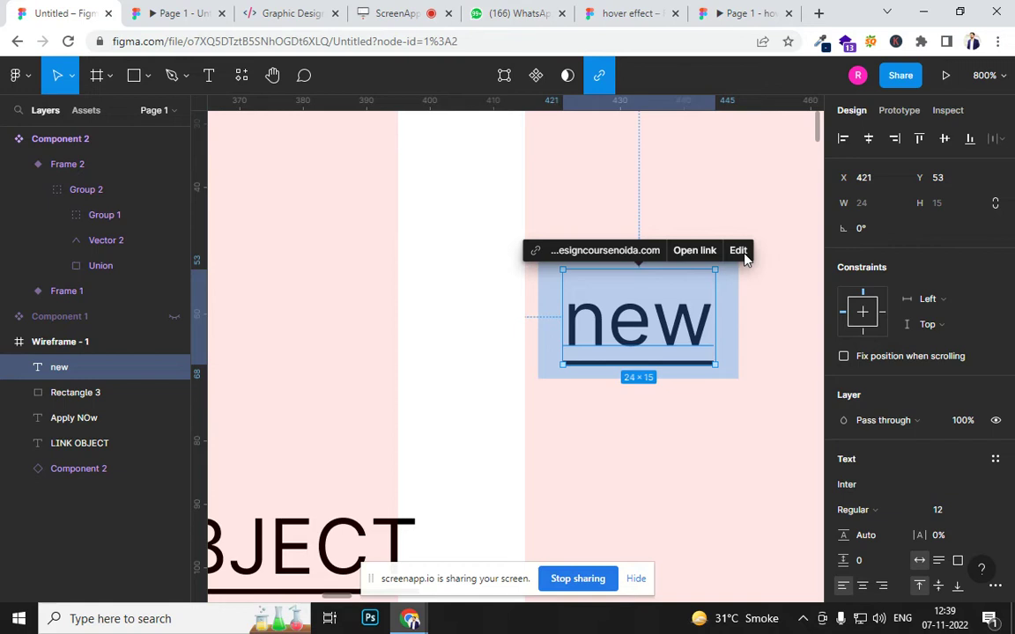
# Move the DROPDOWN instance to X 100, Y 45 and the Apply NOw text to about X 479, Y 50 in Wireframe - 1.
pyautogui.scroll(-5, 487, 381)
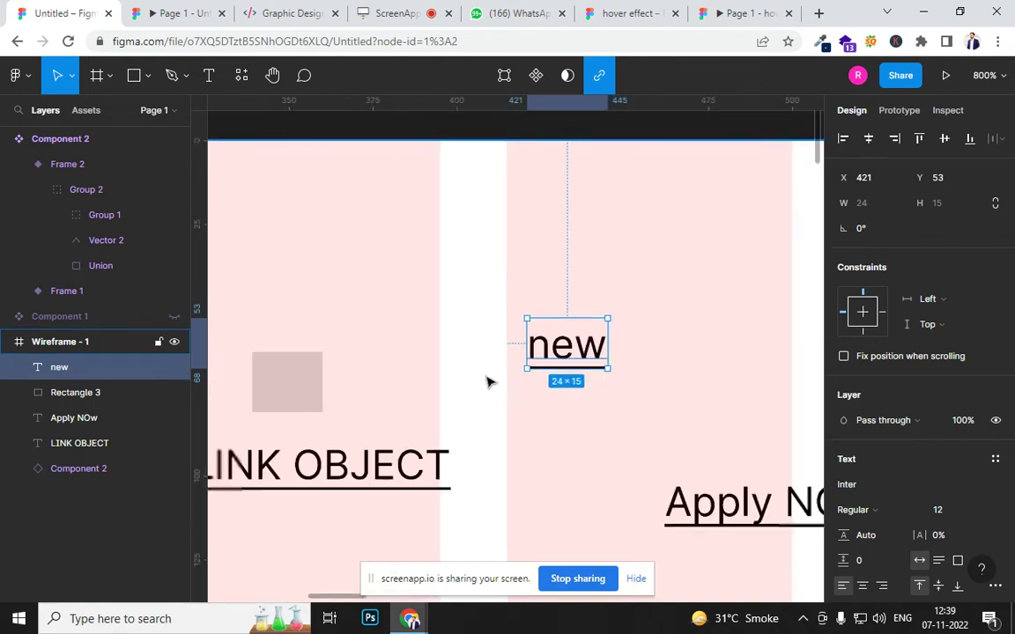
pyautogui.scroll(-3, 487, 380)
pyautogui.moveTo(399, 430); pyautogui.dragTo(579, 337)
pyautogui.click(583, 332)
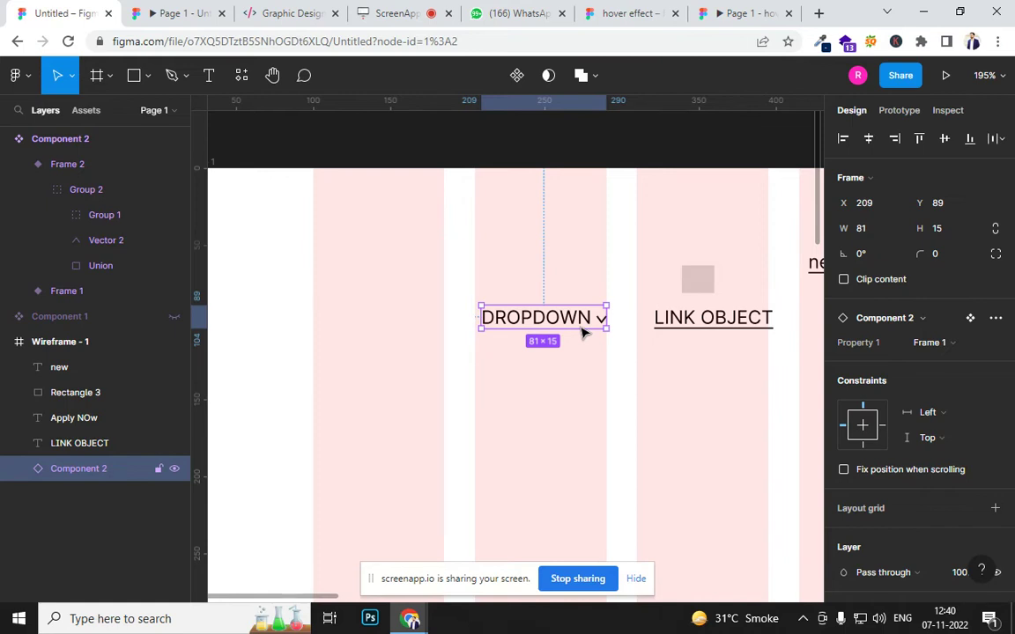
pyautogui.moveTo(593, 318); pyautogui.dragTo(414, 255)
pyautogui.scroll(-3, 414, 256)
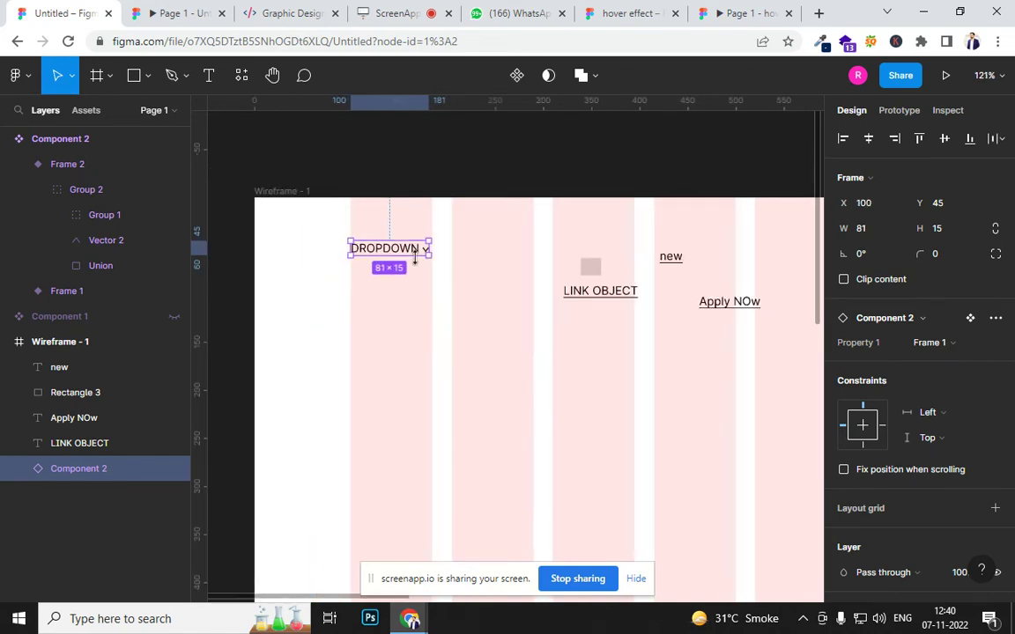
pyautogui.scroll(-2, 414, 255)
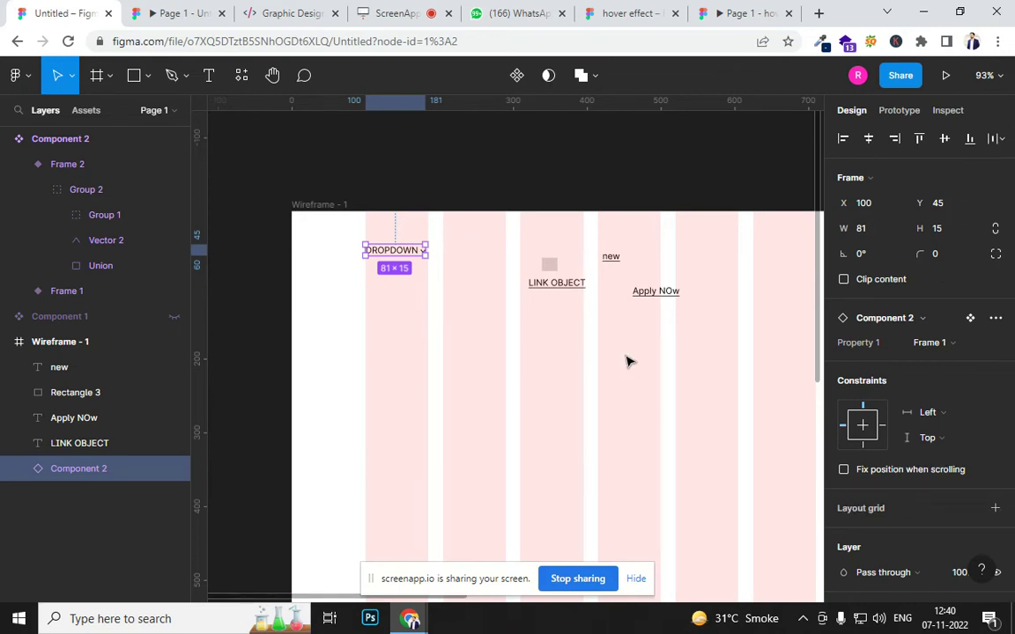
pyautogui.moveTo(657, 295); pyautogui.dragTo(671, 258)
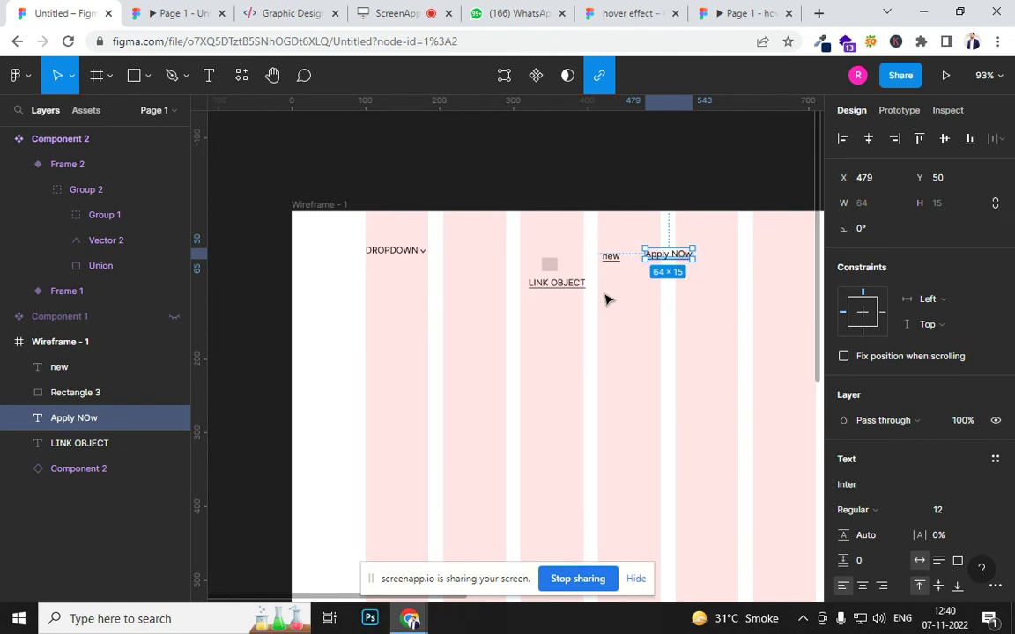
# Draw a rectangle about 296 × 50 on the empty canvas left of Wireframe - 1 and set its corner radius to 5.
pyautogui.click(414, 360)
pyautogui.moveTo(414, 360); pyautogui.dragTo(606, 465)
pyautogui.click(132, 75)
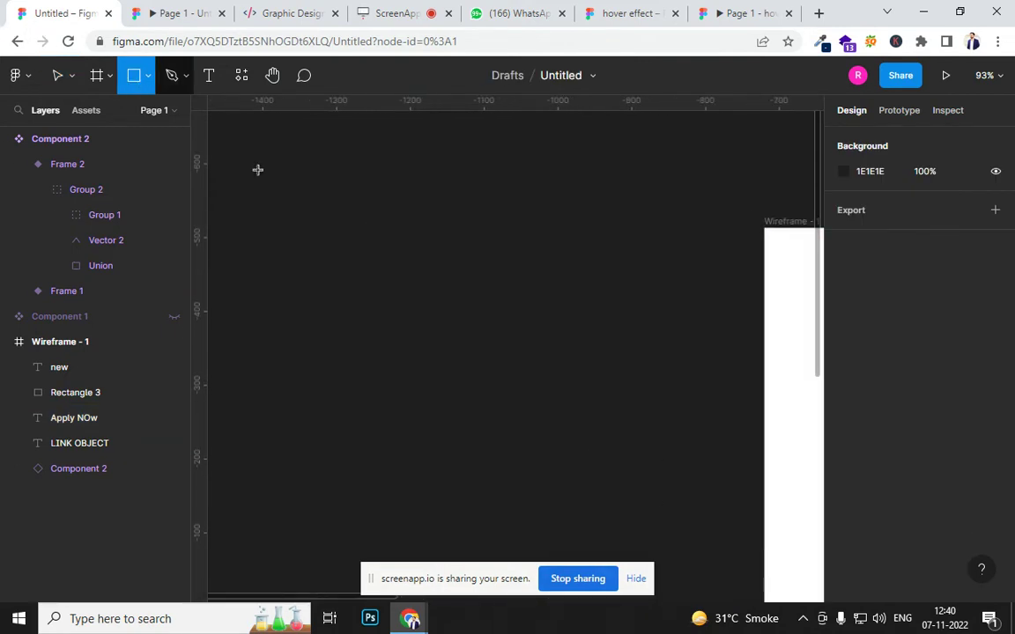
pyautogui.moveTo(371, 247)
pyautogui.mouseDown()
pyautogui.moveTo(537, 287)
pyautogui.moveTo(590, 284)
pyautogui.mouseUp()
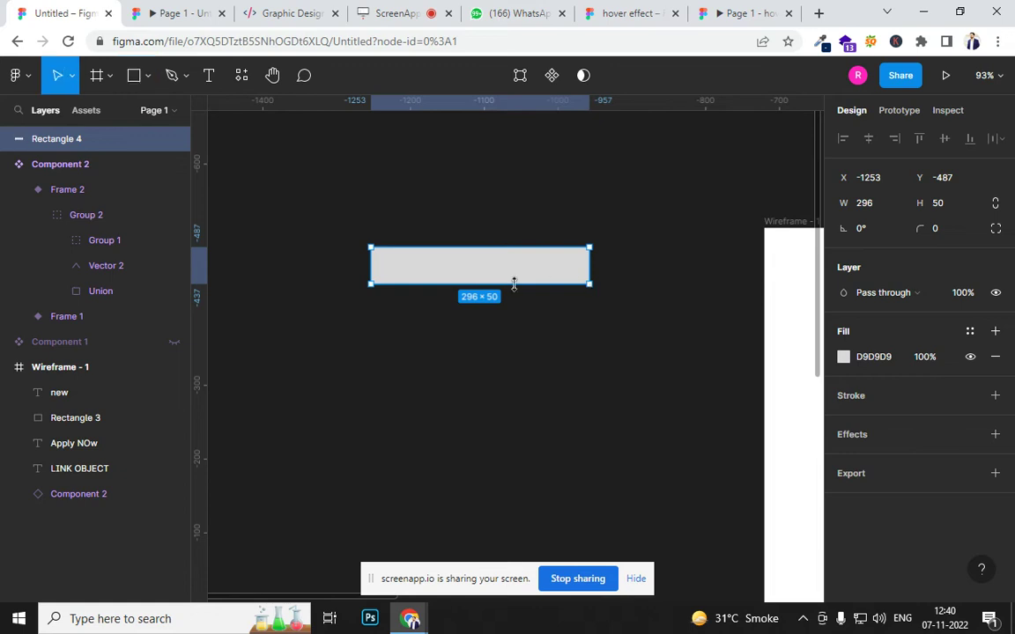
pyautogui.scroll(5, 383, 278)
pyautogui.click(929, 231)
pyautogui.write('5')
pyautogui.press('Return')
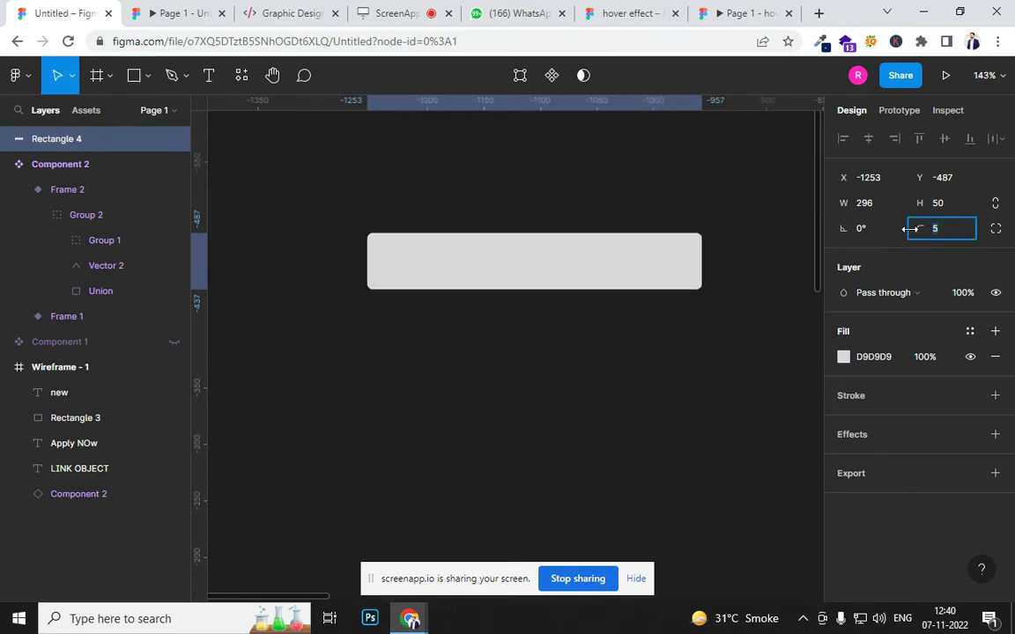
# Add a text layer reading "OUR COURSES" inside the new rectangle, vertically centred near its left end.
pyautogui.click(209, 74)
pyautogui.click(432, 266)
pyautogui.write('our')
pyautogui.press('BackSpace')
pyautogui.press('BackSpace')
pyautogui.press('BackSpace')
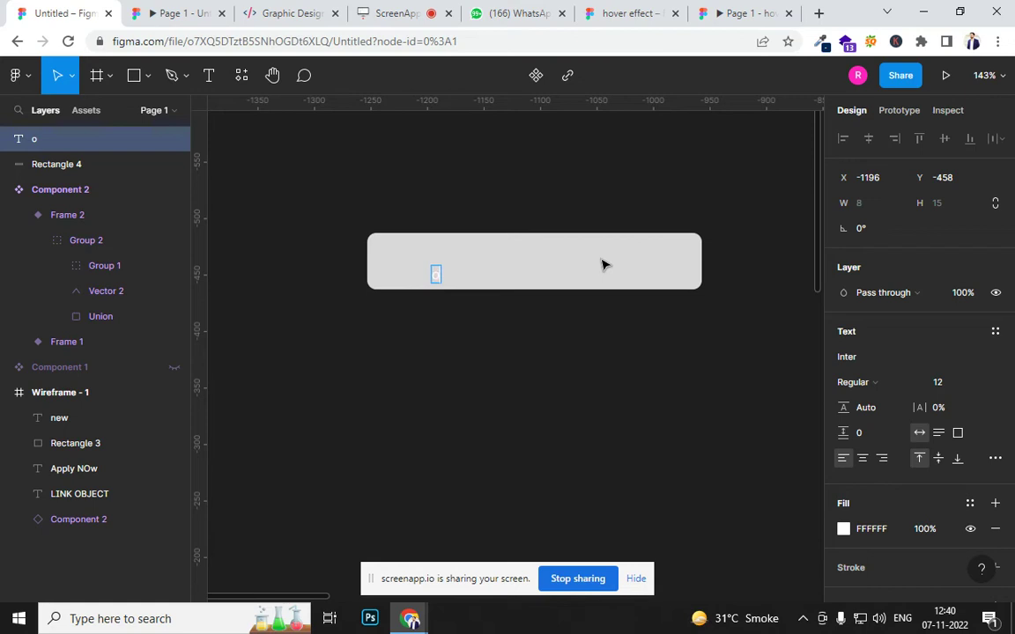
pyautogui.write('OUR COURSES')
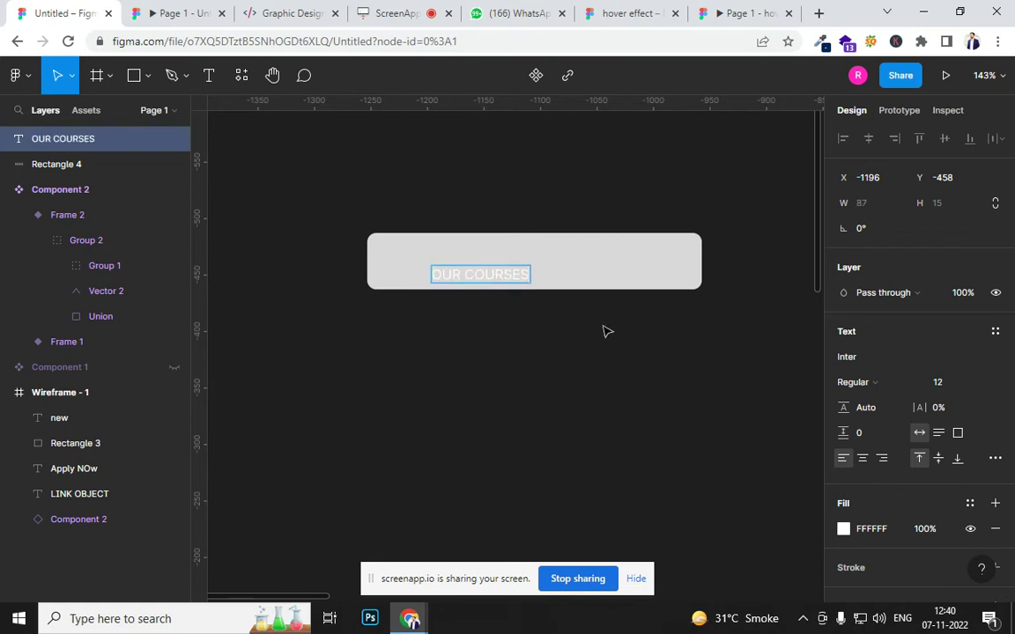
pyautogui.press('Escape')
pyautogui.moveTo(480, 272); pyautogui.dragTo(445, 263)
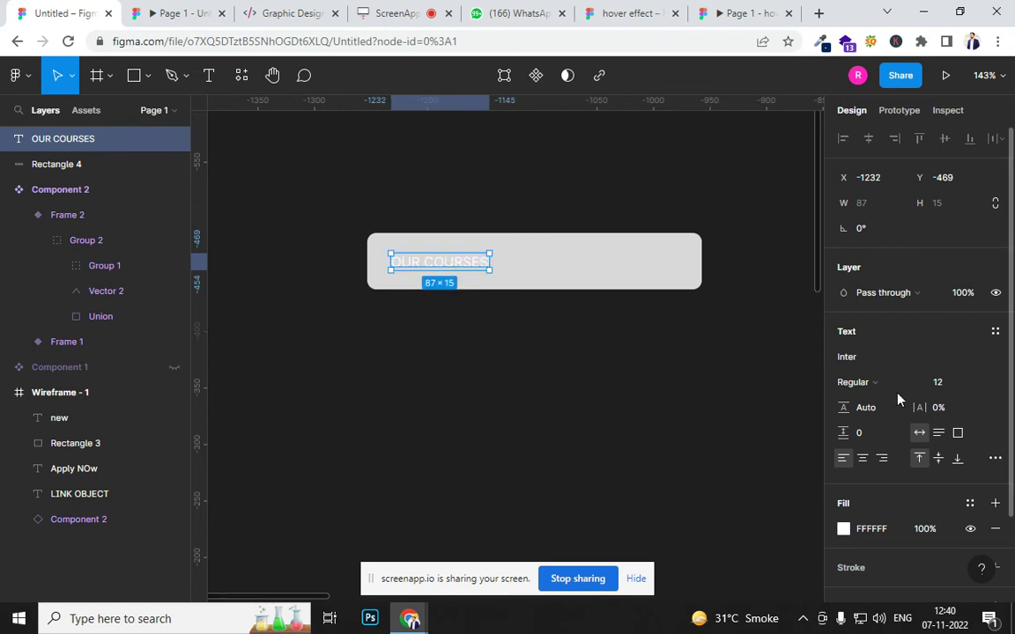
# Change the fill of the OUR COURSES text to a near-black colour.
pyautogui.click(842, 529)
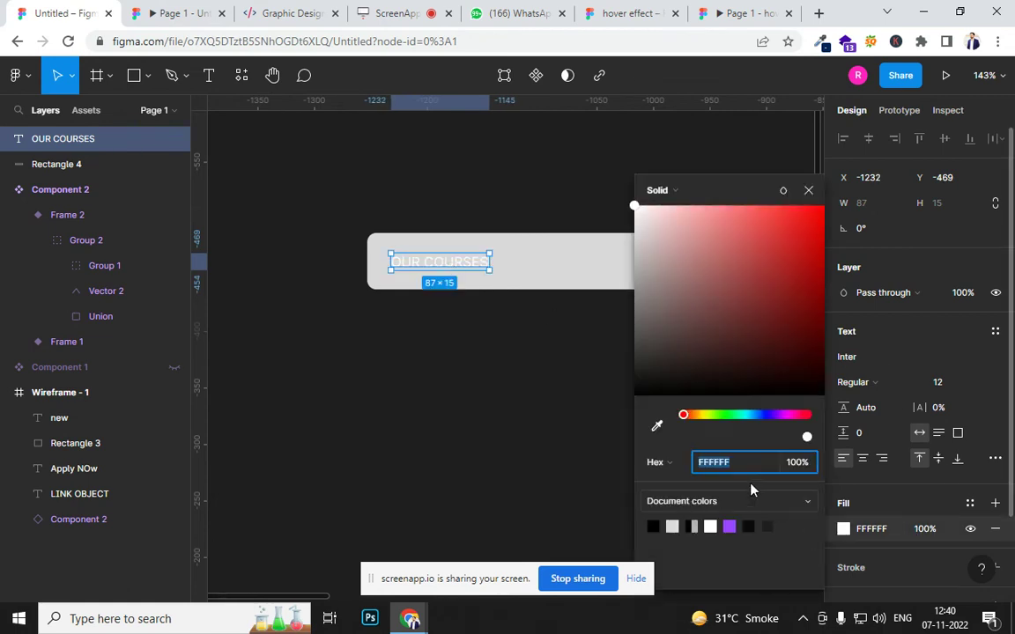
pyautogui.click(687, 378)
pyautogui.click(620, 412)
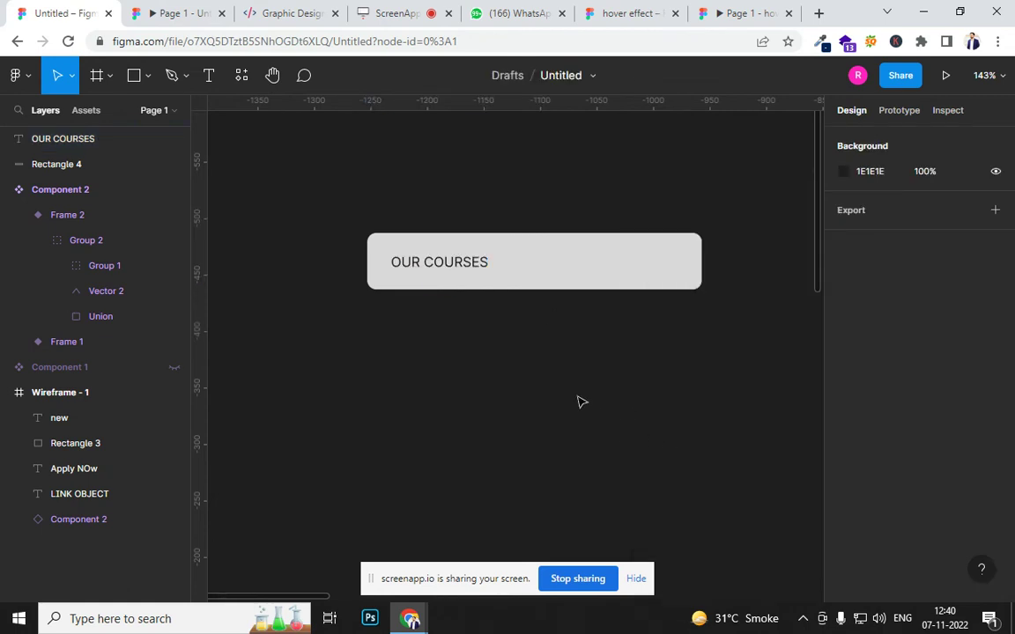
# Duplicate the OUR COURSES rectangle in place and stretch the copy downward to about 296 × 286.
pyautogui.click(568, 278)
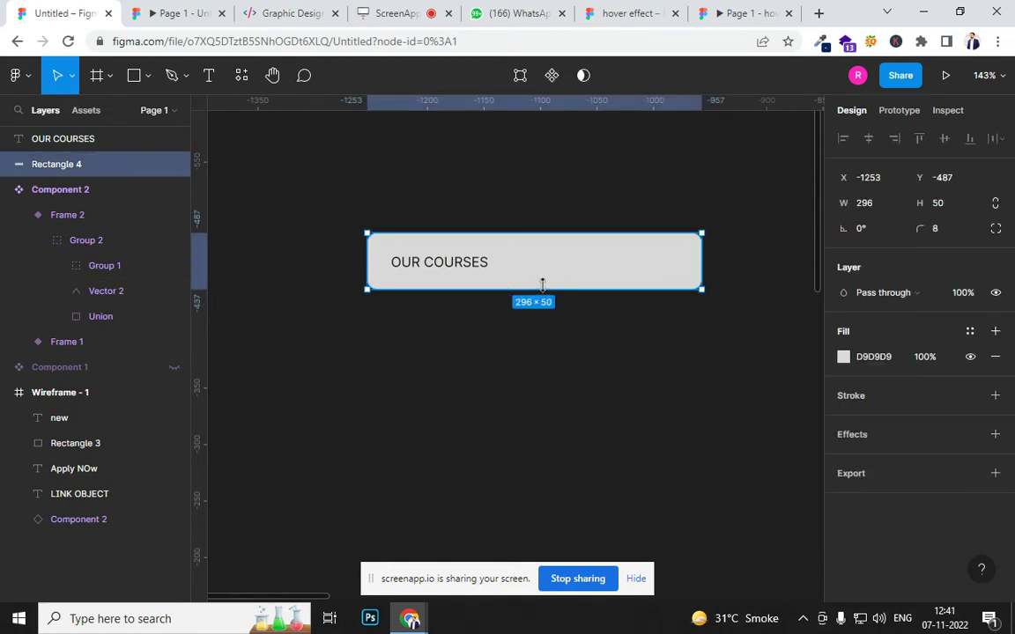
pyautogui.hotkey('ctrl', 'd')
pyautogui.moveTo(522, 290); pyautogui.dragTo(543, 564)
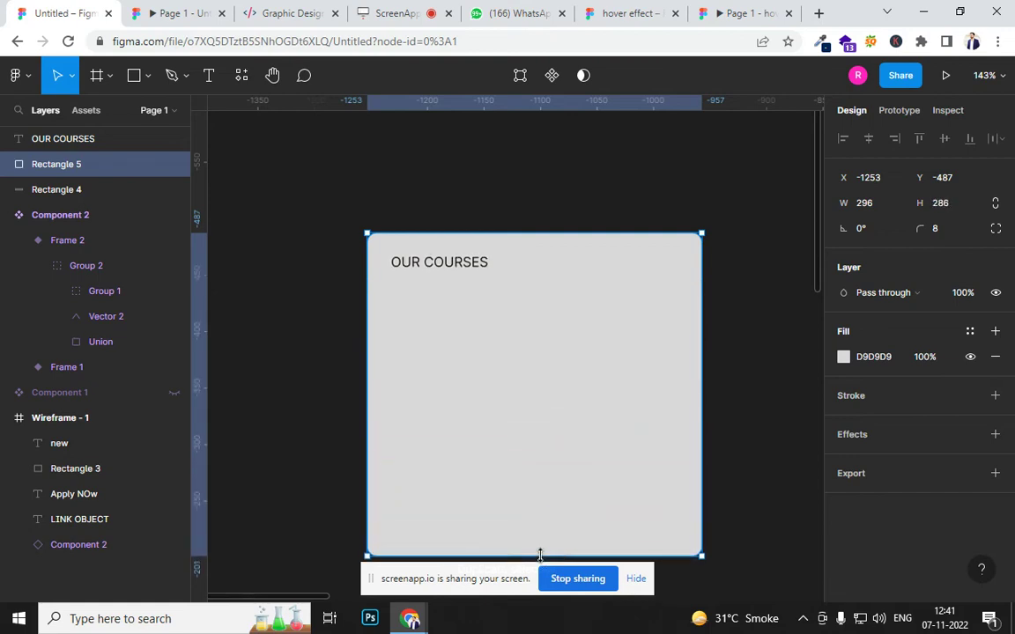
pyautogui.scroll(-5, 479, 273)
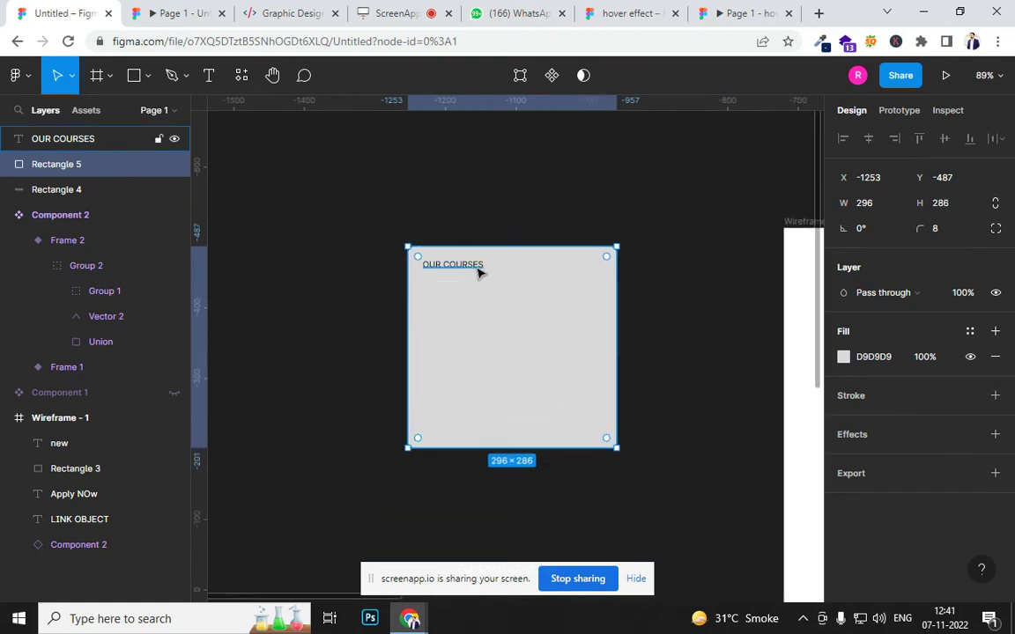
# Move the tall rectangle down to Y -304 and place a copy of the OUR COURSES box and text at its upper edge, Y -338.
pyautogui.keyDown('shift'); pyautogui.click(477, 268); pyautogui.keyUp('shift')
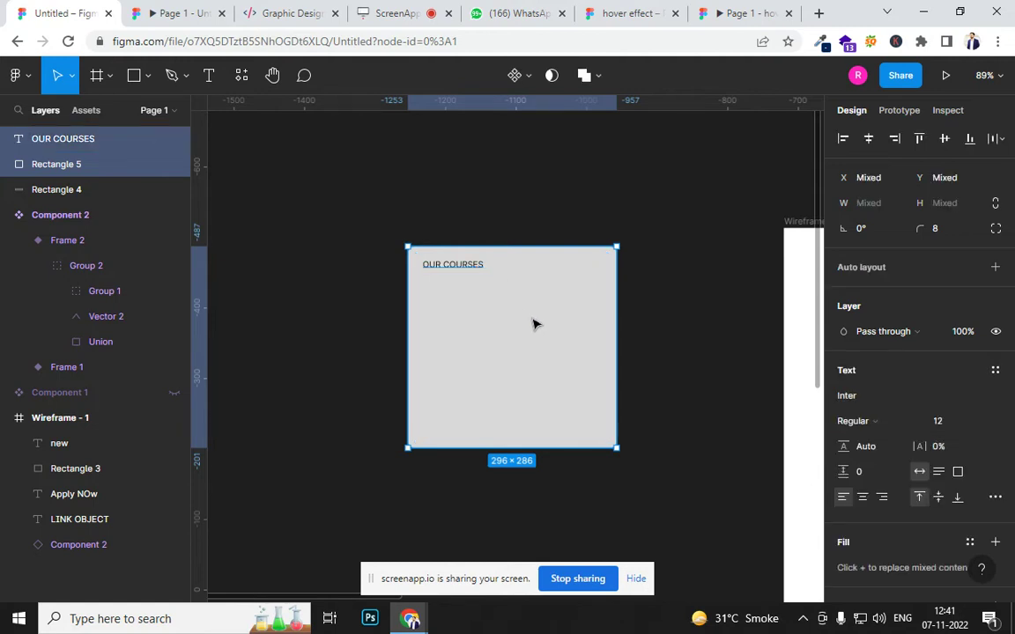
pyautogui.click(754, 424)
pyautogui.moveTo(525, 401); pyautogui.dragTo(526, 474)
pyautogui.moveTo(384, 244); pyautogui.dragTo(552, 398)
pyautogui.scroll(3, 476, 397)
pyautogui.scroll(4, 476, 399)
pyautogui.scroll(-4, 532, 303)
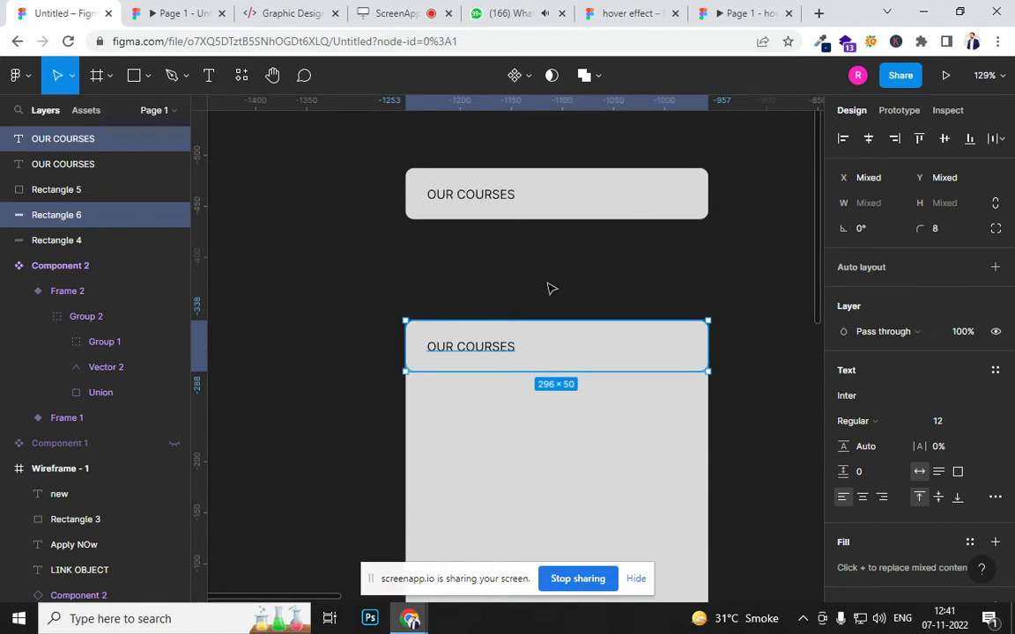
# Change the fill of the lower OUR COURSES header rectangle from solid to a linear gradient.
pyautogui.click(548, 288)
pyautogui.click(578, 349)
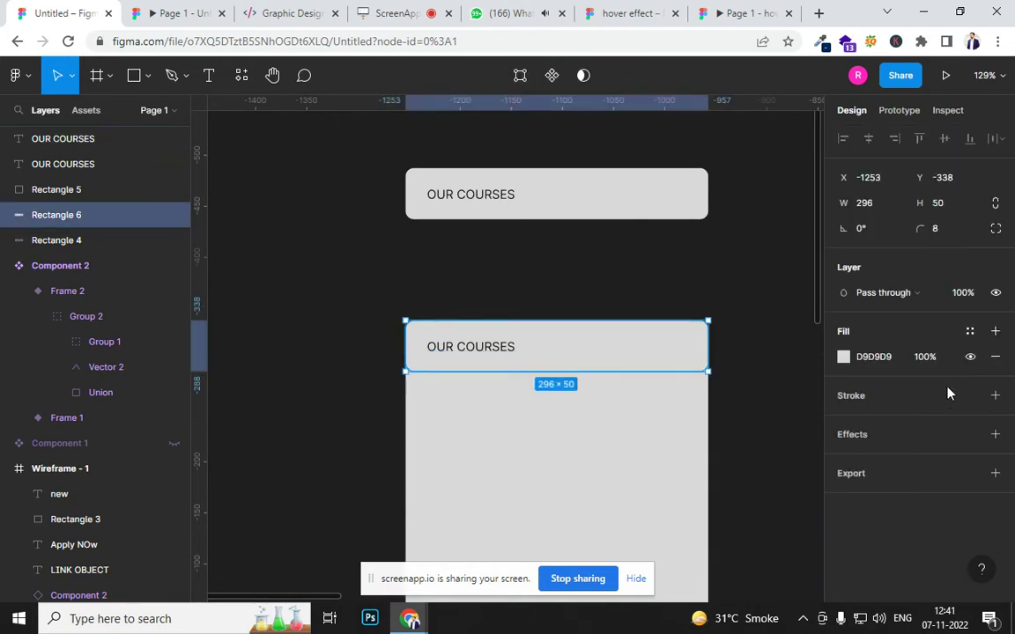
pyautogui.click(843, 357)
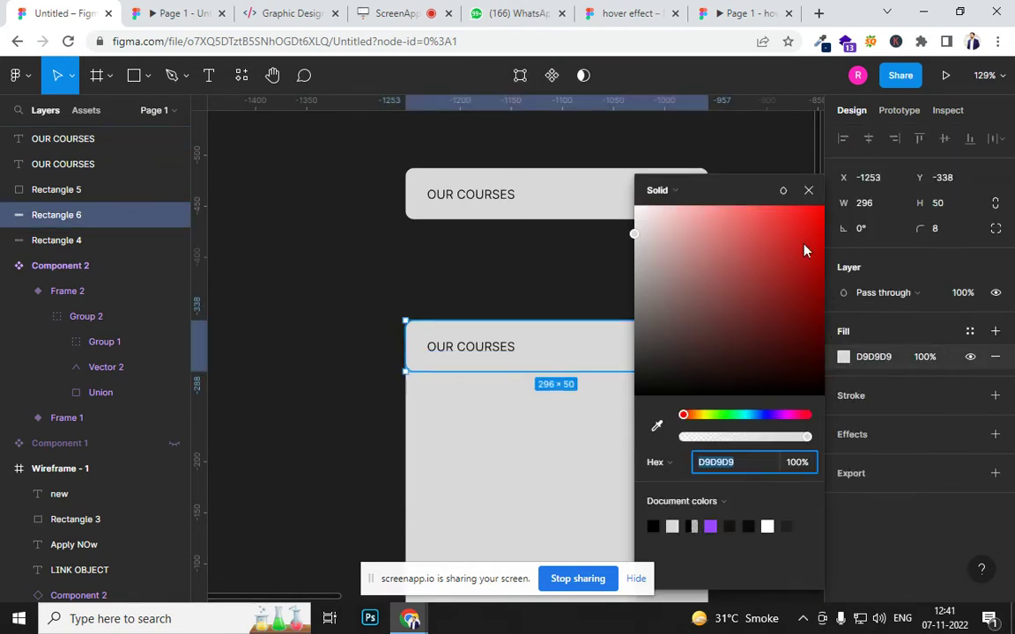
pyautogui.click(696, 201)
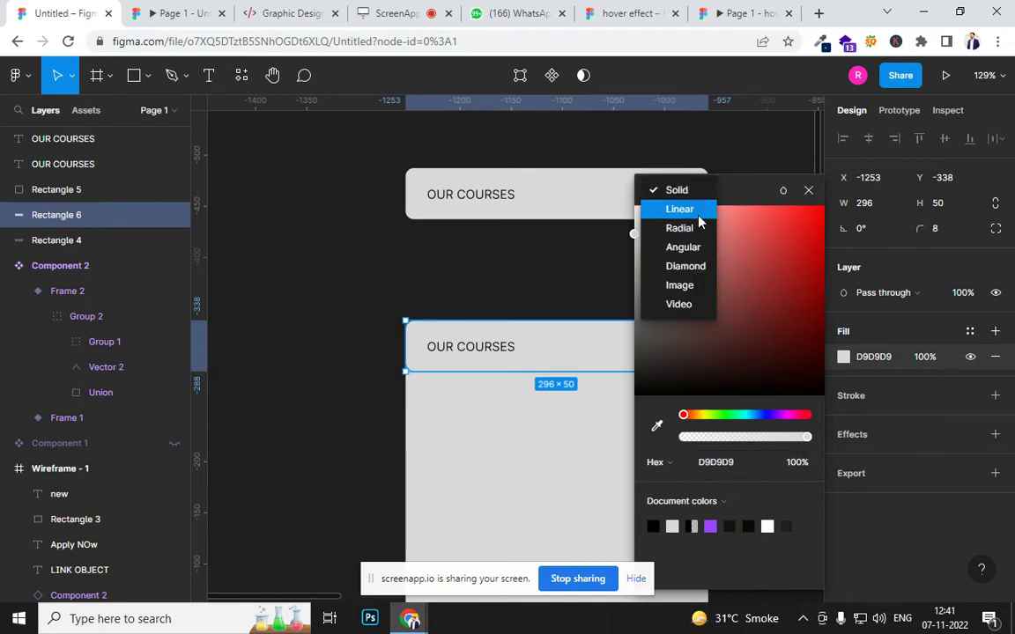
pyautogui.click(691, 210)
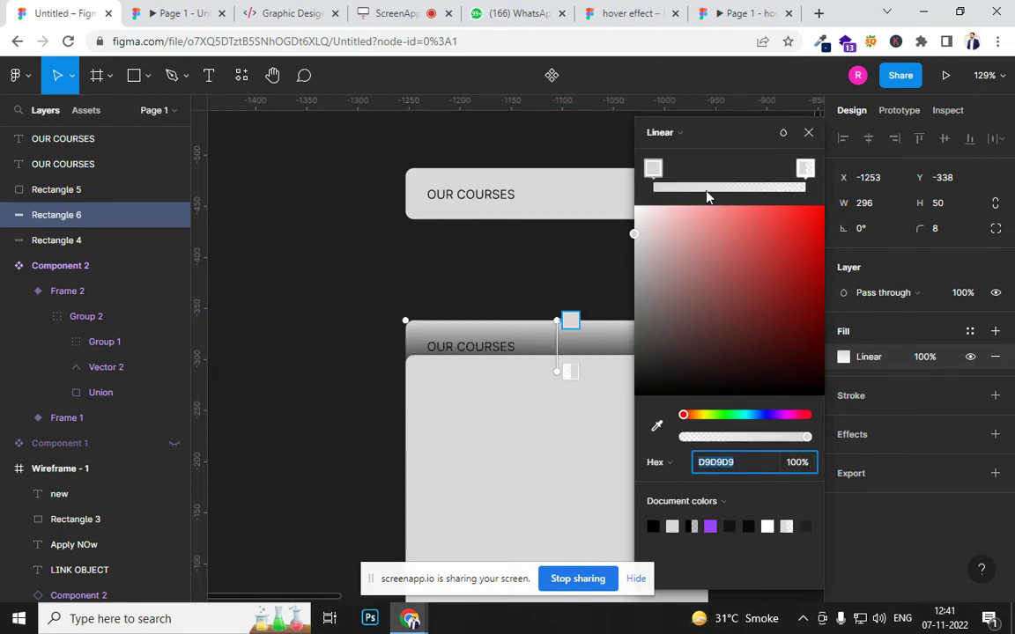
pyautogui.click(653, 167)
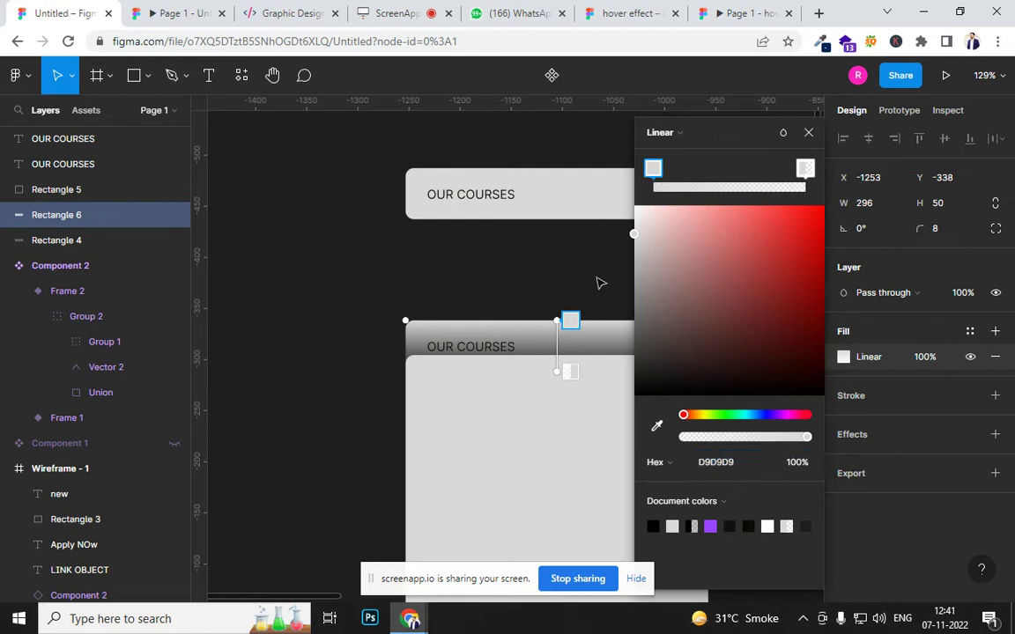
pyautogui.click(809, 132)
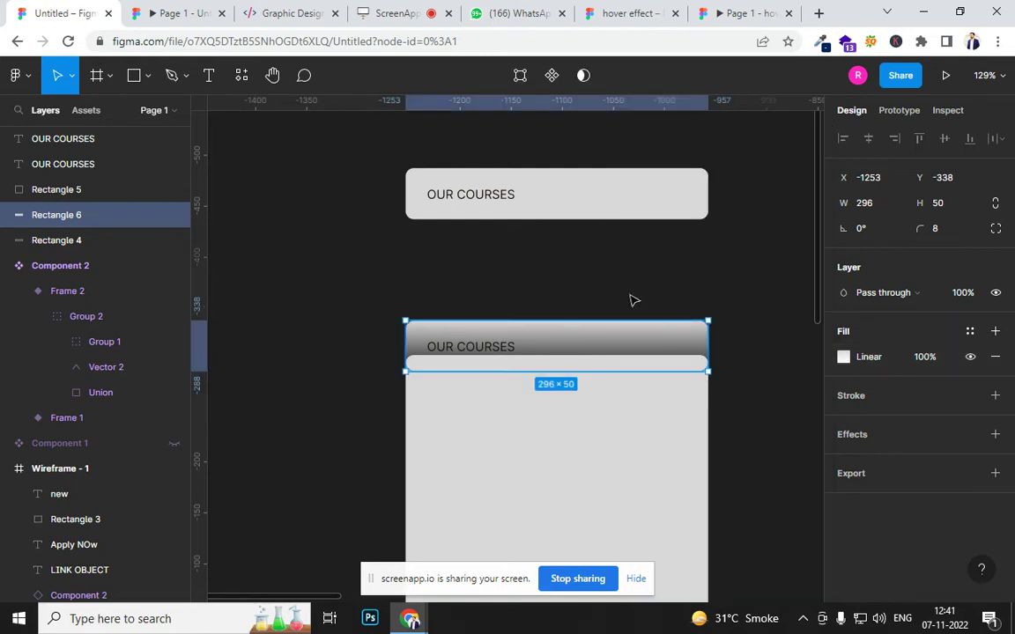
# Bring the gradient header and its OUR COURSES text to the front and send the tall rectangle to the back.
pyautogui.keyDown('shift'); pyautogui.click(497, 350); pyautogui.keyUp('shift')
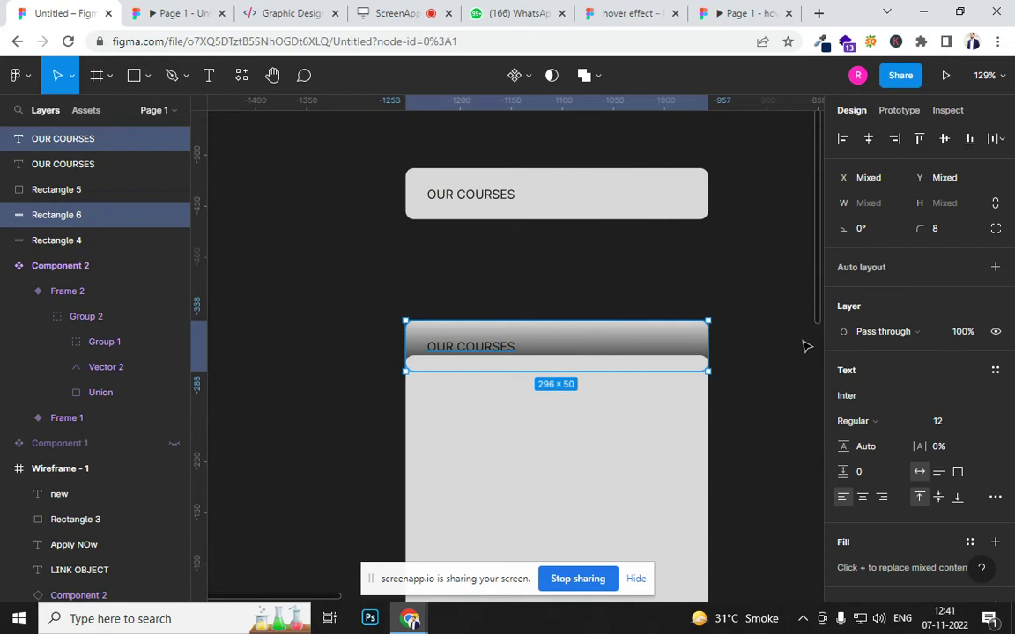
pyautogui.press(']')
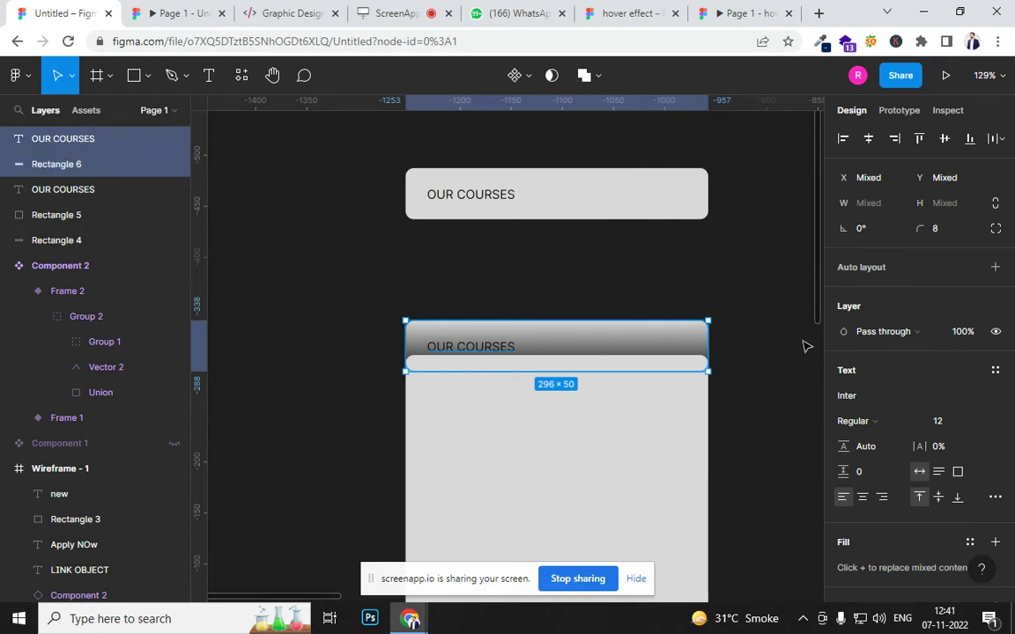
pyautogui.click(680, 439)
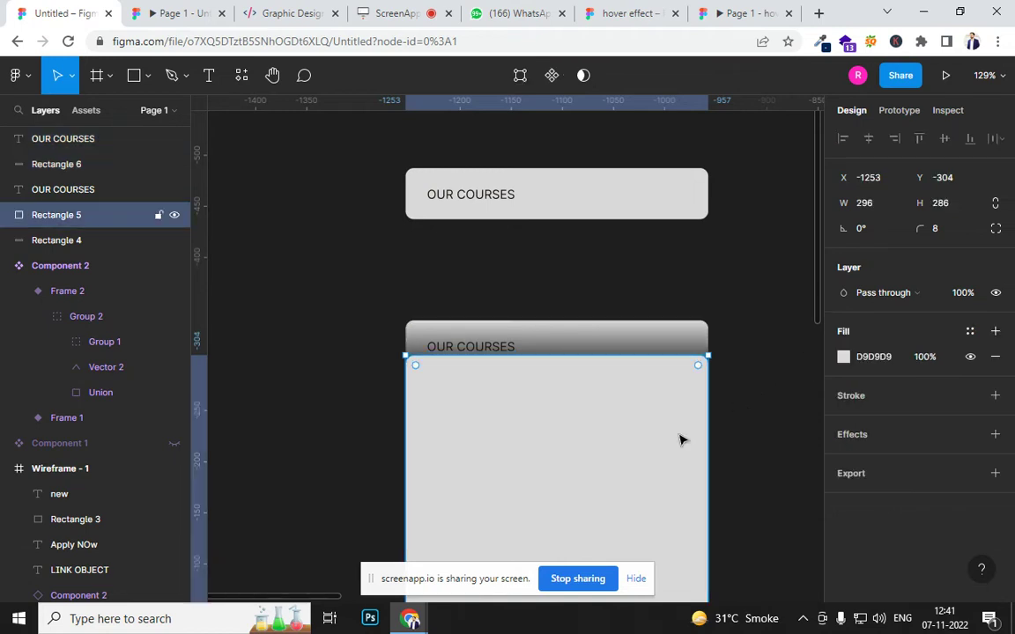
pyautogui.press('[')
# Move the gradient header together with its OUR COURSES text up to about Y -345.
pyautogui.click(548, 344)
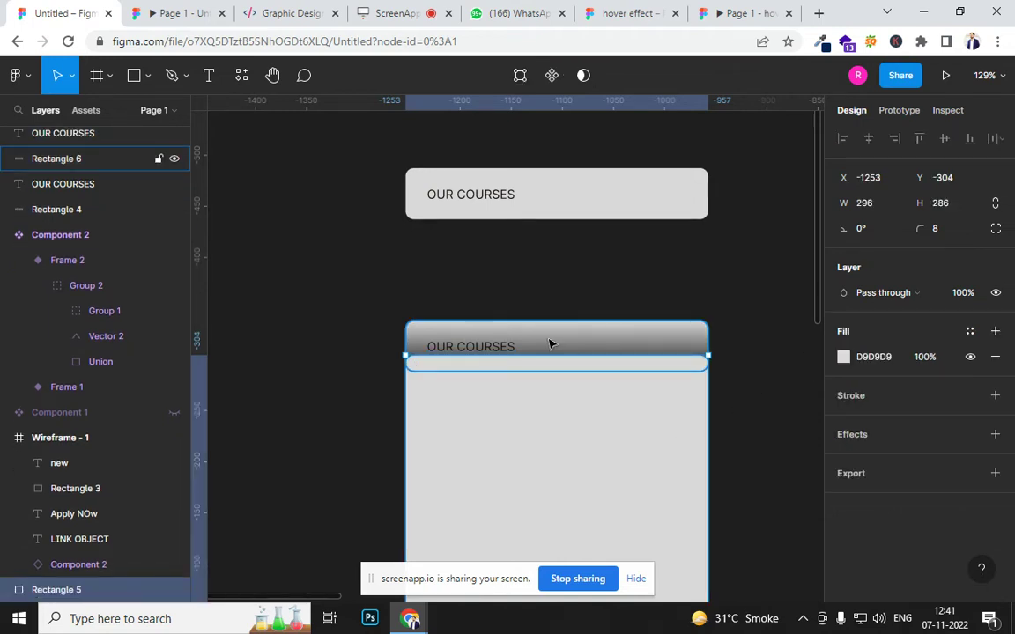
pyautogui.keyDown('shift'); pyautogui.click(489, 351); pyautogui.keyUp('shift')
pyautogui.moveTo(527, 331)
pyautogui.mouseDown()
pyautogui.moveTo(527, 317)
pyautogui.moveTo(522, 345)
pyautogui.mouseUp()
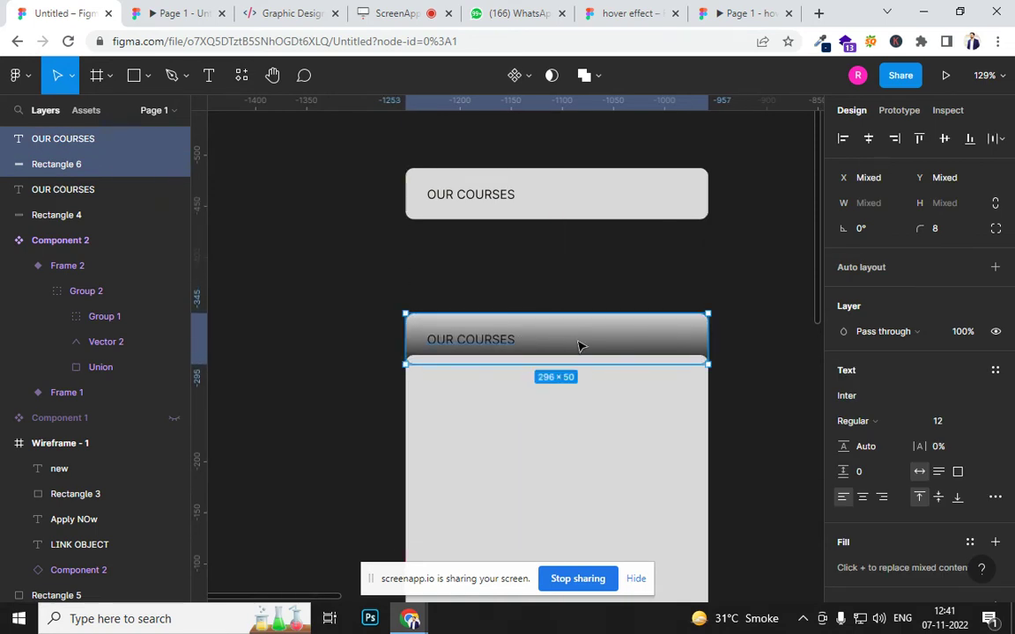
pyautogui.rightClick(573, 345)
pyautogui.moveTo(657, 458)
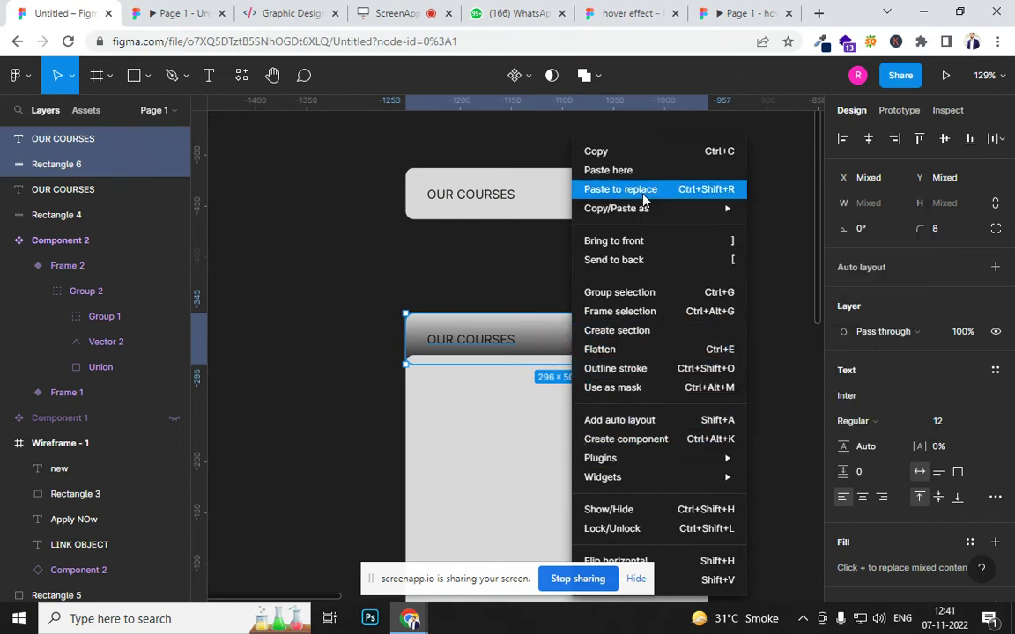
pyautogui.click(380, 301)
pyautogui.click(430, 337)
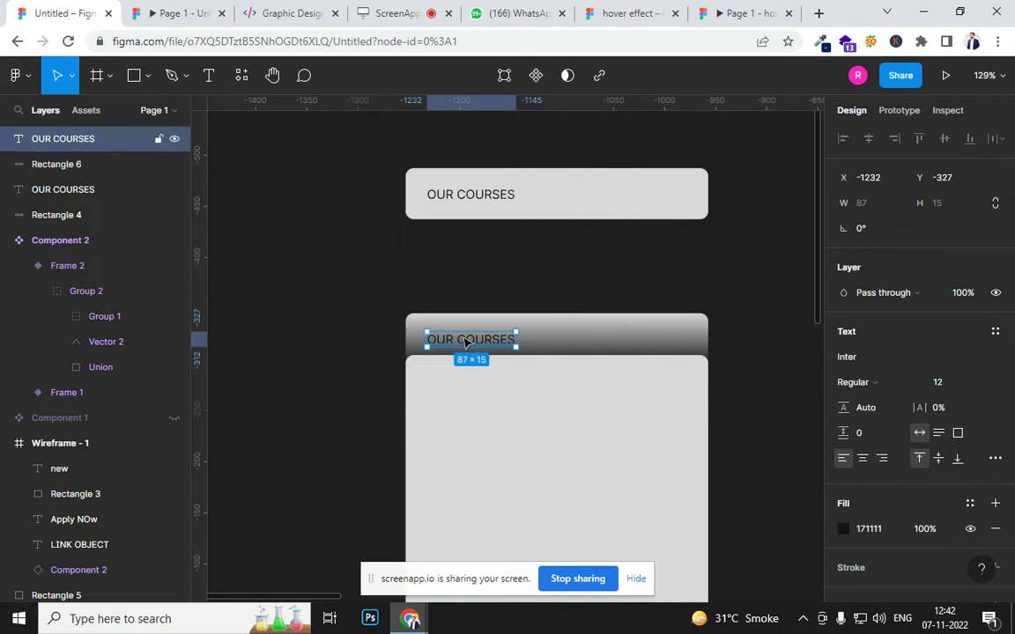
pyautogui.click(481, 301)
pyautogui.click(508, 410)
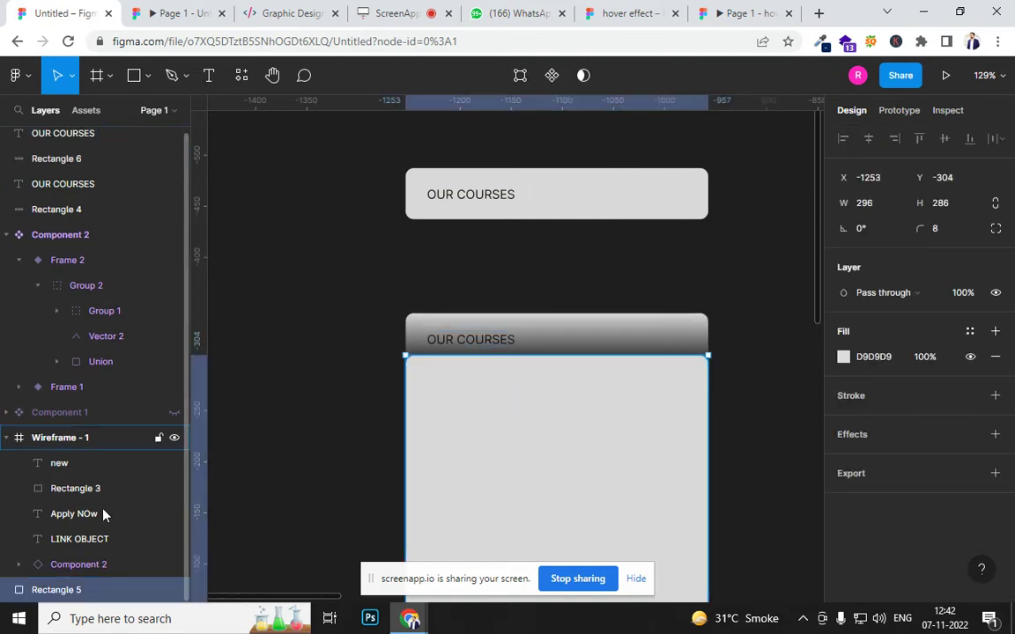
# Reorder the lower OUR COURSES text and gradient header so they sit below Rectangle 5 in the layer order, outside Wireframe - 1.
pyautogui.click(443, 341)
pyautogui.click(411, 324)
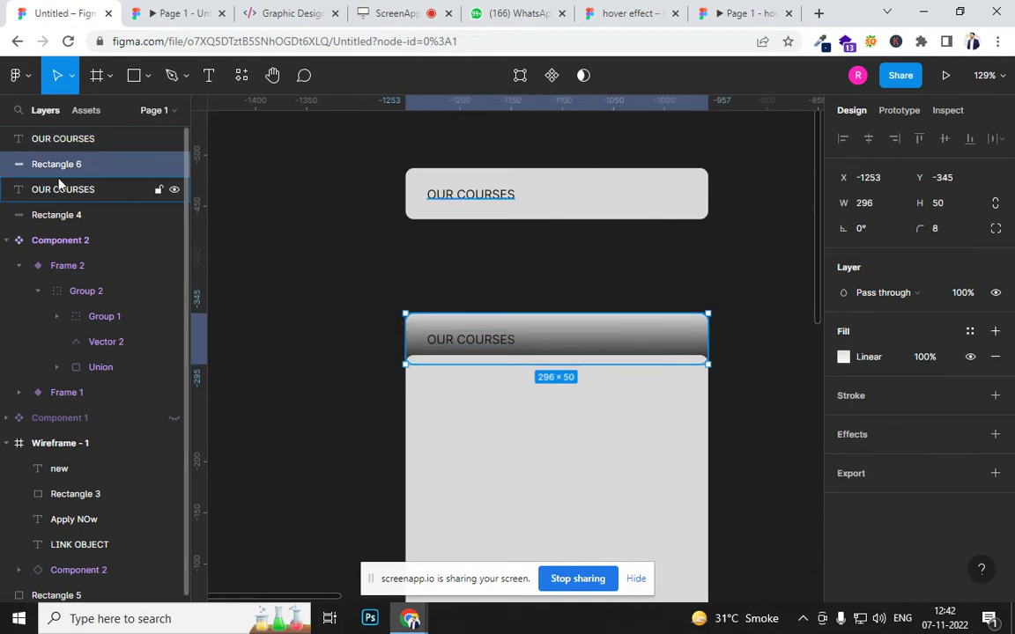
pyautogui.scroll(-1, 84, 212)
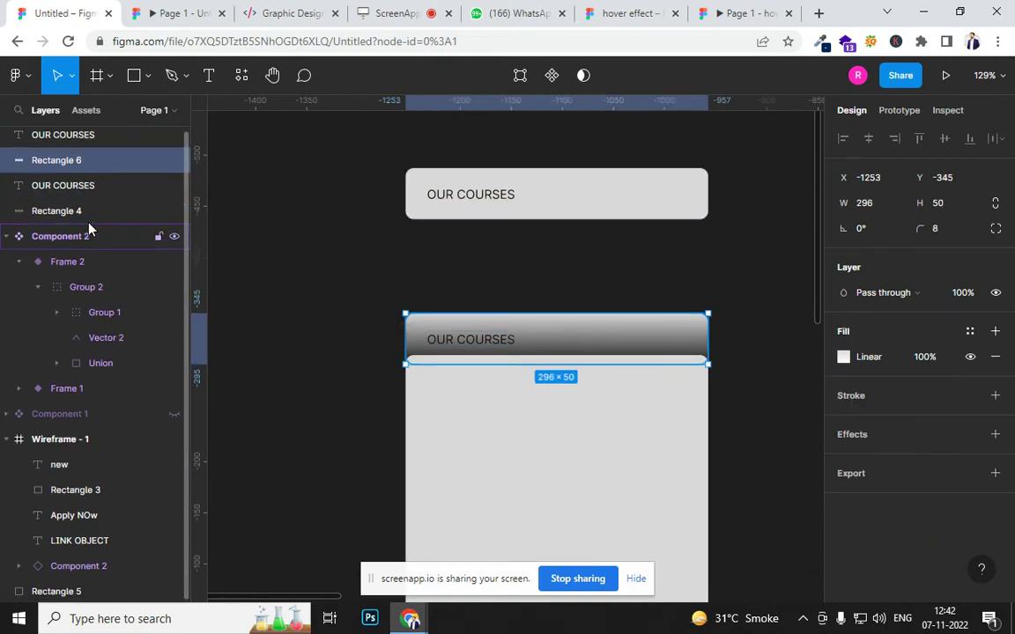
pyautogui.click(66, 139)
pyautogui.keyDown('shift'); pyautogui.click(534, 329); pyautogui.keyUp('shift')
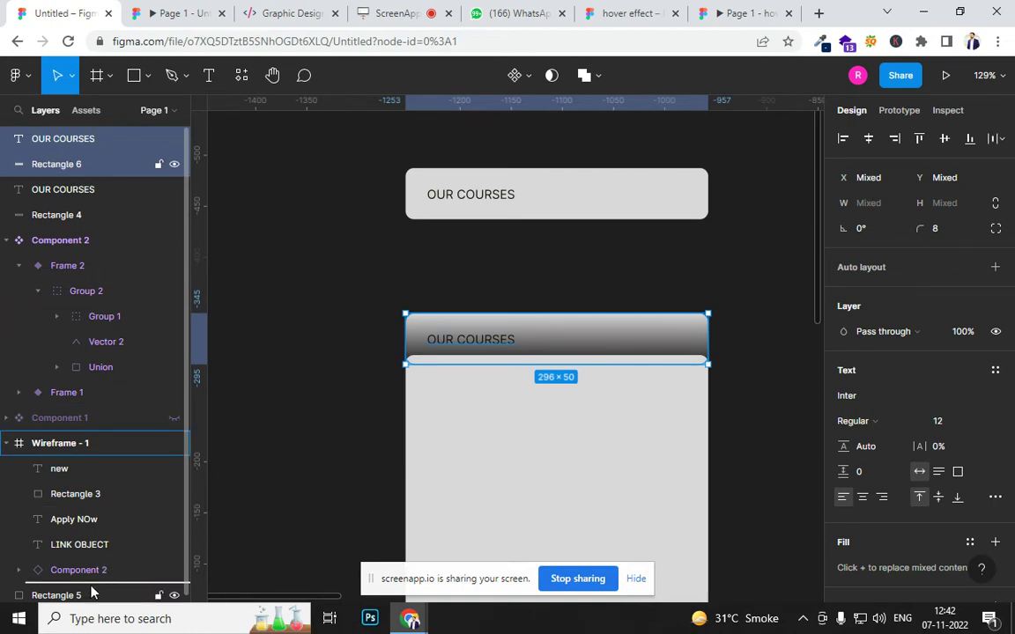
pyautogui.moveTo(92, 593); pyautogui.dragTo(93, 588)
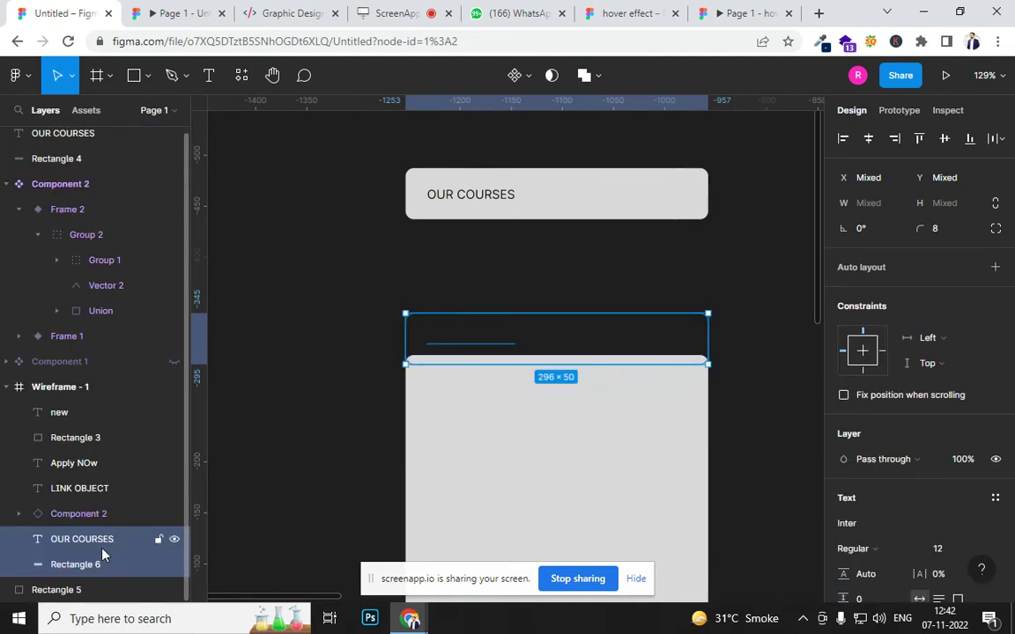
pyautogui.moveTo(75, 597); pyautogui.dragTo(76, 600)
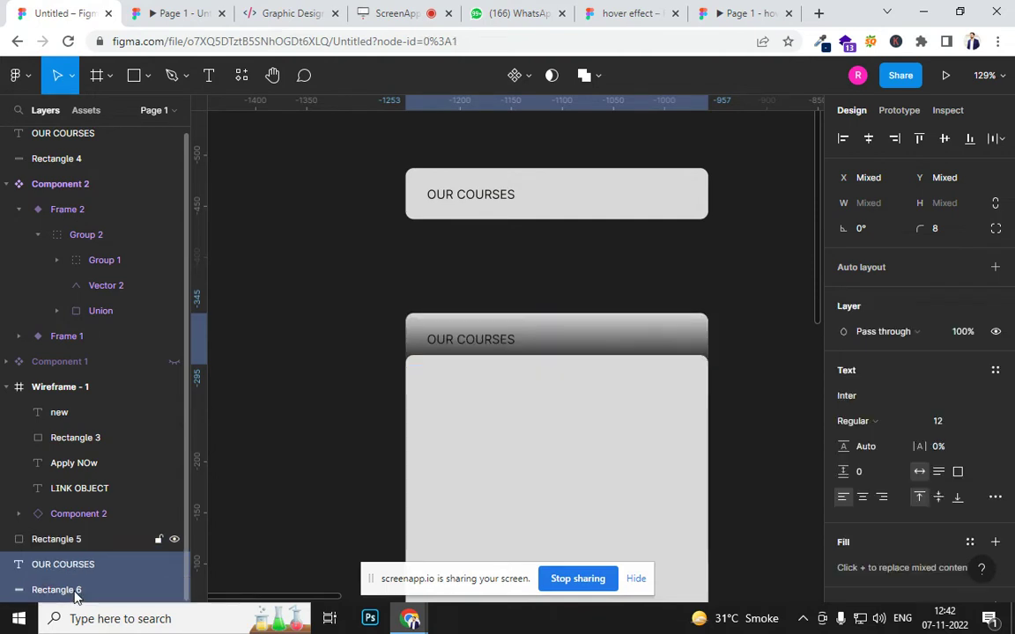
# Send the tall rectangle backward until it lies beneath the gradient header and its text in the layer order.
pyautogui.click(410, 397)
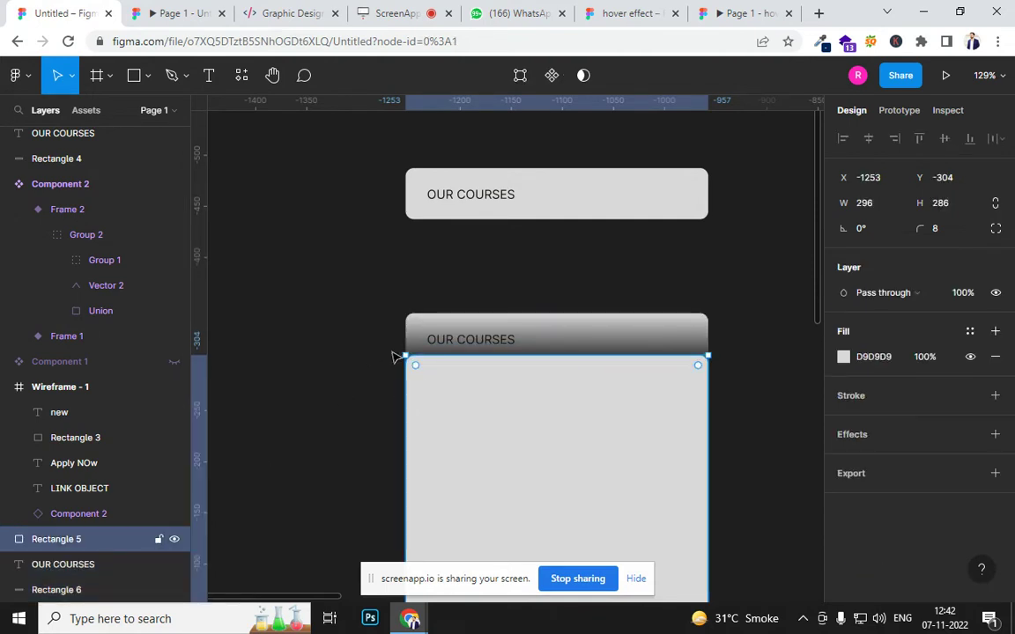
pyautogui.hotkey('ctrl', '[')
pyautogui.hotkey('ctrl', '[')
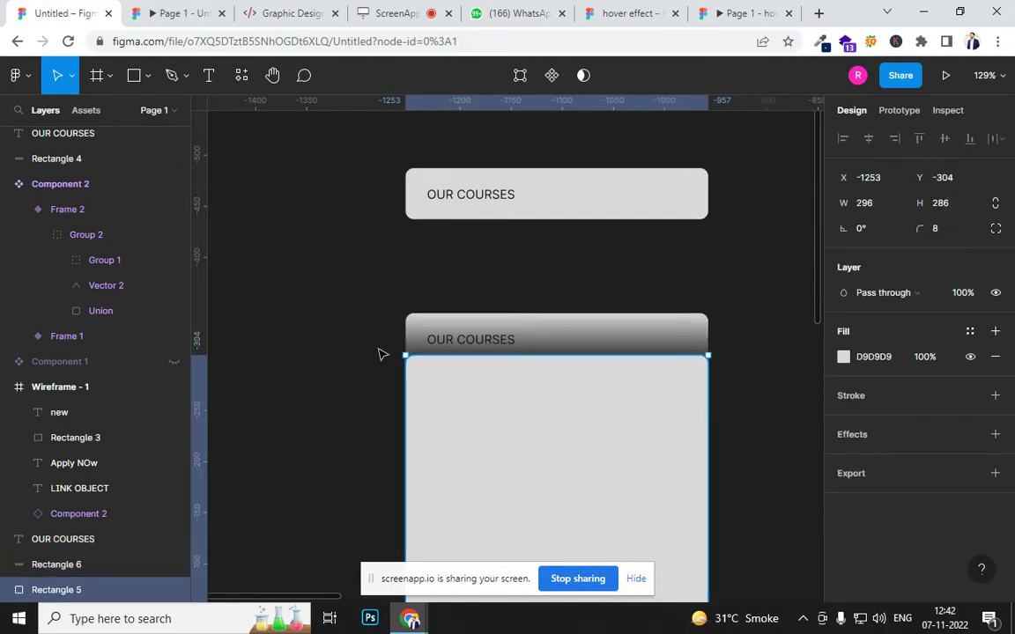
pyautogui.click(361, 368)
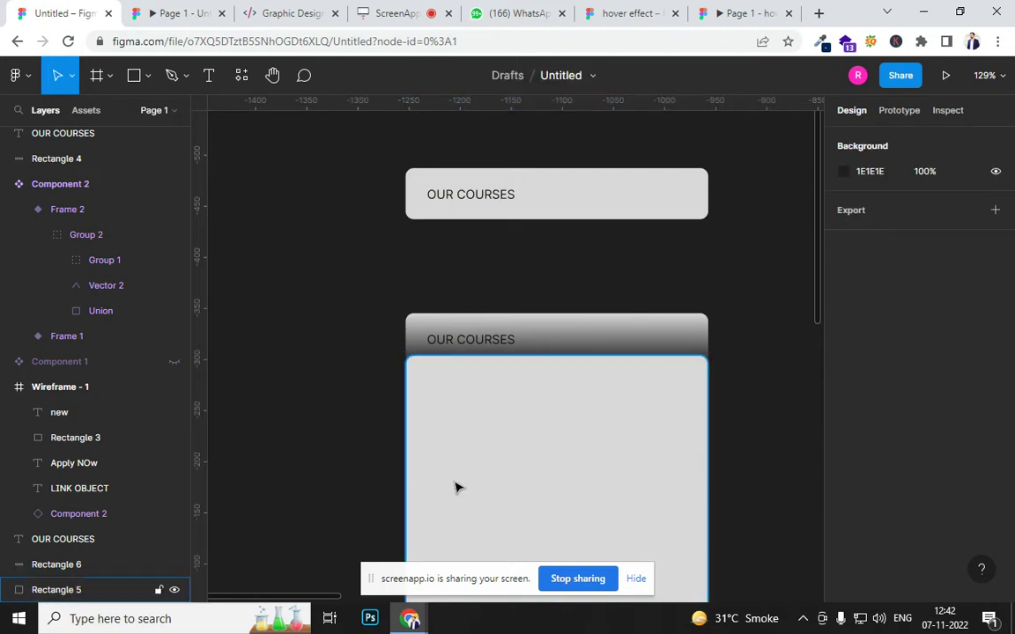
# Wrap the upper OUR COURSES text and its rectangle together in a frame.
pyautogui.moveTo(297, 380); pyautogui.dragTo(260, 265)
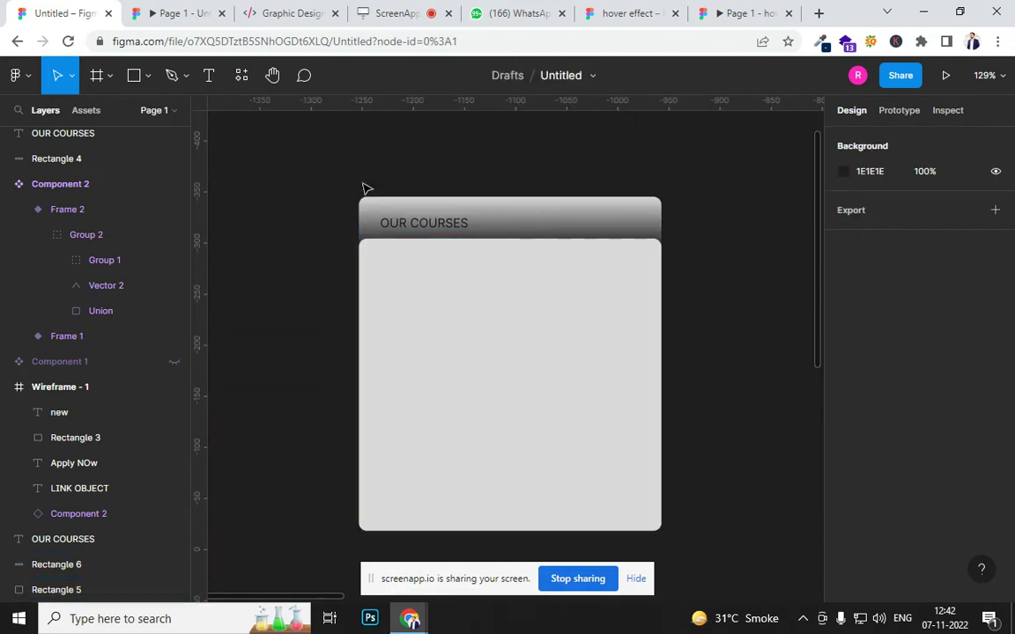
pyautogui.scroll(-3, 428, 226)
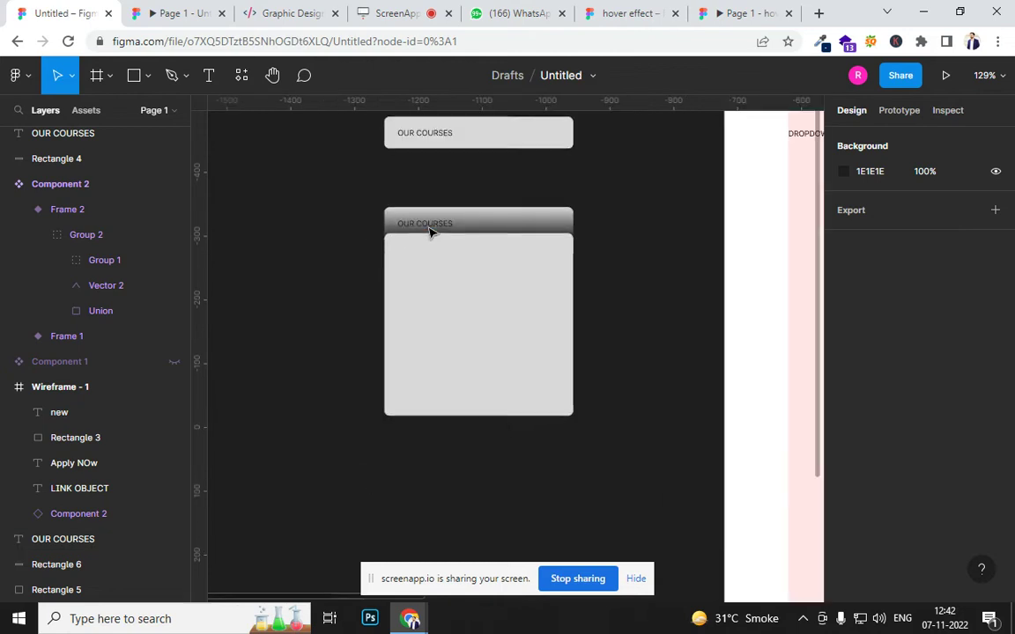
pyautogui.click(434, 277)
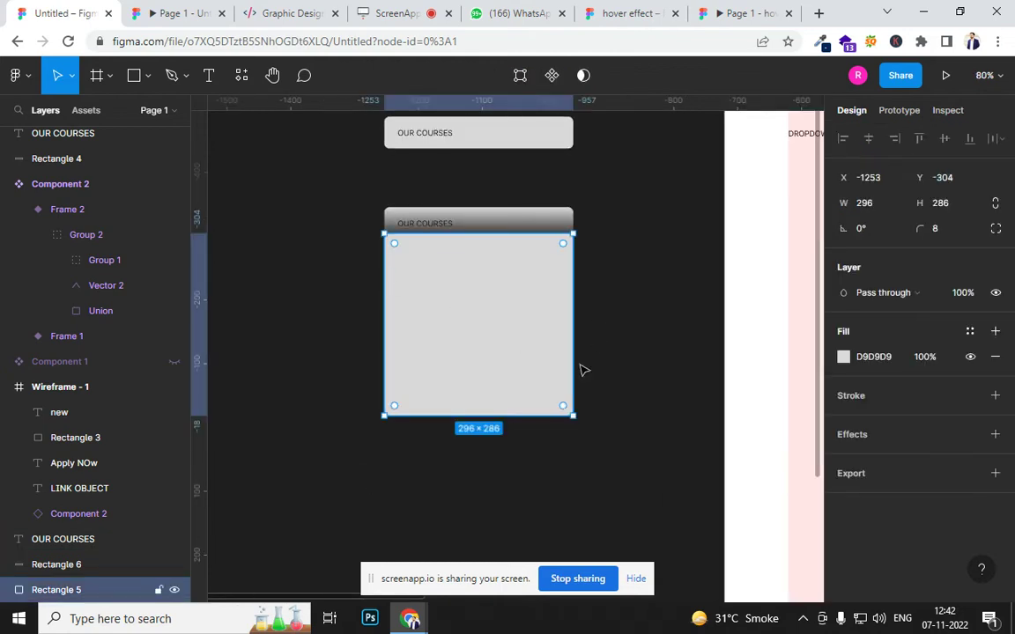
pyautogui.scroll(2, 460, 272)
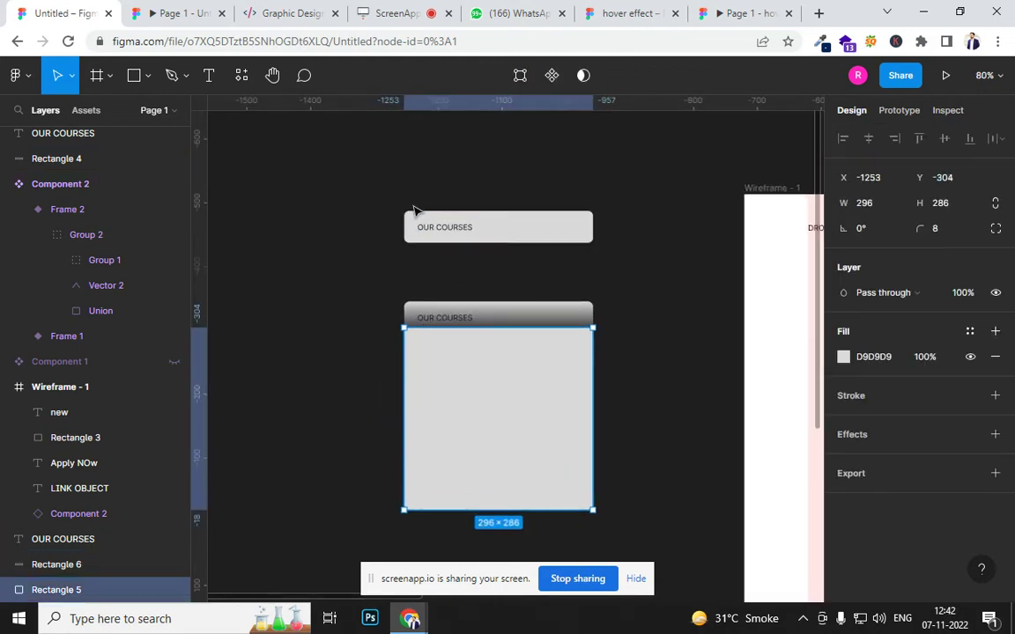
pyautogui.moveTo(372, 204); pyautogui.dragTo(619, 282)
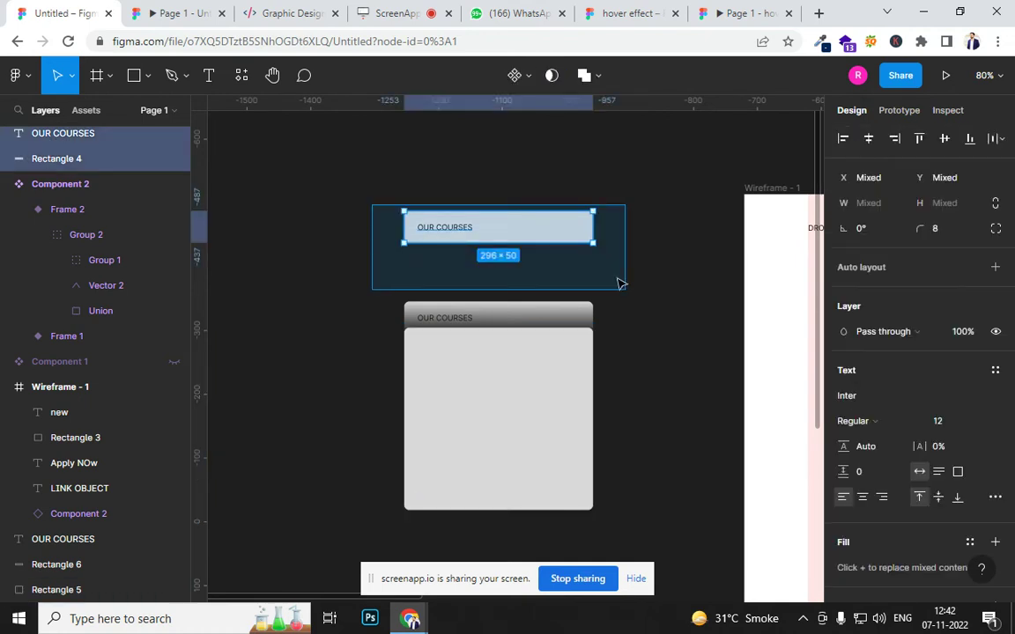
pyautogui.rightClick(564, 236)
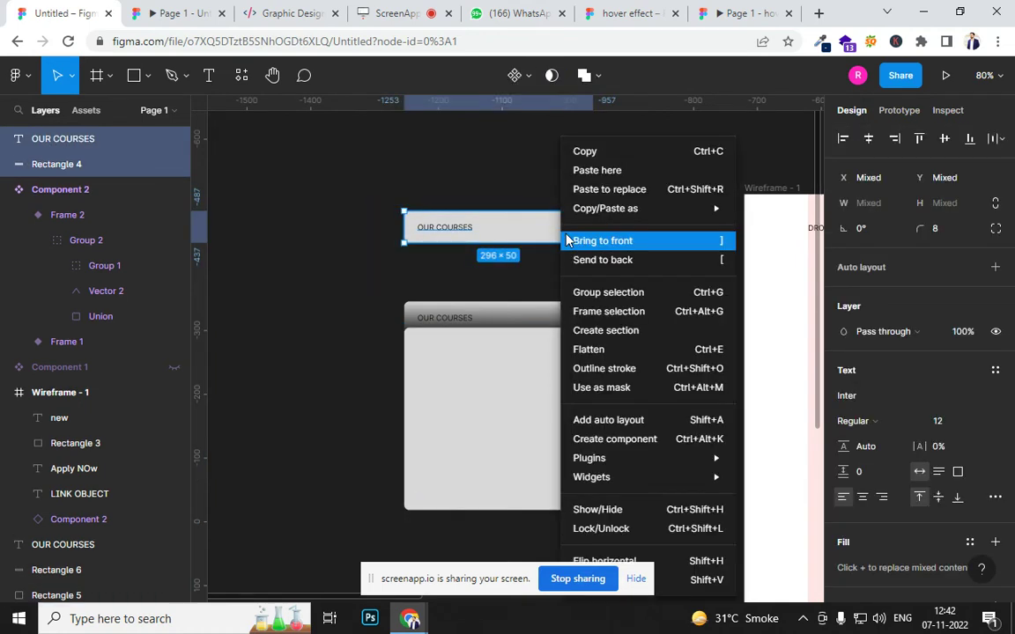
pyautogui.click(640, 312)
# Wrap the lower OUR COURSES text, gradient header and tall rectangle together in a frame.
pyautogui.moveTo(351, 289); pyautogui.dragTo(617, 507)
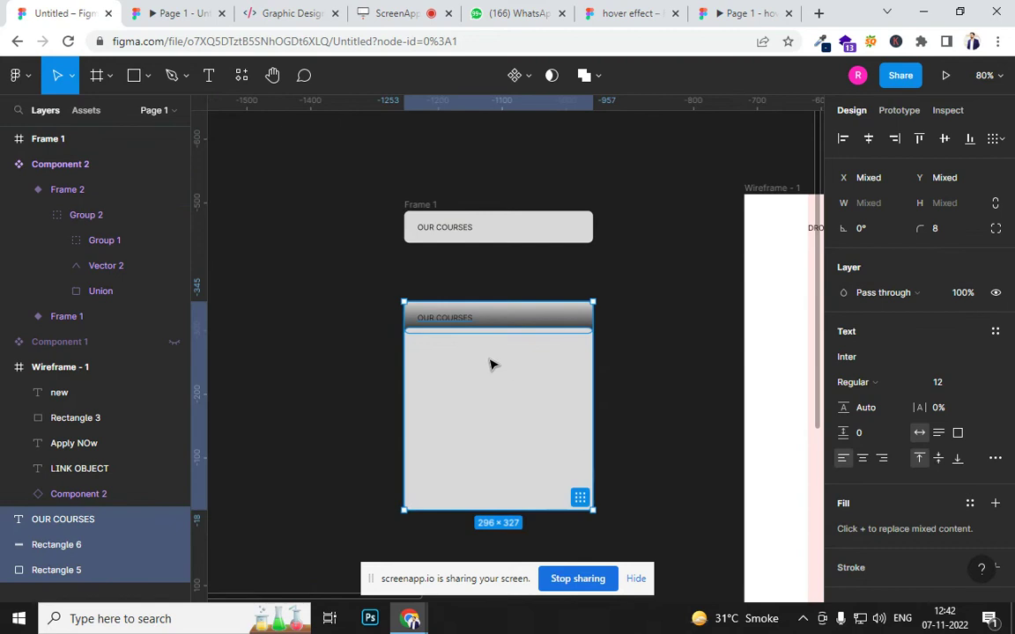
pyautogui.rightClick(490, 363)
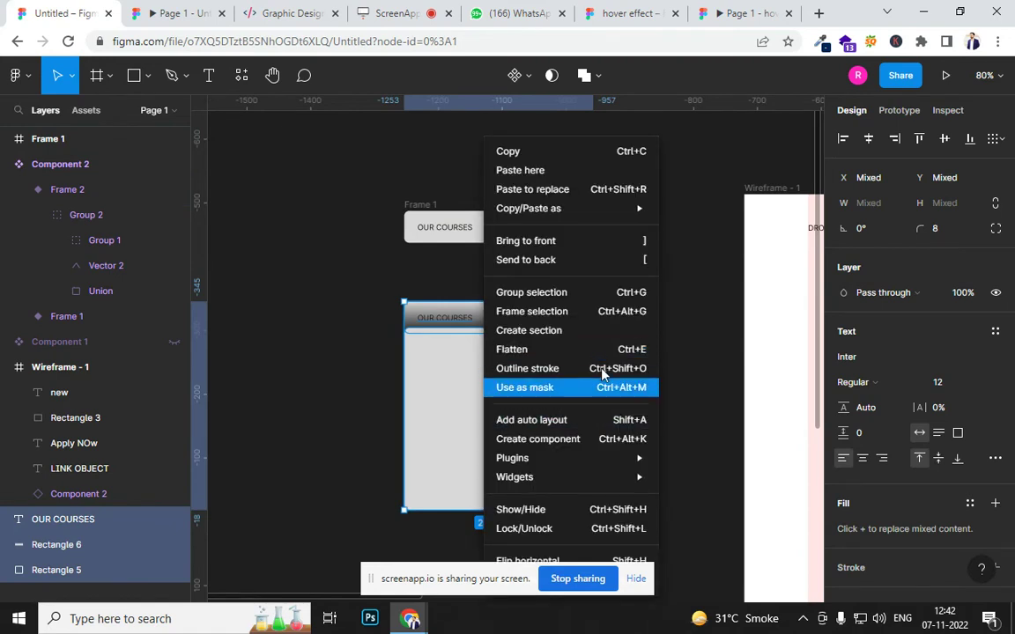
pyautogui.click(571, 313)
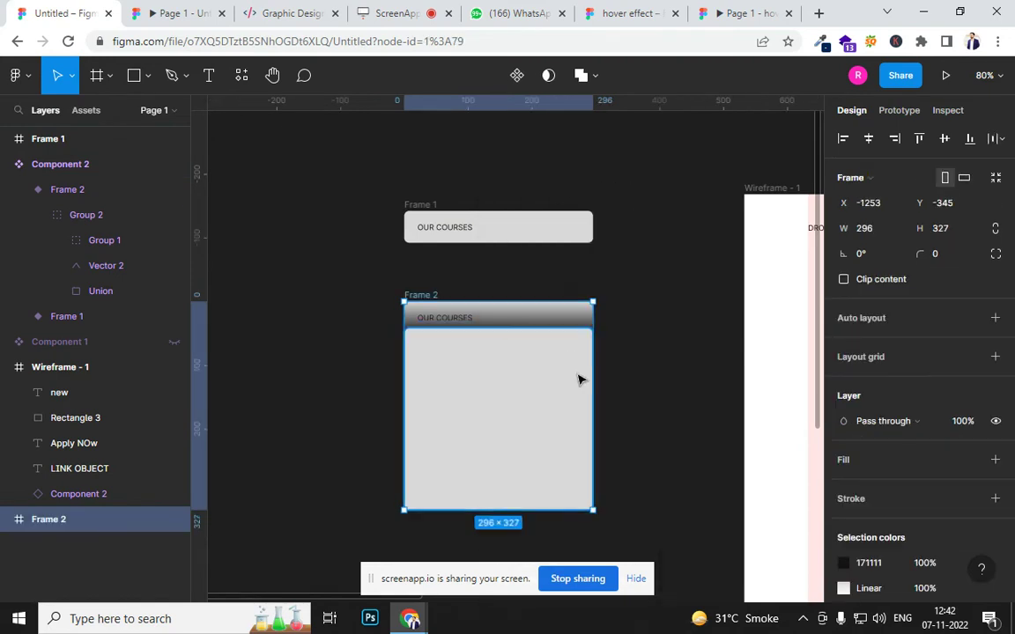
# Turn the collapsed OUR COURSES frame and the expanded frame below it into two separate components.
pyautogui.click(405, 206)
pyautogui.moveTo(386, 183); pyautogui.dragTo(646, 268)
pyautogui.hotkey('ctrl', 'alt', 'k')
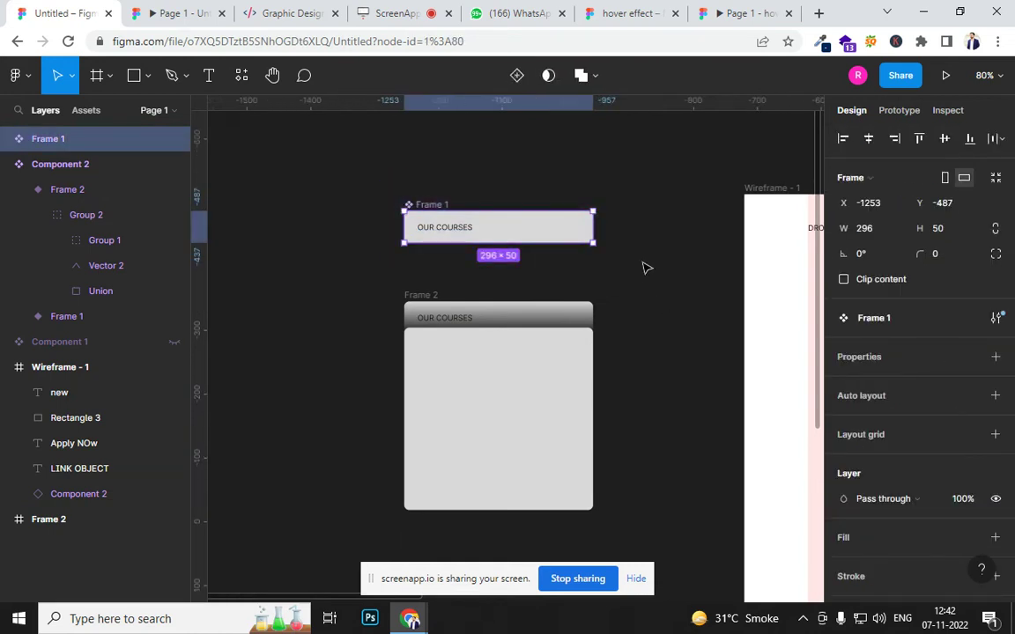
pyautogui.moveTo(356, 276); pyautogui.dragTo(620, 541)
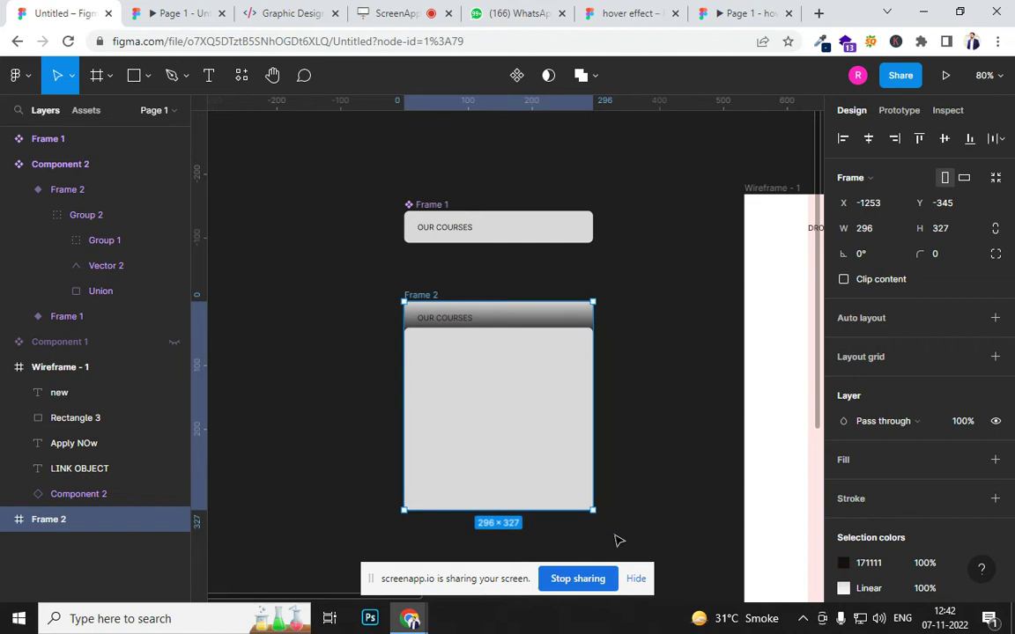
pyautogui.hotkey('ctrl', 'alt', 'k')
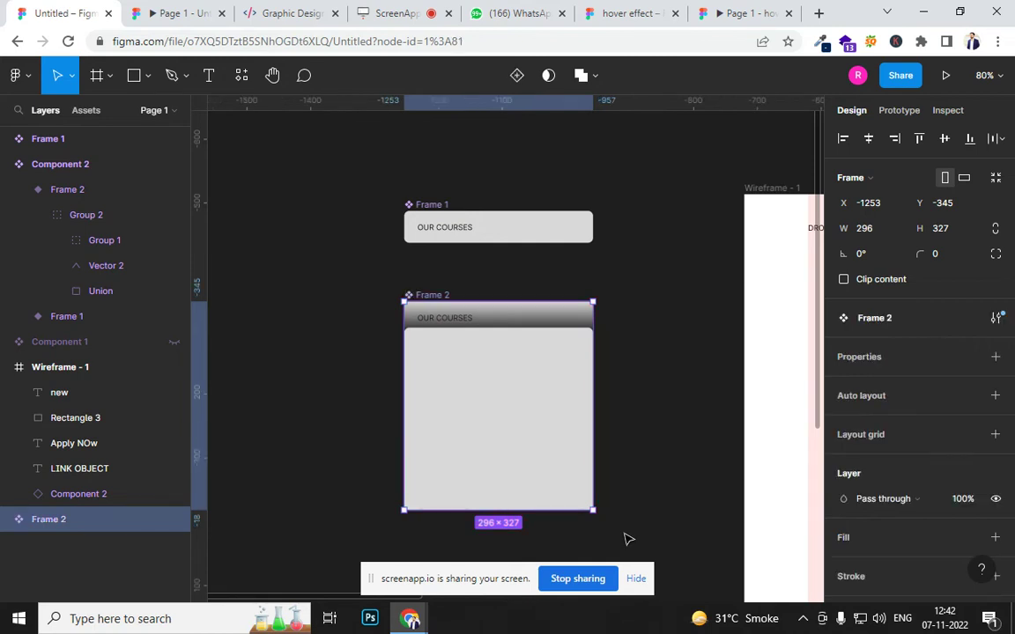
# Add on-click prototype connections that navigate from Frame 1 to Frame 2 and from Frame 2 back to Frame 1.
pyautogui.keyDown('shift'); pyautogui.click(473, 218); pyautogui.keyUp('shift')
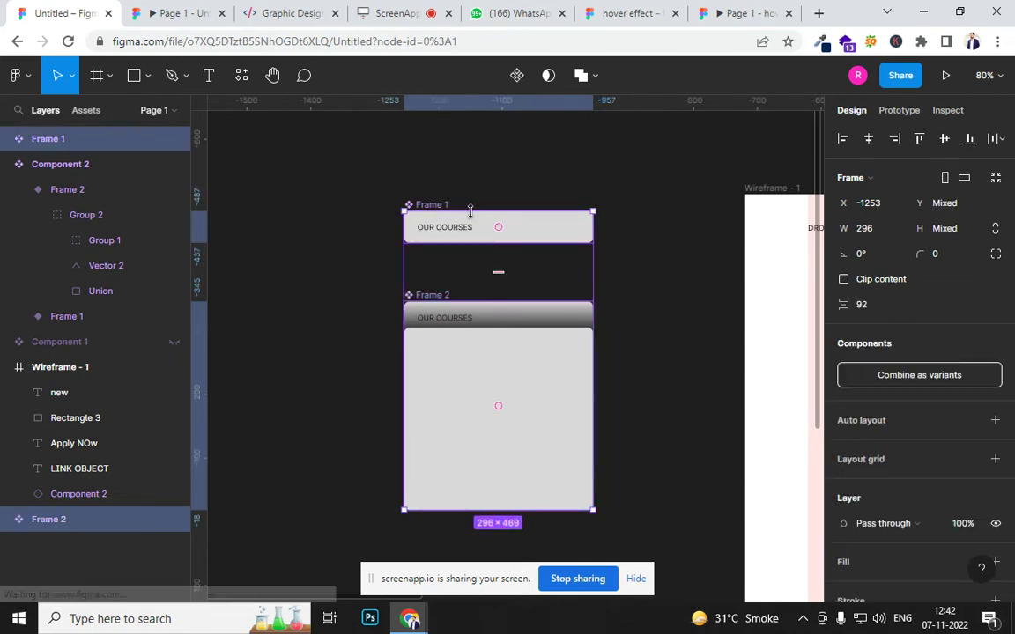
pyautogui.click(900, 111)
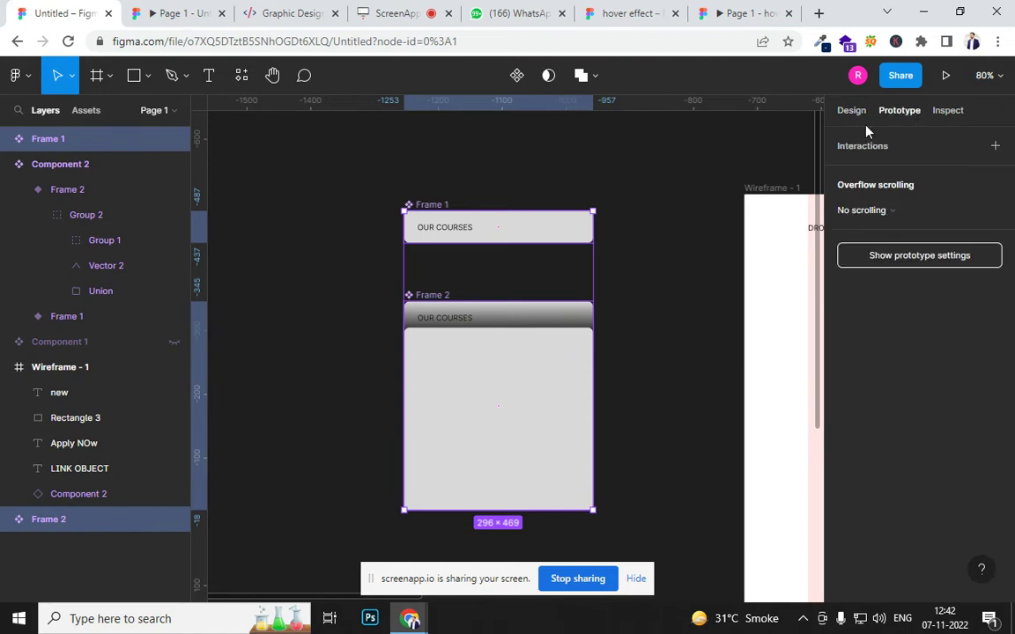
pyautogui.moveTo(500, 229); pyautogui.dragTo(496, 297)
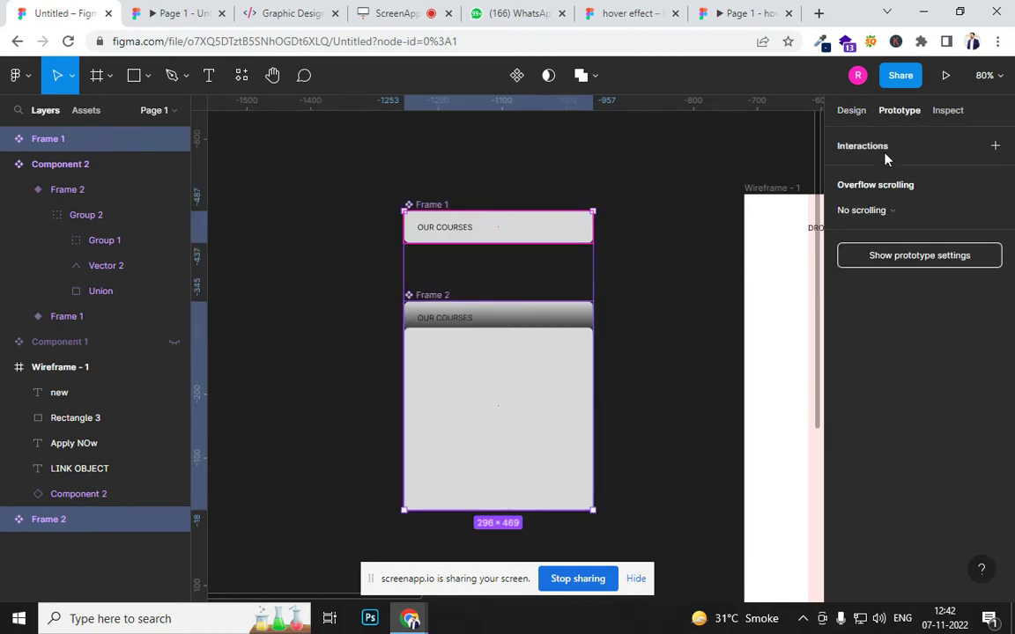
pyautogui.click(589, 297)
pyautogui.click(543, 241)
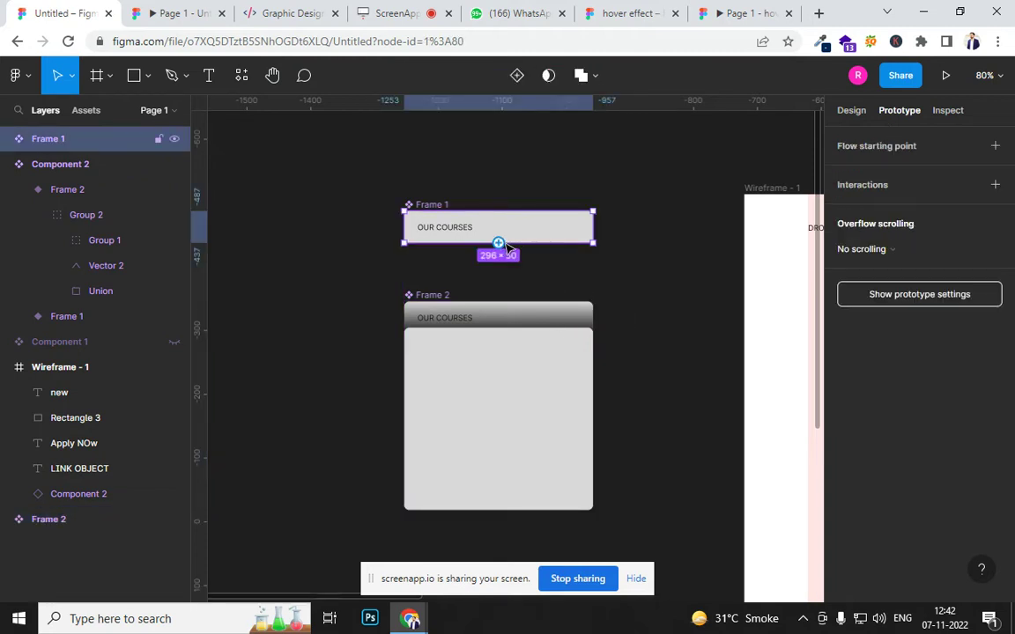
pyautogui.moveTo(498, 243); pyautogui.dragTo(494, 335)
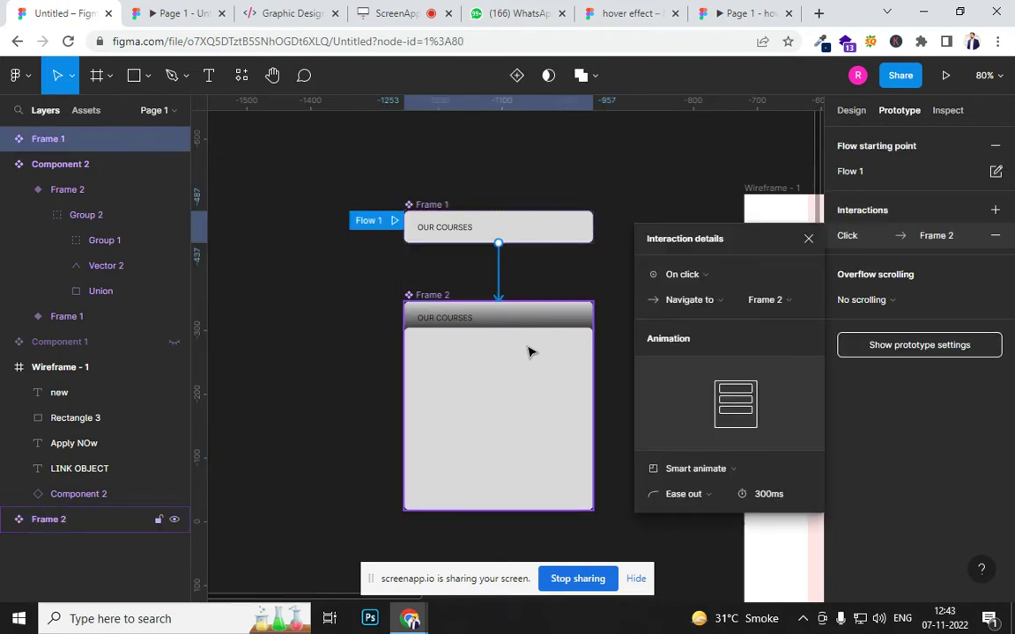
pyautogui.click(528, 352)
pyautogui.moveTo(516, 254); pyautogui.dragTo(511, 240)
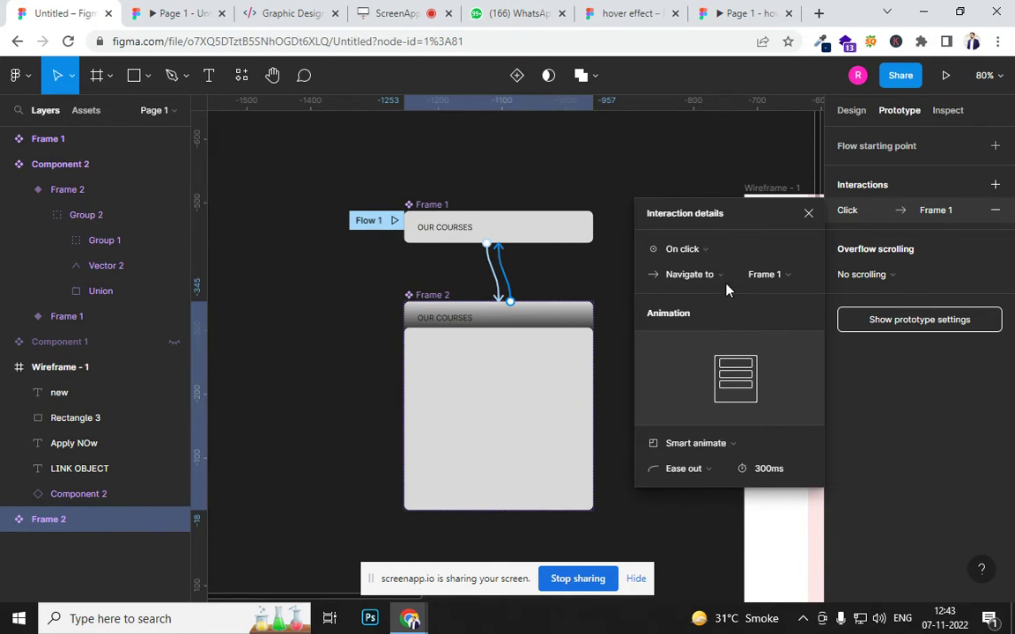
# Combine the collapsed and expanded OUR COURSES components as variants of one component set.
pyautogui.moveTo(394, 157); pyautogui.dragTo(548, 450)
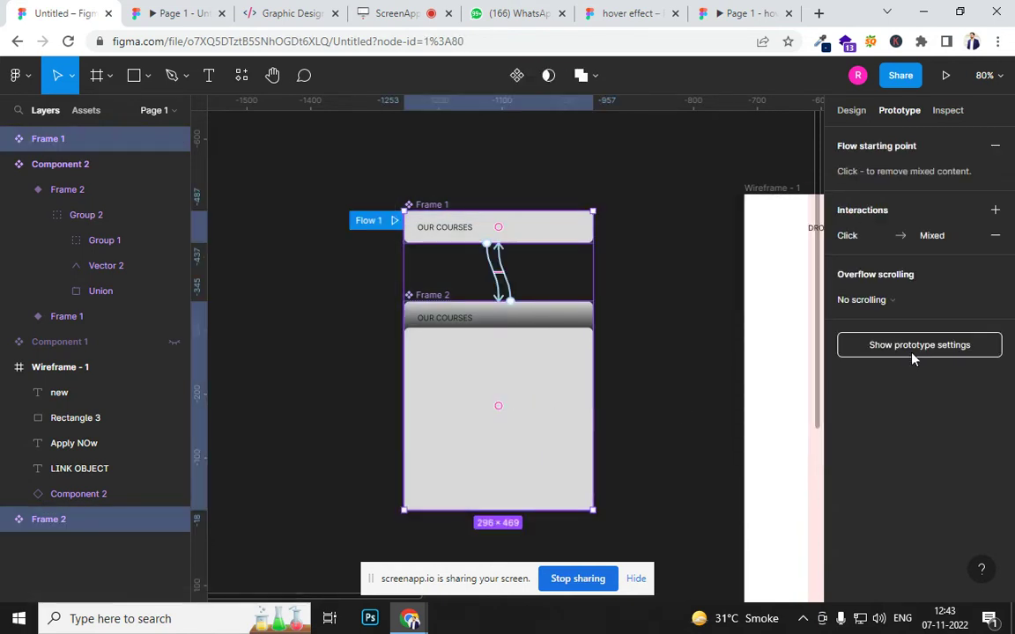
pyautogui.click(851, 110)
pyautogui.click(911, 375)
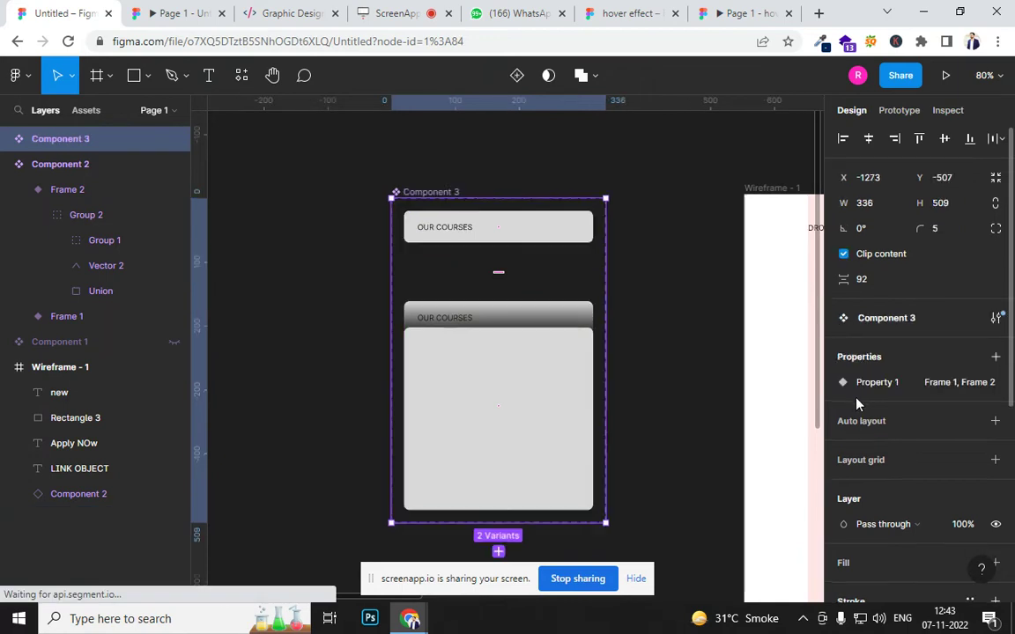
# Place an instance of the OUR COURSES component on Wireframe - 1 at about X 103, Y 184, below DROPDOWN.
pyautogui.click(88, 112)
pyautogui.moveTo(84, 290); pyautogui.dragTo(752, 312)
pyautogui.moveTo(661, 315); pyautogui.dragTo(353, 287)
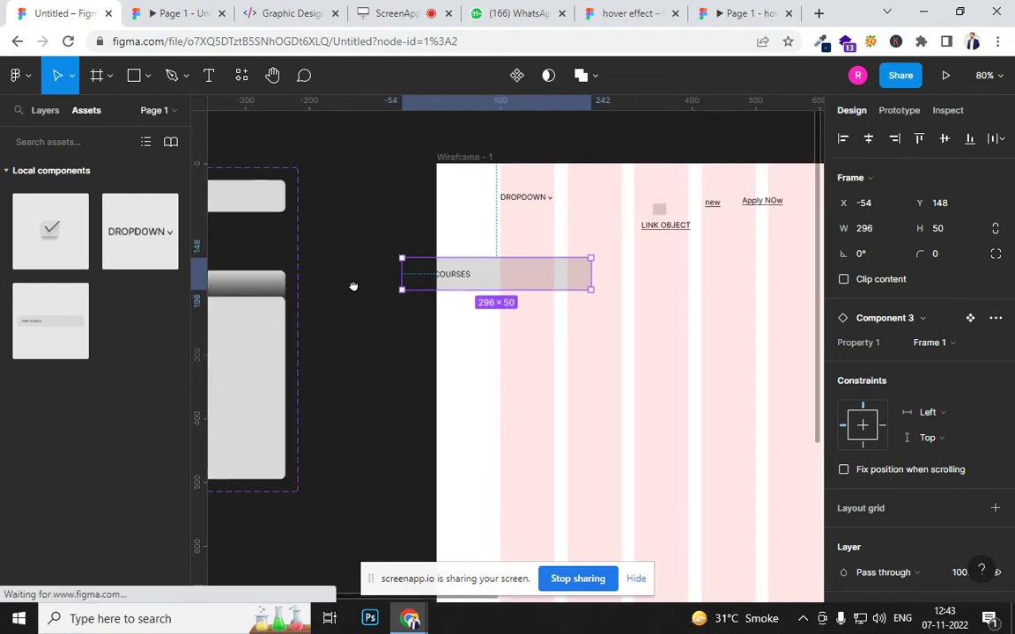
pyautogui.moveTo(469, 270); pyautogui.dragTo(577, 302)
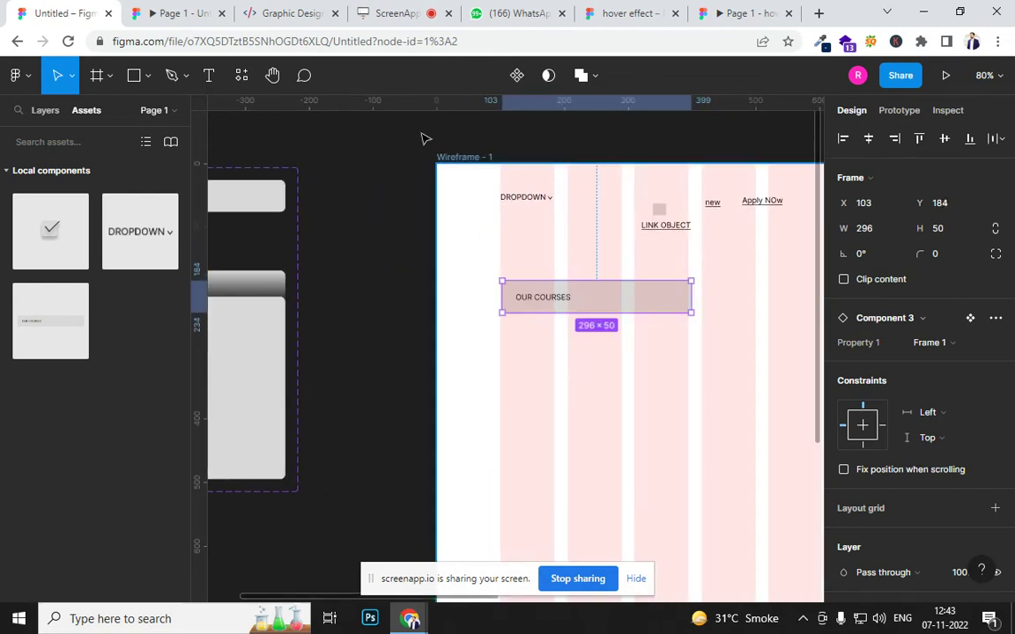
# Test expanding and collapsing the OUR COURSES box in the Page 1 prototype preview.
pyautogui.click(182, 13)
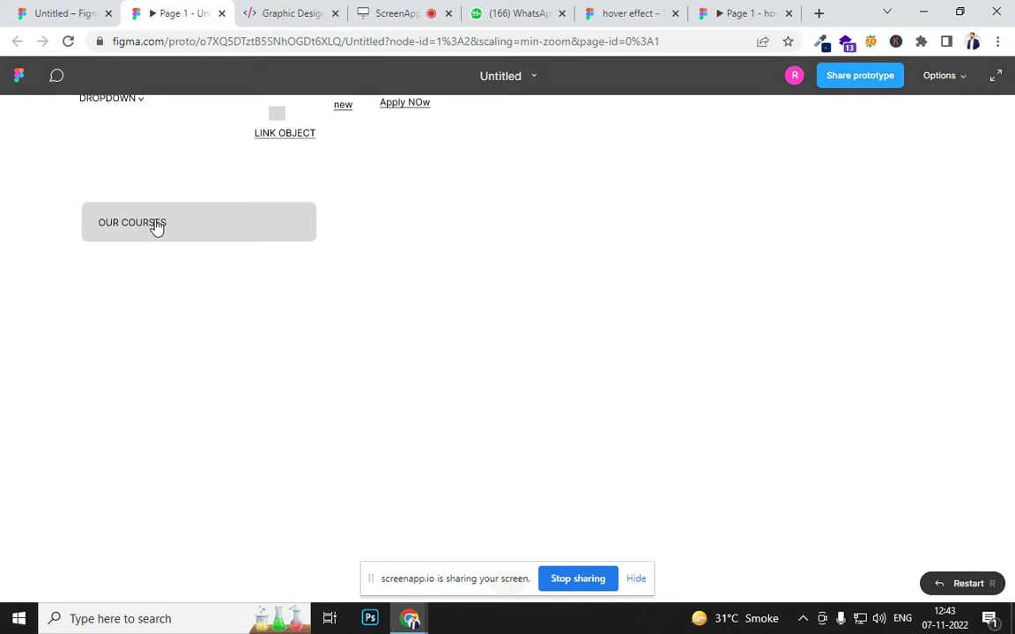
pyautogui.moveTo(154, 225)
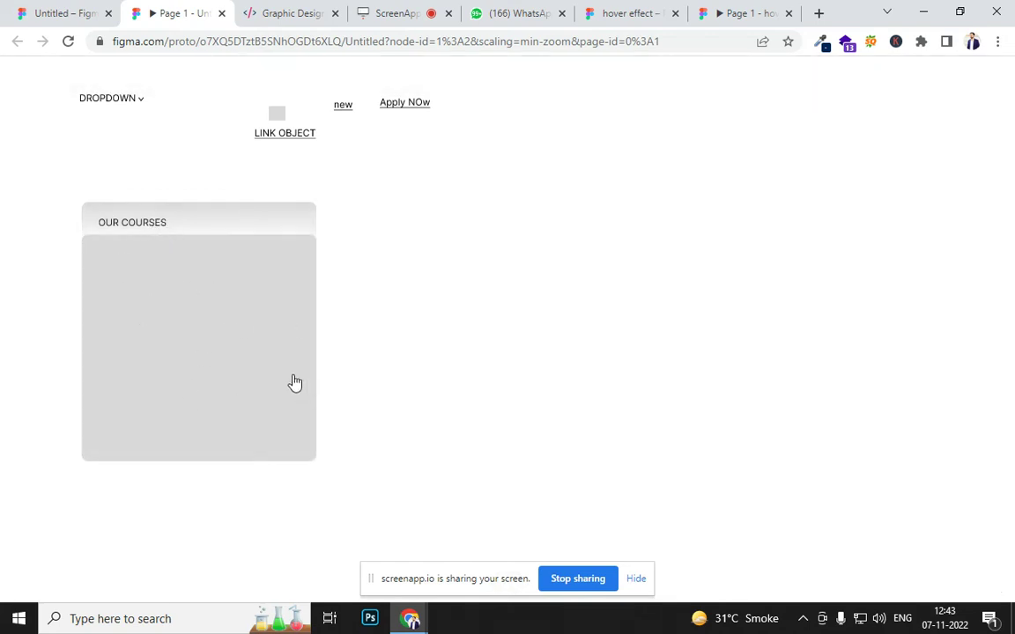
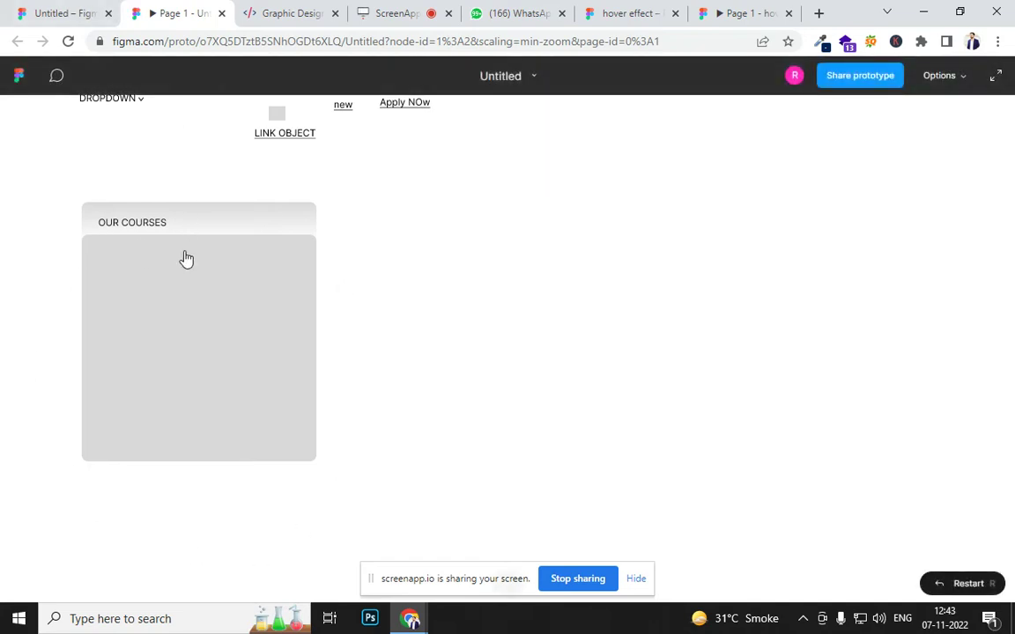
pyautogui.click(181, 225)
pyautogui.click(181, 226)
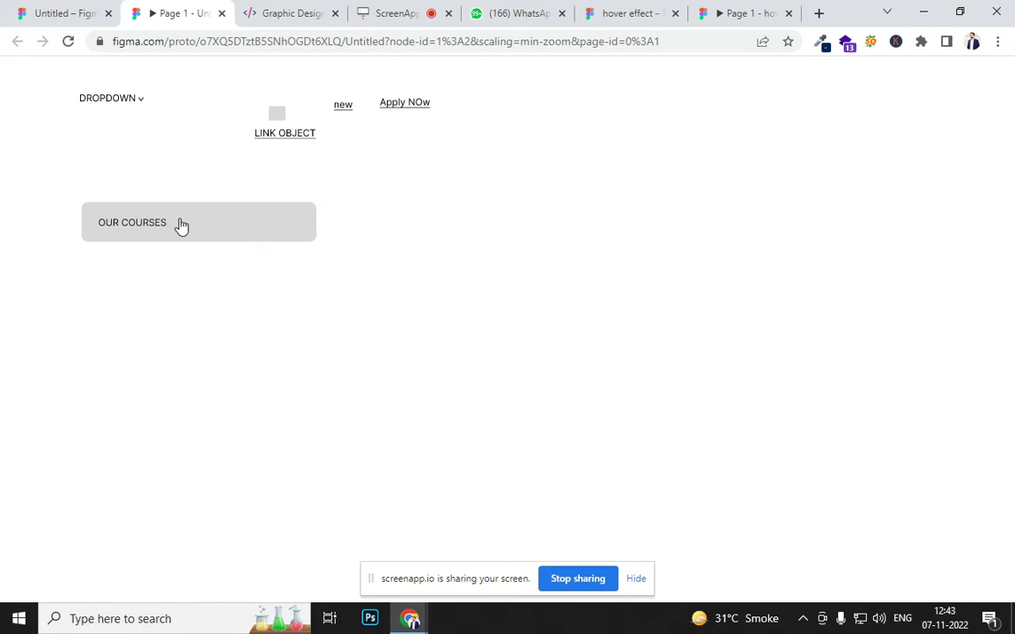
# Return to the Untitled design file and inspect the collapsed and expanded variants of Component 3.
pyautogui.click(51, 12)
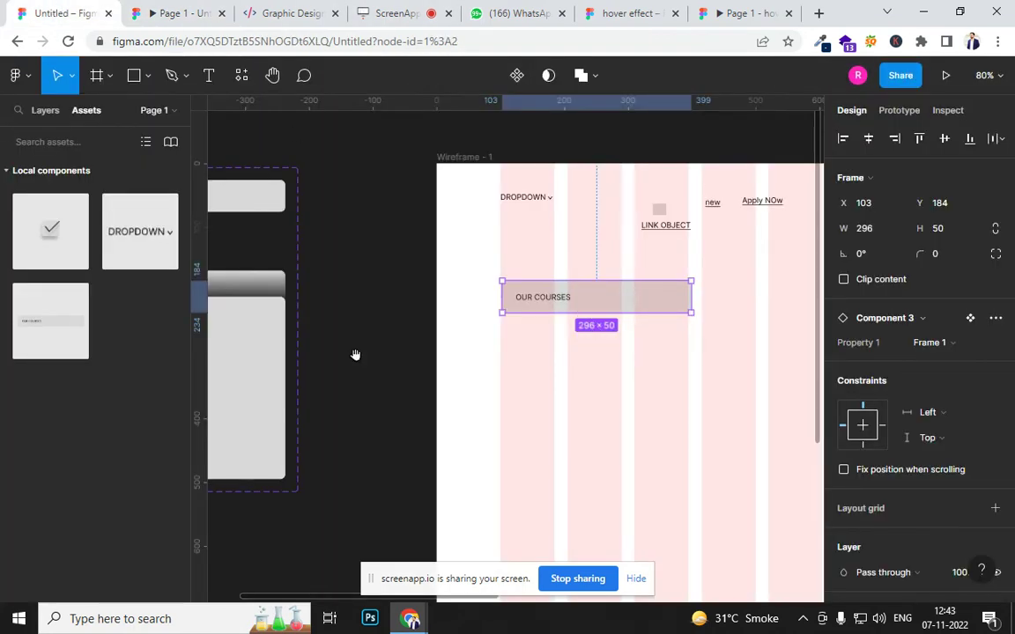
pyautogui.moveTo(355, 354); pyautogui.dragTo(689, 349)
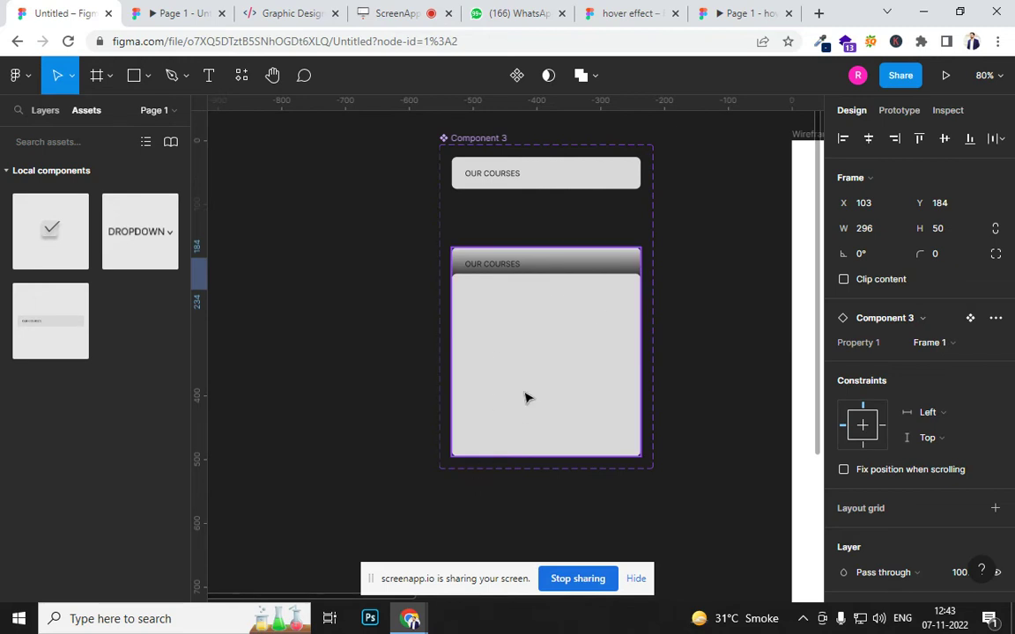
pyautogui.click(521, 181)
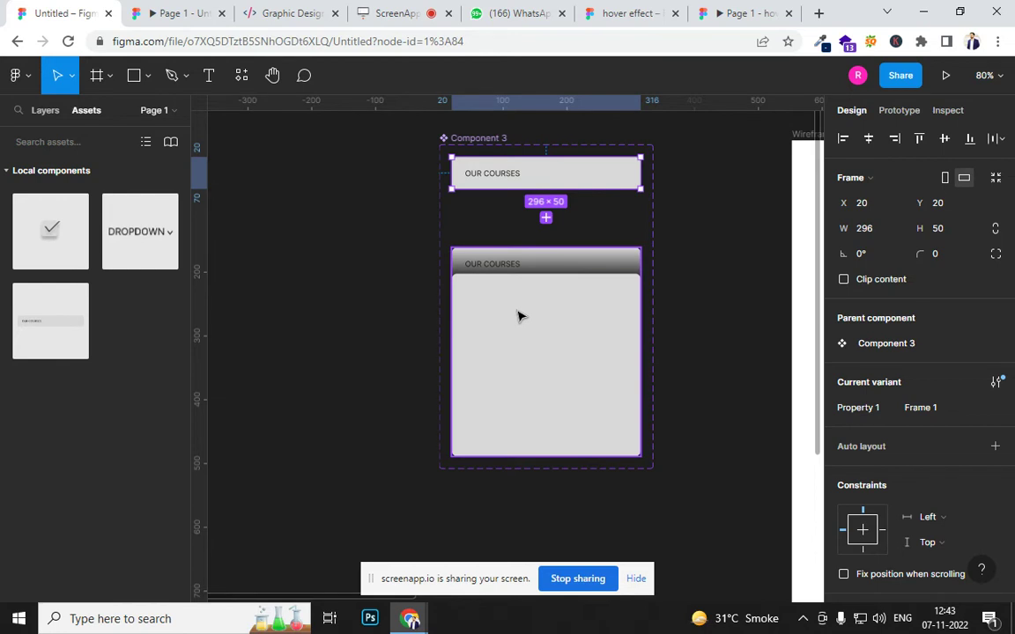
pyautogui.scroll(-3, 518, 318)
pyautogui.scroll(5, 513, 315)
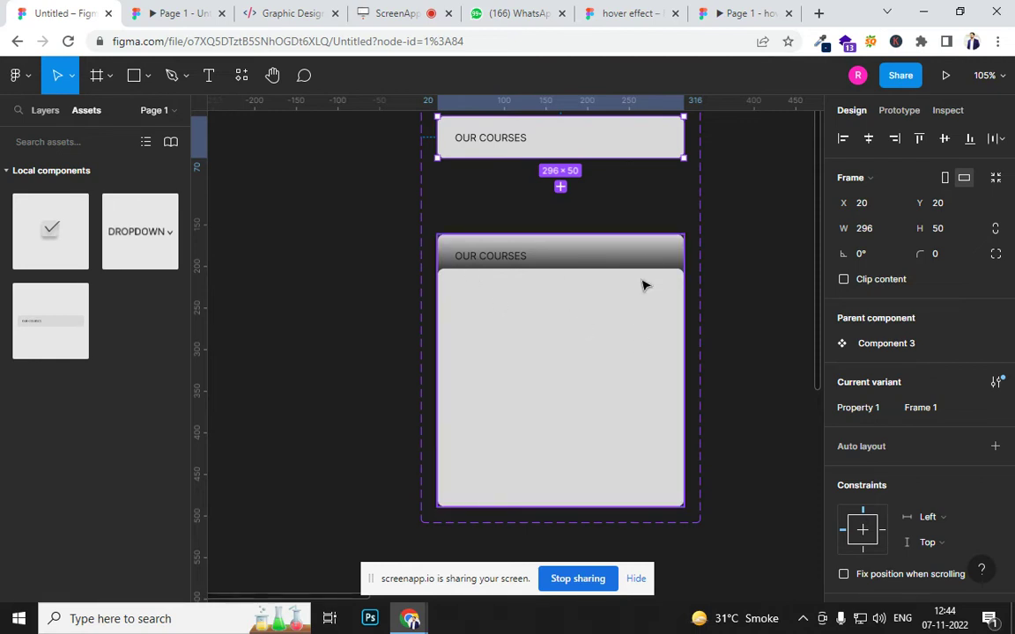
# Glance at the hover effect prototype, and test the OUR COURSES box, grey square and DROPDOWN in the Page 1 preview.
pyautogui.click(738, 14)
pyautogui.click(139, 16)
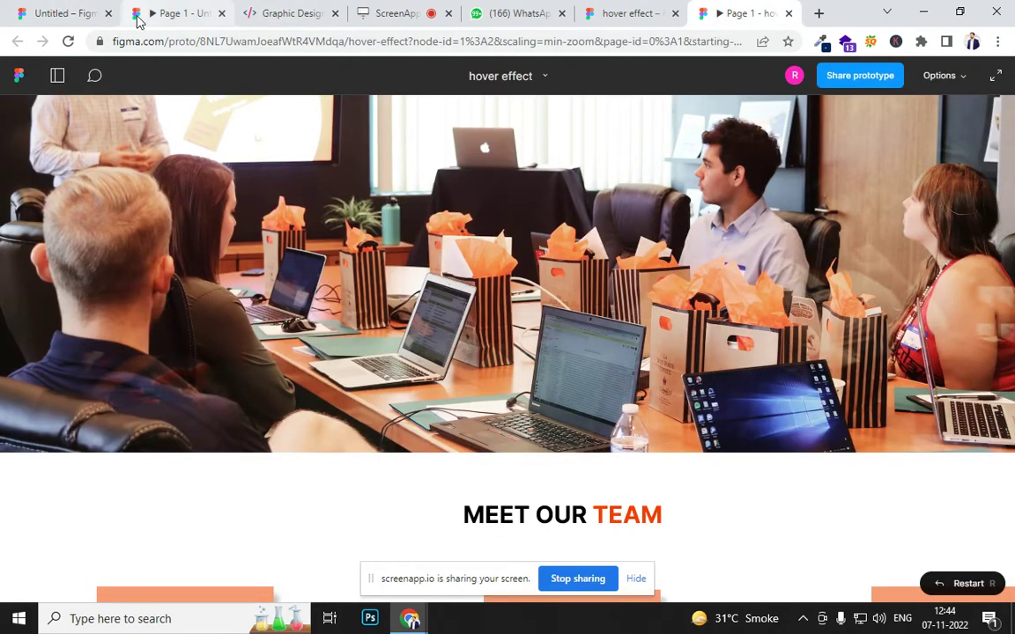
pyautogui.click(156, 219)
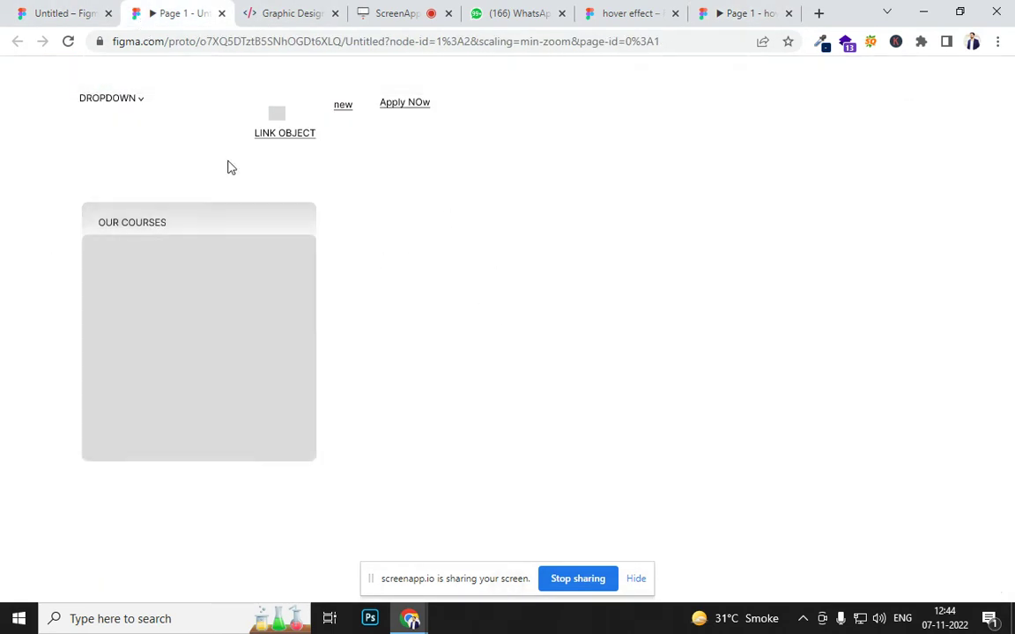
pyautogui.click(251, 122)
pyautogui.click(280, 119)
pyautogui.click(277, 118)
pyautogui.click(131, 108)
pyautogui.click(192, 155)
# Return to the Untitled design file and deselect the collapsed OUR COURSES variant.
pyautogui.click(77, 13)
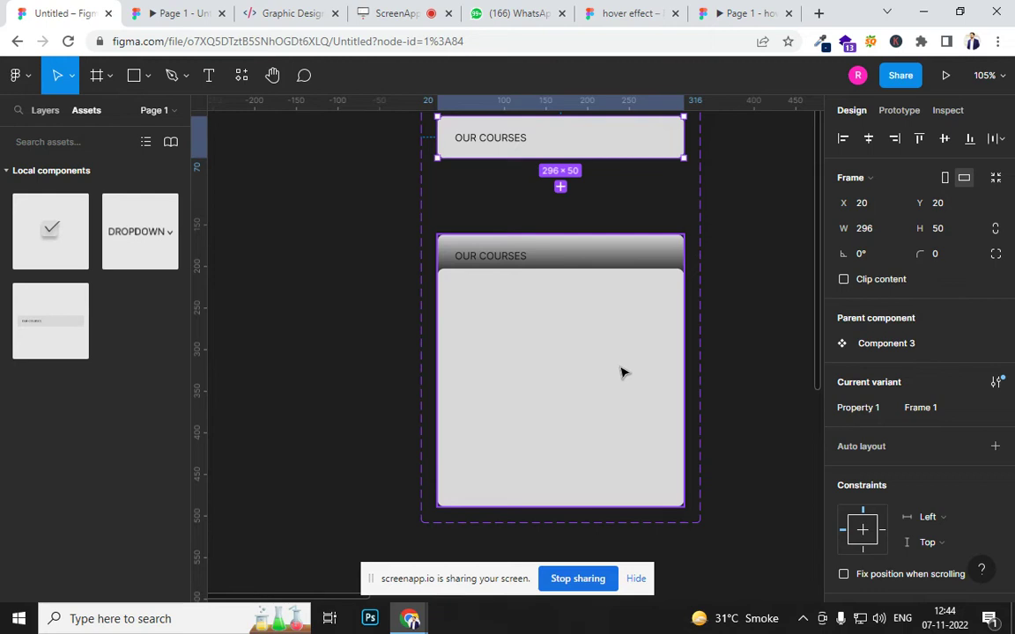
pyautogui.keyDown('ctrl'); pyautogui.scroll(-5, 621, 373); pyautogui.keyUp('ctrl')
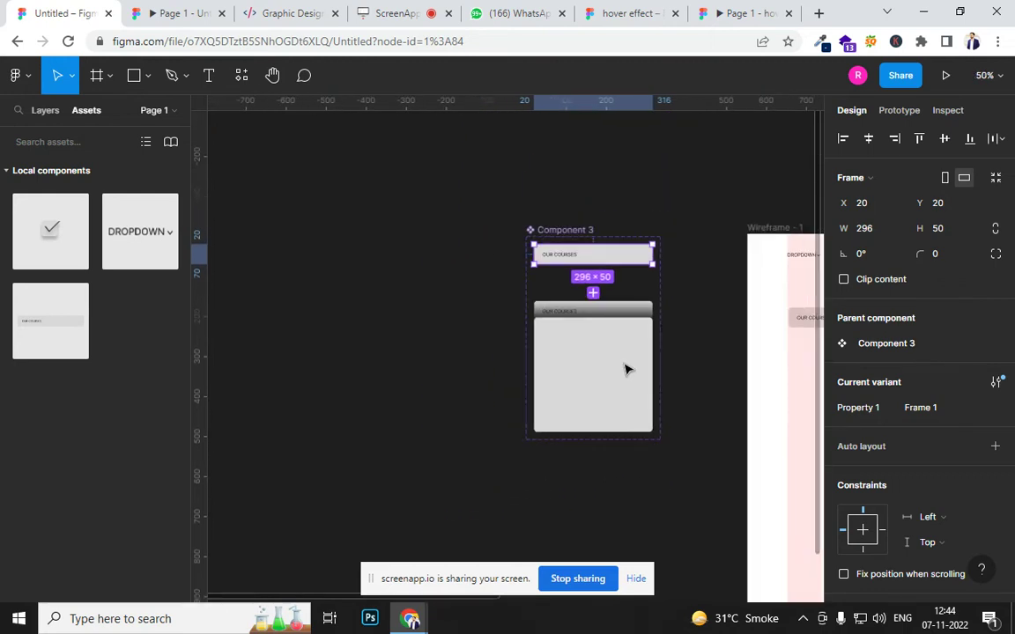
pyautogui.click(502, 236)
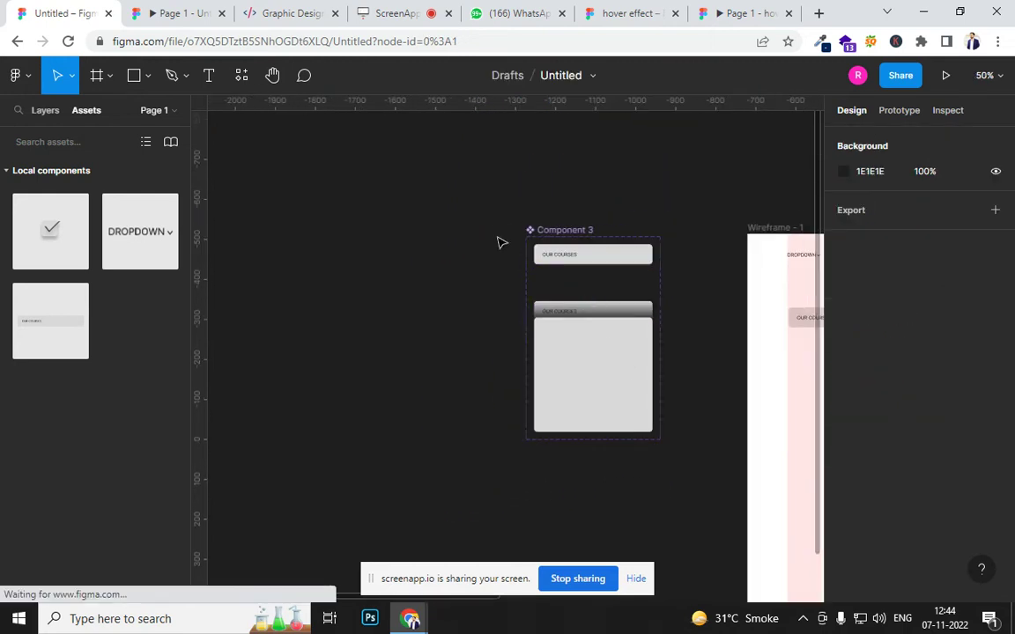
# Test the "new" website link in the Page 1 preview and return to the preview.
pyautogui.click(185, 13)
pyautogui.click(291, 120)
pyautogui.click(347, 105)
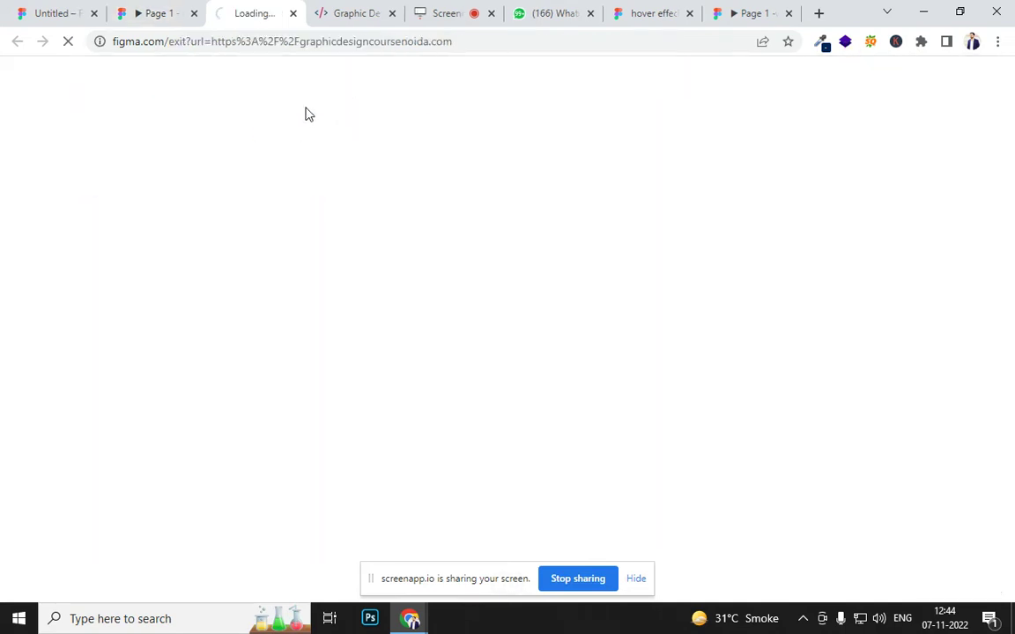
pyautogui.click(165, 16)
# Test the OUR COURSES box, the DROPDOWN and the grey square above LINK OBJECT in the prototype preview.
pyautogui.click(135, 122)
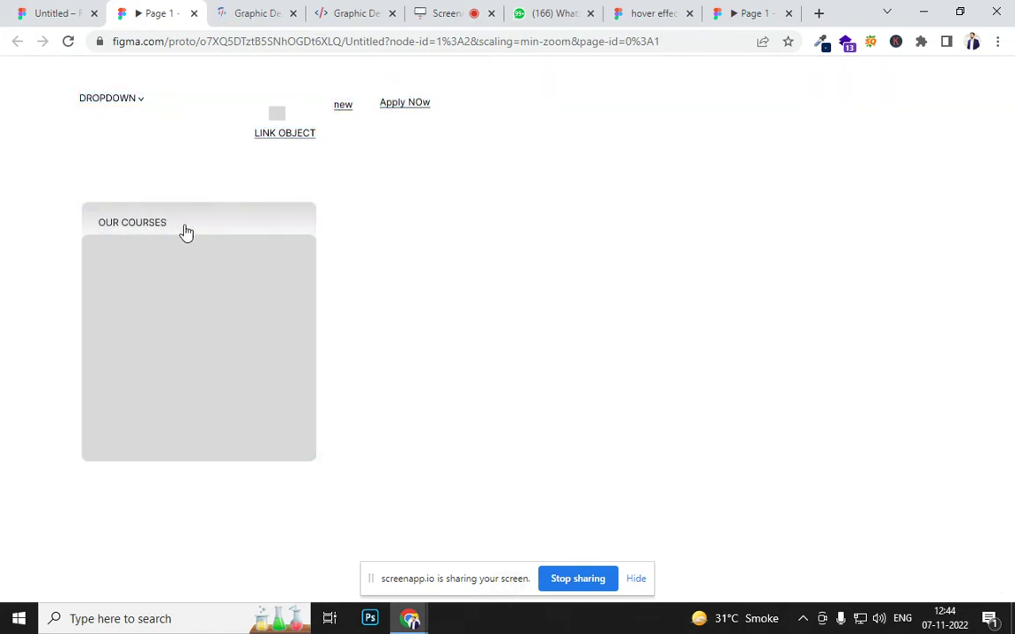
pyautogui.click(187, 216)
pyautogui.click(188, 216)
pyautogui.click(191, 215)
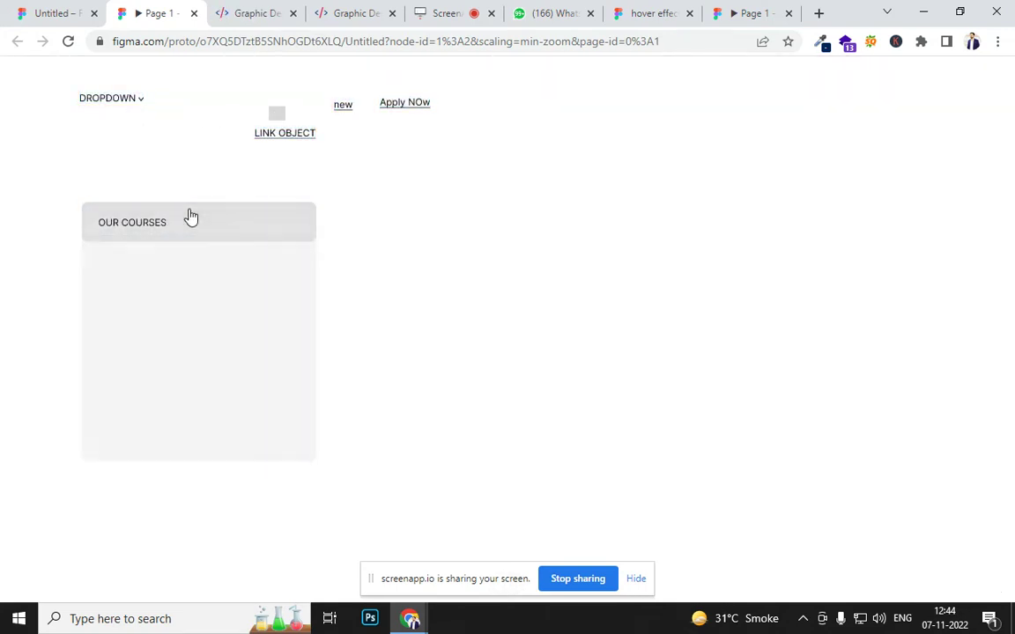
pyautogui.click(137, 103)
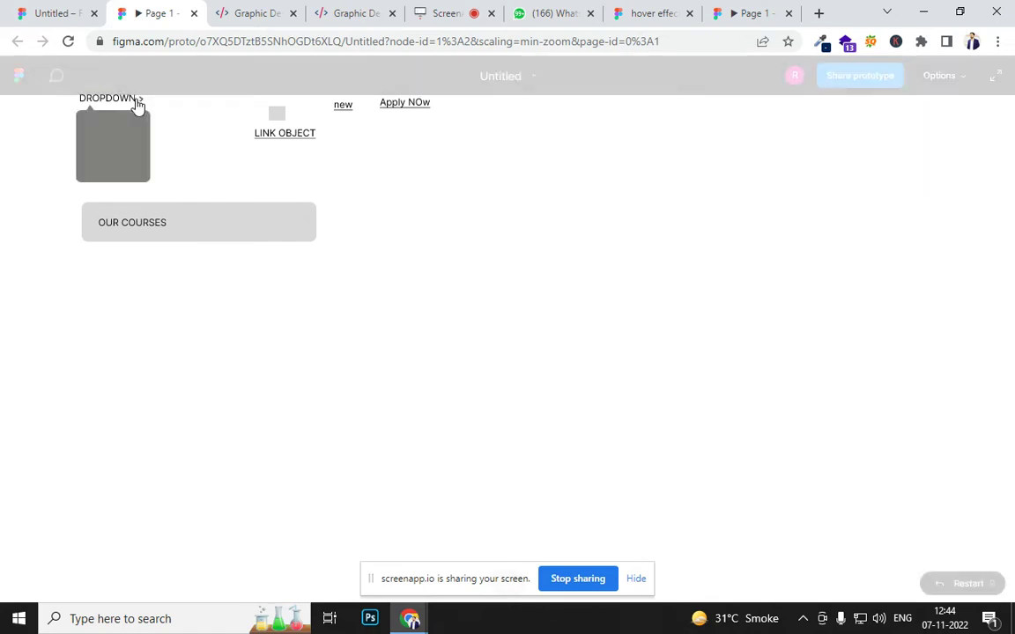
pyautogui.click(279, 120)
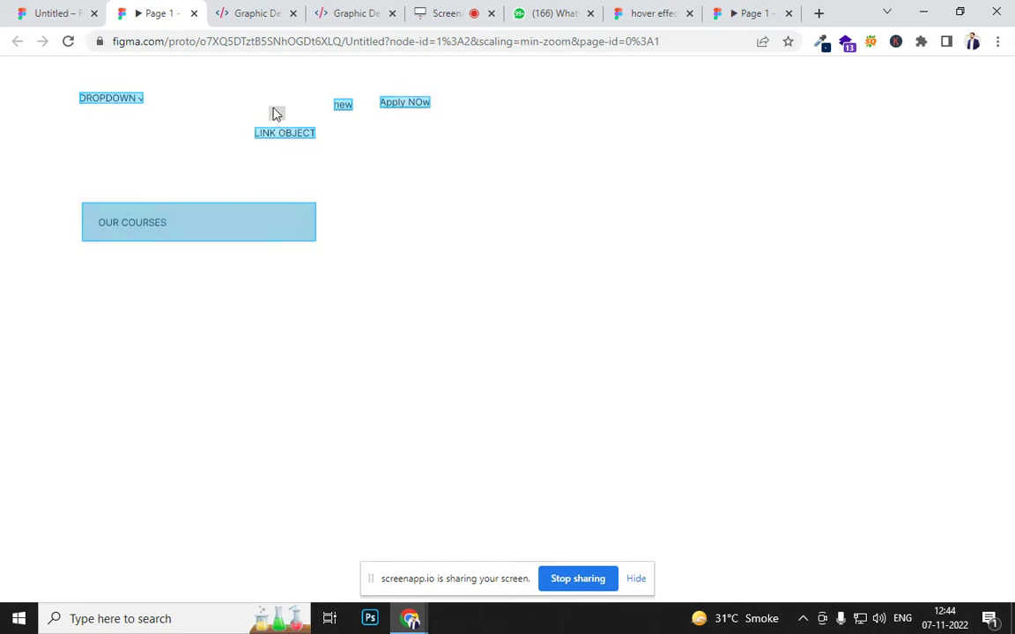
pyautogui.click(280, 119)
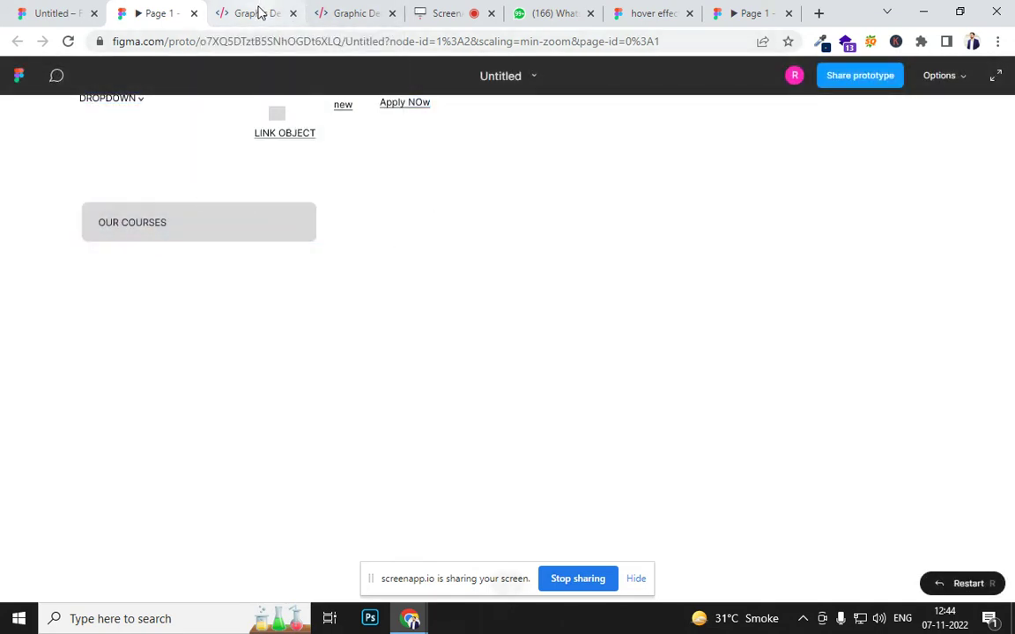
# Return to the Untitled design file and draw a rectangle about 572 × 82 on the canvas below Component 3.
pyautogui.hotkey('alt', 'Tab')
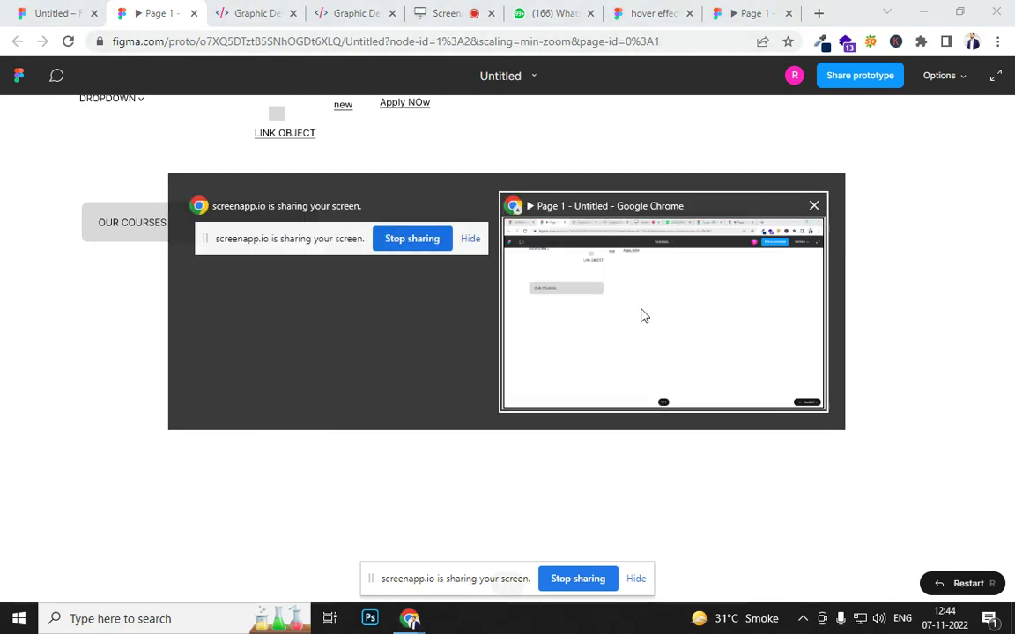
pyautogui.click(67, 23)
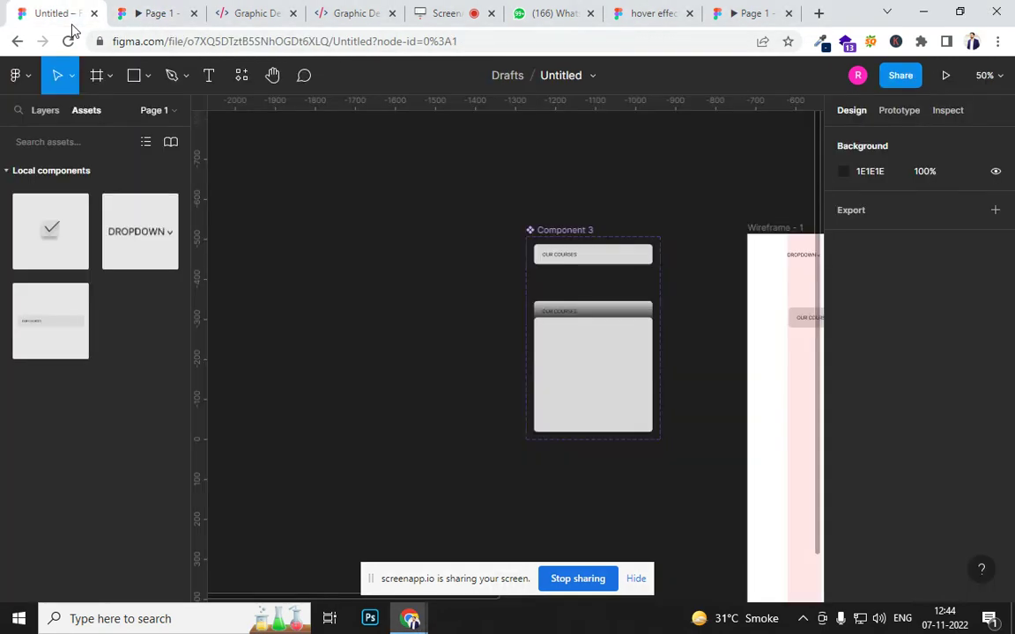
pyautogui.scroll(-2, 702, 406)
pyautogui.moveTo(702, 405); pyautogui.dragTo(437, 335)
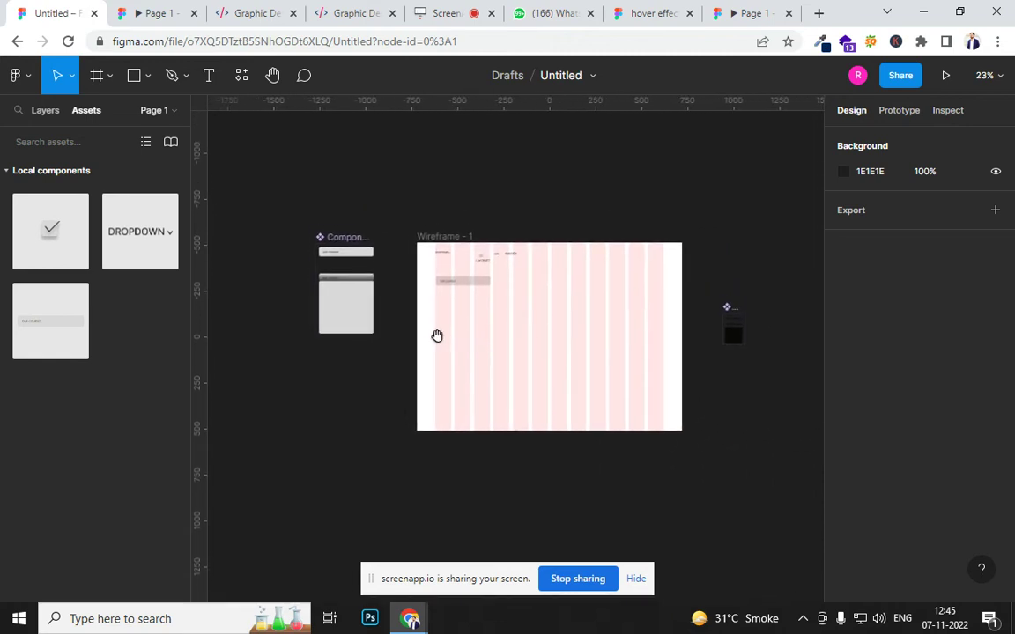
pyautogui.click(366, 297)
pyautogui.scroll(1, 385, 287)
pyautogui.scroll(5, 385, 288)
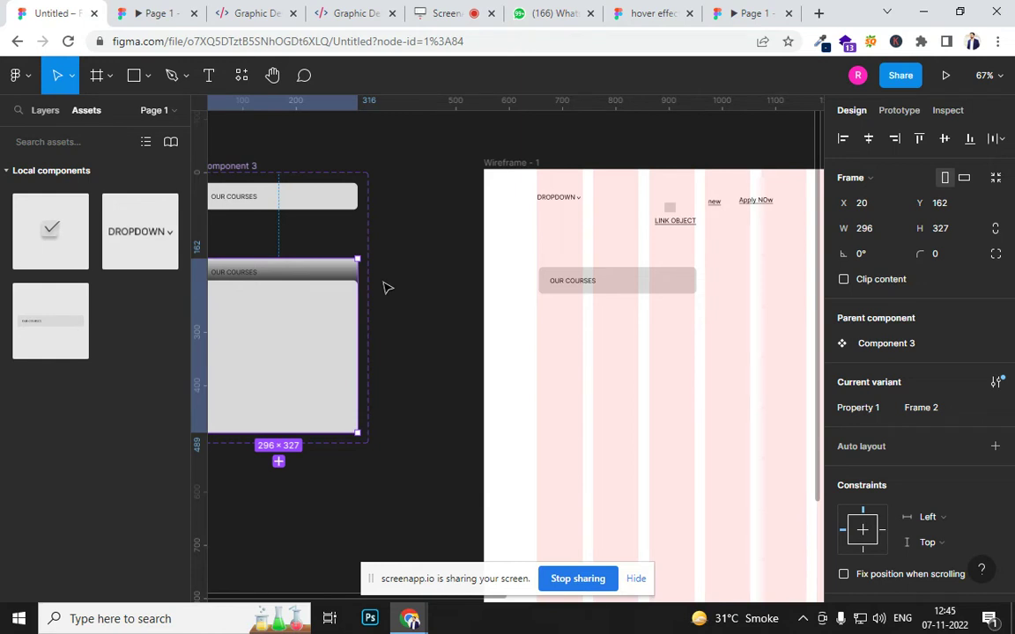
pyautogui.scroll(-3, 698, 371)
pyautogui.hscroll(-5, 699, 371)
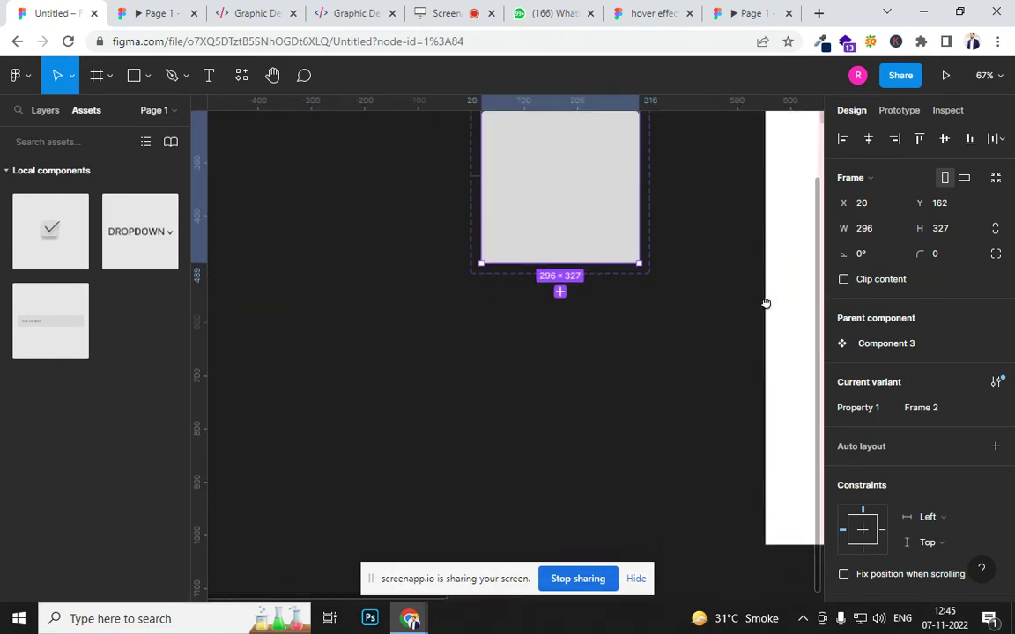
pyautogui.scroll(-1, 537, 317)
pyautogui.hscroll(1, 537, 317)
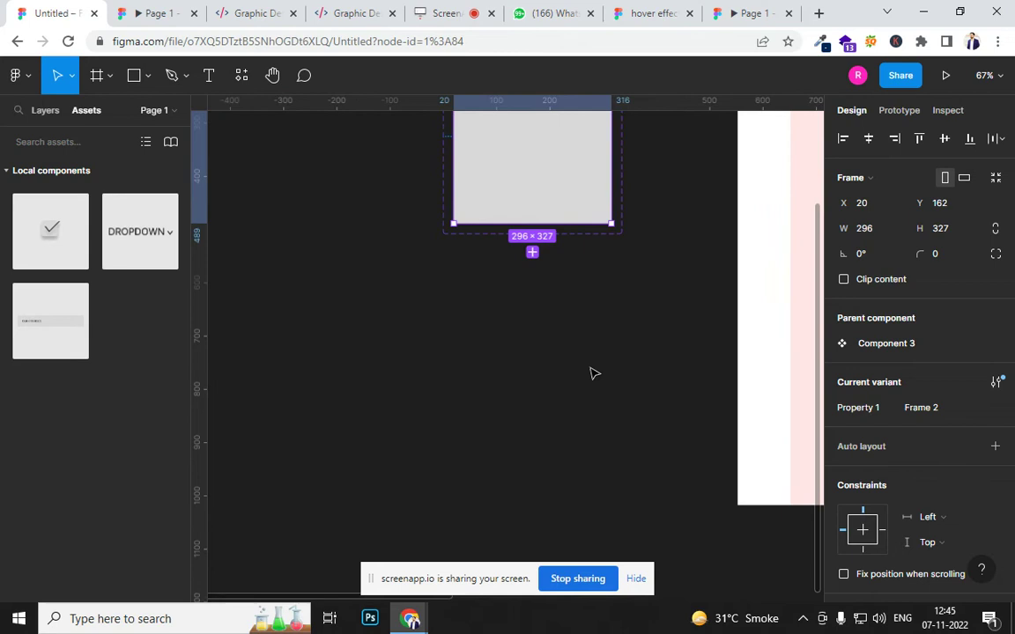
pyautogui.click(134, 74)
pyautogui.moveTo(370, 311)
pyautogui.mouseDown()
pyautogui.moveTo(570, 356)
pyautogui.moveTo(675, 355)
pyautogui.mouseUp()
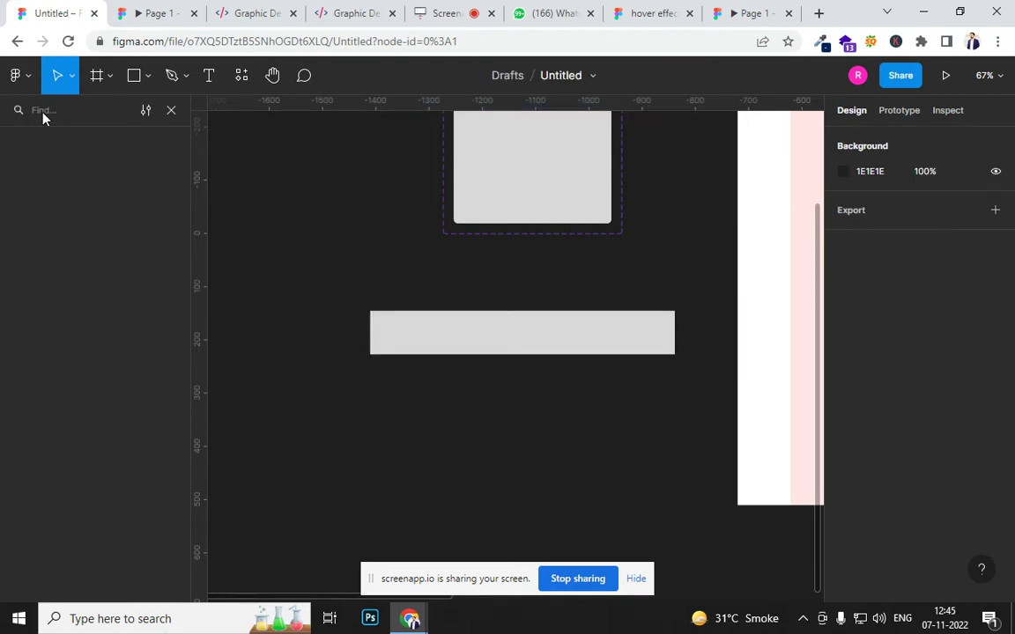
# Run the Font Awesome Icons plugin and search its icons for "SEA".
pyautogui.click(15, 76)
pyautogui.click(15, 76)
pyautogui.rightClick(275, 240)
pyautogui.moveTo(365, 381)
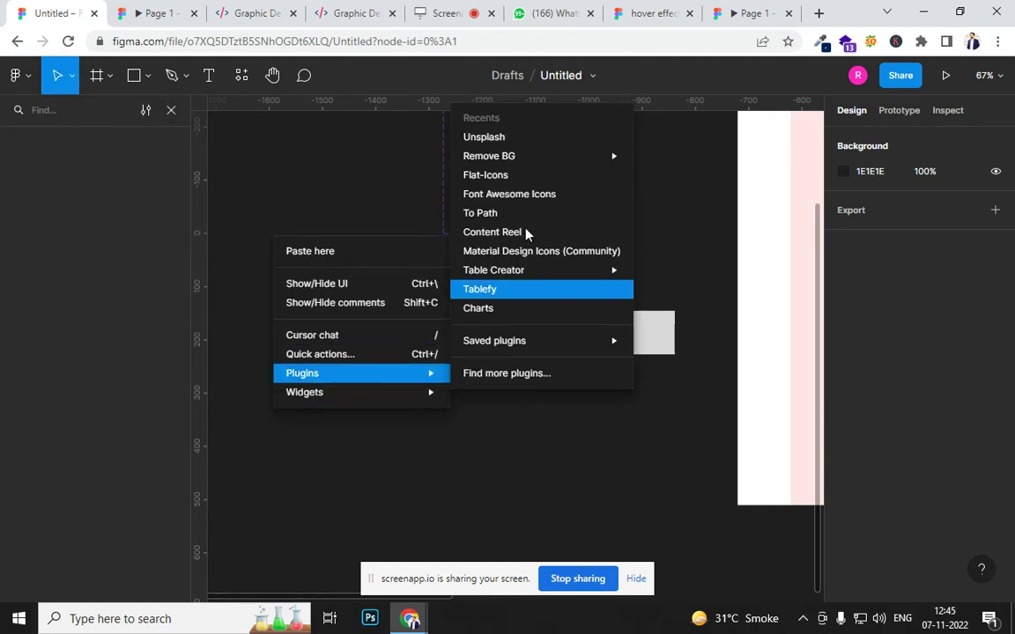
pyautogui.moveTo(523, 347)
pyautogui.moveTo(523, 269)
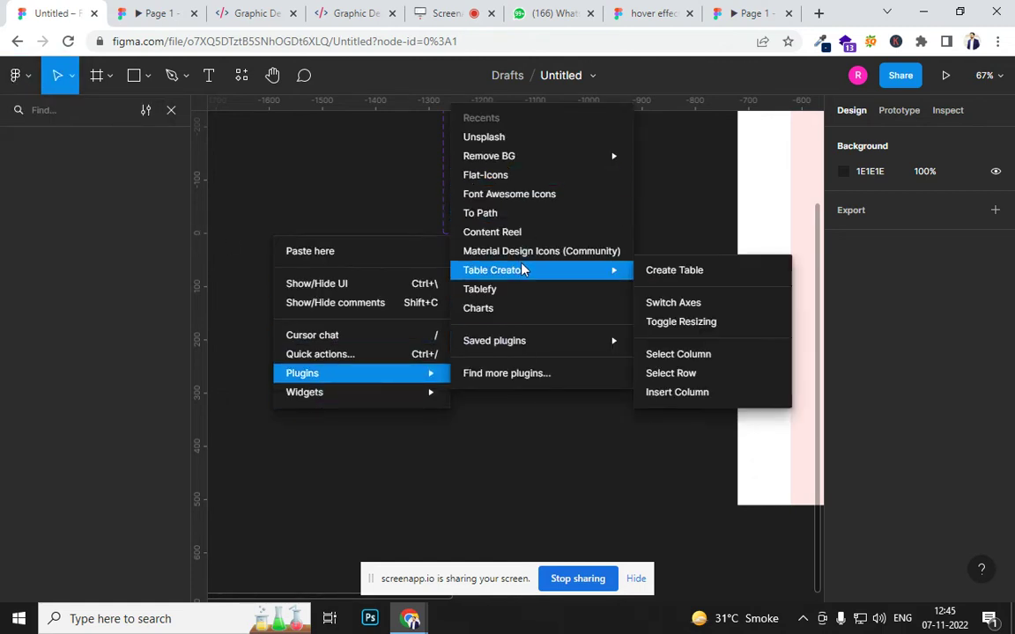
pyautogui.click(522, 374)
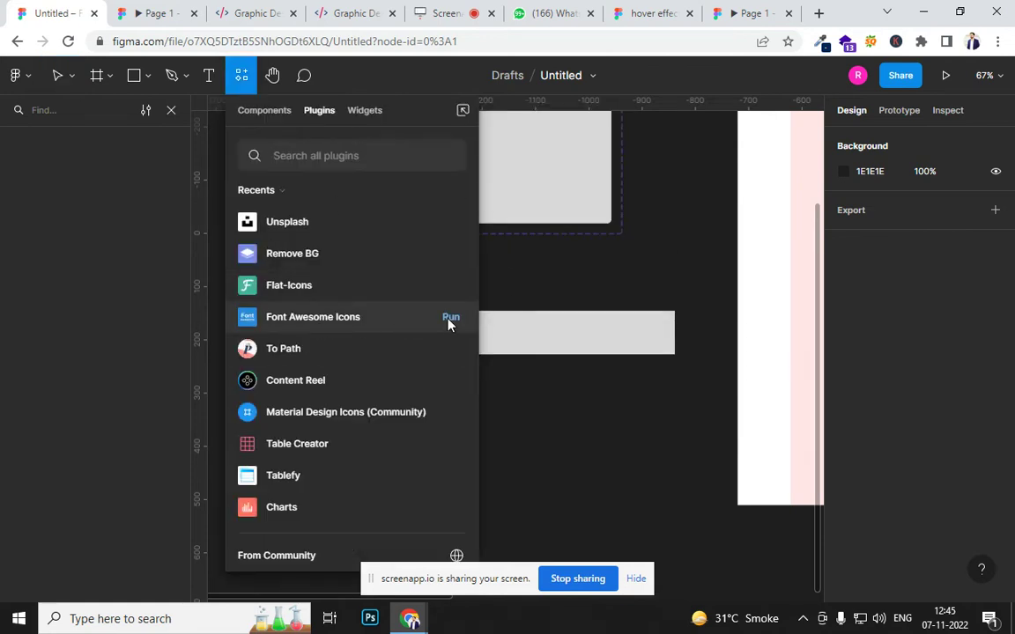
pyautogui.press('Escape')
pyautogui.click(457, 352)
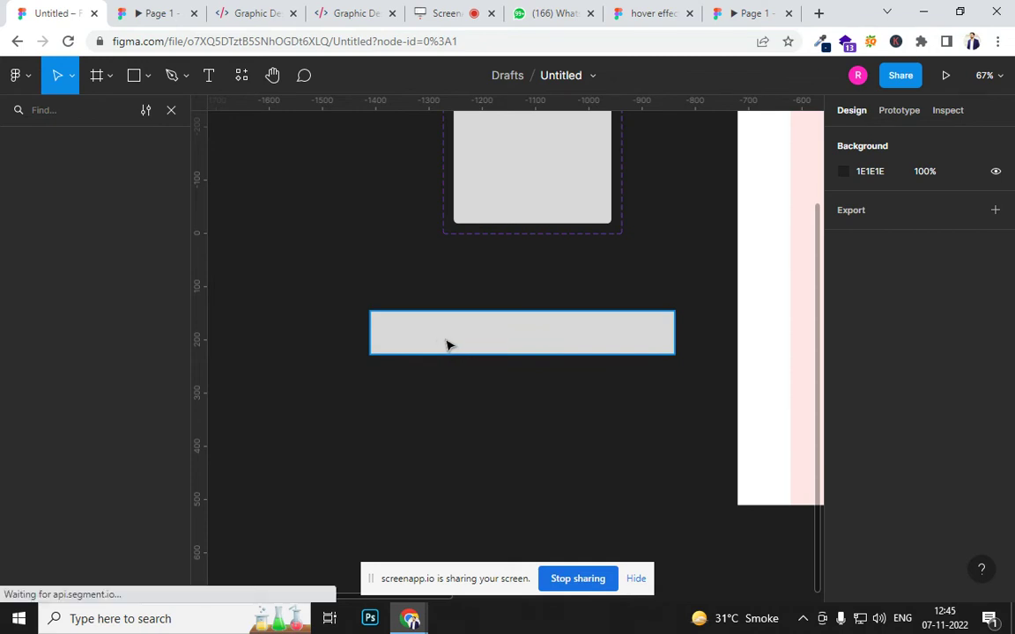
pyautogui.click(822, 266)
pyautogui.write('SEA')
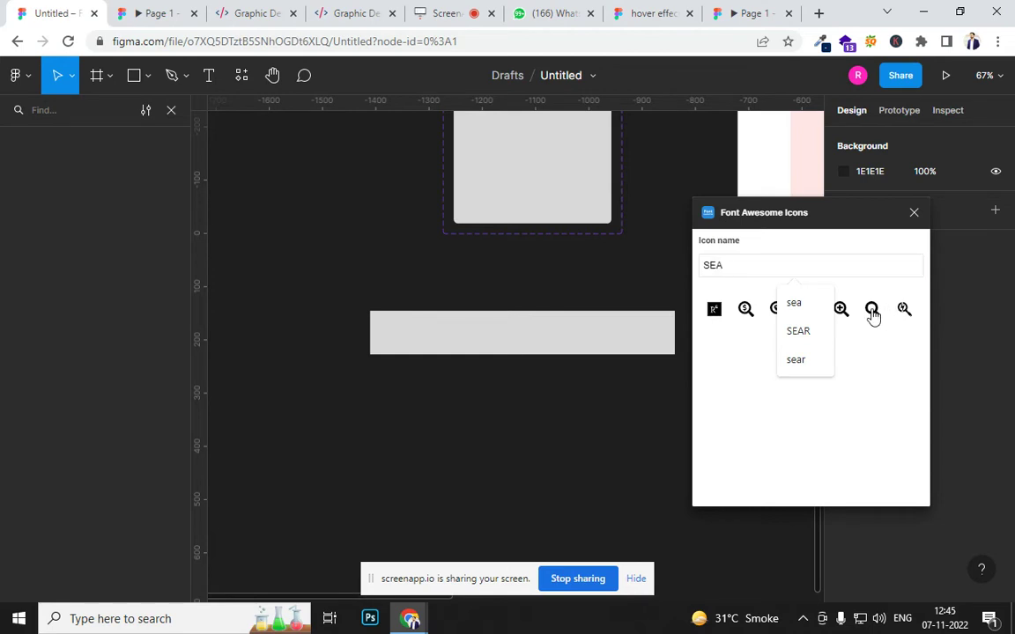
# Insert the plain magnifier icon and place it near the right end of the bar, at about X -899, Y 174.
pyautogui.click(873, 309)
pyautogui.moveTo(520, 360); pyautogui.dragTo(643, 350)
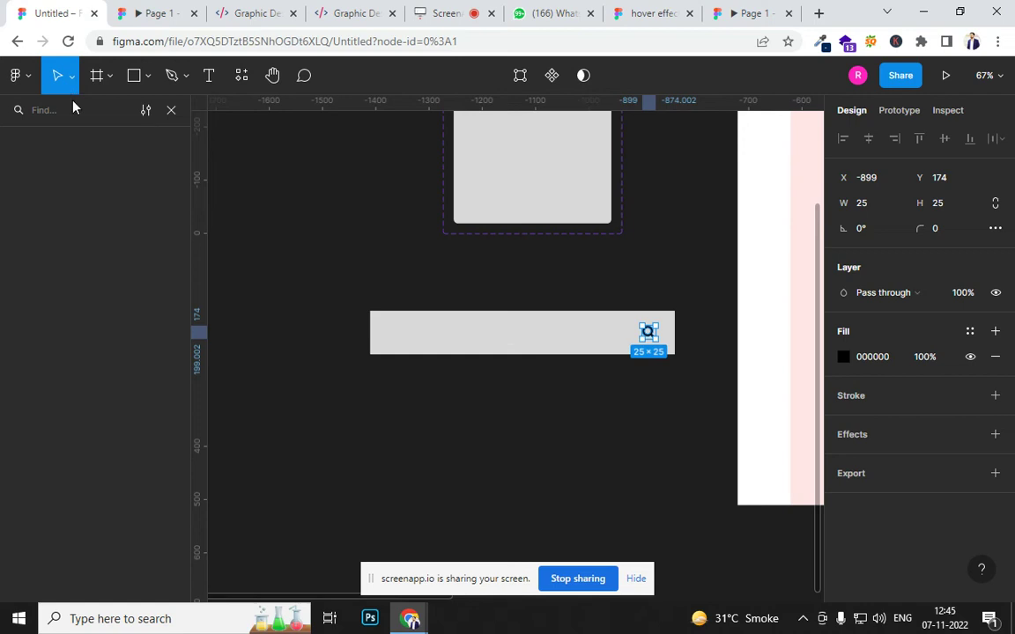
pyautogui.click(274, 251)
pyautogui.click(648, 332)
pyautogui.click(171, 110)
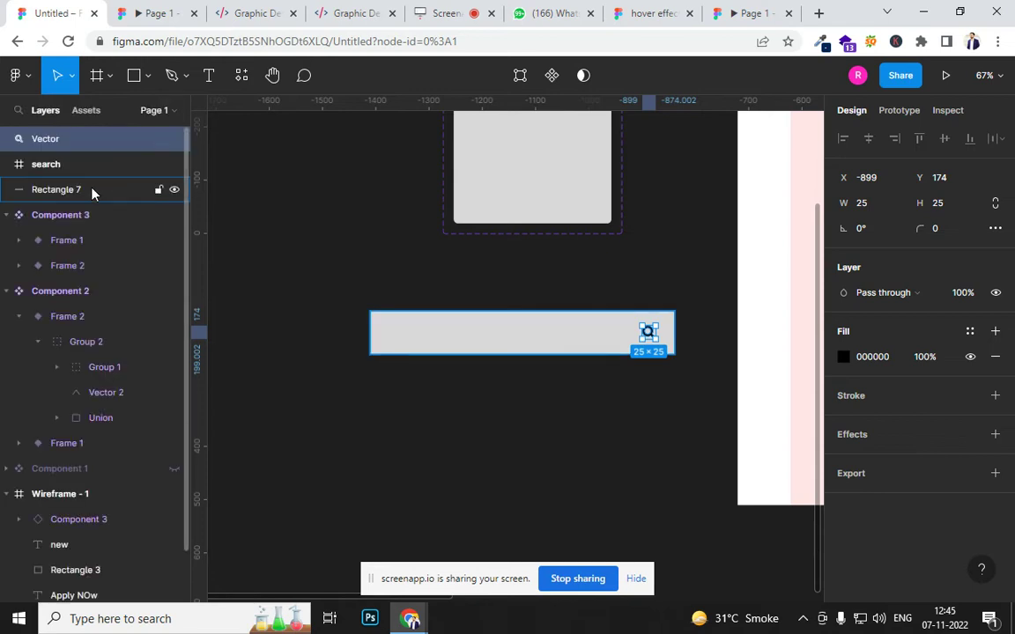
# Try deleting the empty "search" frame left by the plugin, check the Vector icon layer, and undo the deletion.
pyautogui.click(39, 167)
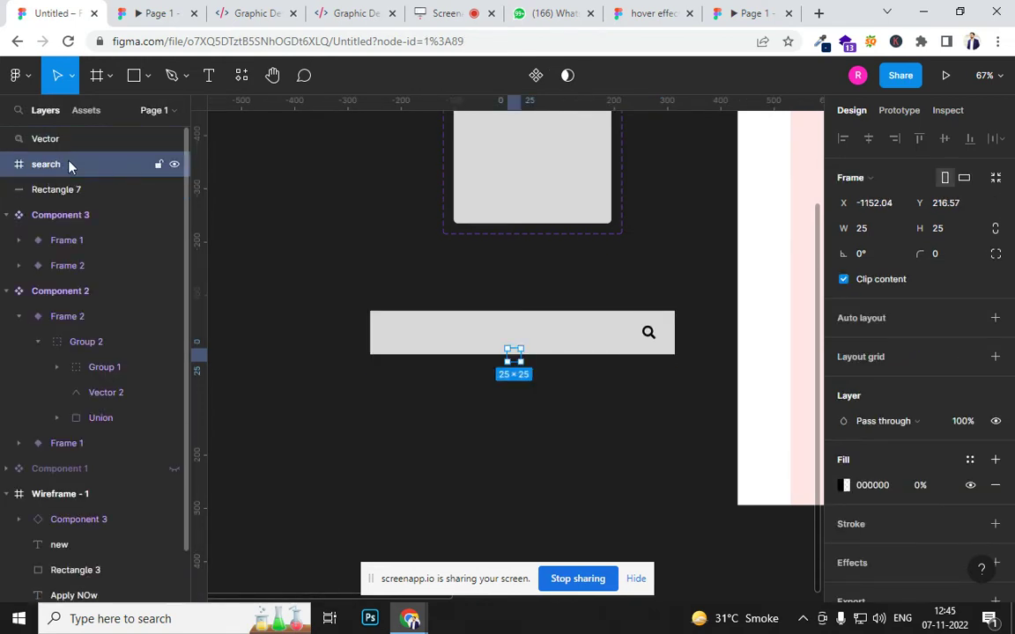
pyautogui.press('Delete')
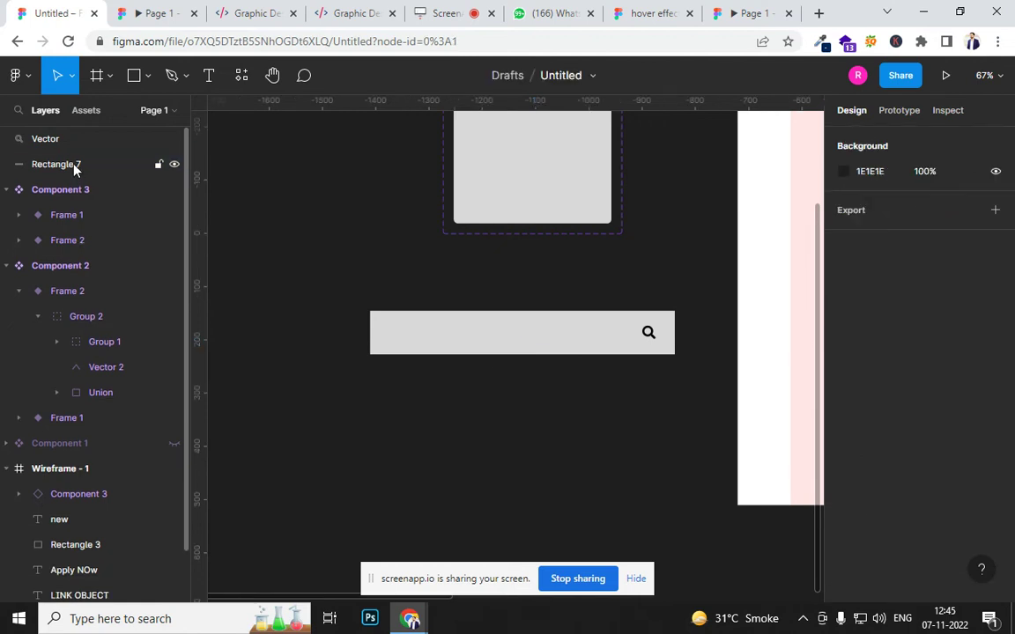
pyautogui.click(69, 141)
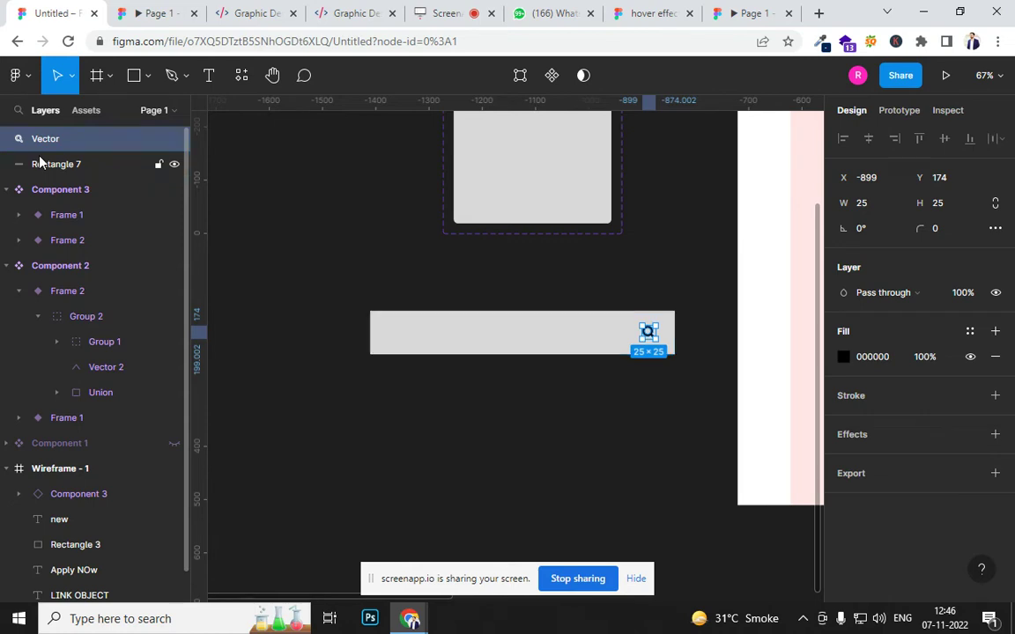
pyautogui.hotkey('ctrl', 'z')
pyautogui.hotkey('ctrl', 'z')
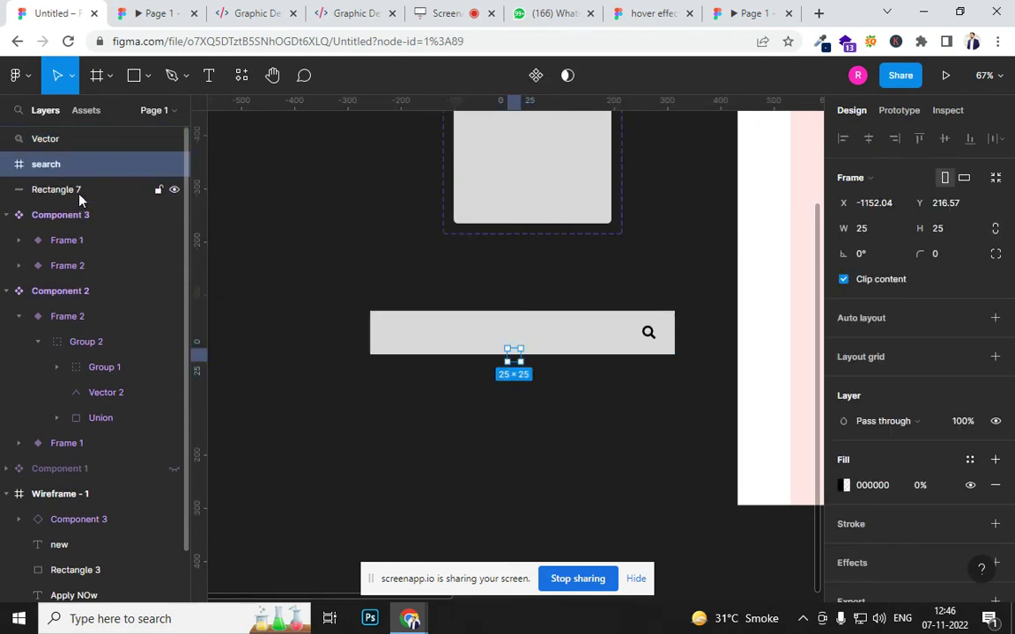
pyautogui.click(46, 138)
pyautogui.hotkey('ctrl', 'z')
pyautogui.hotkey('ctrl', 'shift', 'z')
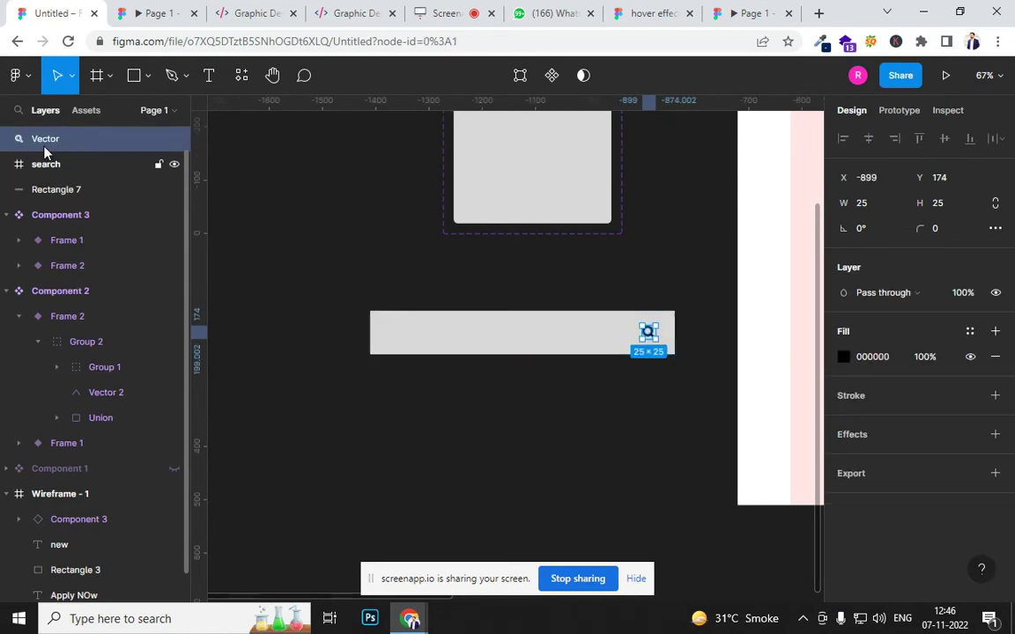
pyautogui.press('Tab')
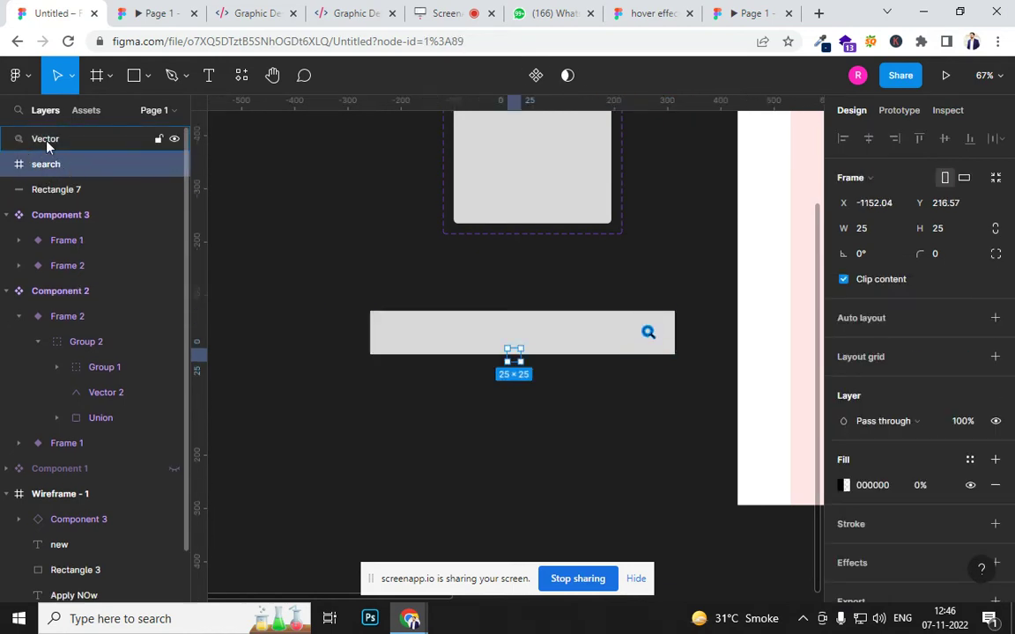
# Delete the empty "search" frame while keeping the Vector icon layer.
pyautogui.click(46, 142)
pyautogui.click(53, 166)
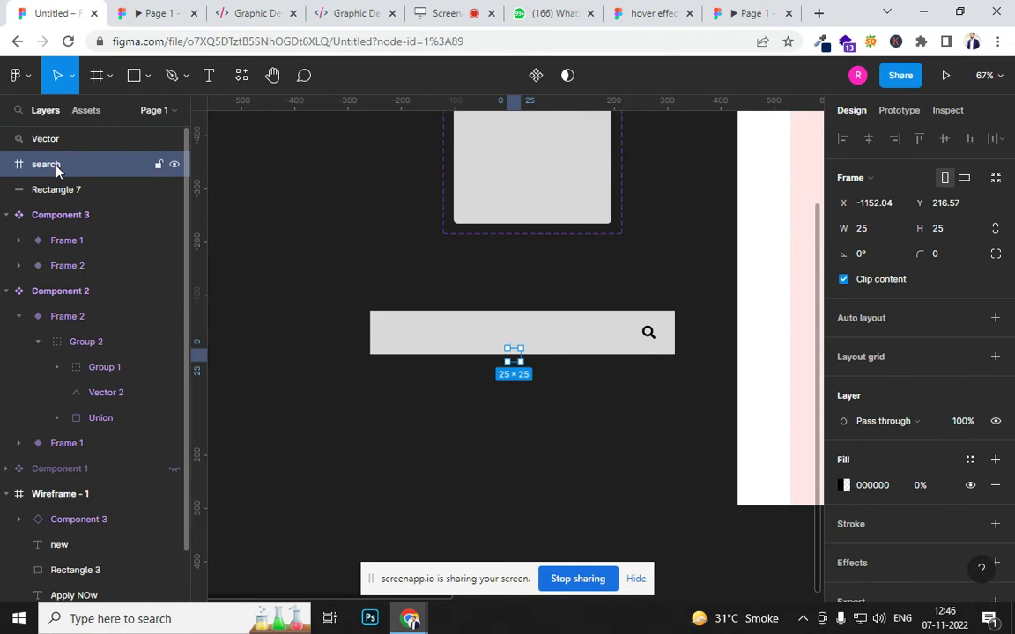
pyautogui.press('Delete')
# Round the search bar rectangle with a corner radius of 47.
pyautogui.click(648, 338)
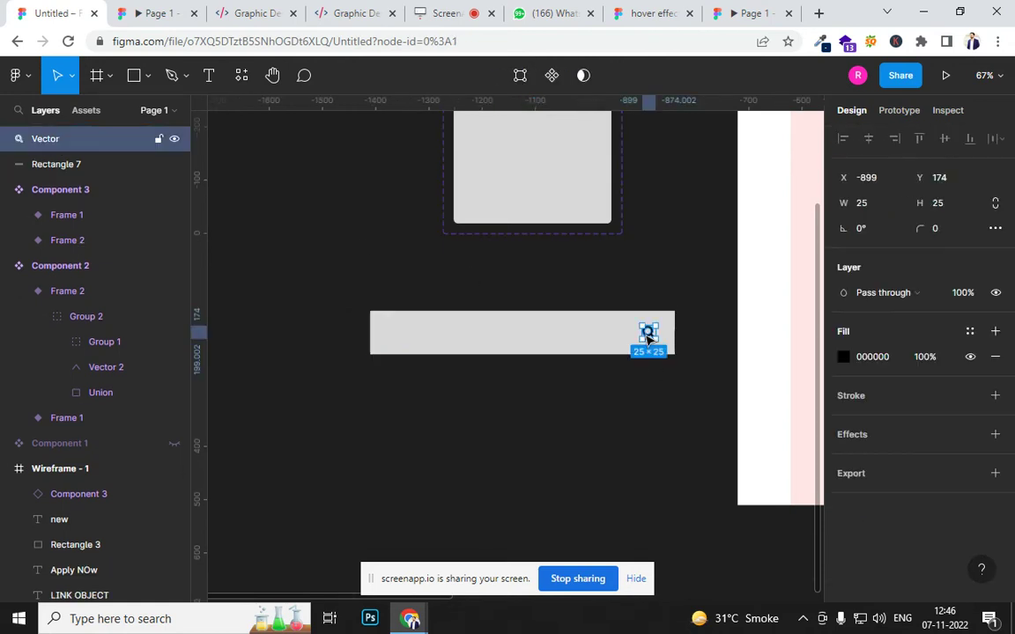
pyautogui.scroll(5, 684, 329)
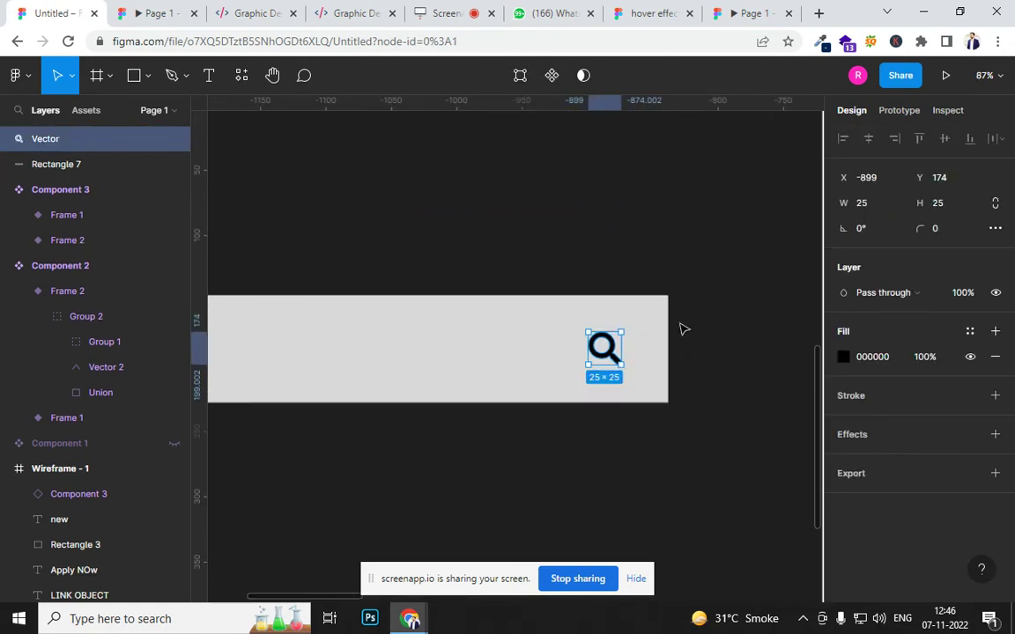
pyautogui.click(652, 329)
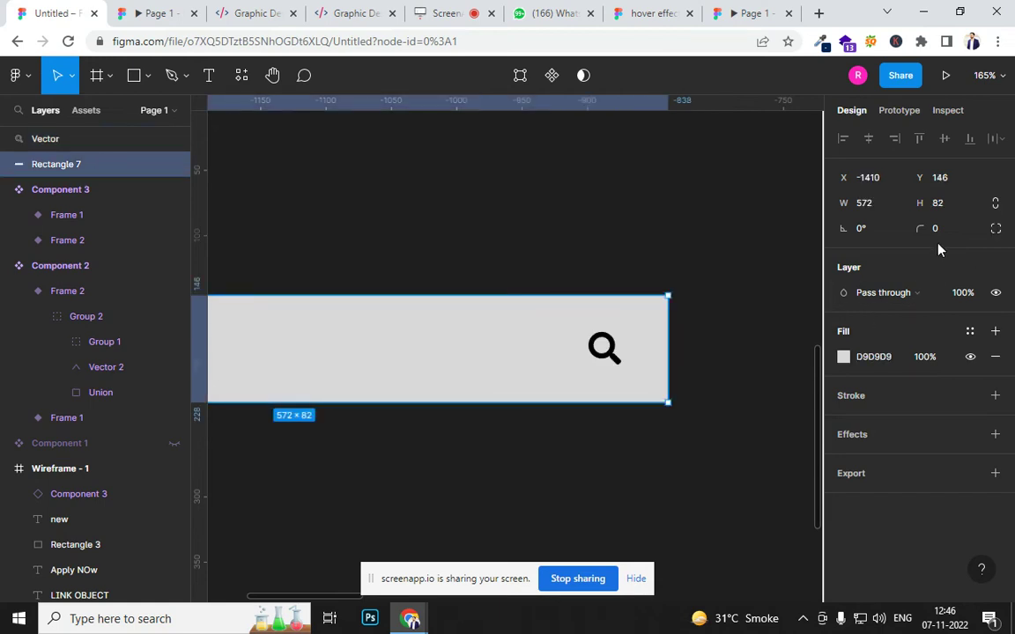
pyautogui.click(917, 228)
pyautogui.press('Up')
pyautogui.press('Up')
pyautogui.press('Up')
pyautogui.press('Up')
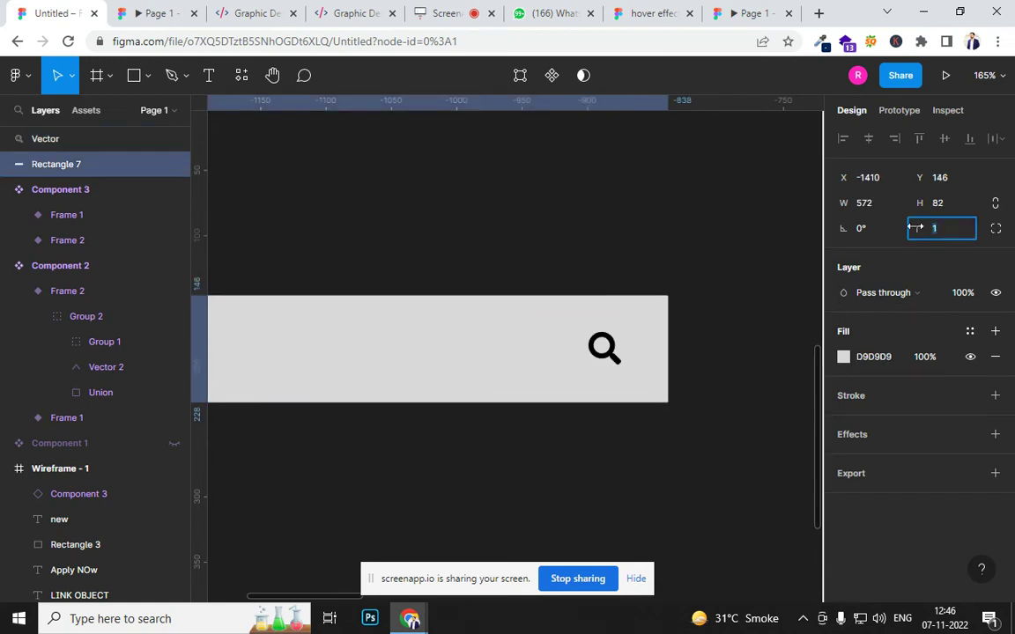
pyautogui.press('Up')
pyautogui.press('Up')
pyautogui.press('Up')
pyautogui.press('Up')
pyautogui.press('Up')
pyautogui.press('Up')
pyautogui.press('Up')
pyautogui.press('Up')
pyautogui.press('Up')
pyautogui.press('Up')
pyautogui.press('Up')
pyautogui.press('Up')
pyautogui.press('Up')
pyautogui.press('Up')
pyautogui.press('Up')
pyautogui.press('Up')
pyautogui.press('Up')
pyautogui.press('Up')
pyautogui.press('Up')
pyautogui.press('Up')
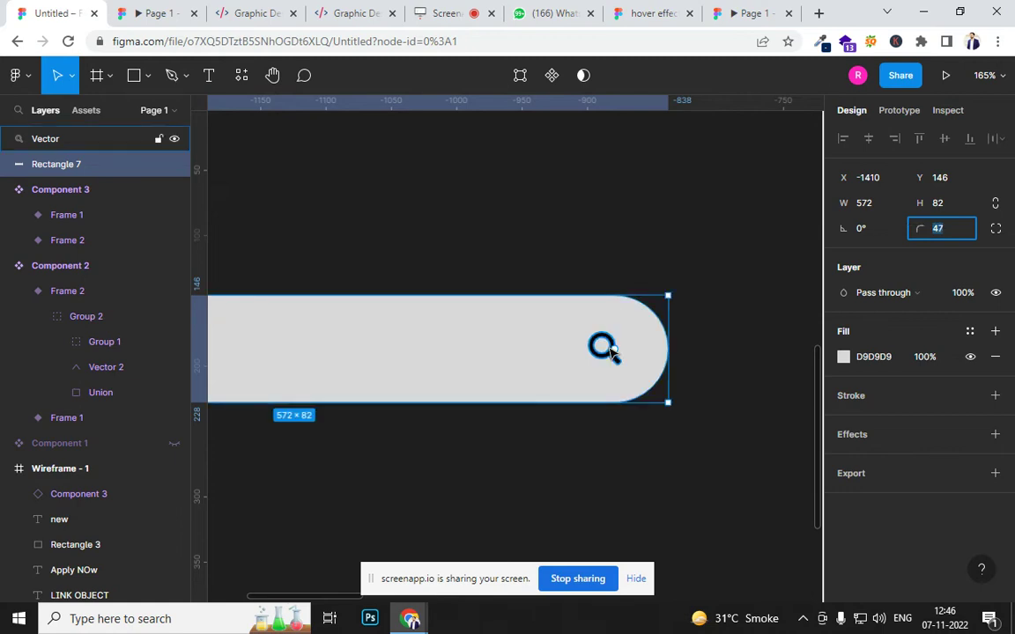
pyautogui.scroll(-5, 604, 348)
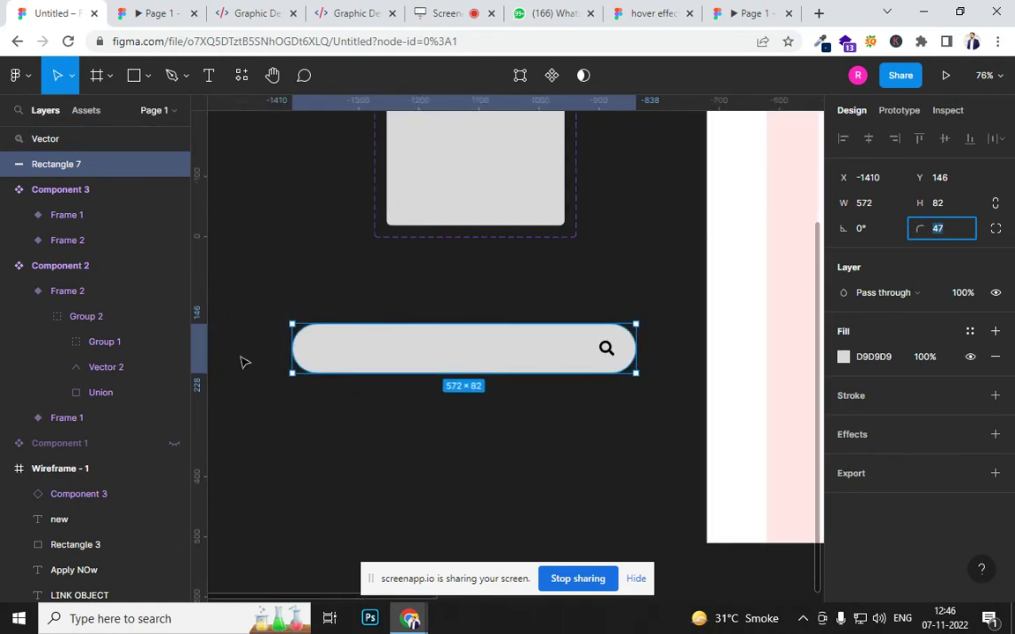
# Select the rounded search bar together with its magnifier icon.
pyautogui.moveTo(290, 341)
pyautogui.mouseDown()
pyautogui.moveTo(595, 337)
pyautogui.moveTo(337, 315)
pyautogui.moveTo(293, 319)
pyautogui.moveTo(292, 339)
pyautogui.mouseUp()
pyautogui.click(546, 418)
pyautogui.click(607, 347)
pyautogui.moveTo(299, 302); pyautogui.dragTo(381, 335)
pyautogui.moveTo(655, 424); pyautogui.dragTo(664, 420)
# Wrap the selected bar and icon in a frame, then duplicate it and move the copy beneath the original.
pyautogui.rightClick(576, 371)
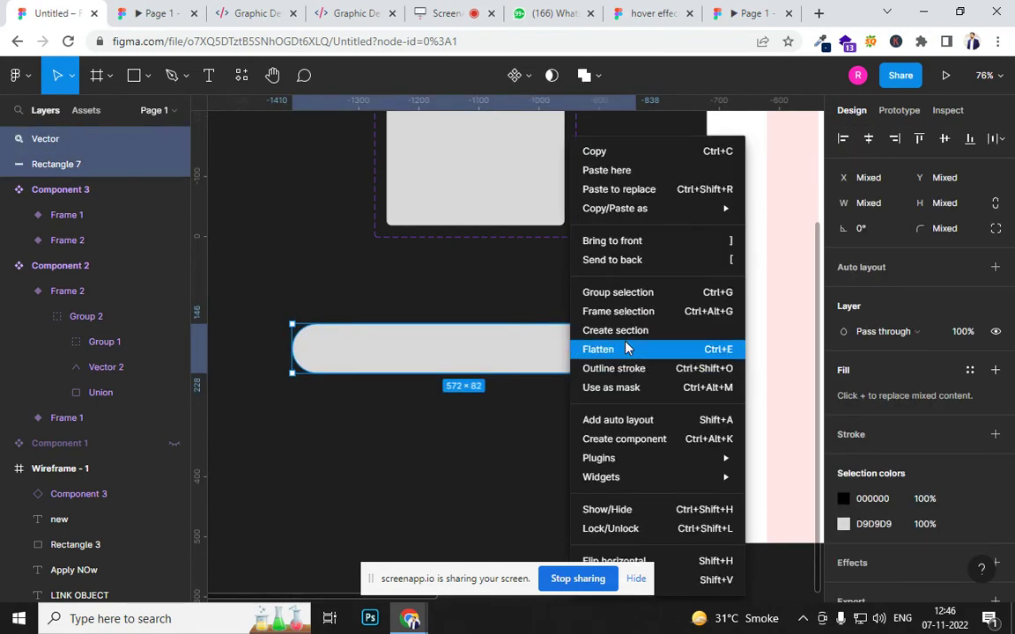
pyautogui.click(580, 313)
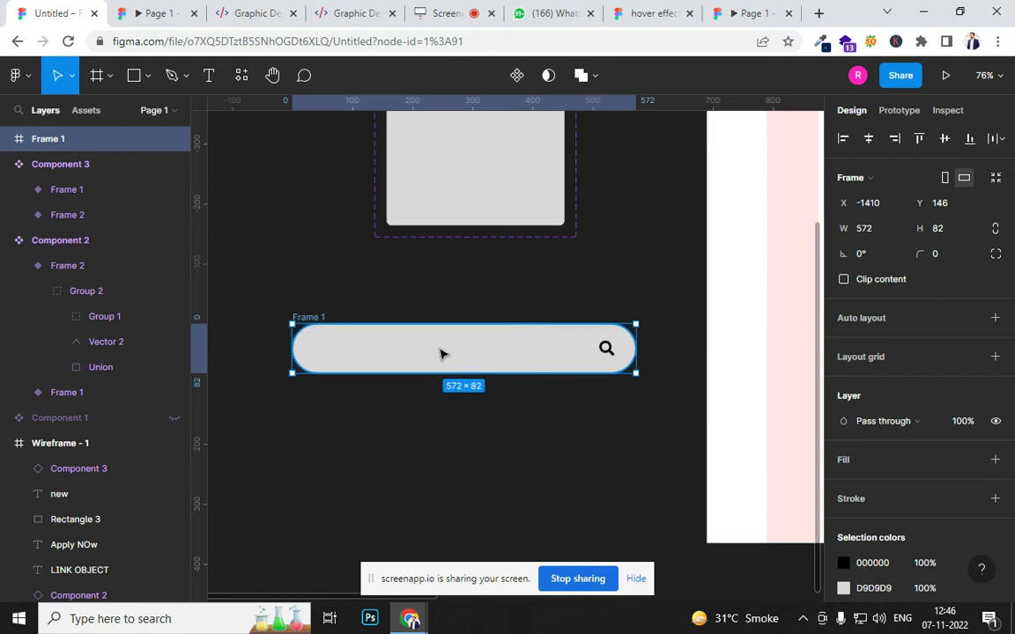
pyautogui.hotkey('ctrl', 'd')
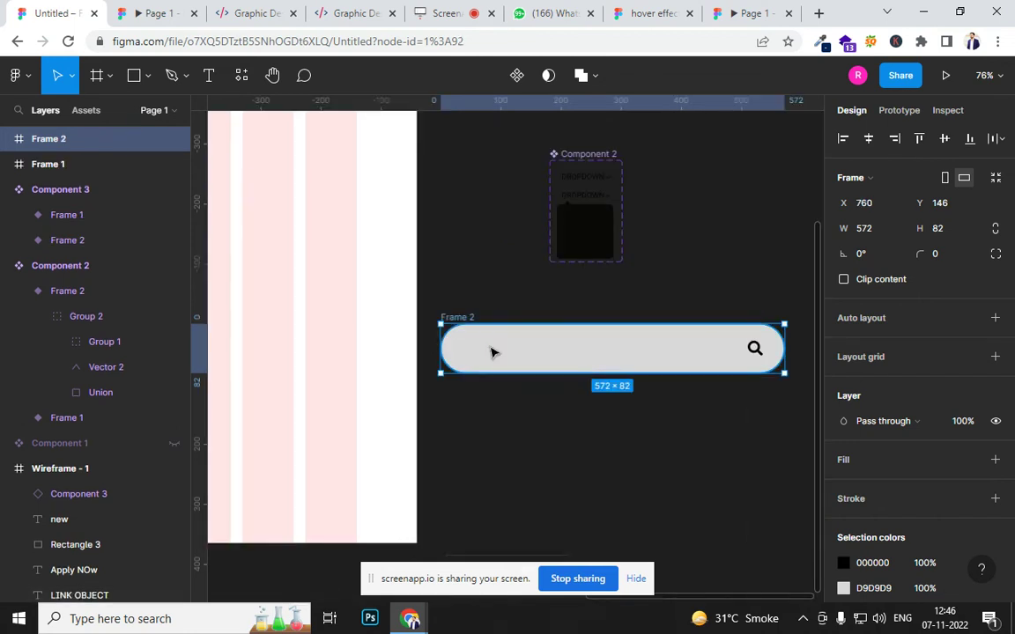
pyautogui.scroll(-5, 476, 378)
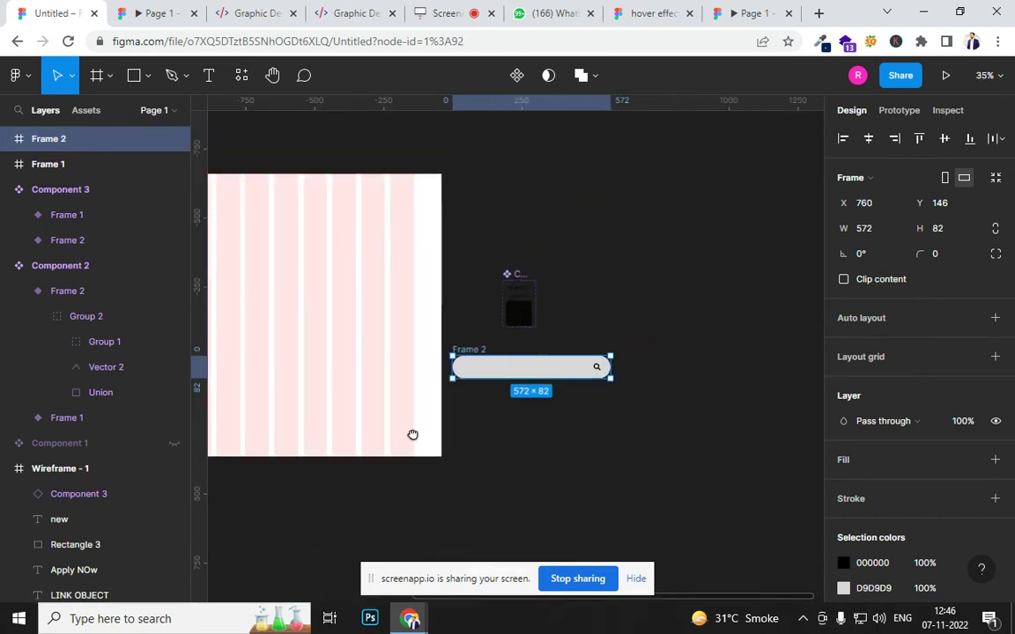
pyautogui.moveTo(408, 431); pyautogui.dragTo(663, 411)
pyautogui.moveTo(747, 345); pyautogui.dragTo(615, 429)
pyautogui.click(508, 443)
pyautogui.moveTo(573, 478); pyautogui.dragTo(438, 357)
# Undo the duplicated frame and the framing of the search bar and icon.
pyautogui.hotkey('ctrl', 'z')
pyautogui.hotkey('ctrl', 'z')
pyautogui.hotkey('ctrl', 'z')
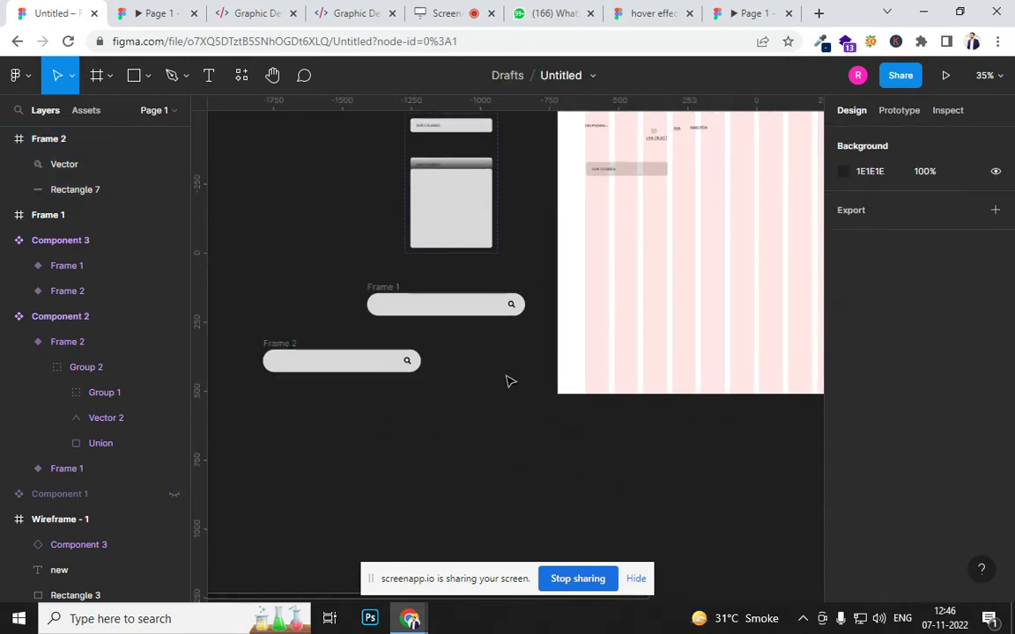
pyautogui.hotkey('ctrl', 'z')
pyautogui.hotkey('ctrl', 'z')
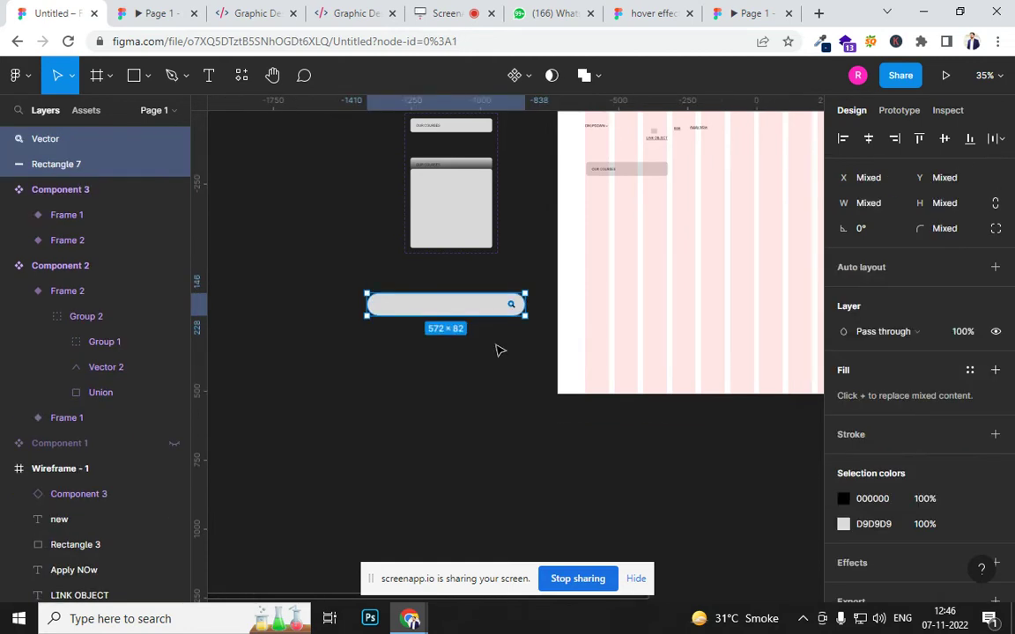
# Duplicate the ungrouped search bar and icon and place the copy directly below the original, at about Y 400.
pyautogui.hotkey('ctrl', 'd')
pyautogui.moveTo(460, 304); pyautogui.dragTo(463, 381)
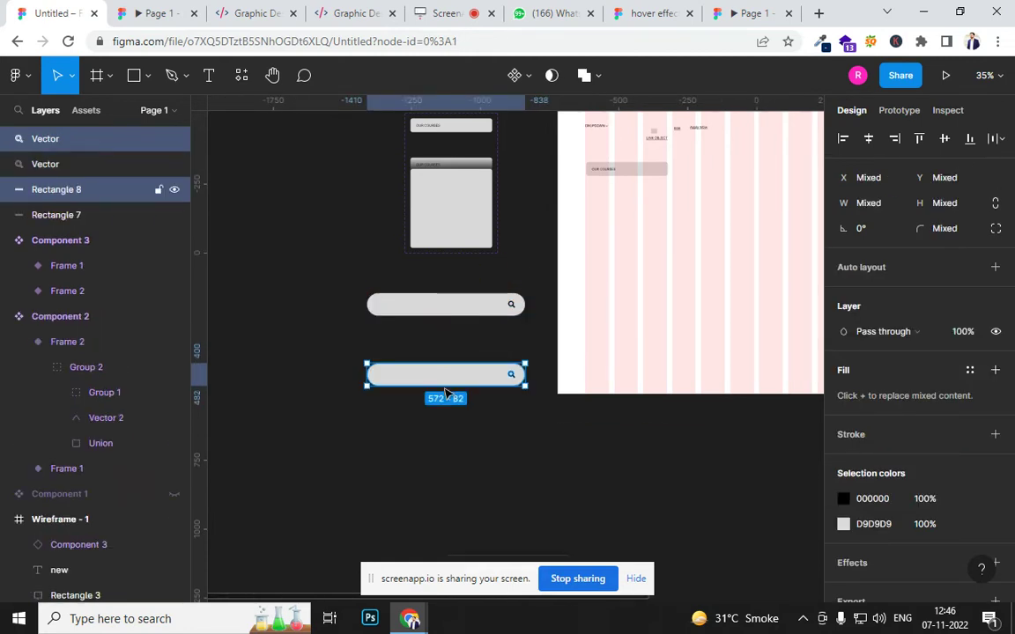
pyautogui.click(362, 376)
pyautogui.moveTo(361, 375); pyautogui.dragTo(396, 380)
pyautogui.hotkey('ctrl', 'z')
pyautogui.click(438, 421)
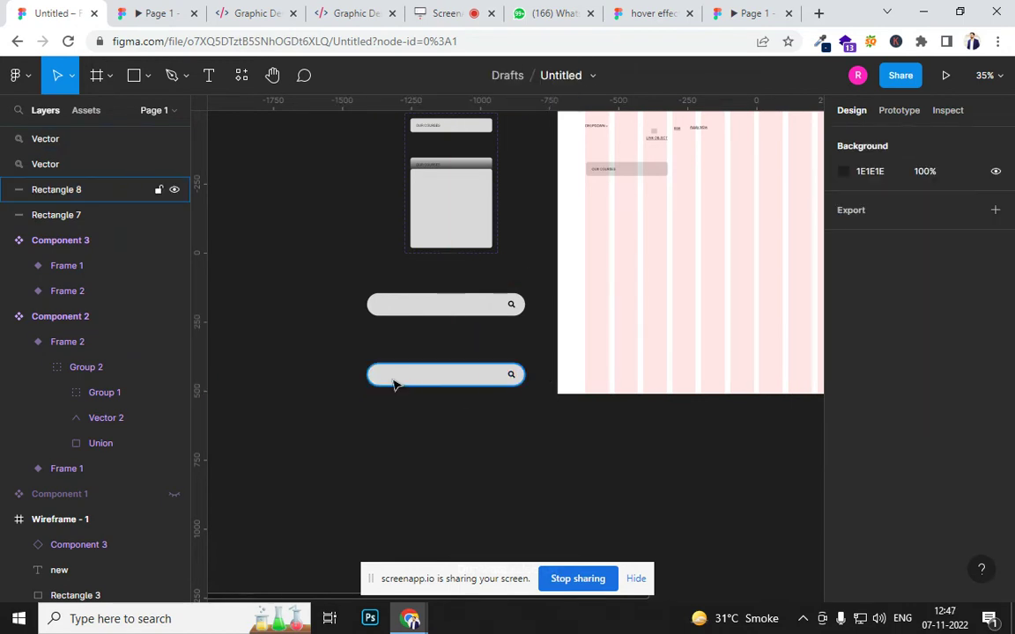
# Shrink the duplicated search bar to 99 × 82 around its magnifier icon and place both above the original bar, at about Y 33.
pyautogui.click(394, 384)
pyautogui.moveTo(363, 376); pyautogui.dragTo(509, 280)
pyautogui.click(473, 436)
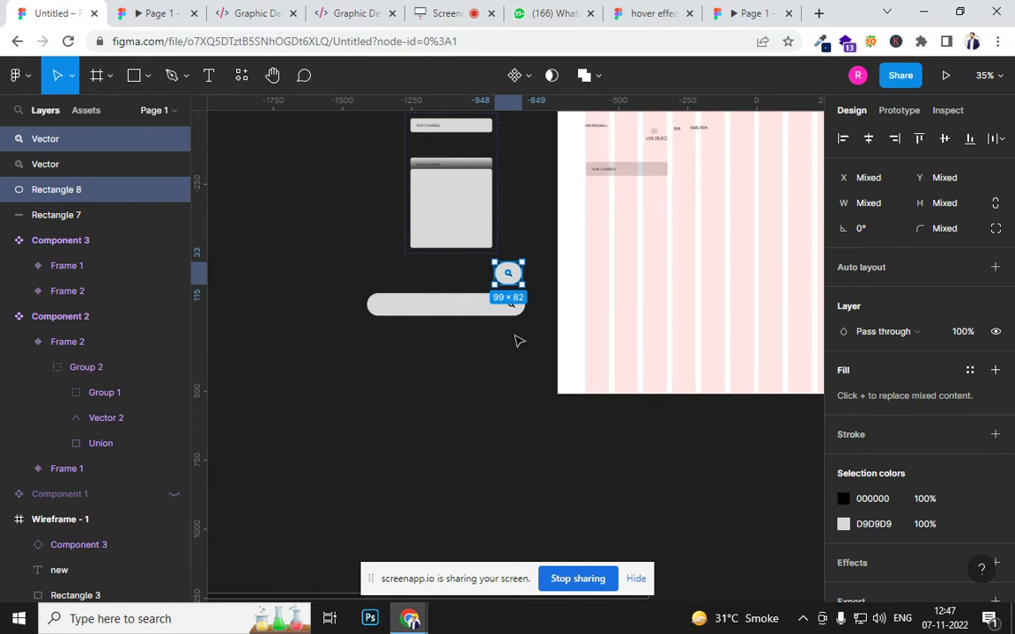
# Narrow the small rounded shape to 88 wide so it forms a near-circle around its magnifier icon.
pyautogui.click(542, 291)
pyautogui.scroll(3, 542, 291)
pyautogui.scroll(3, 520, 299)
pyautogui.click(462, 270)
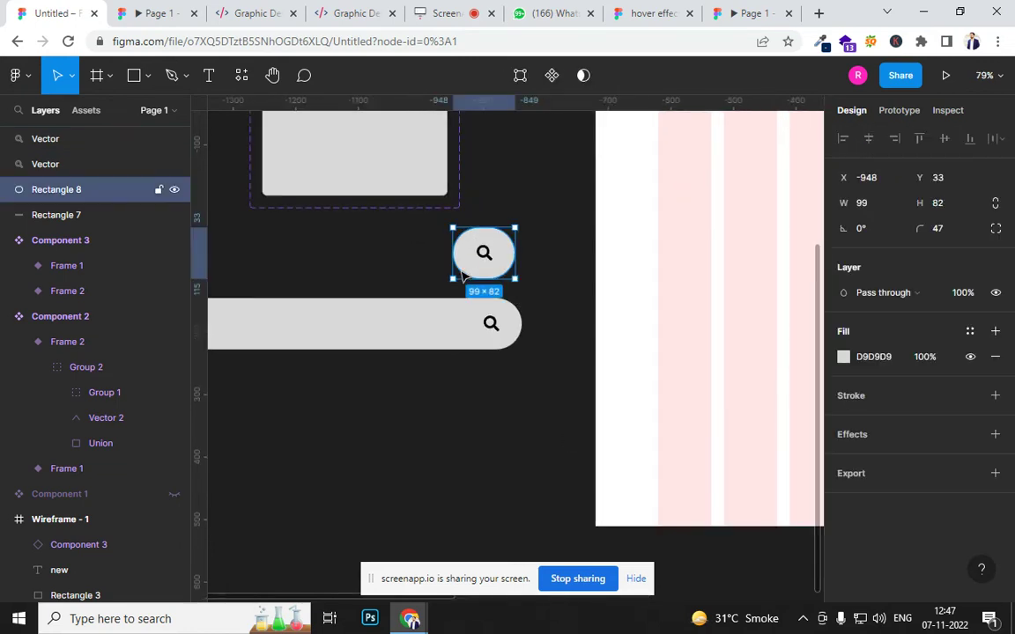
pyautogui.click(525, 341)
# Wrap the long search bar and its icon in one frame, and the small circle and its icon in another.
pyautogui.hscroll(-4, 608, 451)
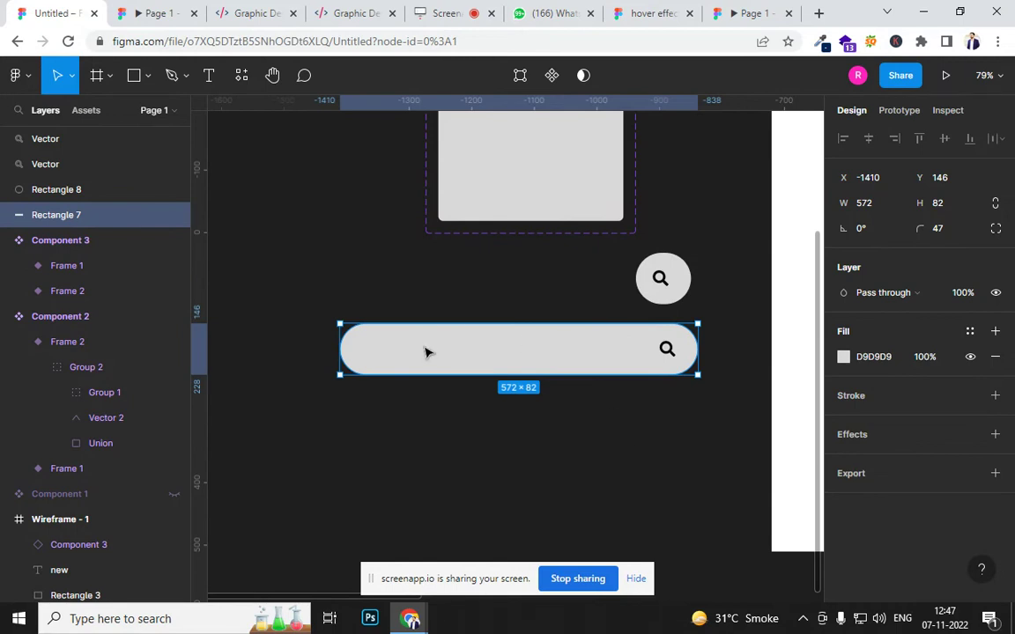
pyautogui.click(318, 334)
pyautogui.moveTo(310, 329); pyautogui.dragTo(670, 423)
pyautogui.rightClick(642, 365)
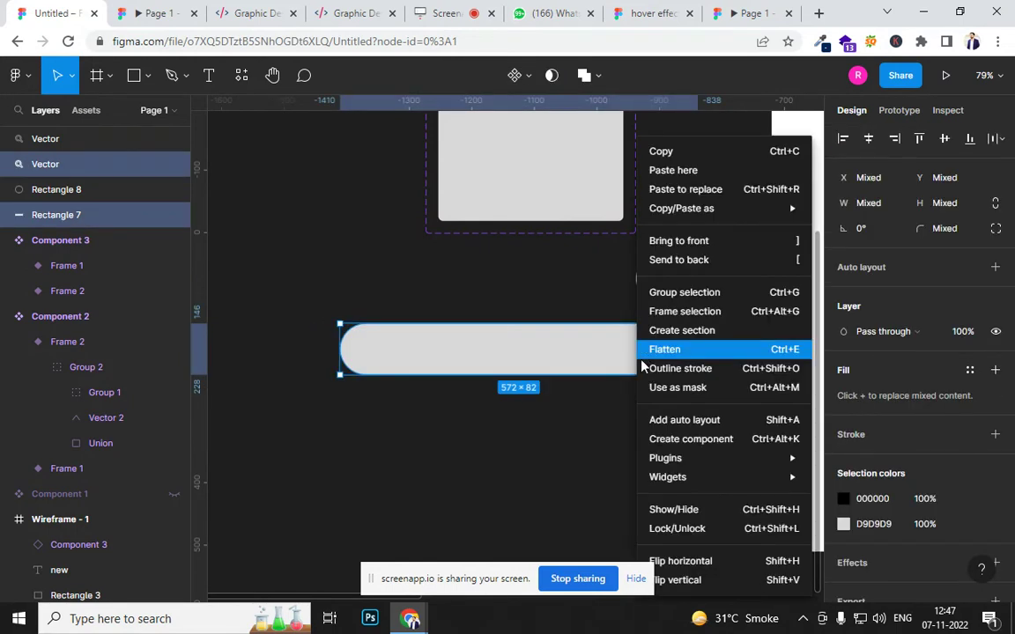
pyautogui.click(684, 312)
pyautogui.moveTo(613, 262); pyautogui.dragTo(694, 302)
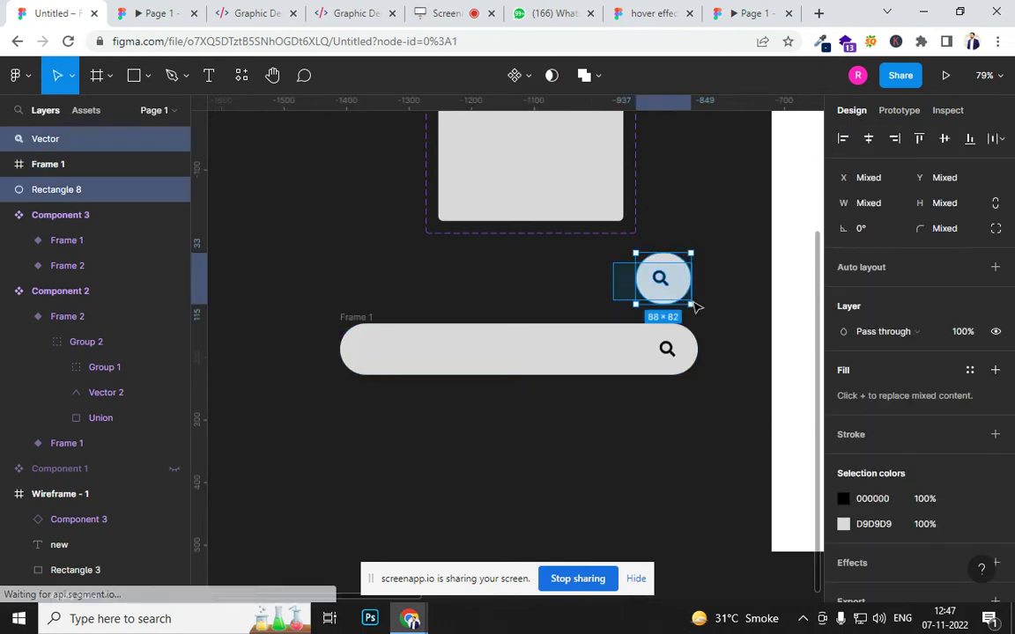
pyautogui.rightClick(650, 280)
pyautogui.click(708, 318)
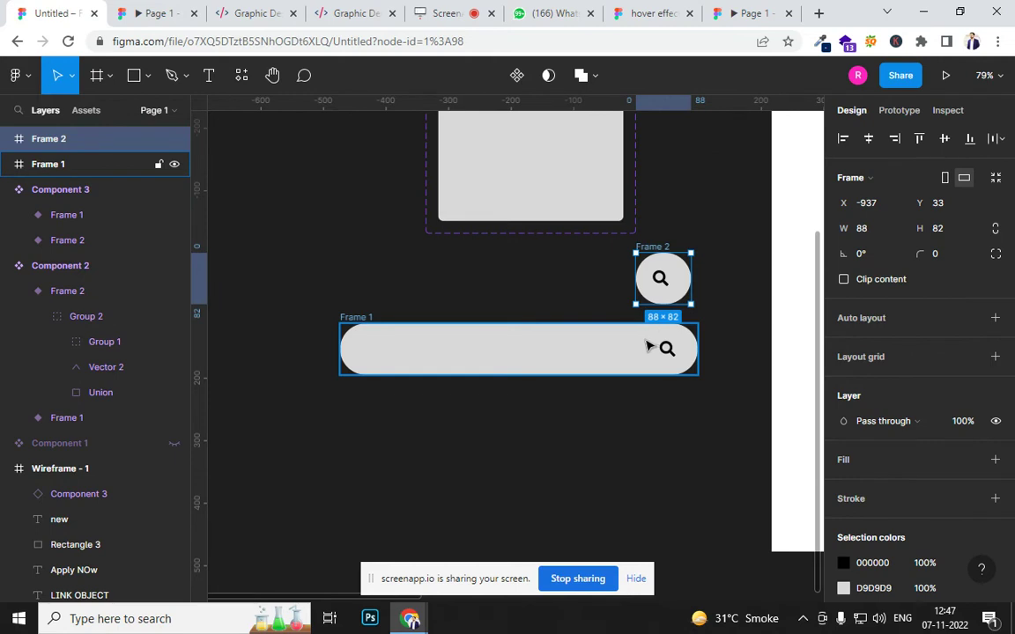
# Turn the circle frame and the long bar frame into components and combine them as variants of one component.
pyautogui.keyDown('shift'); pyautogui.click(614, 352); pyautogui.keyUp('shift')
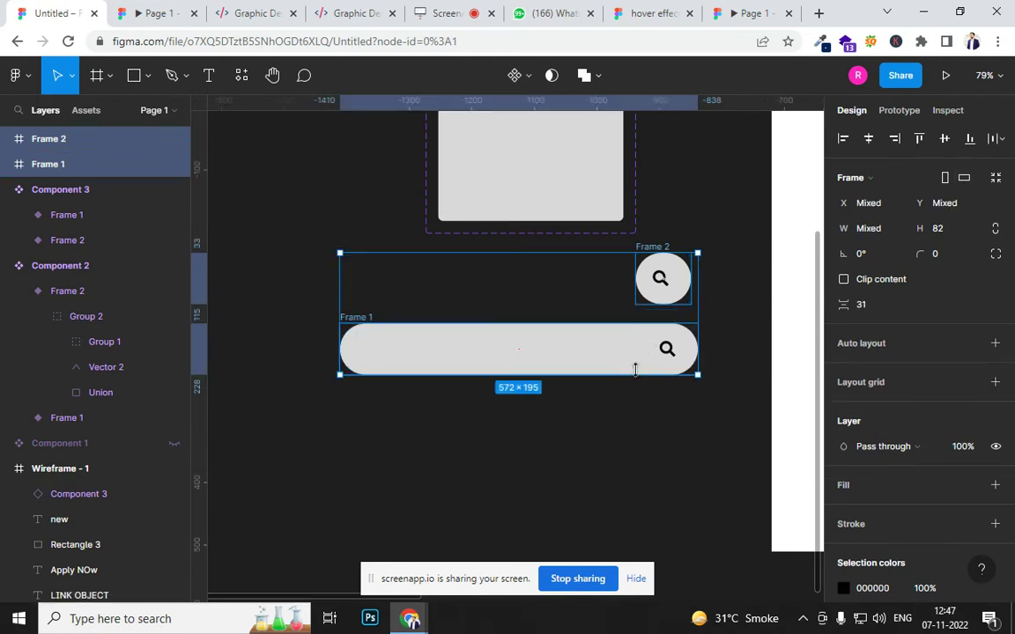
pyautogui.click(631, 388)
pyautogui.click(660, 301)
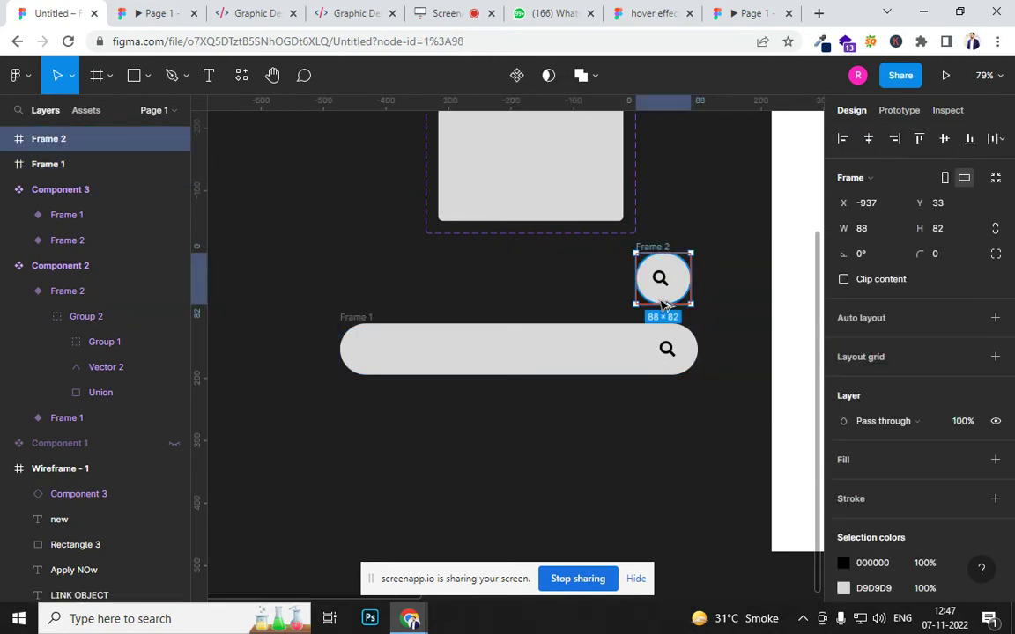
pyautogui.click(621, 348)
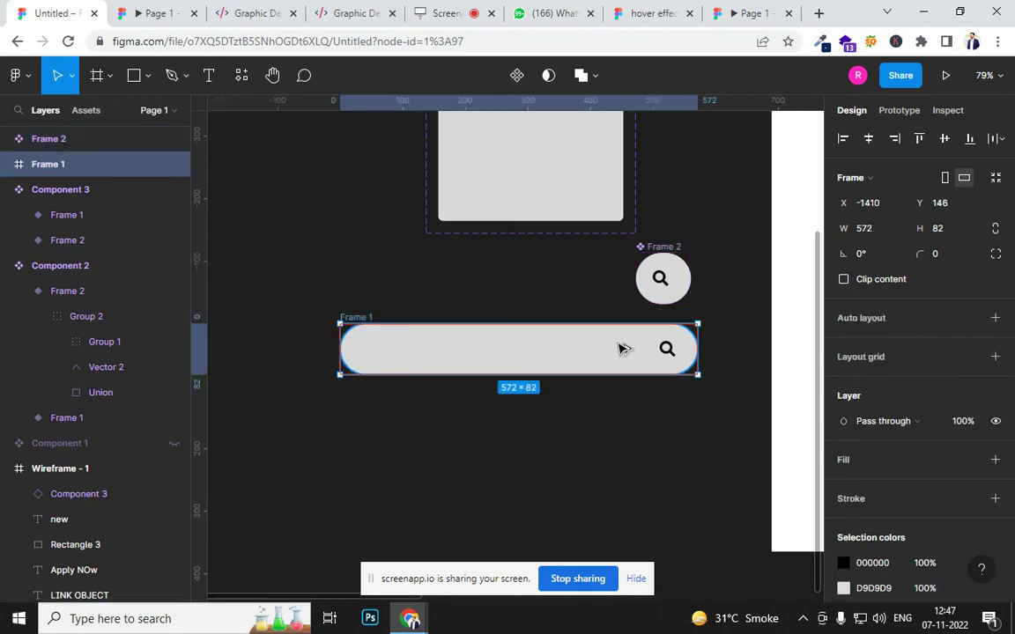
pyautogui.click(694, 430)
pyautogui.moveTo(693, 431); pyautogui.dragTo(568, 292)
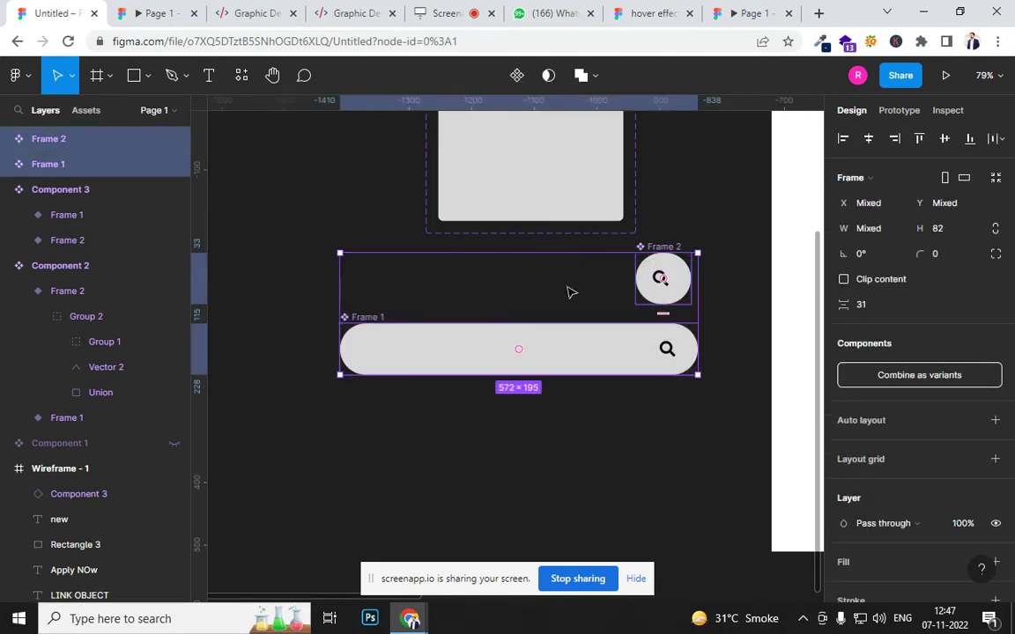
pyautogui.click(911, 376)
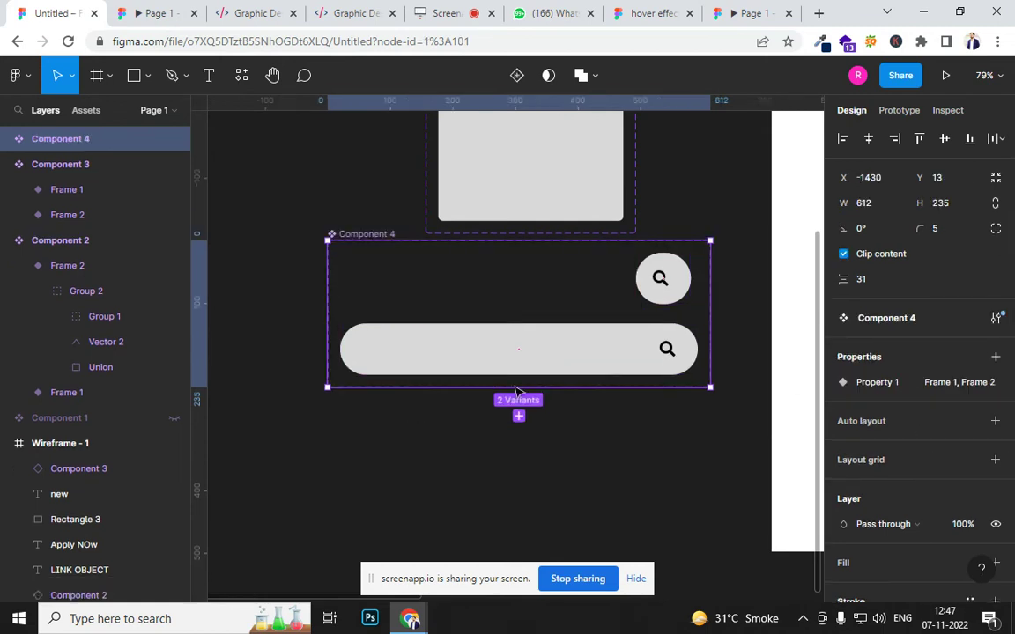
# Add an on-click Change to interaction from the circle variant to the long bar variant, using Smart animate.
pyautogui.click(900, 110)
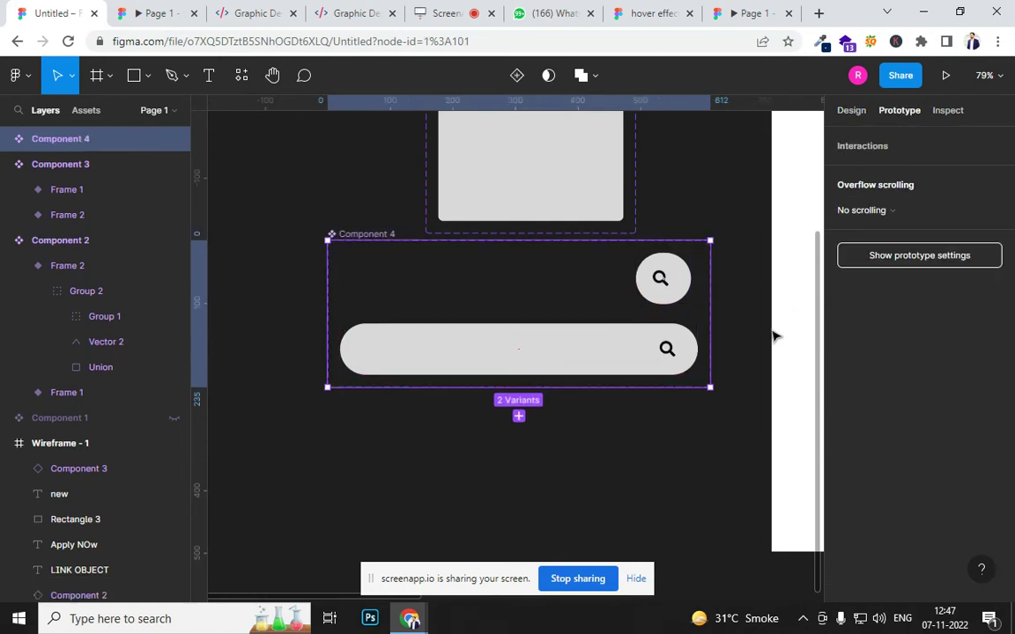
pyautogui.click(664, 294)
pyautogui.moveTo(663, 306); pyautogui.dragTo(564, 348)
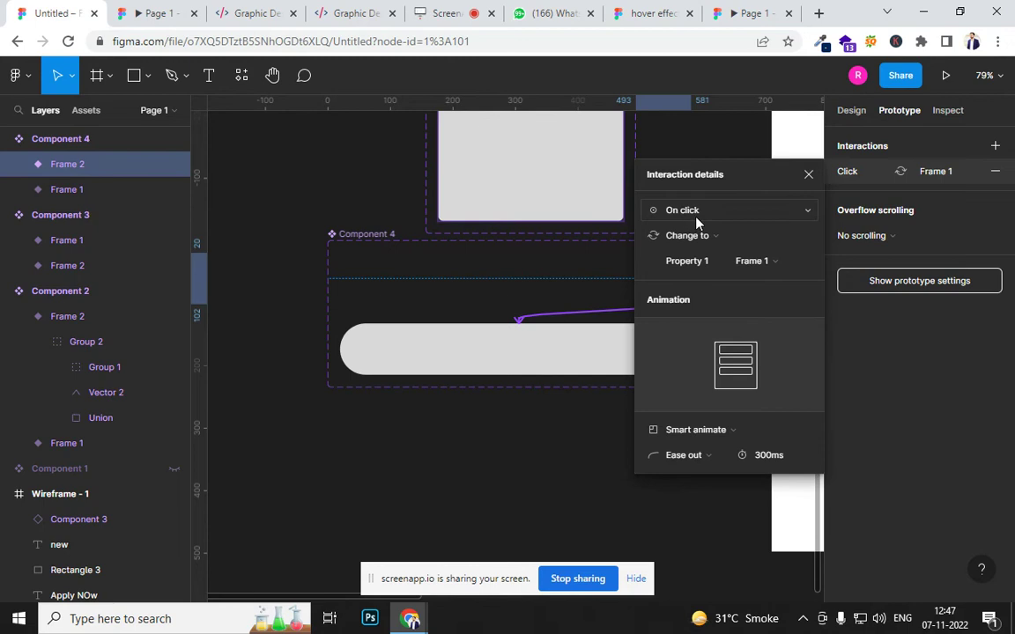
pyautogui.click(726, 432)
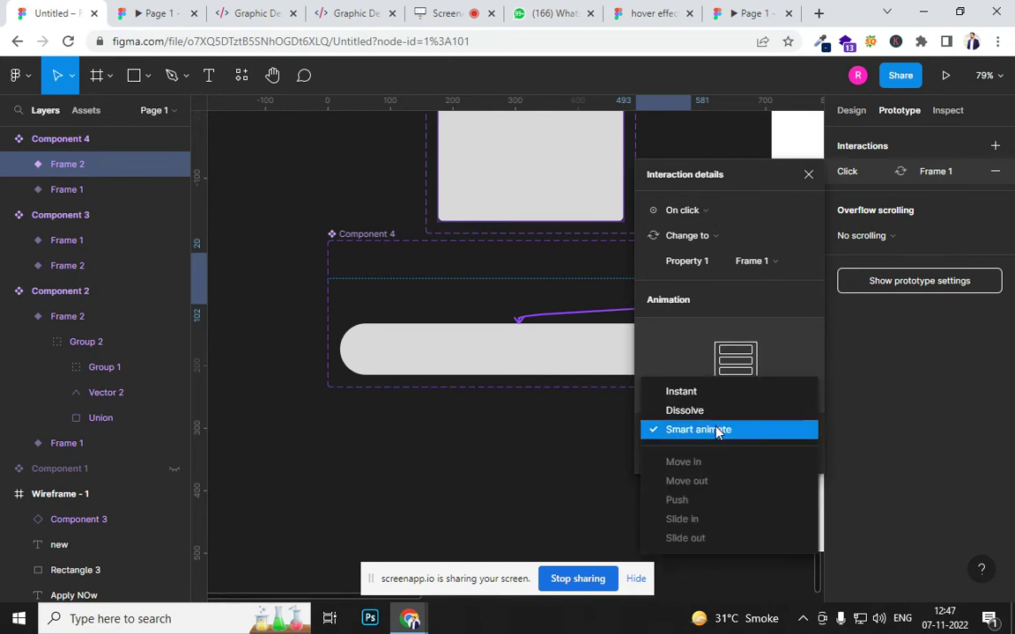
pyautogui.click(714, 432)
pyautogui.click(607, 455)
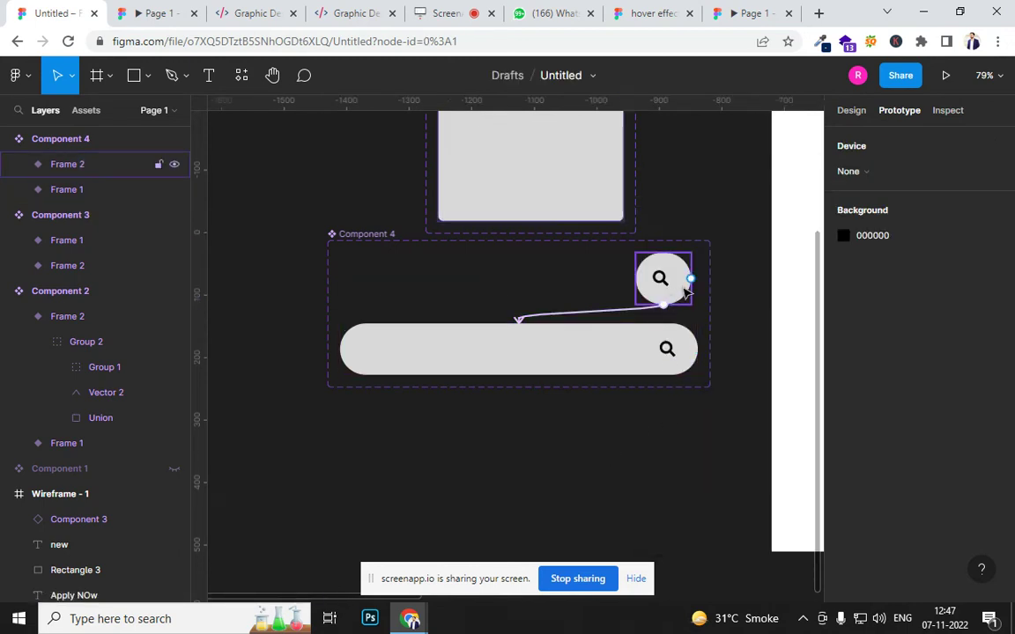
# Set the easing of the circle variant's click interaction to Ease in.
pyautogui.click(631, 354)
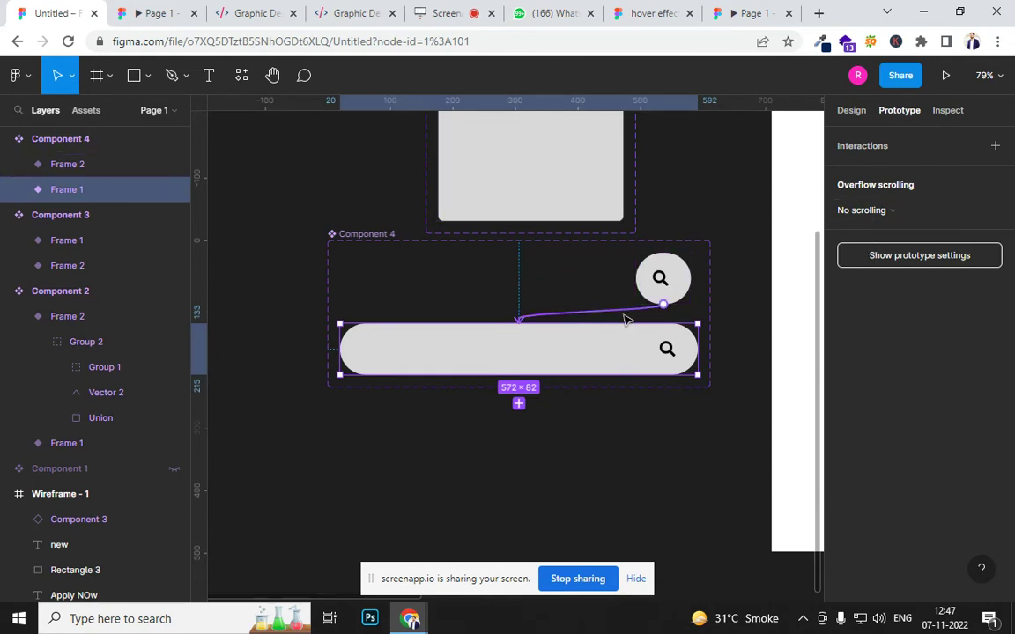
pyautogui.click(628, 314)
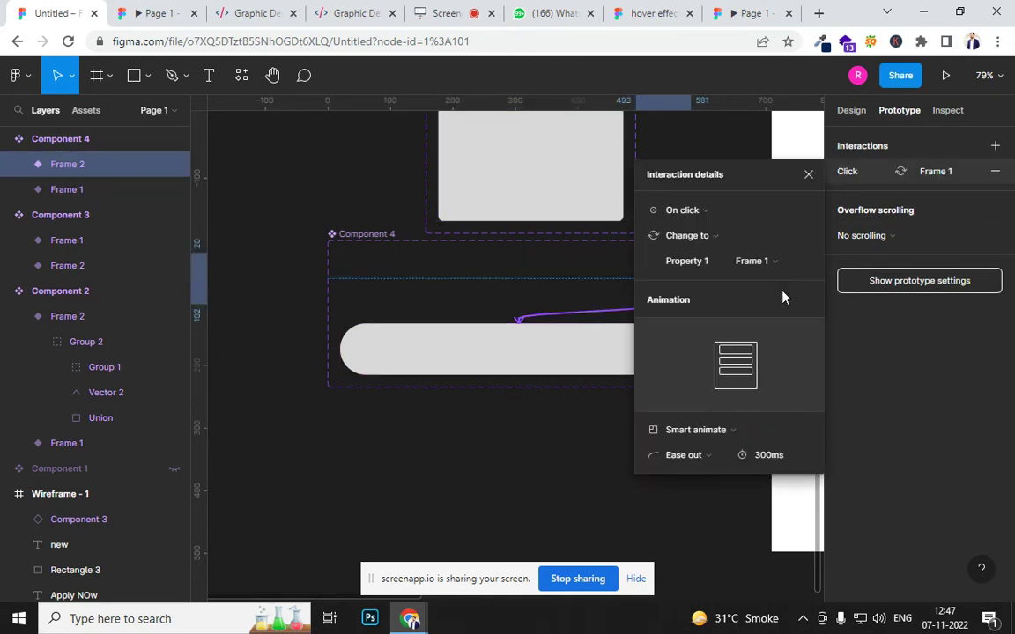
pyautogui.click(686, 455)
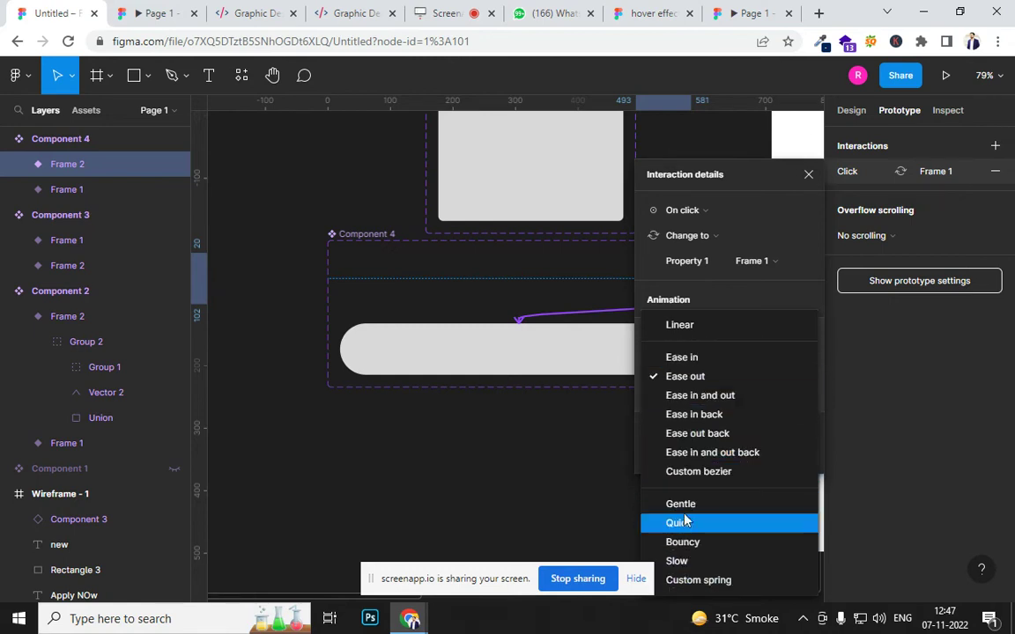
pyautogui.click(697, 588)
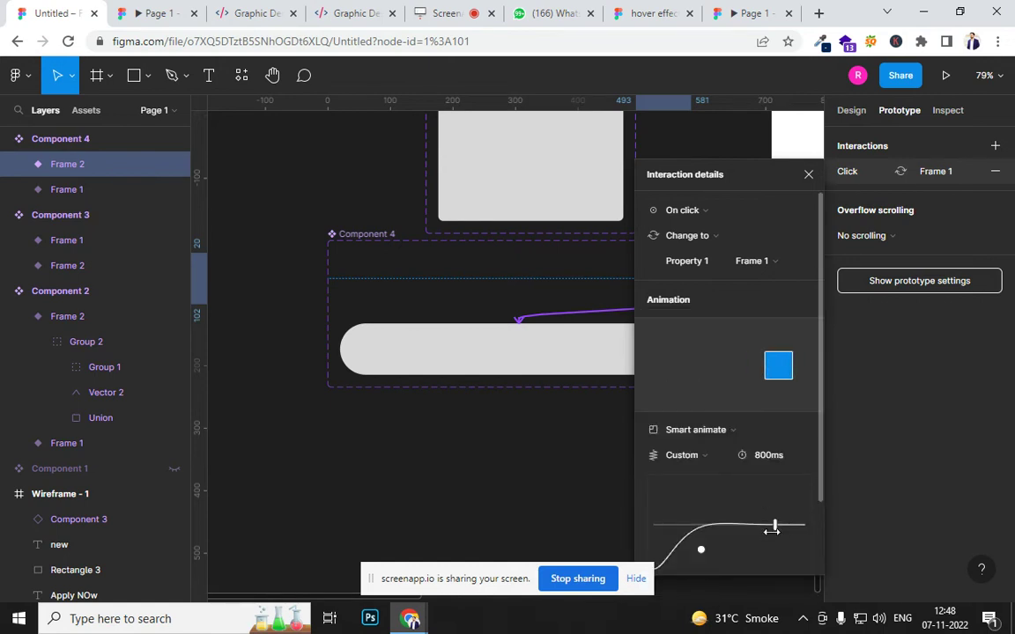
pyautogui.click(705, 456)
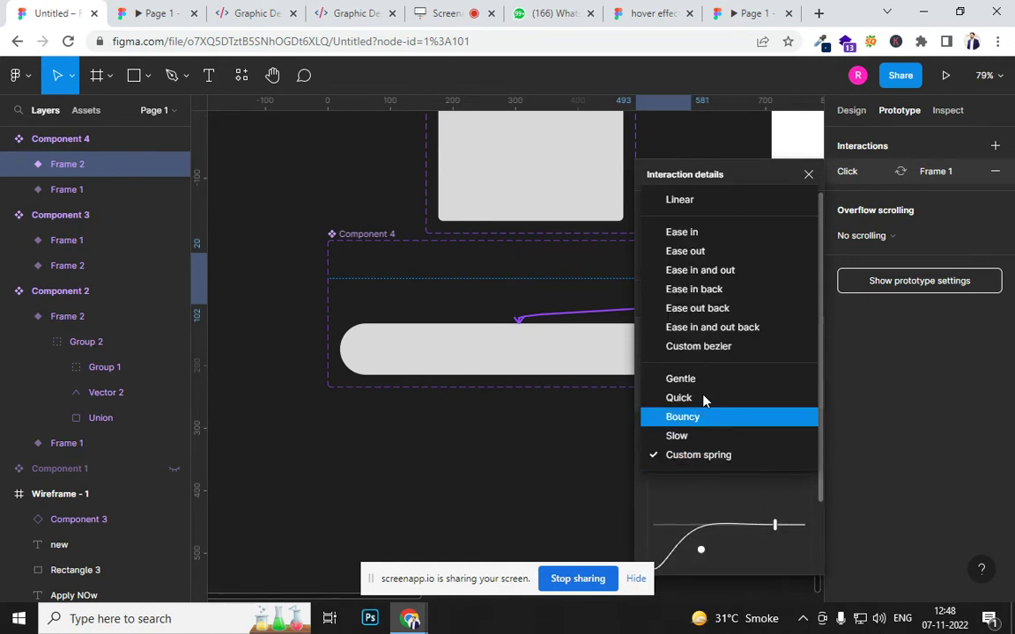
pyautogui.click(683, 232)
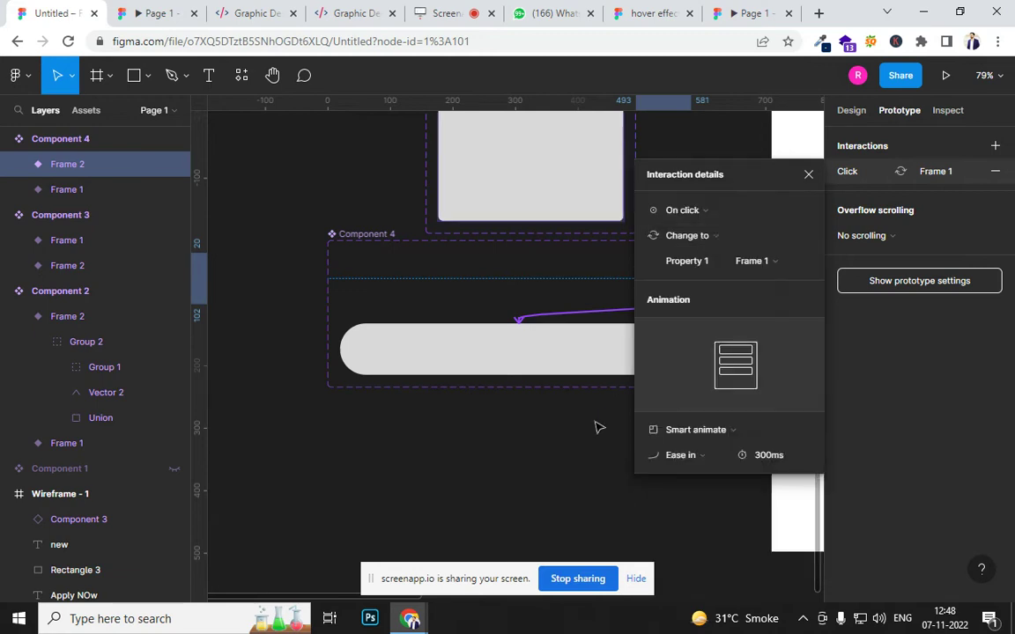
pyautogui.click(566, 467)
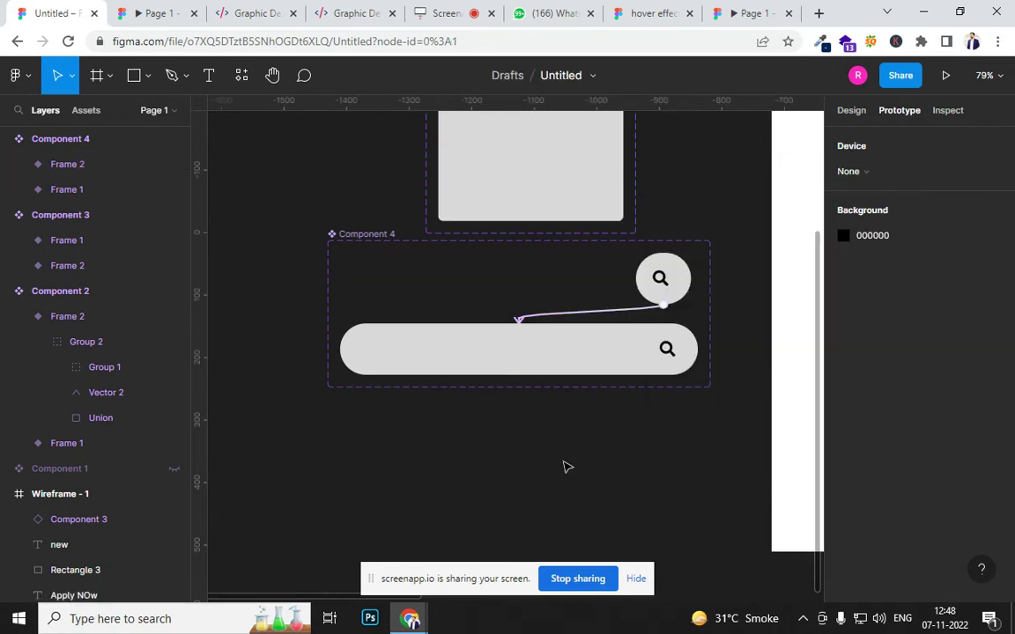
# Place an instance of the circular search component on Wireframe - 1, at about X 886, Y 139.
pyautogui.click(85, 108)
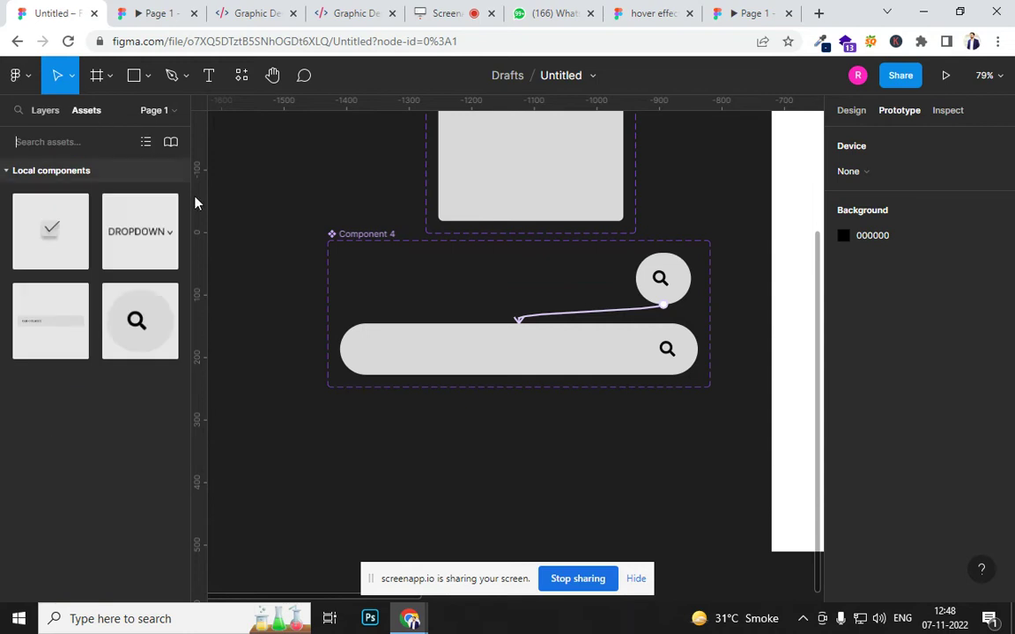
pyautogui.scroll(-8, 392, 335)
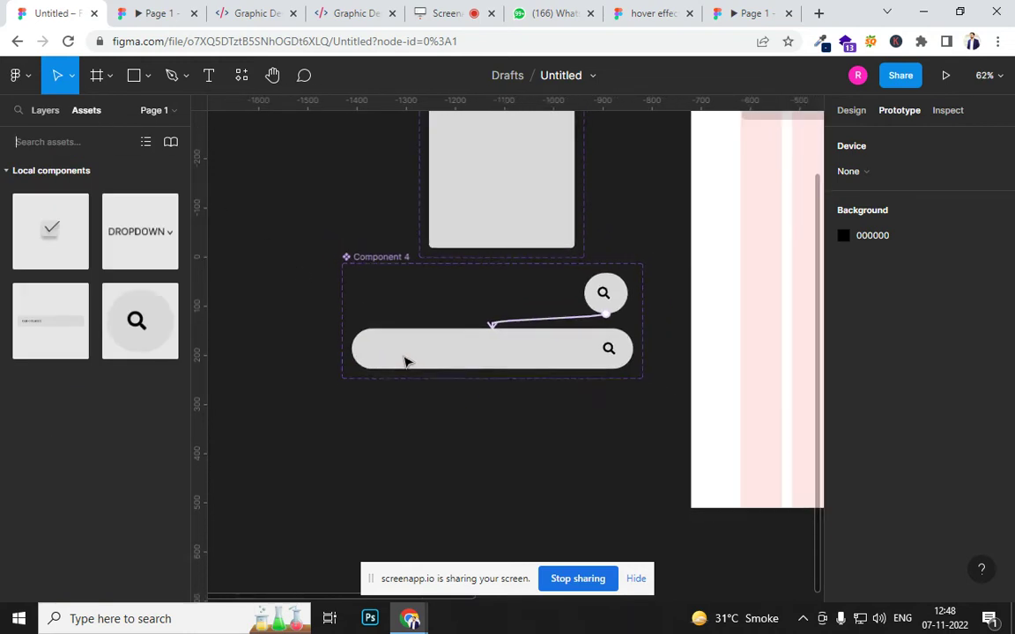
pyautogui.moveTo(151, 329); pyautogui.dragTo(739, 237)
pyautogui.scroll(5, 797, 254)
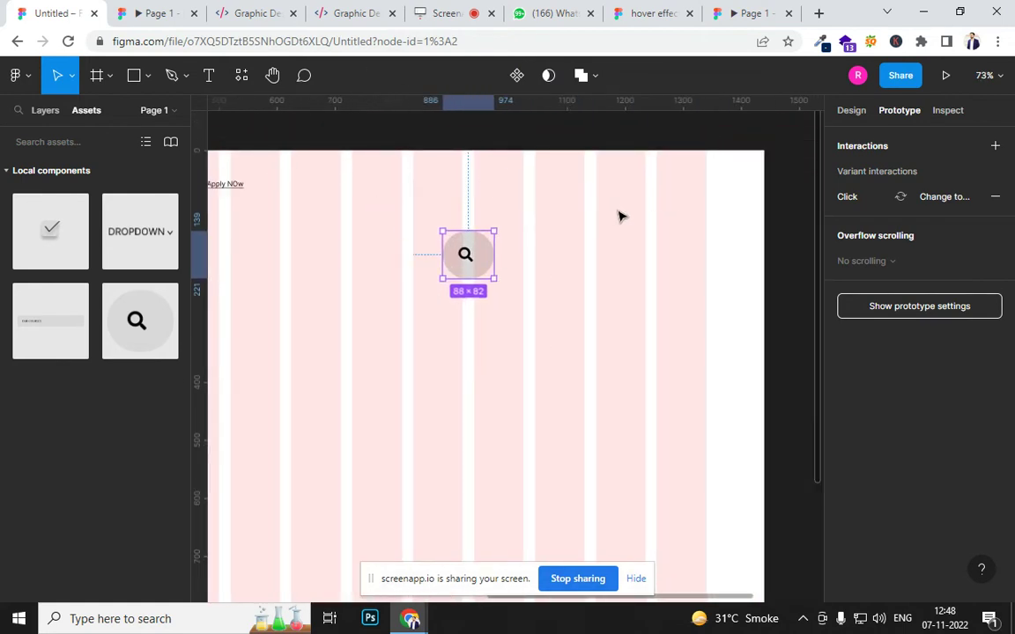
# Switch to the prototype preview and test expanding the search icon.
pyautogui.click(154, 14)
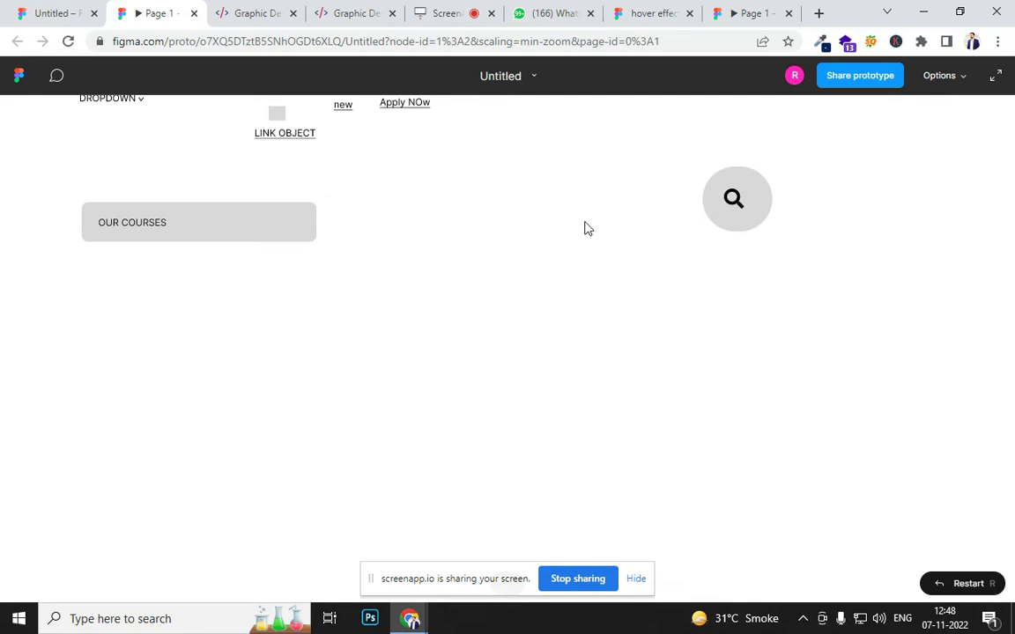
pyautogui.click(745, 207)
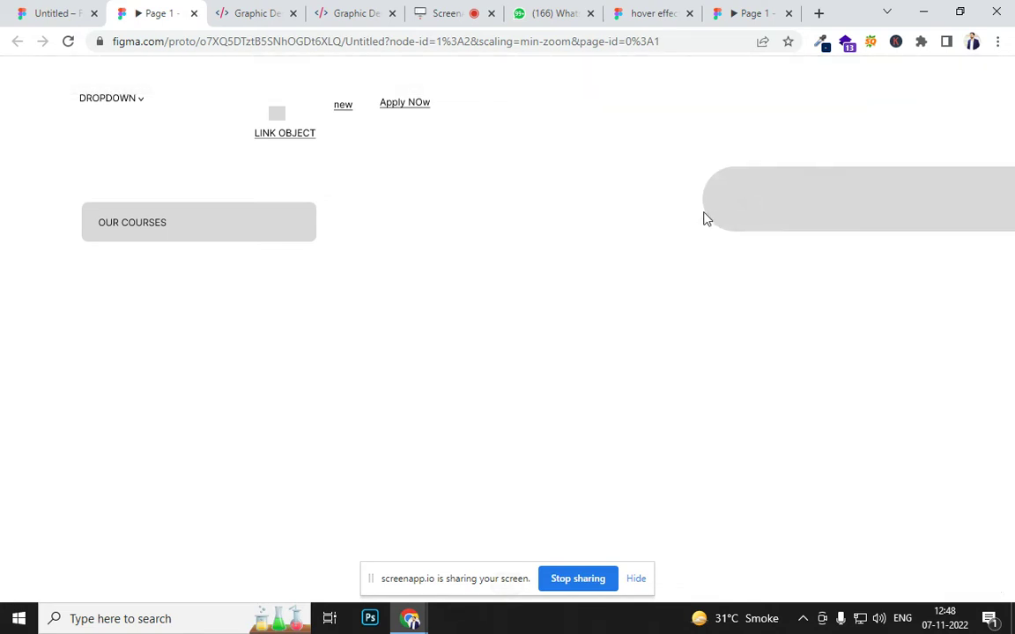
pyautogui.scroll(-1, 718, 239)
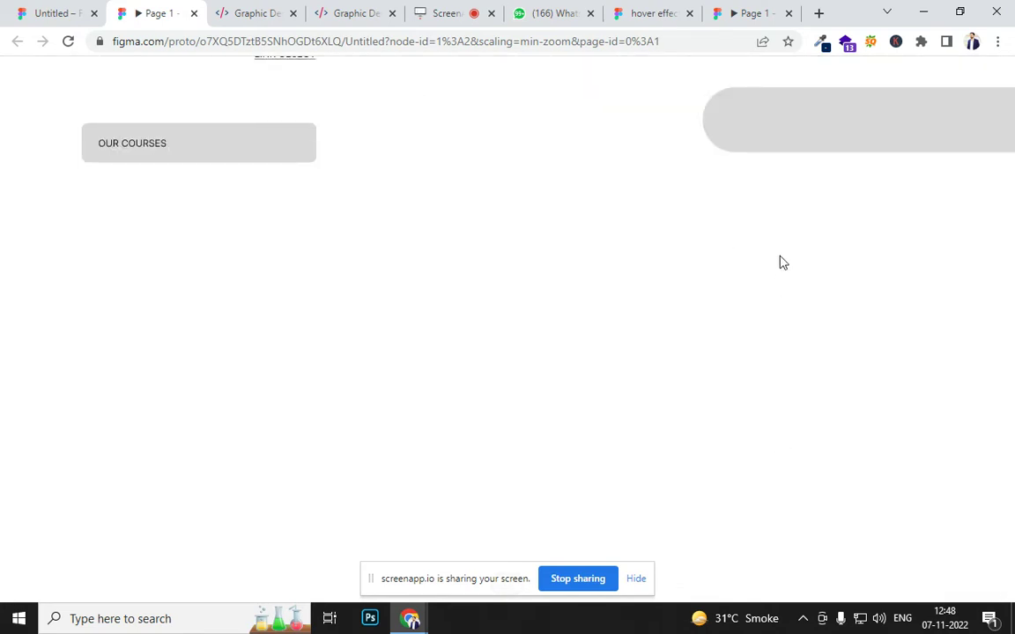
pyautogui.click(606, 122)
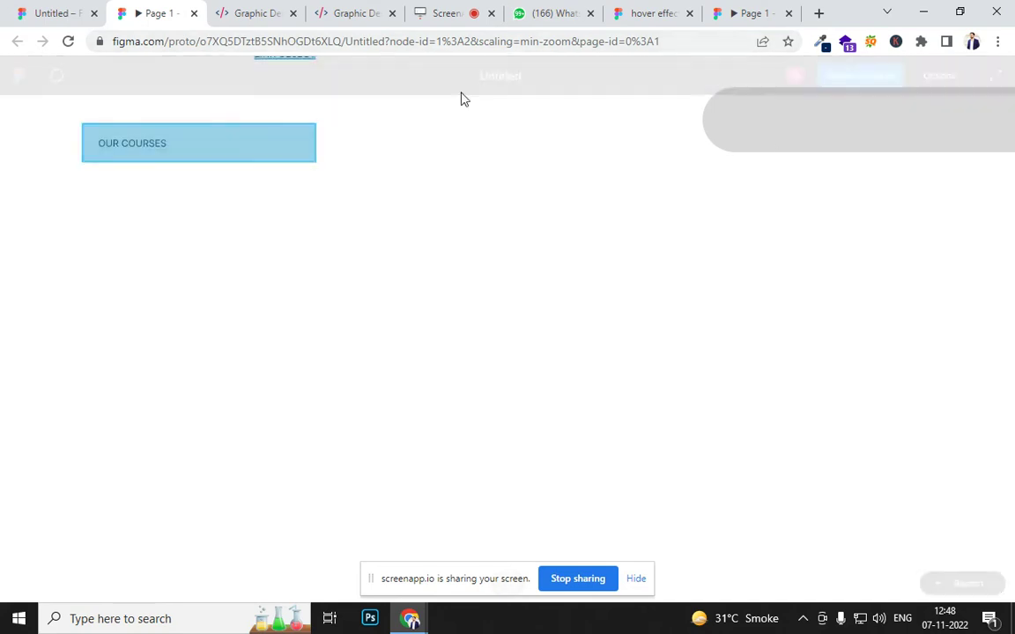
# Back in the design file, move the search instance on Wireframe - 1 to about X 520, Y 170.
pyautogui.click(86, 18)
pyautogui.hscroll(2, 379, 262)
pyautogui.moveTo(326, 266); pyautogui.dragTo(254, 287)
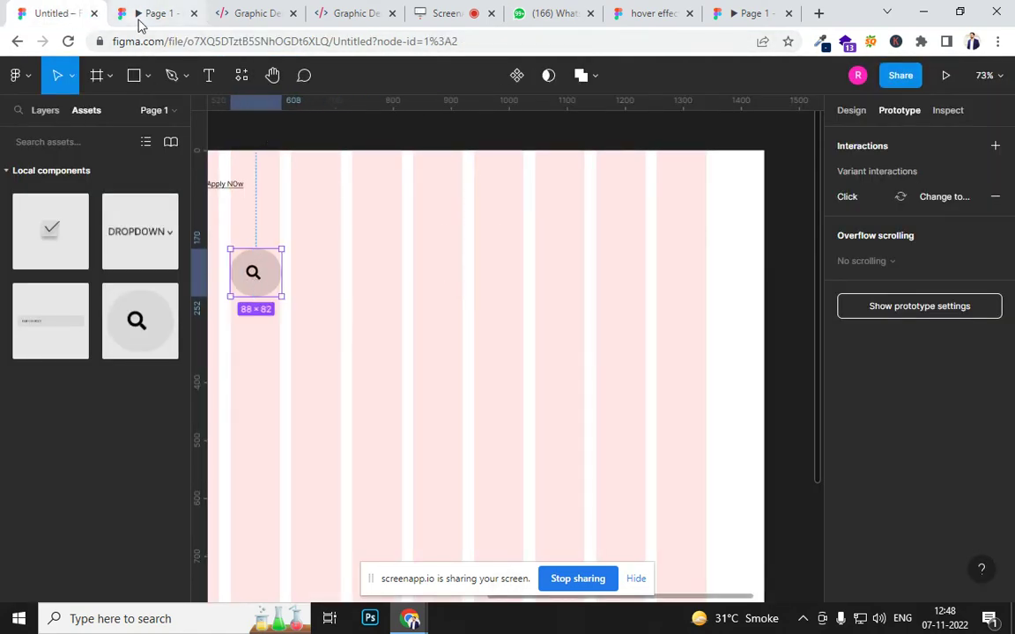
# Reload the prototype preview and test expanding the repositioned search icon.
pyautogui.click(145, 15)
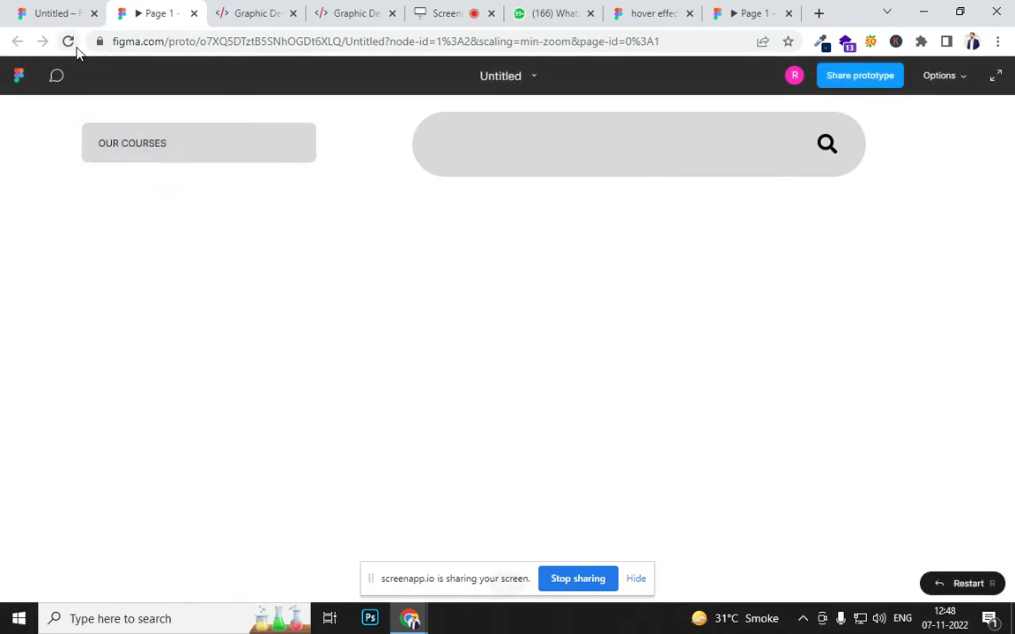
pyautogui.click(69, 42)
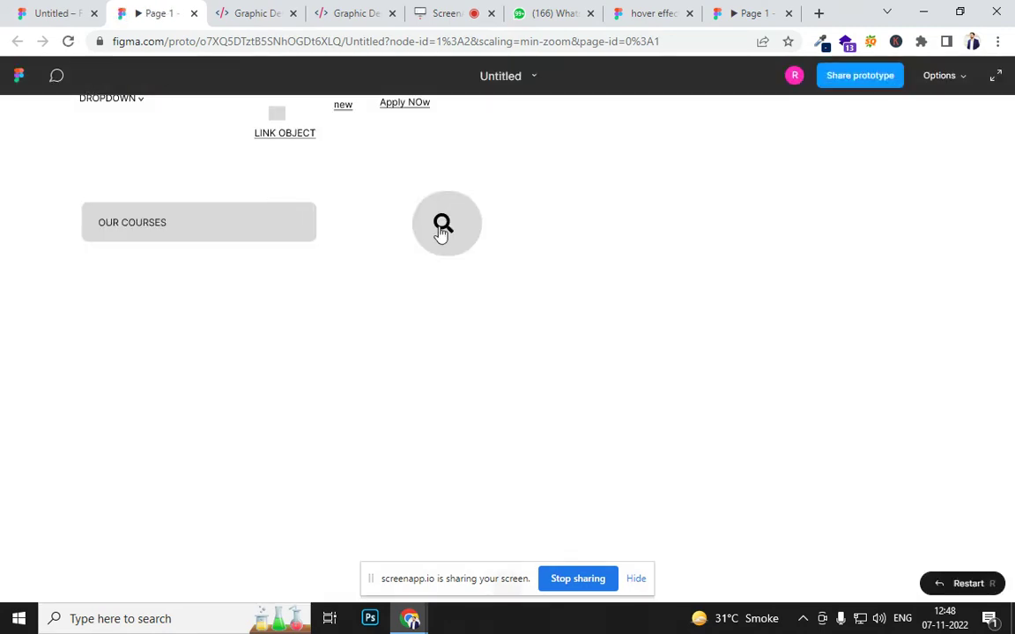
pyautogui.click(442, 231)
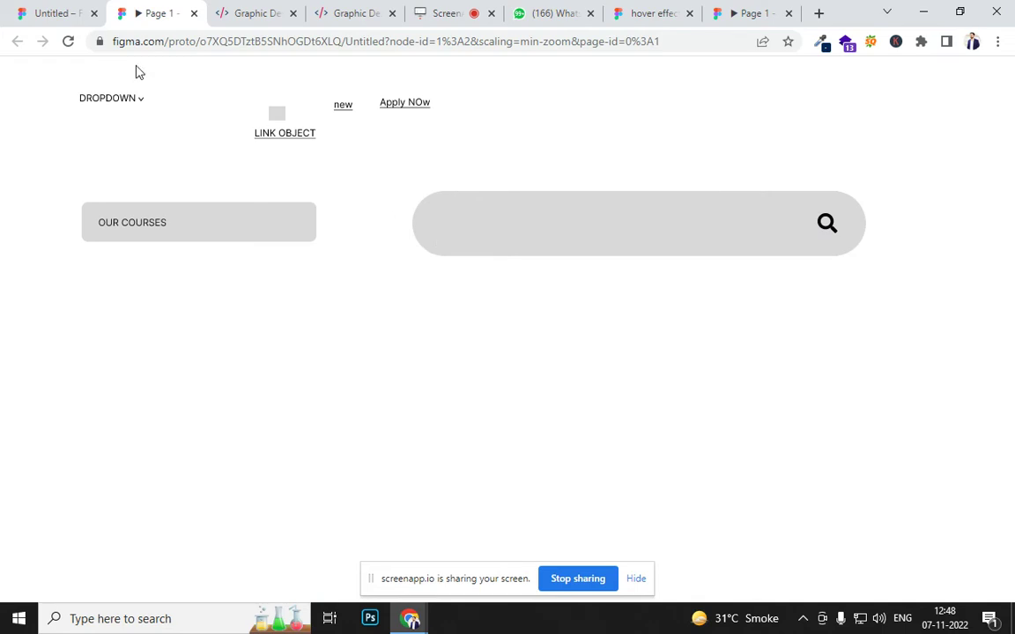
# Return to the design file and select the expanded search bar variant in Component 4.
pyautogui.click(64, 13)
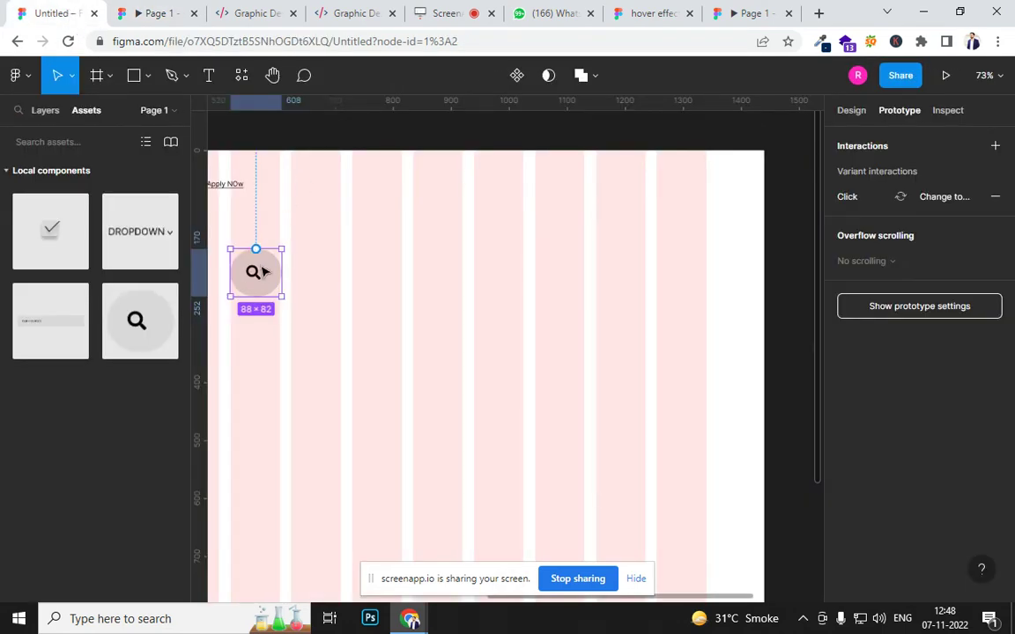
pyautogui.scroll(5, 246, 261)
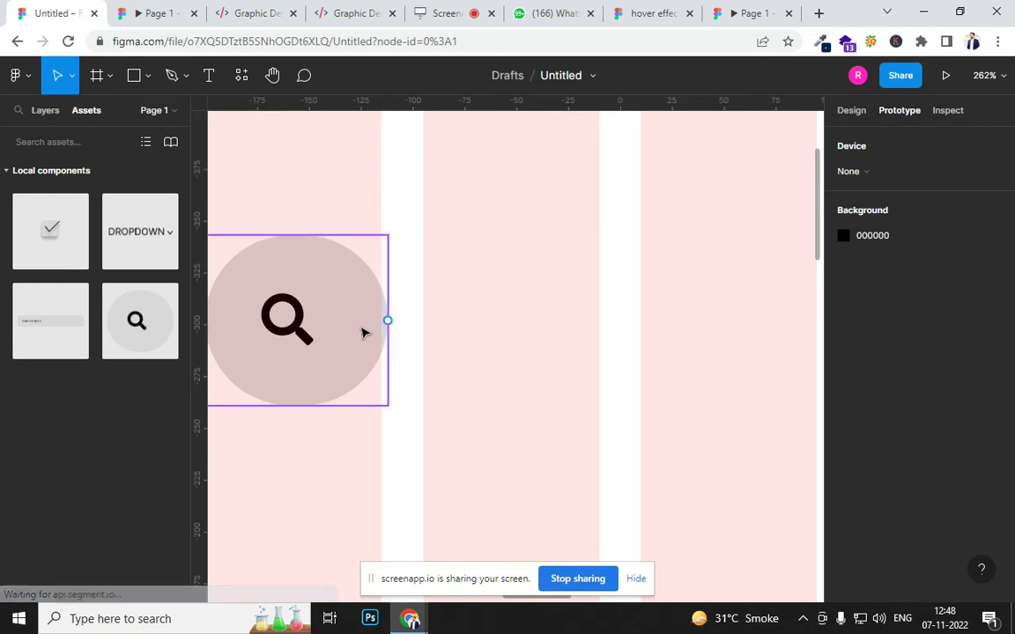
pyautogui.hscroll(-5, 345, 345)
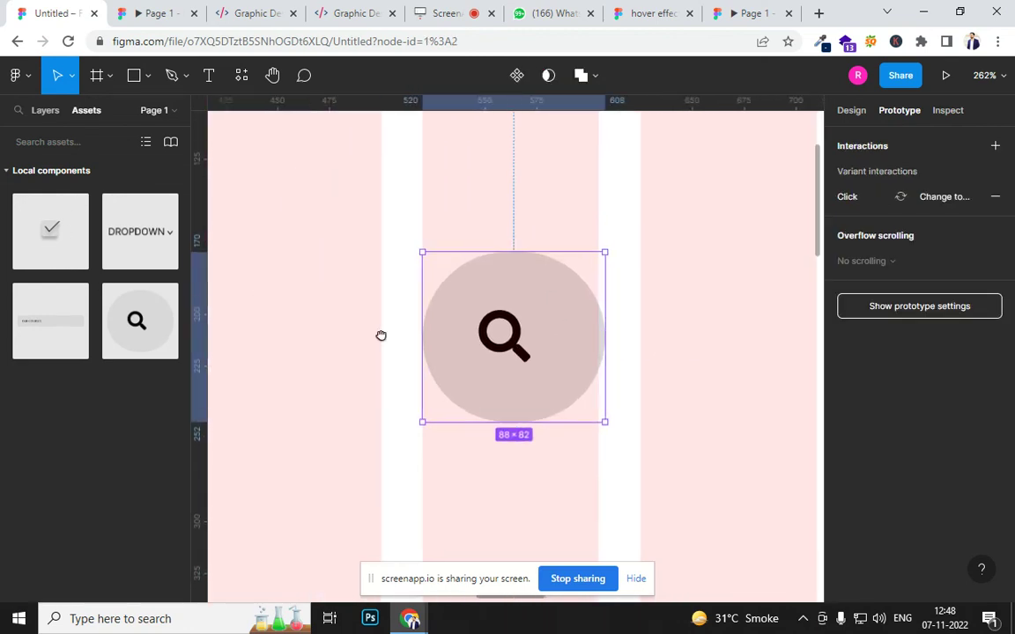
pyautogui.hscroll(-10, 387, 335)
pyautogui.click(571, 340)
pyautogui.keyDown('ctrl'); pyautogui.scroll(-3, 568, 342); pyautogui.keyUp('ctrl')
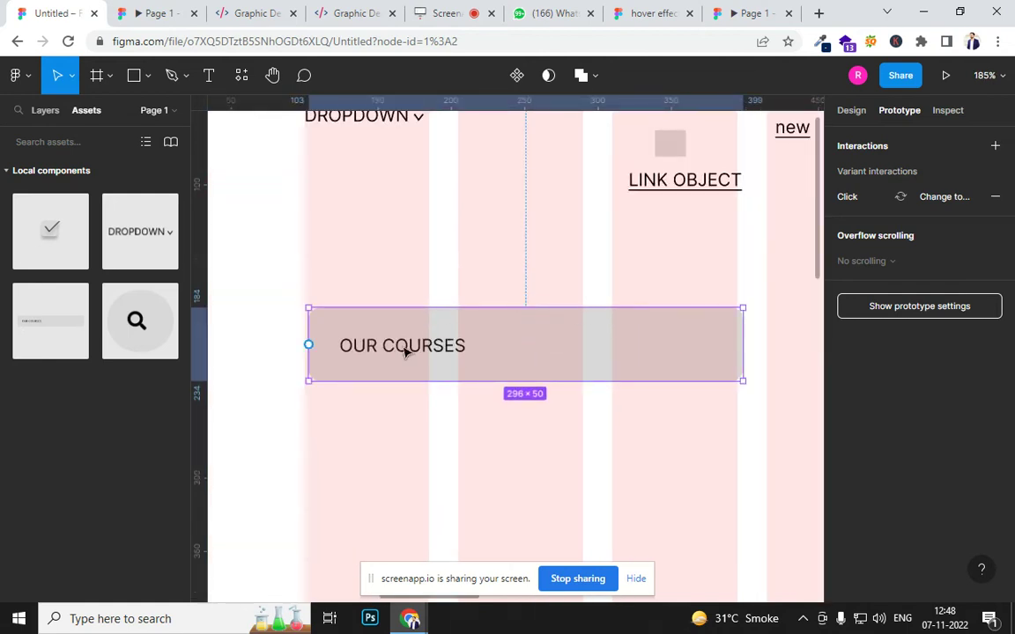
pyautogui.keyDown('ctrl'); pyautogui.scroll(-4, 405, 350); pyautogui.keyUp('ctrl')
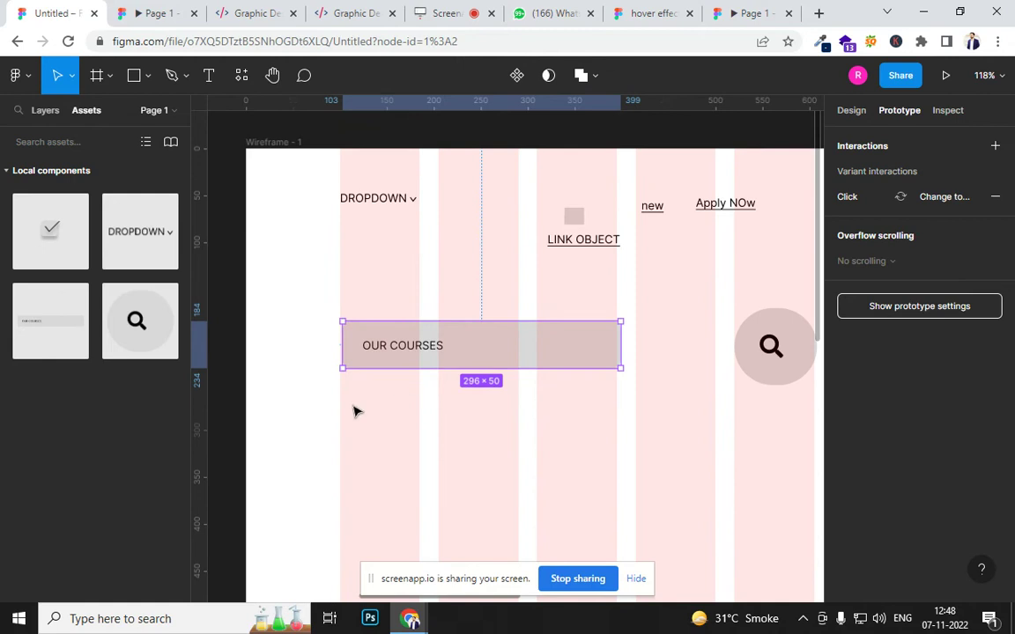
pyautogui.moveTo(281, 417); pyautogui.dragTo(717, 315)
pyautogui.scroll(-3, 635, 390)
pyautogui.hscroll(-3, 635, 389)
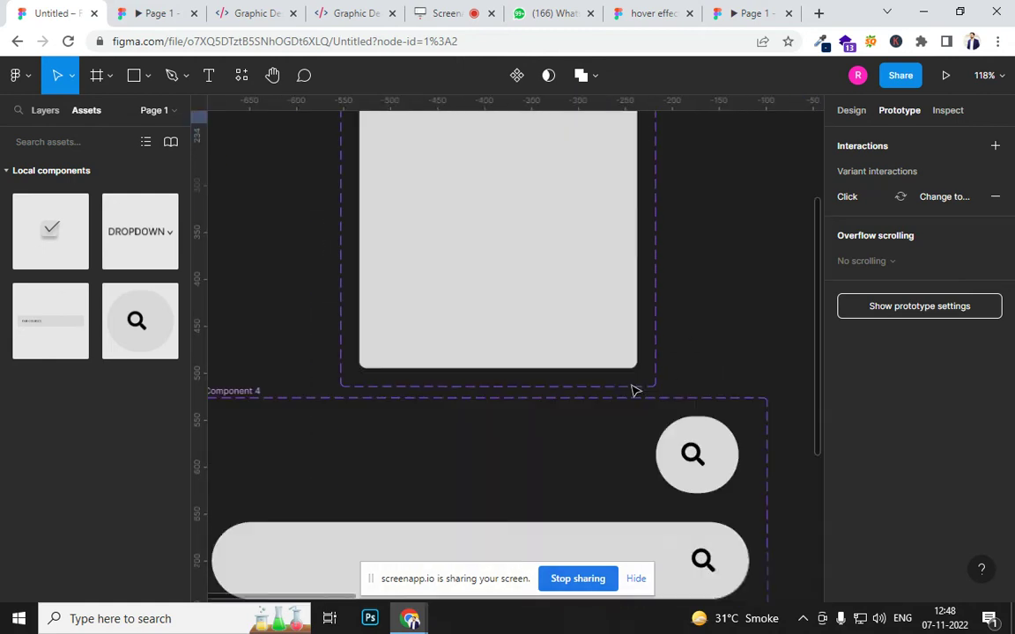
pyautogui.keyDown('ctrl'); pyautogui.scroll(-4, 635, 390); pyautogui.keyUp('ctrl')
pyautogui.moveTo(610, 436); pyautogui.dragTo(594, 333)
pyautogui.click(608, 343)
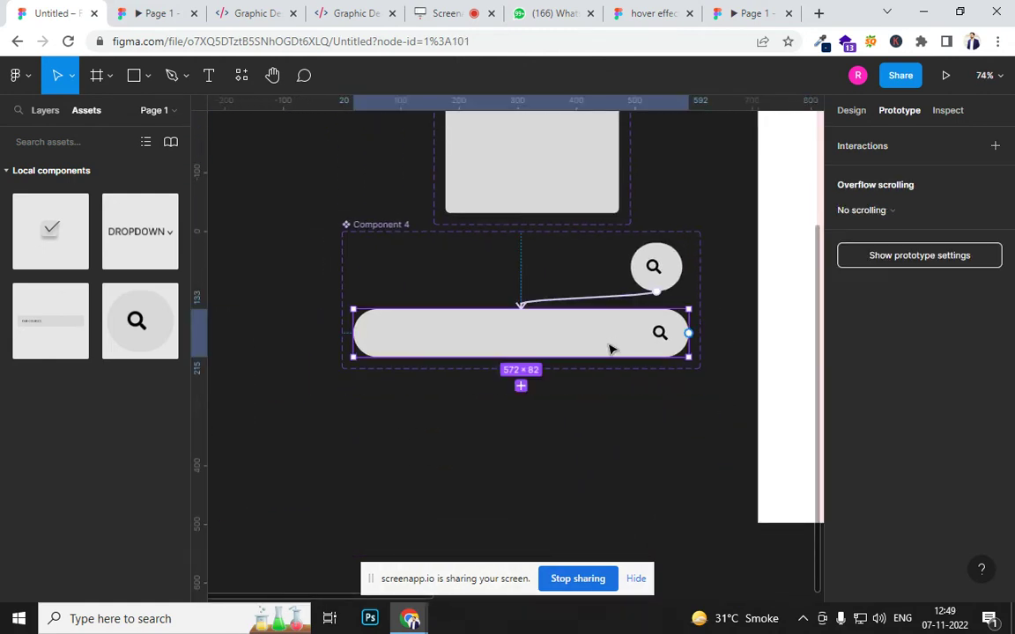
# Move the search icon to the left end of the expanded bar variant, at about X 36.
pyautogui.click(661, 335)
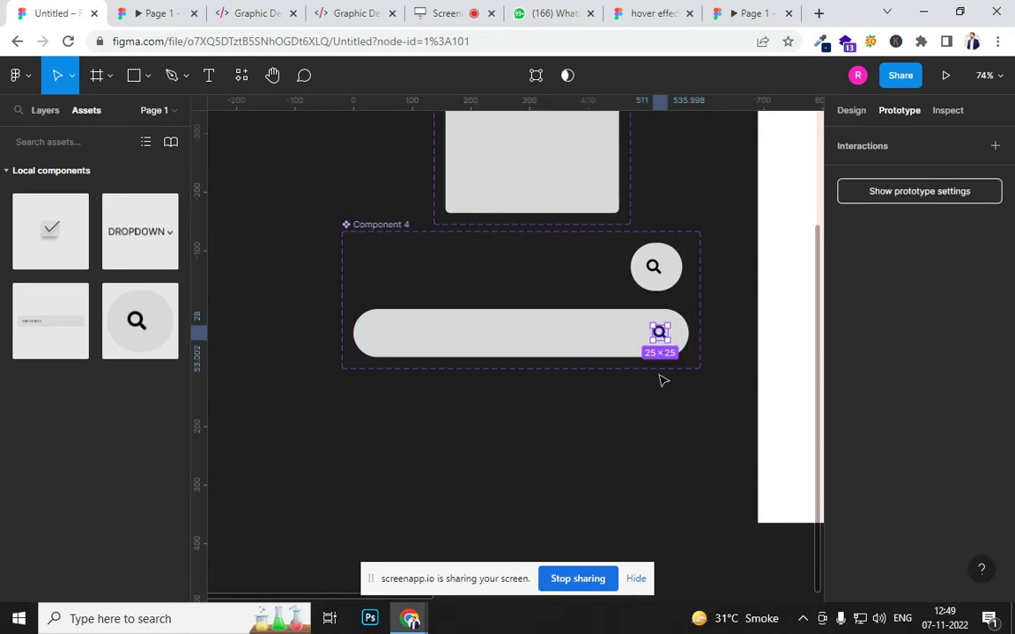
pyautogui.click(687, 332)
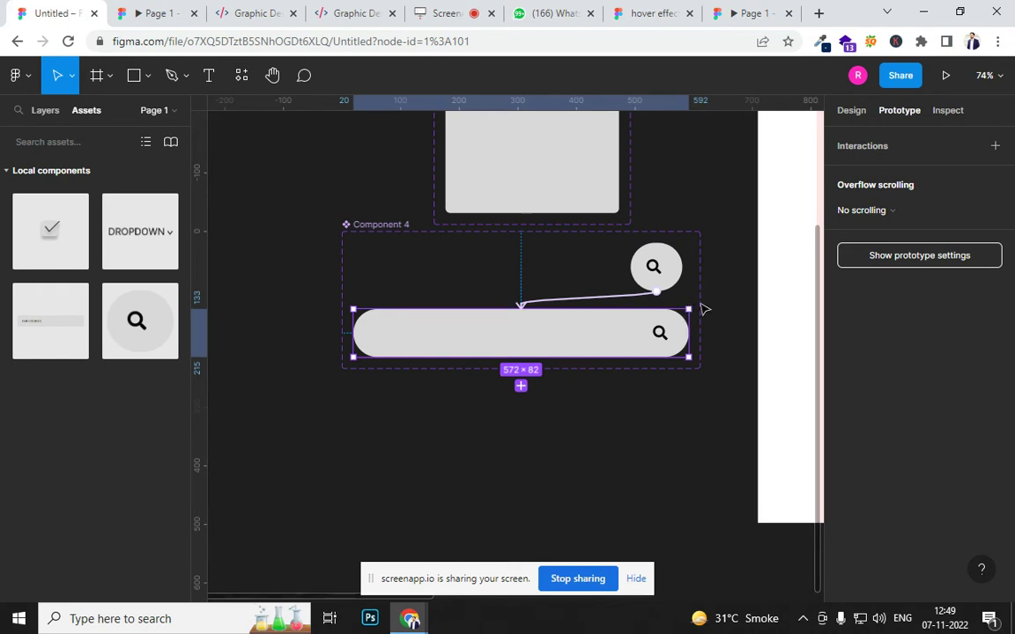
pyautogui.moveTo(700, 321); pyautogui.dragTo(420, 354)
pyautogui.click(382, 336)
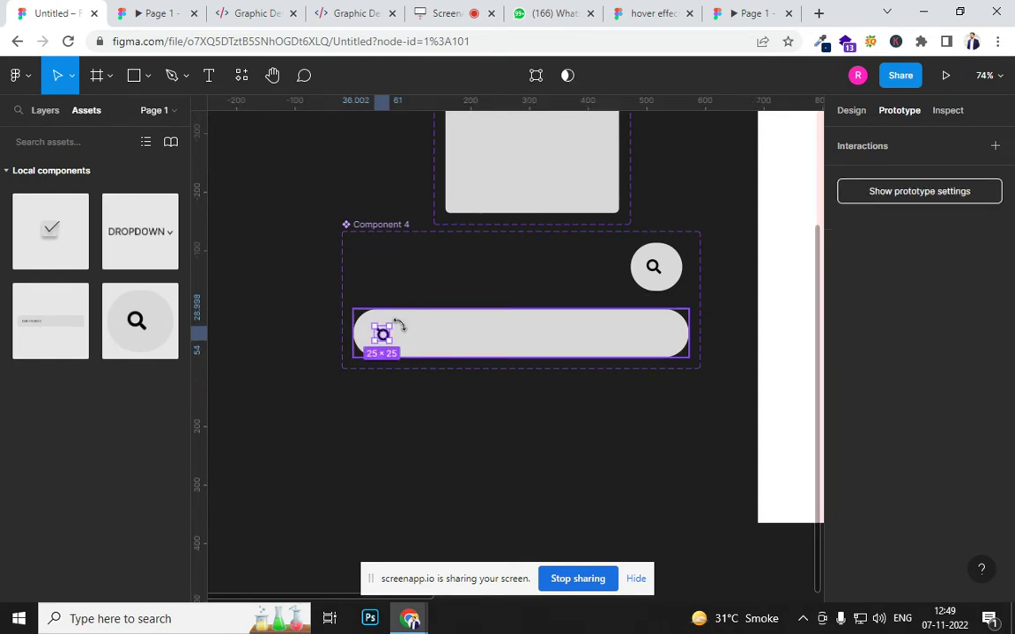
# Connect the expanded bar's search icon to Rectangle 7 with an instant on-click Scroll to interaction.
pyautogui.moveTo(392, 324); pyautogui.dragTo(353, 356)
pyautogui.moveTo(380, 335); pyautogui.dragTo(408, 340)
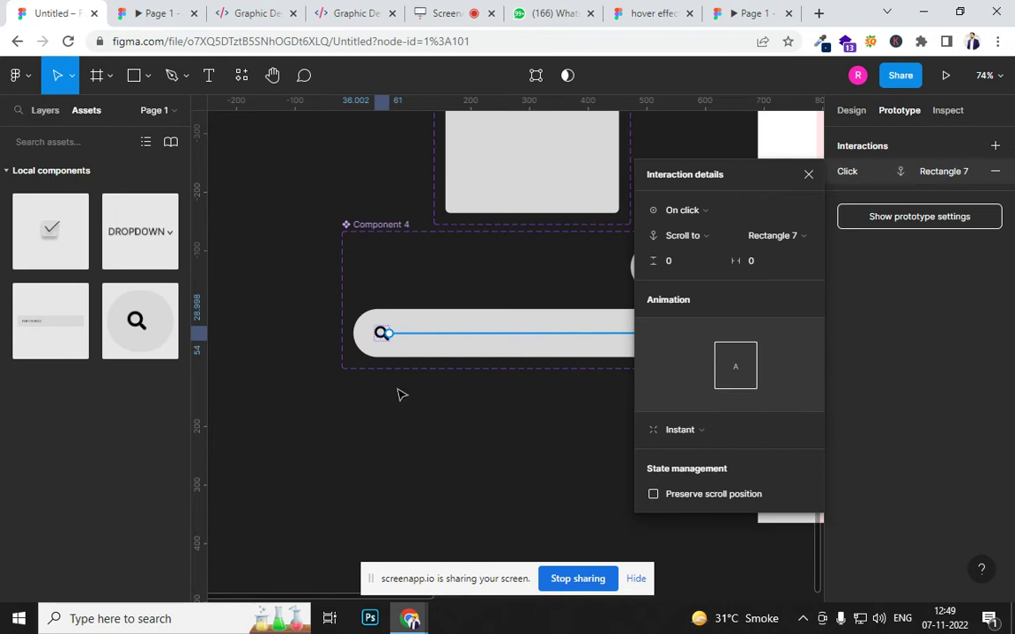
pyautogui.click(398, 392)
# Move the search icon back toward the right end of the expanded bar, at about X 496.
pyautogui.click(380, 338)
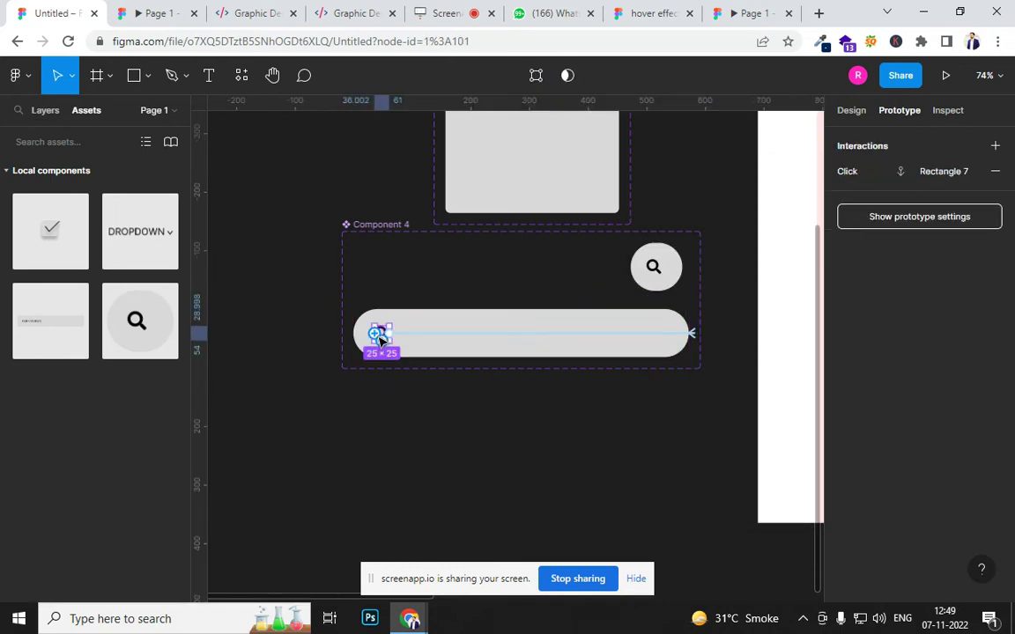
pyautogui.scroll(4, 384, 333)
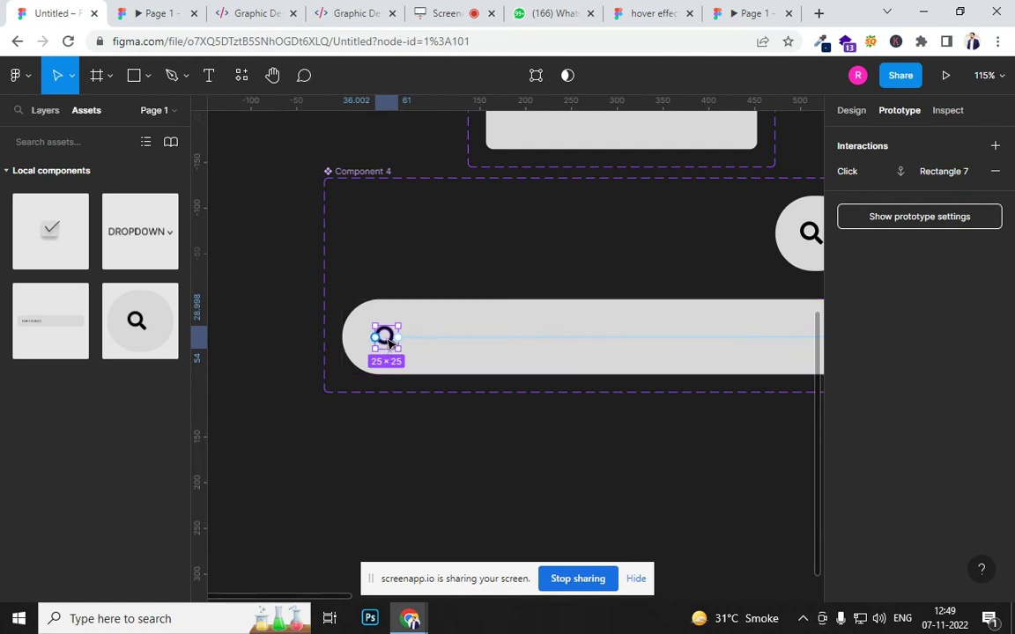
pyautogui.moveTo(388, 345); pyautogui.dragTo(810, 345)
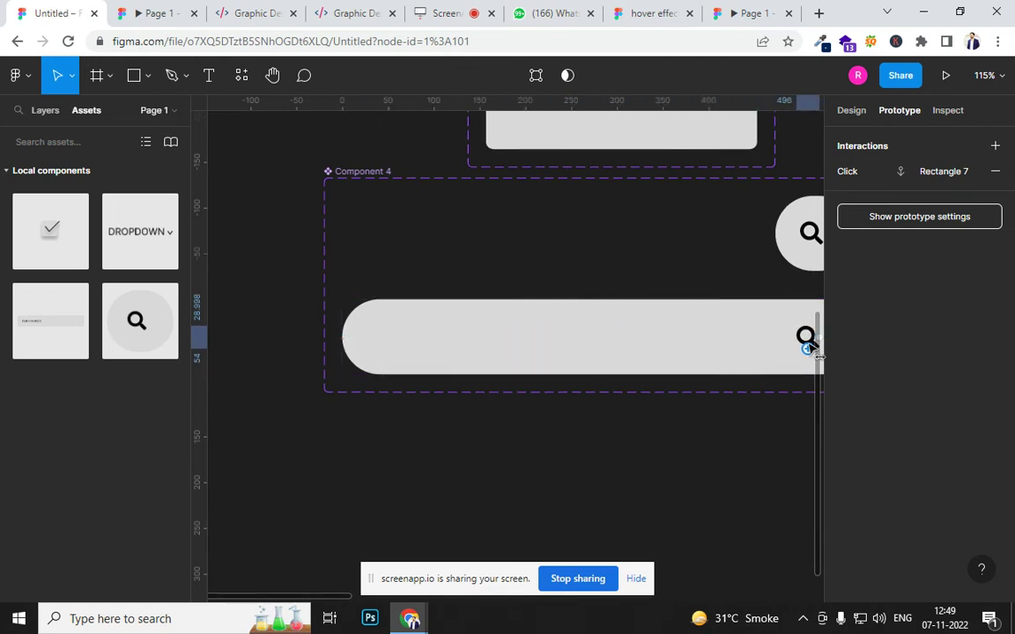
# Try to add an On drag interaction to the search icon in the long bar variant of Component 4.
pyautogui.hscroll(5, 403, 435)
pyautogui.scroll(-1, 403, 436)
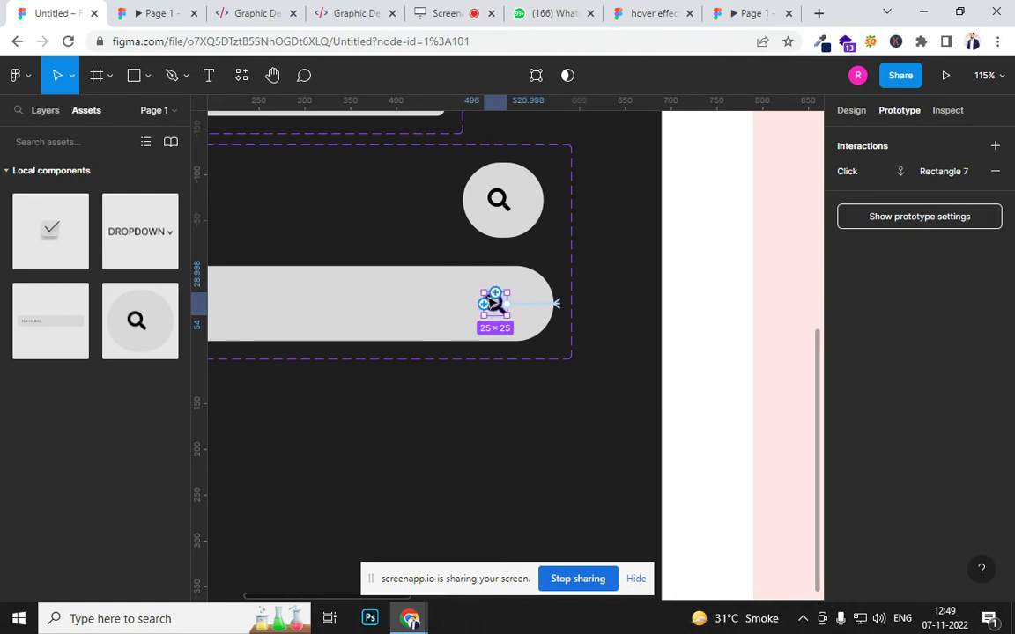
pyautogui.click(495, 294)
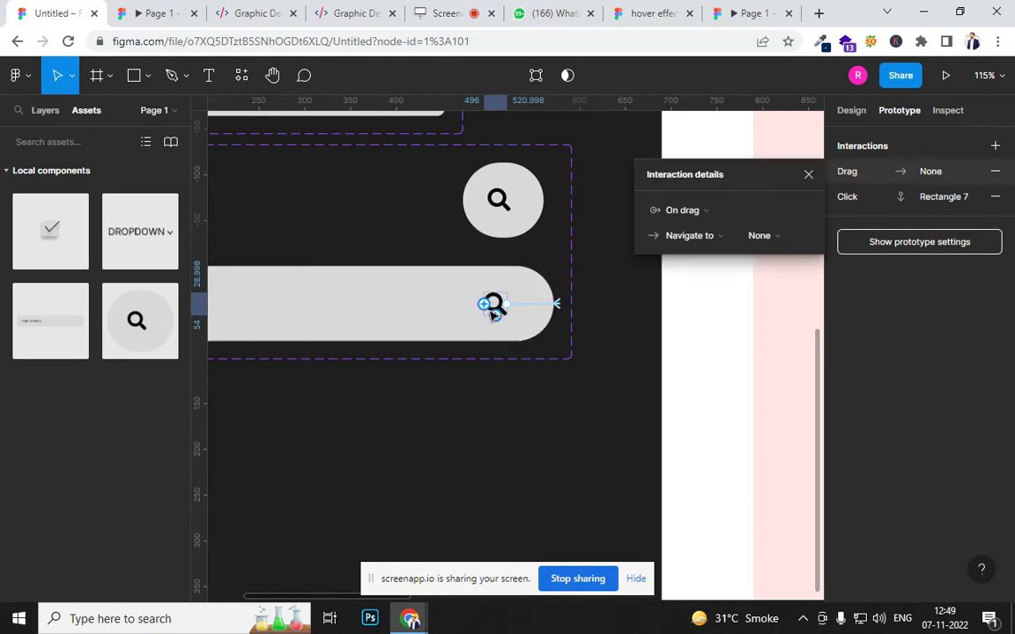
pyautogui.click(494, 358)
pyautogui.click(505, 240)
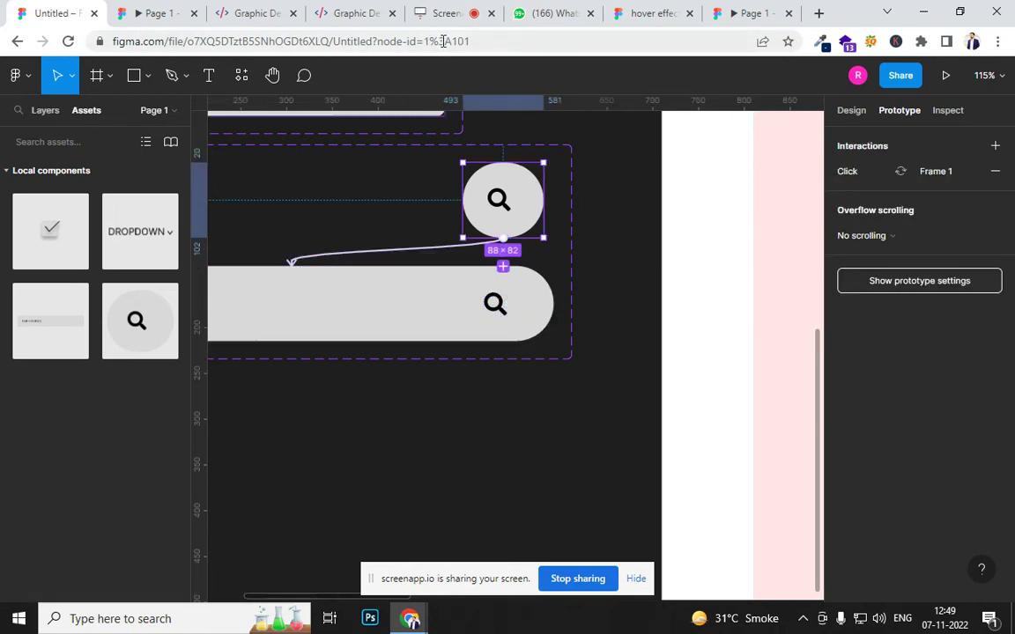
# Switch to the prototype preview, reload it and test the circular search icon's expansion into the long bar.
pyautogui.click(170, 12)
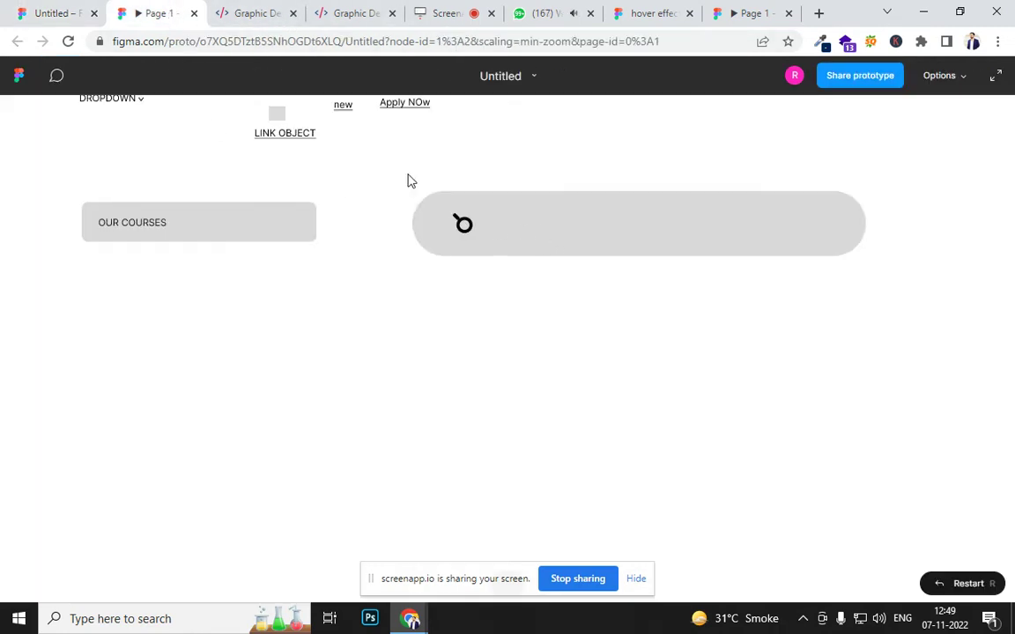
pyautogui.click(68, 40)
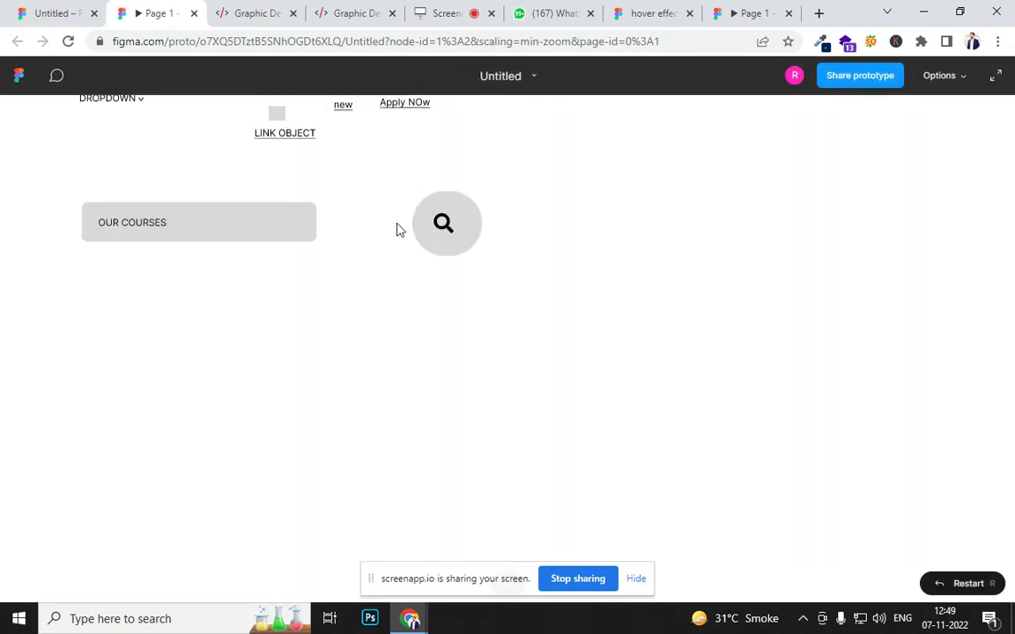
pyautogui.moveTo(448, 225)
pyautogui.click(449, 225)
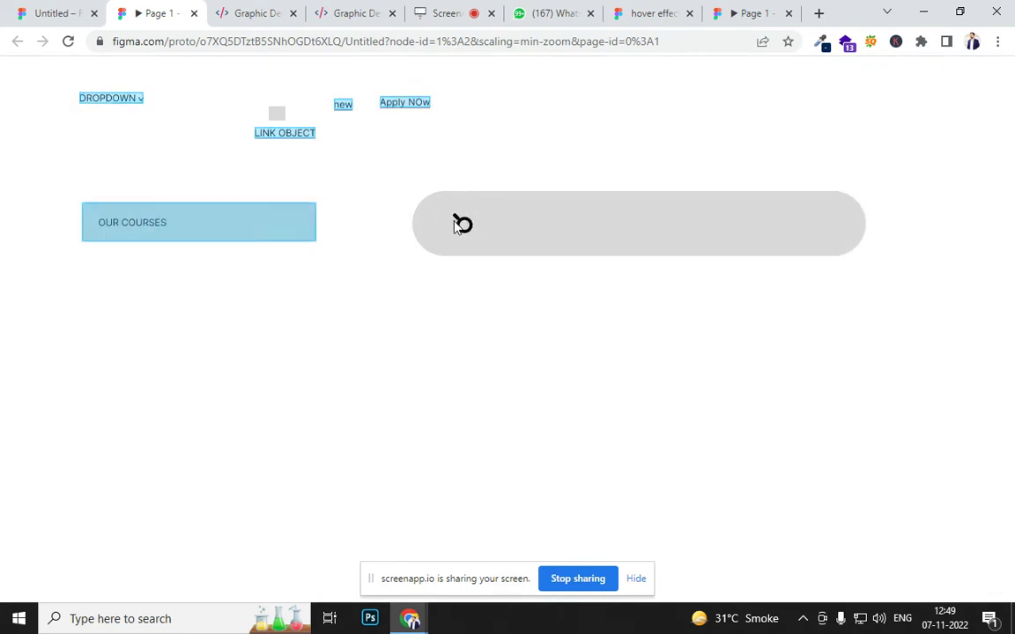
# Back in the design file, try to add a While hovering, Scroll to Rectangle 7 interaction to the long bar's search icon.
pyautogui.click(31, 14)
pyautogui.click(475, 385)
pyautogui.scroll(-2, 473, 383)
pyautogui.click(480, 334)
pyautogui.click(490, 333)
pyautogui.click(521, 331)
pyautogui.moveTo(521, 331); pyautogui.dragTo(517, 351)
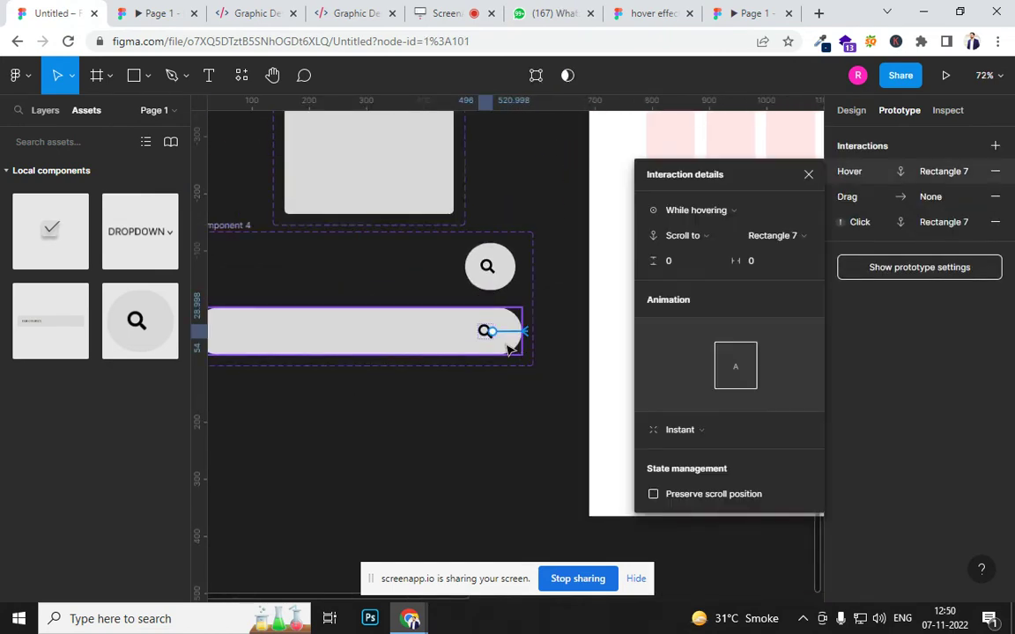
pyautogui.hotkey('ctrl', 'z')
pyautogui.hotkey('ctrl', 'z')
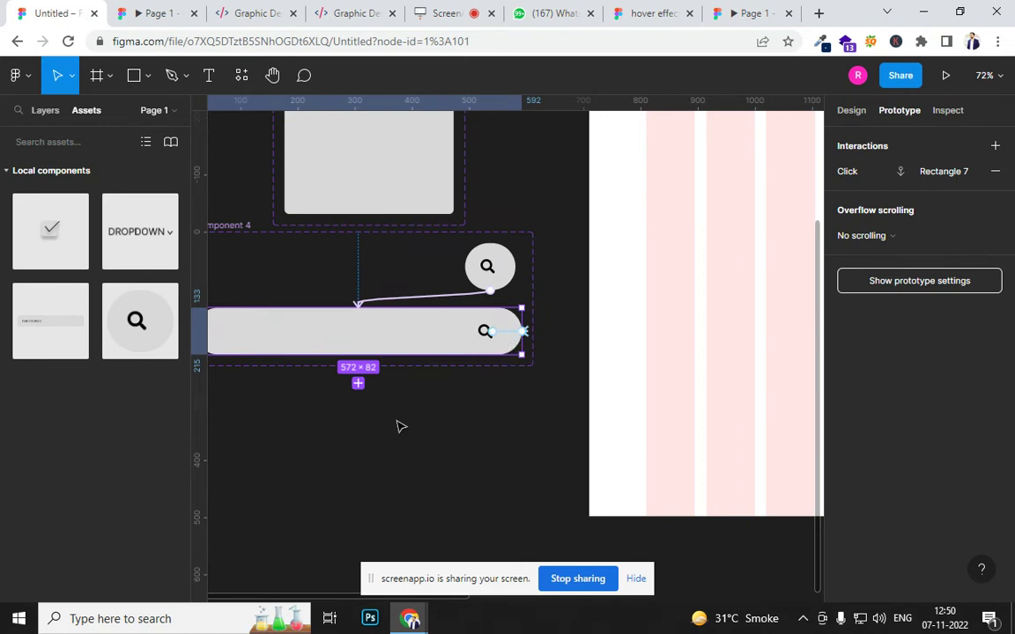
# Examine the interaction details of the long search bar variant.
pyautogui.scroll(-3, 421, 410)
pyautogui.moveTo(394, 448); pyautogui.dragTo(597, 394)
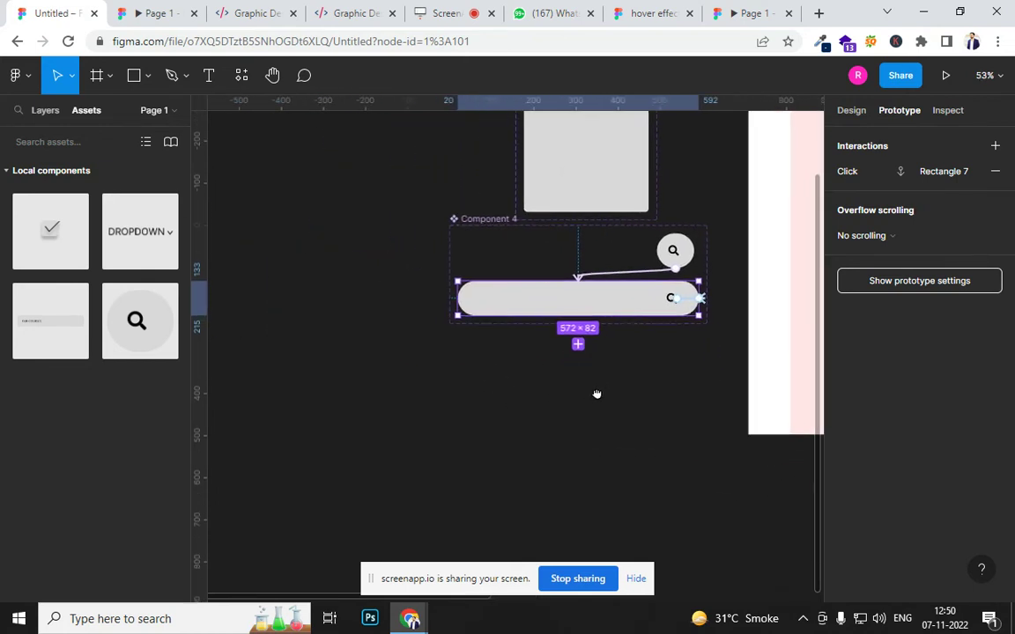
pyautogui.click(555, 339)
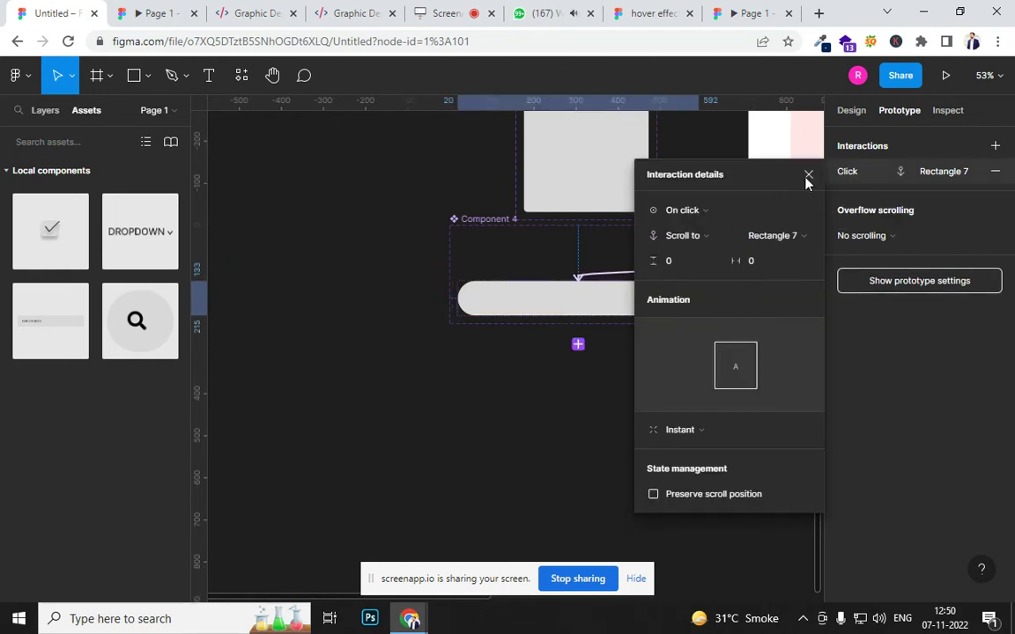
pyautogui.click(808, 176)
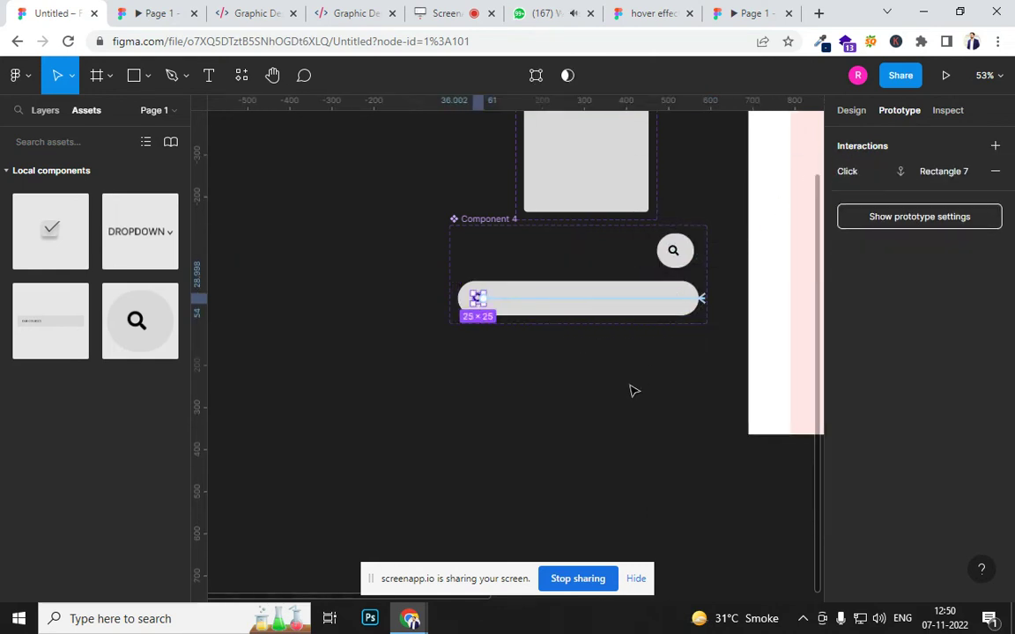
# Undo the recent edits to the long bar's search icon, including its placement and its click interaction.
pyautogui.hotkey('ctrl', 'z')
pyautogui.hotkey('ctrl', 'z')
pyautogui.hotkey('ctrl', 'z')
pyautogui.hotkey('ctrl', 'z')
pyautogui.hotkey('ctrl', 'z')
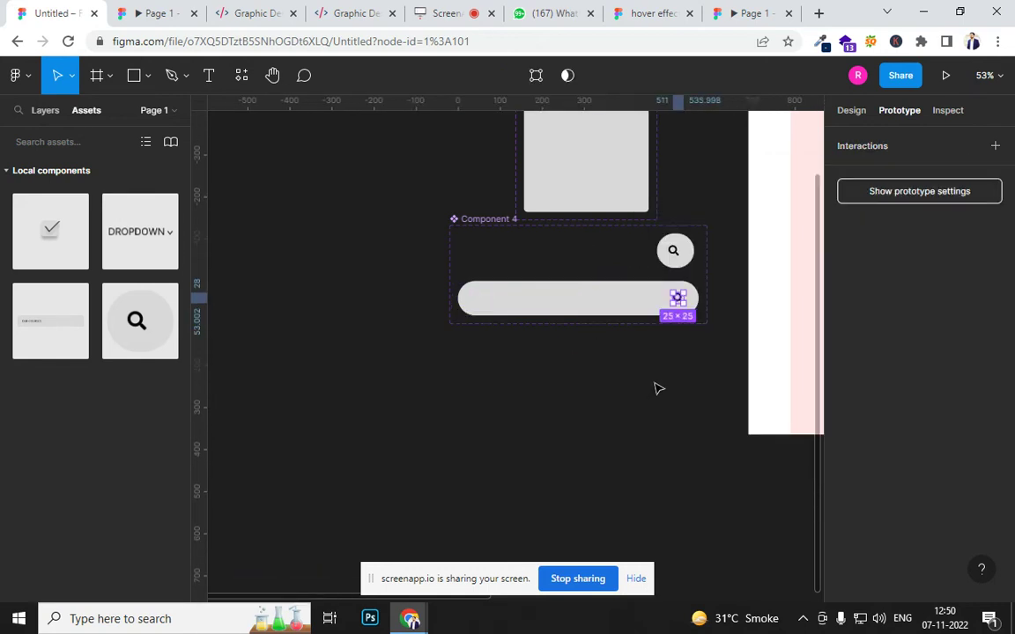
pyautogui.hotkey('ctrl', 'shift', 'z')
pyautogui.hotkey('ctrl', 'shift', 'z')
pyautogui.hotkey('ctrl', 'z')
pyautogui.hotkey('ctrl', 'z')
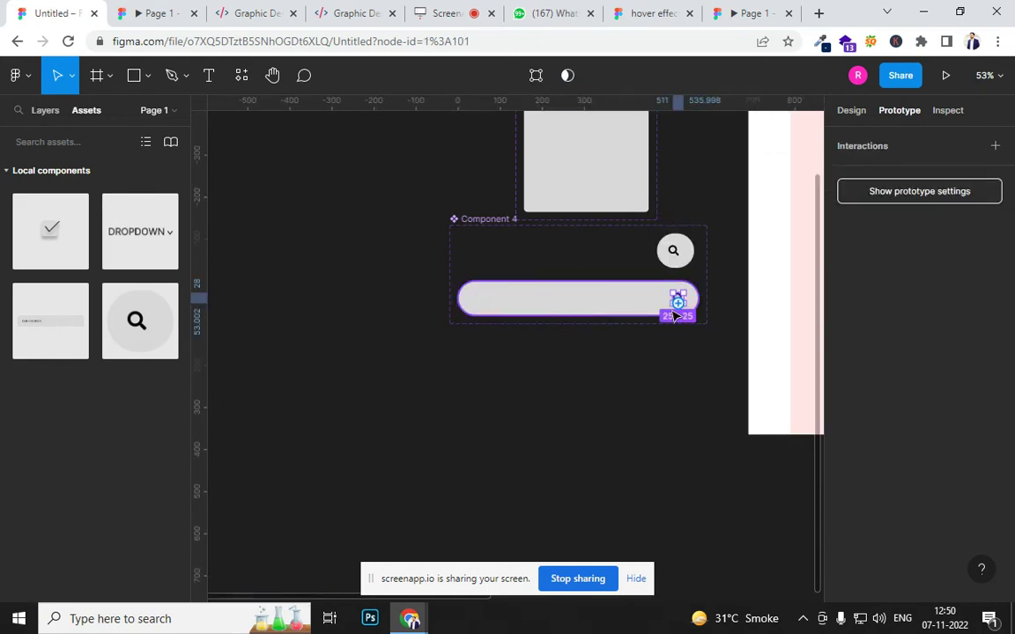
# Try to ungroup the Component 4 variant set into separate components for the search circle and the long bar.
pyautogui.click(692, 357)
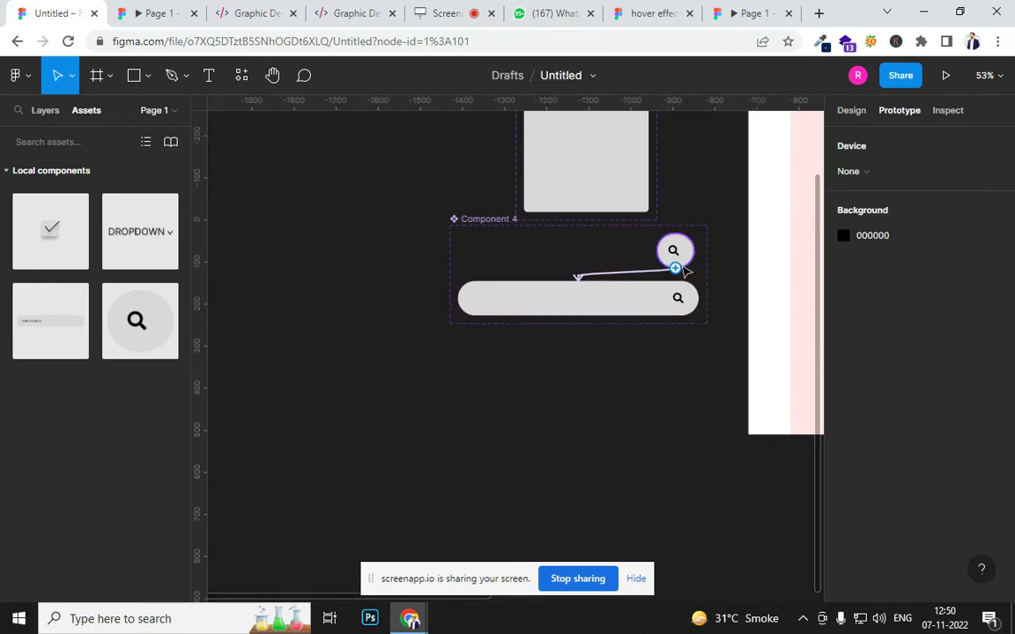
pyautogui.click(679, 269)
pyautogui.click(677, 270)
pyautogui.press('Escape')
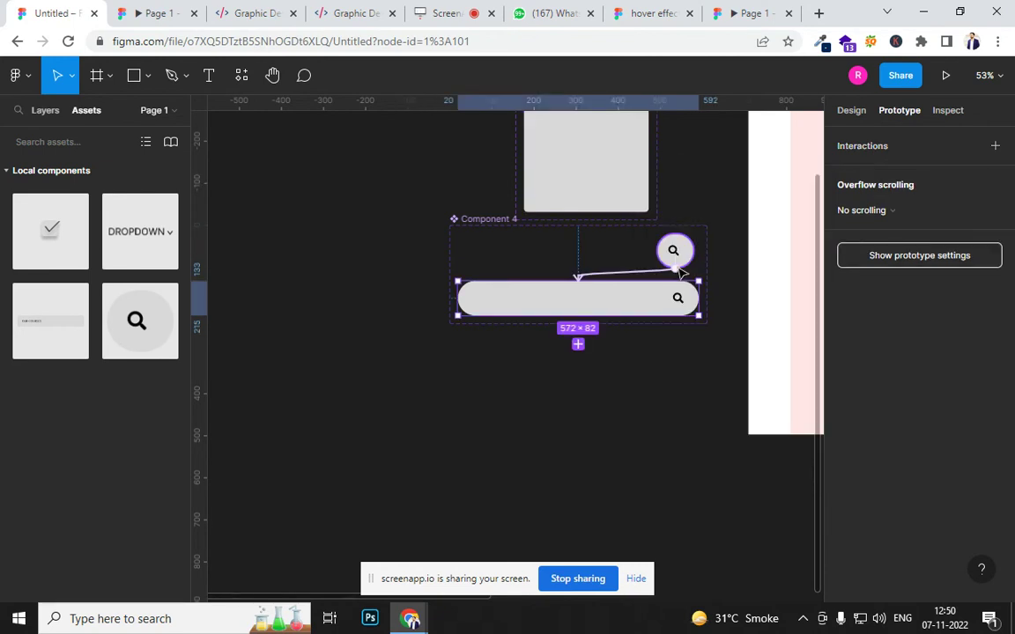
pyautogui.press('Escape')
pyautogui.click(679, 270)
pyautogui.press('Escape')
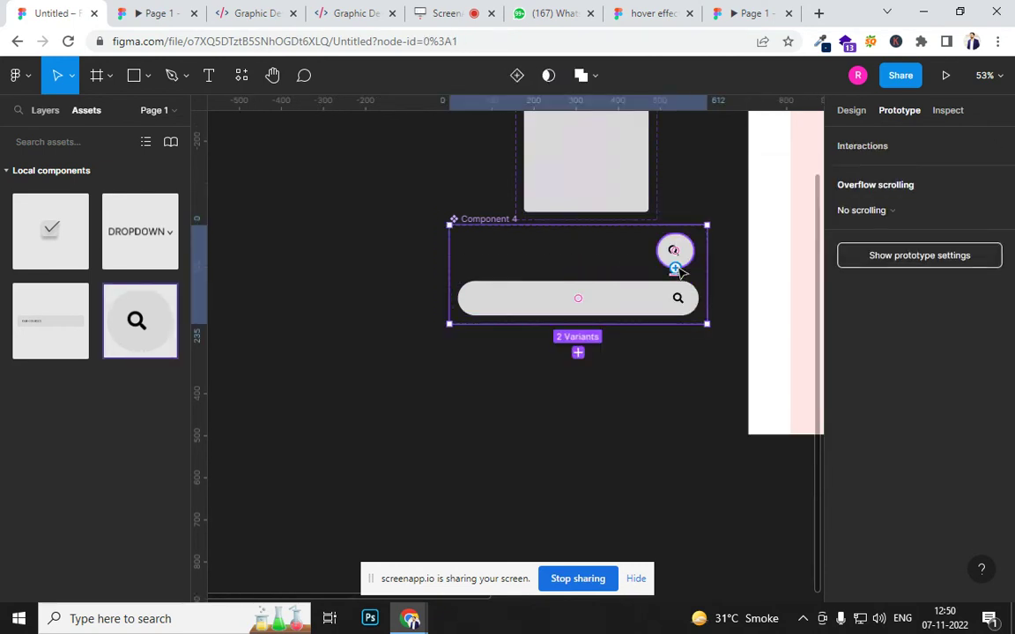
pyautogui.hotkey('shift', 'ctrl', 'g')
pyautogui.click(644, 358)
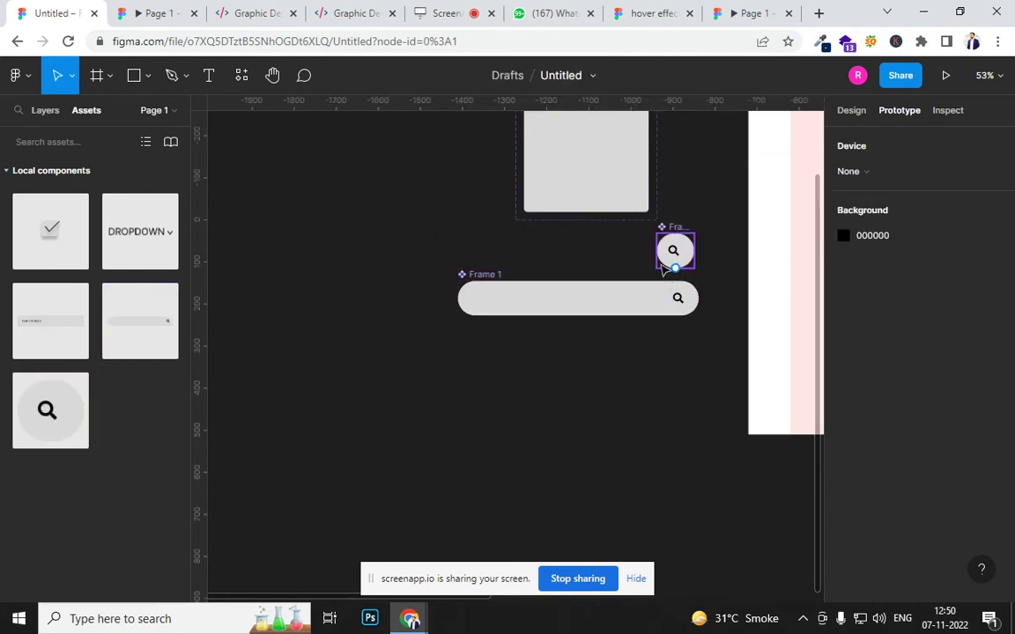
# Try removing the search icon from the long Frame 1 component.
pyautogui.click(469, 278)
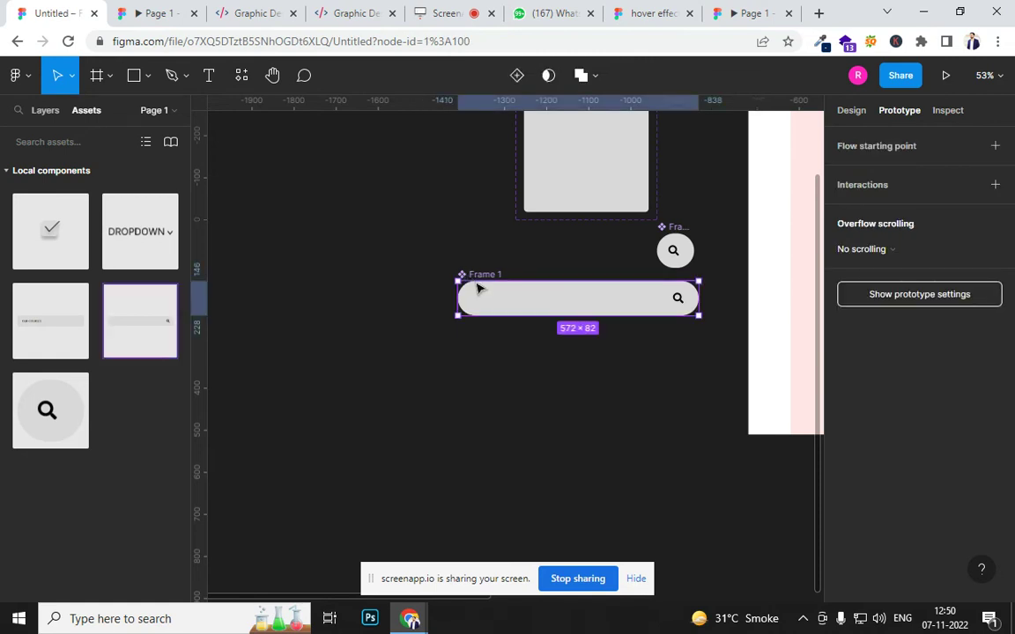
pyautogui.click(678, 302)
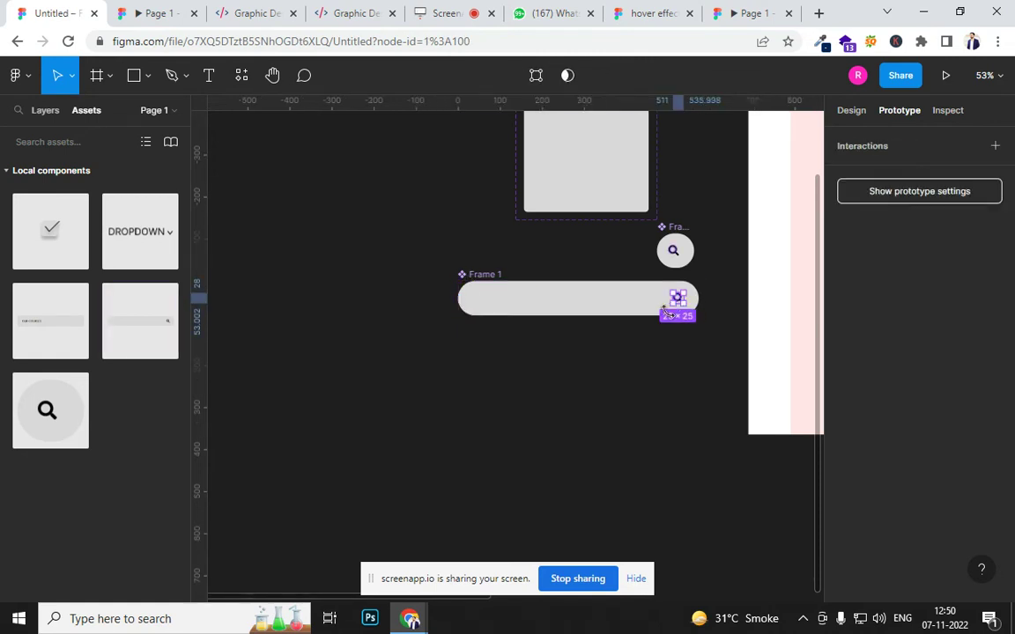
pyautogui.click(654, 361)
pyautogui.click(591, 304)
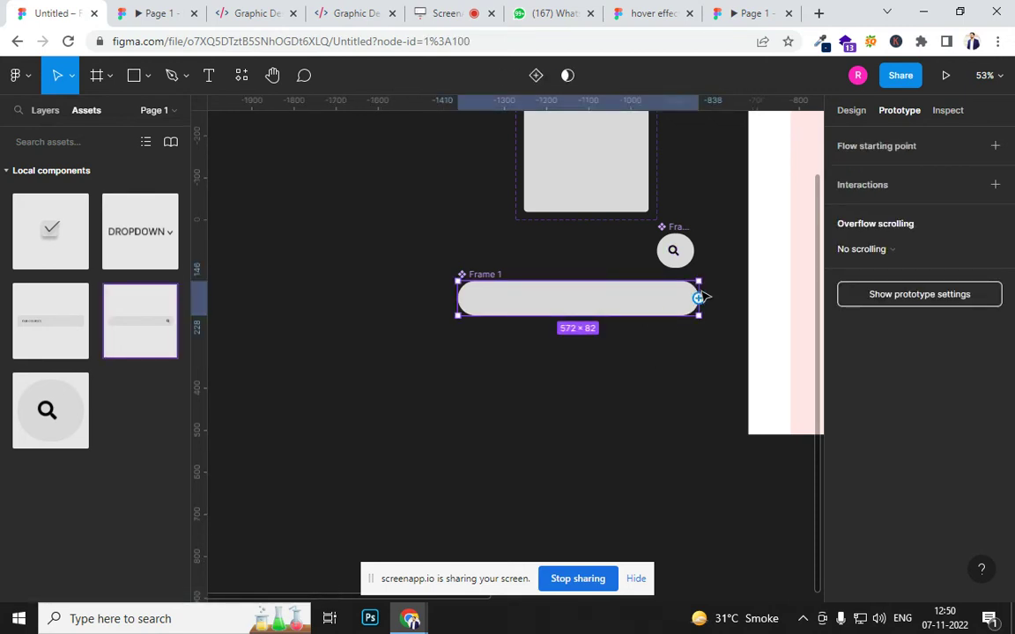
# Try to flip the Frame 1 bar by pulling its right edge past its left edge.
pyautogui.moveTo(701, 317); pyautogui.dragTo(260, 317)
pyautogui.hotkey('ctrl', 'z')
pyautogui.click(851, 110)
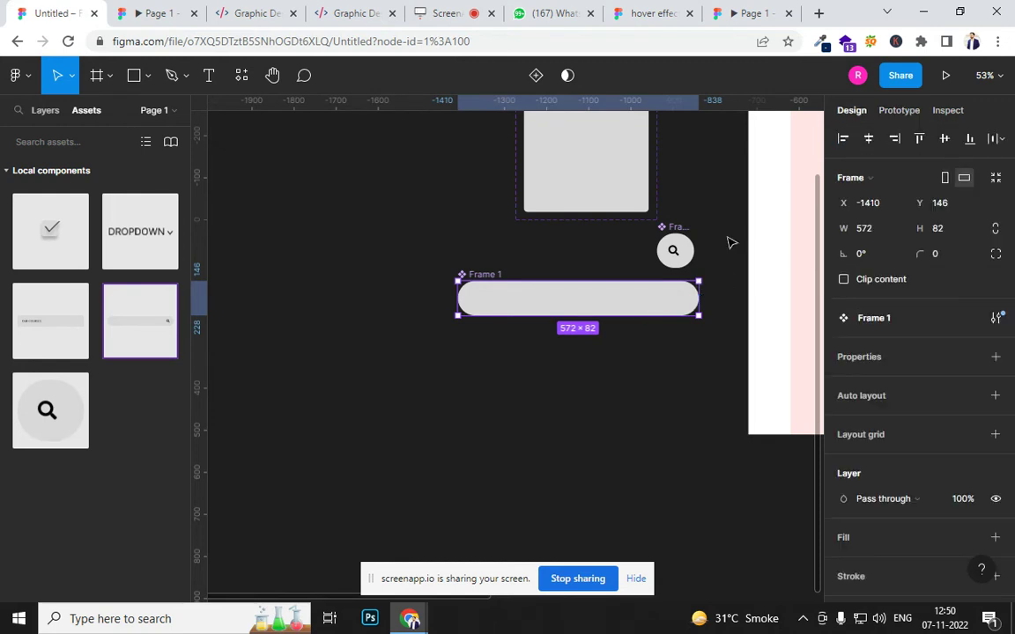
pyautogui.moveTo(706, 297); pyautogui.dragTo(218, 289)
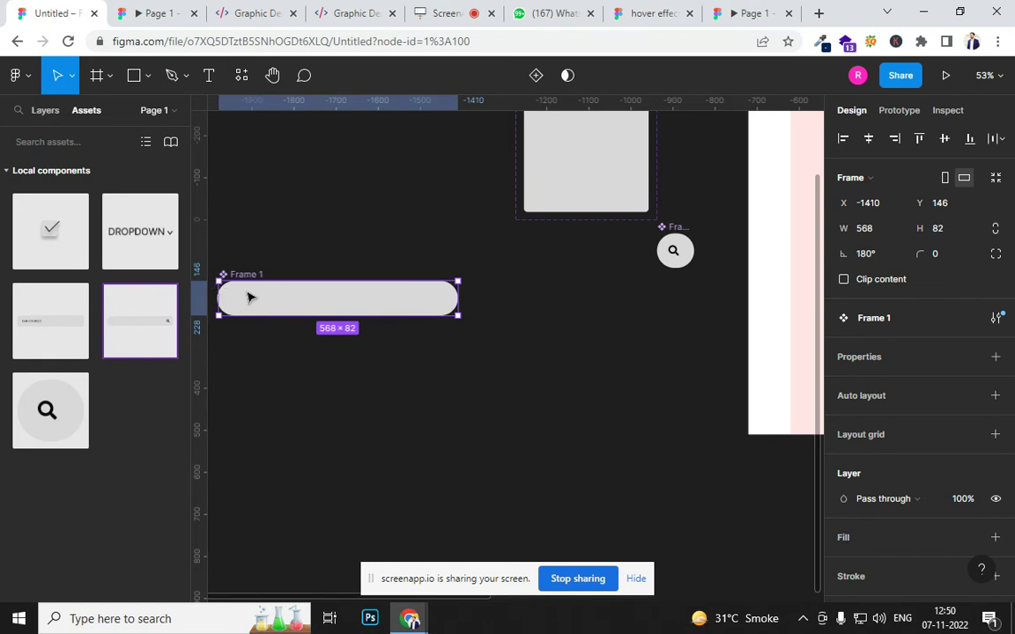
pyautogui.hotkey('ctrl', 'z')
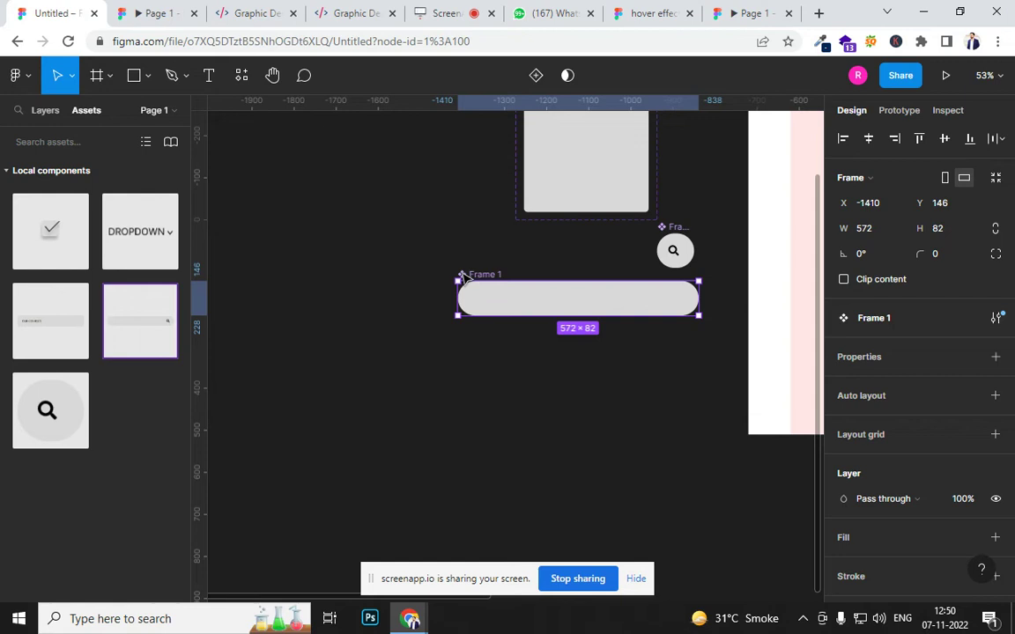
# Try repositioning the Frame 1 bar on the canvas, ending at about X -1579, Y 148.
pyautogui.moveTo(461, 276); pyautogui.dragTo(504, 275)
pyautogui.doubleClick(505, 274)
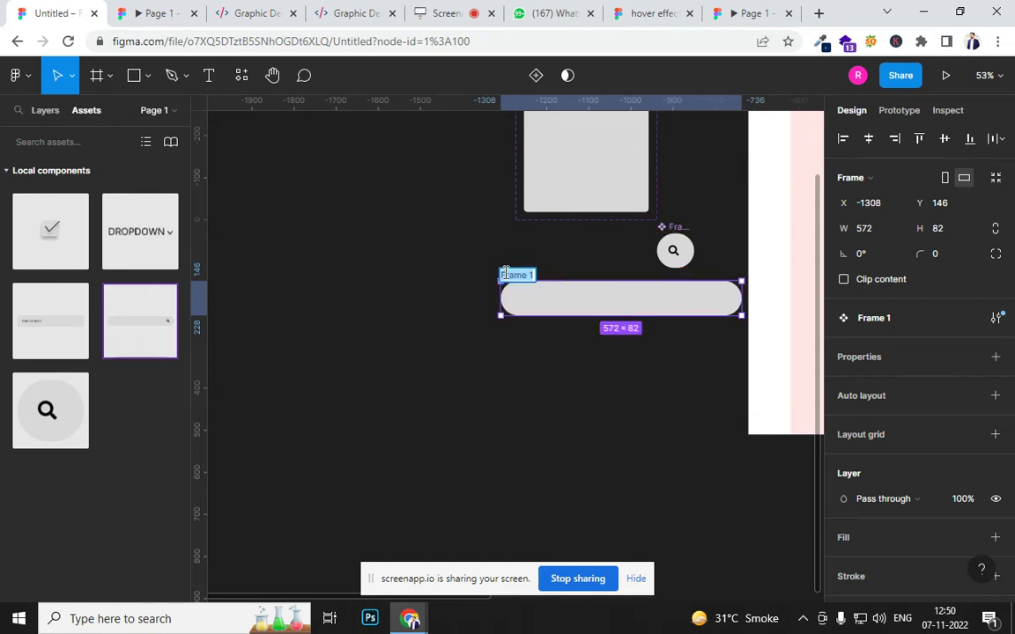
pyautogui.click(597, 274)
pyautogui.moveTo(509, 278); pyautogui.dragTo(384, 298)
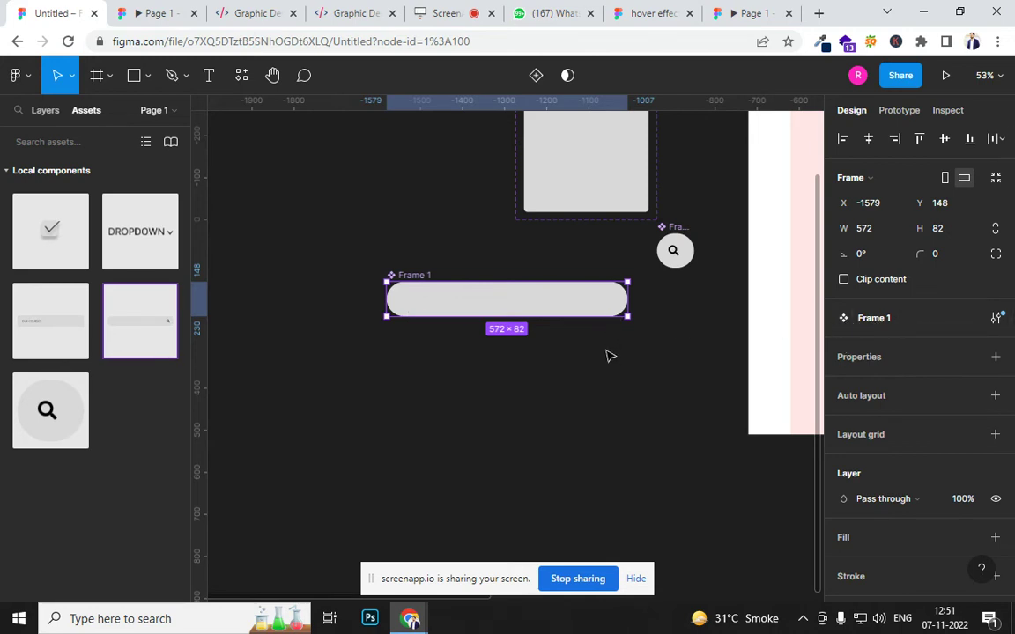
# Undo the edits to both search frames back to before they were turned into components.
pyautogui.hotkey('ctrl', 'z')
pyautogui.hotkey('ctrl', 'z')
pyautogui.hotkey('ctrl', 'z')
pyautogui.hotkey('ctrl', 'z')
pyautogui.hotkey('ctrl', 'z')
pyautogui.hotkey('ctrl', 'z')
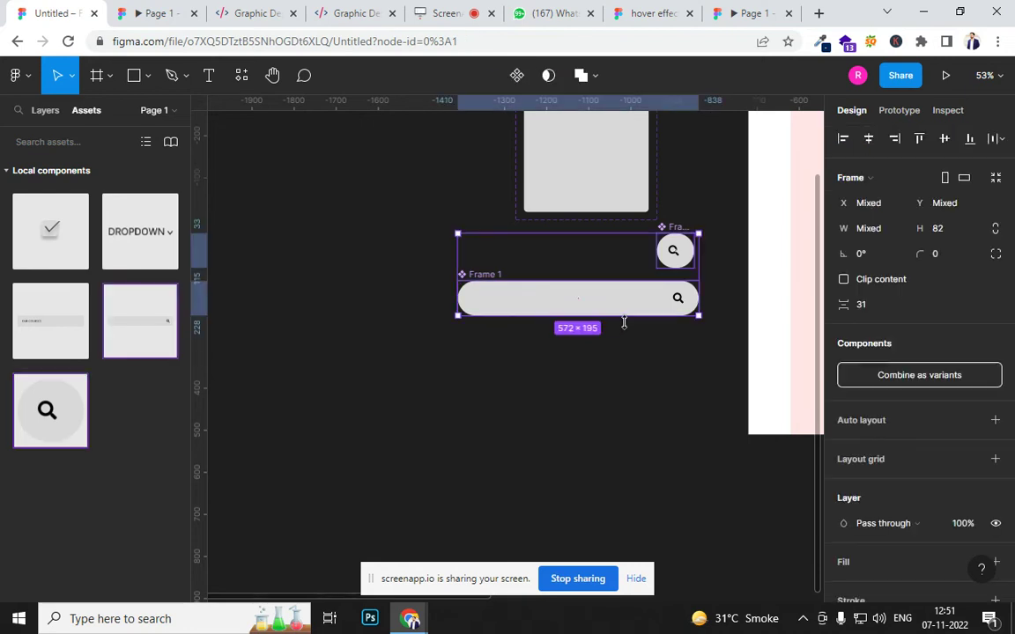
pyautogui.hotkey('ctrl', 'z')
pyautogui.hotkey('ctrl', 'z')
pyautogui.hotkey('ctrl', 'z')
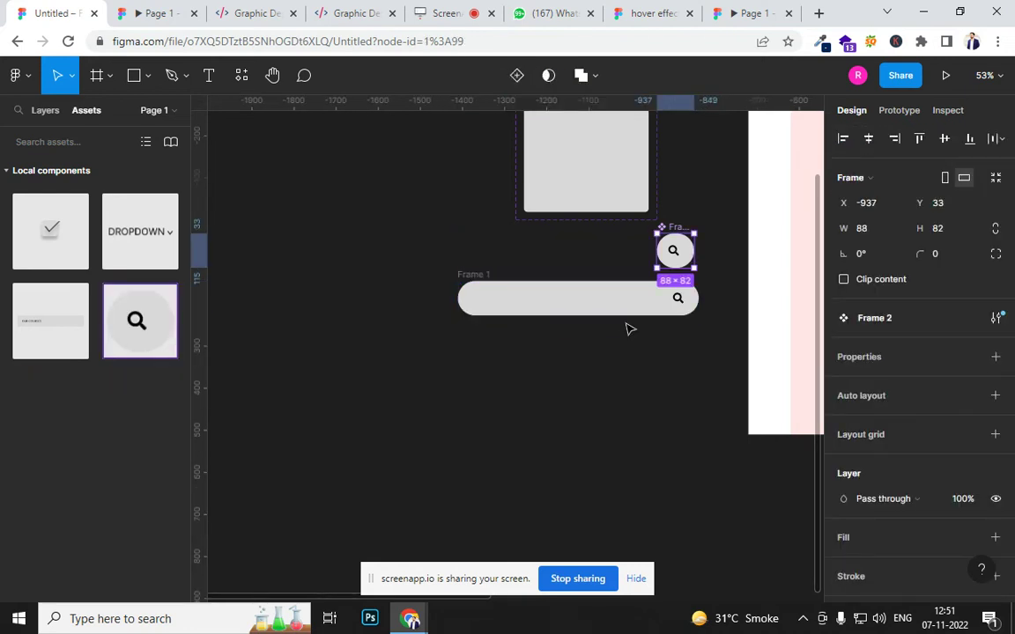
pyautogui.hotkey('ctrl', 'z')
# Create a component from the rounded bar rectangle inside Frame 1.
pyautogui.click(564, 320)
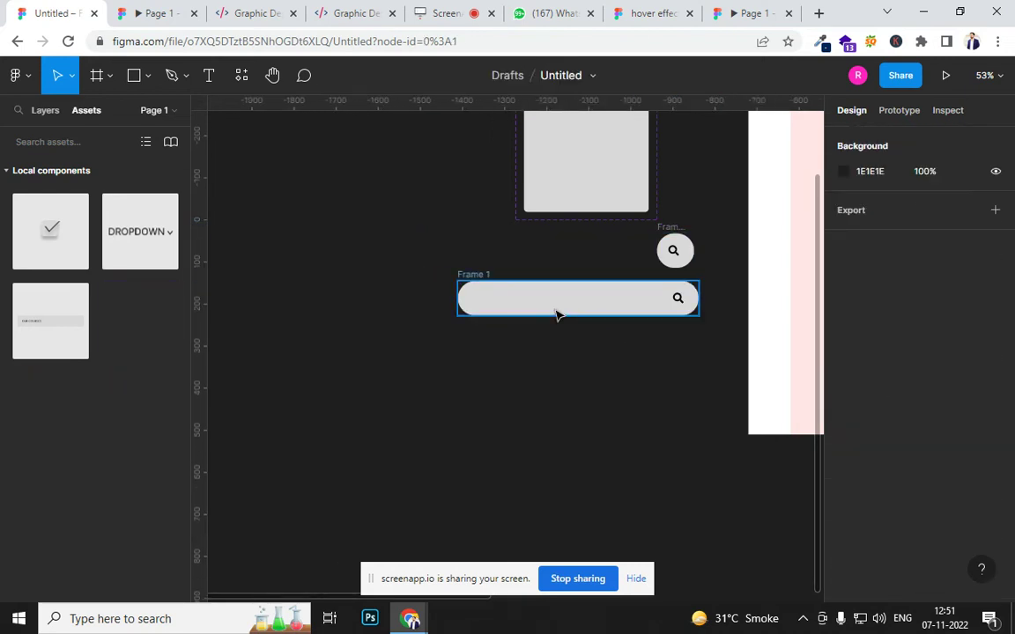
pyautogui.click(493, 297)
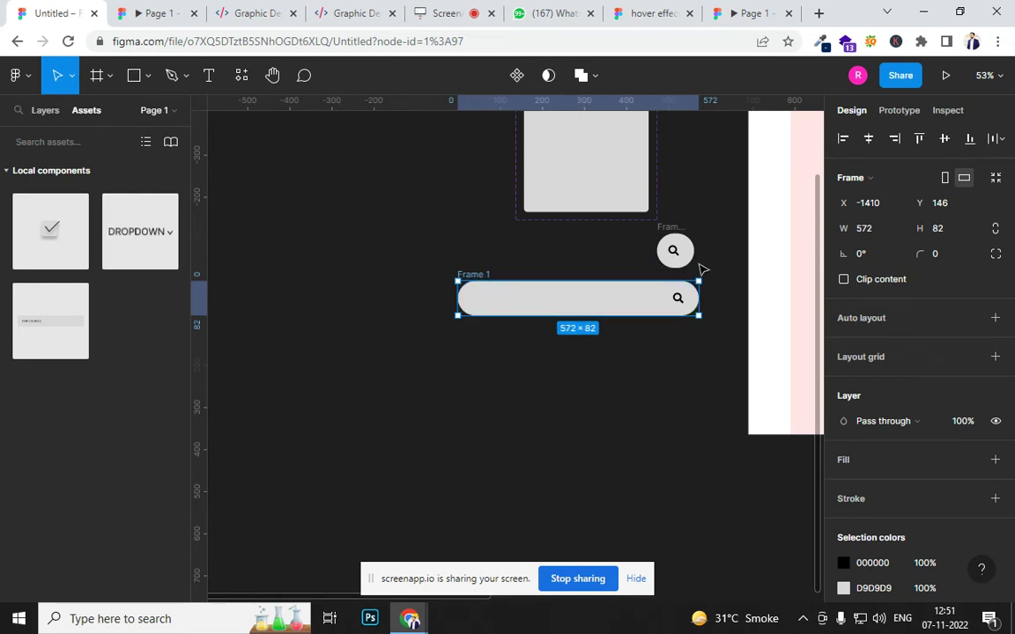
pyautogui.click(674, 250)
pyautogui.click(500, 297)
pyautogui.doubleClick(491, 303)
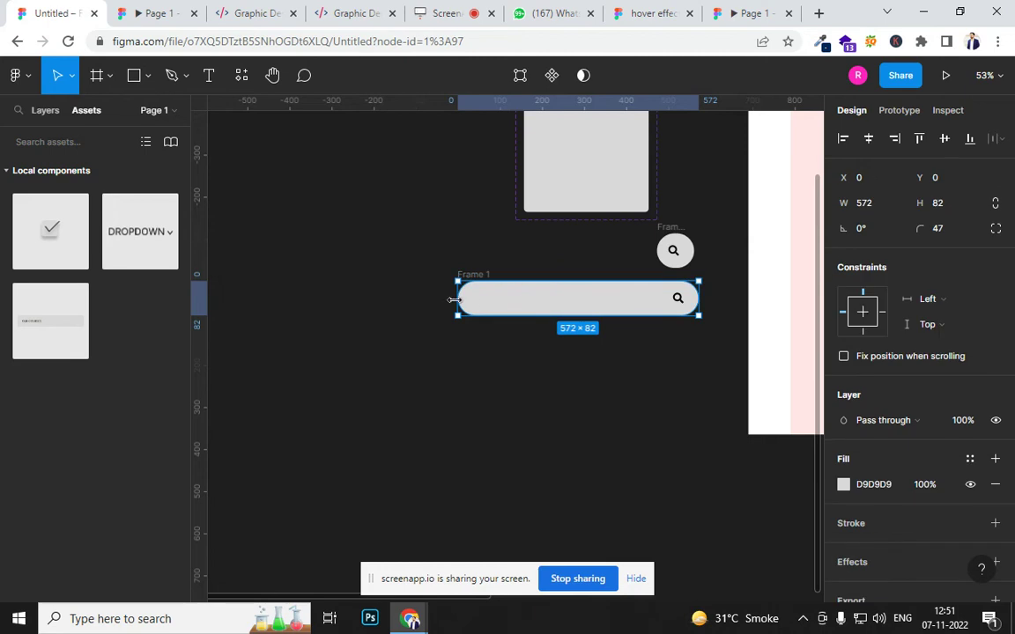
pyautogui.click(456, 270)
pyautogui.click(504, 313)
pyautogui.hotkey('ctrl', 'alt', 'k')
# Create a component from the circle and search icon inside Frame 2.
pyautogui.click(539, 376)
pyautogui.click(599, 299)
pyautogui.keyDown('shift'); pyautogui.click(673, 249); pyautogui.keyUp('shift')
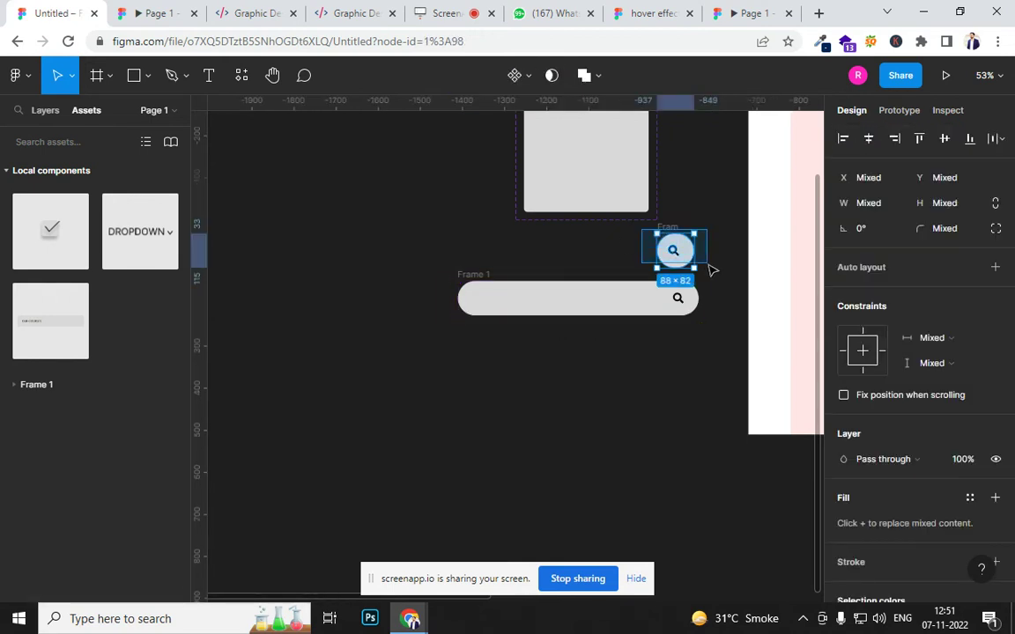
pyautogui.hotkey('ctrl', 'alt', 'k')
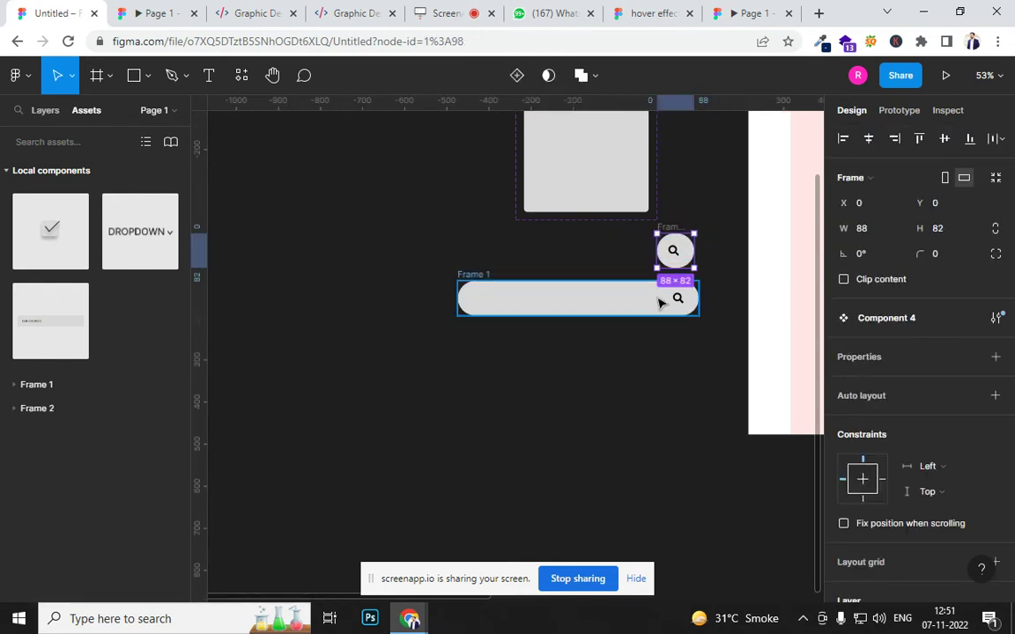
# Convert the whole Frame 1 search bar into a component.
pyautogui.click(506, 309)
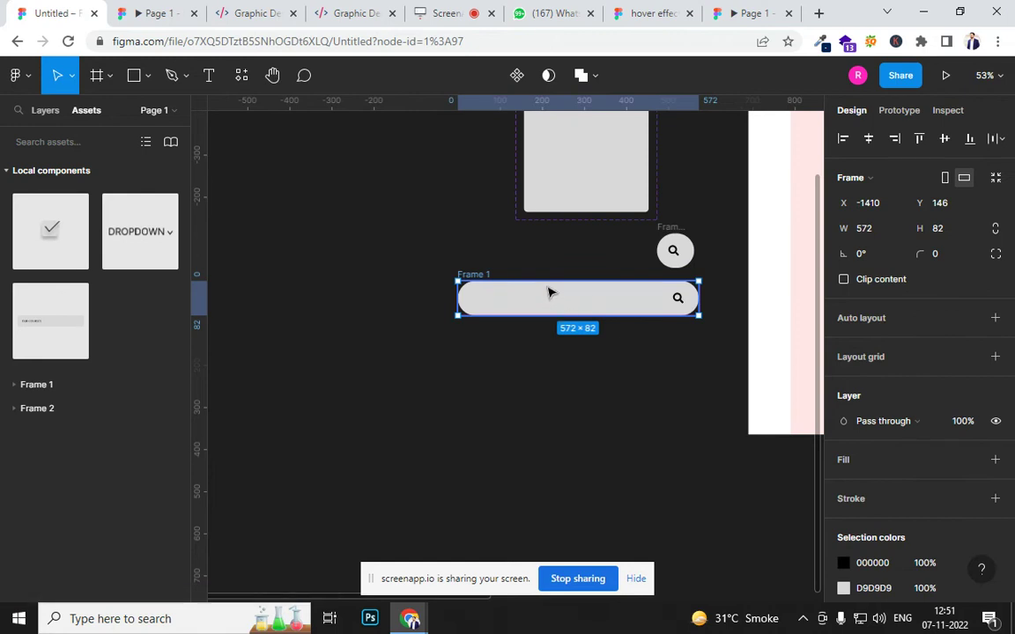
pyautogui.click(412, 262)
pyautogui.click(475, 276)
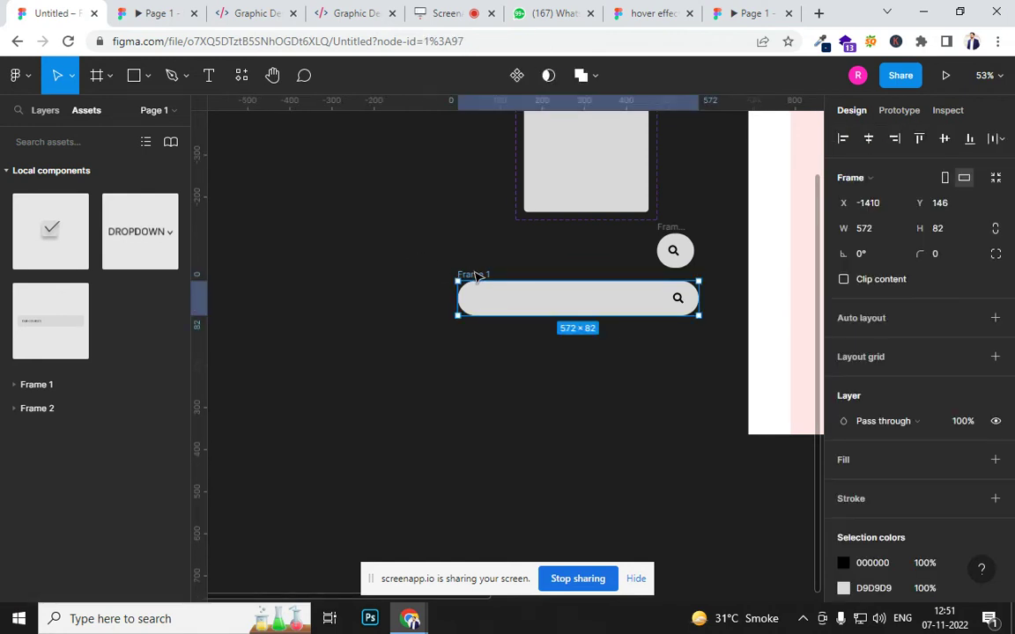
pyautogui.hotkey('ctrl', 'alt', 'k')
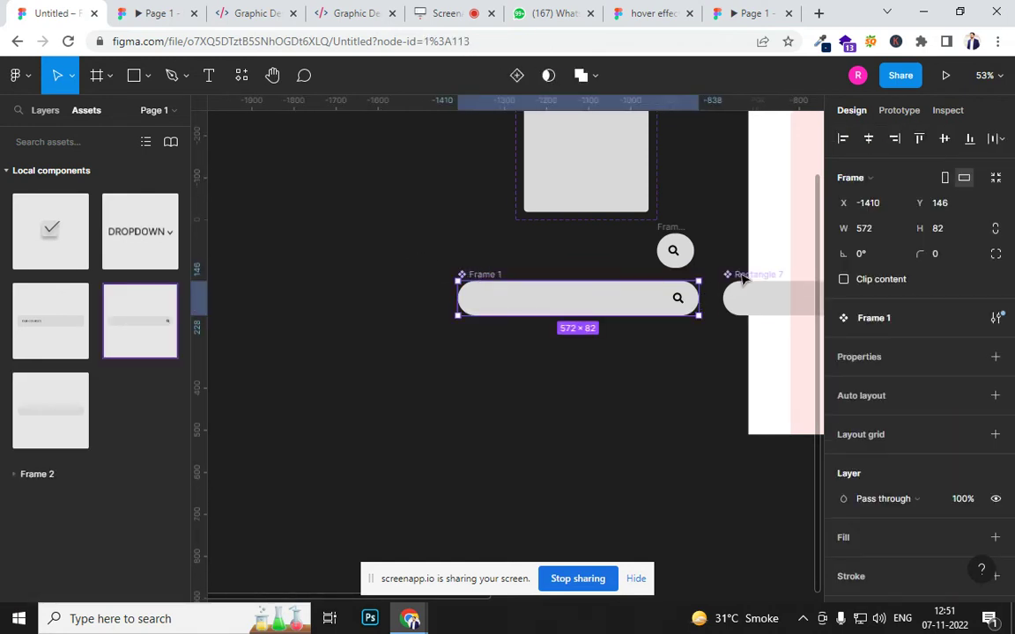
# Delete the stray Rectangle 7 component beside the Frame 1 search bar.
pyautogui.click(727, 287)
pyautogui.press('Delete')
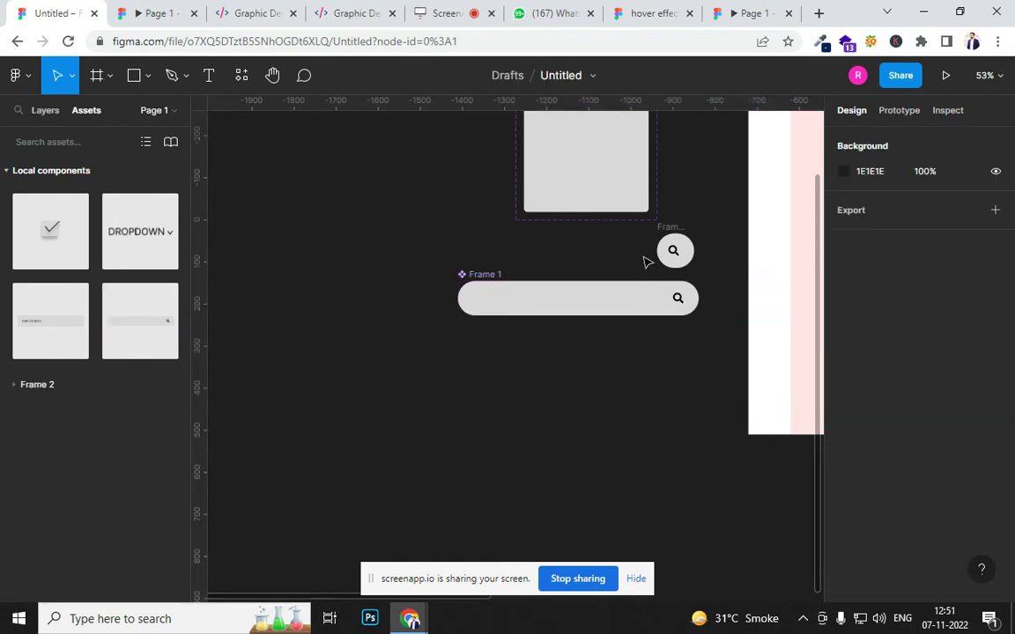
pyautogui.click(675, 247)
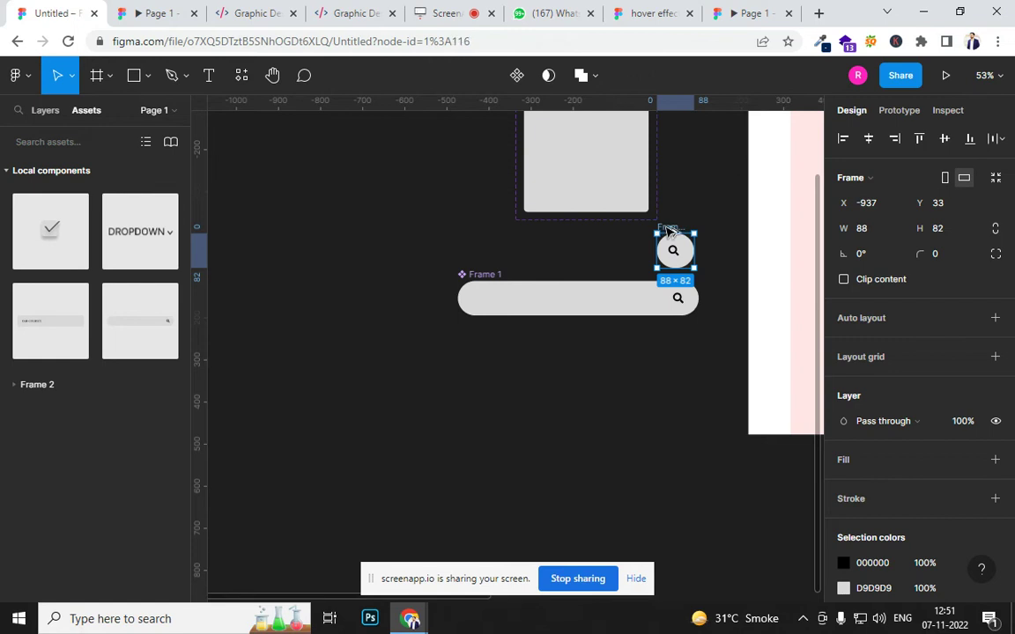
pyautogui.hotkey('ctrl', 'd')
pyautogui.hotkey('ctrl', 'z')
pyautogui.click(718, 262)
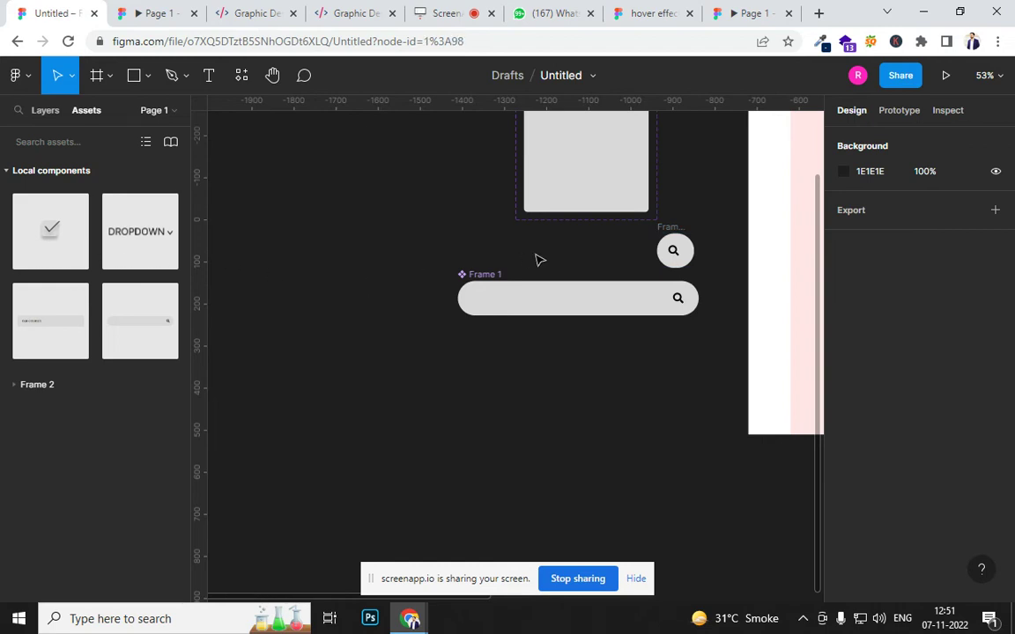
# Undo the edits back to before the circle and search icon were wrapped in Frame 2 and the components were created.
pyautogui.hotkey('ctrl', 'z')
pyautogui.hotkey('ctrl', 'z')
pyautogui.hotkey('ctrl', 'z')
pyautogui.hotkey('ctrl', 'z')
pyautogui.hotkey('ctrl', 'z')
pyautogui.hotkey('ctrl', 'z')
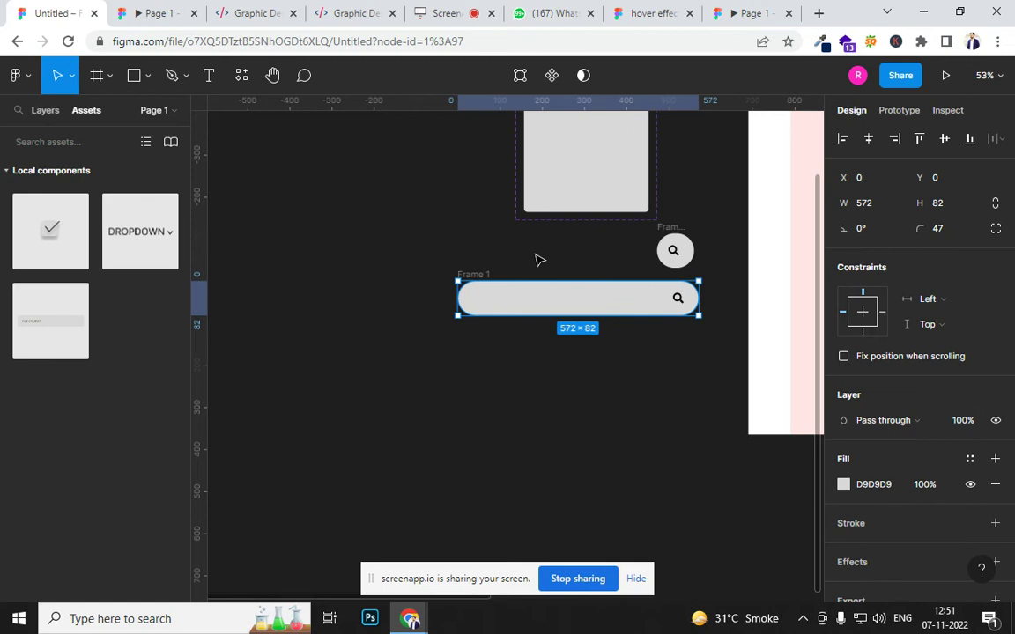
pyautogui.hotkey('ctrl', 'z')
pyautogui.hotkey('ctrl', 'z')
pyautogui.hotkey('ctrl', 'z')
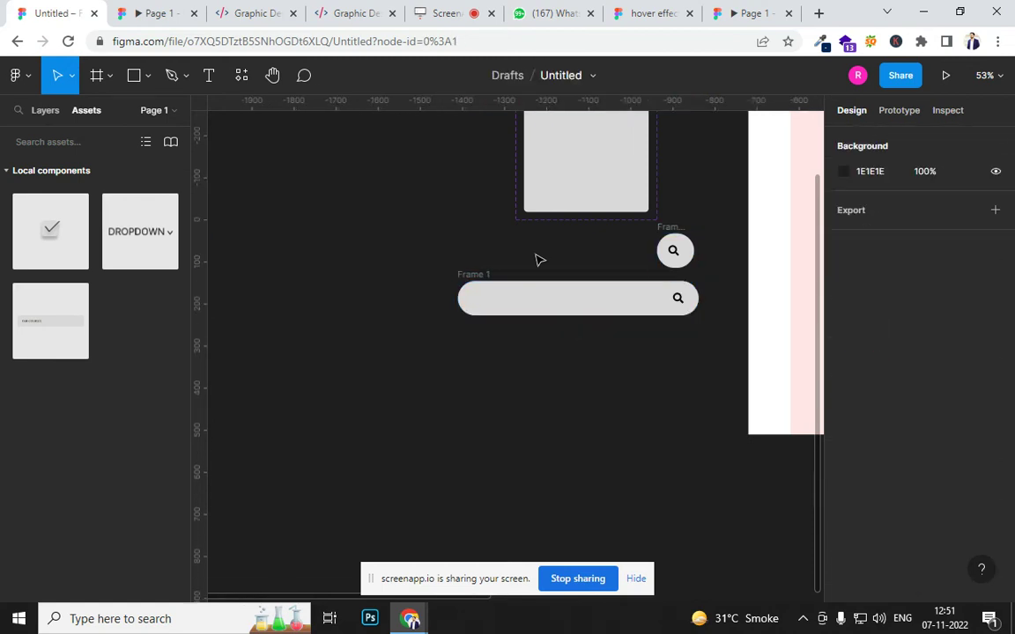
pyautogui.hotkey('ctrl', 'z')
pyautogui.hotkey('ctrl', 'z')
pyautogui.hotkey('ctrl', 'z')
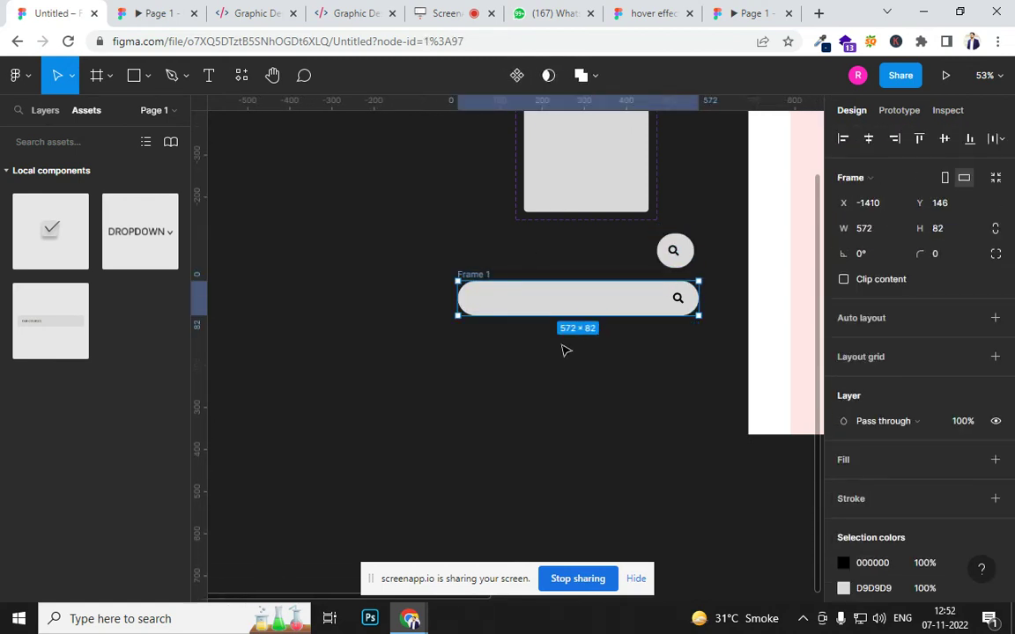
pyautogui.hotkey('ctrl', 'z')
# Move the loose circle and its search icon above the bar, aligned with the bar's left end at X -1410.
pyautogui.moveTo(641, 241); pyautogui.dragTo(499, 256)
pyautogui.moveTo(481, 262); pyautogui.dragTo(491, 268)
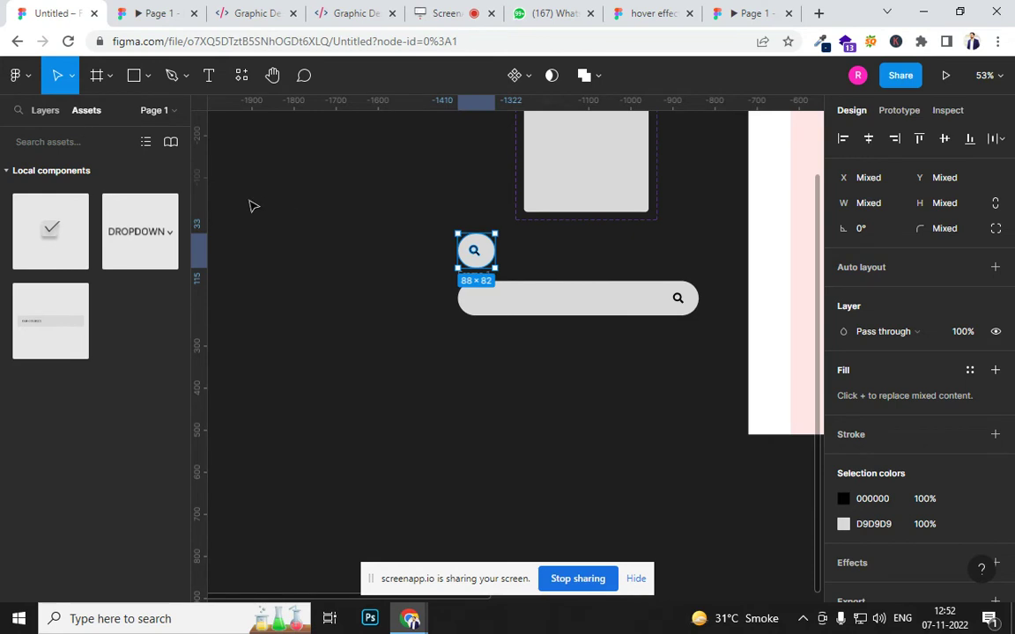
# Group the circle and its search icon.
pyautogui.click(40, 108)
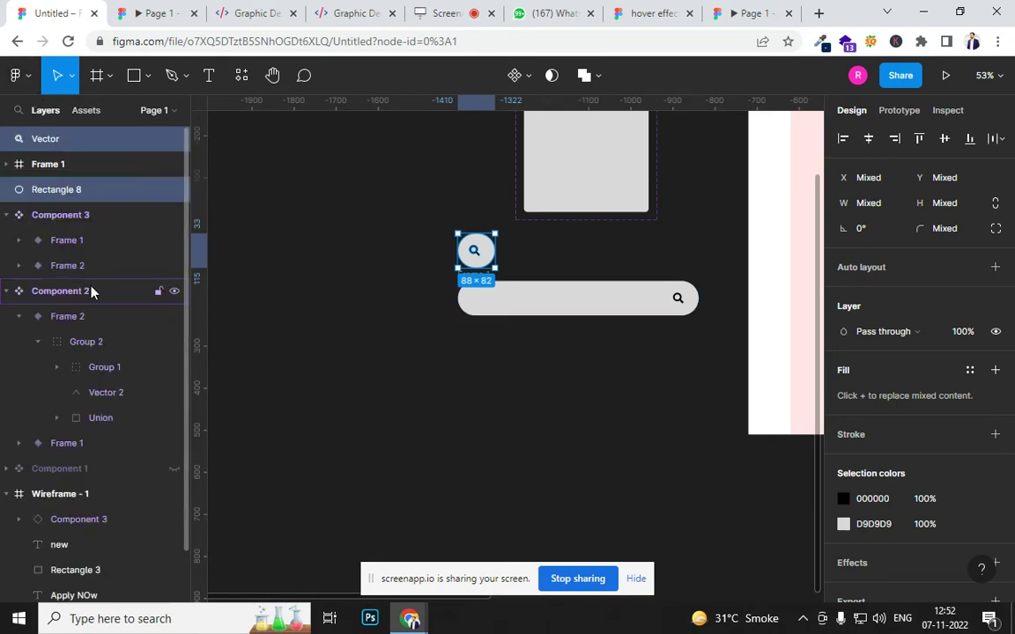
pyautogui.click(457, 215)
pyautogui.click(476, 246)
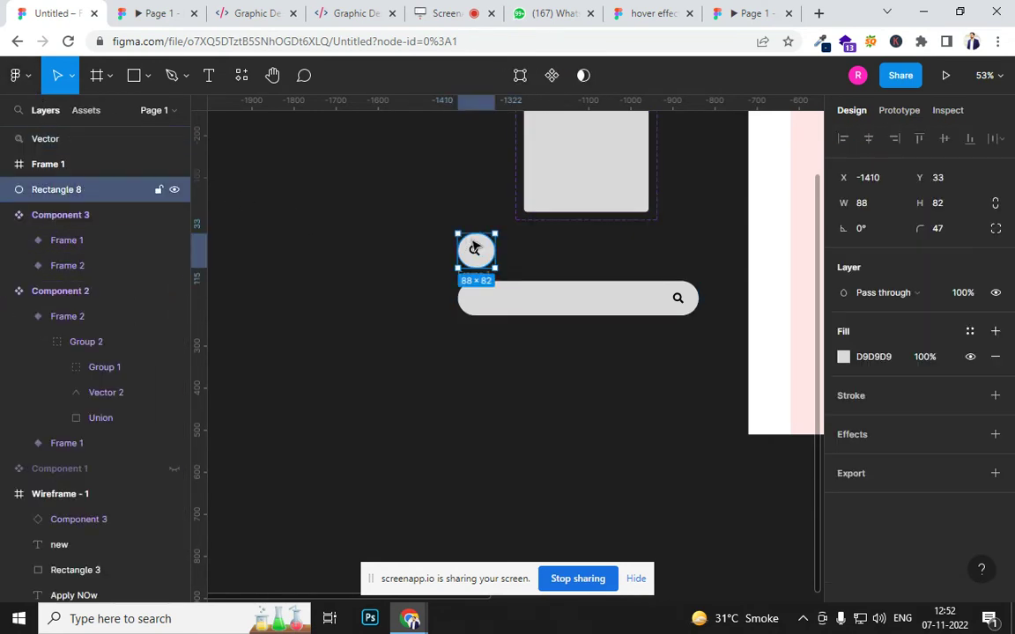
pyautogui.click(480, 254)
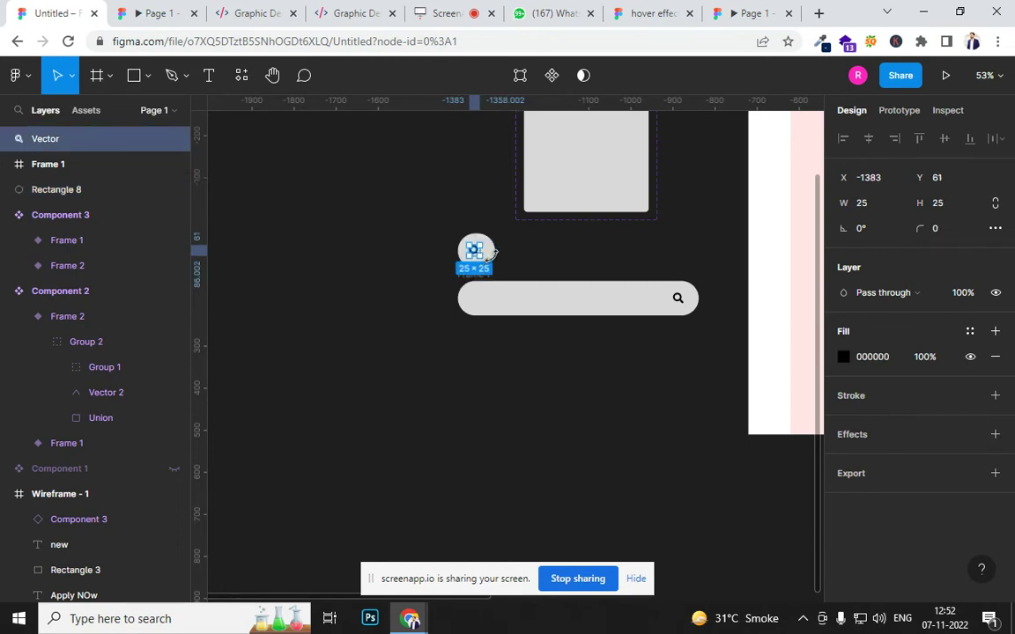
pyautogui.keyDown('shift'); pyautogui.click(497, 258); pyautogui.keyUp('shift')
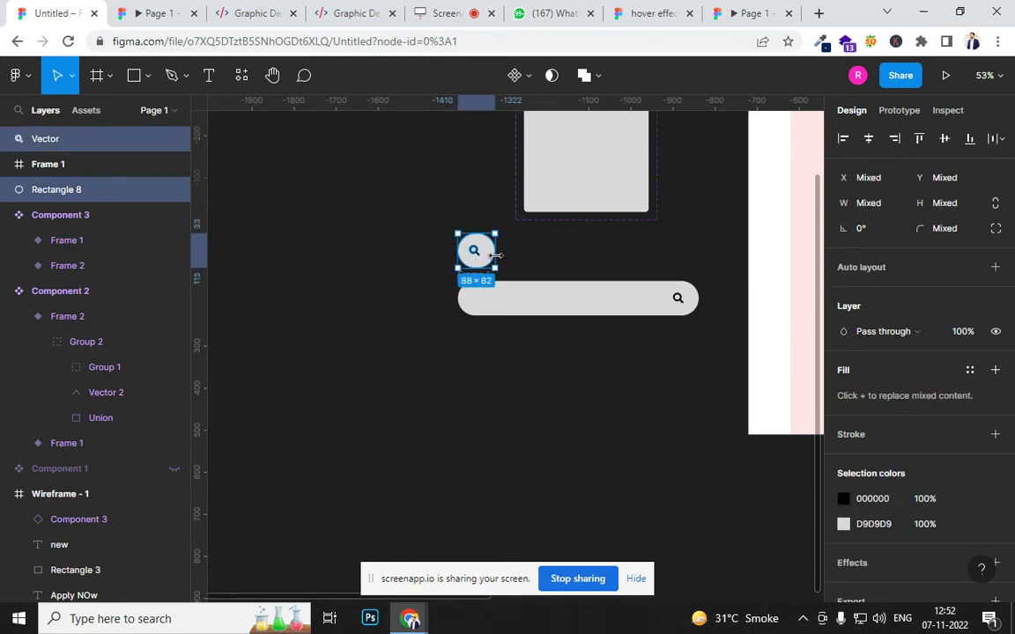
pyautogui.hotkey('ctrl', 'h')
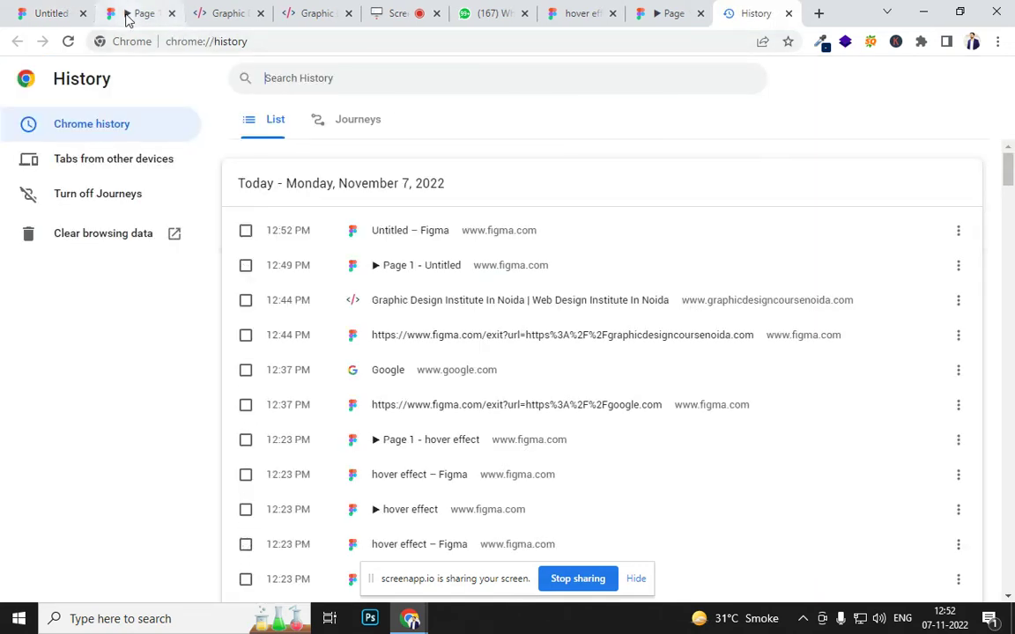
pyautogui.click(126, 14)
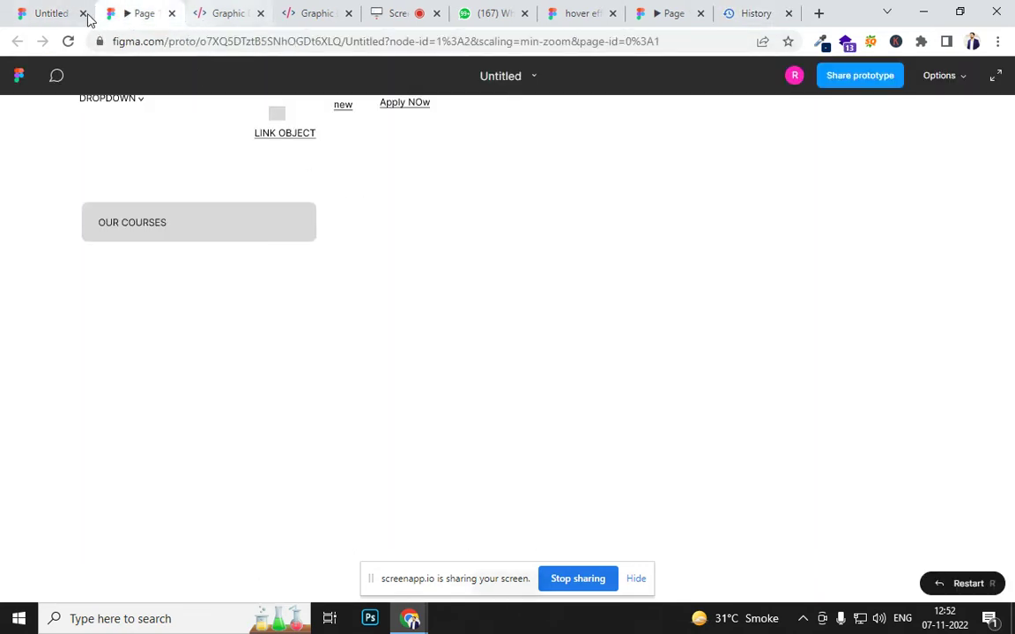
pyautogui.click(37, 16)
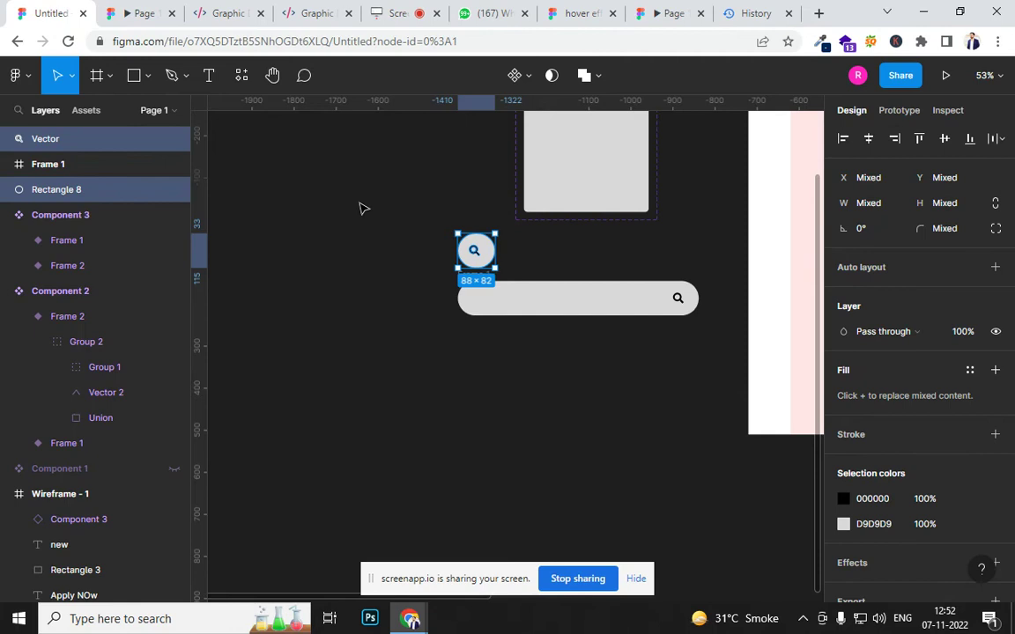
pyautogui.hotkey('ctrl', 'g')
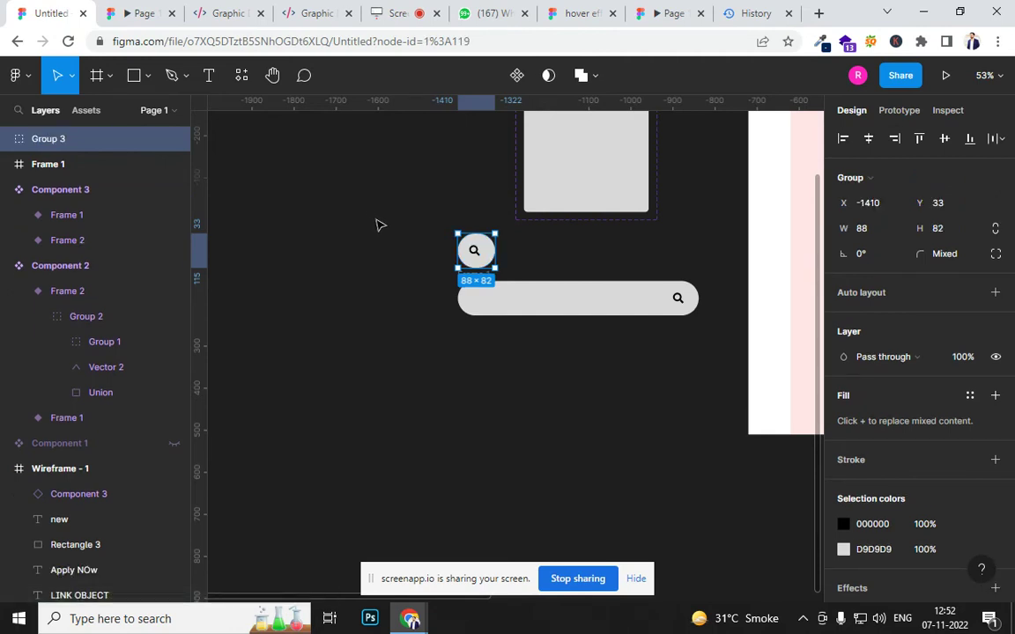
# Move the Frame 1 bar to X -1894 so its search icon lines up beneath the circle's icon.
pyautogui.click(493, 301)
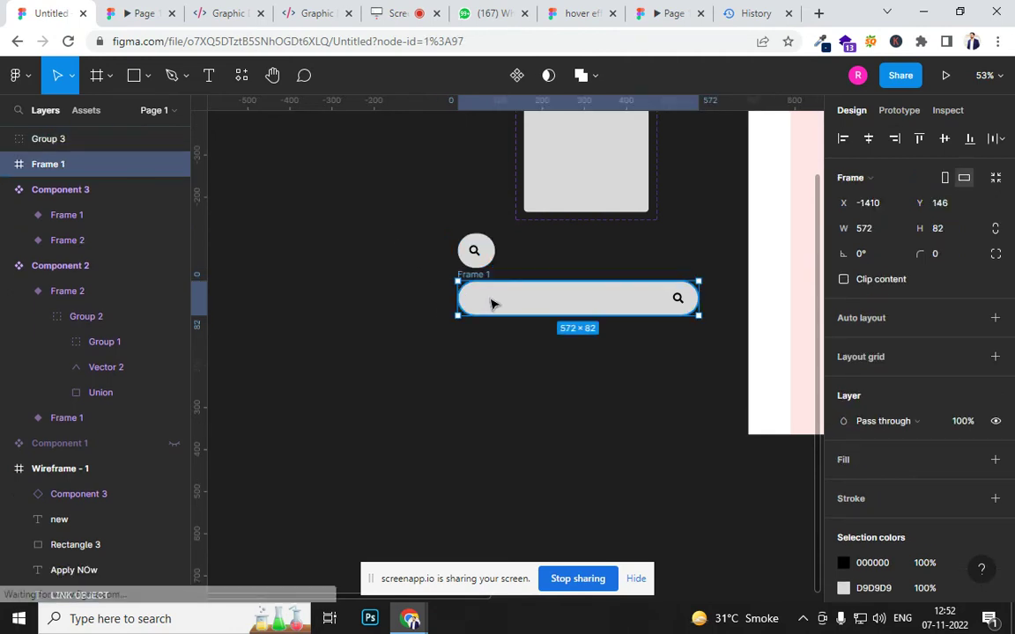
pyautogui.moveTo(500, 304); pyautogui.dragTo(304, 307)
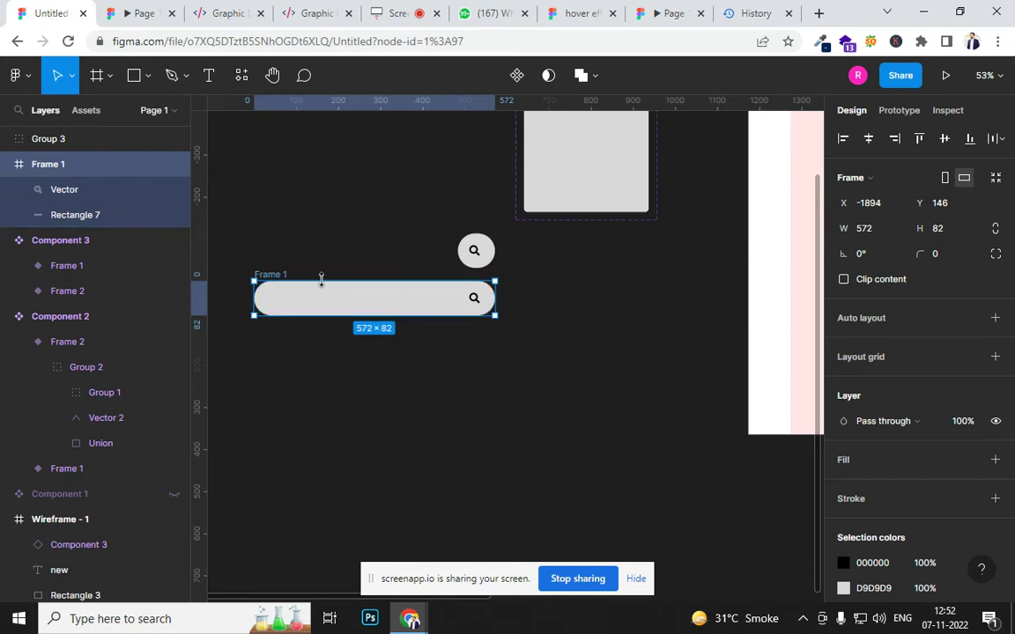
pyautogui.click(479, 254)
pyautogui.click(370, 304)
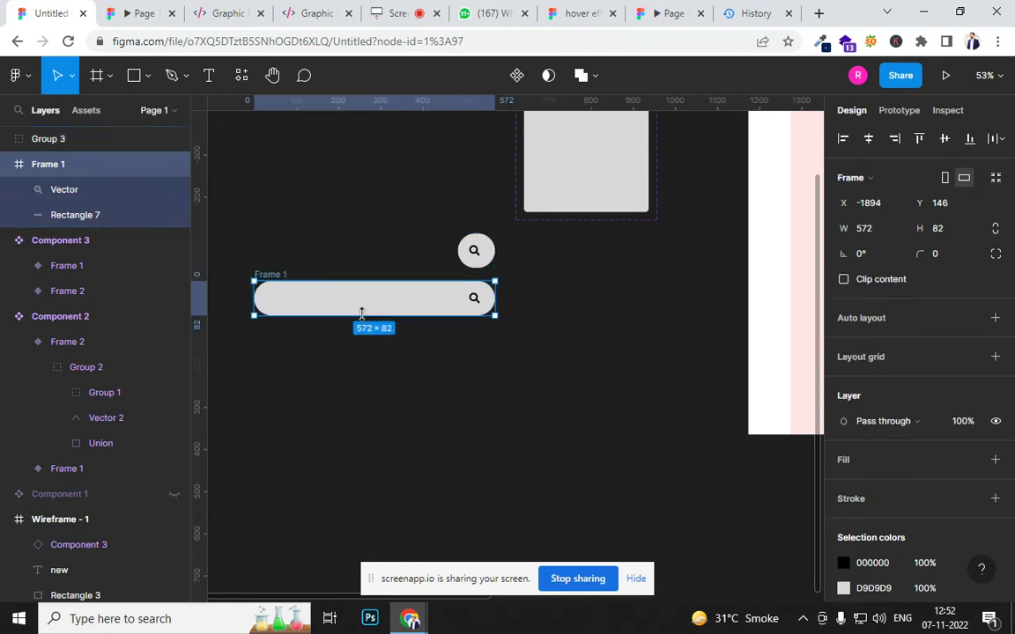
# Wrap the circle group in a frame and convert that frame into a component.
pyautogui.click(474, 251)
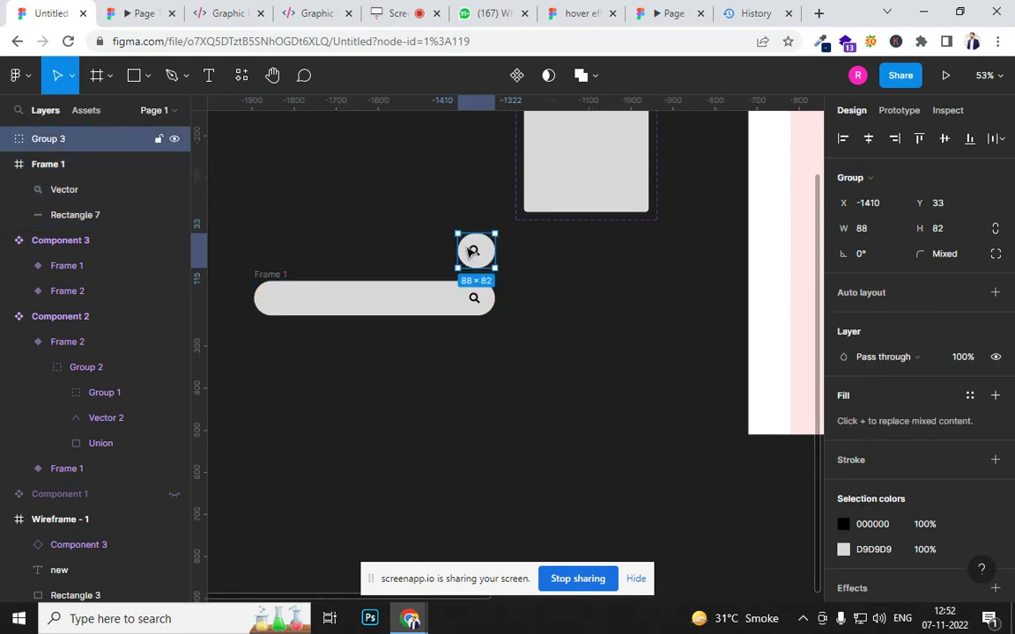
pyautogui.rightClick(22, 145)
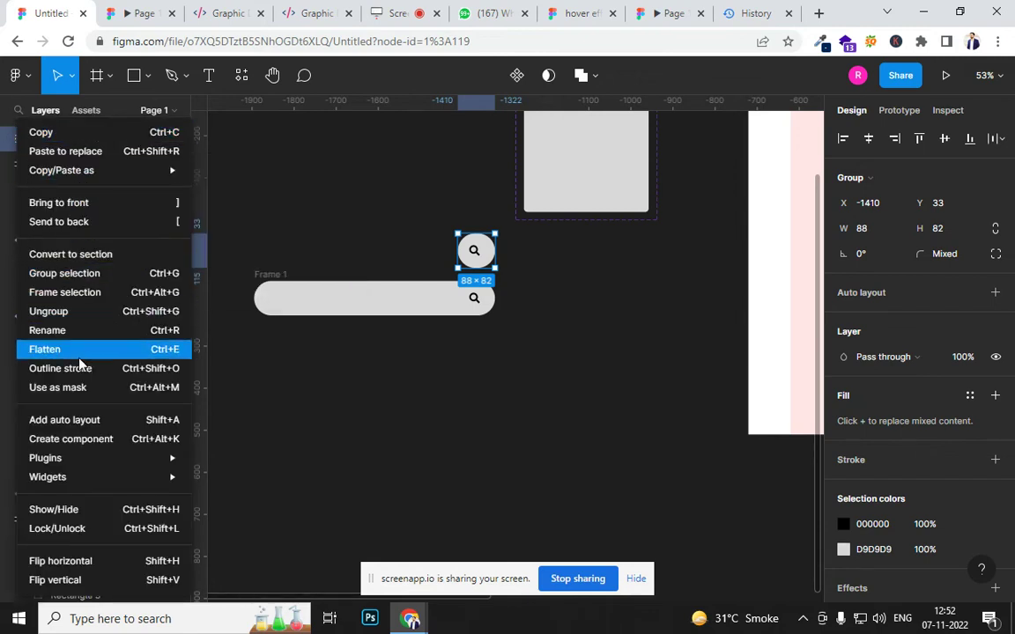
pyautogui.click(79, 293)
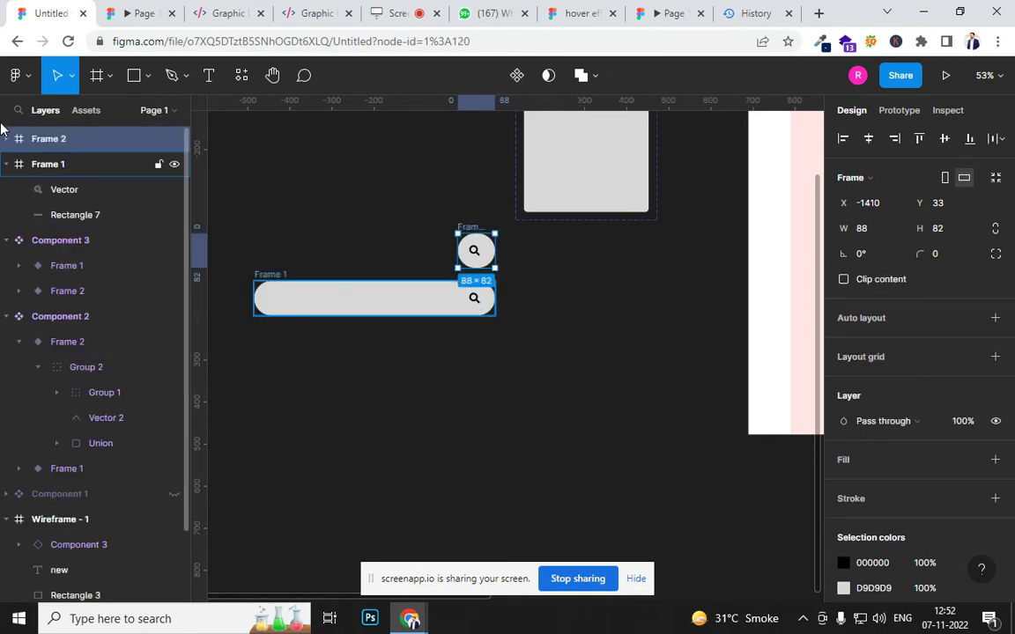
pyautogui.rightClick(42, 129)
pyautogui.click(44, 113)
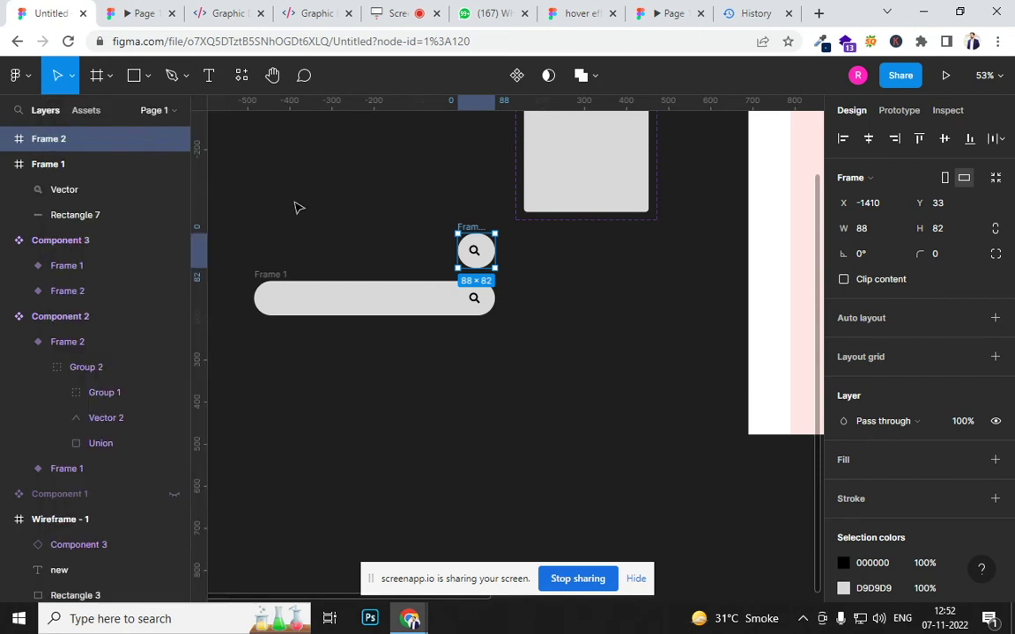
pyautogui.hotkey('ctrl', 'alt', 'k')
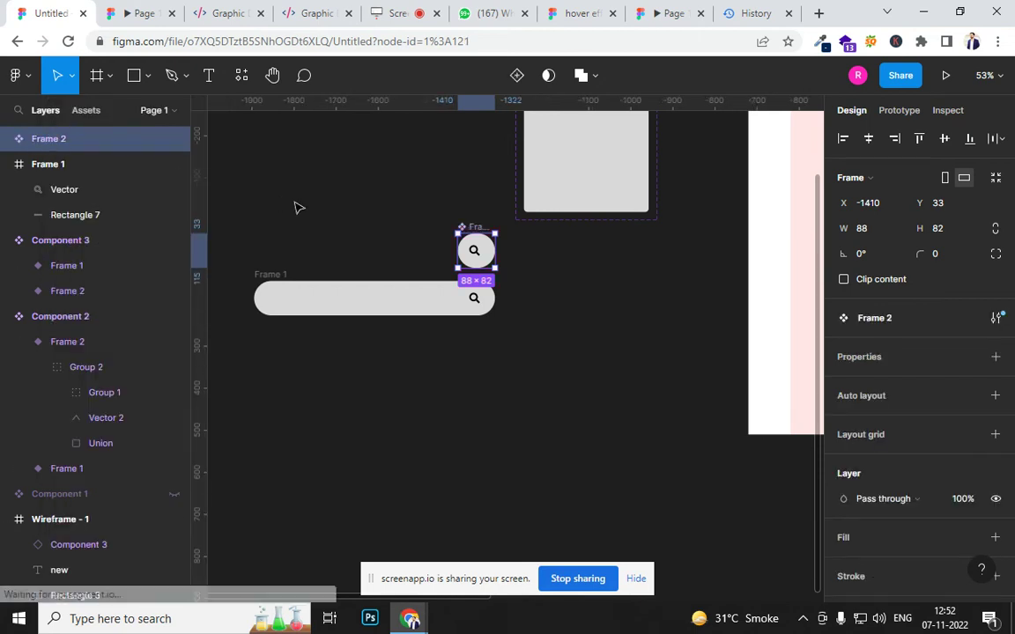
# Convert the long Frame 1 search bar into a component.
pyautogui.click(271, 279)
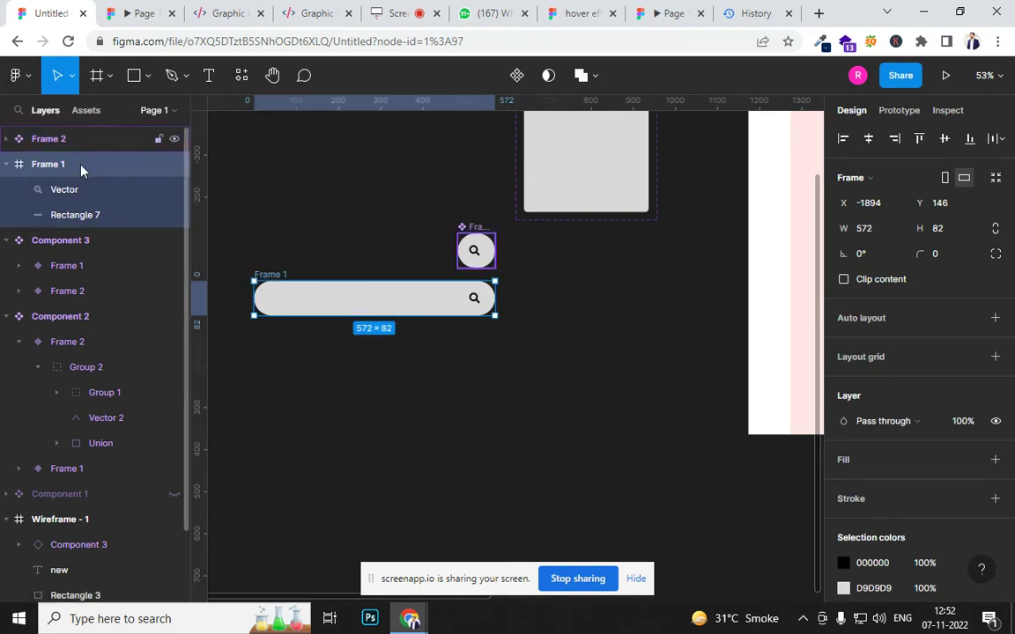
pyautogui.click(9, 165)
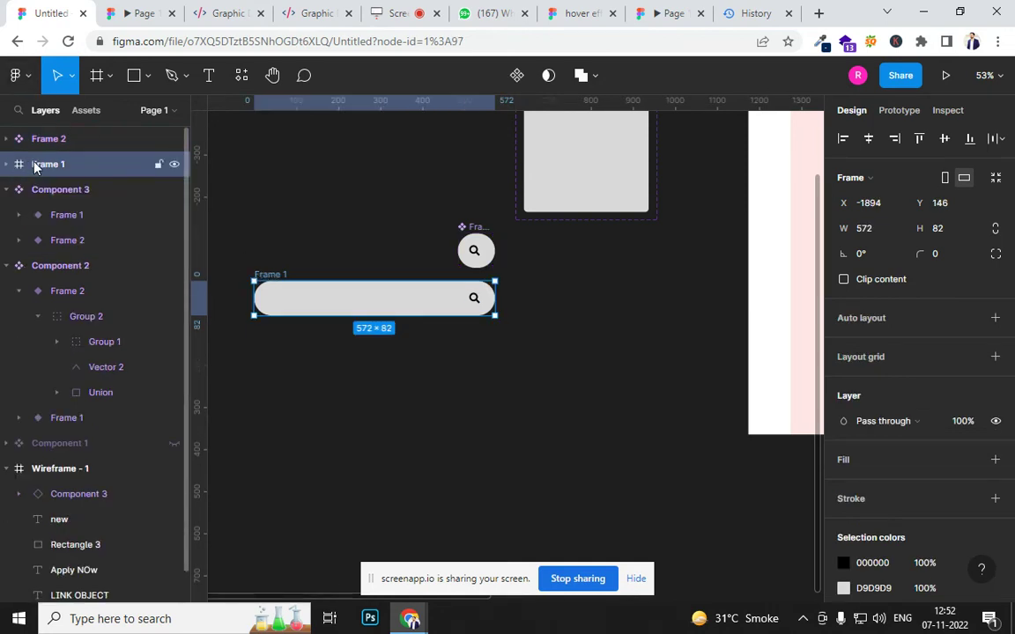
pyautogui.hotkey('ctrl', 'alt', 'k')
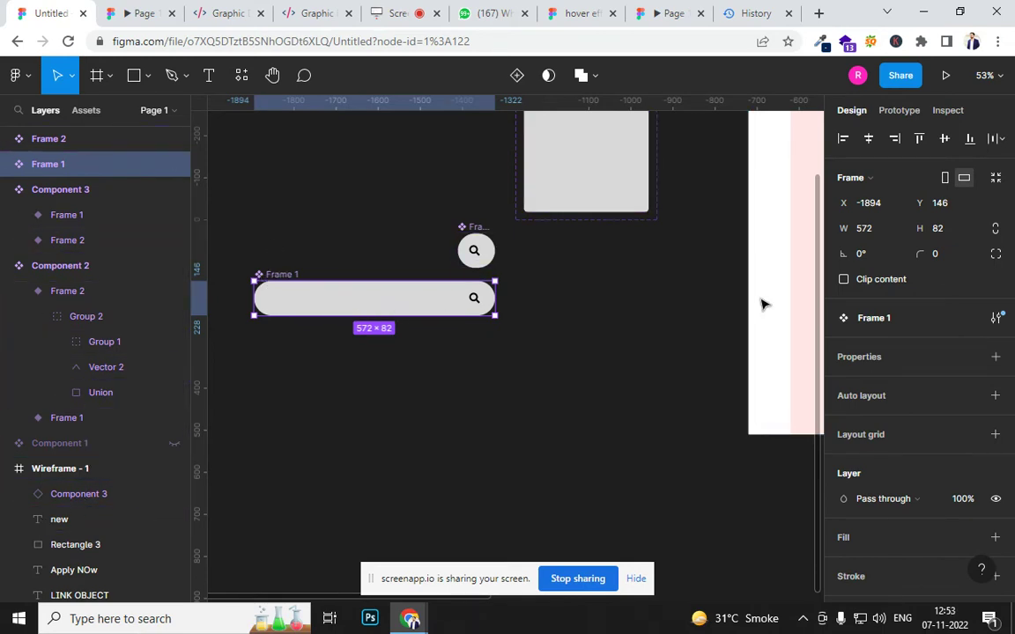
pyautogui.doubleClick(868, 318)
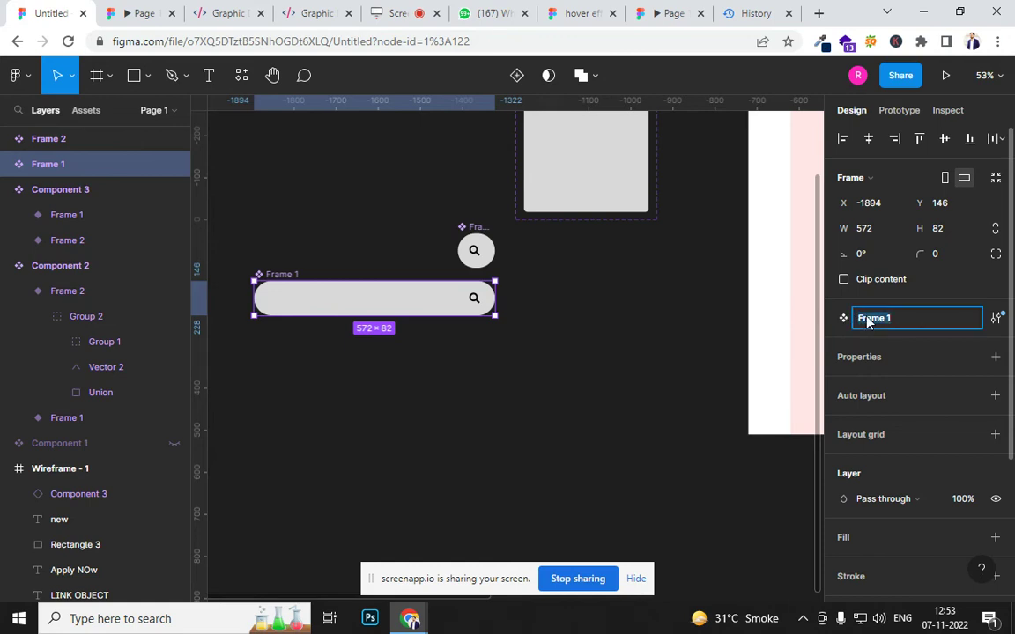
pyautogui.click(996, 319)
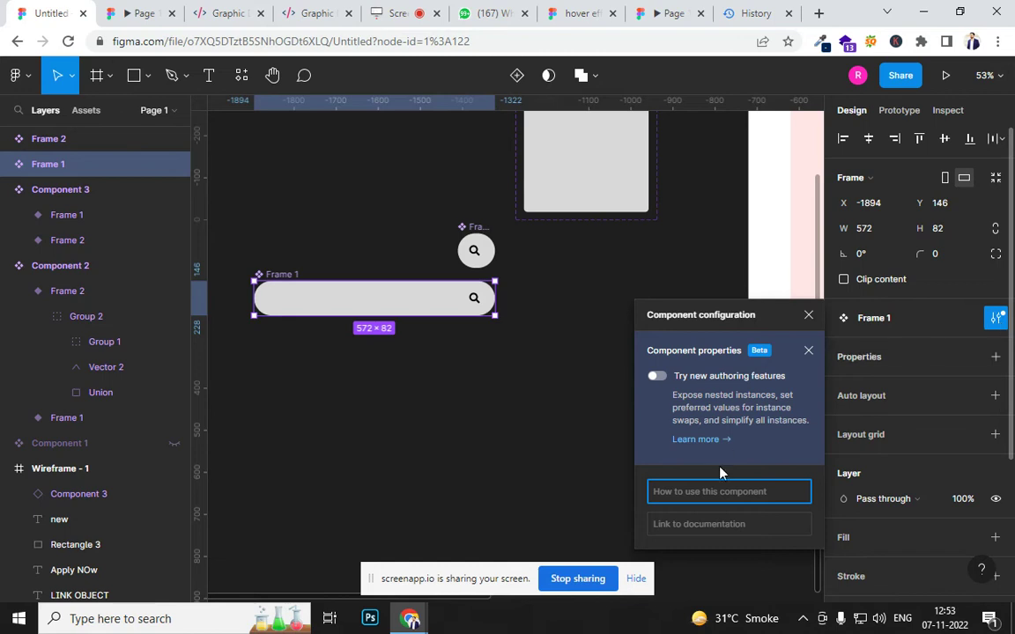
pyautogui.click(808, 350)
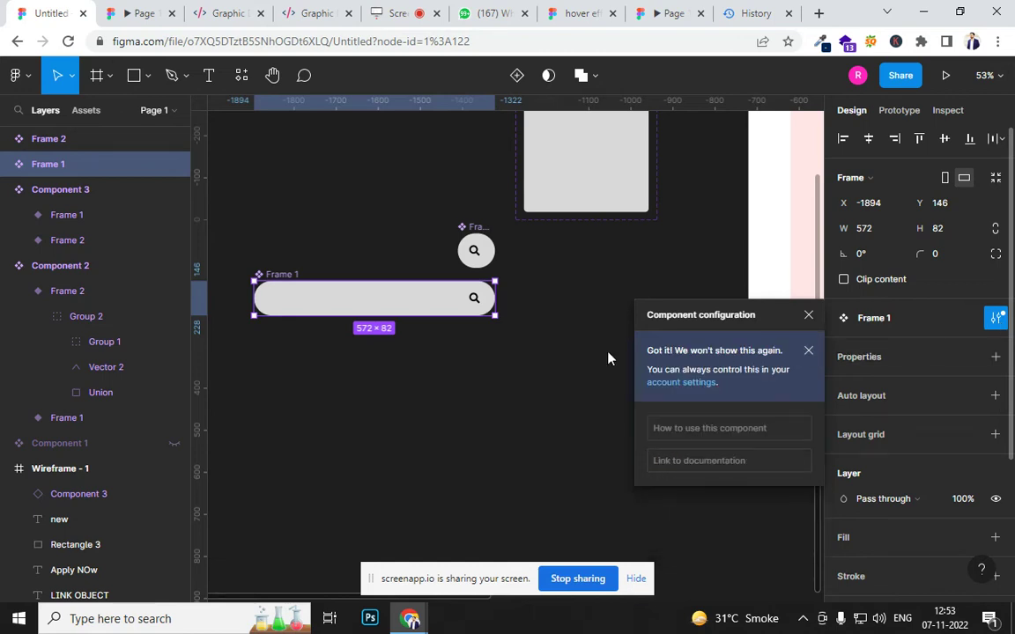
pyautogui.click(808, 315)
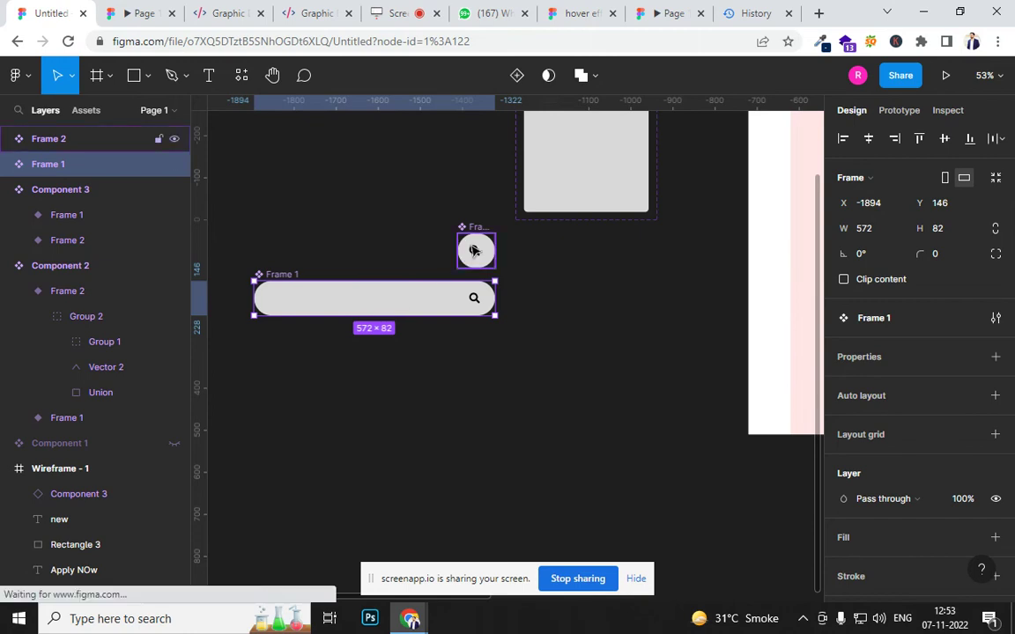
# Combine the circle component and the long bar component as variants of one component set.
pyautogui.keyDown('shift'); pyautogui.click(474, 251); pyautogui.keyUp('shift')
pyautogui.click(519, 385)
pyautogui.moveTo(541, 355); pyautogui.dragTo(422, 227)
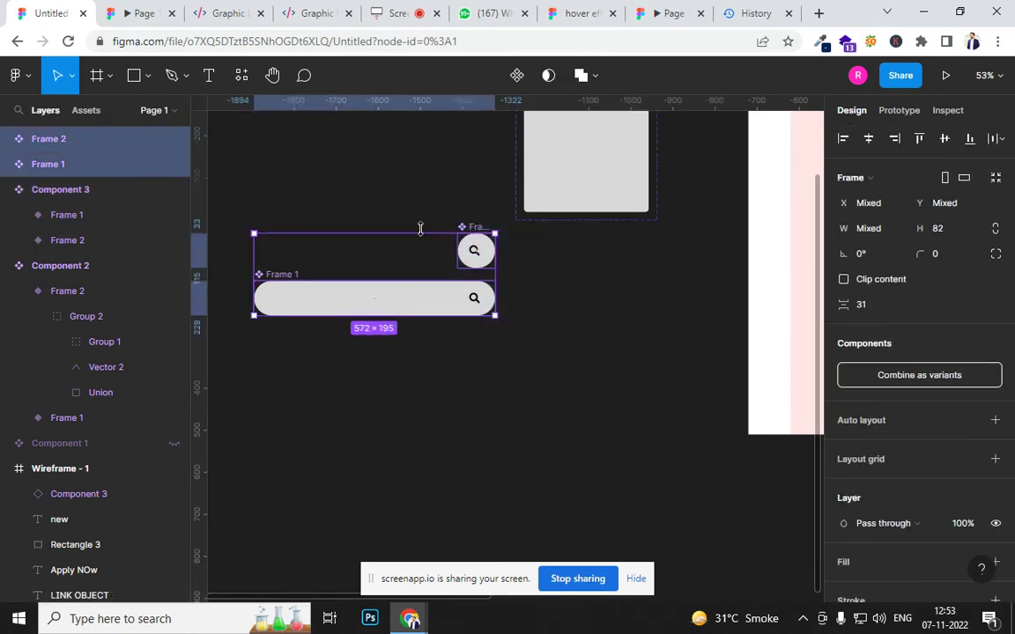
pyautogui.click(933, 377)
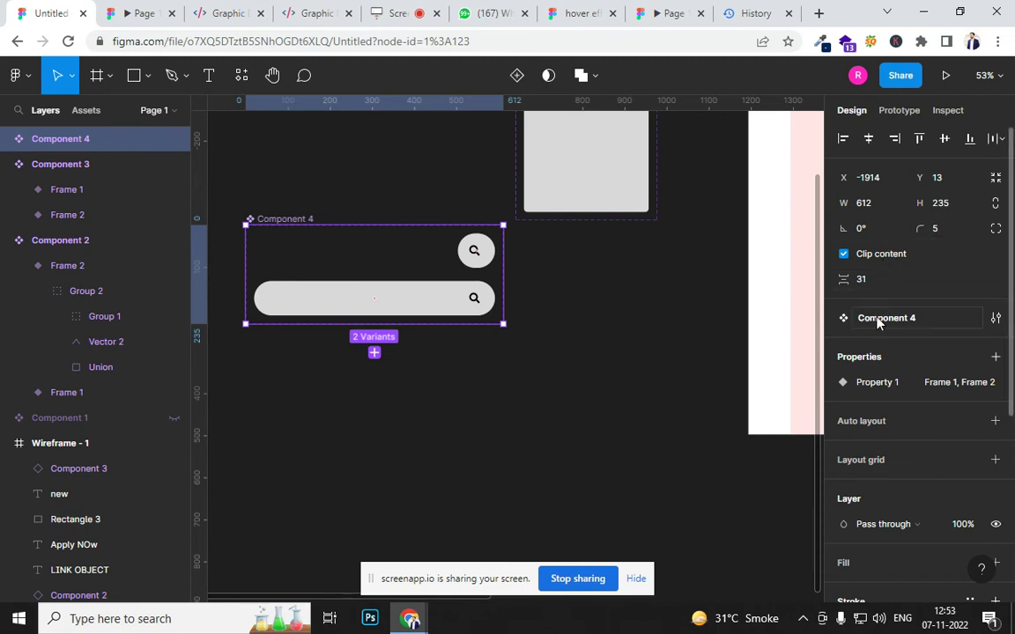
# Add an on-click interaction from the circle variant that changes to Frame 1 with Smart animate, Ease in, 300ms.
pyautogui.click(853, 390)
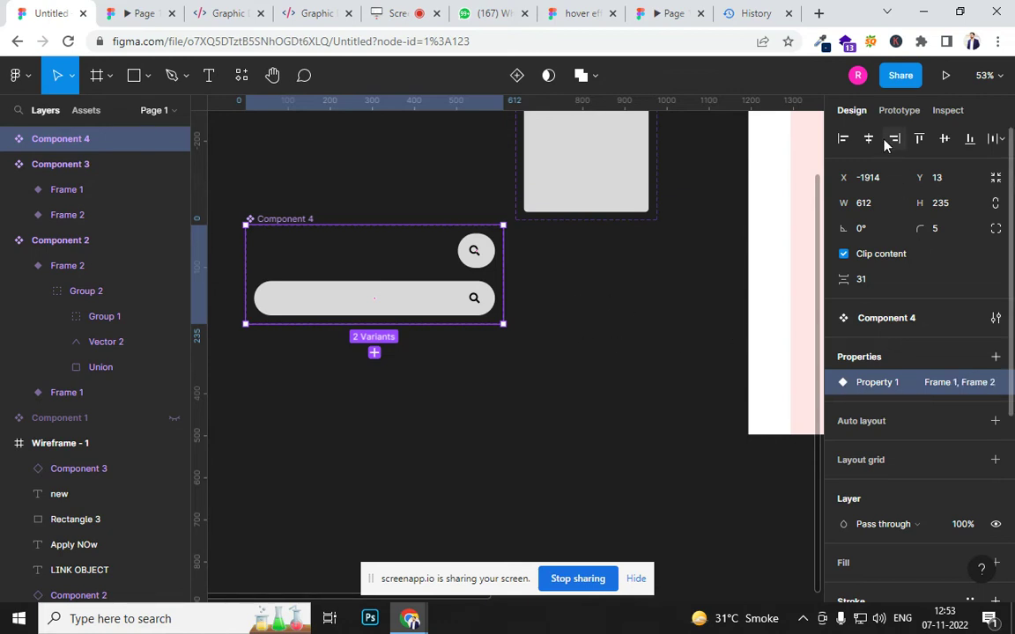
pyautogui.click(899, 110)
pyautogui.click(476, 257)
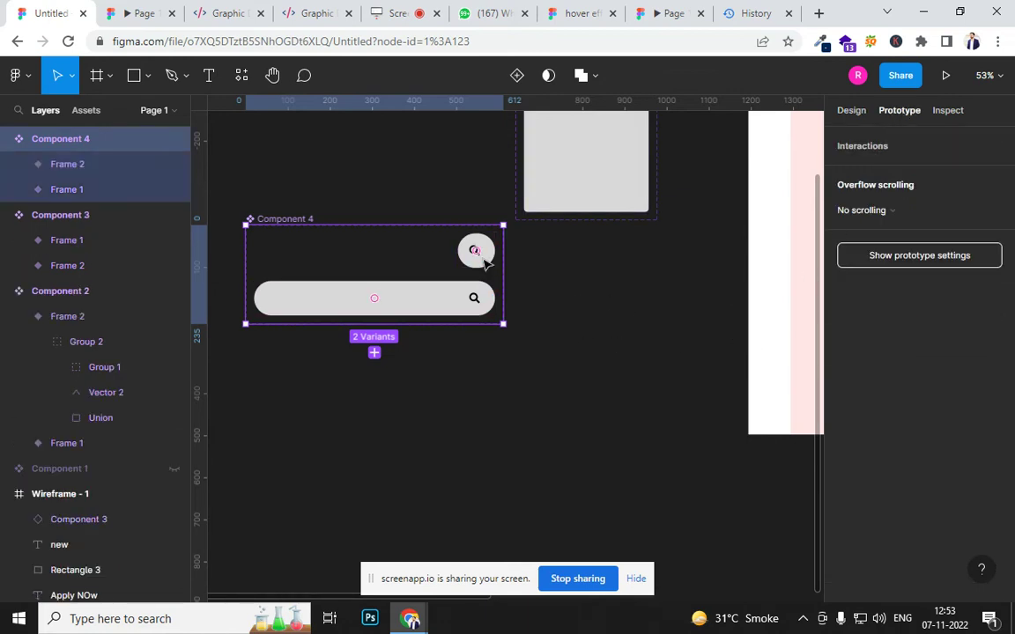
pyautogui.moveTo(476, 268); pyautogui.dragTo(438, 313)
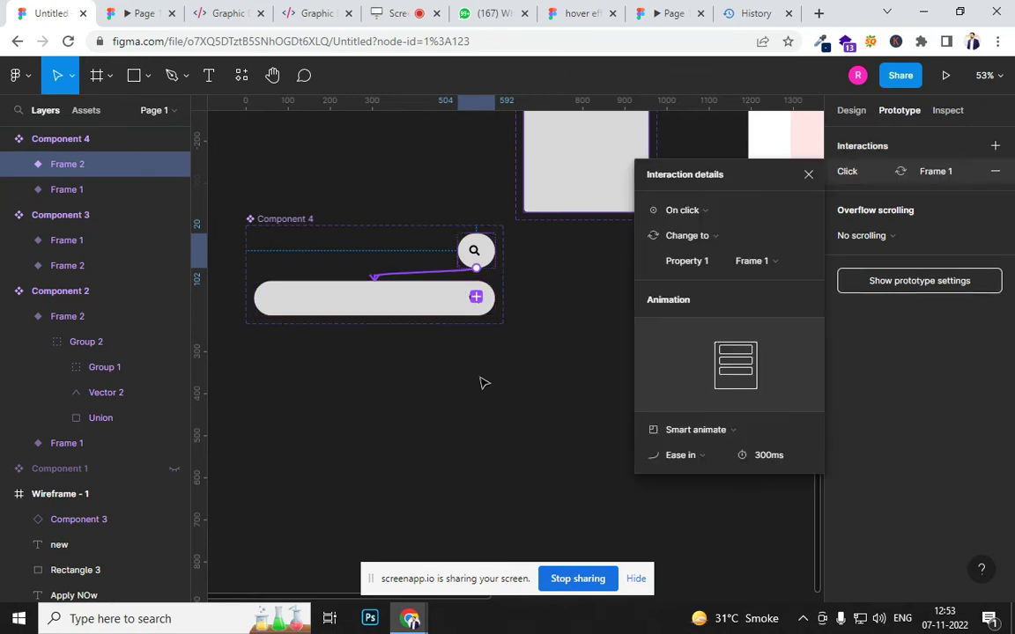
# Change the circle variant's on-click animation from Smart animate to Instant.
pyautogui.click(705, 431)
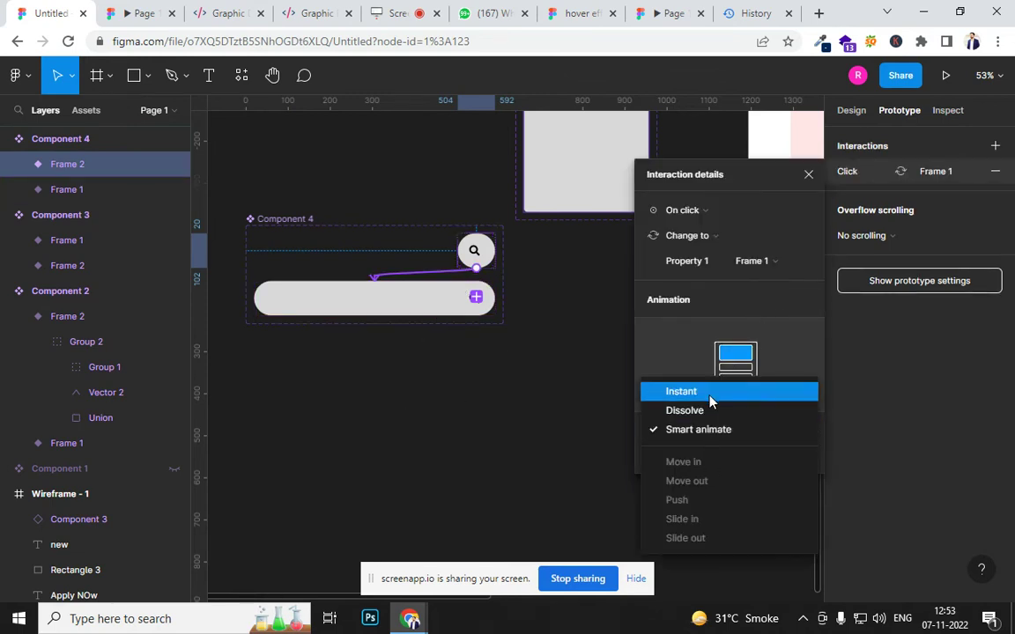
pyautogui.click(709, 397)
pyautogui.click(596, 474)
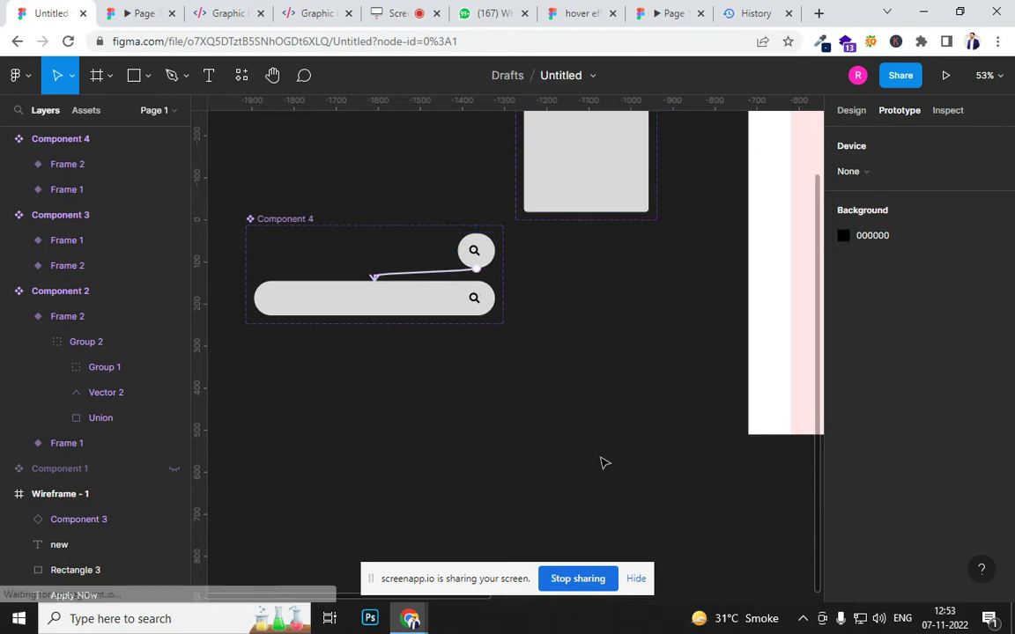
# Place an instance of the search icon component in the lower right area of the Wireframe - 1 frame.
pyautogui.scroll(-5, 650, 252)
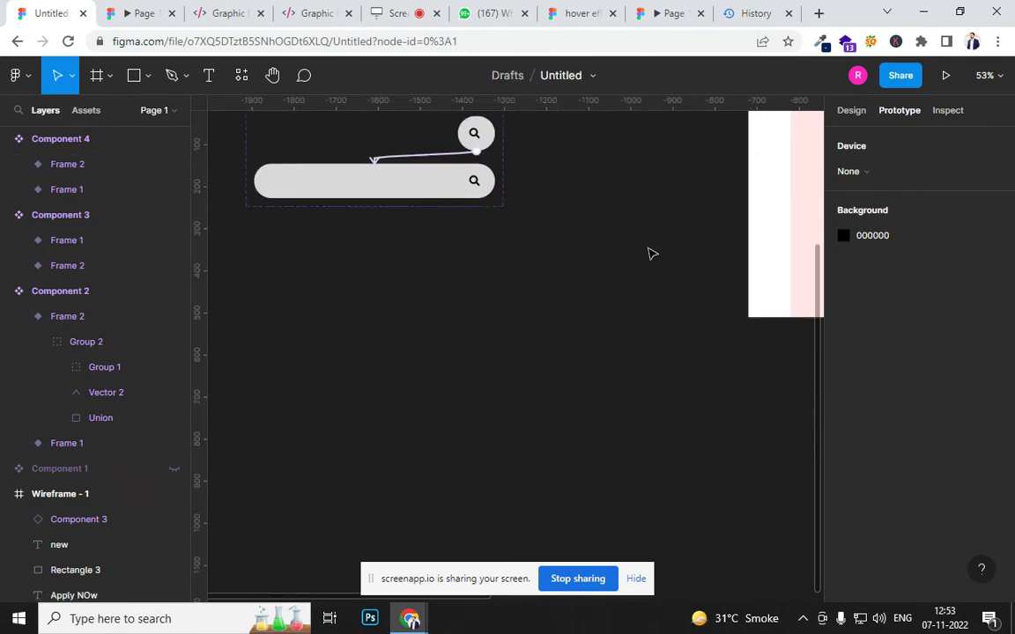
pyautogui.moveTo(651, 254); pyautogui.dragTo(498, 356)
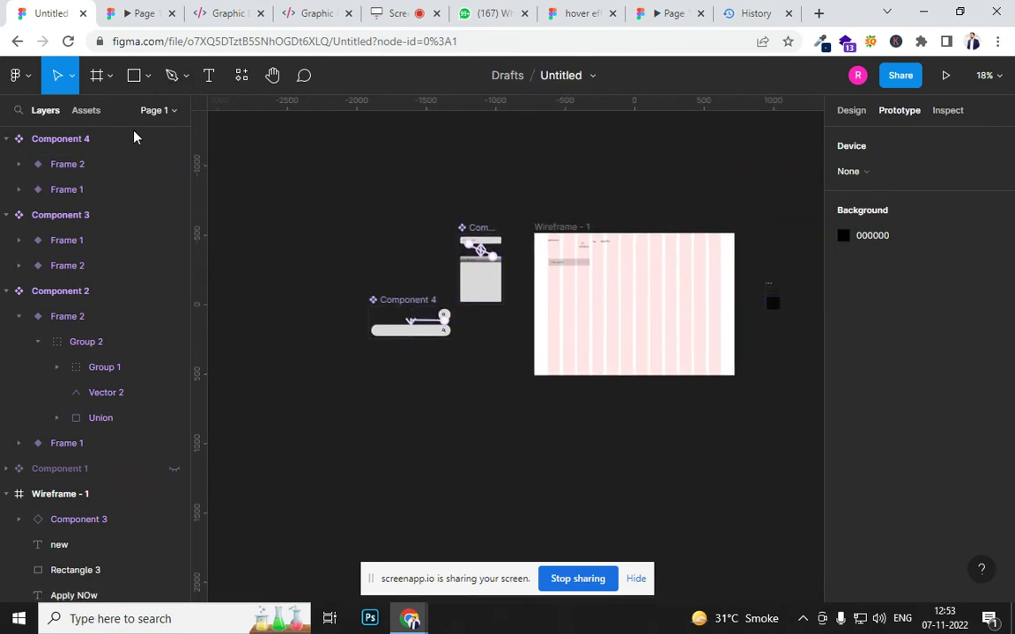
pyautogui.click(88, 111)
pyautogui.moveTo(139, 342); pyautogui.dragTo(703, 313)
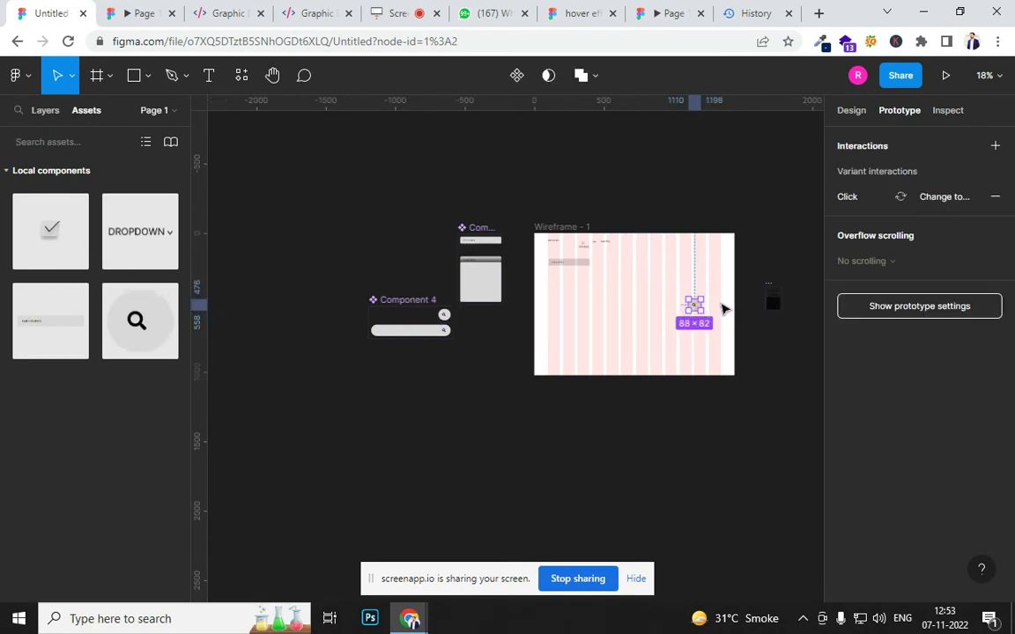
# Test the search circle's click interaction in the prototype preview and return to the design file.
pyautogui.click(134, 13)
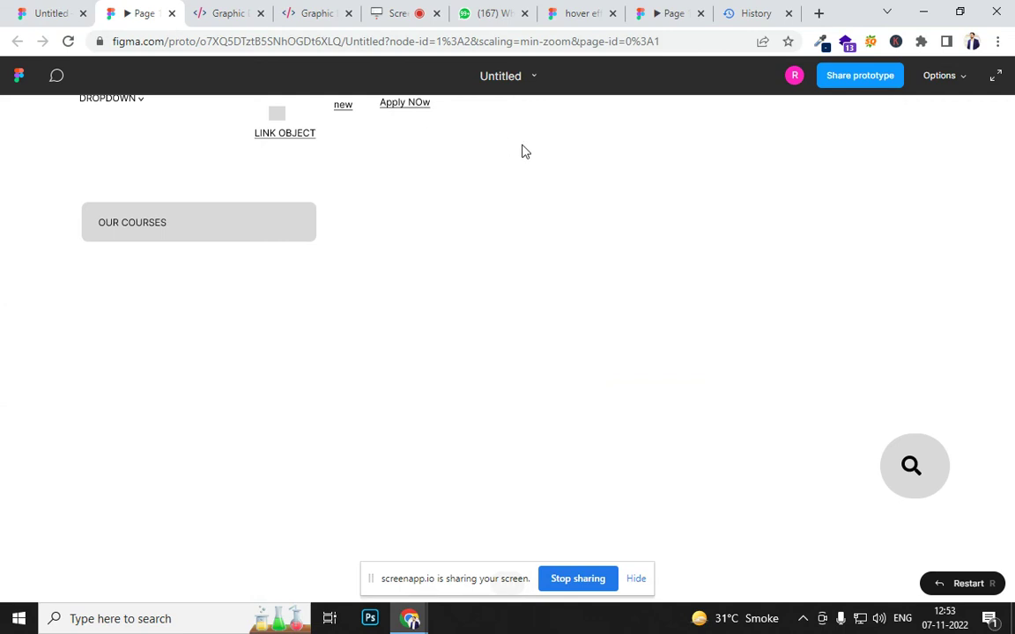
pyautogui.click(908, 469)
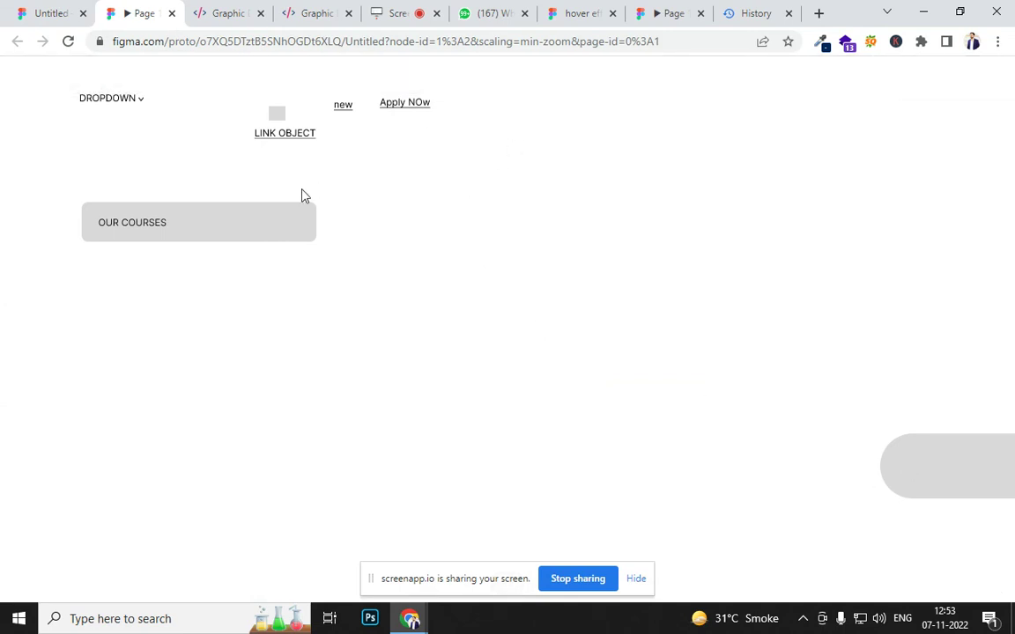
pyautogui.click(60, 16)
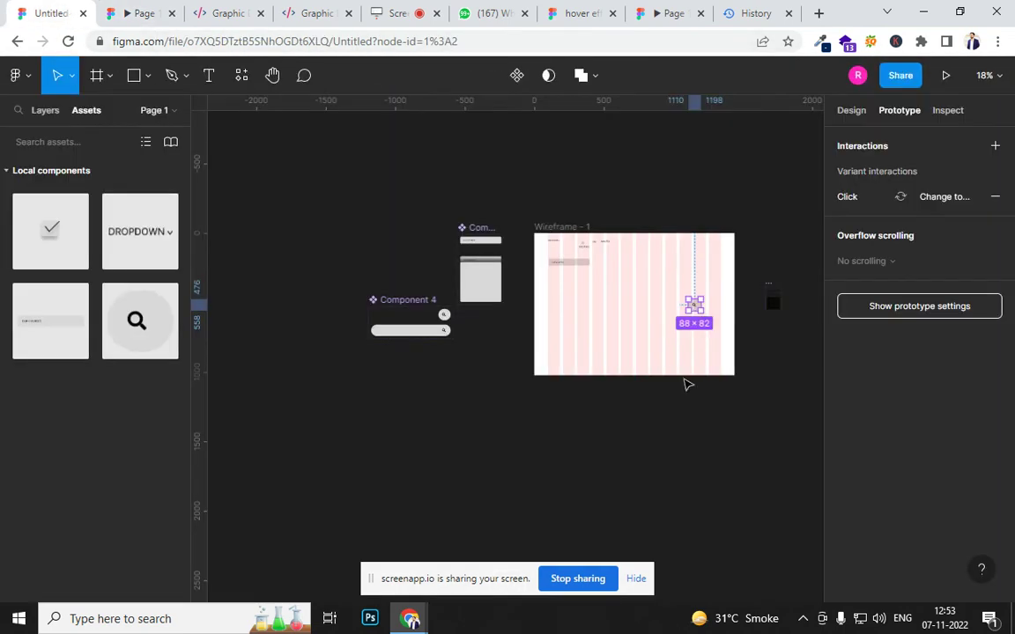
# Move the search circle to the second grid column below the OUR COURSES box and retest its expansion in the prototype preview.
pyautogui.scroll(5, 696, 307)
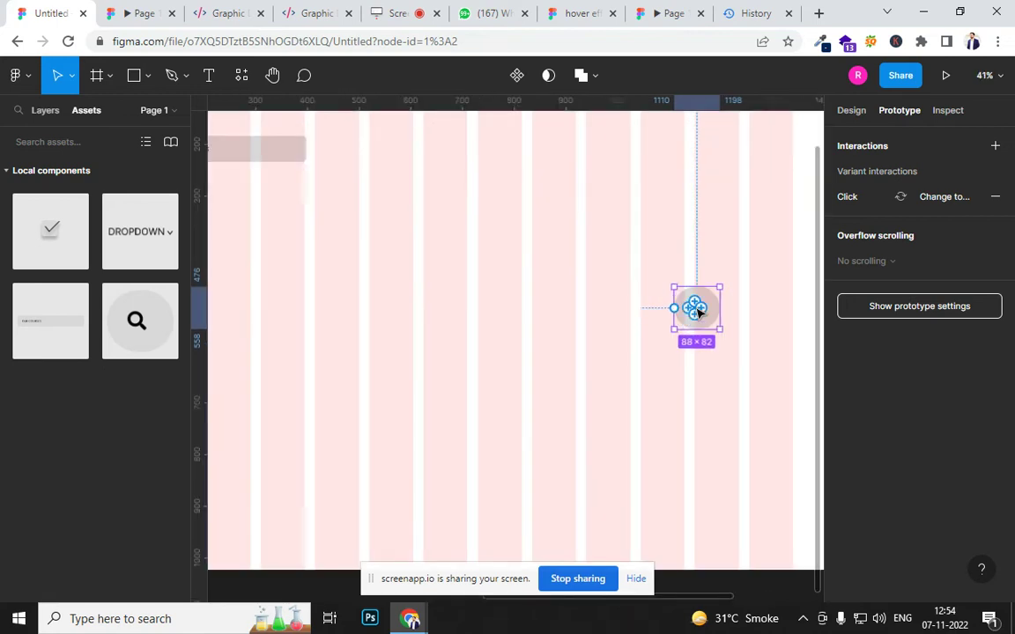
pyautogui.moveTo(695, 307); pyautogui.dragTo(281, 292)
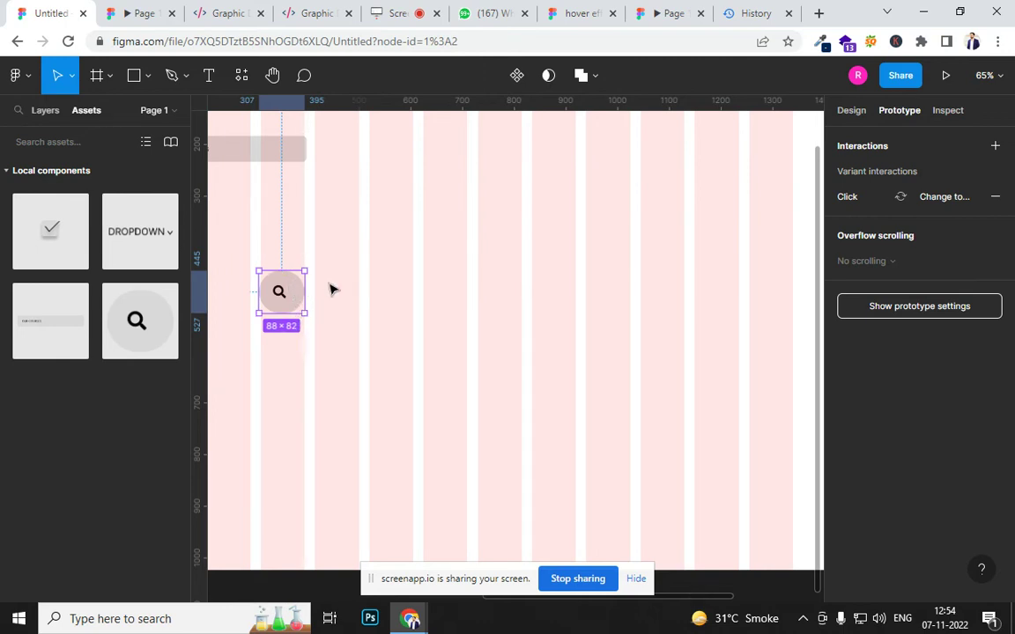
pyautogui.click(144, 15)
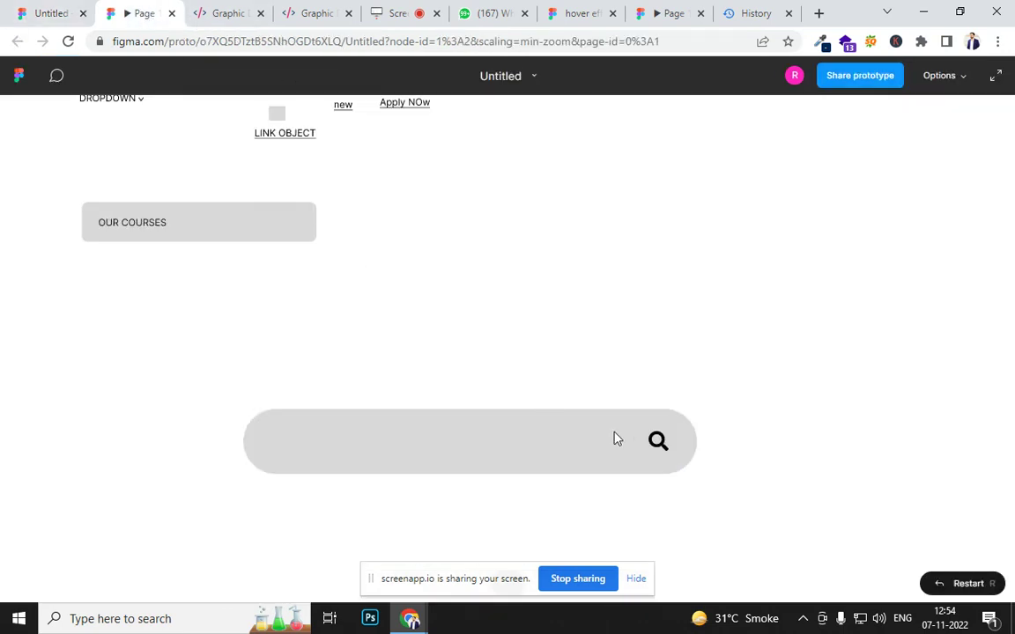
pyautogui.click(68, 41)
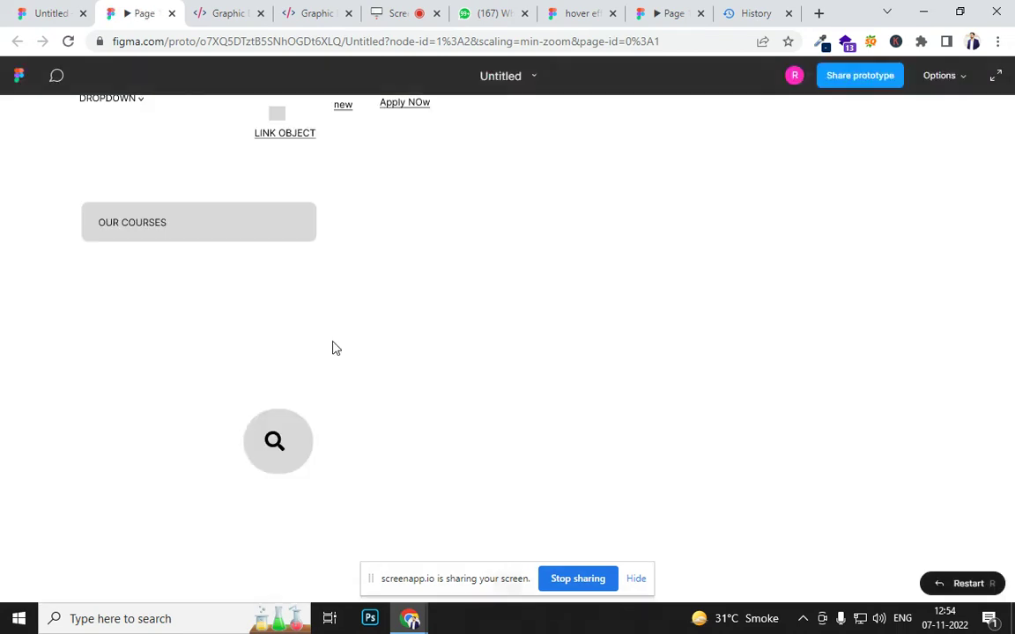
pyautogui.click(279, 444)
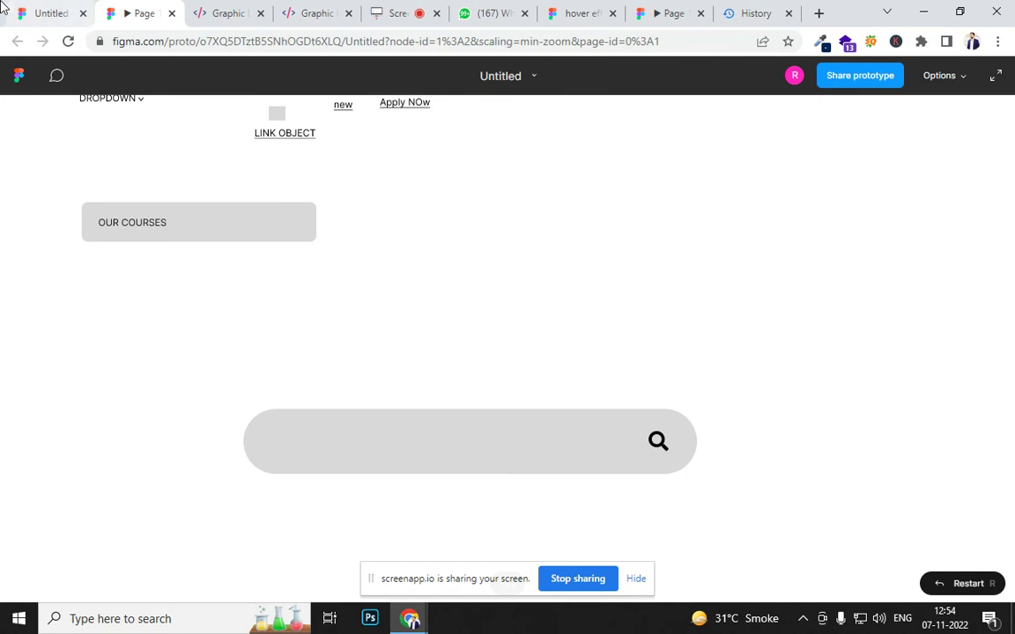
pyautogui.click(35, 14)
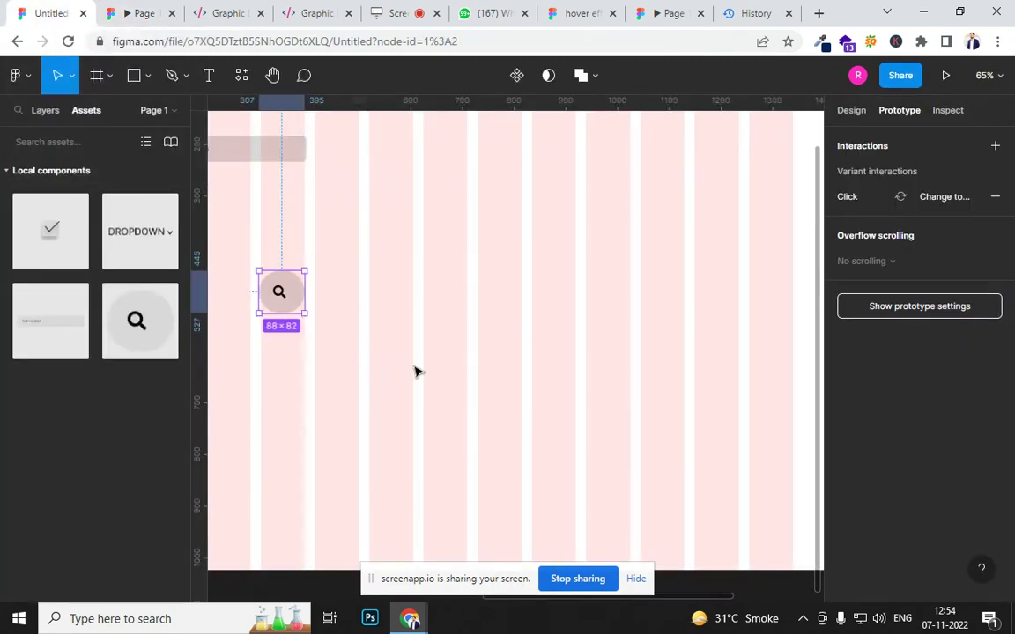
# Move the search circle out of Wireframe - 1 onto the empty canvas above the frame.
pyautogui.scroll(-5, 507, 394)
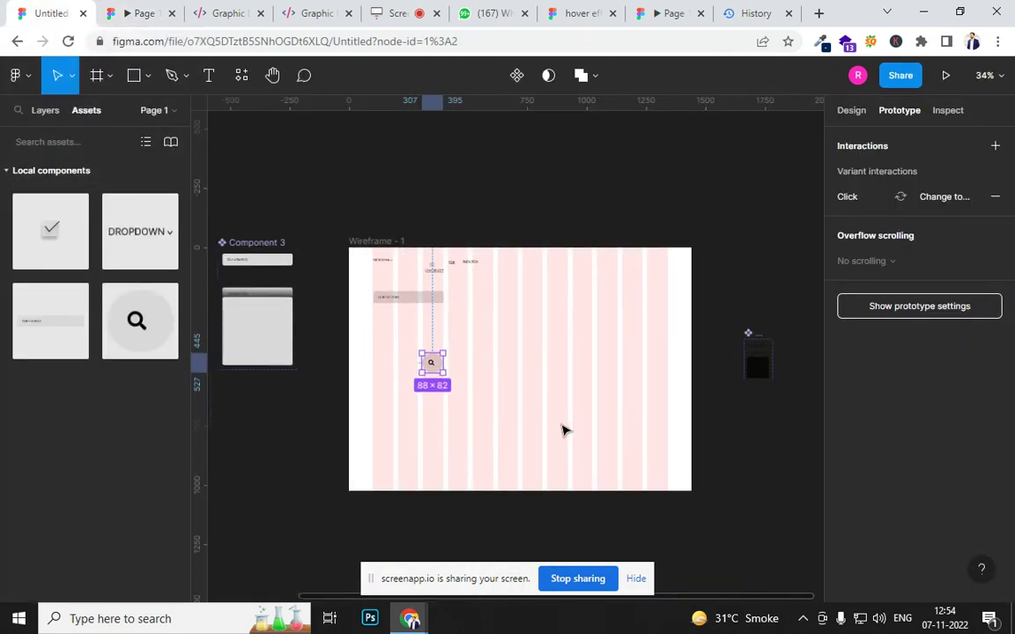
pyautogui.scroll(5, 469, 437)
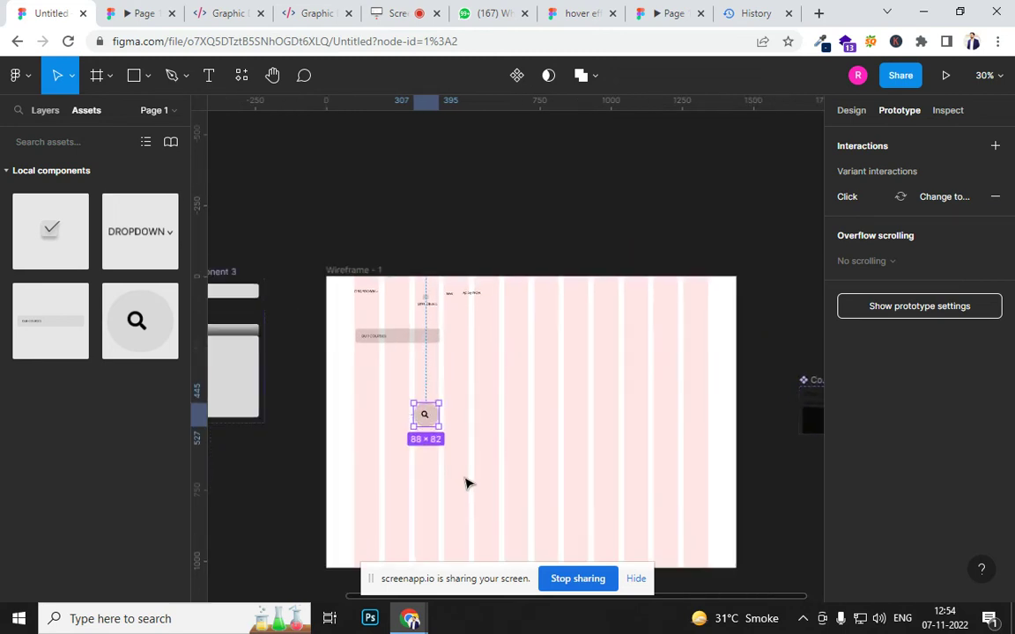
pyautogui.click(324, 304)
pyautogui.moveTo(390, 356); pyautogui.dragTo(540, 154)
pyautogui.moveTo(547, 289); pyautogui.dragTo(660, 527)
pyautogui.moveTo(659, 403); pyautogui.dragTo(483, 266)
pyautogui.scroll(-5, 566, 347)
pyautogui.moveTo(638, 397); pyautogui.dragTo(628, 450)
pyautogui.scroll(1, 415, 393)
pyautogui.scroll(-2, 392, 408)
pyautogui.moveTo(392, 408); pyautogui.dragTo(620, 424)
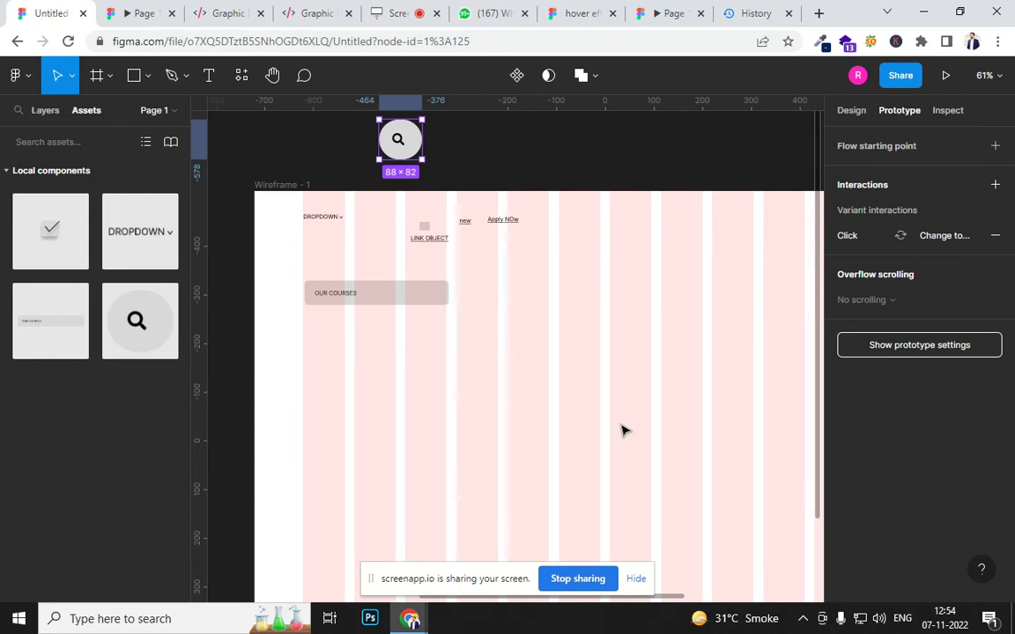
# Move the dropdown, link texts and OUR COURSES box together out of Wireframe - 1 to the canvas above it.
pyautogui.moveTo(561, 377); pyautogui.dragTo(288, 219)
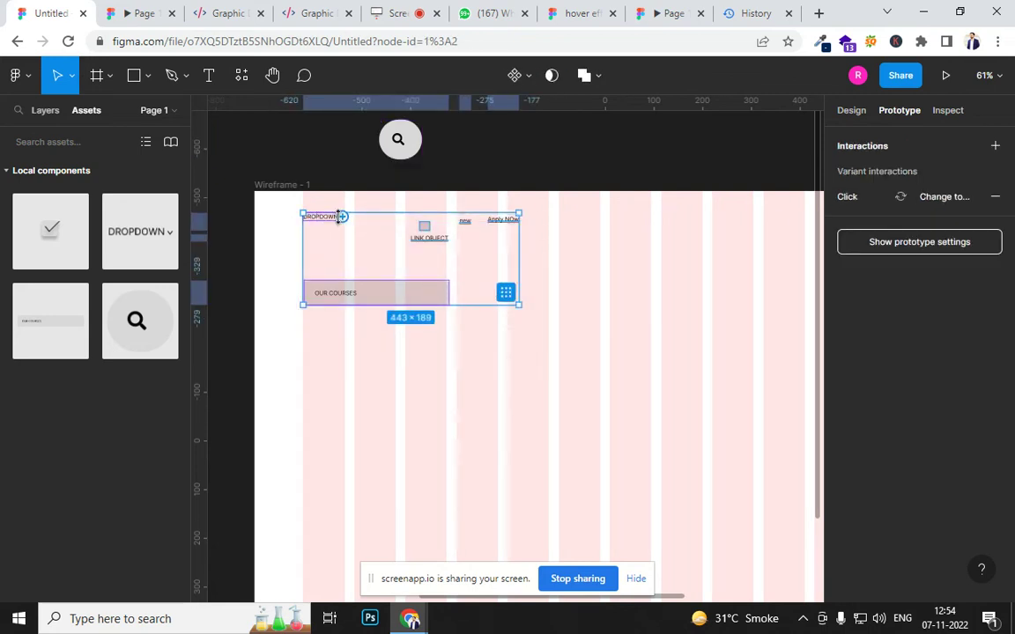
pyautogui.moveTo(340, 294); pyautogui.dragTo(544, 151)
pyautogui.scroll(-2, 458, 273)
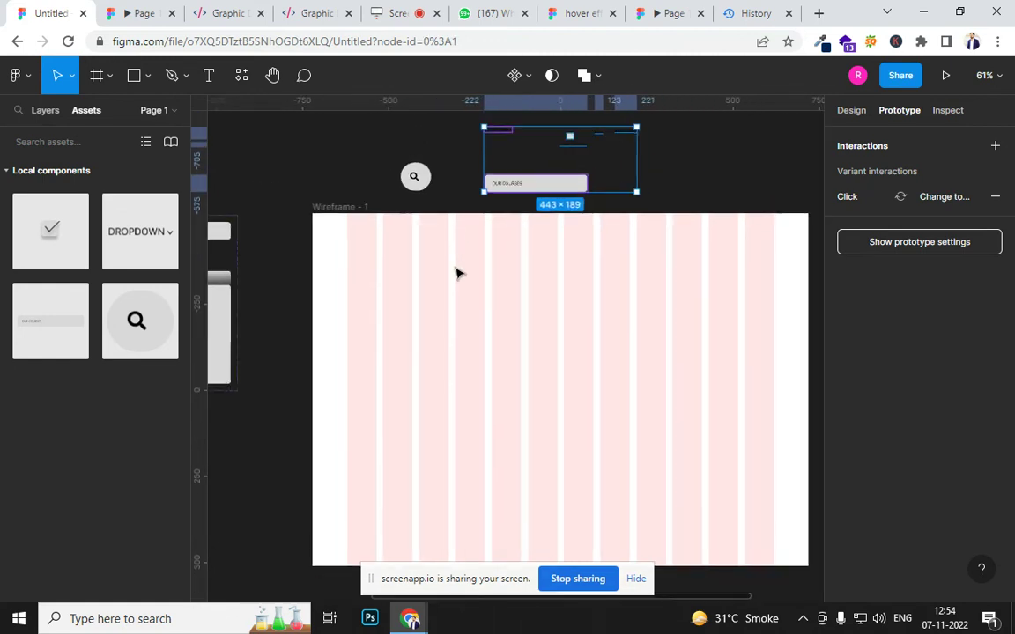
# Draw a circle of about 130 × 130 near the upper left corner of Wireframe - 1.
pyautogui.scroll(-1, 458, 273)
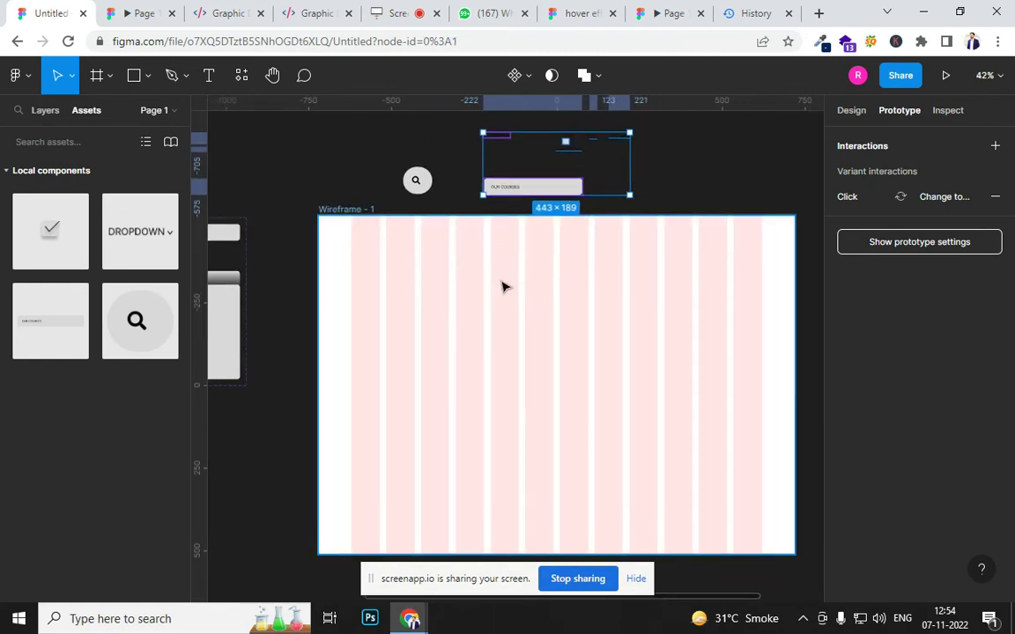
pyautogui.click(144, 77)
pyautogui.click(107, 173)
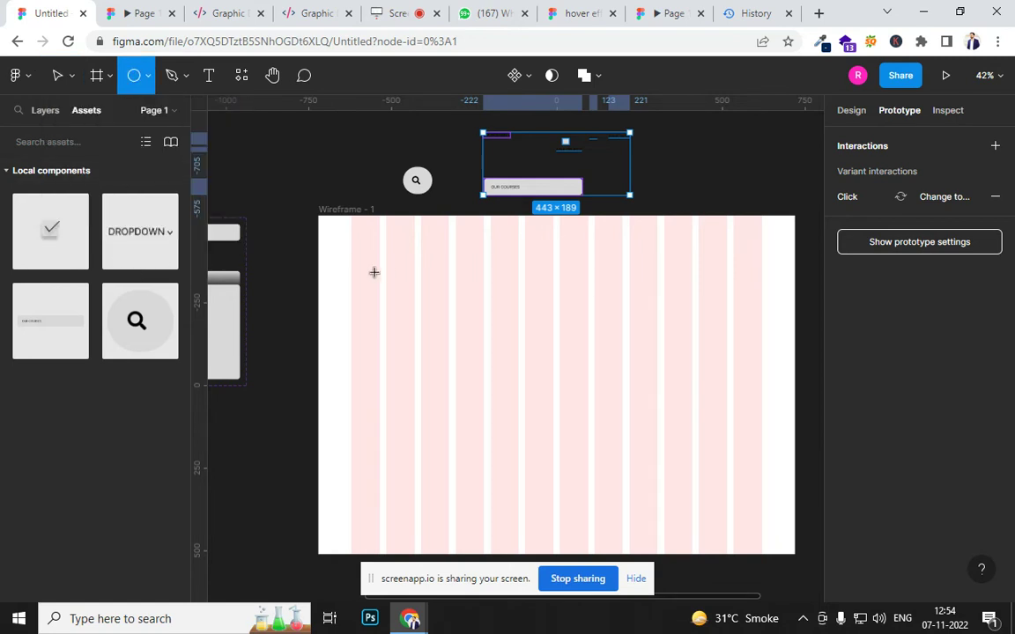
pyautogui.moveTo(384, 269); pyautogui.dragTo(408, 288)
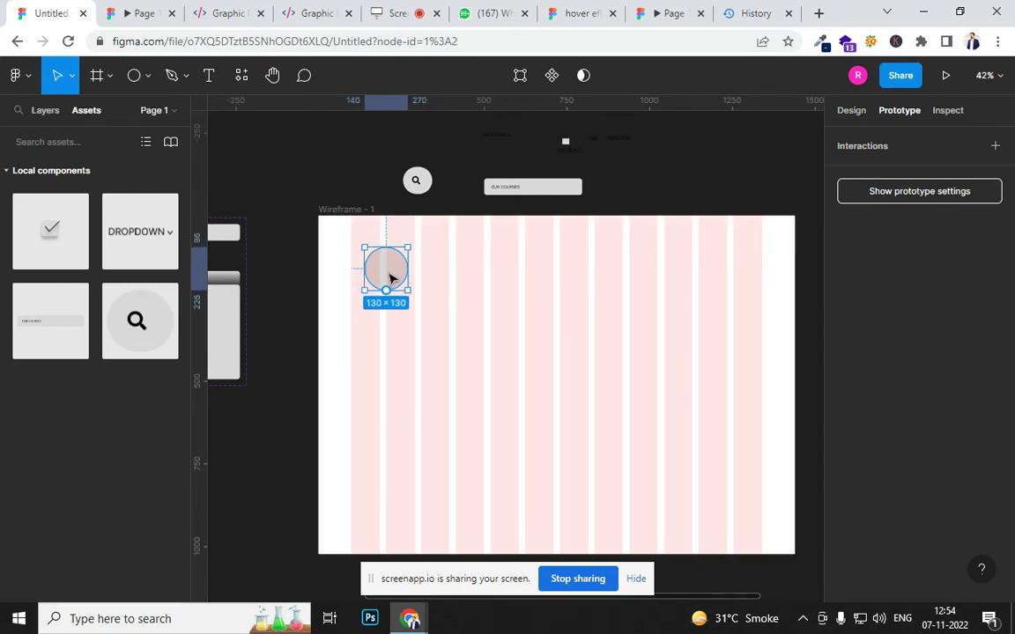
# Duplicate the circle sideways and repeat the copy at equal spacing to make a row of nine circles.
pyautogui.moveTo(394, 274); pyautogui.dragTo(454, 272)
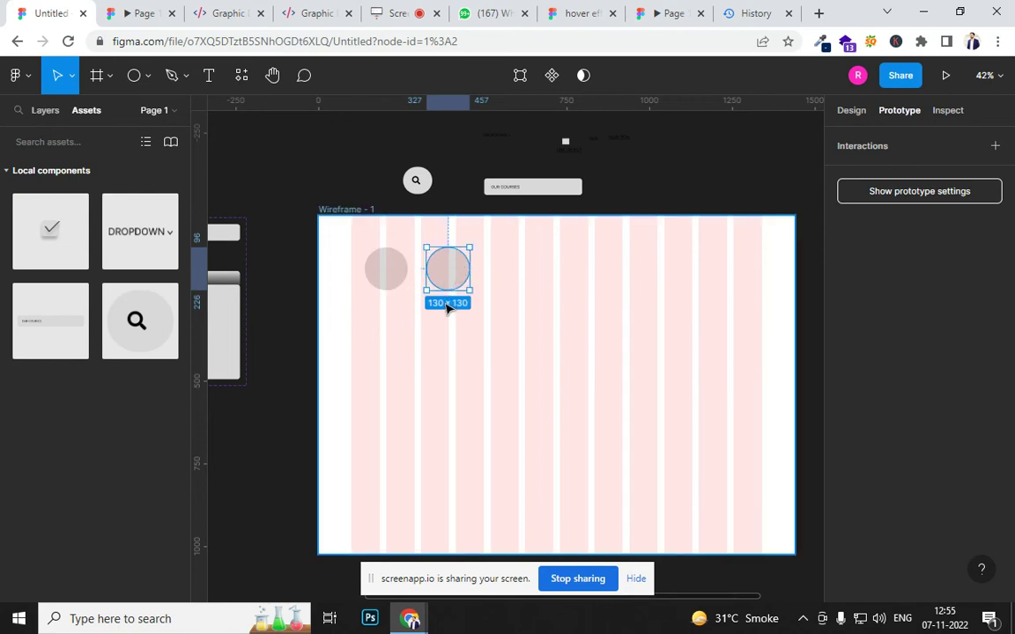
pyautogui.hotkey('ctrl', 'd')
pyautogui.hotkey('ctrl', 'd')
pyautogui.hotkey('ctrl', 'd')
pyautogui.hotkey('ctrl', 'd')
pyautogui.hotkey('ctrl', 'd')
pyautogui.hotkey('ctrl', 'd')
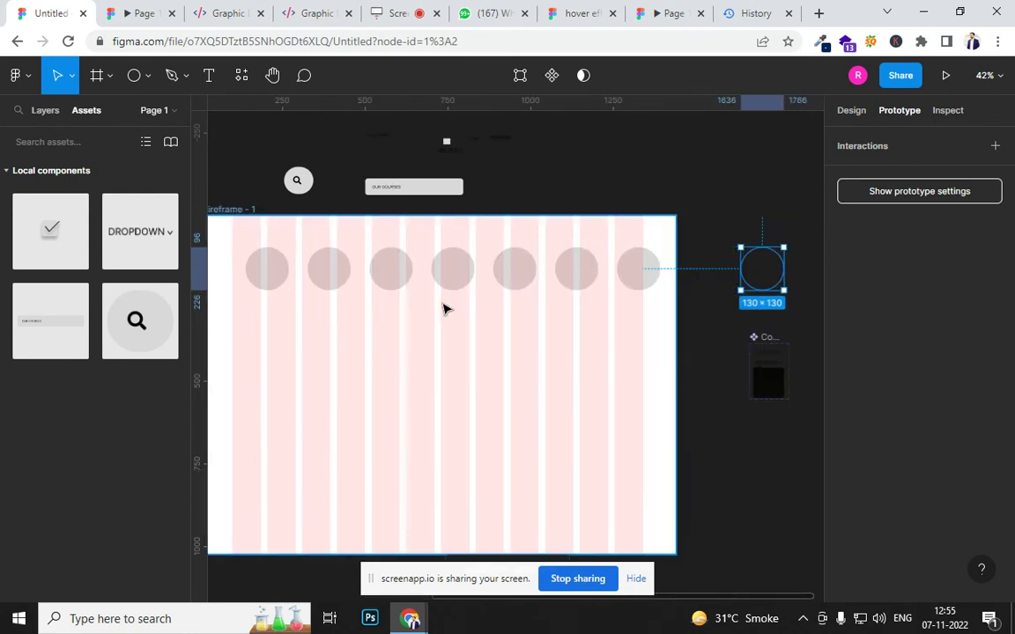
pyautogui.hotkey('ctrl', 'd')
pyautogui.moveTo(378, 360); pyautogui.dragTo(471, 365)
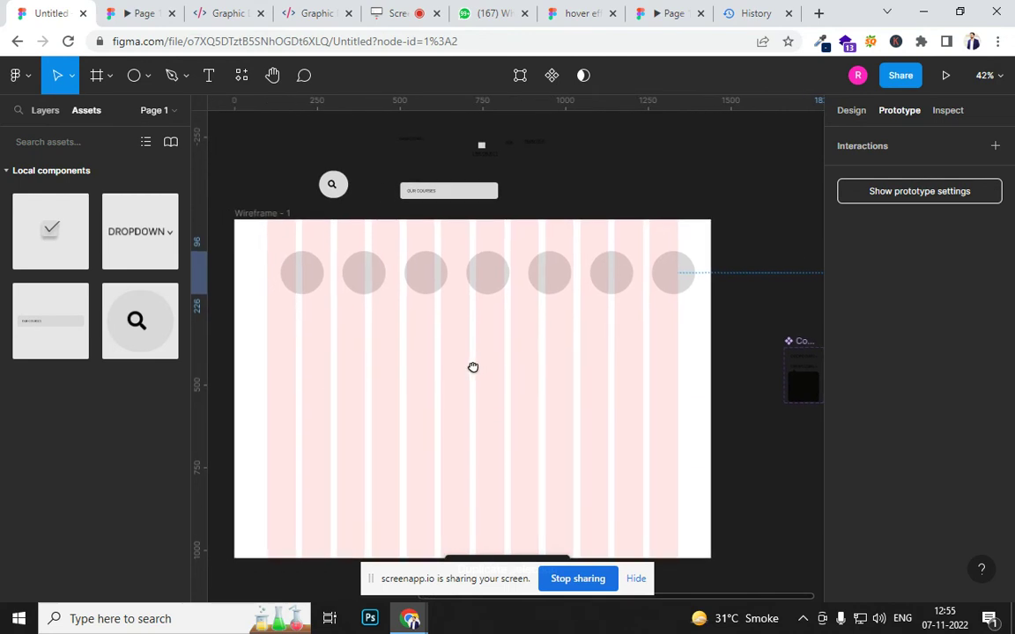
# Group the nine circles of the row.
pyautogui.scroll(-3, 448, 366)
pyautogui.moveTo(338, 289); pyautogui.dragTo(650, 342)
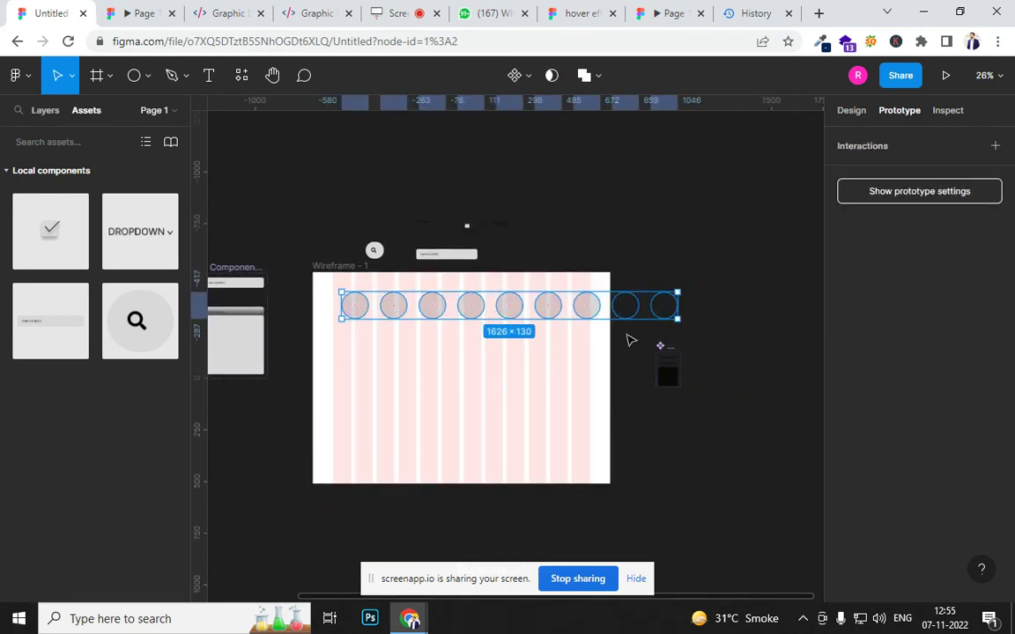
pyautogui.hotkey('ctrl', 'g')
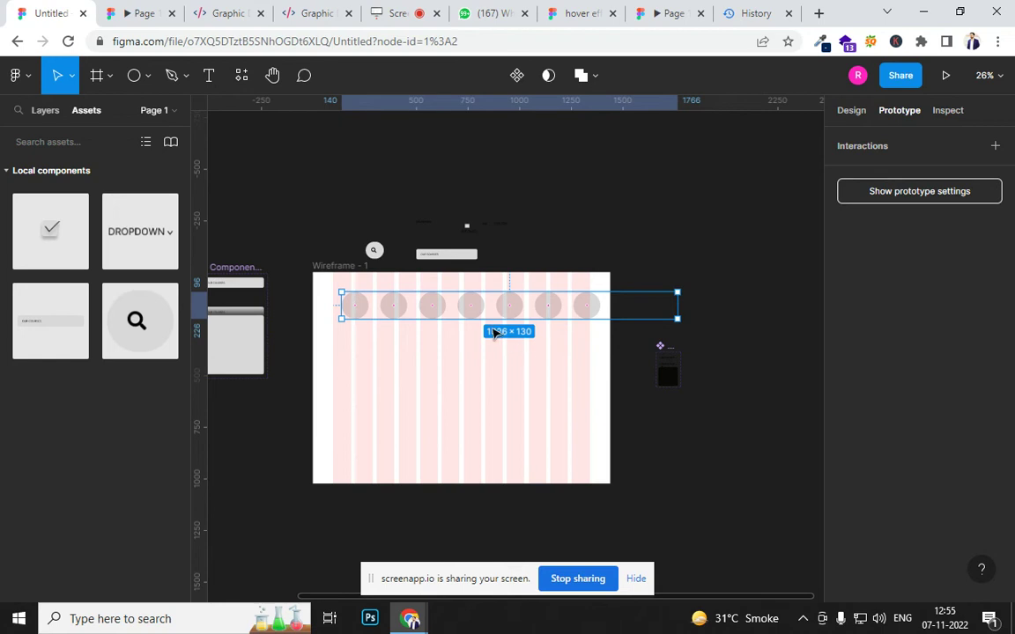
# Launch the Content Reel plugin and show its image collections.
pyautogui.keyDown('ctrl'); pyautogui.scroll(3, 414, 306); pyautogui.keyUp('ctrl')
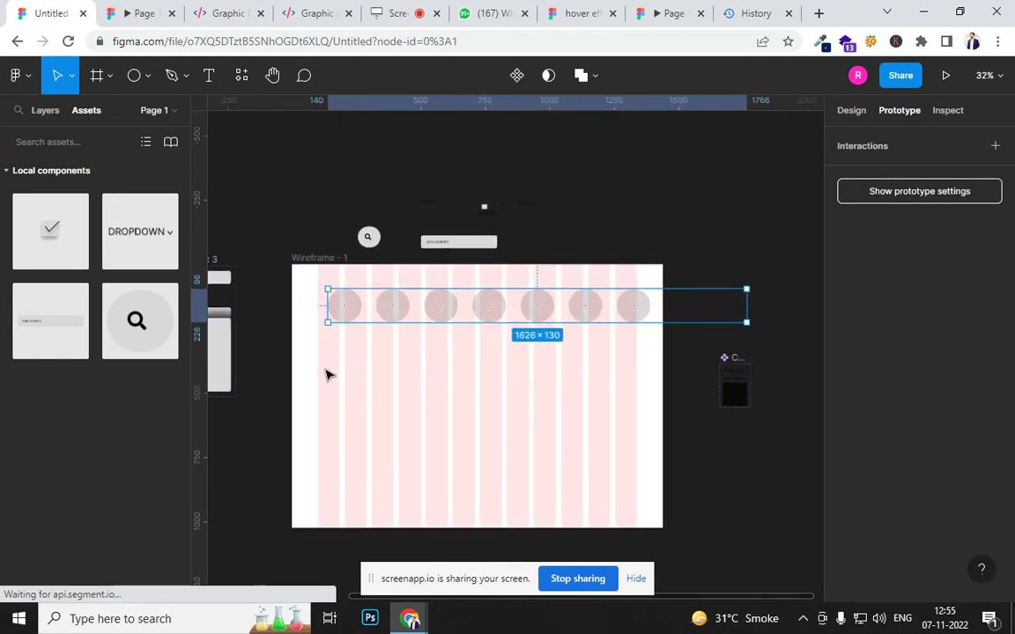
pyautogui.click(265, 367)
pyautogui.rightClick(261, 364)
pyautogui.moveTo(331, 520)
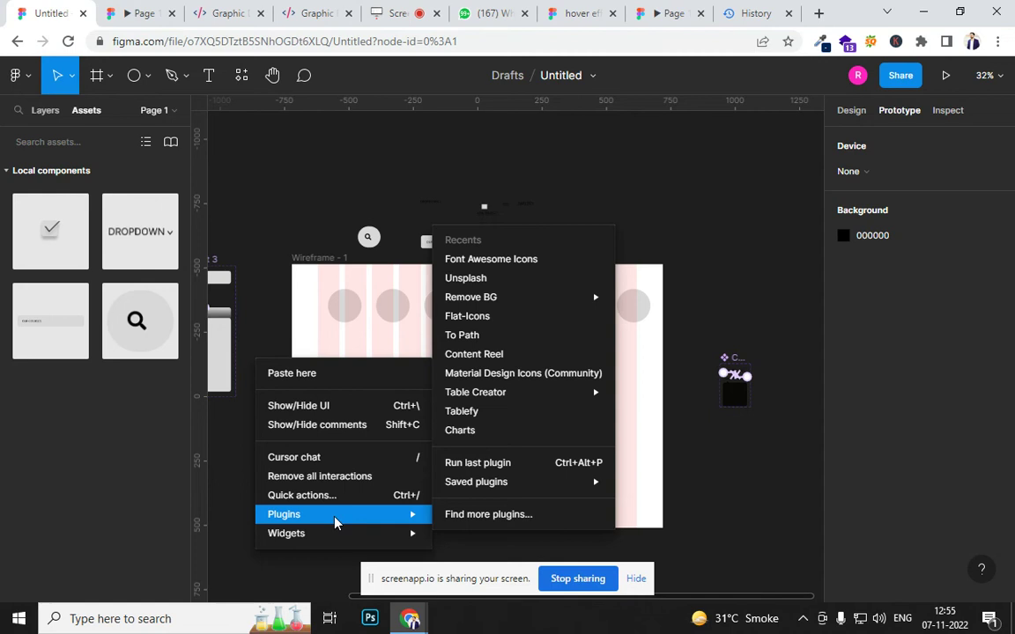
pyautogui.moveTo(515, 396)
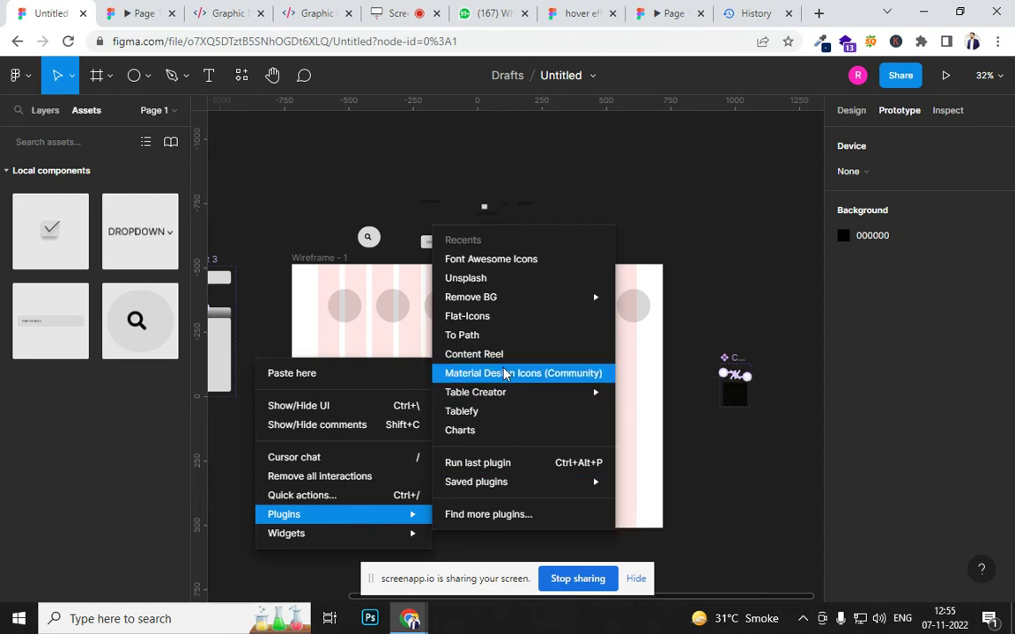
pyautogui.press('Escape')
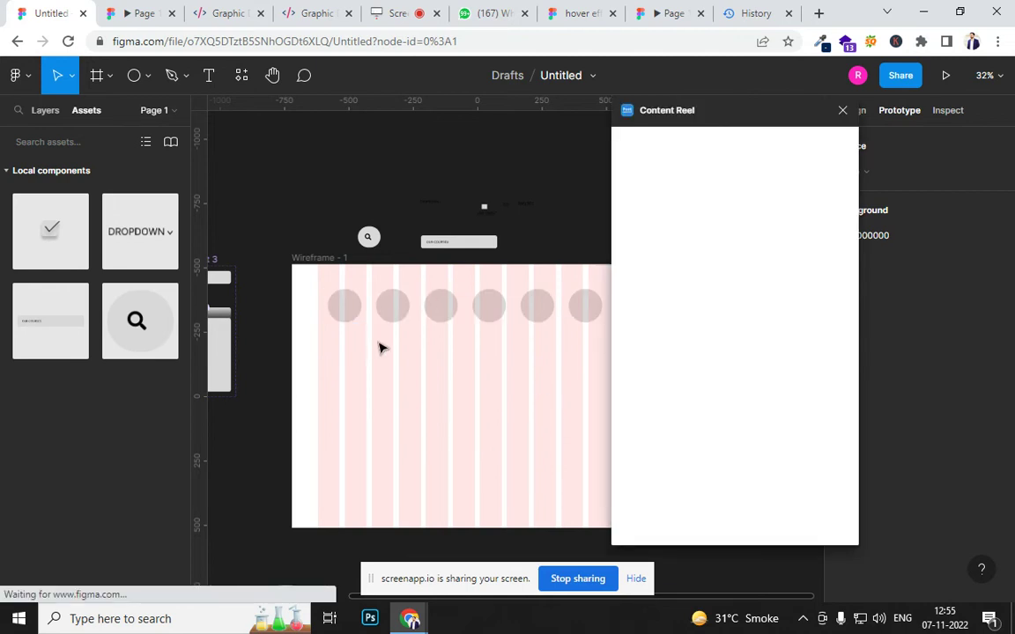
pyautogui.click(714, 150)
# Fill the second and third circles of the row with images from the Avatars (female) collection.
pyautogui.doubleClick(348, 315)
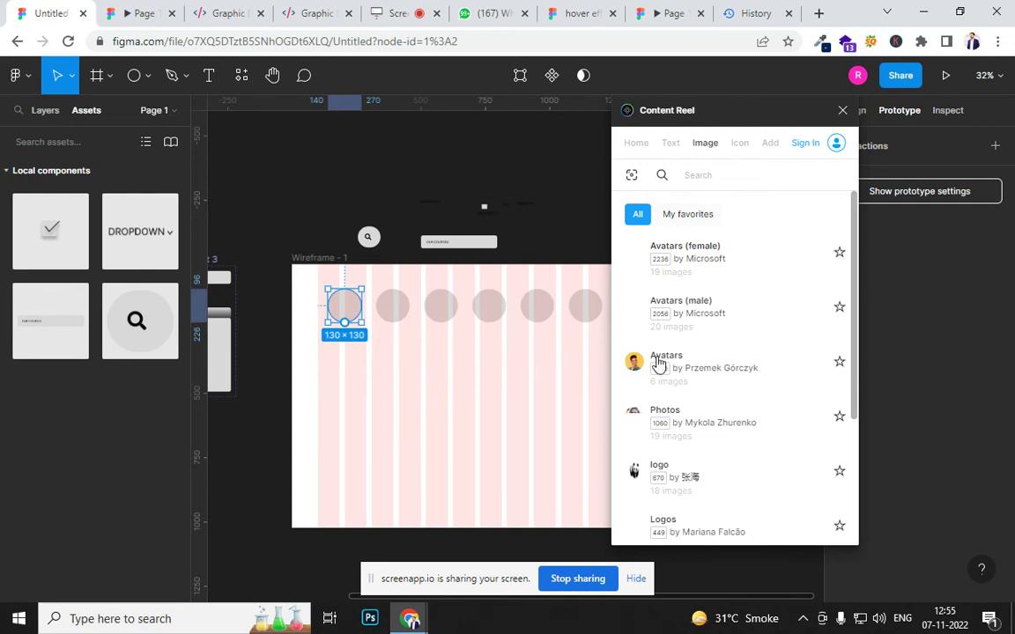
pyautogui.click(394, 310)
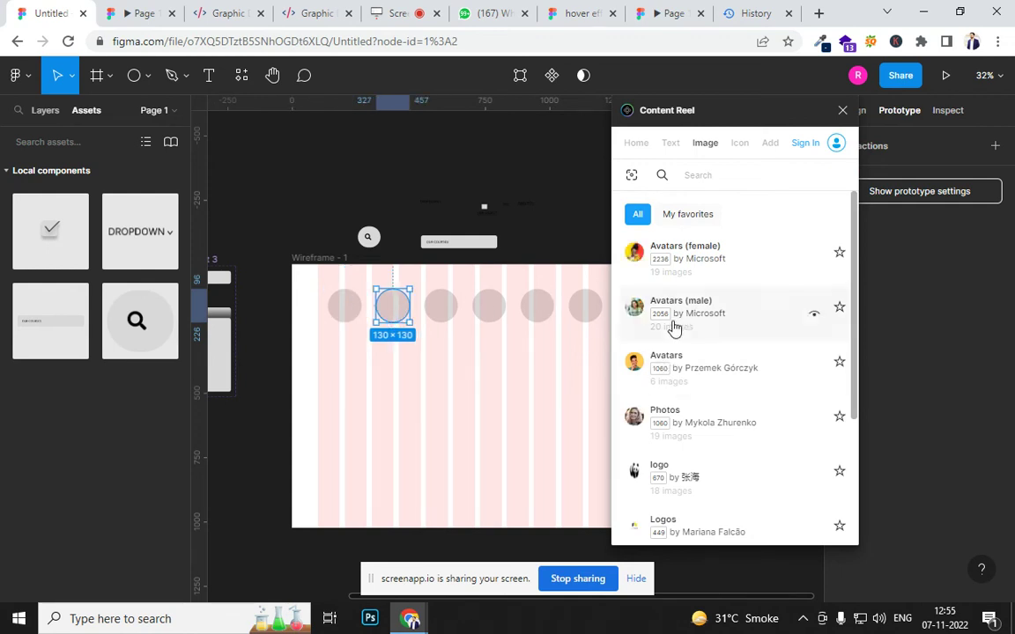
pyautogui.click(679, 251)
pyautogui.click(441, 315)
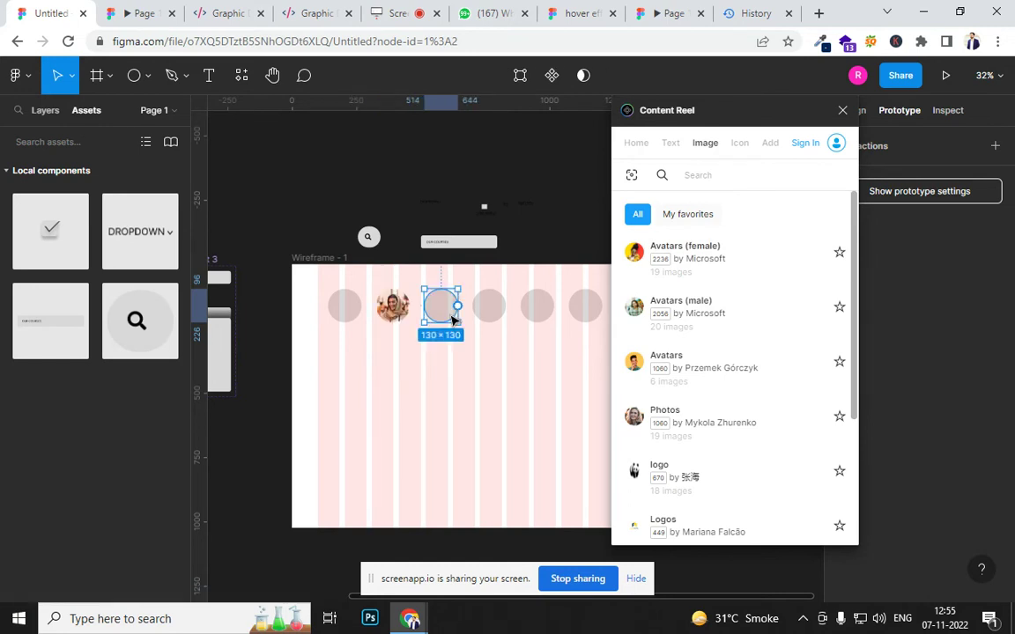
pyautogui.click(688, 254)
# Fill the fourth, fifth and sixth circles with images from the Avatars (male), Avatars and Photos collections respectively.
pyautogui.click(490, 307)
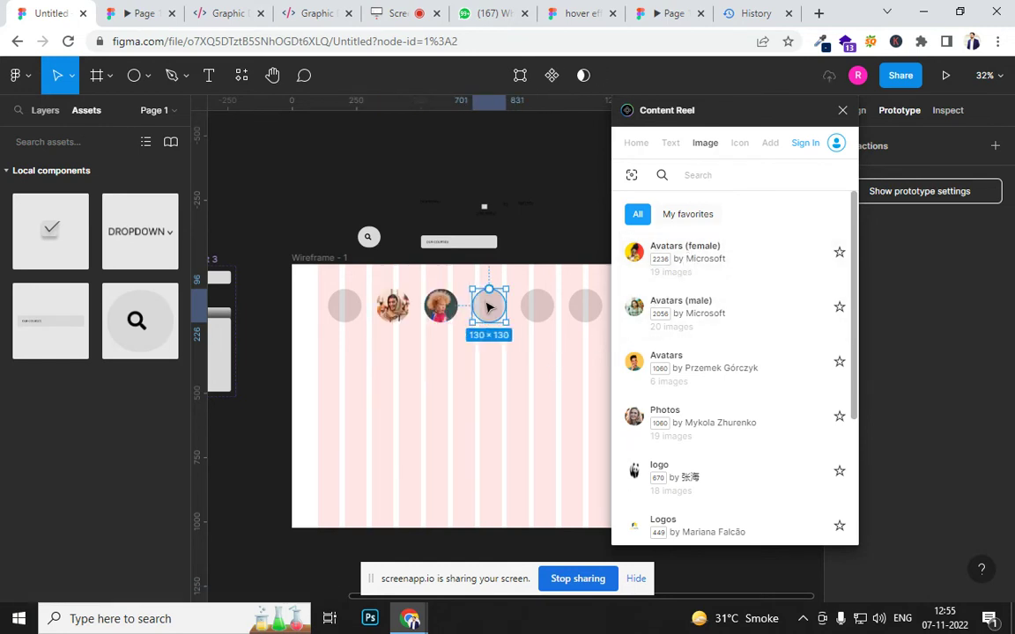
pyautogui.click(682, 309)
pyautogui.click(546, 316)
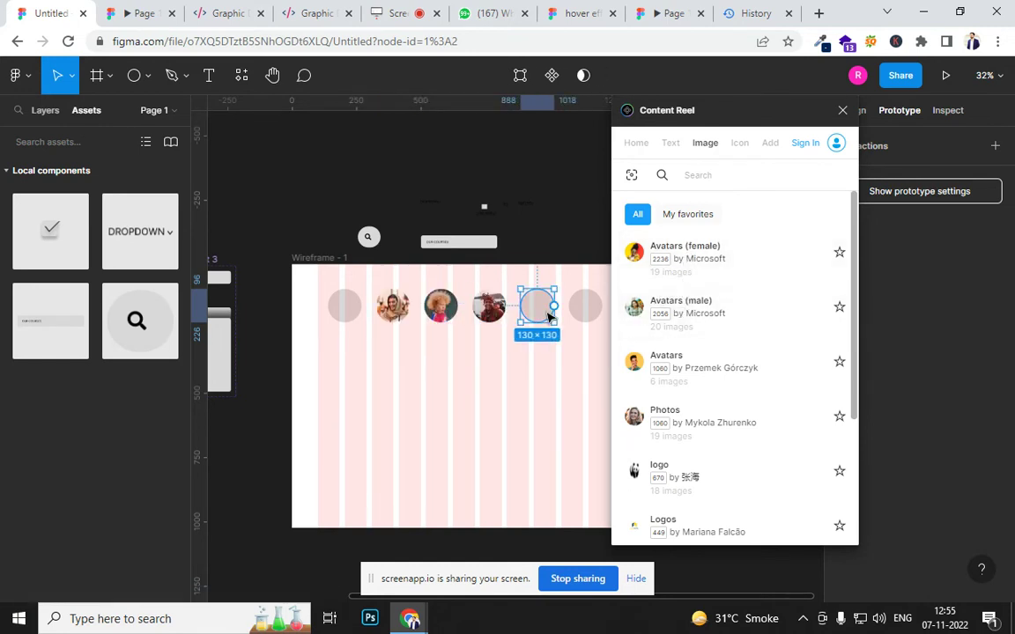
pyautogui.click(678, 361)
pyautogui.click(587, 307)
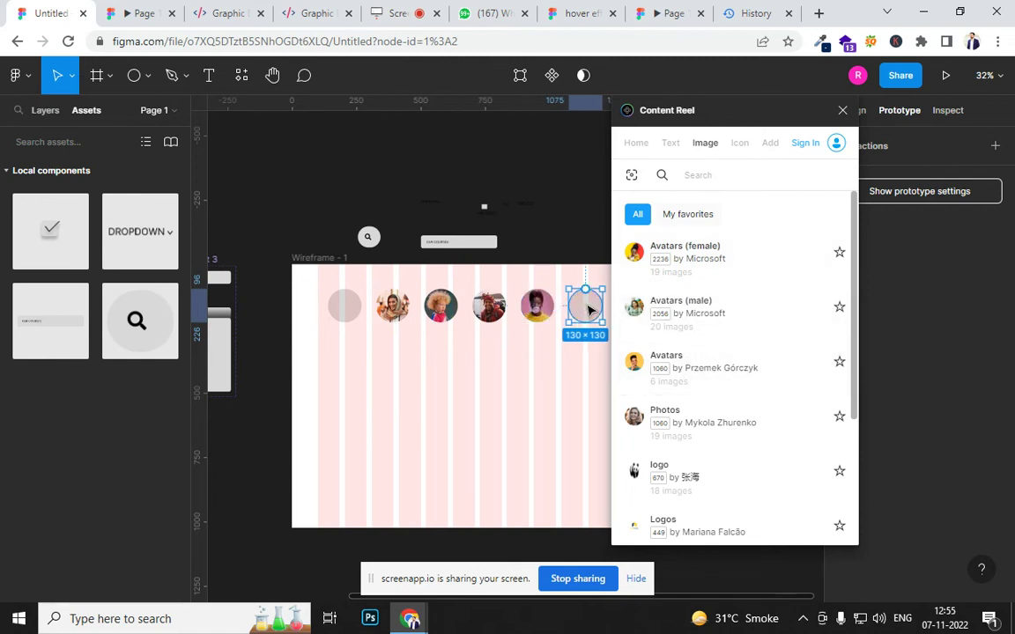
pyautogui.click(692, 428)
# Fill the first circle with an Avatars (female) image and the seventh circle with an Avatars (male) image.
pyautogui.click(346, 302)
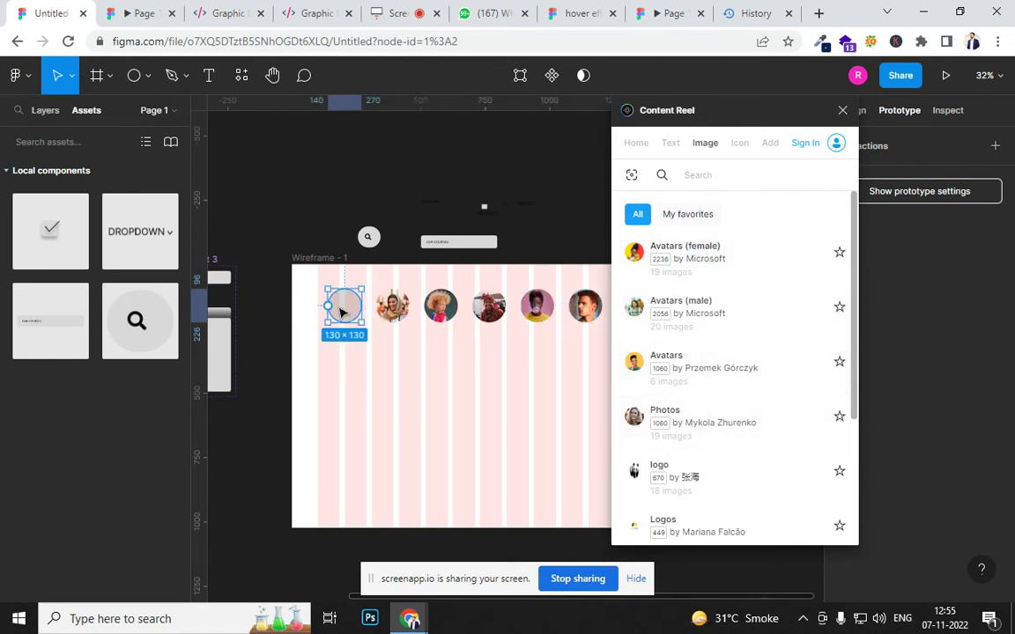
pyautogui.click(701, 264)
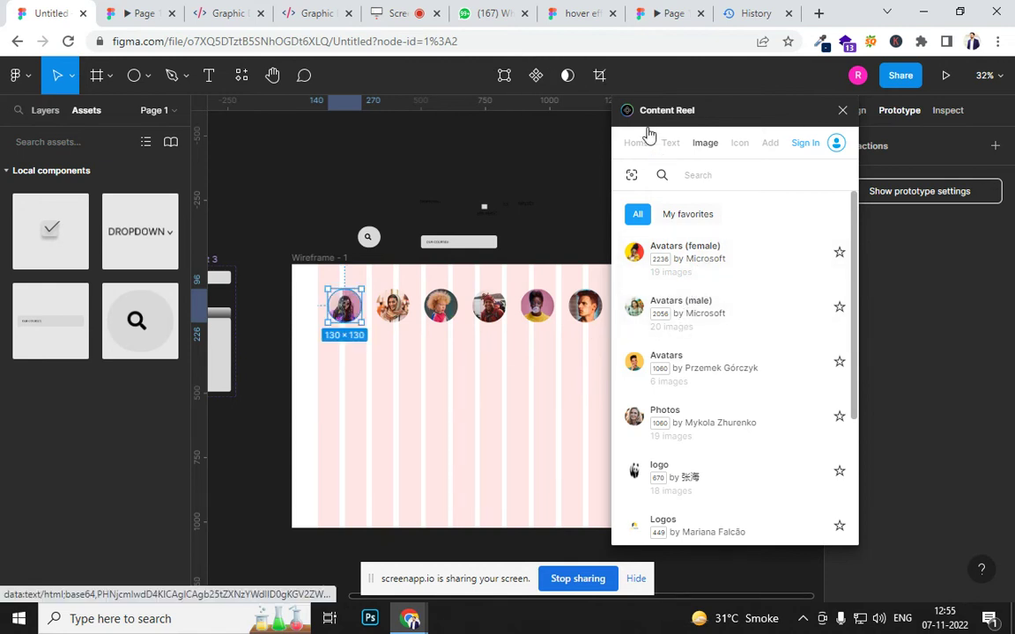
pyautogui.moveTo(644, 114); pyautogui.dragTo(799, 157)
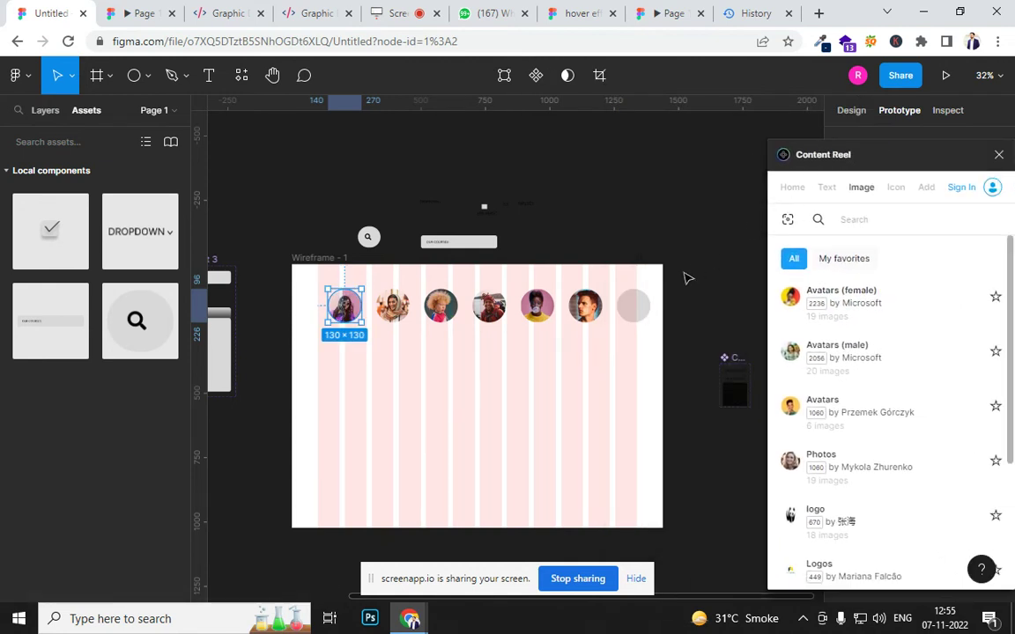
pyautogui.click(650, 315)
pyautogui.click(797, 405)
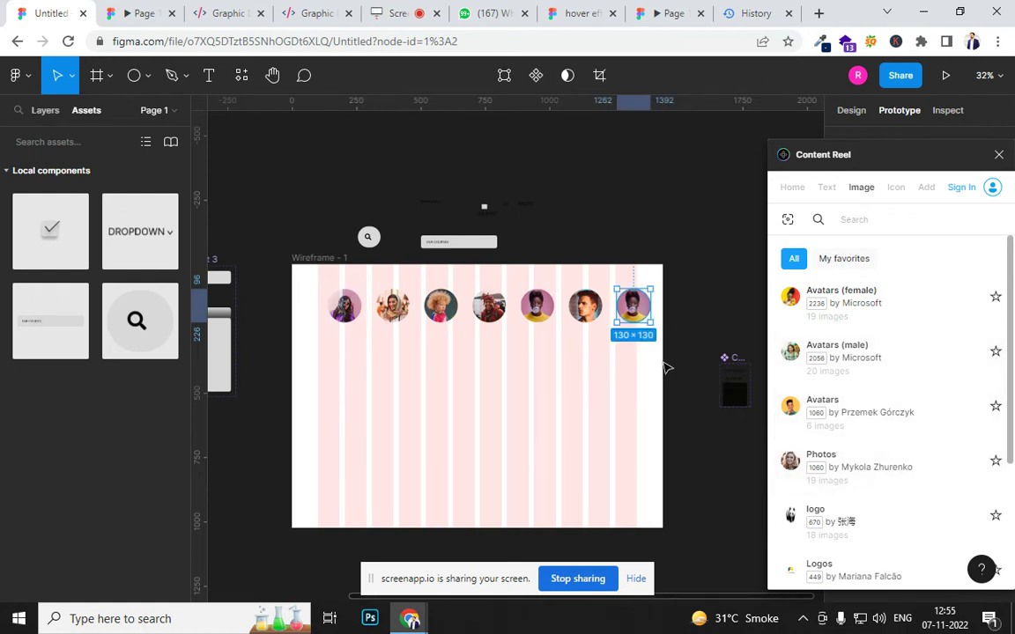
pyautogui.click(838, 363)
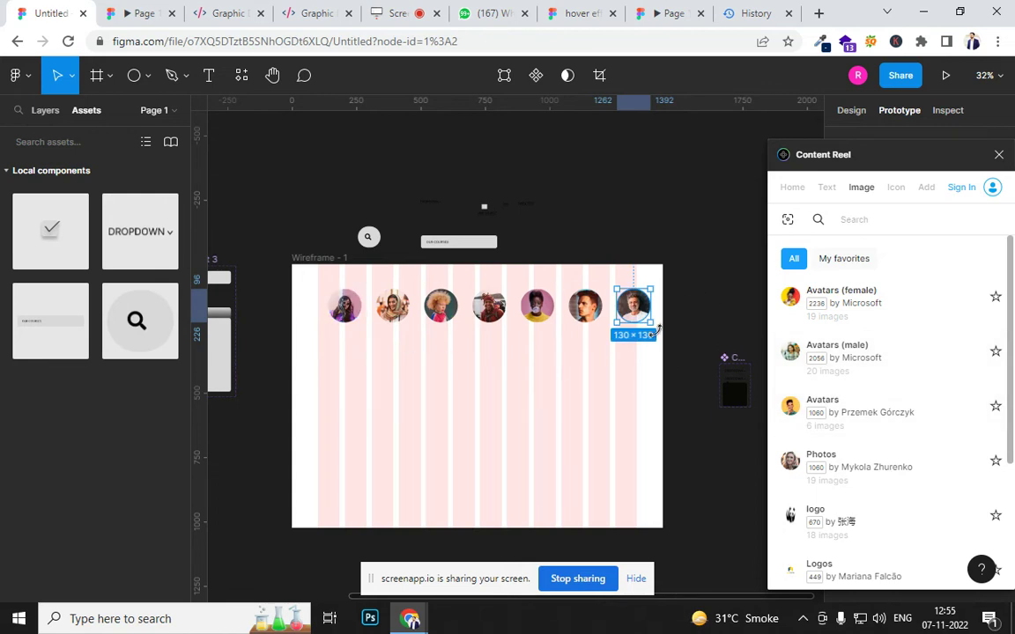
# Disable content clipping on Wireframe - 1 and move the Content Reel window clear of the circles beyond the frame's right edge.
pyautogui.click(319, 257)
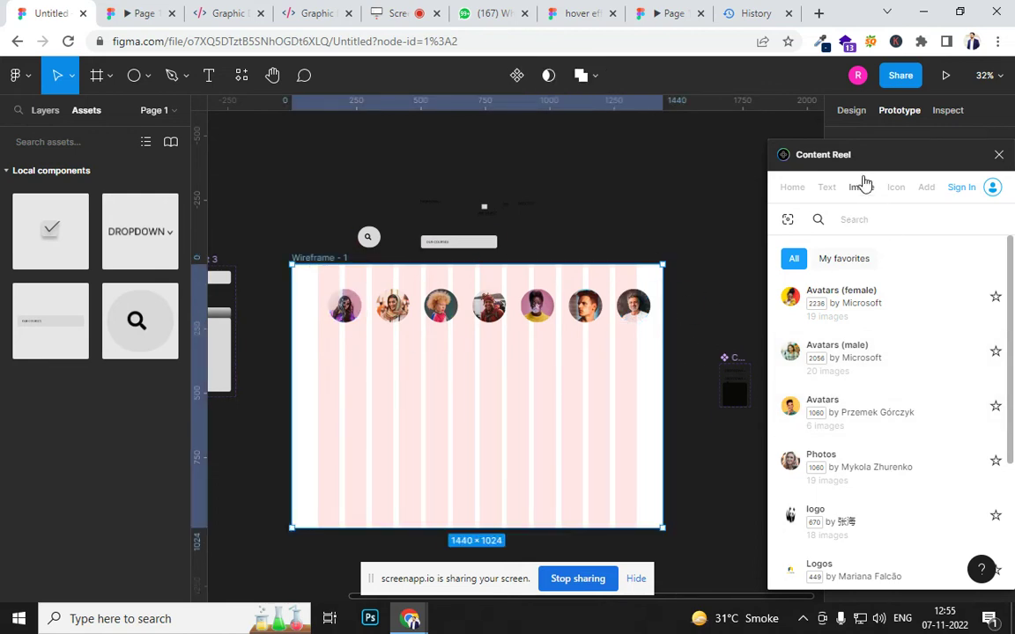
pyautogui.moveTo(859, 155); pyautogui.dragTo(361, 157)
pyautogui.click(851, 111)
pyautogui.click(844, 280)
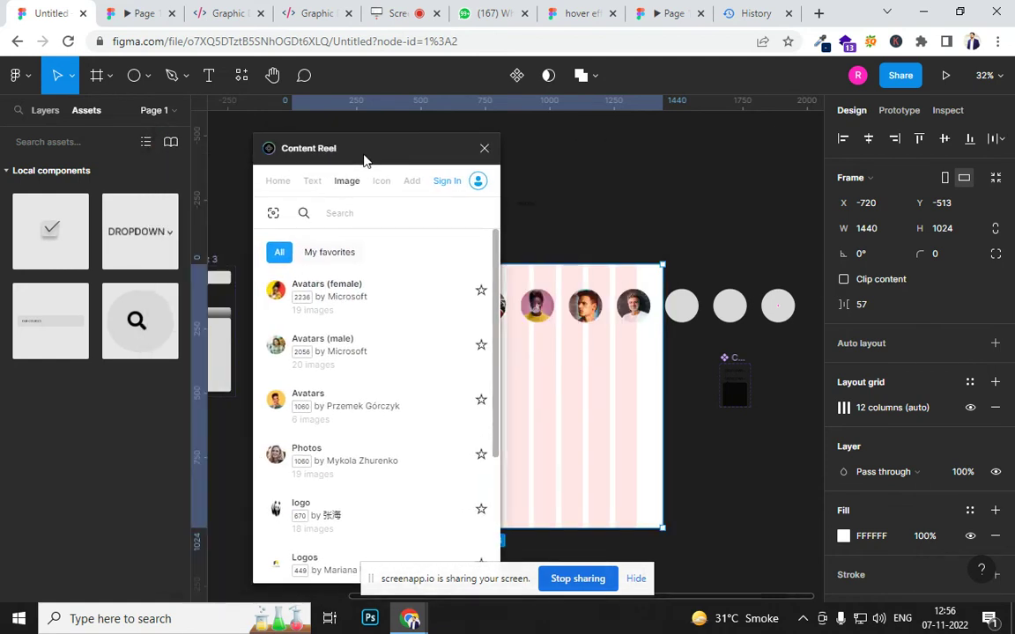
# Fill the eighth, ninth and tenth circles with images from the logo, Avatars and Avatars (female) collections, and close Content Reel.
pyautogui.doubleClick(684, 307)
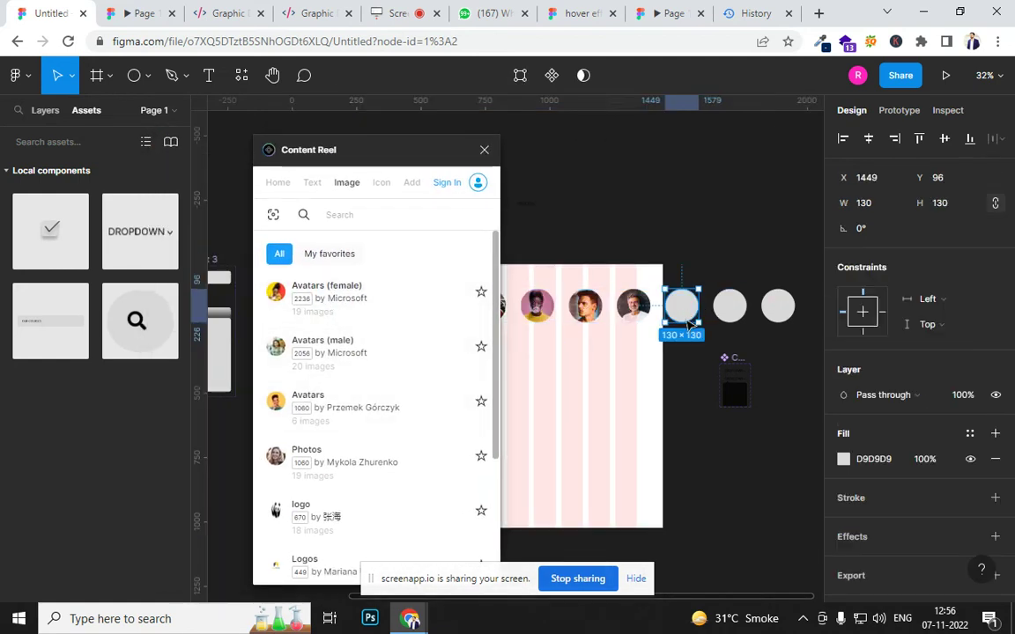
pyautogui.click(321, 515)
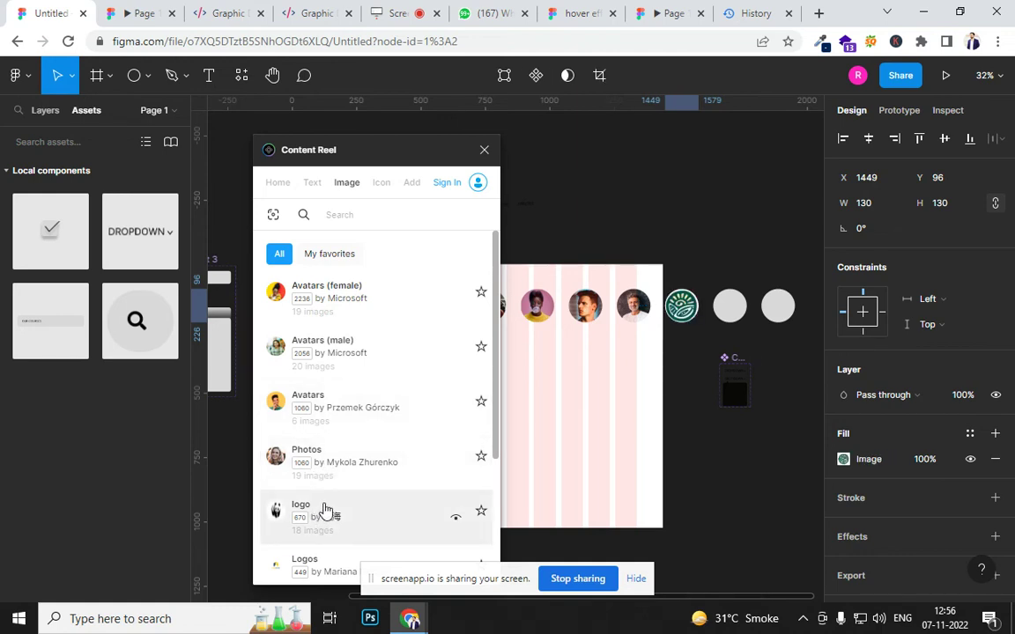
pyautogui.click(736, 311)
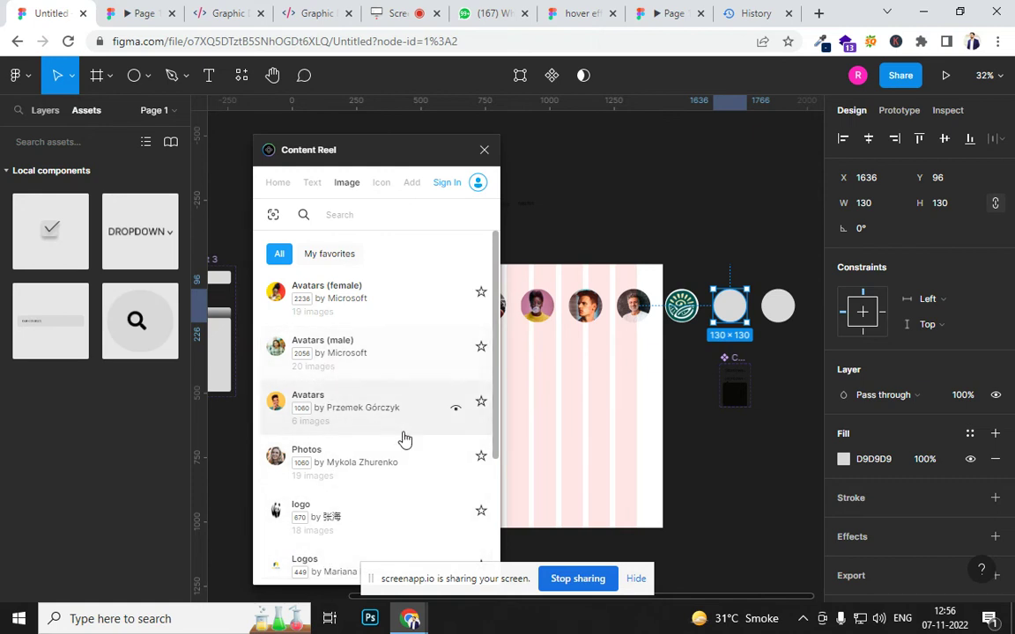
pyautogui.click(364, 421)
pyautogui.click(779, 319)
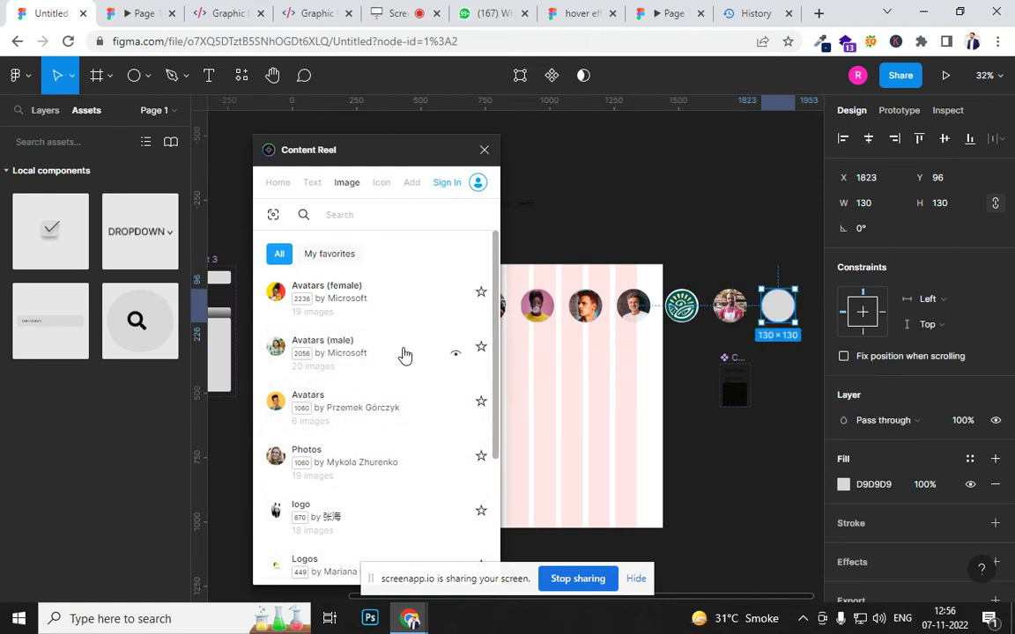
pyautogui.click(333, 299)
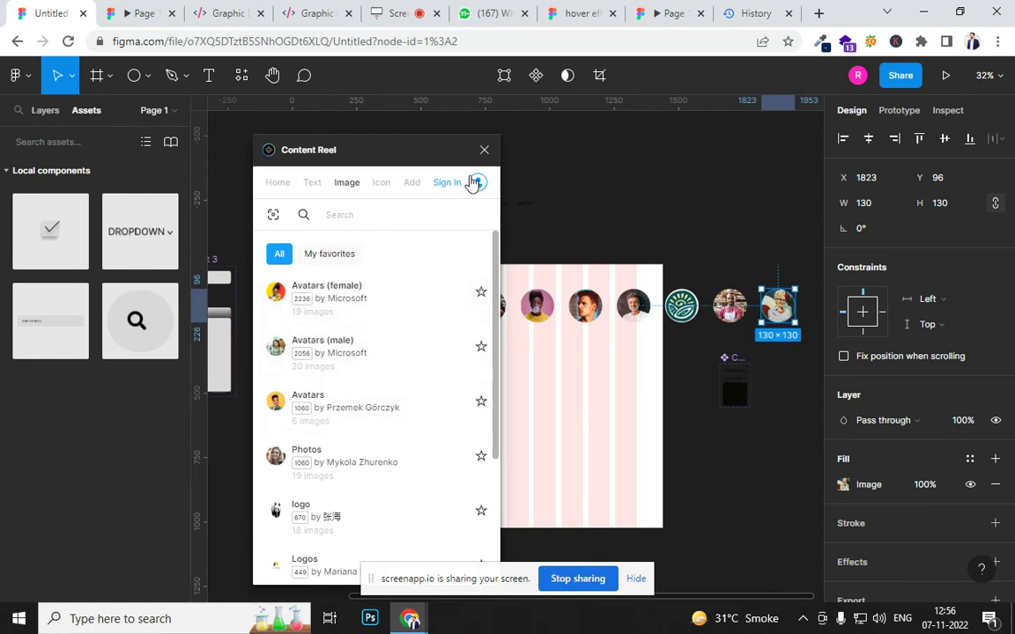
pyautogui.click(484, 150)
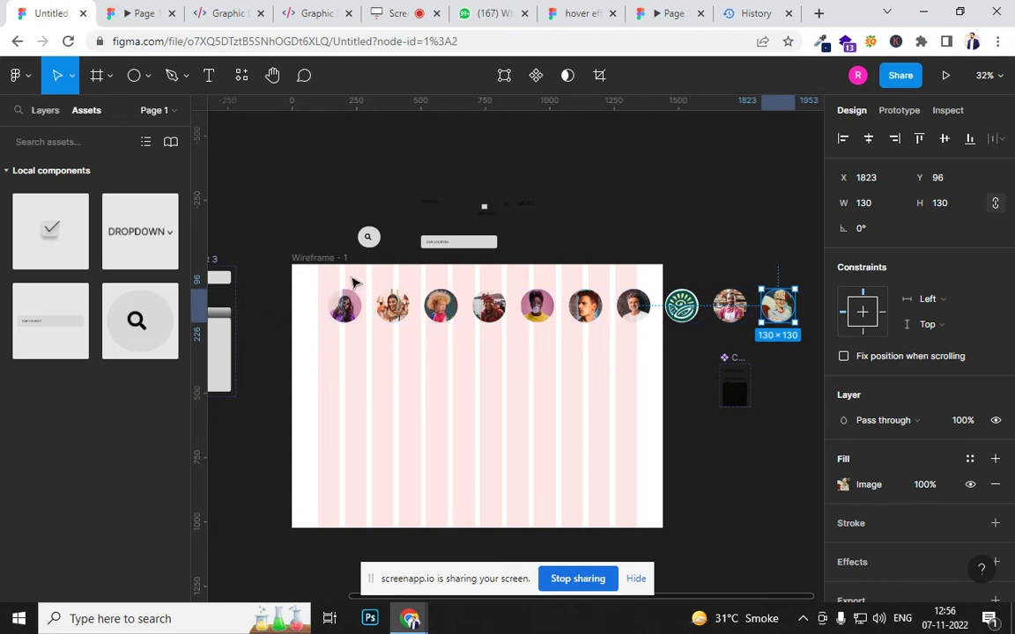
# Wrap all ten image circles in a frame and narrow it to 1300 × 130, ending at Wireframe - 1's right edge.
pyautogui.moveTo(298, 282); pyautogui.dragTo(791, 324)
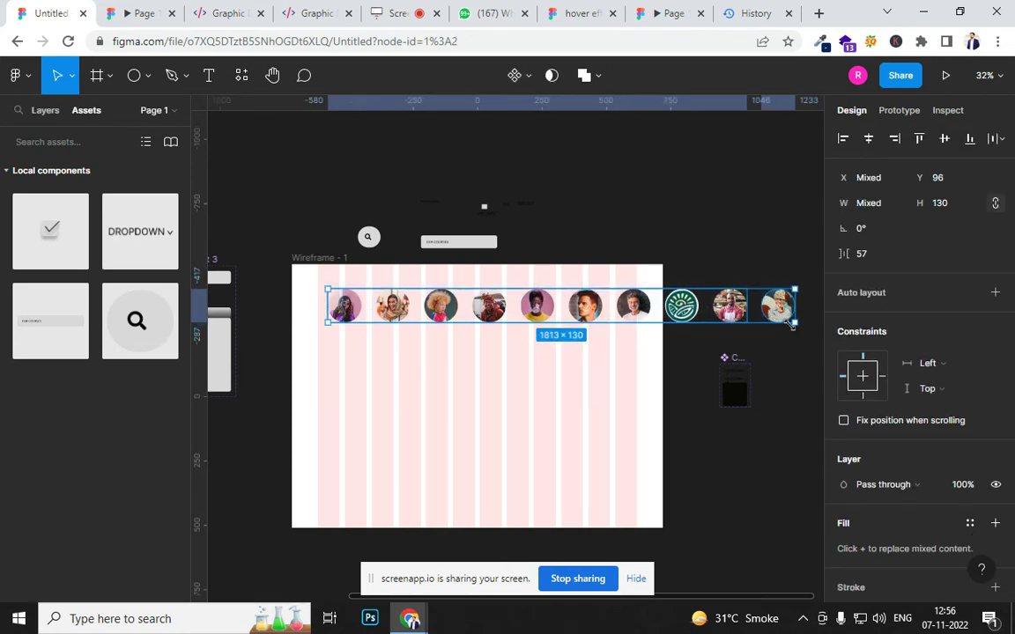
pyautogui.rightClick(527, 304)
pyautogui.click(584, 315)
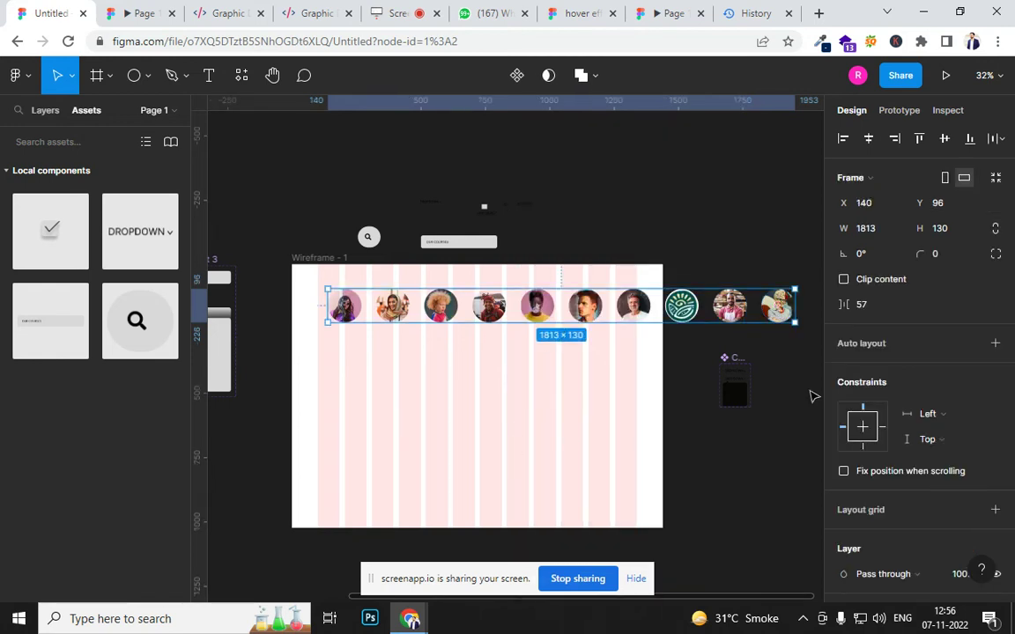
pyautogui.moveTo(796, 306); pyautogui.dragTo(661, 313)
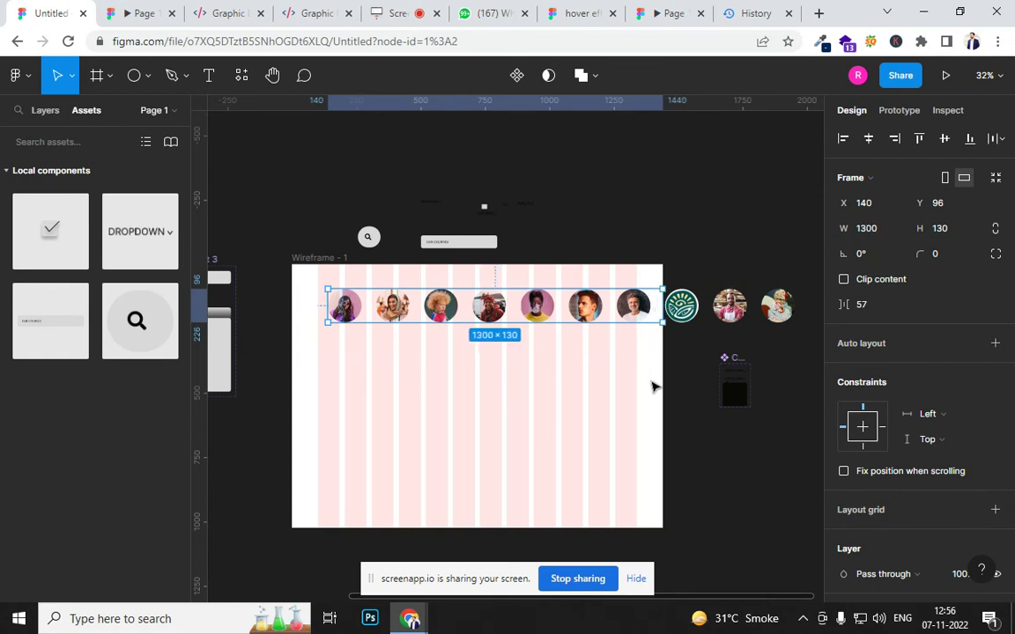
# Enable content clipping on the avatar row's frame and set its overflow scrolling to Horizontal scrolling.
pyautogui.click(845, 282)
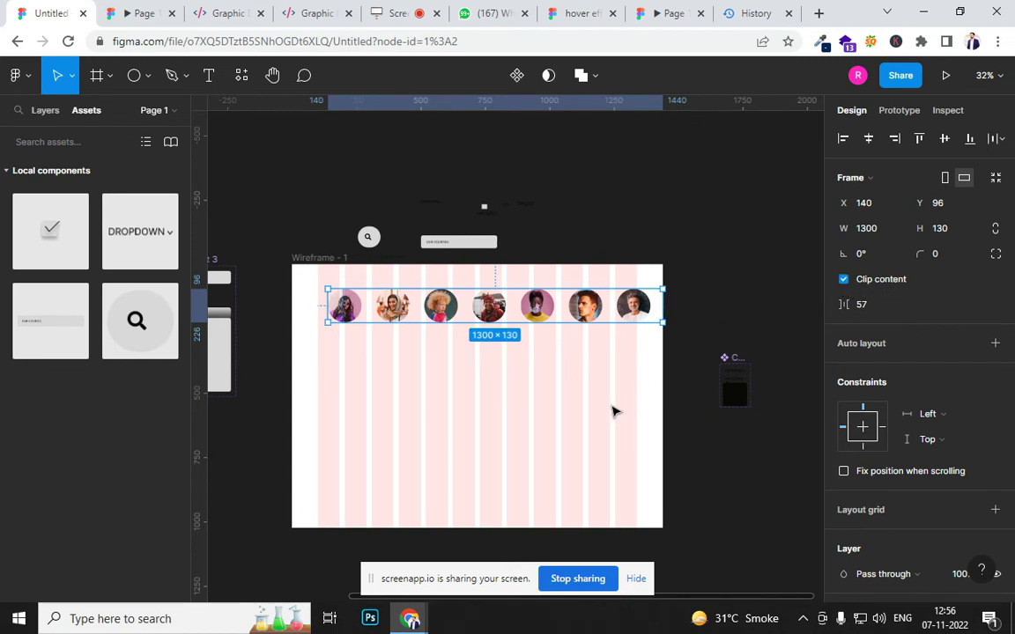
pyautogui.click(897, 112)
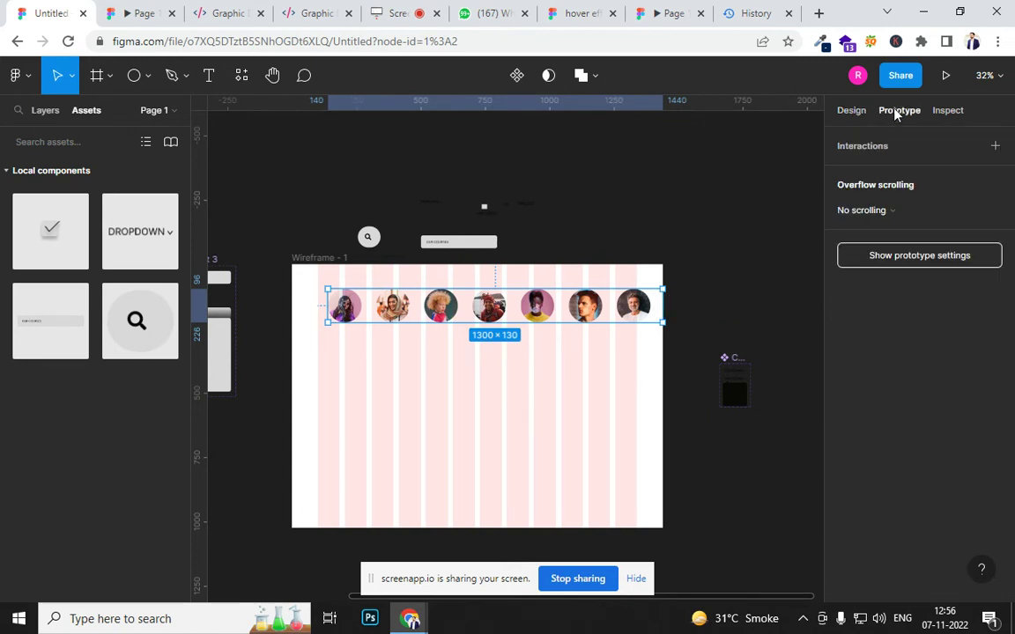
pyautogui.click(892, 215)
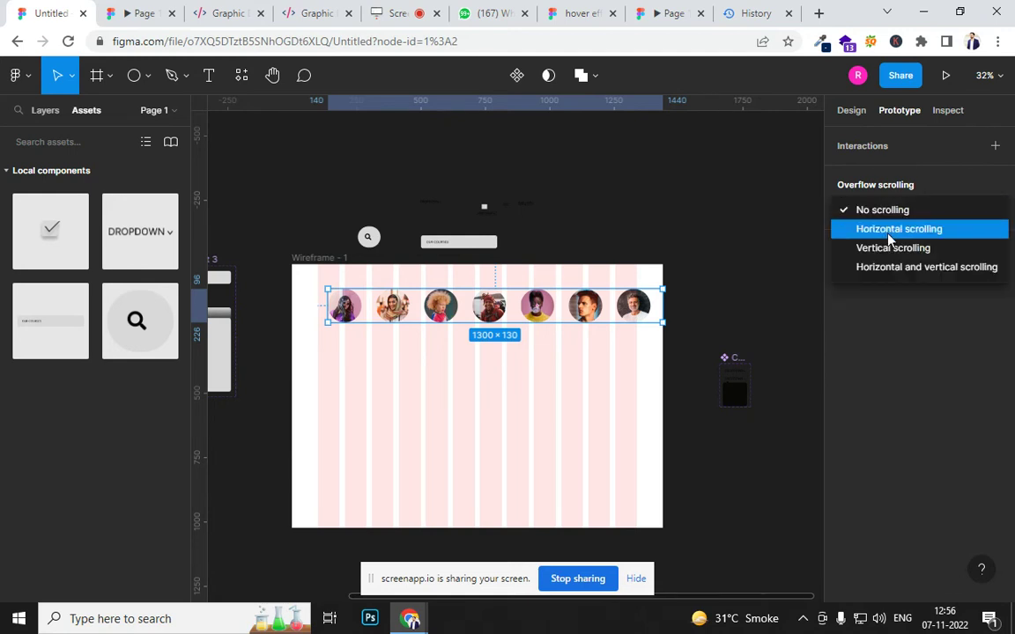
pyautogui.click(891, 231)
# Test the avatar row in the prototype preview by scrolling it sideways both ways and scrolling the page vertically.
pyautogui.click(143, 13)
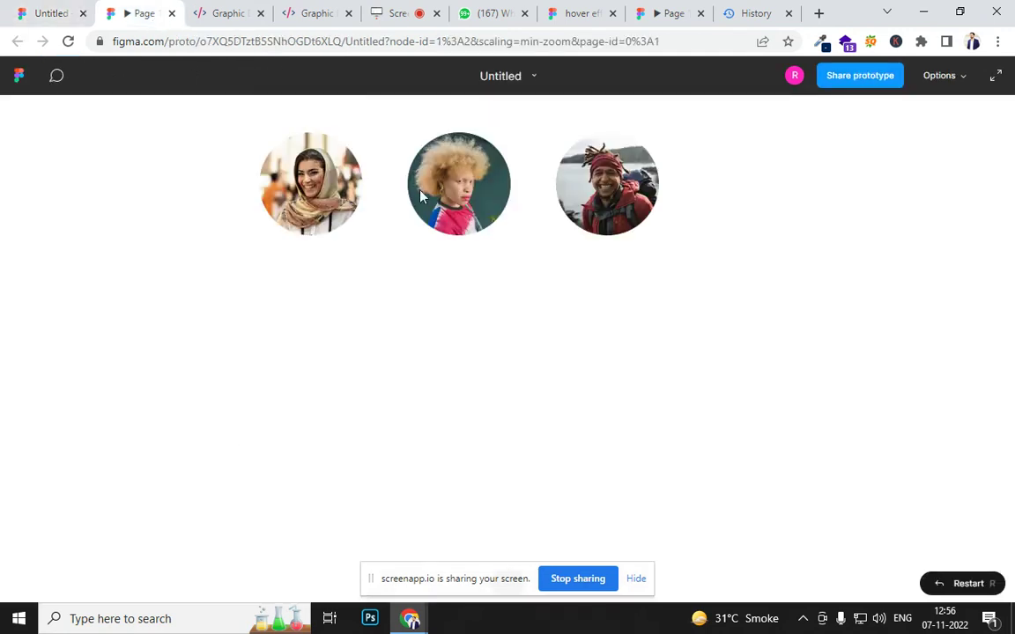
pyautogui.moveTo(599, 208); pyautogui.dragTo(256, 210)
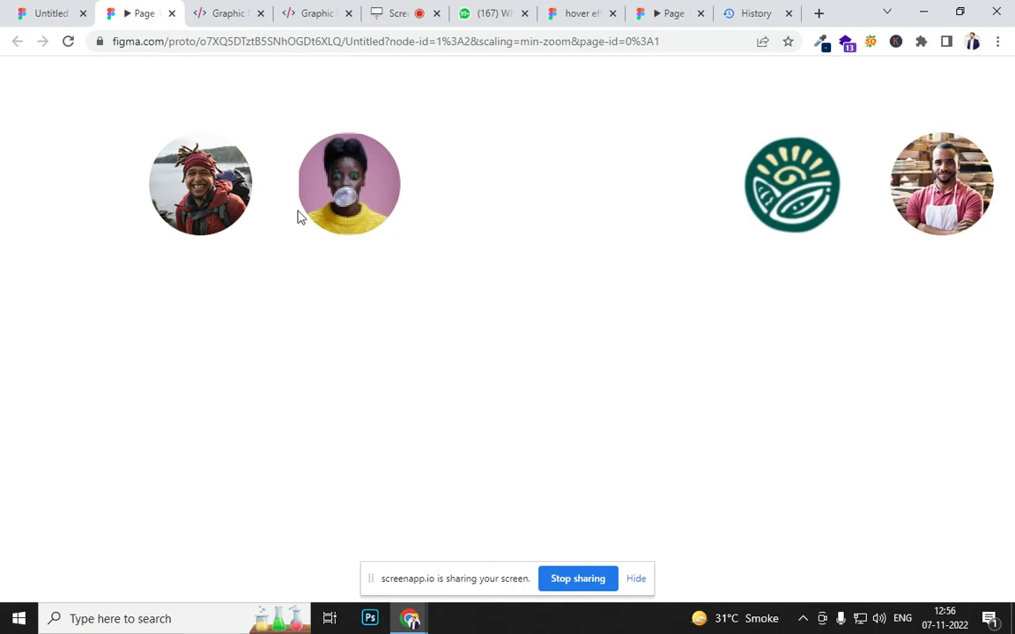
pyautogui.moveTo(324, 211); pyautogui.dragTo(759, 217)
pyautogui.moveTo(373, 198); pyautogui.dragTo(641, 193)
pyautogui.moveTo(489, 198); pyautogui.dragTo(659, 429)
pyautogui.scroll(-5, 659, 429)
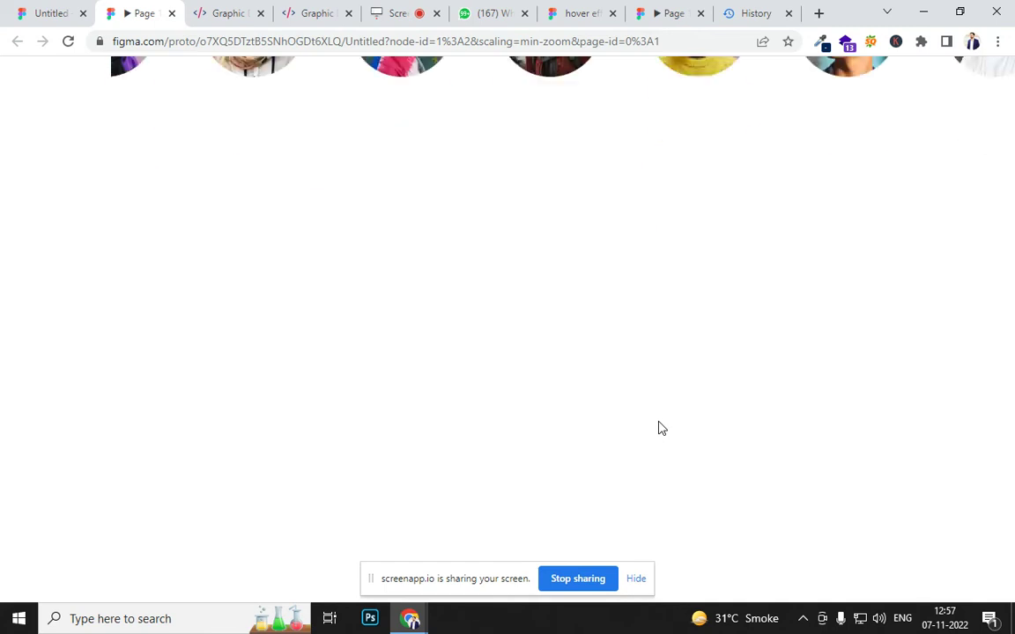
pyautogui.scroll(5, 655, 423)
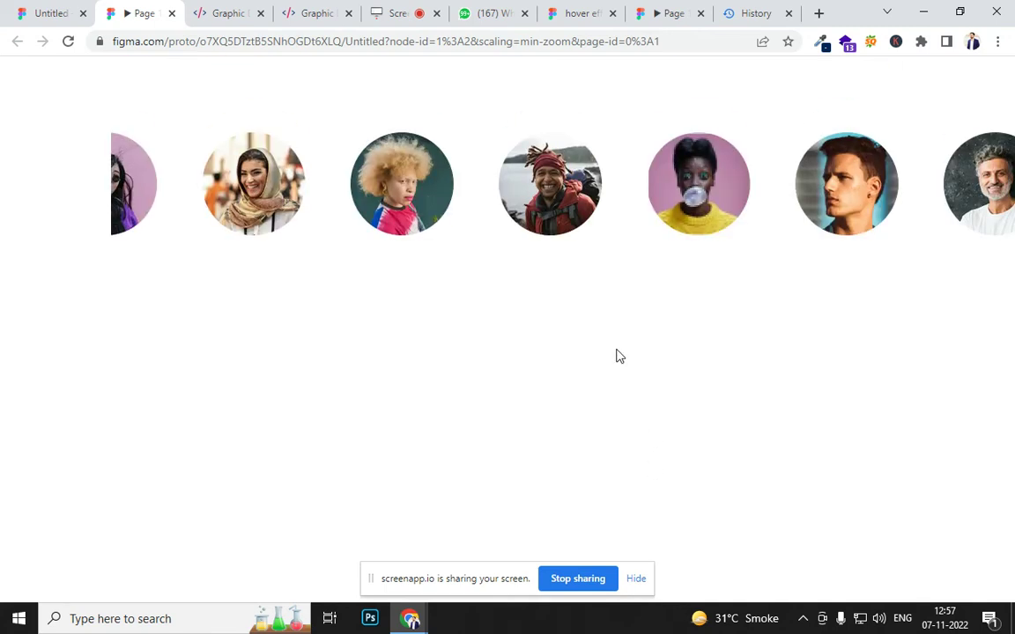
pyautogui.moveTo(600, 166); pyautogui.dragTo(484, 206)
pyautogui.moveTo(306, 187); pyautogui.dragTo(451, 196)
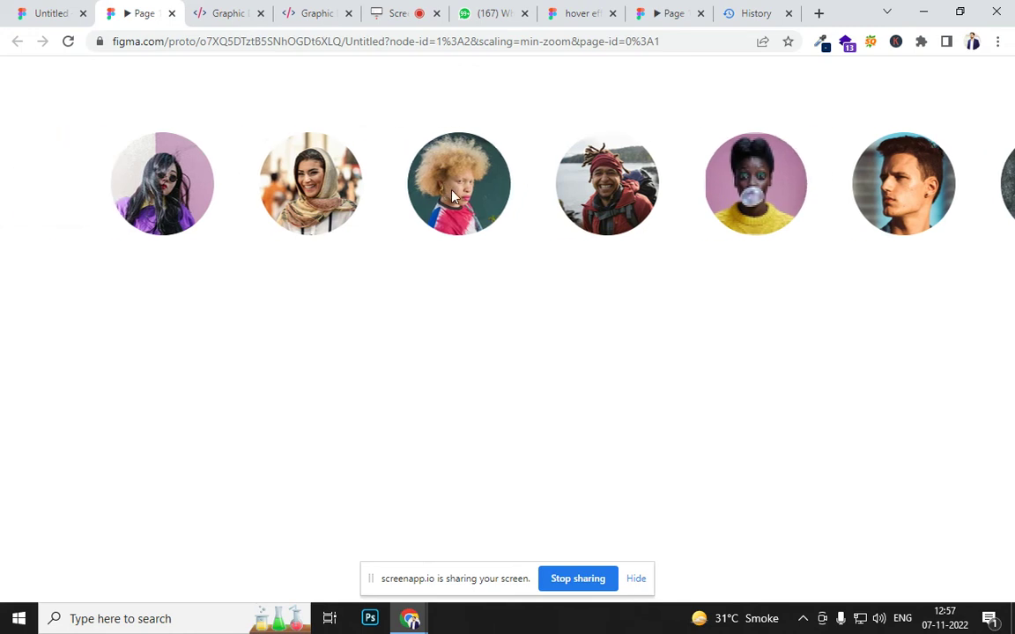
pyautogui.moveTo(365, 198); pyautogui.dragTo(291, 217)
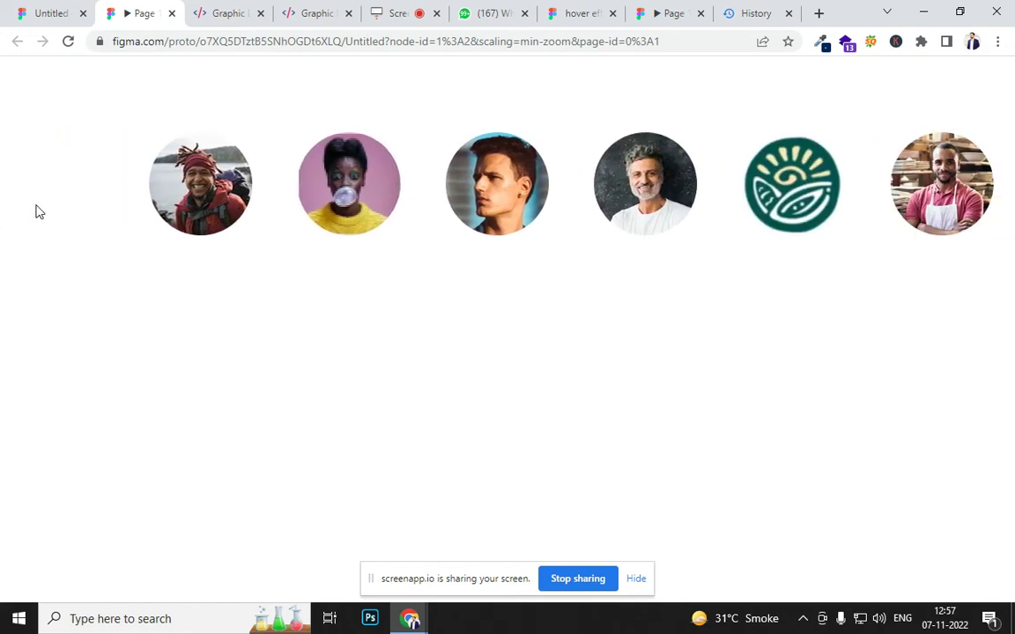
# Narrow the avatar row's frame to 537 × 130 and test its horizontal scrolling in the prototype preview.
pyautogui.click(53, 13)
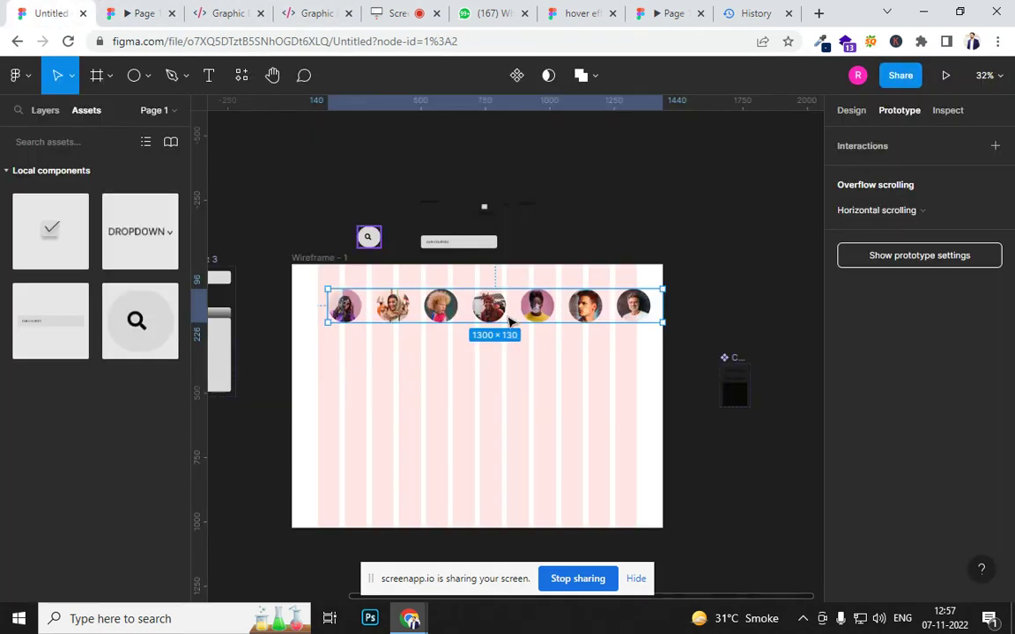
pyautogui.moveTo(662, 316); pyautogui.dragTo(467, 306)
pyautogui.click(141, 13)
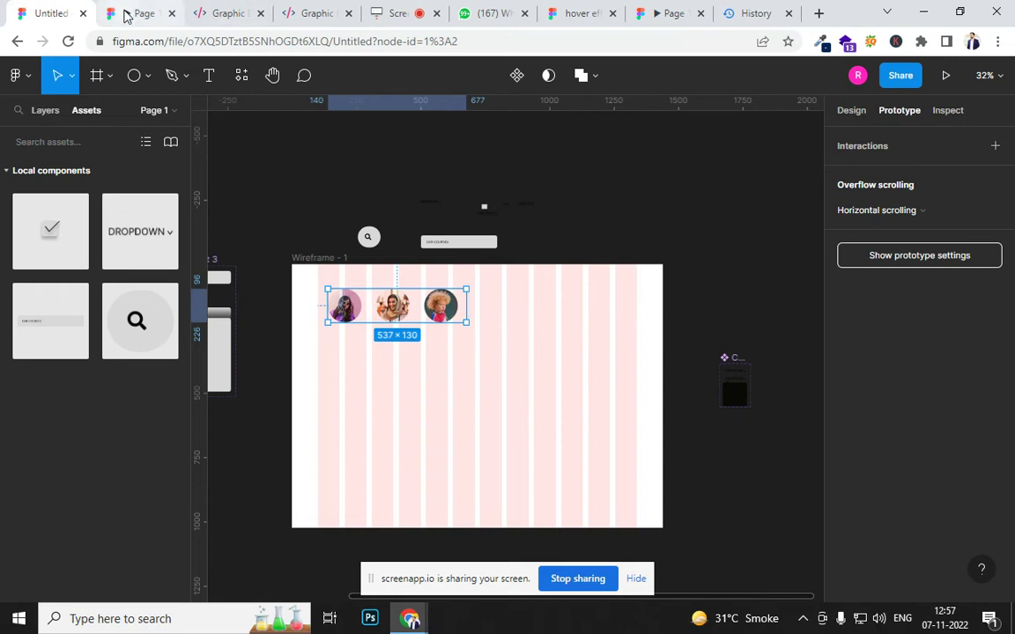
pyautogui.moveTo(360, 188); pyautogui.dragTo(592, 207)
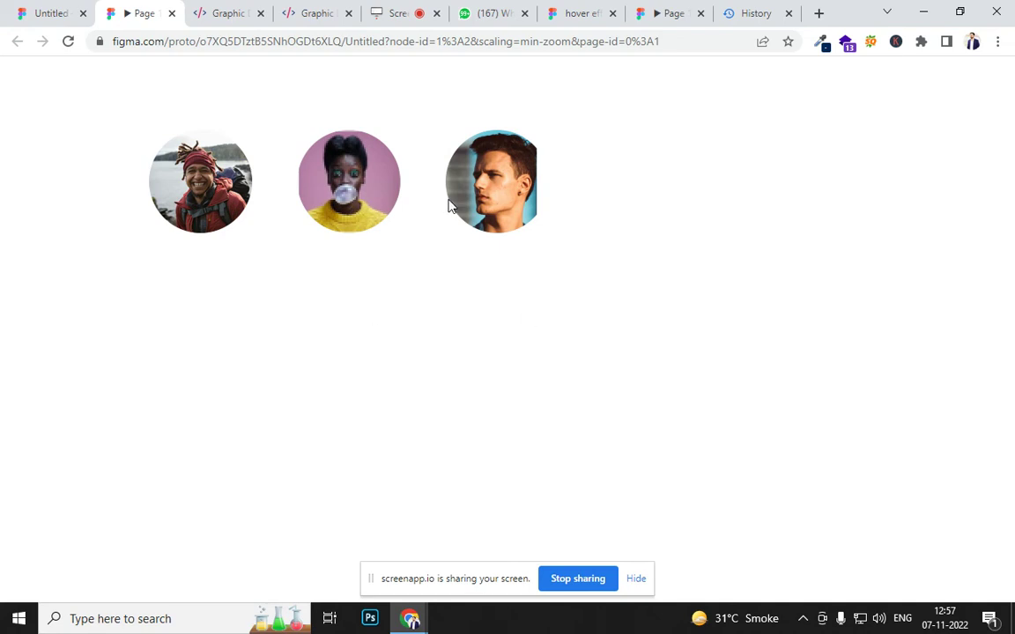
pyautogui.moveTo(516, 189); pyautogui.dragTo(245, 176)
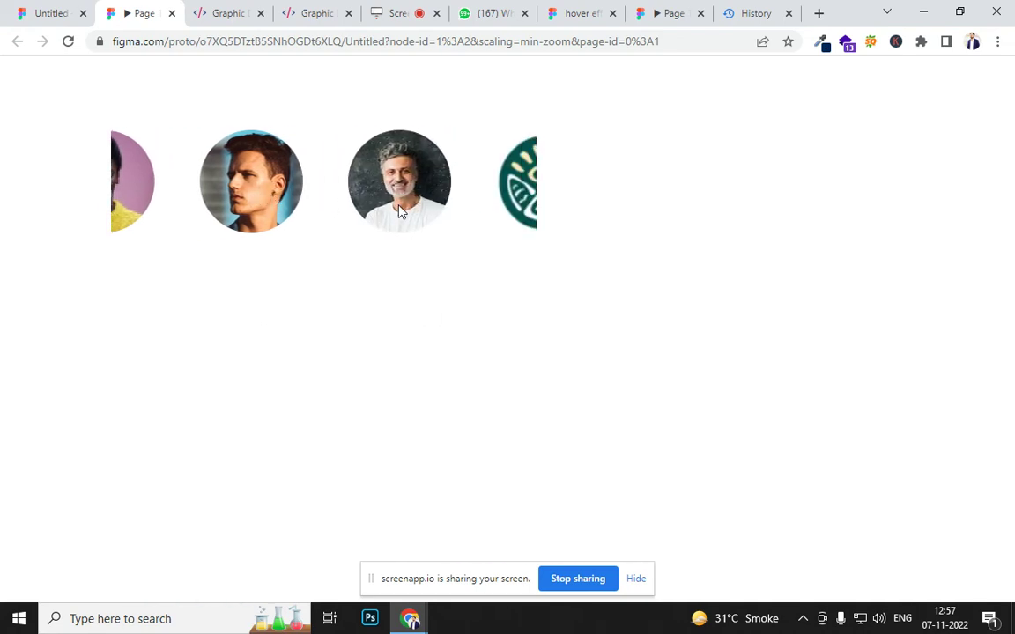
# Test the avatar row's sideways scrolling in the prototype preview once more and return to the design file.
pyautogui.moveTo(317, 215); pyautogui.dragTo(440, 231)
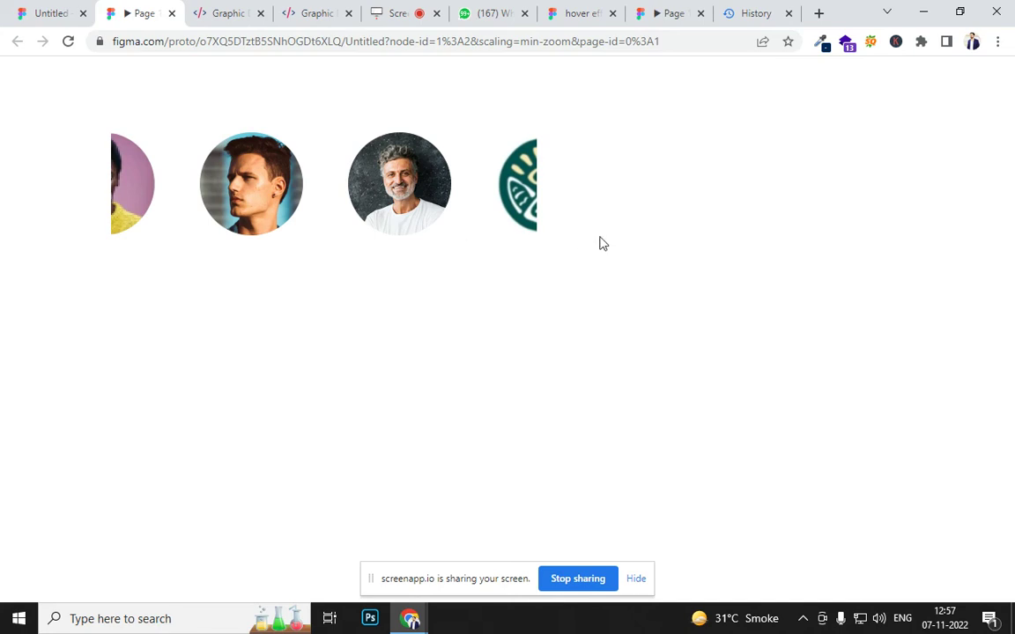
pyautogui.hscroll(-5, 530, 222)
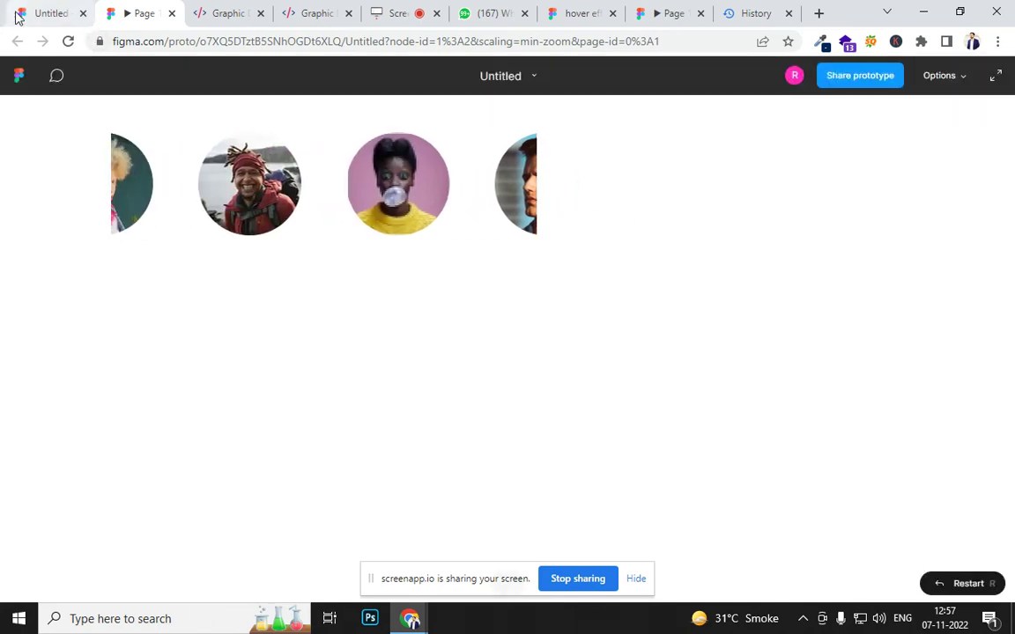
pyautogui.click(80, 20)
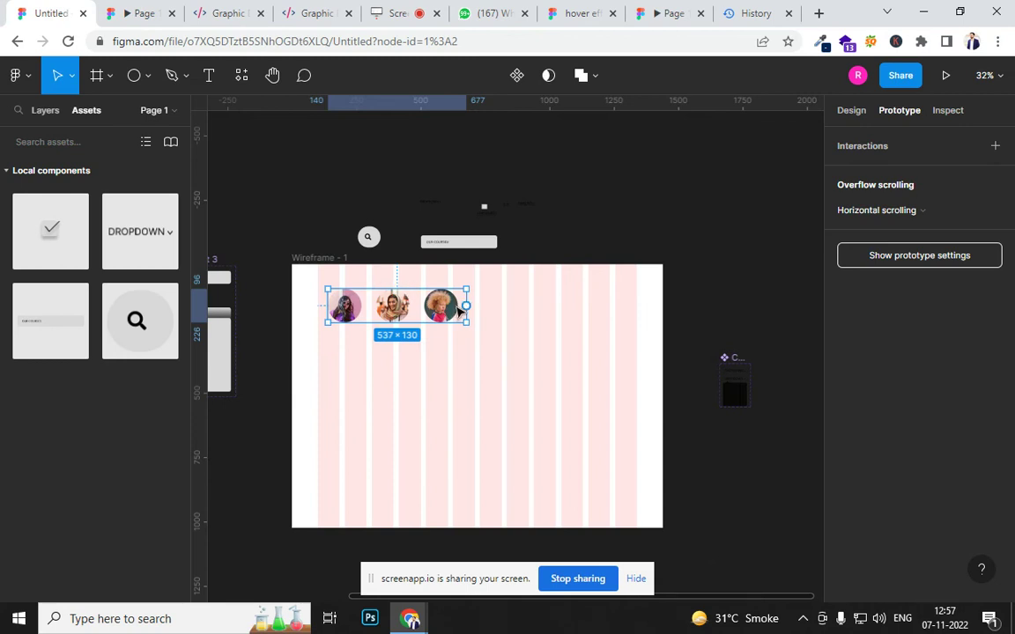
# Draw a 16 × 16 circle below the second avatar in Wireframe - 1 and duplicate it beside itself at X 384, Y 258.
pyautogui.keyDown('ctrl'); pyautogui.scroll(3, 459, 310); pyautogui.keyUp('ctrl')
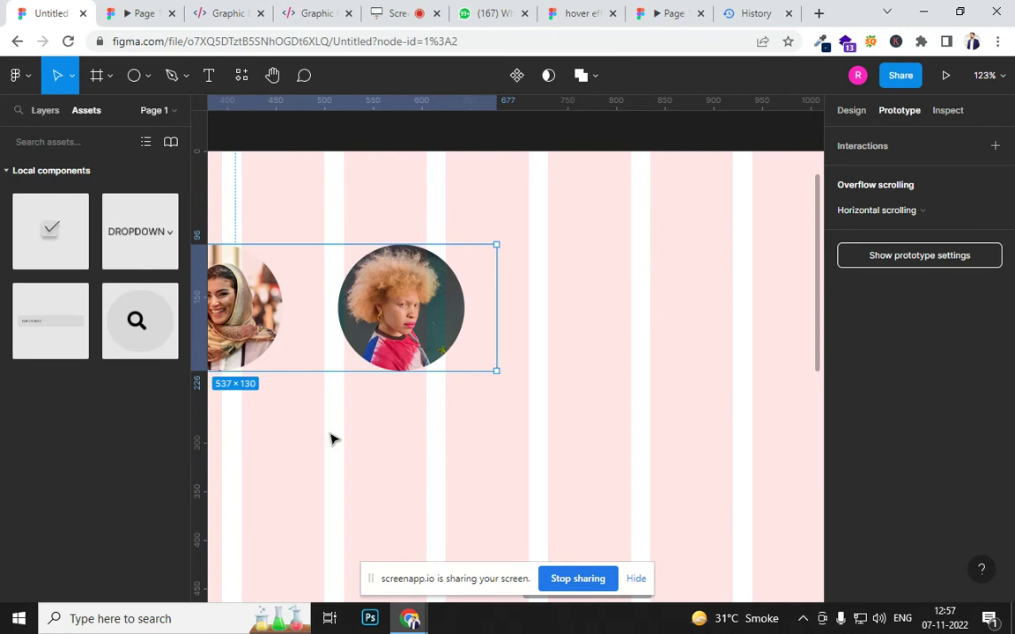
pyautogui.click(279, 392)
pyautogui.moveTo(292, 414); pyautogui.dragTo(579, 380)
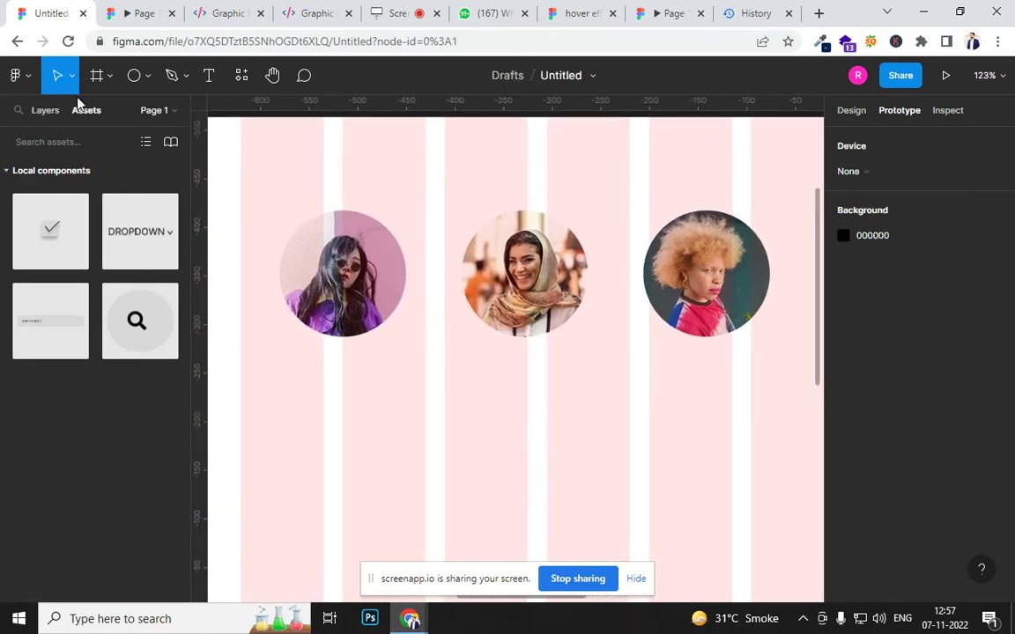
pyautogui.click(132, 77)
pyautogui.moveTo(499, 377); pyautogui.dragTo(491, 381)
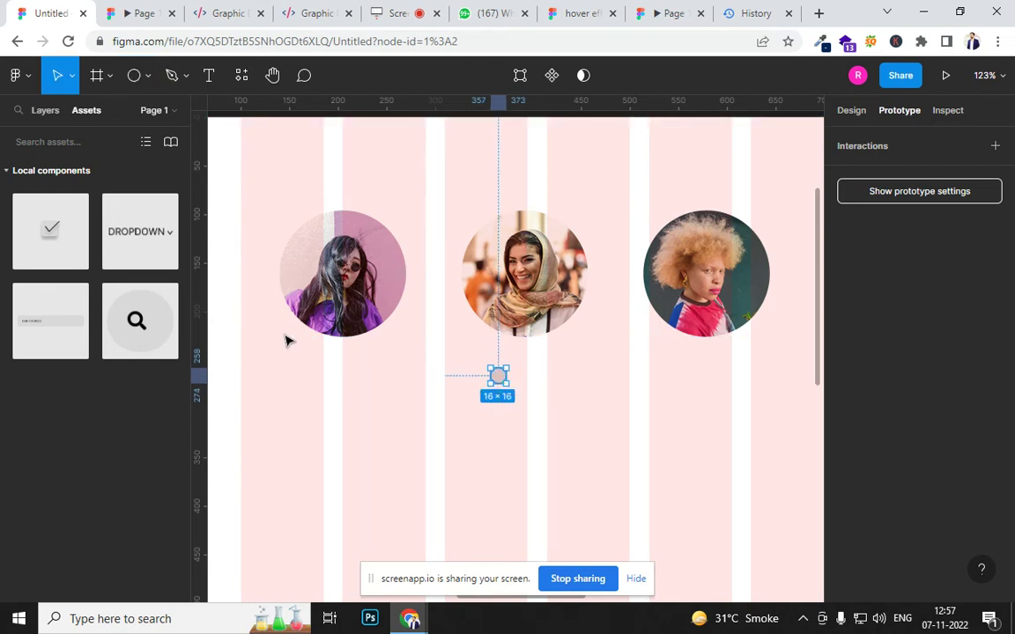
pyautogui.scroll(6, 480, 381)
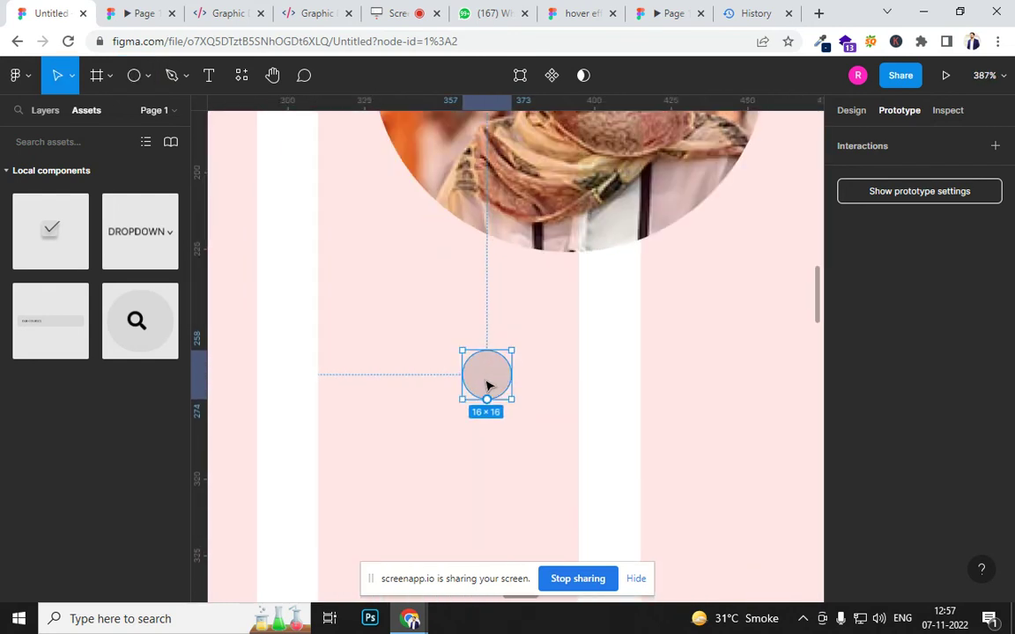
pyautogui.moveTo(491, 375); pyautogui.dragTo(640, 346)
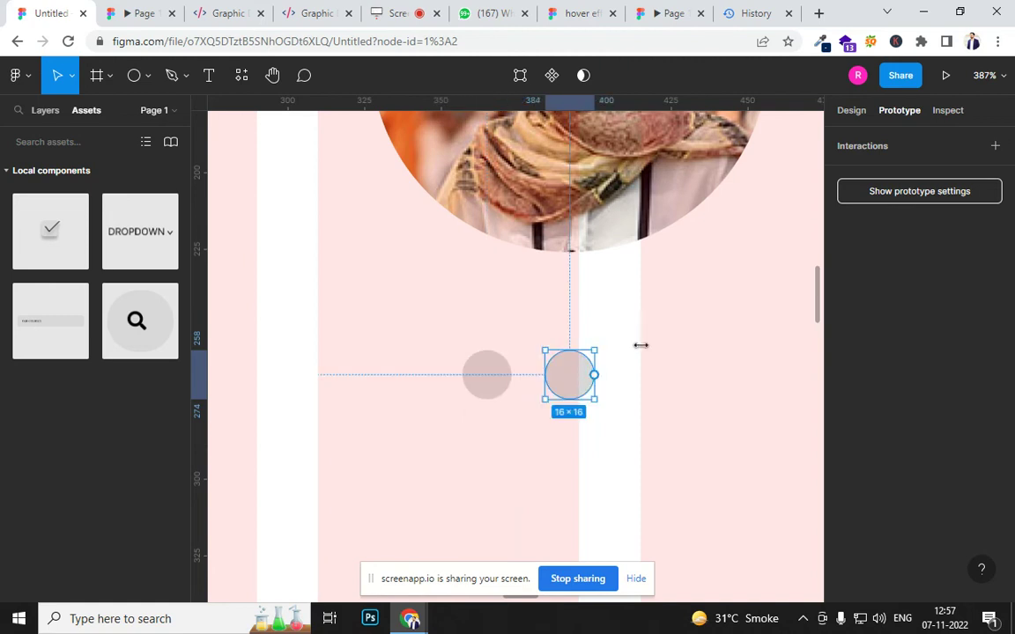
# Change the duplicated dot's solid fill to near-black 060404.
pyautogui.click(856, 112)
pyautogui.click(847, 491)
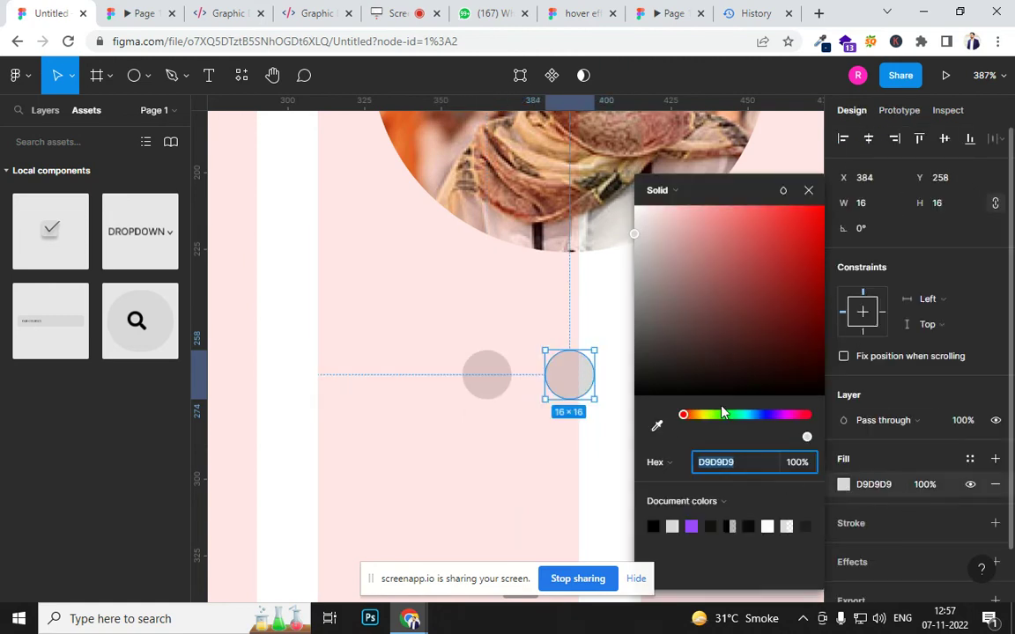
pyautogui.click(702, 389)
pyautogui.click(482, 387)
pyautogui.click(569, 379)
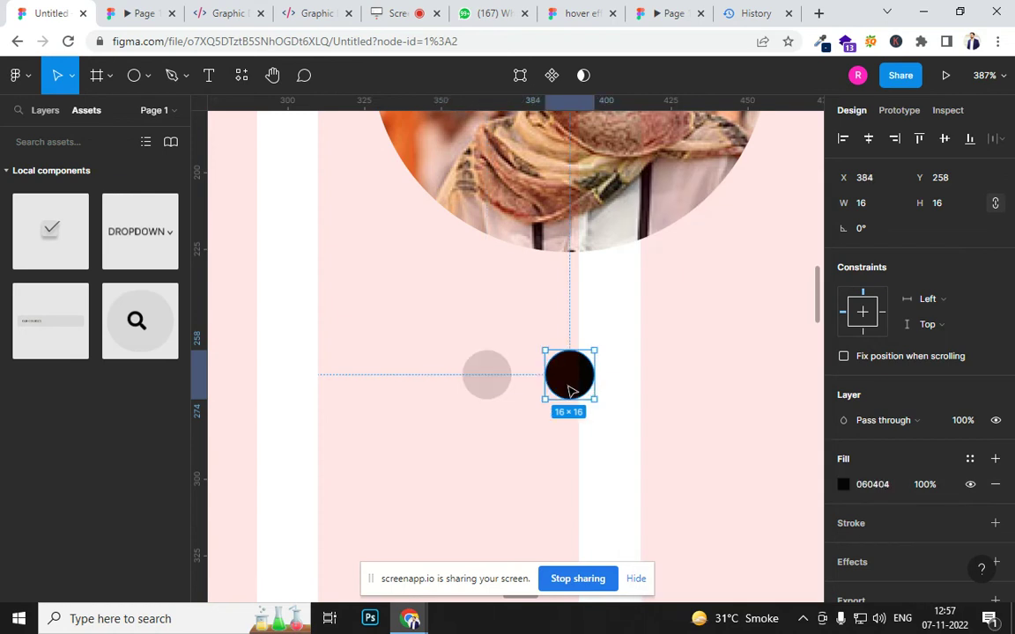
# Cut the grey and black dots and paste them into Group 4 inside the avatar row's Frame 1.
pyautogui.scroll(-10, 569, 388)
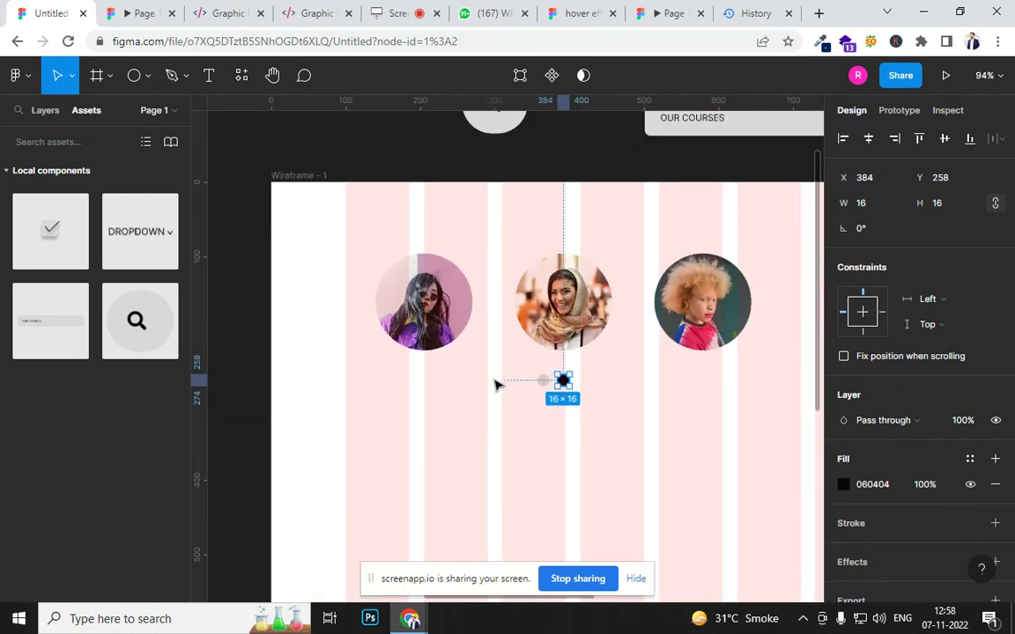
pyautogui.keyDown('shift'); pyautogui.click(544, 382); pyautogui.keyUp('shift')
pyautogui.press('Escape')
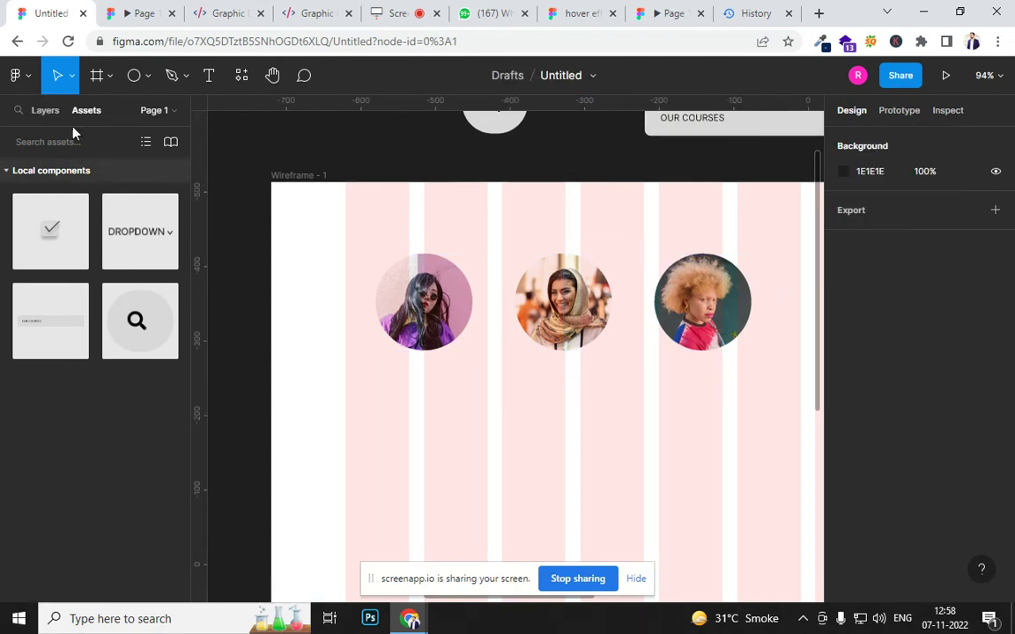
pyautogui.click(50, 117)
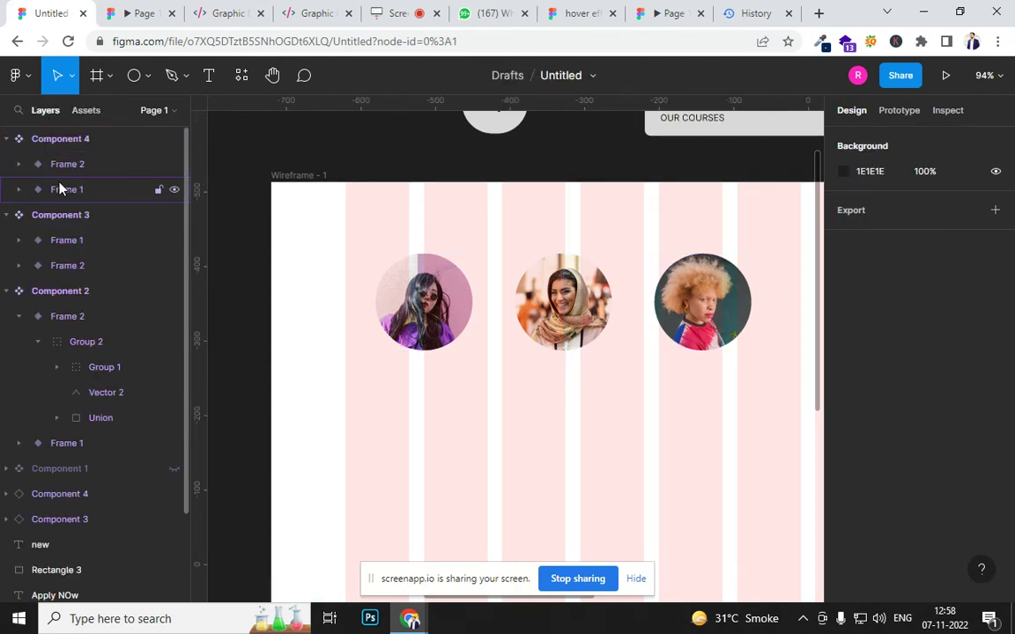
pyautogui.click(399, 310)
pyautogui.click(399, 310)
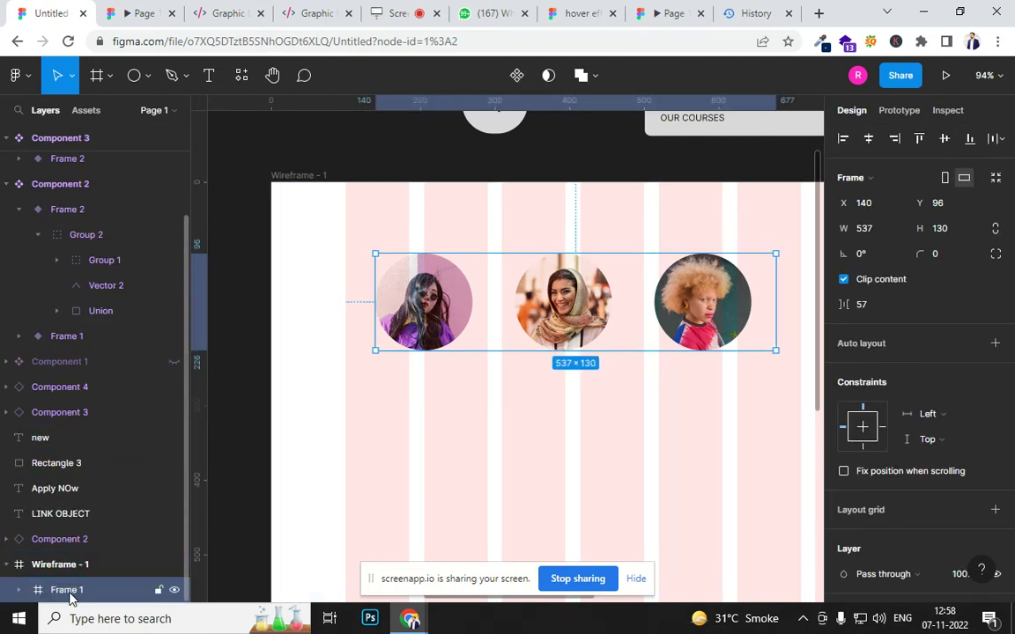
pyautogui.click(18, 590)
pyautogui.scroll(-3, 44, 520)
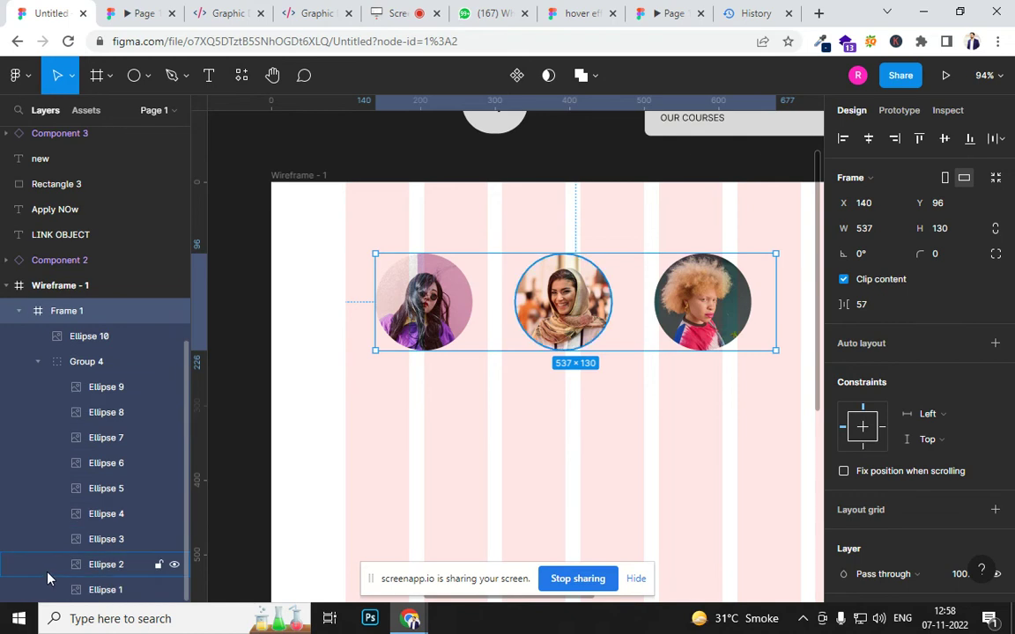
pyautogui.click(37, 361)
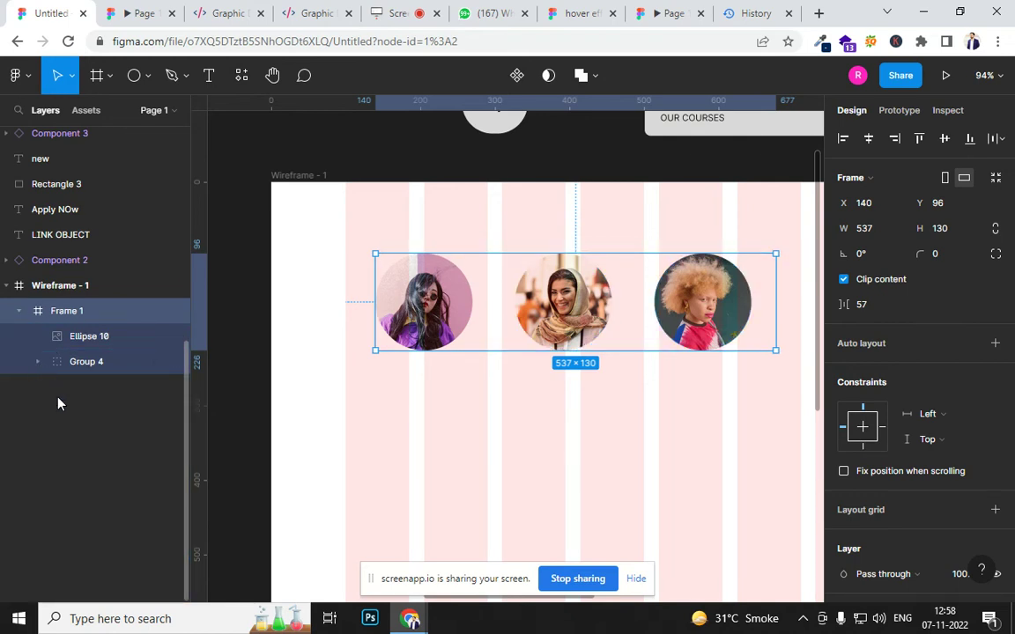
pyautogui.click(88, 365)
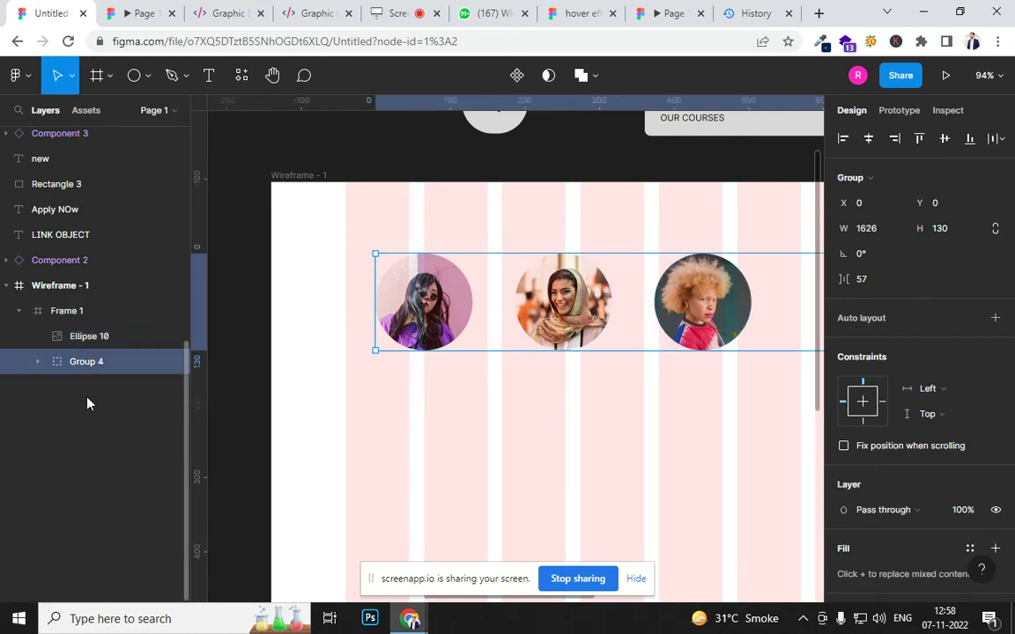
pyautogui.hotkey('ctrl', 'v')
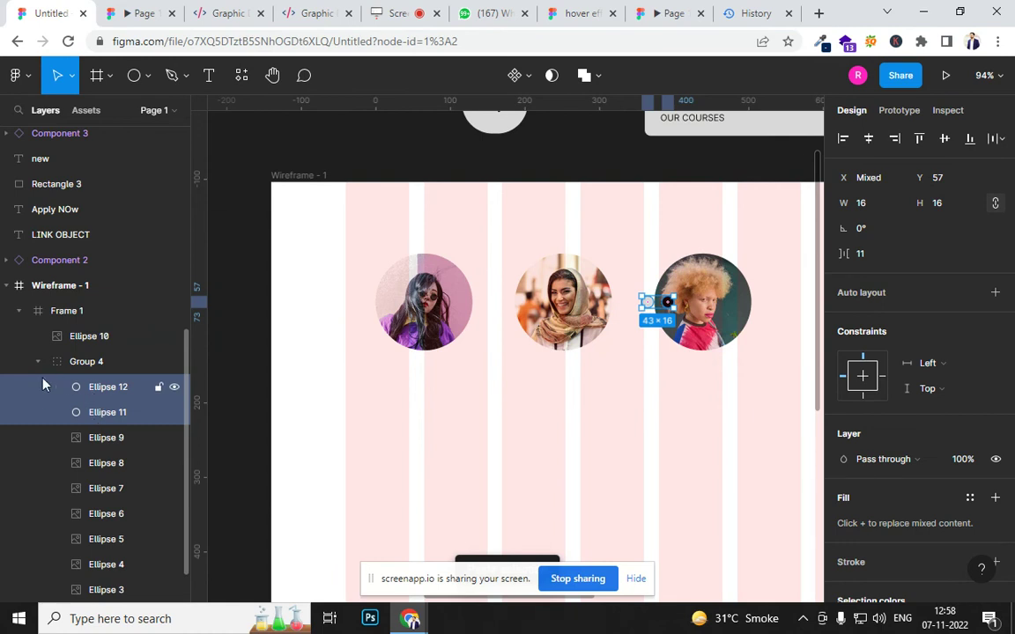
# Move both dots together to Y 107, into the gap between the first and second avatars.
pyautogui.click(92, 390)
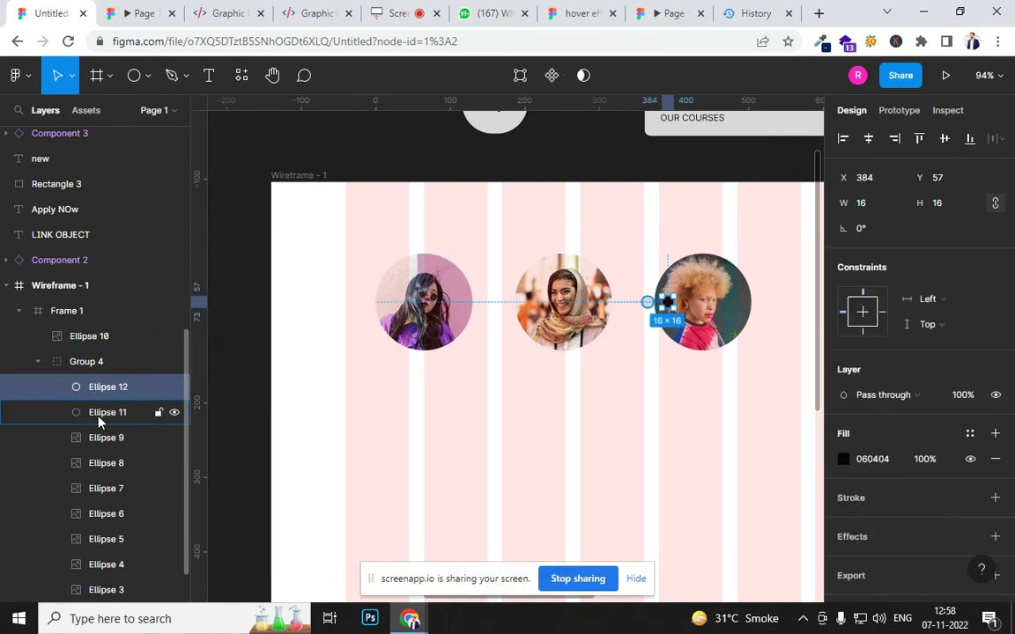
pyautogui.keyDown('shift'); pyautogui.click(127, 414); pyautogui.keyUp('shift')
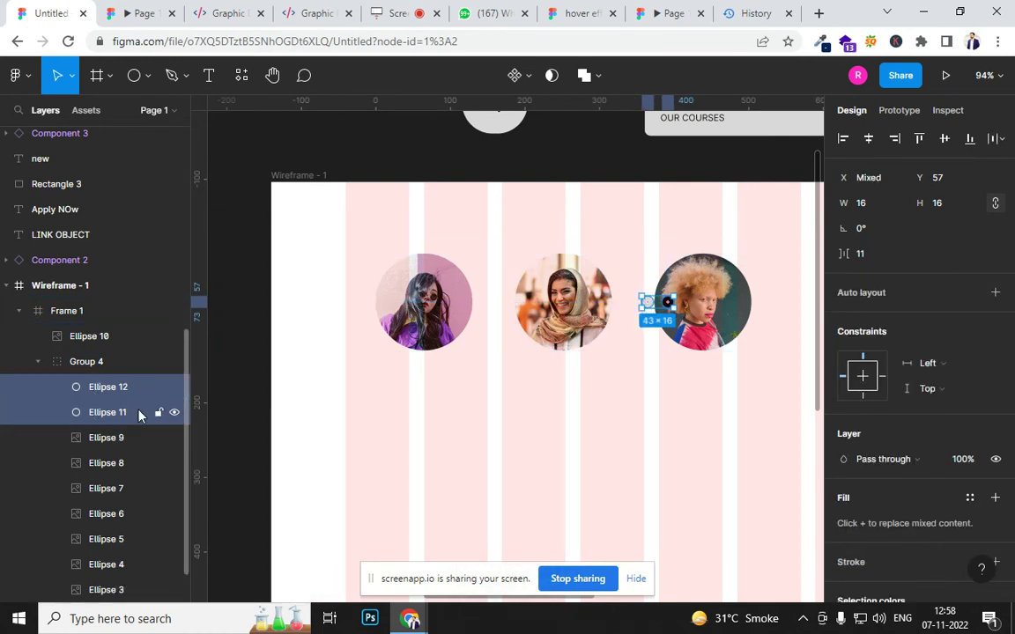
pyautogui.hotkey('shift', 'Down')
pyautogui.hotkey('shift', 'Down')
pyautogui.hotkey('shift', 'Down')
pyautogui.hotkey('shift', 'Down')
pyautogui.hotkey('shift', 'Down')
pyautogui.hotkey('shift', 'Down')
pyautogui.hotkey('shift', 'Down')
pyautogui.hotkey('shift', 'Down')
pyautogui.hotkey('shift', 'Down')
pyautogui.hotkey('shift', 'Down')
pyautogui.hotkey('shift', 'Down')
pyautogui.hotkey('shift', 'Down')
pyautogui.hotkey('shift', 'Down')
pyautogui.hotkey('shift', 'Left')
pyautogui.hotkey('shift', 'Left')
pyautogui.hotkey('shift', 'Left')
pyautogui.hotkey('shift', 'Left')
pyautogui.hotkey('shift', 'Left')
pyautogui.hotkey('shift', 'Left')
pyautogui.hotkey('shift', 'Left')
pyautogui.hotkey('shift', 'Left')
pyautogui.hotkey('shift', 'Left')
pyautogui.hotkey('shift', 'Left')
pyautogui.hotkey('shift', 'Left')
pyautogui.hotkey('shift', 'Left')
pyautogui.hotkey('shift', 'Left')
pyautogui.hotkey('shift', 'Left')
pyautogui.hotkey('shift', 'Left')
pyautogui.hotkey('shift', 'Left')
pyautogui.hotkey('shift', 'Left')
pyautogui.hotkey('shift', 'Left')
pyautogui.hotkey('shift', 'Left')
pyautogui.hotkey('shift', 'Left')
pyautogui.hotkey('shift', 'Left')
pyautogui.hotkey('shift', 'Up')
pyautogui.hotkey('shift', 'Up')
pyautogui.hotkey('shift', 'Up')
pyautogui.hotkey('shift', 'Up')
pyautogui.hotkey('shift', 'Up')
pyautogui.hotkey('shift', 'Up')
pyautogui.hotkey('shift', 'Up')
pyautogui.hotkey('shift', 'Up')
pyautogui.hotkey('shift', 'Left')
pyautogui.hotkey('shift', 'Left')
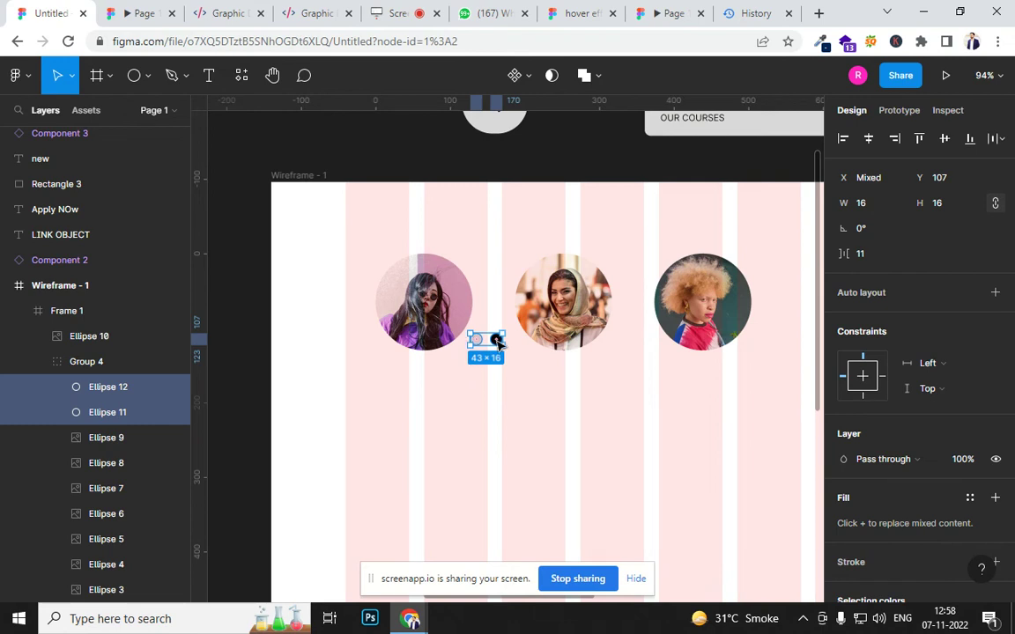
# Inspect the prototype interactions of the grey dot and the black dot.
pyautogui.click(88, 388)
pyautogui.click(108, 414)
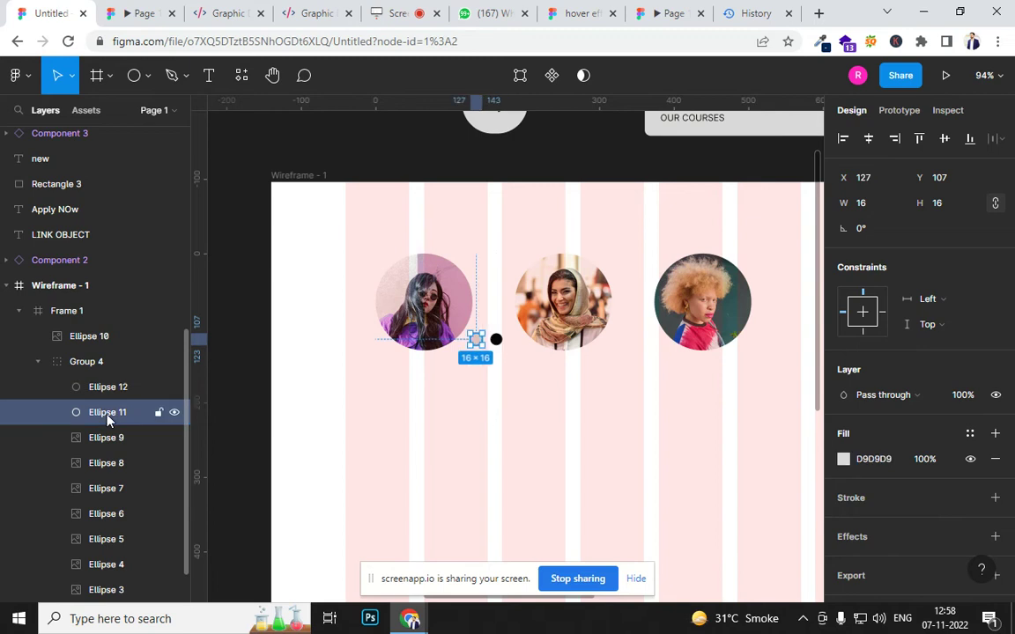
pyautogui.click(898, 115)
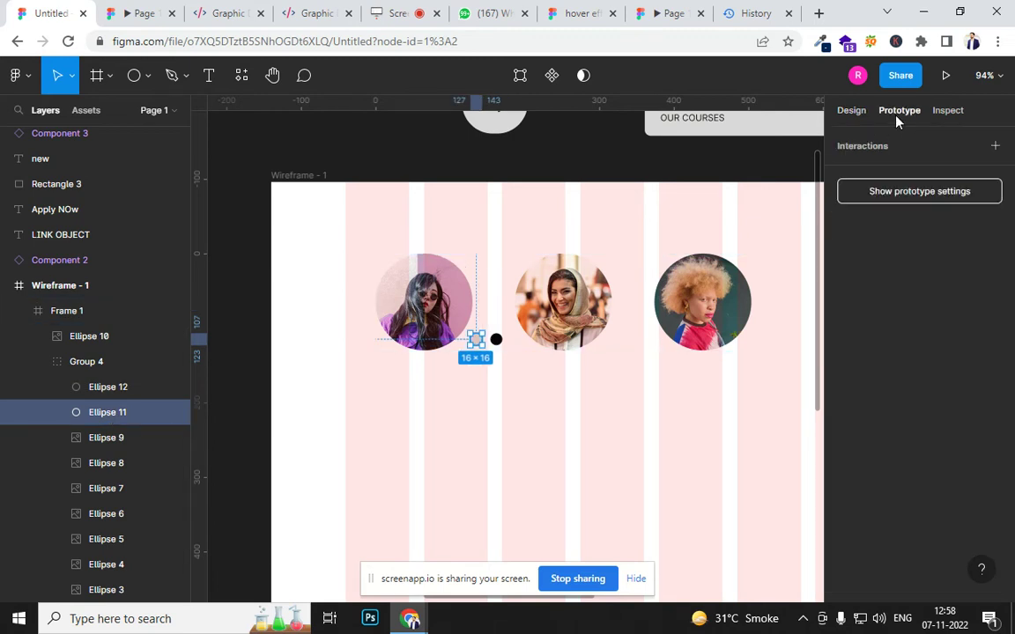
pyautogui.scroll(3, 476, 347)
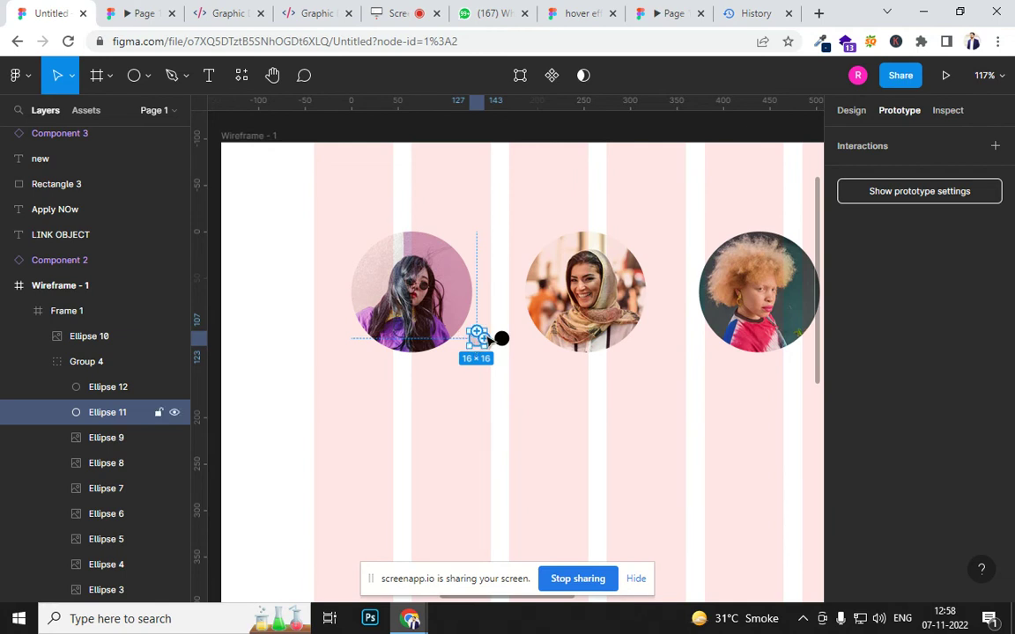
pyautogui.click(501, 339)
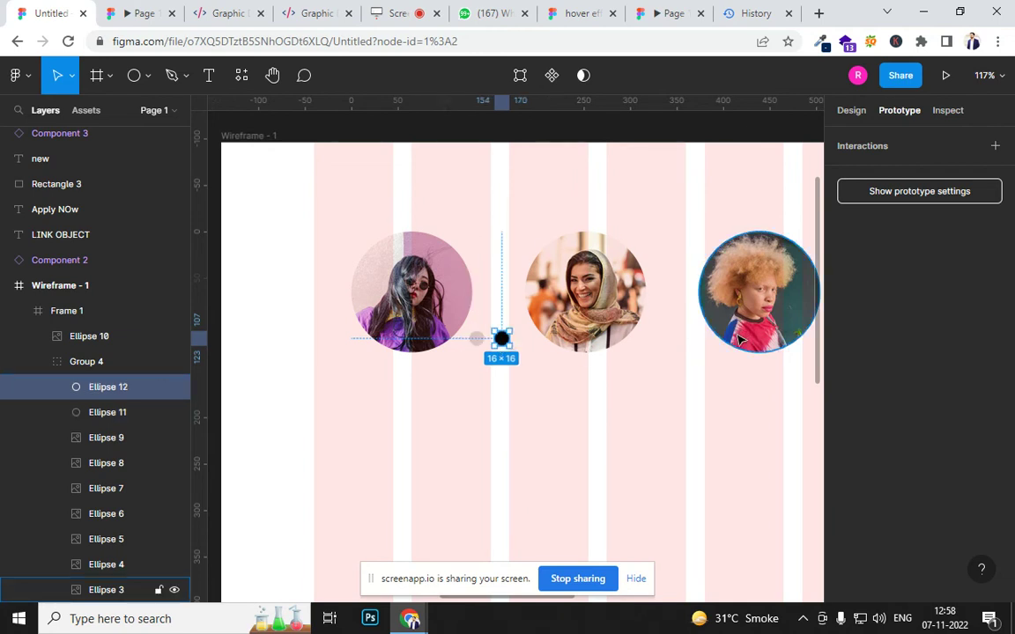
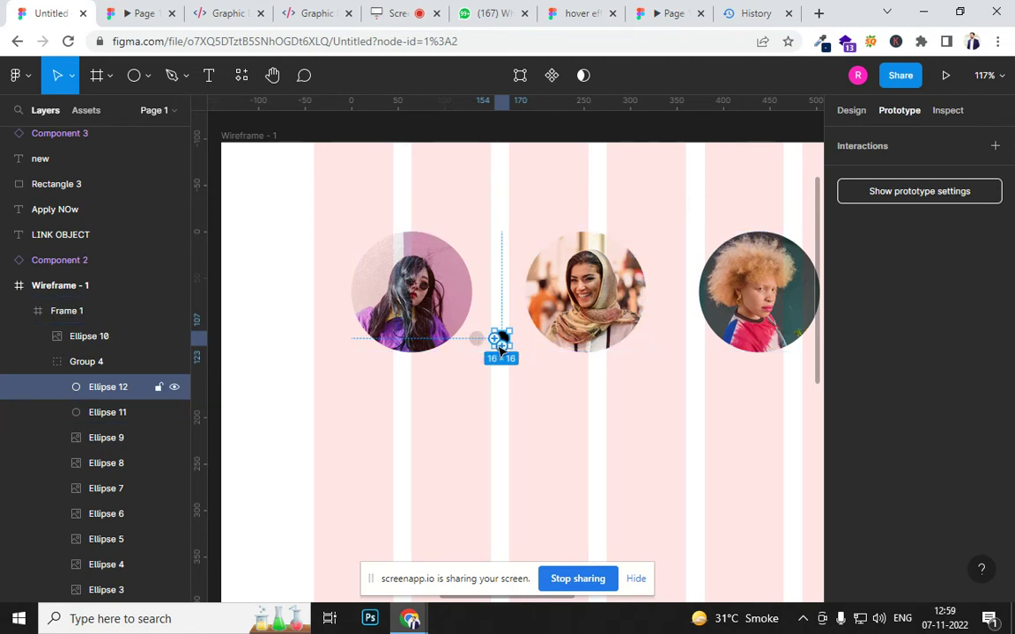
# Delete the whole avatar row, Frame 1 with its images and dots, from Wireframe - 1.
pyautogui.scroll(-6, 500, 345)
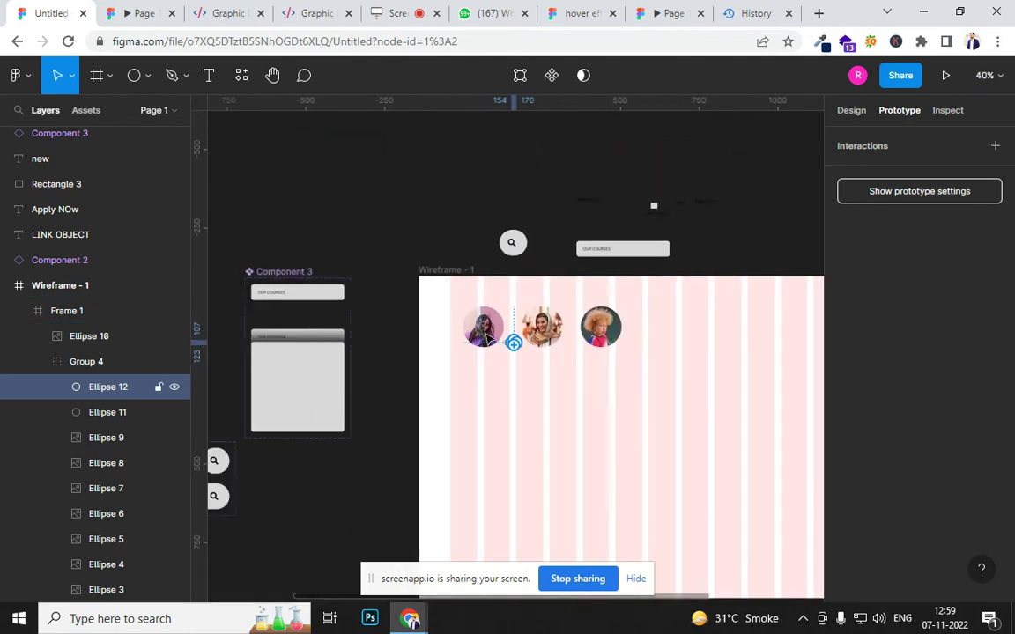
pyautogui.moveTo(435, 294); pyautogui.dragTo(599, 379)
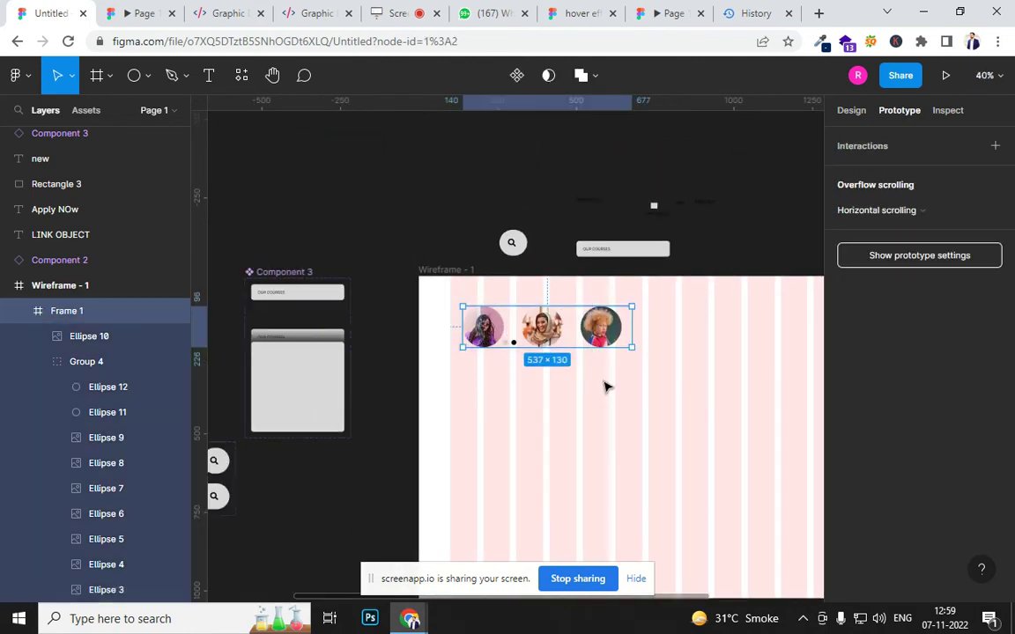
pyautogui.click(600, 379)
pyautogui.click(516, 346)
pyautogui.press('Delete')
# Draw an ellipse as a circle of about 84 × 84 in the empty Wireframe - 1, at about X 344, Y 387.
pyautogui.scroll(3, 607, 390)
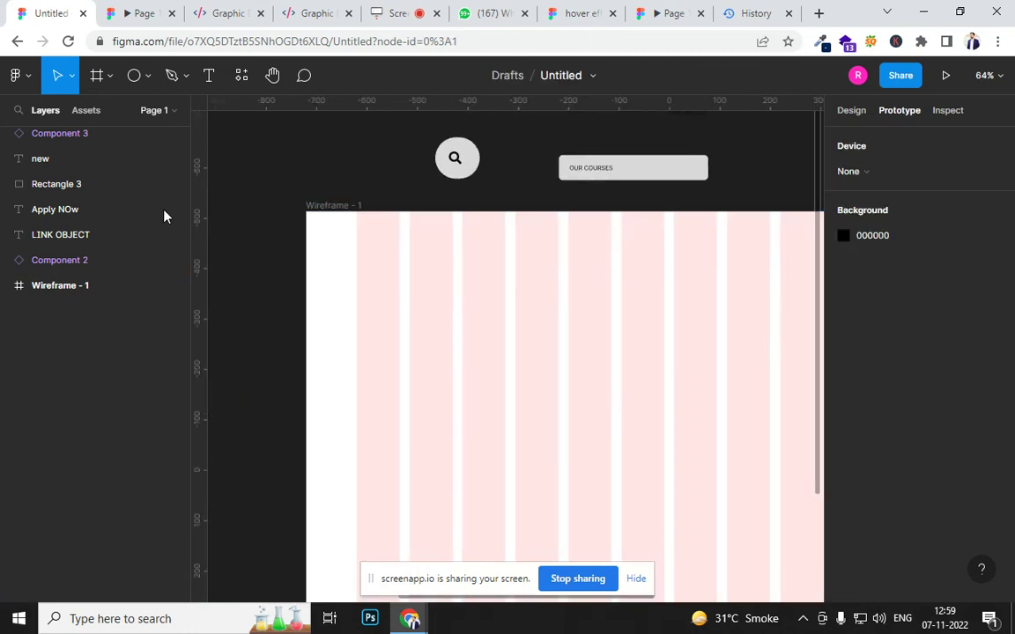
pyautogui.click(145, 76)
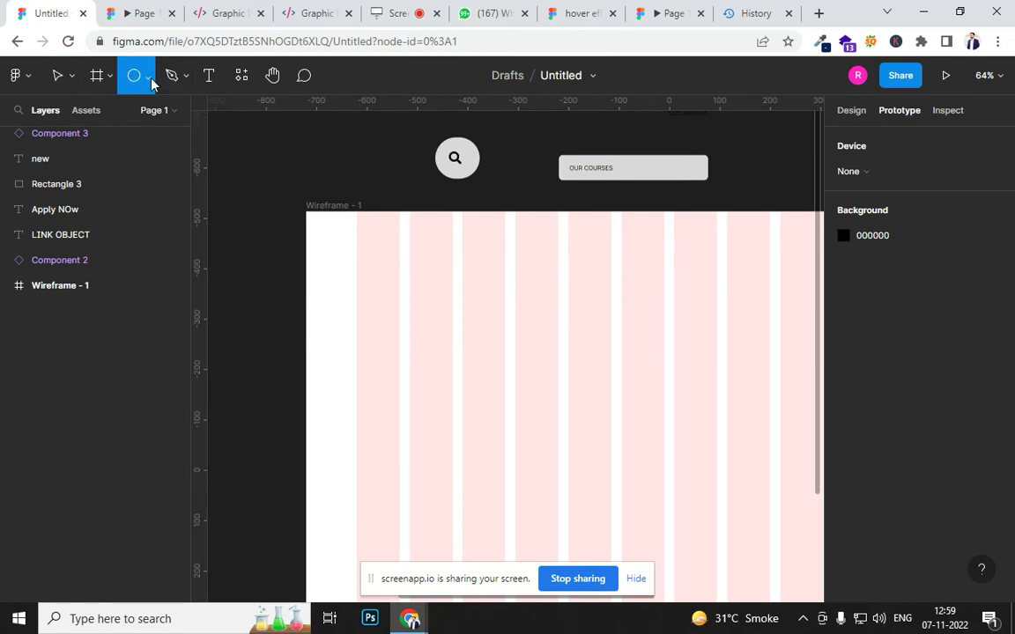
pyautogui.click(150, 78)
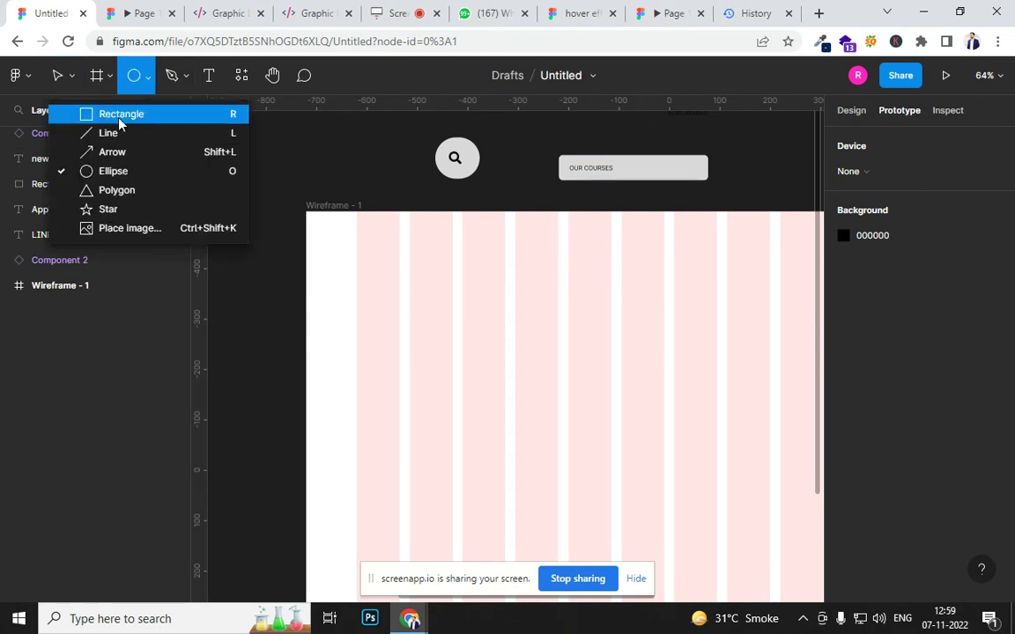
pyautogui.click(115, 171)
pyautogui.moveTo(483, 413); pyautogui.dragTo(523, 449)
pyautogui.scroll(1, 542, 448)
pyautogui.scroll(3, 546, 465)
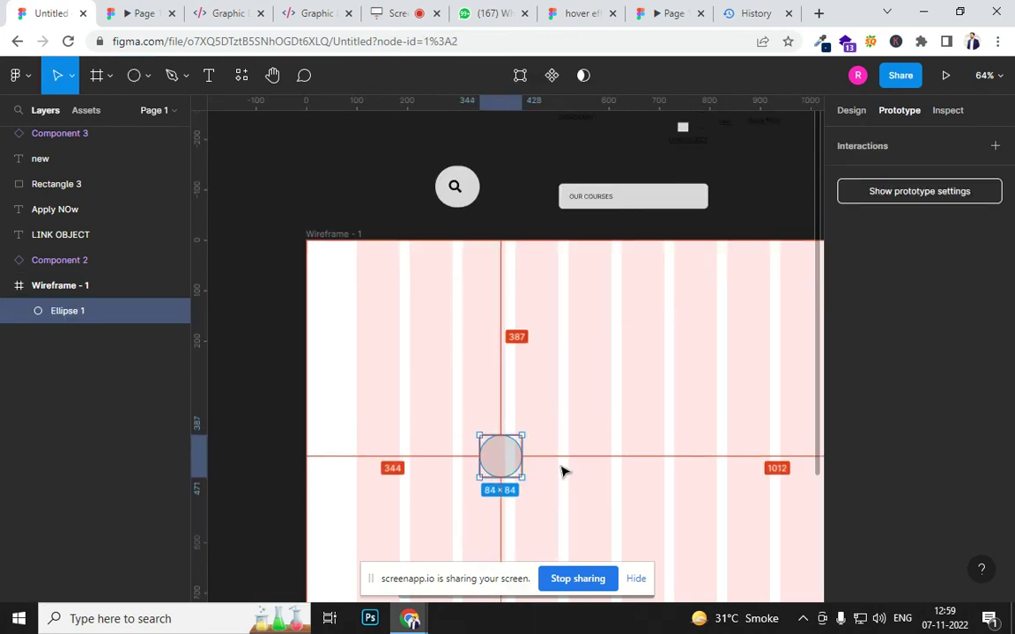
# Duplicate the circle sideways into an evenly spaced row of six, about 619 × 84 overall, and select all six.
pyautogui.scroll(-5, 558, 481)
pyautogui.hscroll(2, 493, 379)
pyautogui.moveTo(423, 382); pyautogui.dragTo(469, 396)
pyautogui.hotkey('ctrl', 'd')
pyautogui.hotkey('ctrl', 'd')
pyautogui.hotkey('ctrl', 'd')
pyautogui.hotkey('ctrl', 'd')
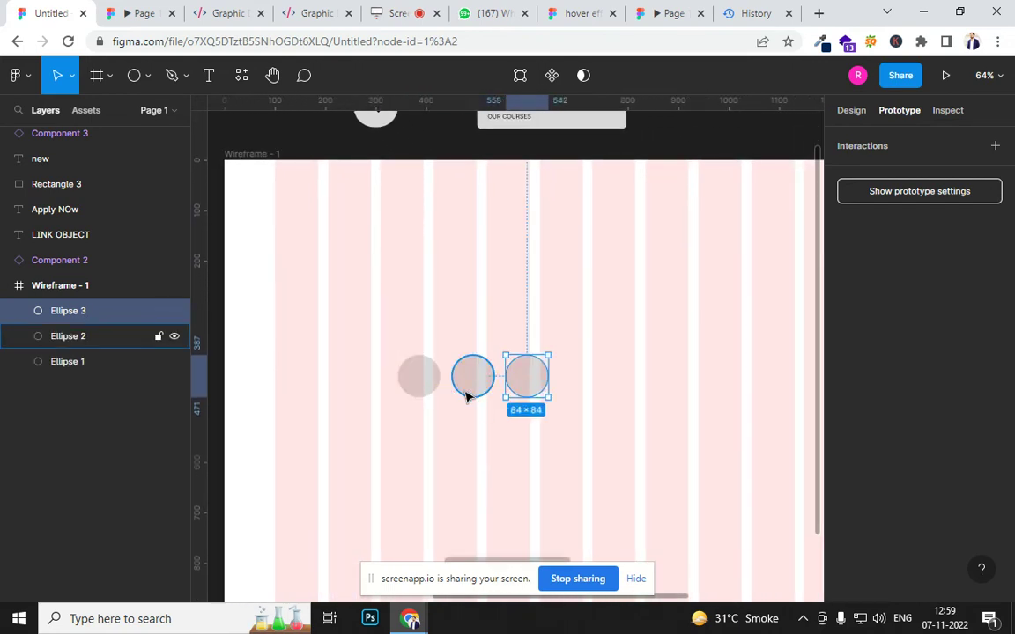
pyautogui.moveTo(365, 345); pyautogui.dragTo(688, 459)
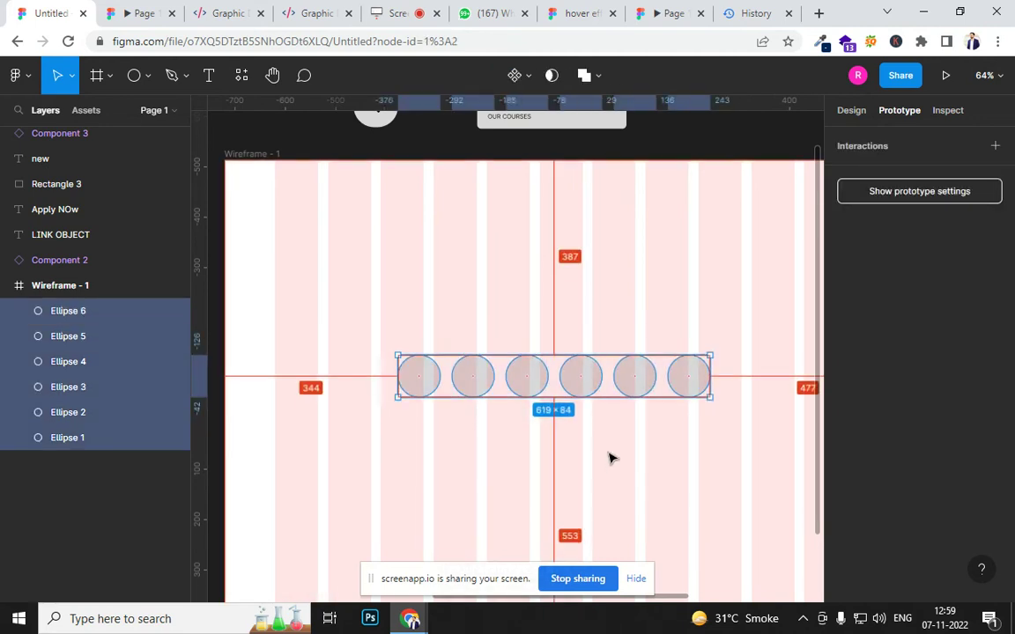
pyautogui.hotkey('shift', '2')
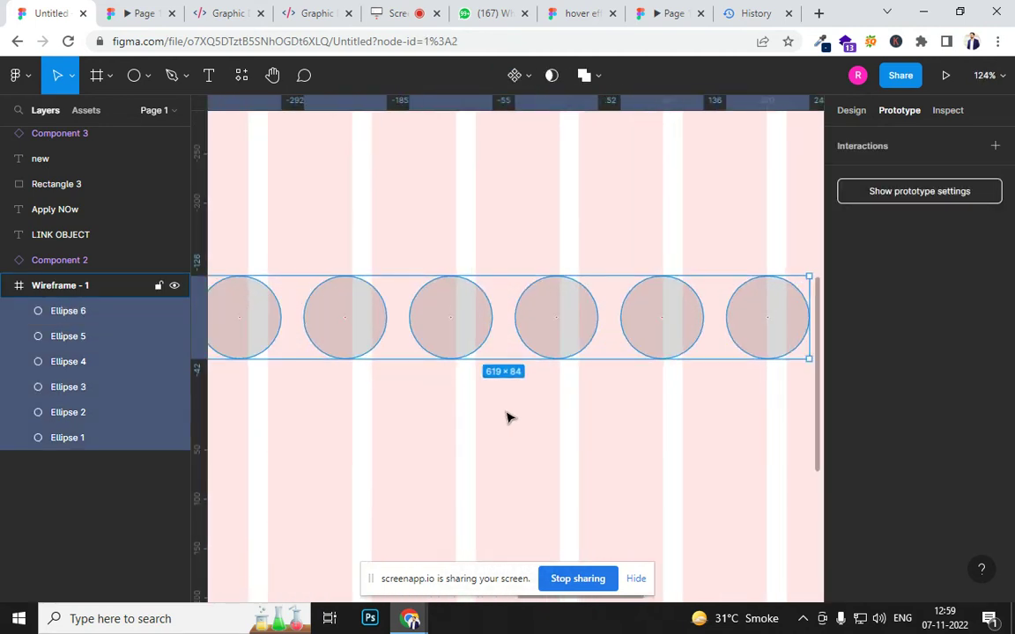
# Duplicate the first two circles of the row and place the copies below the row, near its middle.
pyautogui.scroll(-5, 507, 414)
pyautogui.click(384, 344)
pyautogui.click(390, 357)
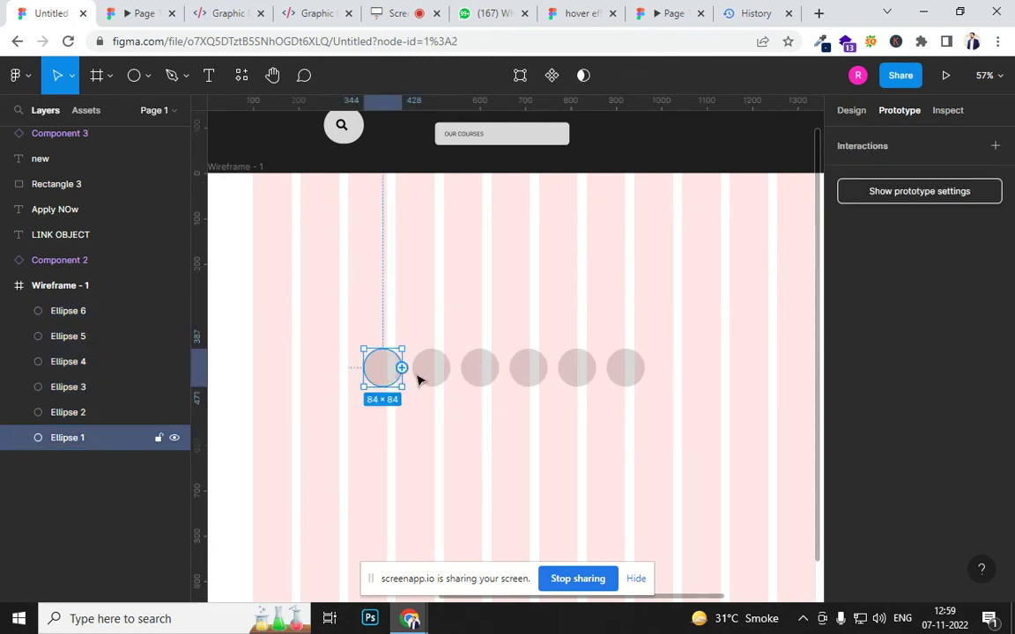
pyautogui.keyDown('shift'); pyautogui.click(439, 375); pyautogui.keyUp('shift')
pyautogui.moveTo(429, 381); pyautogui.dragTo(532, 429)
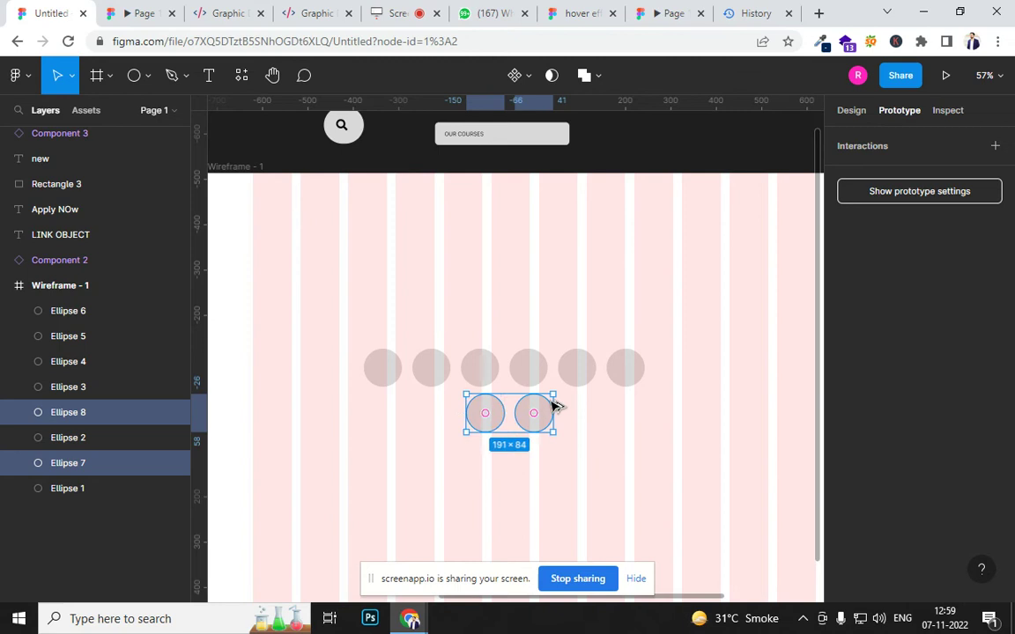
# Scale the two copied circles down together into small navigation dots, about 57 × 26 overall.
pyautogui.click(549, 405)
pyautogui.click(502, 423)
pyautogui.keyDown('shift'); pyautogui.click(535, 413); pyautogui.keyUp('shift')
pyautogui.moveTo(548, 393); pyautogui.dragTo(526, 410)
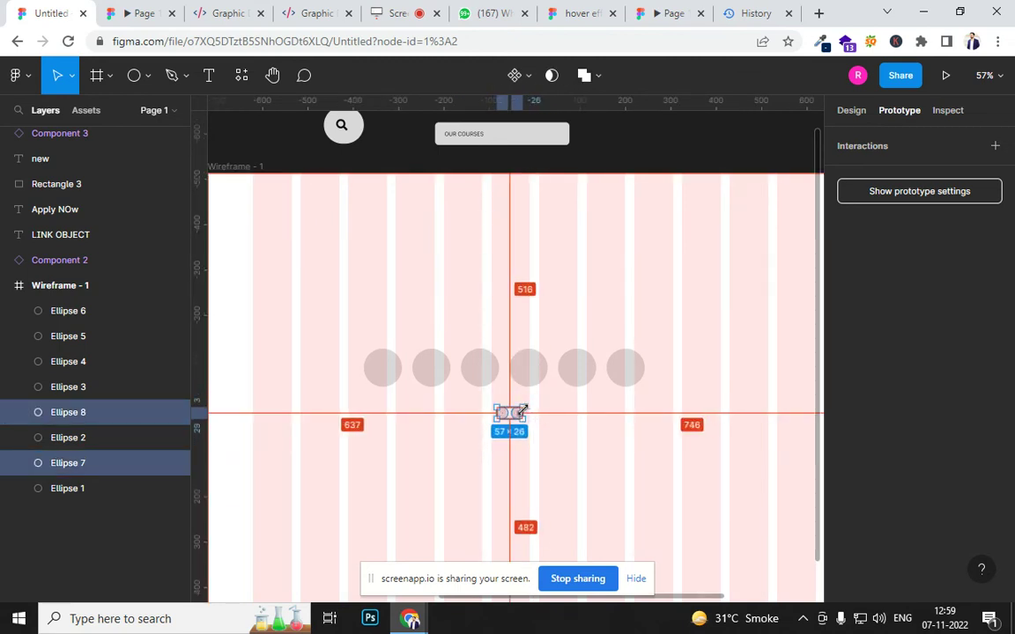
pyautogui.click(527, 447)
# Move the two small dots apart horizontally, leaving a gap of about 35 between them.
pyautogui.scroll(3, 524, 441)
pyautogui.scroll(2, 522, 441)
pyautogui.click(444, 369)
pyautogui.moveTo(444, 369); pyautogui.dragTo(426, 371)
pyautogui.moveTo(501, 373); pyautogui.dragTo(530, 376)
pyautogui.click(457, 398)
# Select the six circles and both dots and wrap them together in a frame.
pyautogui.scroll(-5, 452, 395)
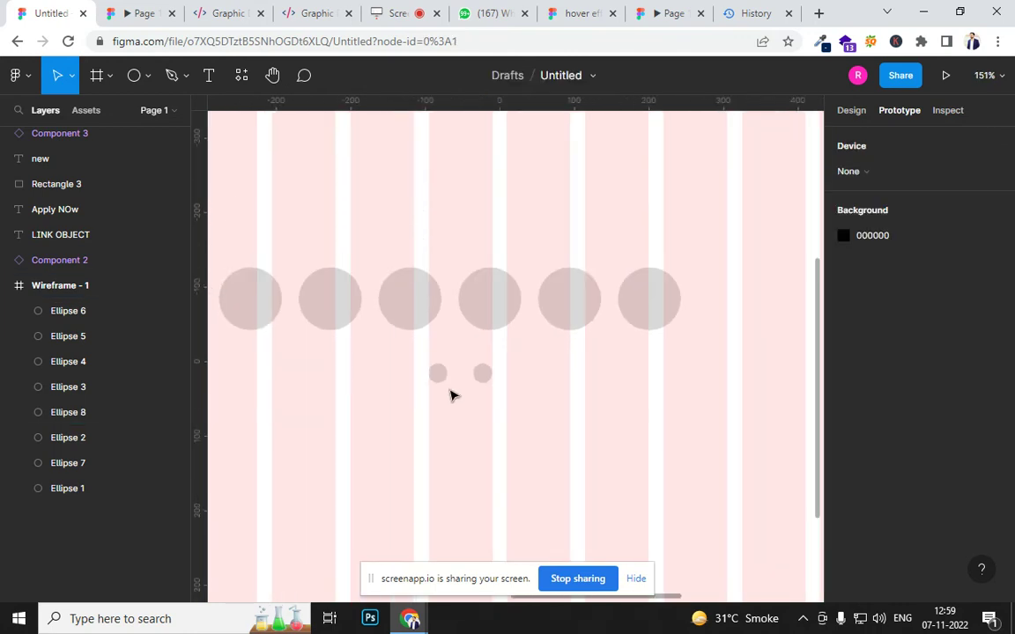
pyautogui.scroll(-3, 451, 395)
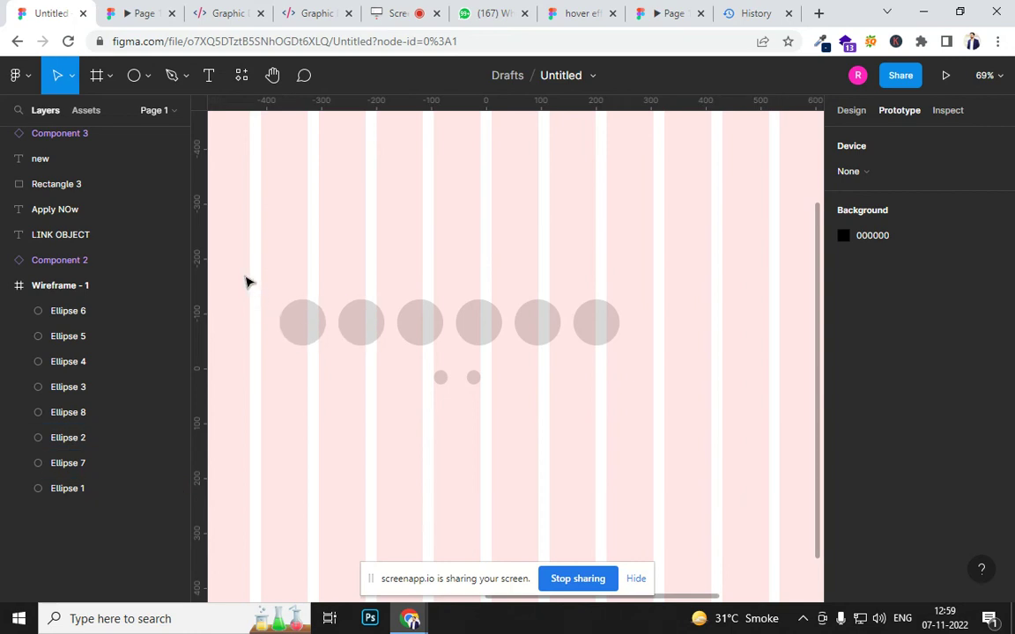
pyautogui.moveTo(246, 277); pyautogui.dragTo(447, 313)
pyautogui.moveTo(567, 366); pyautogui.dragTo(642, 401)
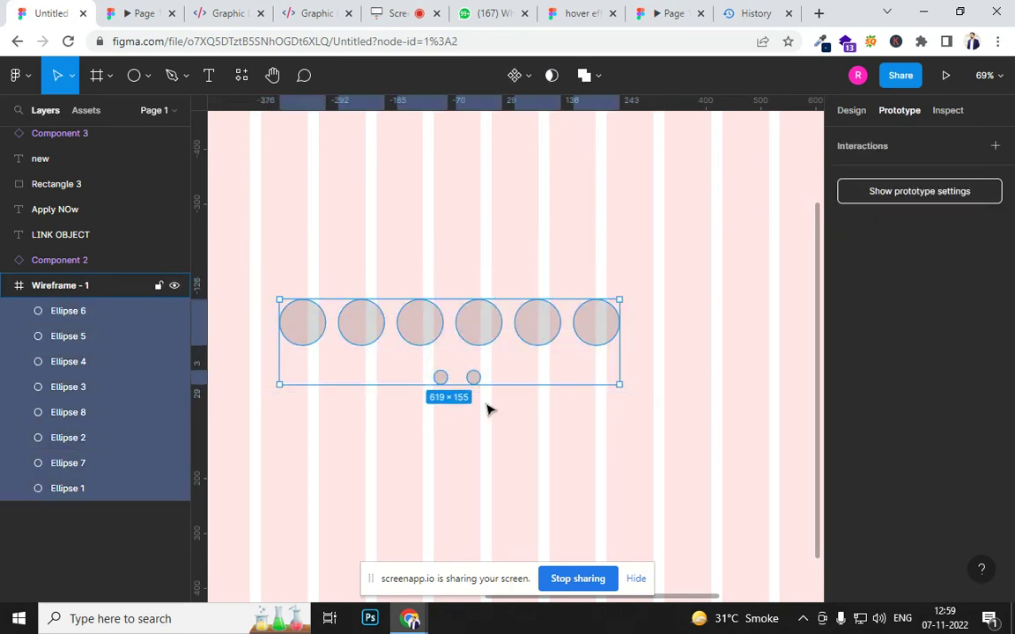
pyautogui.rightClick(412, 340)
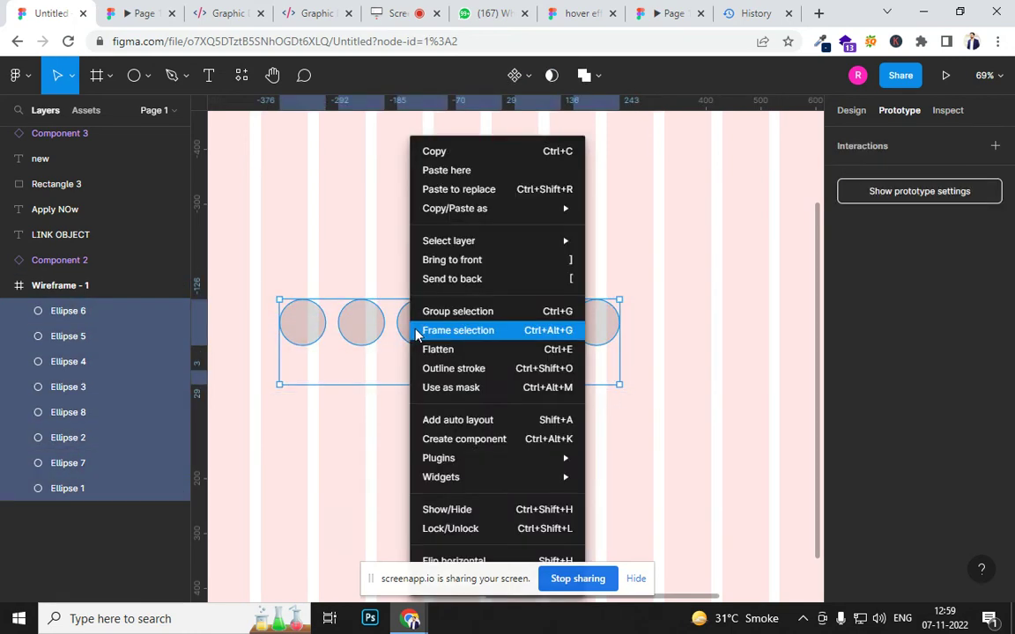
pyautogui.click(470, 330)
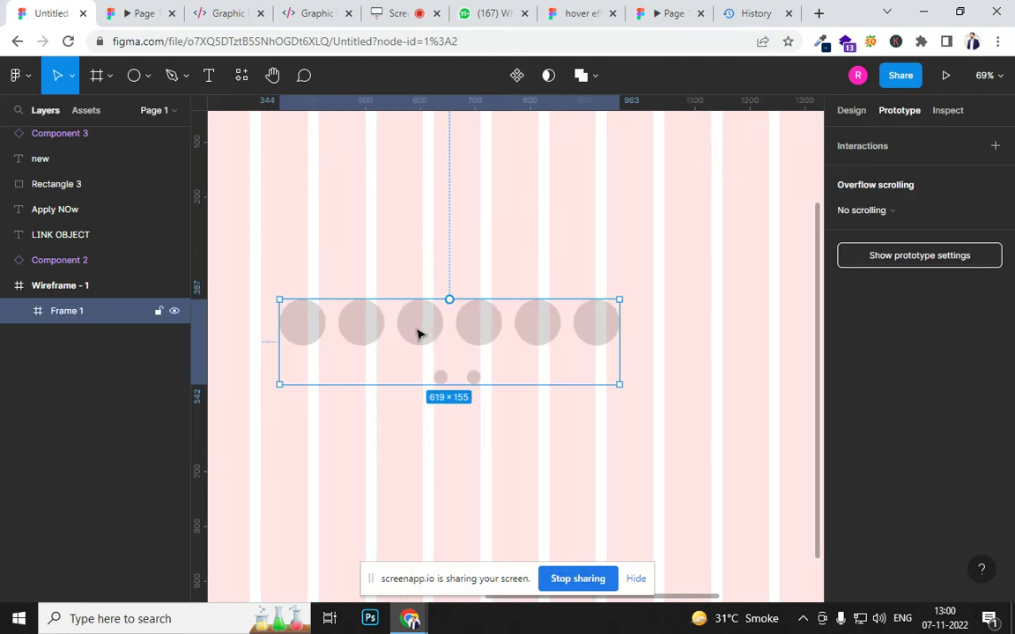
# Move Frame 1 out of Wireframe - 1 onto the empty canvas beyond the wireframe's right edge.
pyautogui.scroll(-1, 415, 474)
pyautogui.scroll(-5, 433, 471)
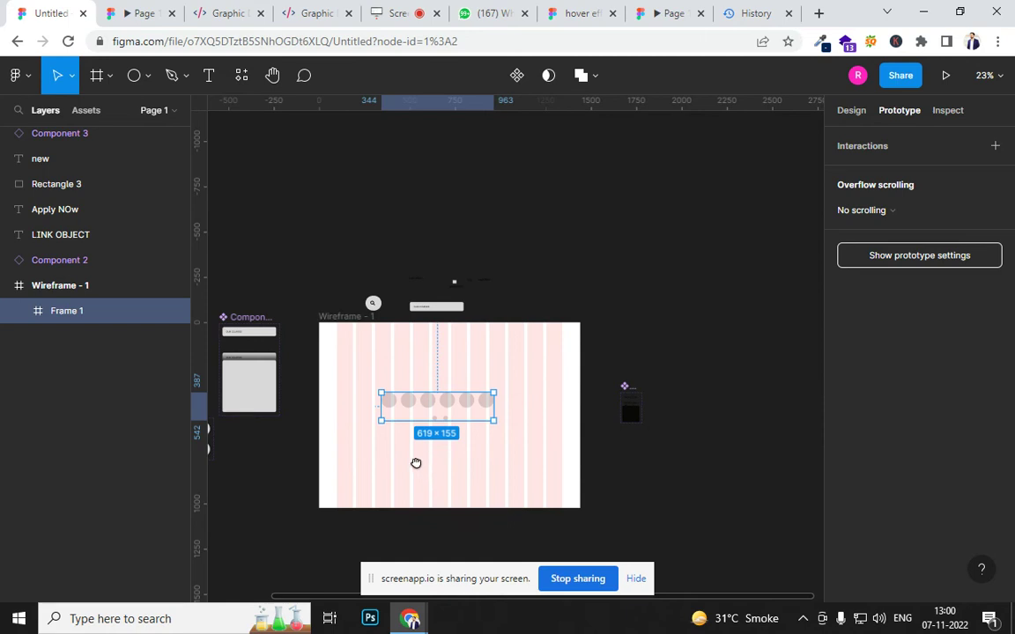
pyautogui.moveTo(394, 412); pyautogui.dragTo(656, 310)
pyautogui.moveTo(627, 357); pyautogui.dragTo(381, 409)
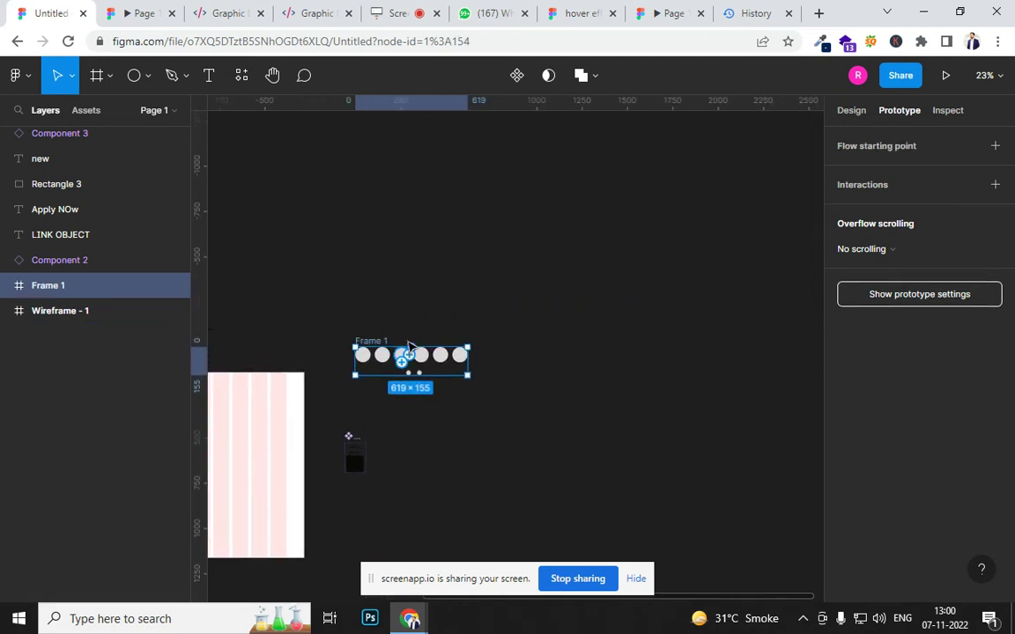
pyautogui.scroll(8, 408, 345)
pyautogui.scroll(-2, 394, 378)
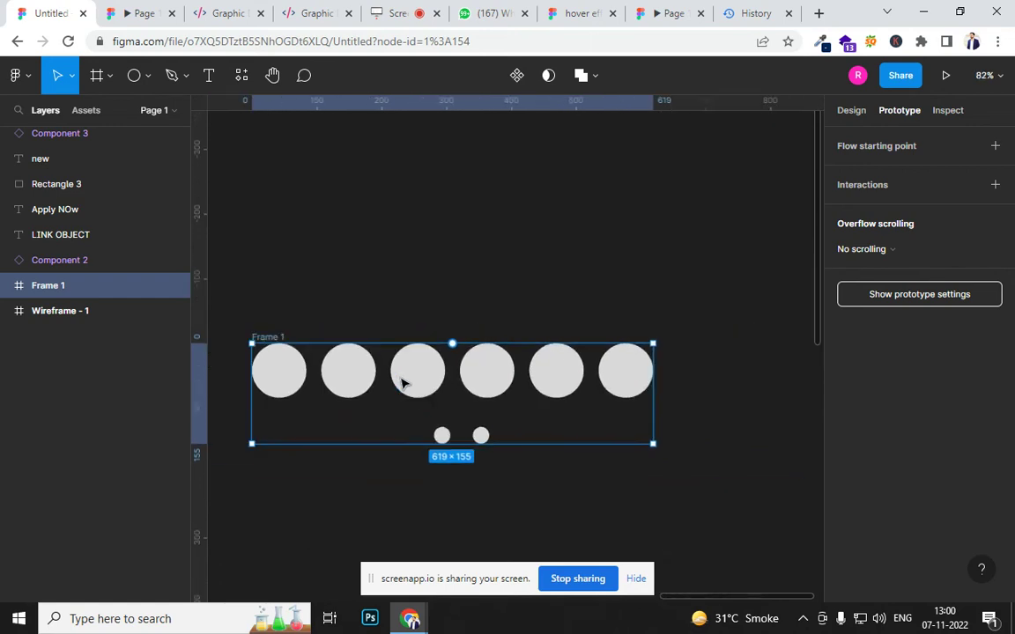
pyautogui.scroll(-2, 401, 382)
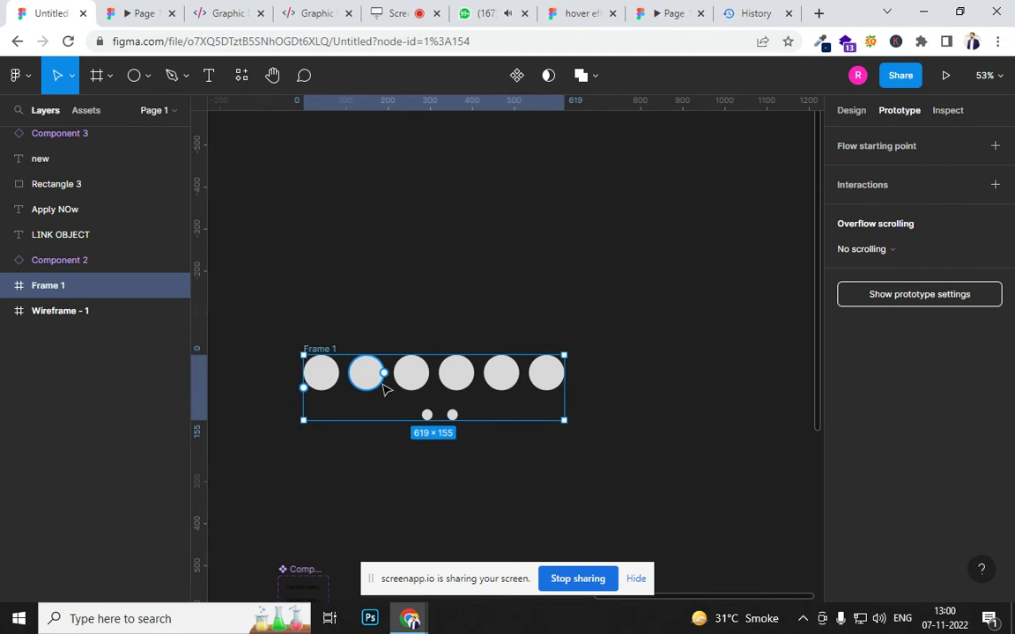
# Place the image s3 from the FLEXBOX folder into the first circle of Frame 1.
pyautogui.hotkey('ctrl', 'shift', 'k')
pyautogui.click(445, 326)
pyautogui.click(884, 581)
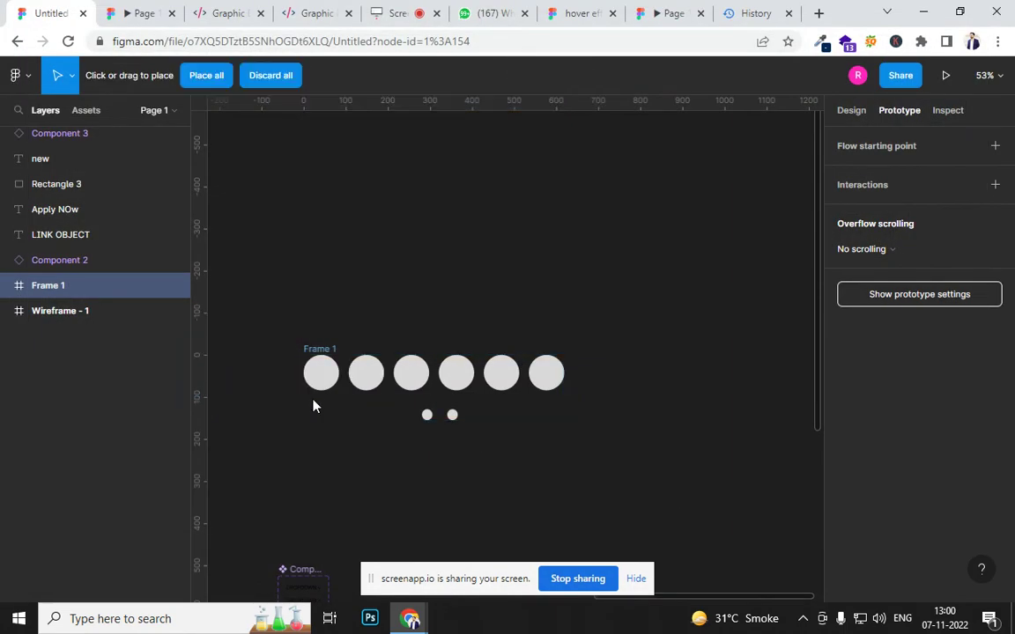
pyautogui.click(320, 372)
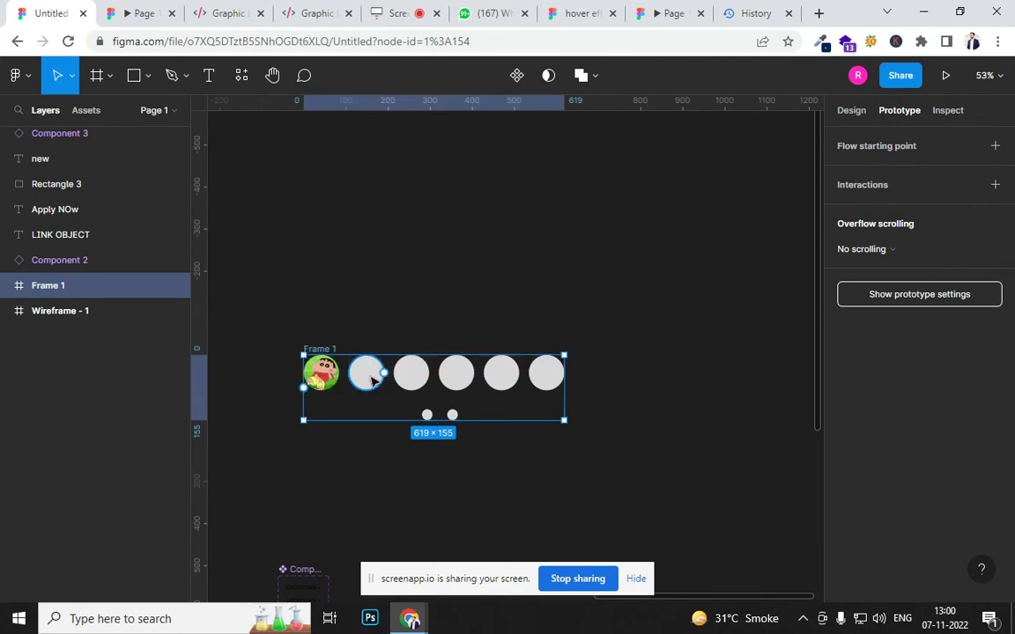
# Load the images 11, 12, 13, 14, 15 and bg from the FLEXBOX folder for placing.
pyautogui.hotkey('ctrl', 'shift', 'k')
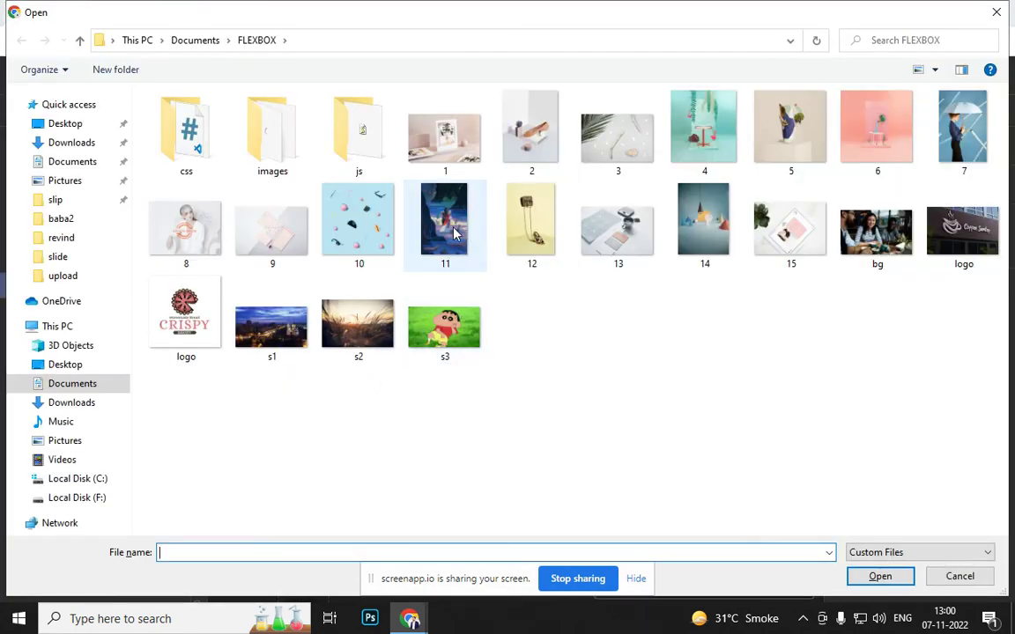
pyautogui.click(445, 225)
pyautogui.keyDown('ctrl'); pyautogui.click(530, 220); pyautogui.keyUp('ctrl')
pyautogui.keyDown('ctrl'); pyautogui.click(617, 224); pyautogui.keyUp('ctrl')
pyautogui.keyDown('ctrl'); pyautogui.click(705, 229); pyautogui.keyUp('ctrl')
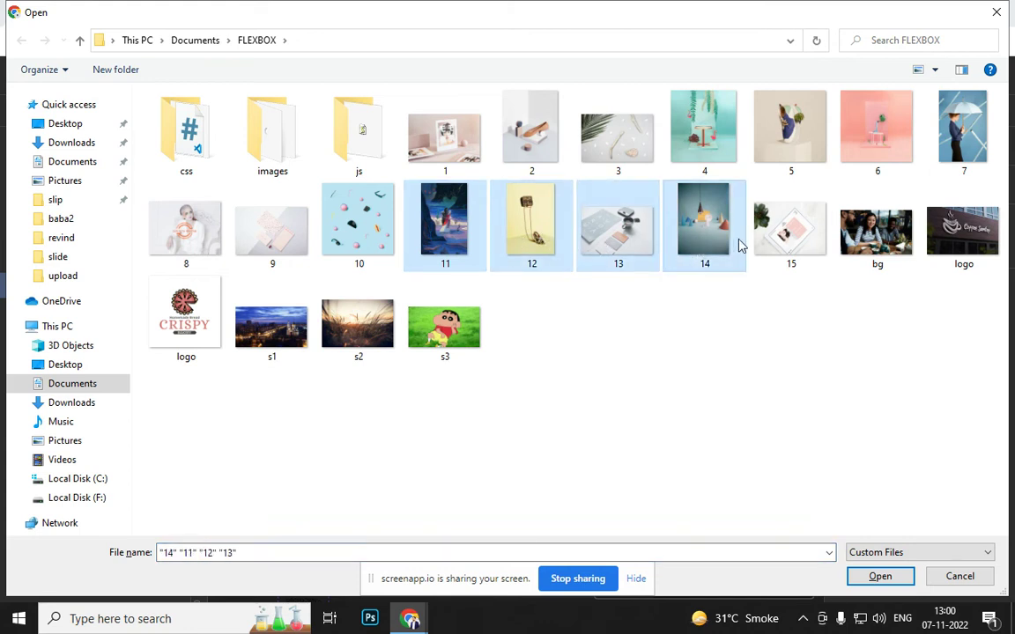
pyautogui.keyDown('ctrl'); pyautogui.click(787, 227); pyautogui.keyUp('ctrl')
pyautogui.keyDown('ctrl'); pyautogui.click(868, 253); pyautogui.keyUp('ctrl')
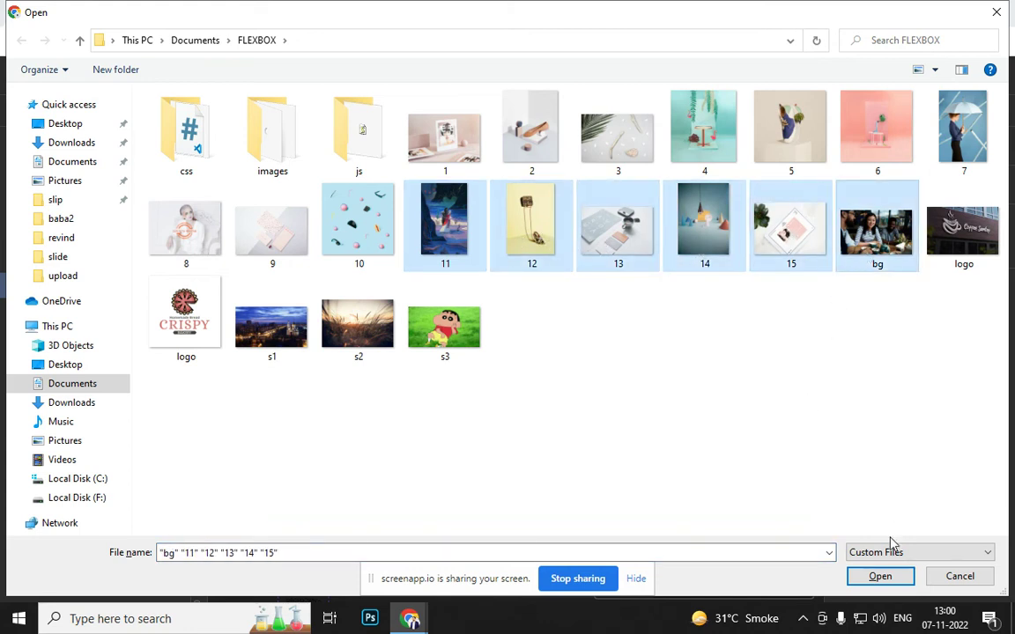
pyautogui.click(876, 581)
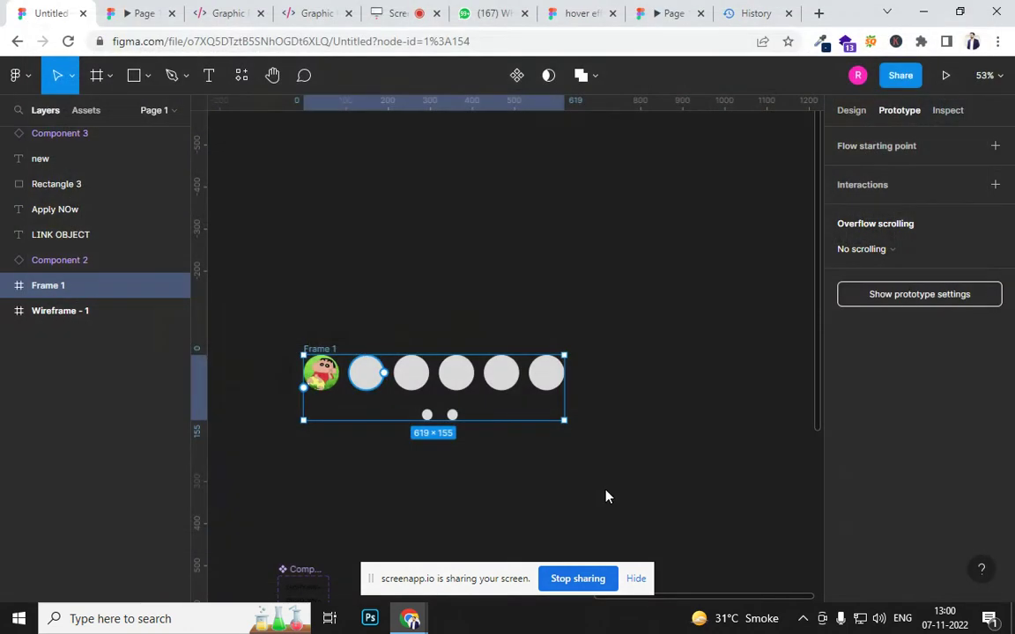
# Fill the remaining five circles, in row order, with the images bg, 15, 14, 13 and 12.
pyautogui.click(370, 377)
pyautogui.click(411, 372)
pyautogui.click(456, 374)
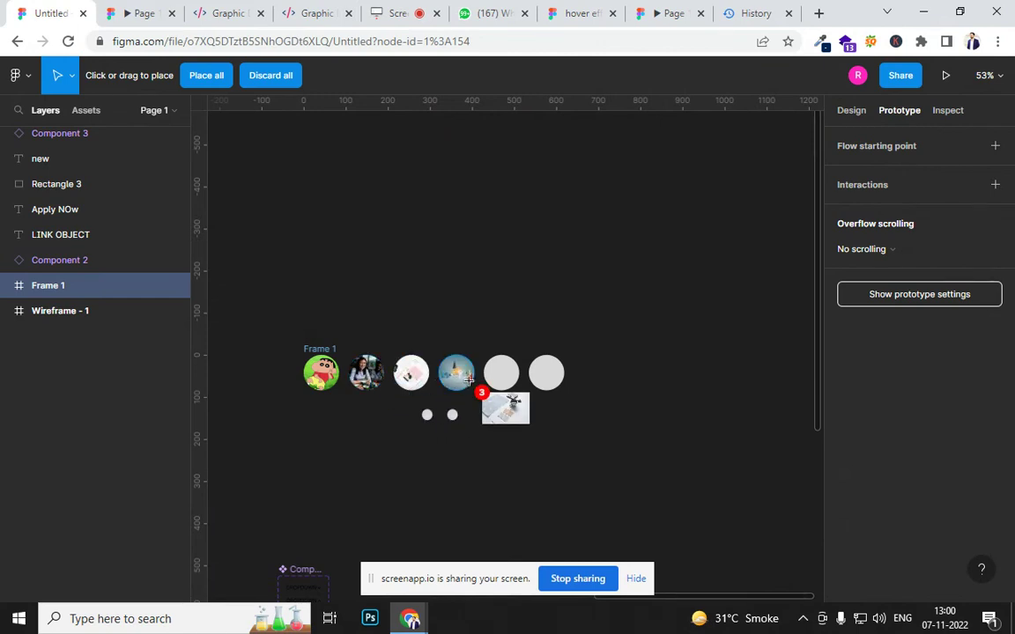
pyautogui.click(493, 375)
pyautogui.click(547, 373)
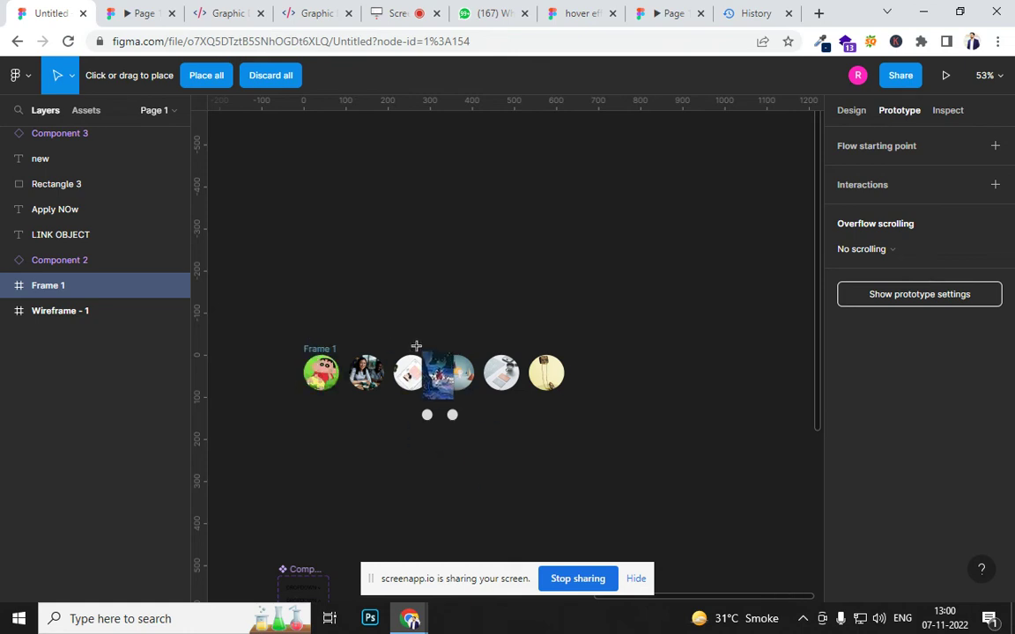
# Drop the leftover image 11 onto the empty canvas and move Frame 1 clear of it, to about X 1826, Y -400.
pyautogui.click(245, 148)
pyautogui.scroll(-5, 383, 258)
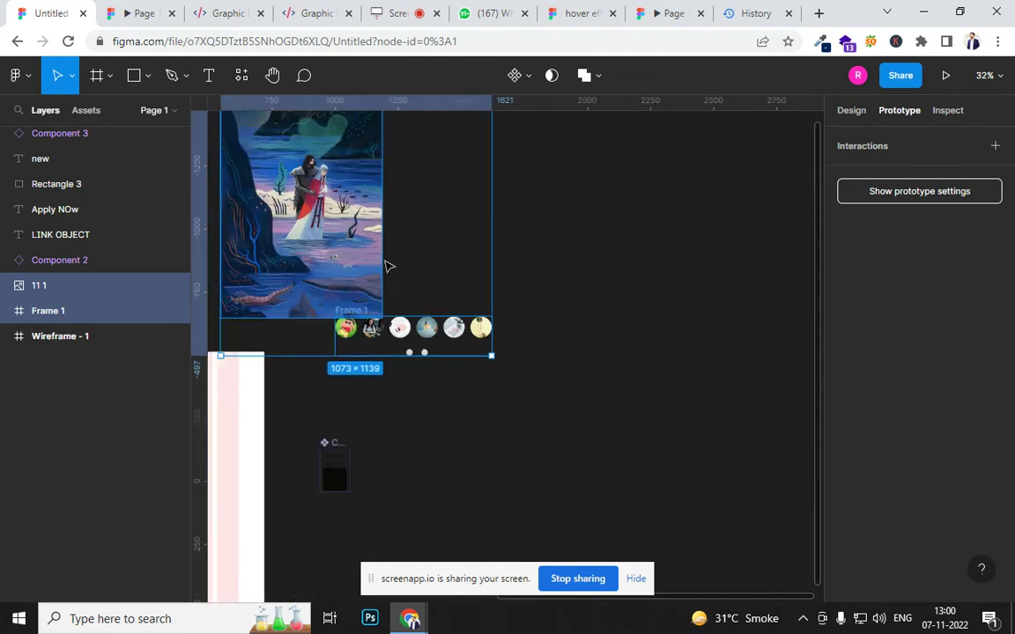
pyautogui.moveTo(297, 247); pyautogui.dragTo(338, 233)
pyautogui.click(469, 297)
pyautogui.click(571, 310)
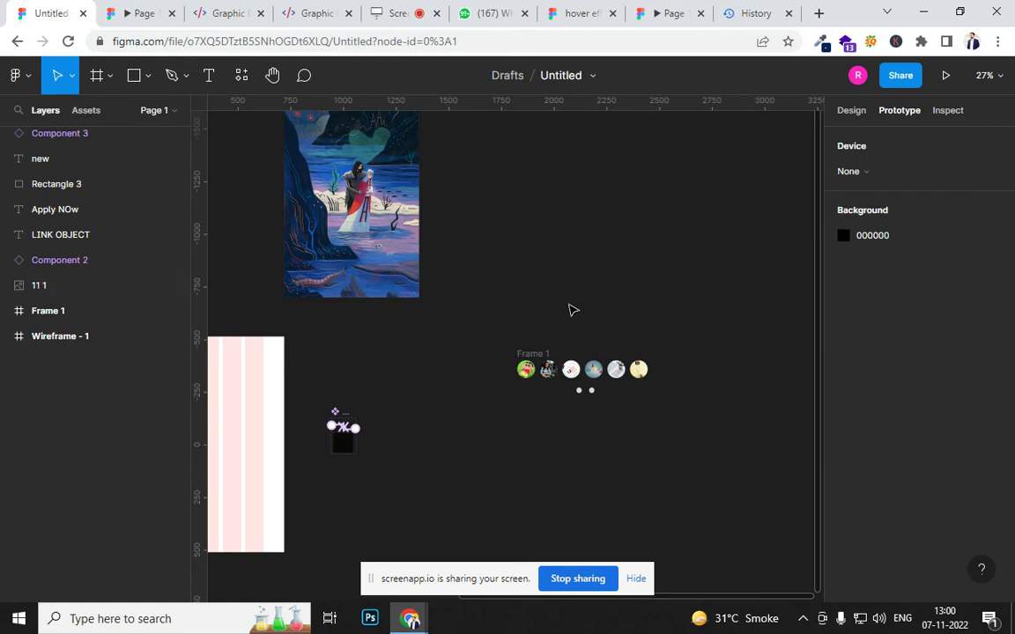
# Change the fill of the first navigation dot in Frame 1 to orange FF720D.
pyautogui.click(588, 388)
pyautogui.scroll(5, 589, 391)
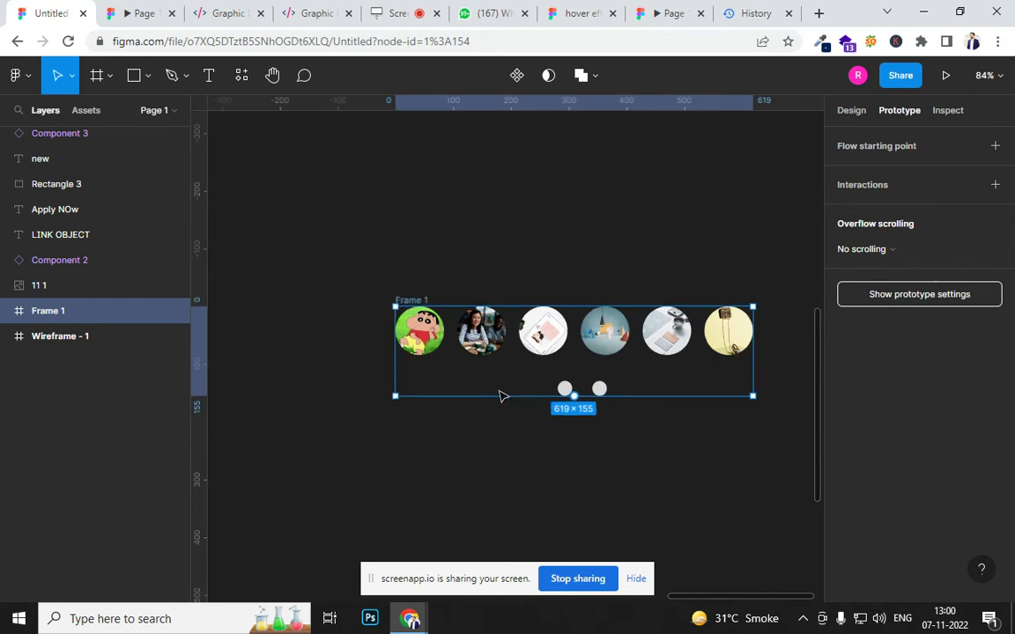
pyautogui.scroll(5, 571, 388)
pyautogui.click(570, 388)
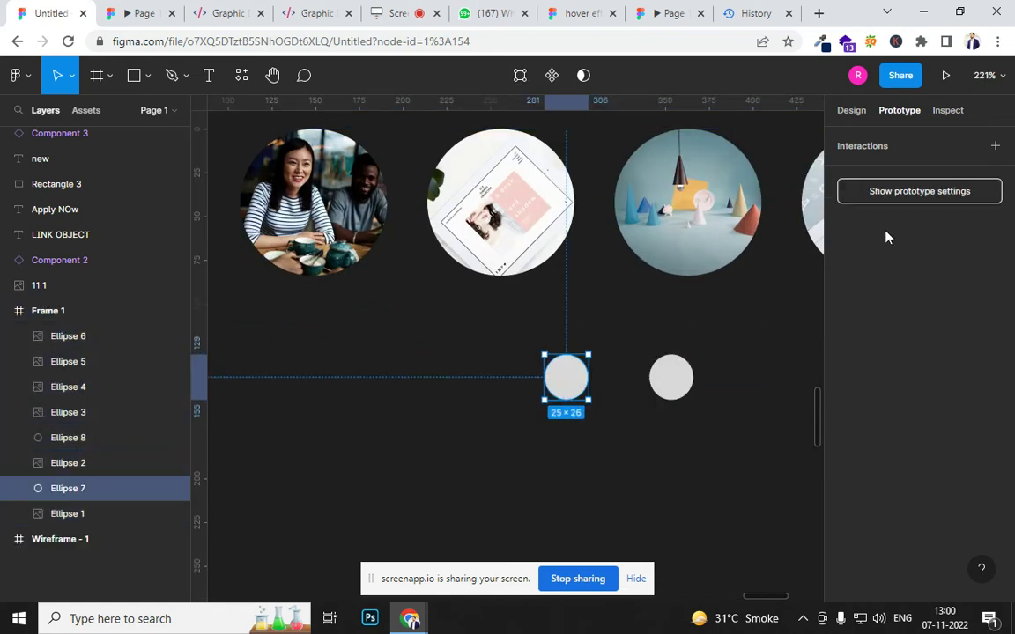
pyautogui.click(850, 111)
pyautogui.scroll(-1, 864, 415)
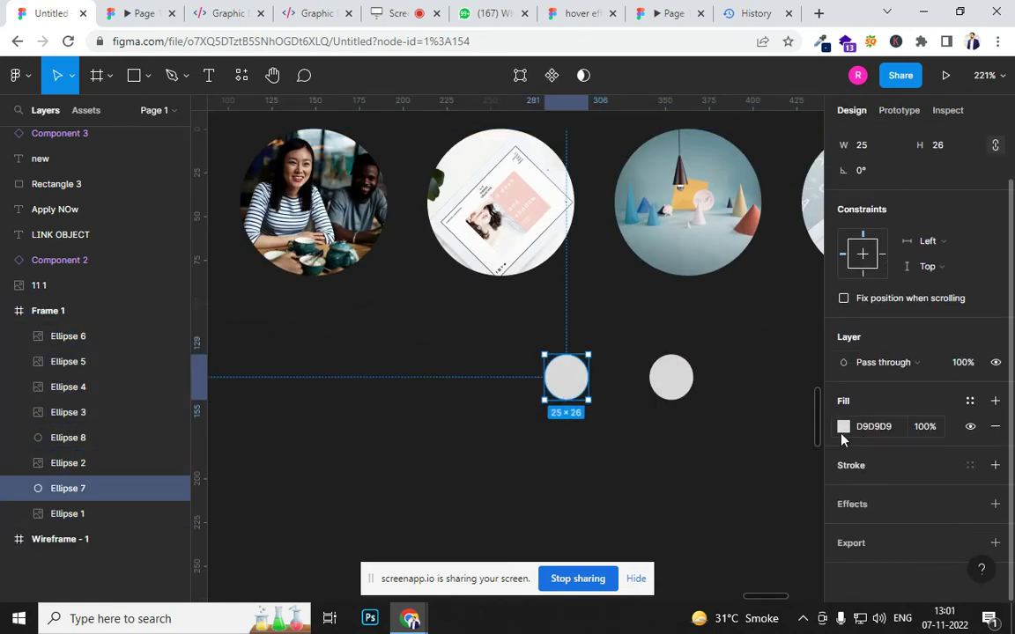
pyautogui.click(842, 426)
pyautogui.moveTo(698, 381); pyautogui.dragTo(678, 396)
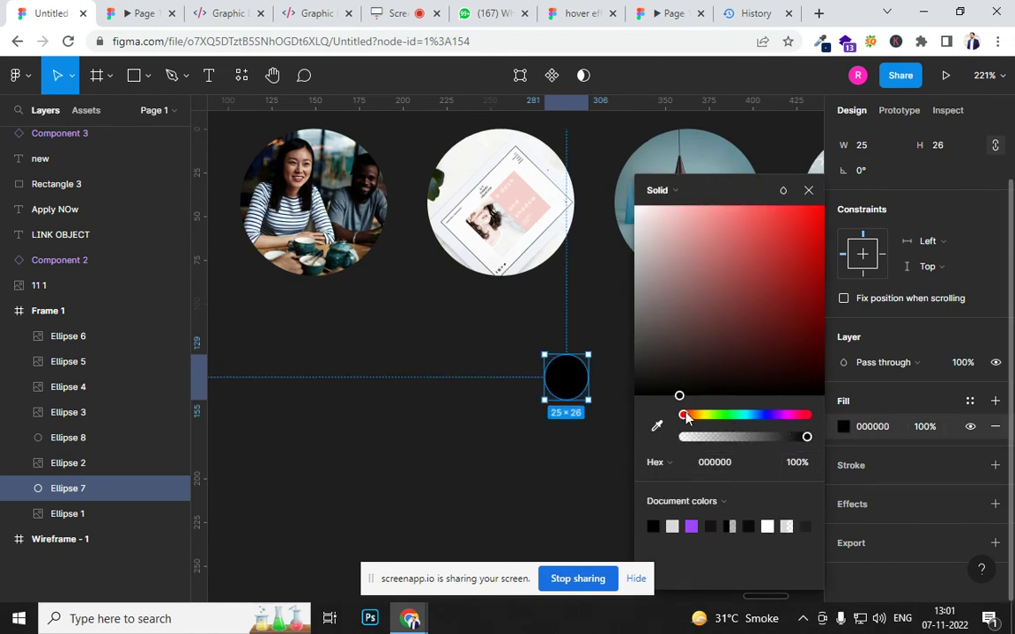
pyautogui.moveTo(684, 415); pyautogui.dragTo(694, 418)
pyautogui.moveTo(790, 290); pyautogui.dragTo(820, 208)
pyautogui.click(507, 312)
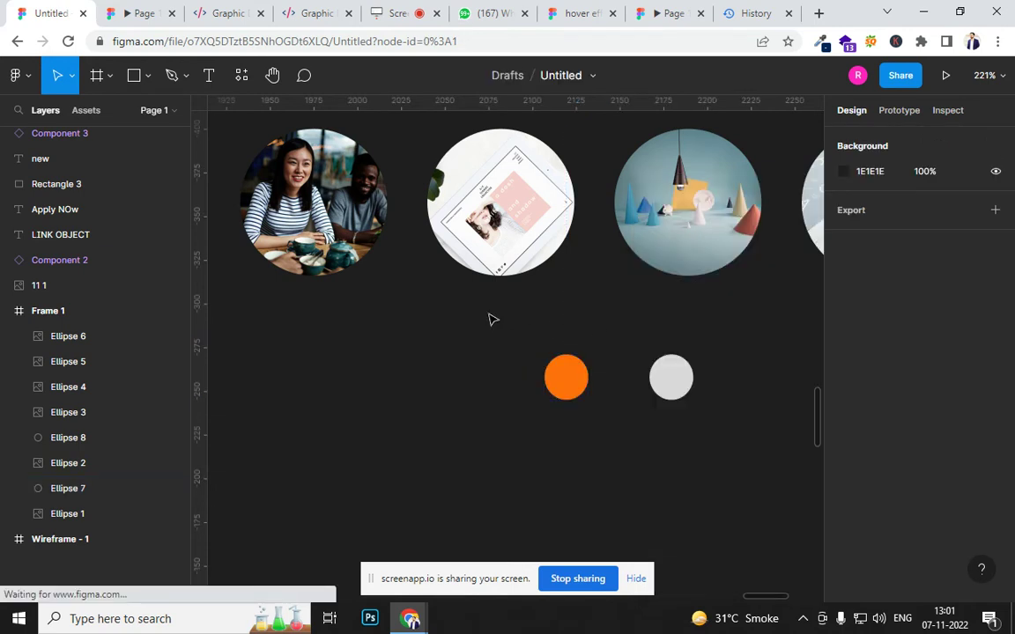
# Move the orange dot closer to the grey dot, to about X 288 within Frame 1.
pyautogui.scroll(-4, 491, 341)
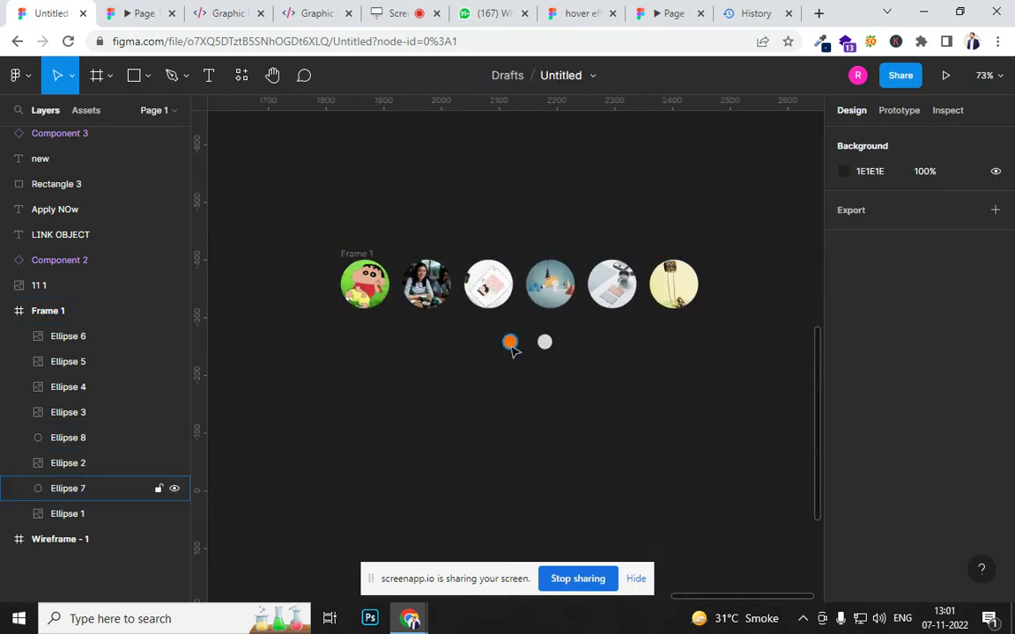
pyautogui.doubleClick(545, 344)
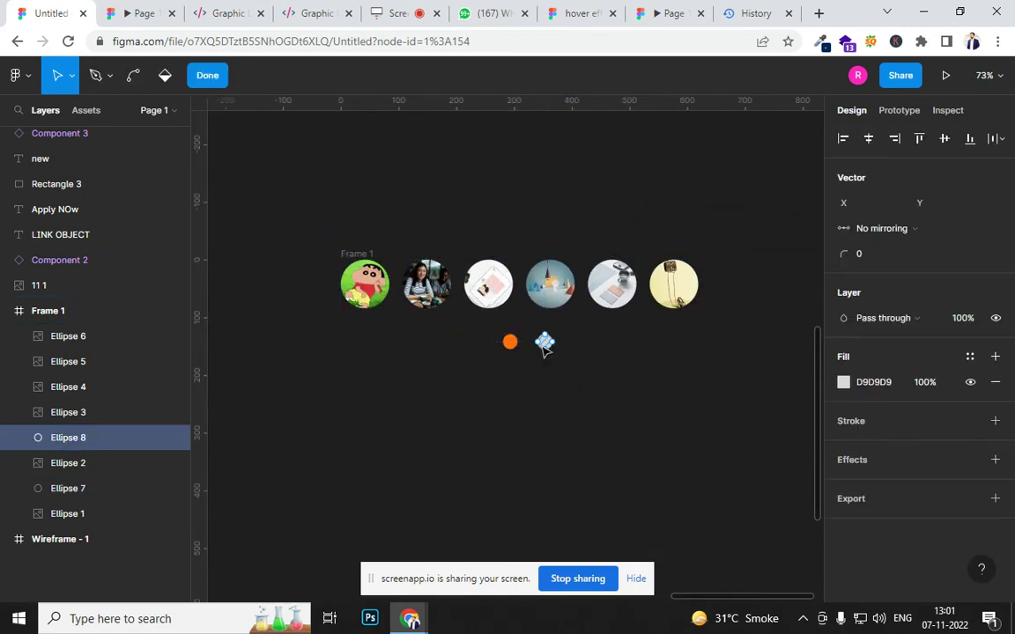
pyautogui.scroll(5, 545, 347)
pyautogui.moveTo(450, 262); pyautogui.dragTo(447, 344)
pyautogui.moveTo(300, 265); pyautogui.dragTo(435, 401)
pyautogui.moveTo(385, 298); pyautogui.dragTo(428, 386)
pyautogui.click(382, 343)
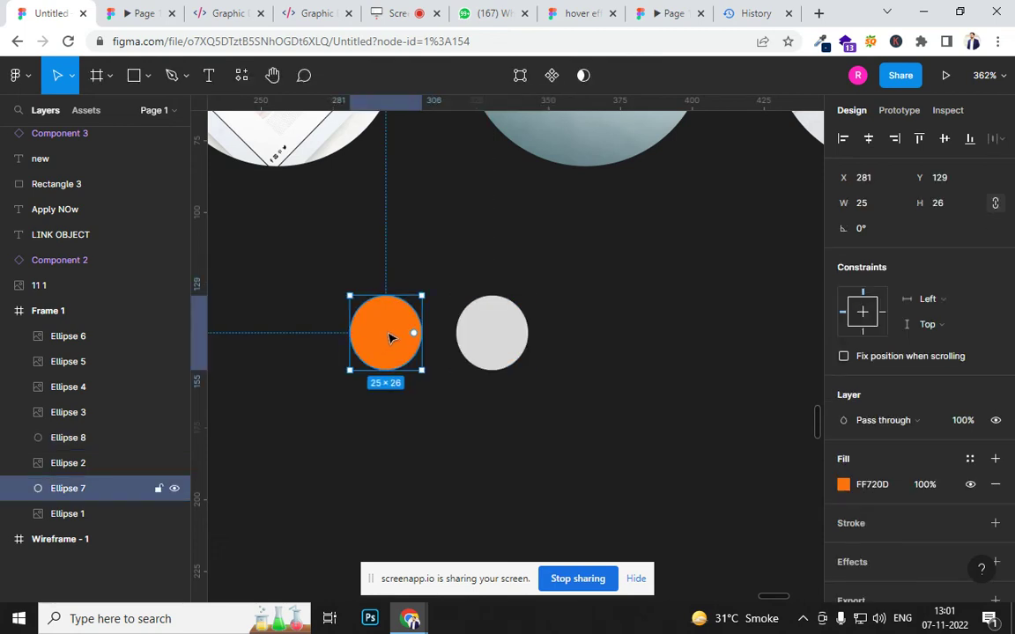
pyautogui.doubleClick(394, 336)
pyautogui.moveTo(389, 337); pyautogui.dragTo(401, 339)
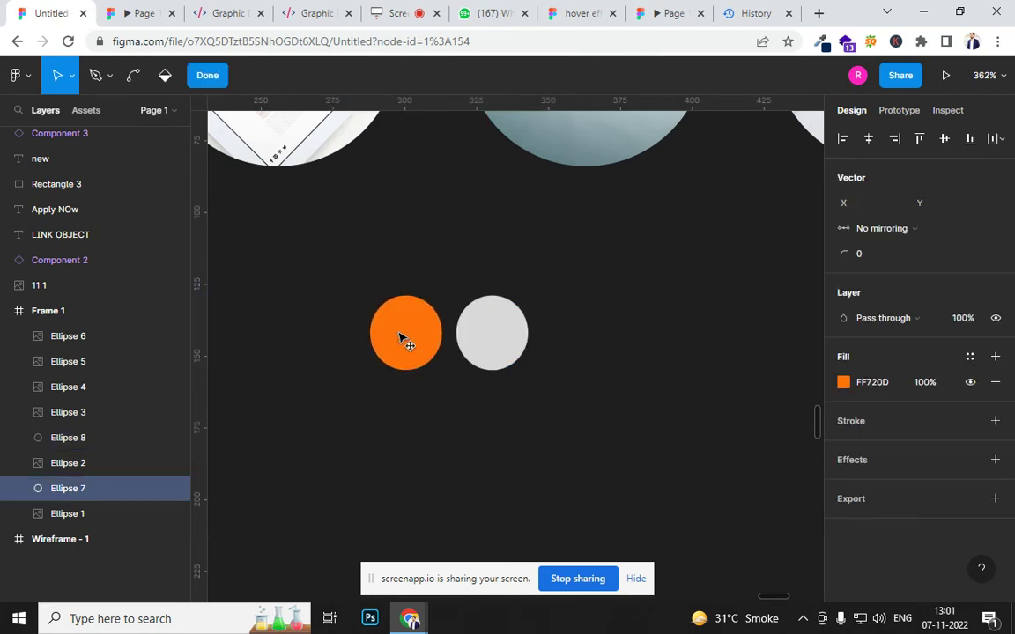
pyautogui.scroll(-10, 441, 348)
pyautogui.press('Escape')
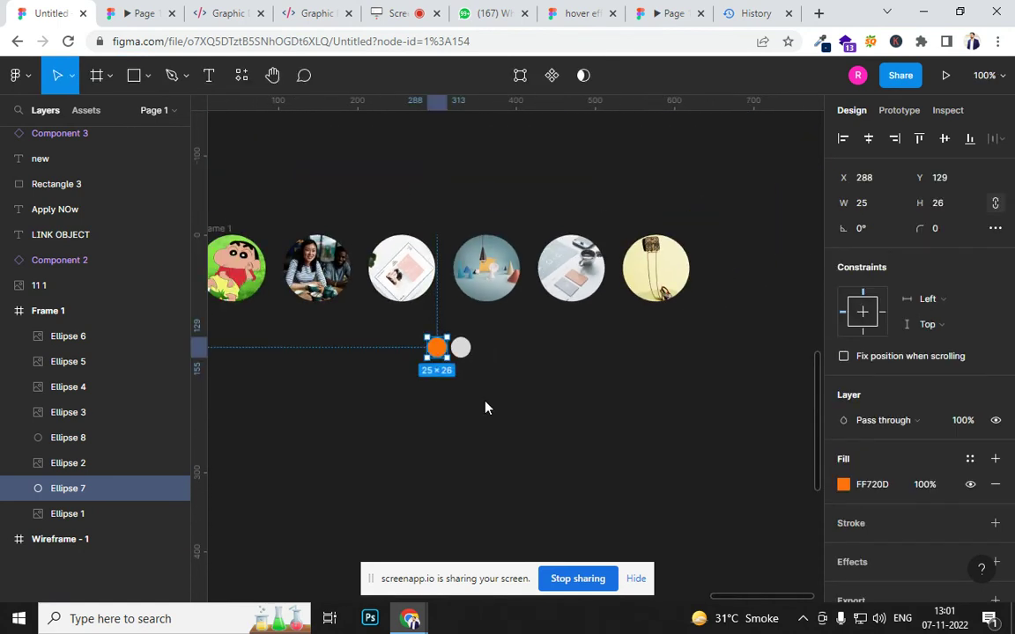
# Duplicate Frame 1 and place the copy directly below the original at X 1826, Y -152.
pyautogui.click(434, 407)
pyautogui.scroll(-5, 434, 407)
pyautogui.moveTo(408, 407); pyautogui.dragTo(530, 360)
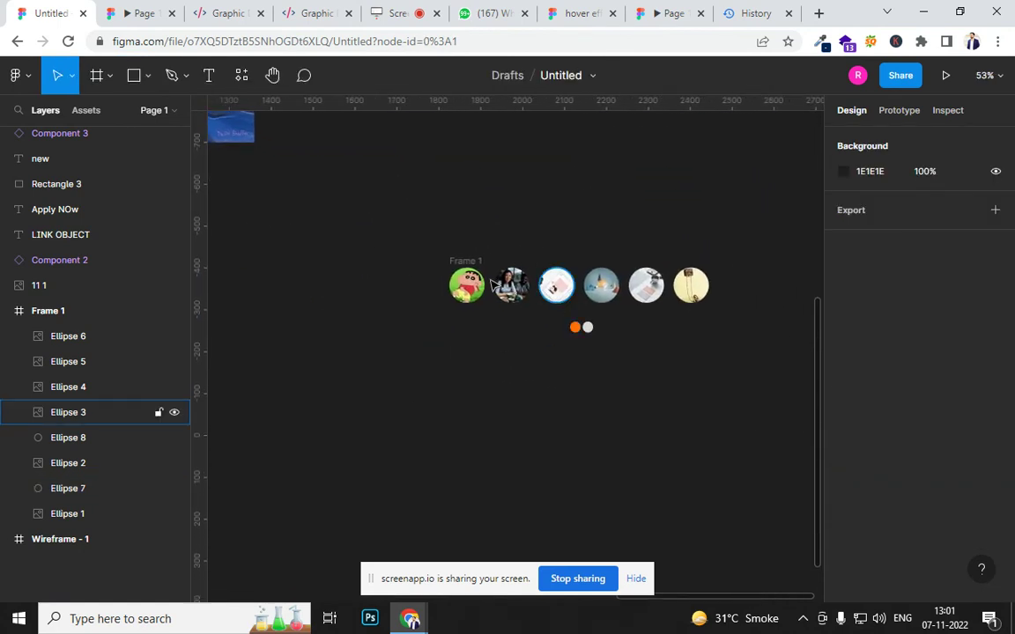
pyautogui.click(469, 263)
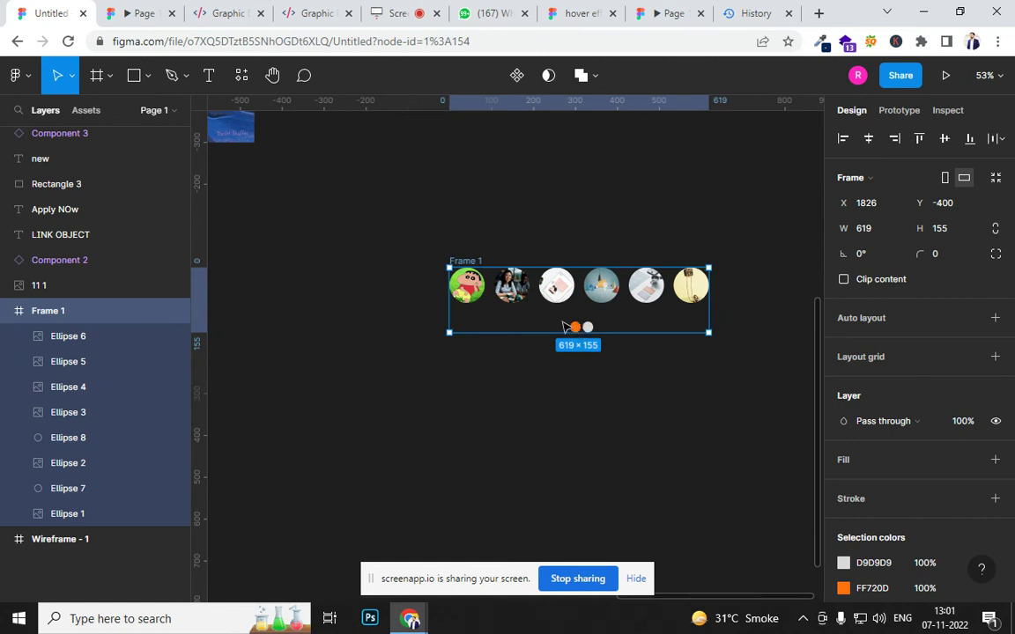
pyautogui.moveTo(421, 227); pyautogui.dragTo(694, 343)
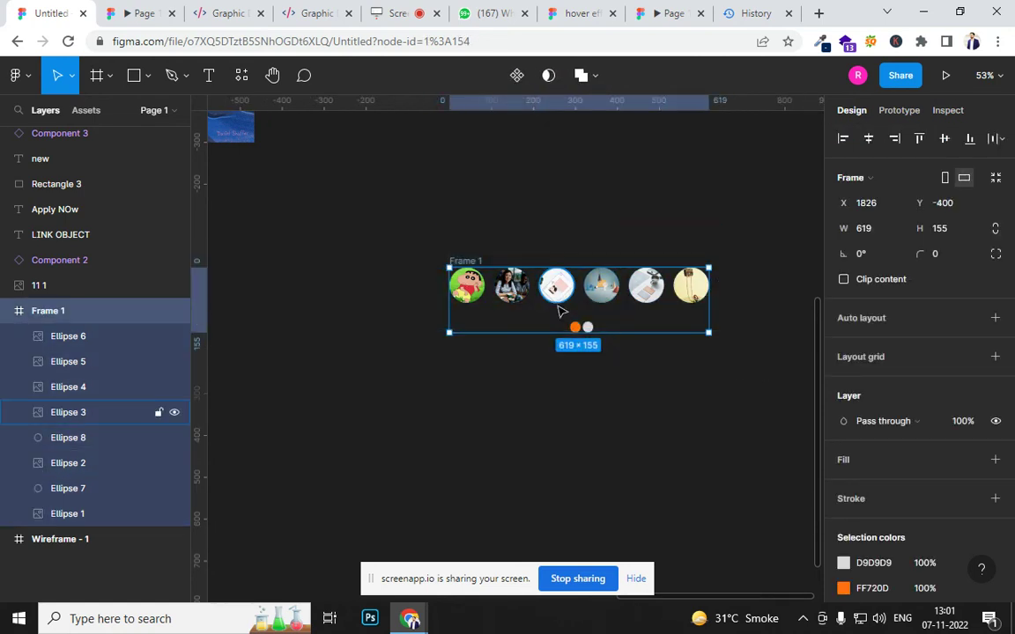
pyautogui.hotkey('ctrl', 'd')
pyautogui.moveTo(568, 336); pyautogui.dragTo(330, 397)
pyautogui.scroll(5, 353, 426)
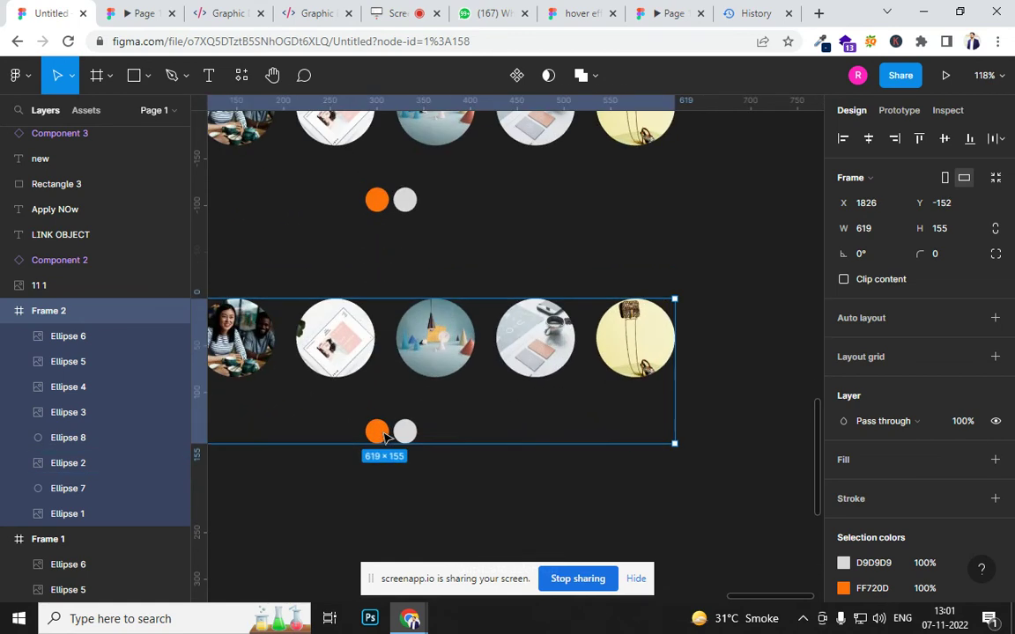
pyautogui.scroll(-5, 406, 452)
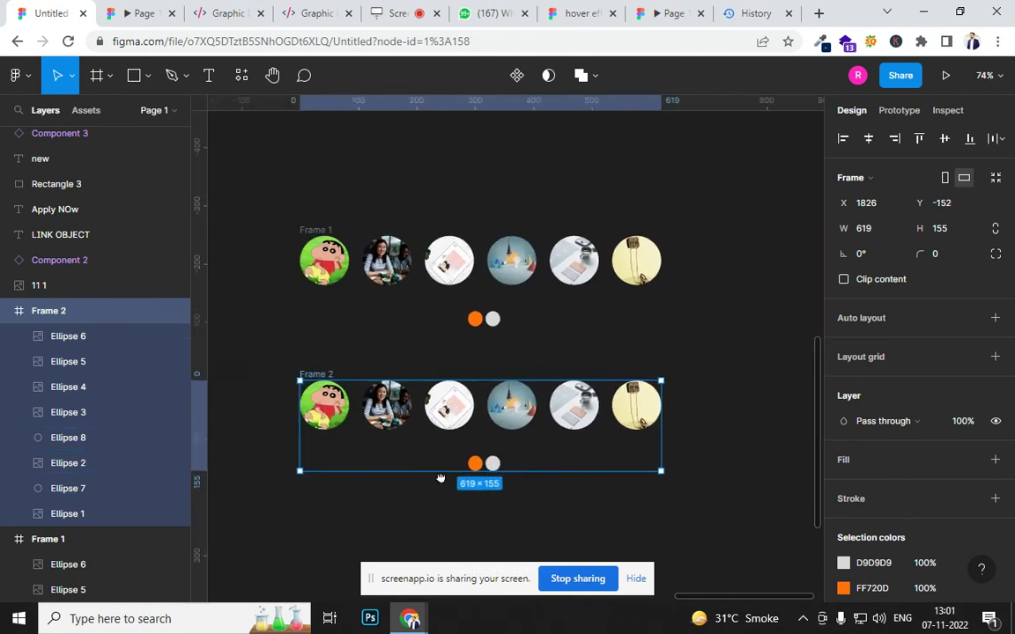
# Reorder Frame 2's circles after the cartoon as white card design, coffee-and-stationery, two people, blue shapes and yellow bag.
pyautogui.doubleClick(483, 374)
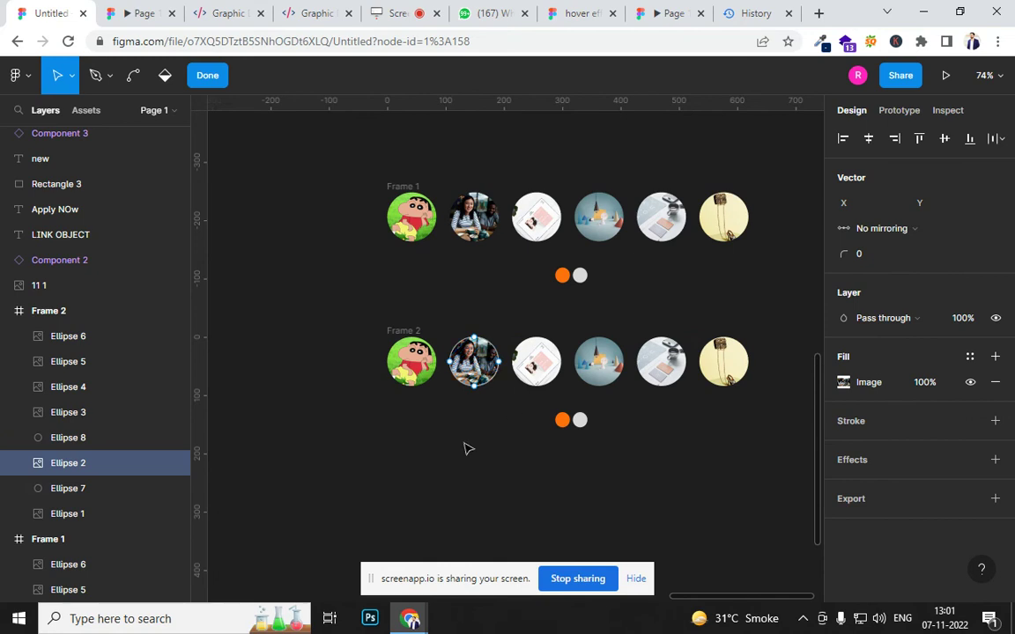
pyautogui.press('Escape')
pyautogui.keyDown('shift'); pyautogui.click(422, 363); pyautogui.keyUp('shift')
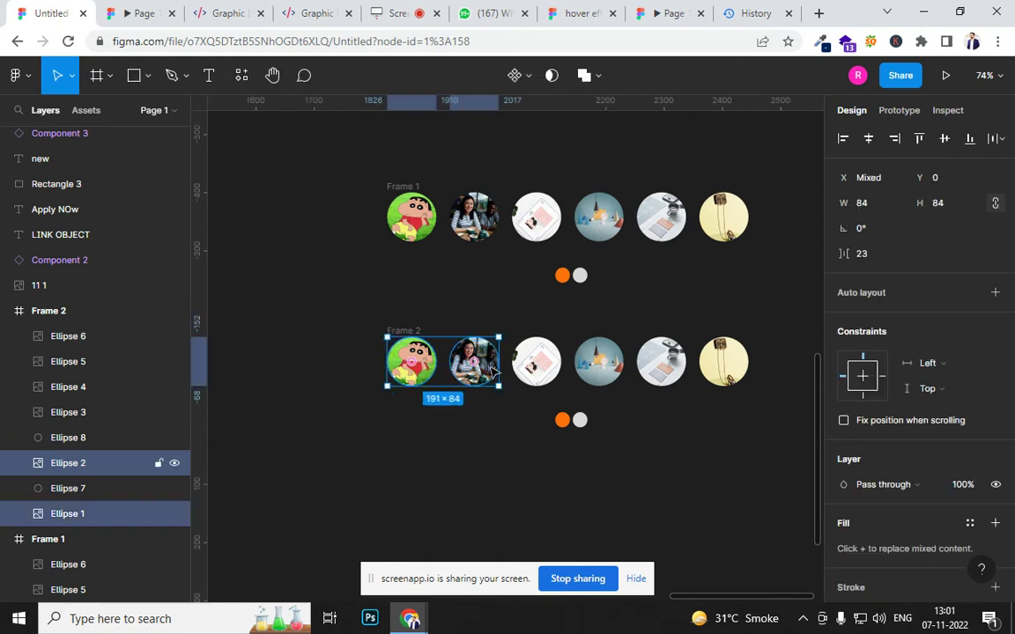
pyautogui.keyDown('shift'); pyautogui.click(536, 363); pyautogui.keyUp('shift')
pyautogui.keyDown('shift'); pyautogui.click(599, 363); pyautogui.keyUp('shift')
pyautogui.keyDown('shift'); pyautogui.click(660, 363); pyautogui.keyUp('shift')
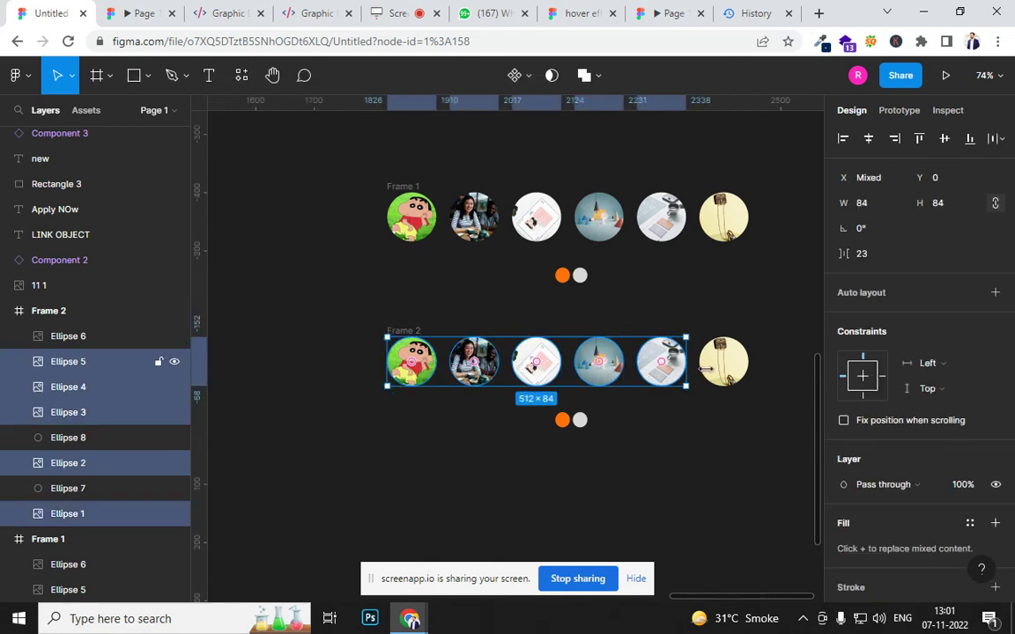
pyautogui.keyDown('shift'); pyautogui.click(722, 376); pyautogui.keyUp('shift')
pyautogui.moveTo(541, 373); pyautogui.dragTo(485, 357)
pyautogui.moveTo(641, 375); pyautogui.dragTo(536, 362)
# Swap the cartoon circle in Frame 2 with the neighbouring white card design so the card design comes first.
pyautogui.click(411, 361)
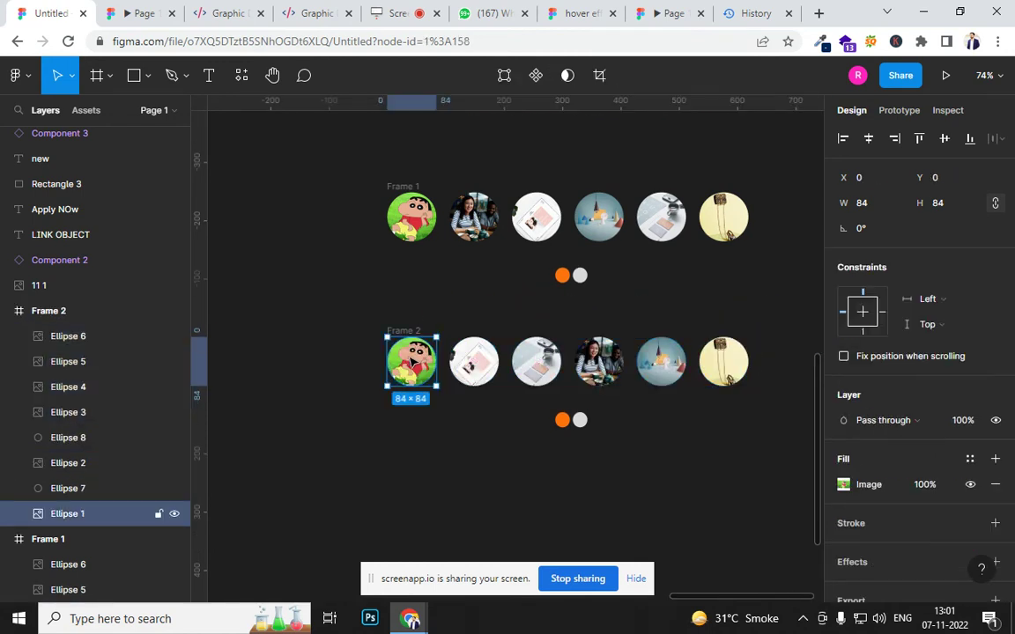
pyautogui.keyDown('shift'); pyautogui.click(474, 361); pyautogui.keyUp('shift')
pyautogui.moveTo(474, 361)
pyautogui.mouseDown()
pyautogui.moveTo(539, 361)
pyautogui.moveTo(476, 361)
pyautogui.mouseUp()
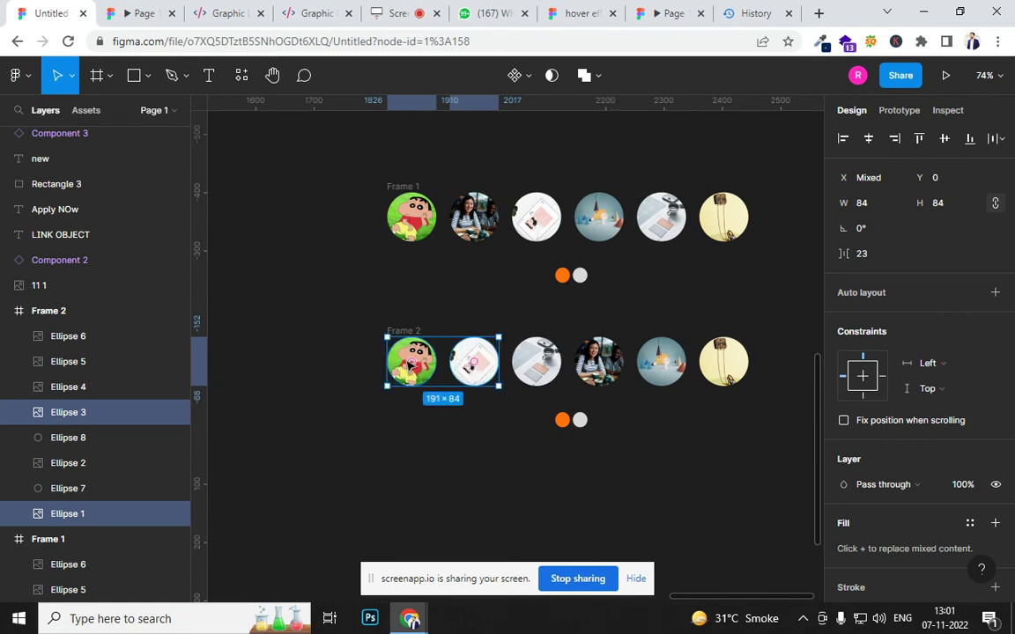
pyautogui.click(410, 371)
pyautogui.keyDown('shift'); pyautogui.click(462, 367); pyautogui.keyUp('shift')
pyautogui.moveTo(414, 368); pyautogui.dragTo(476, 362)
pyautogui.click(611, 461)
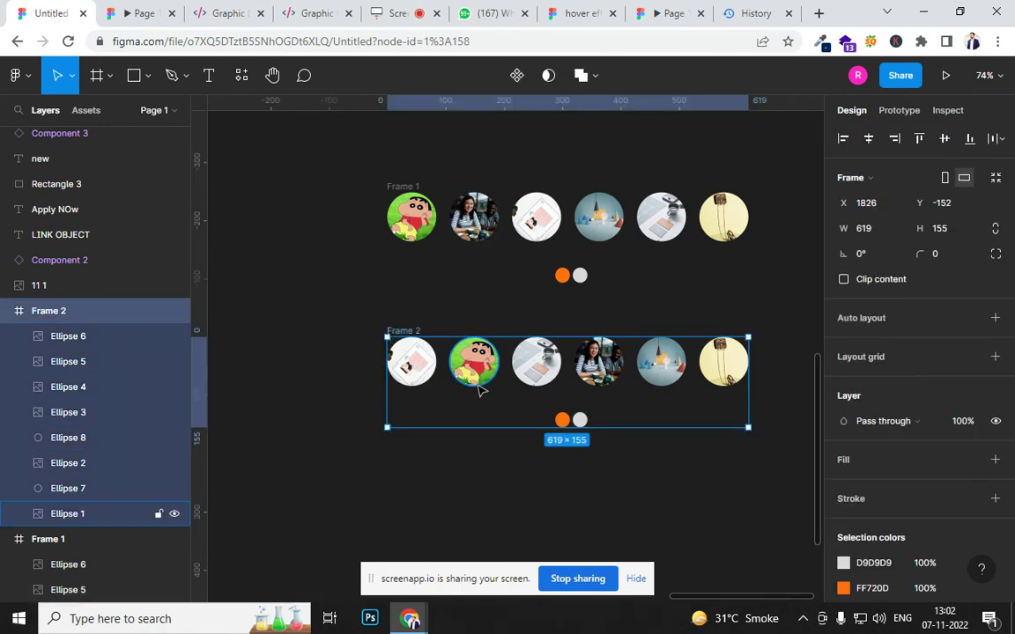
# Swap the two navigation dots in Frame 2 so the grey one comes before the orange one.
pyautogui.click(561, 421)
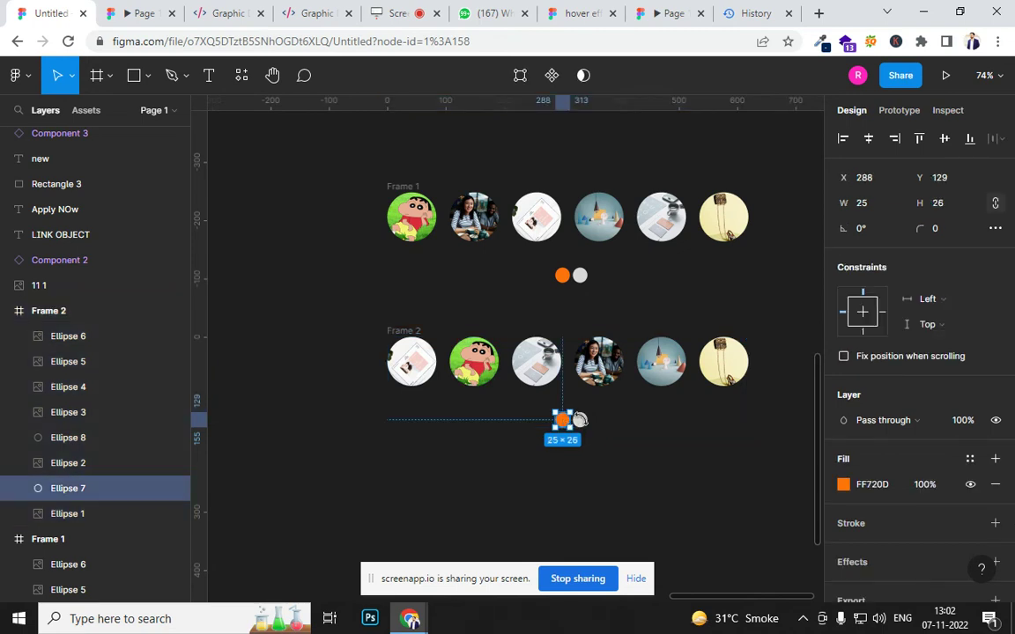
pyautogui.keyDown('shift'); pyautogui.click(579, 422); pyautogui.keyUp('shift')
pyautogui.scroll(3, 589, 428)
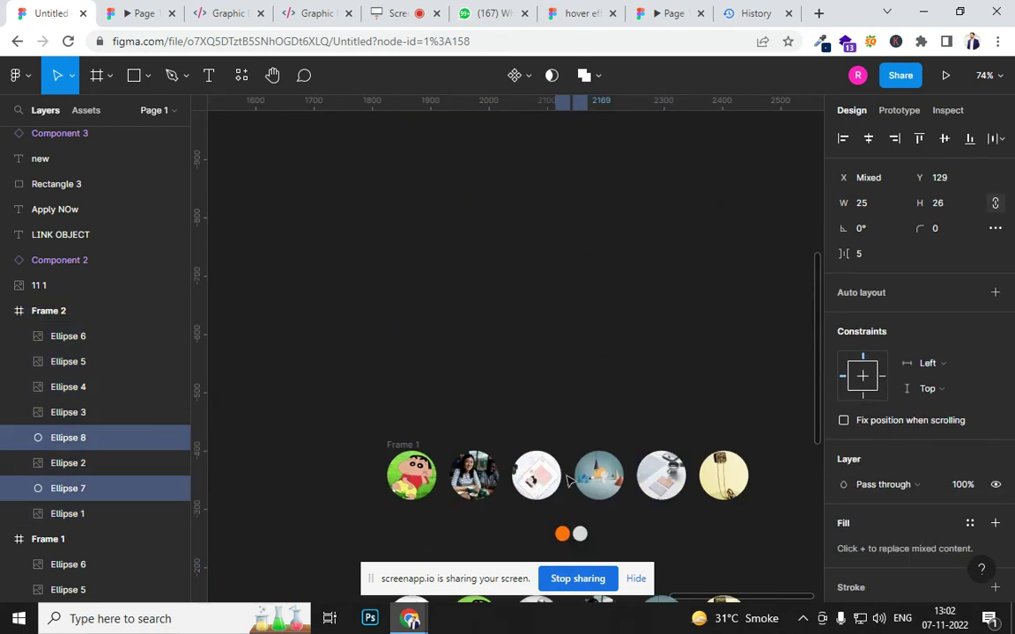
pyautogui.scroll(-5, 571, 483)
pyautogui.scroll(5, 572, 335)
pyautogui.moveTo(575, 334); pyautogui.dragTo(498, 341)
pyautogui.scroll(-10, 539, 365)
pyautogui.click(557, 413)
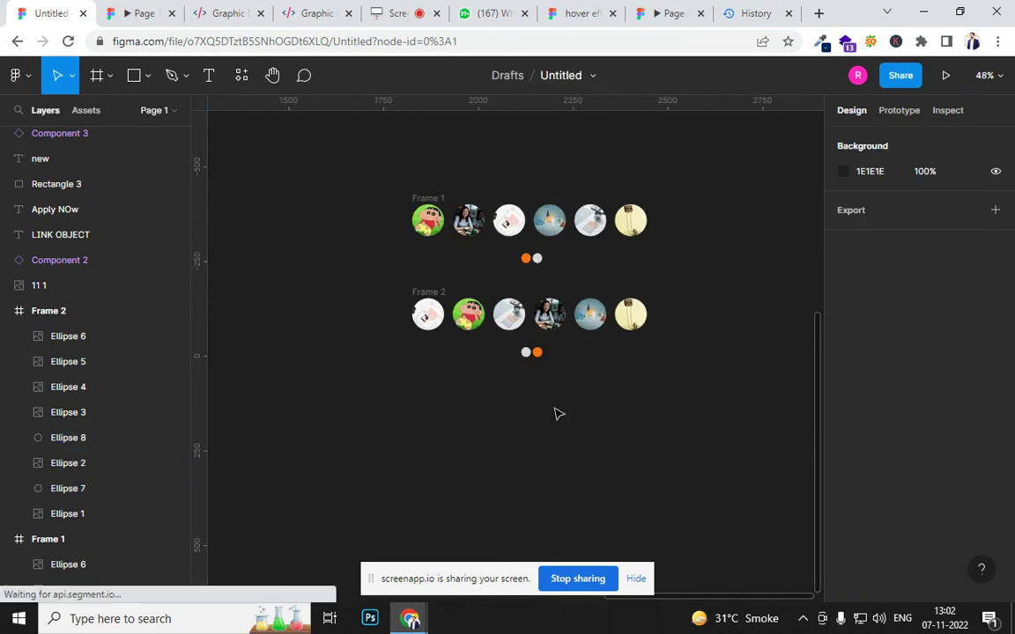
# Convert Frame 2 and Frame 1 each into a separate component.
pyautogui.click(431, 292)
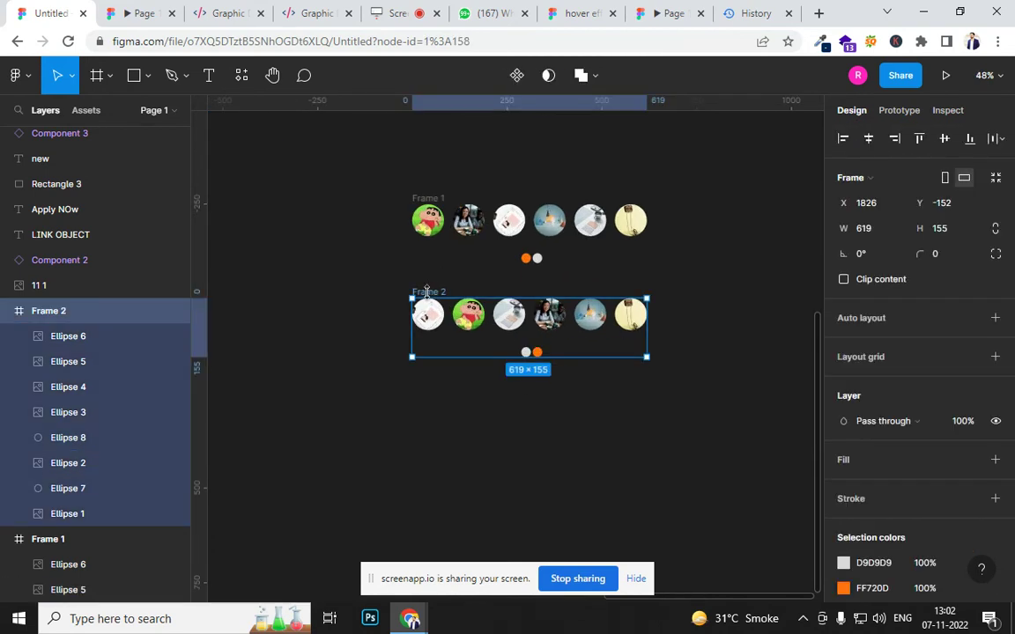
pyautogui.hotkey('ctrl', 'alt', 'k')
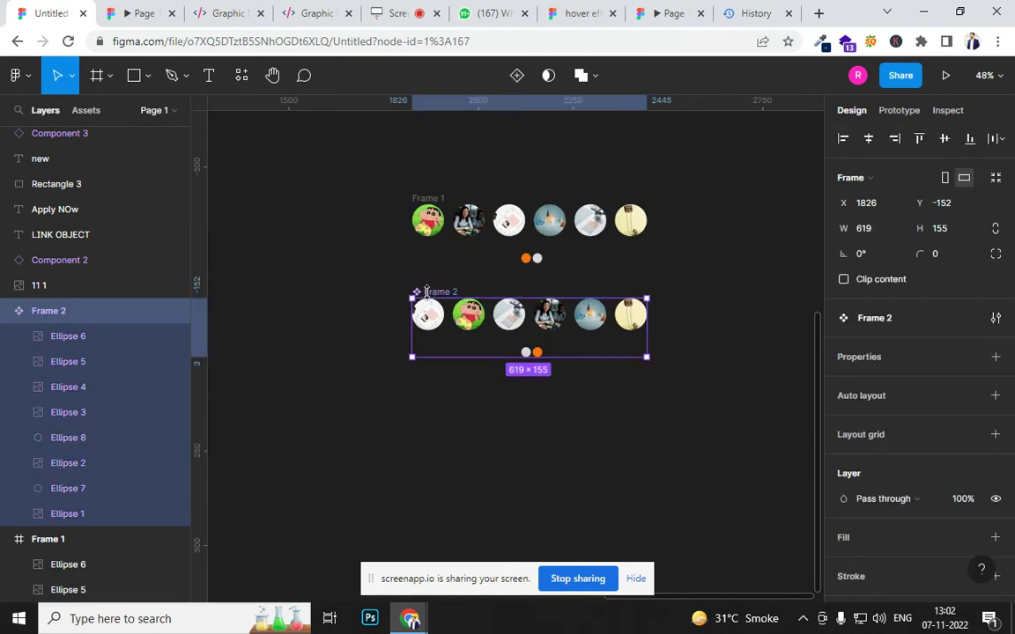
pyautogui.click(434, 200)
pyautogui.hotkey('ctrl', 'alt', 'k')
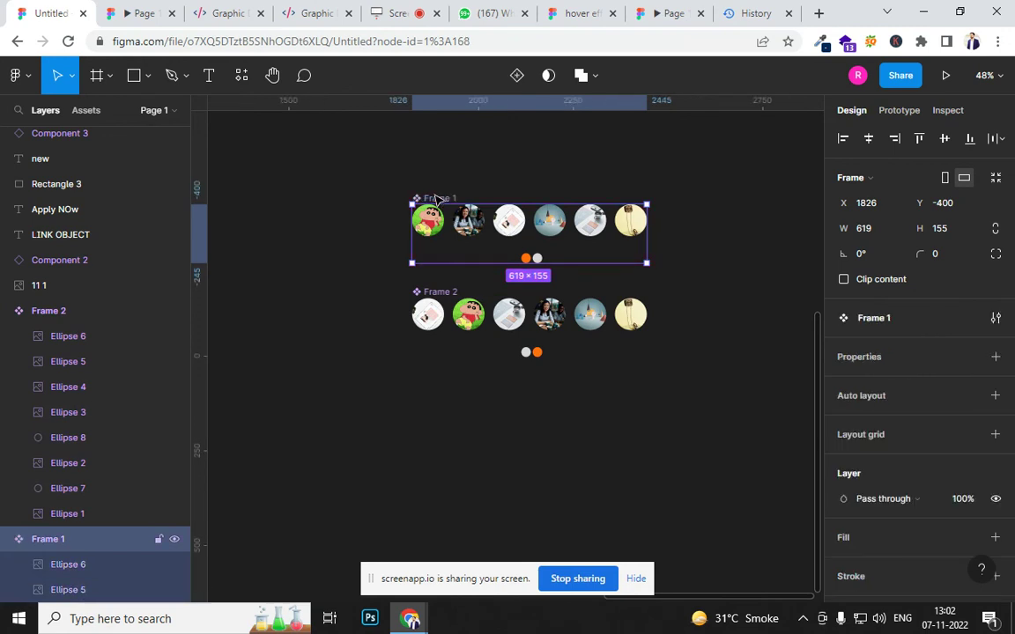
pyautogui.keyDown('shift'); pyautogui.click(527, 353); pyautogui.keyUp('shift')
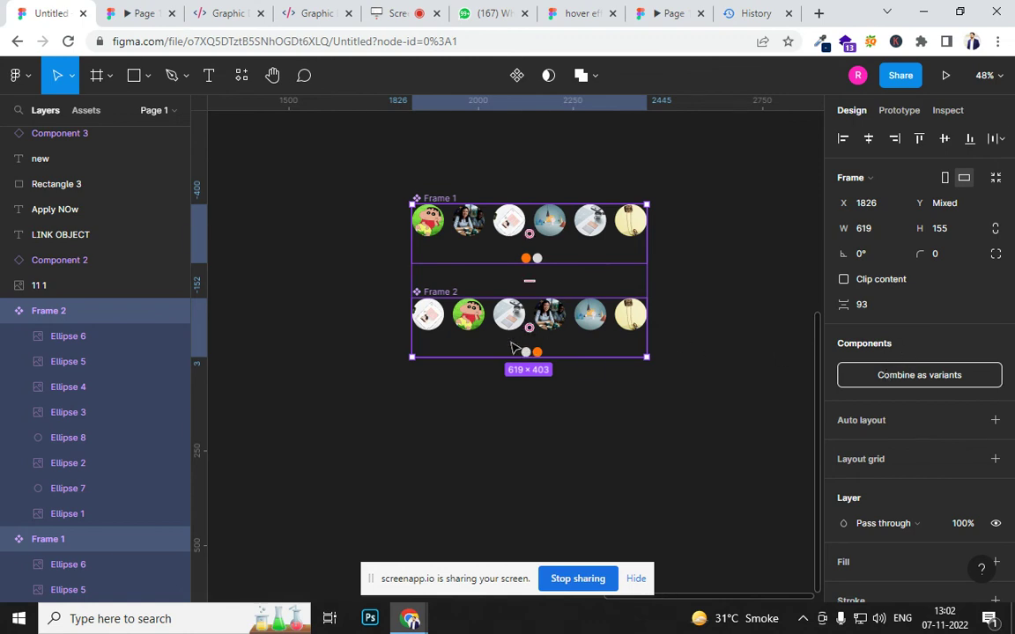
pyautogui.click(515, 417)
# Link the grey dot in Frame 1 to Frame 2 with an On click, Navigate to prototype interaction.
pyautogui.click(533, 352)
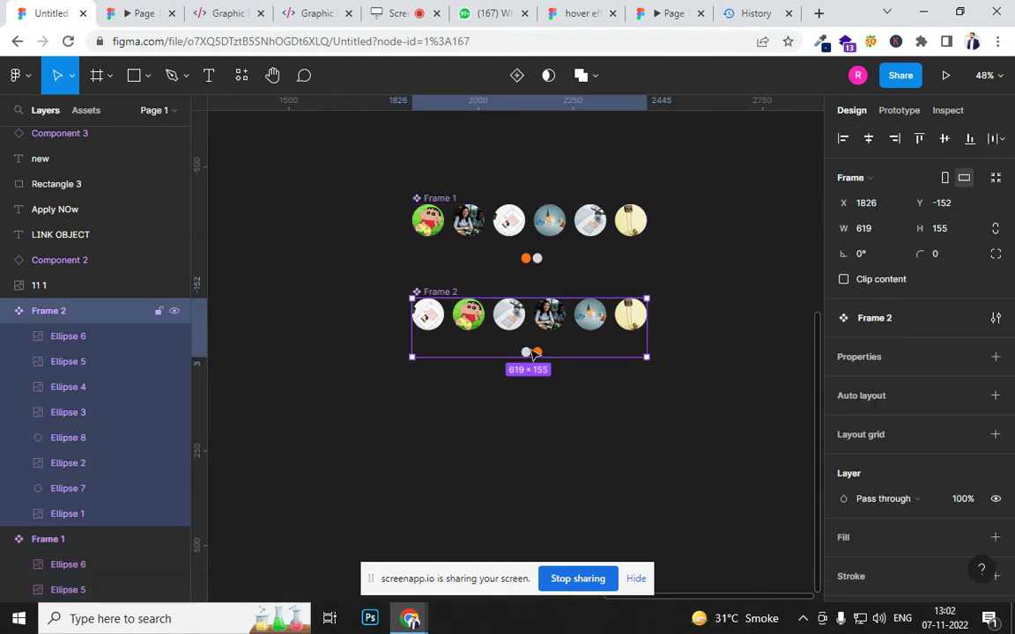
pyautogui.click(897, 117)
pyautogui.scroll(3, 565, 413)
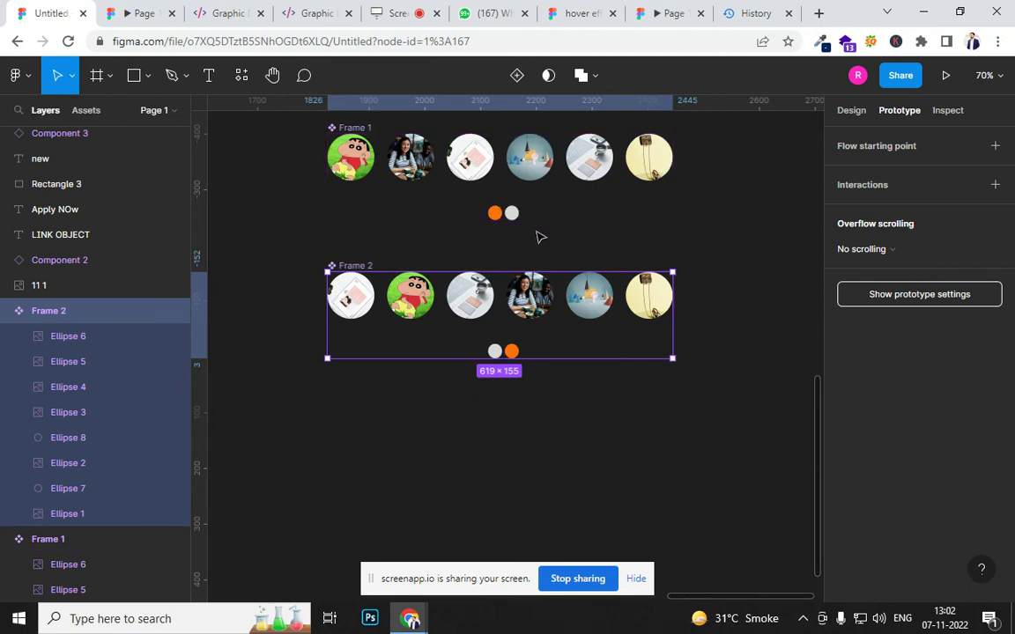
pyautogui.click(512, 214)
pyautogui.click(512, 214)
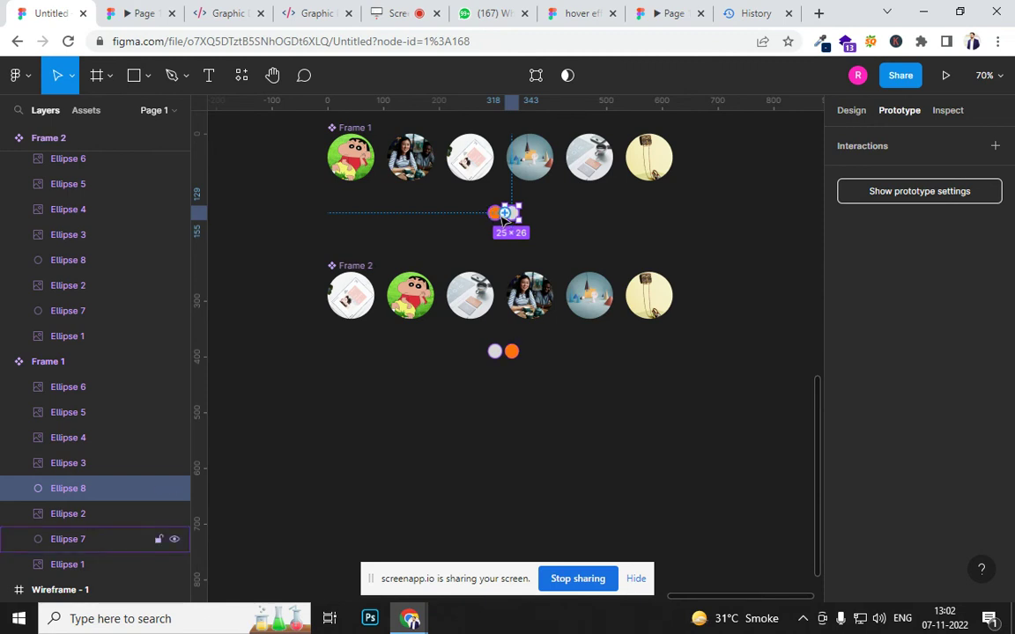
pyautogui.scroll(3, 517, 221)
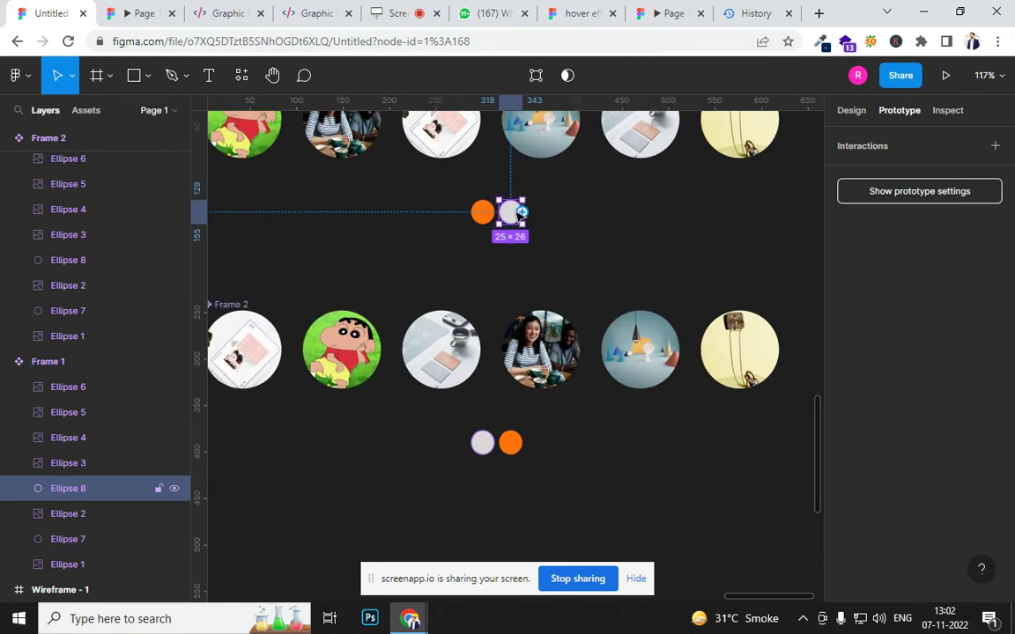
pyautogui.moveTo(522, 212); pyautogui.dragTo(491, 385)
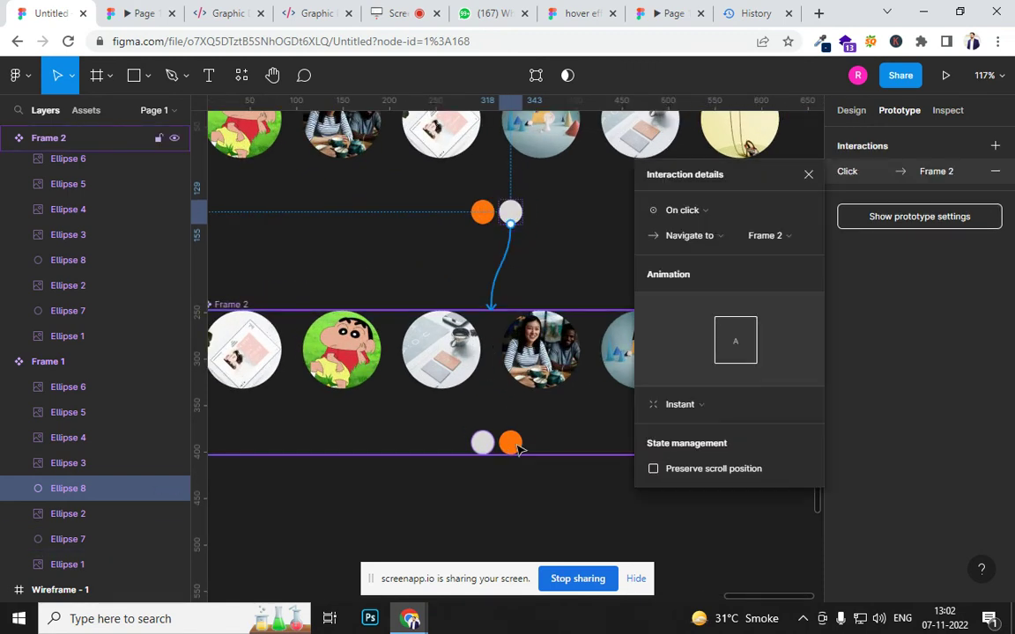
# Link the orange dot in Frame 2 back to Frame 1 with a prototype connection.
pyautogui.click(495, 443)
pyautogui.click(510, 442)
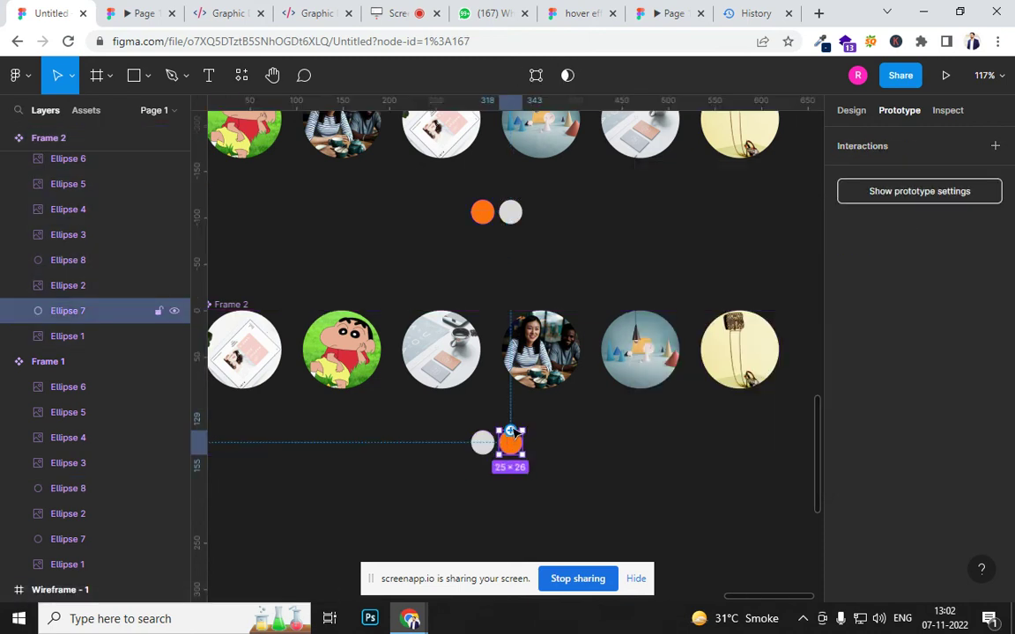
pyautogui.moveTo(522, 442); pyautogui.dragTo(482, 259)
# Combine the Frame 1 and Frame 2 components as variants of one component set.
pyautogui.scroll(-5, 508, 277)
pyautogui.click(418, 202)
pyautogui.keyDown('shift'); pyautogui.click(430, 277); pyautogui.keyUp('shift')
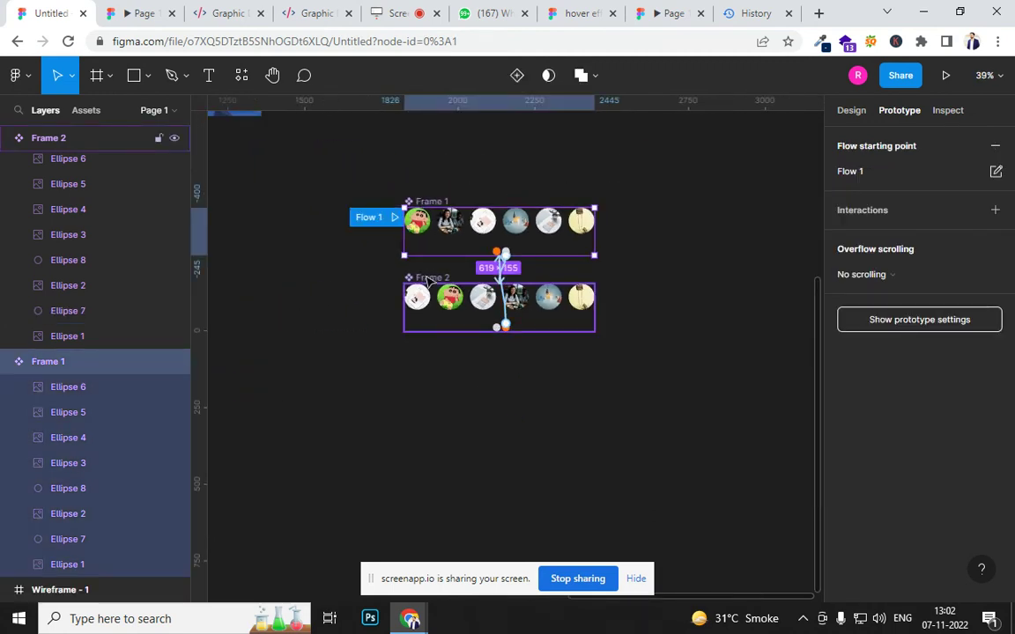
pyautogui.click(850, 116)
pyautogui.click(899, 377)
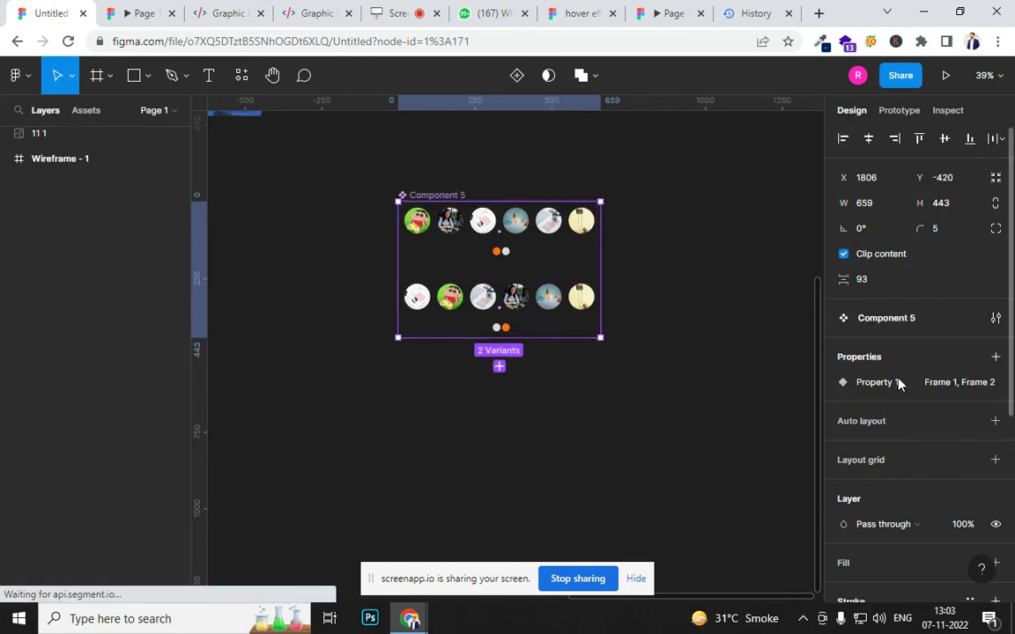
# Place an instance of the avatar row component, Component 5, in Wireframe - 1 at about X 341, Y 217.
pyautogui.click(88, 110)
pyautogui.moveTo(362, 436); pyautogui.dragTo(774, 553)
pyautogui.scroll(-3, 511, 448)
pyautogui.scroll(-3, 410, 449)
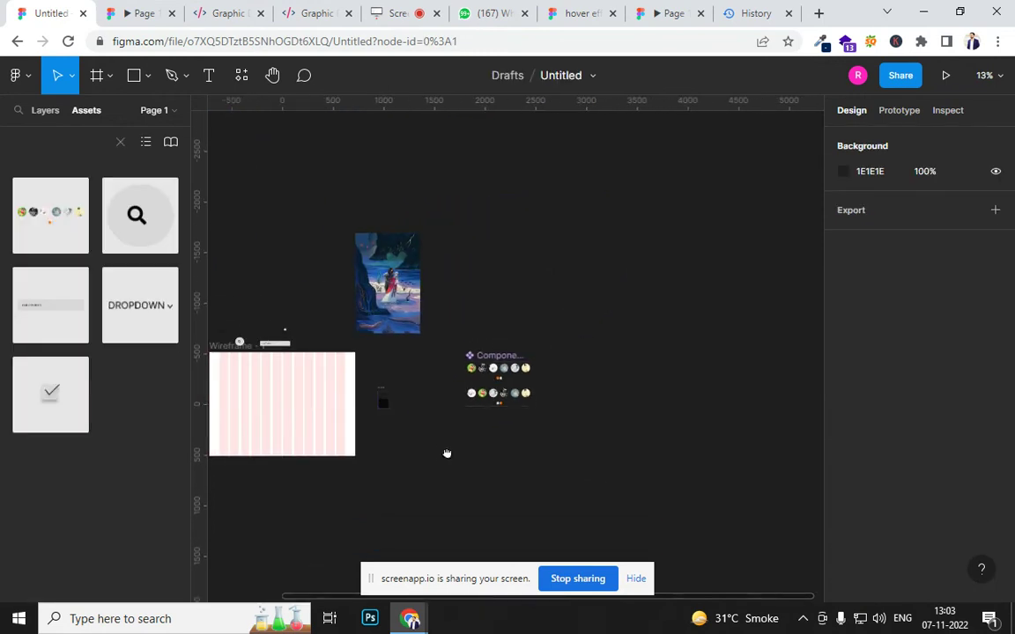
pyautogui.hscroll(-5, 675, 362)
pyautogui.scroll(4, 573, 290)
pyautogui.moveTo(71, 239); pyautogui.dragTo(555, 309)
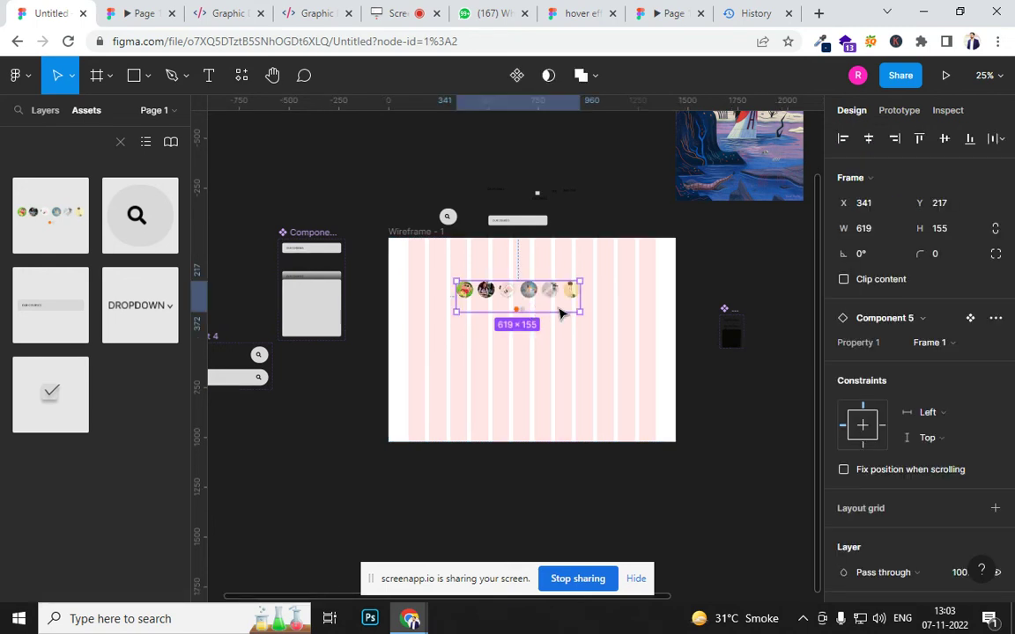
pyautogui.scroll(5, 542, 308)
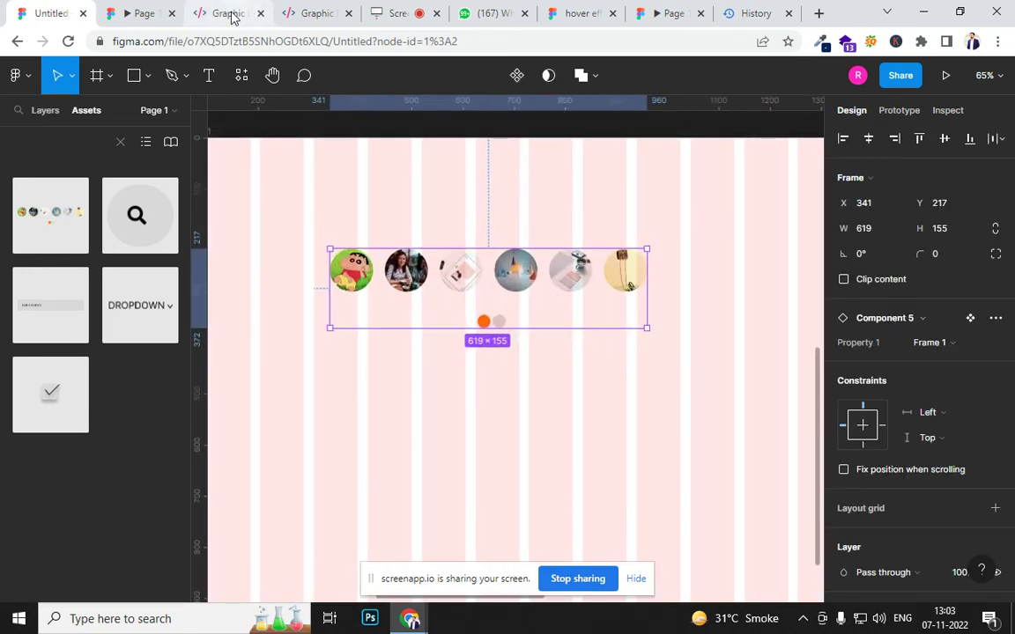
# Check the avatar row in the running prototype preview, and return to the design file.
pyautogui.click(138, 15)
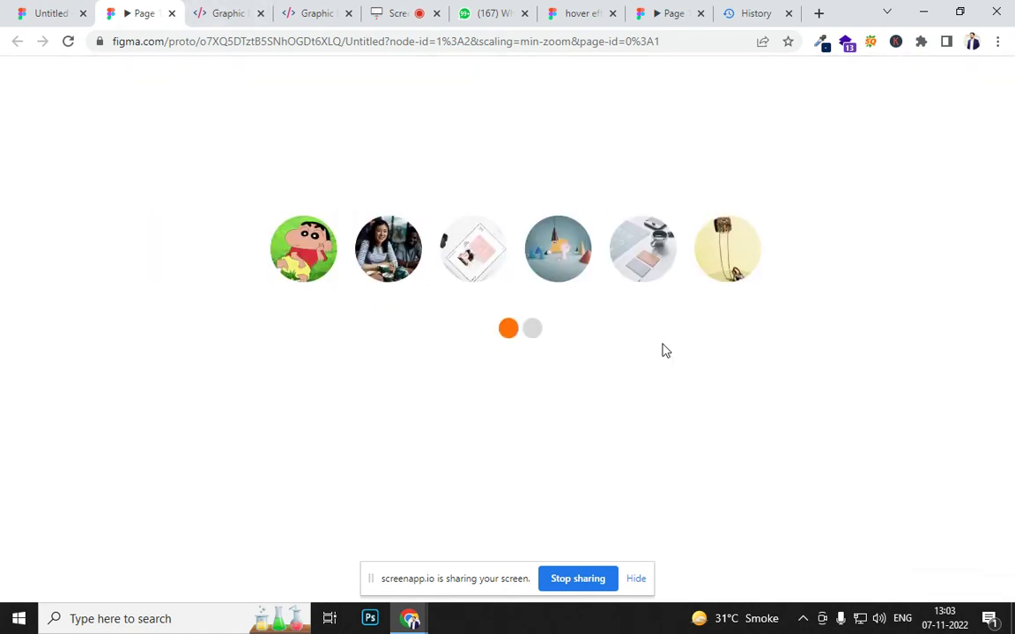
pyautogui.click(48, 15)
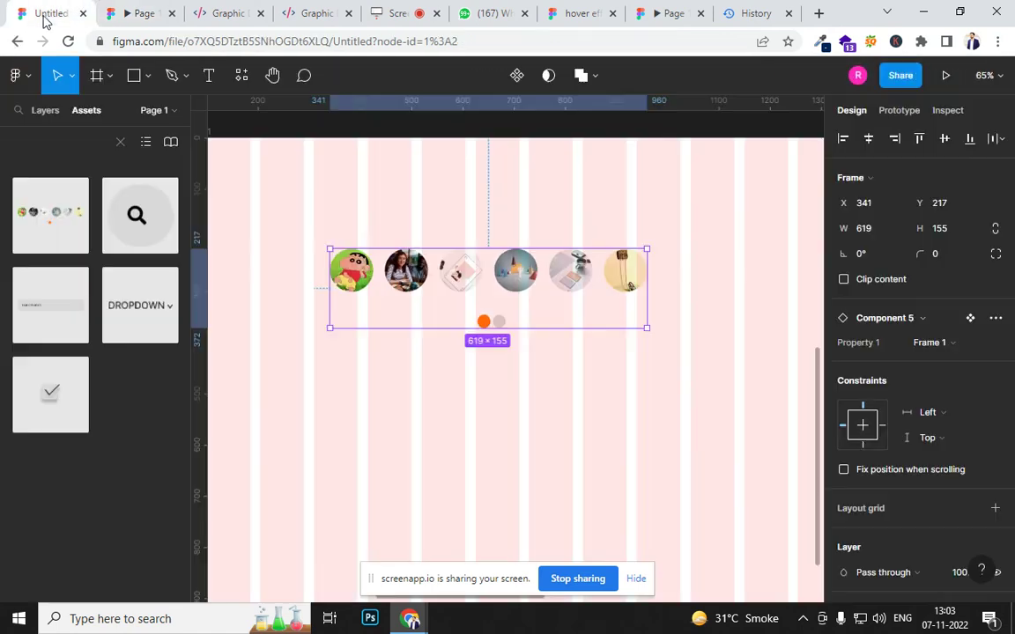
pyautogui.click(499, 323)
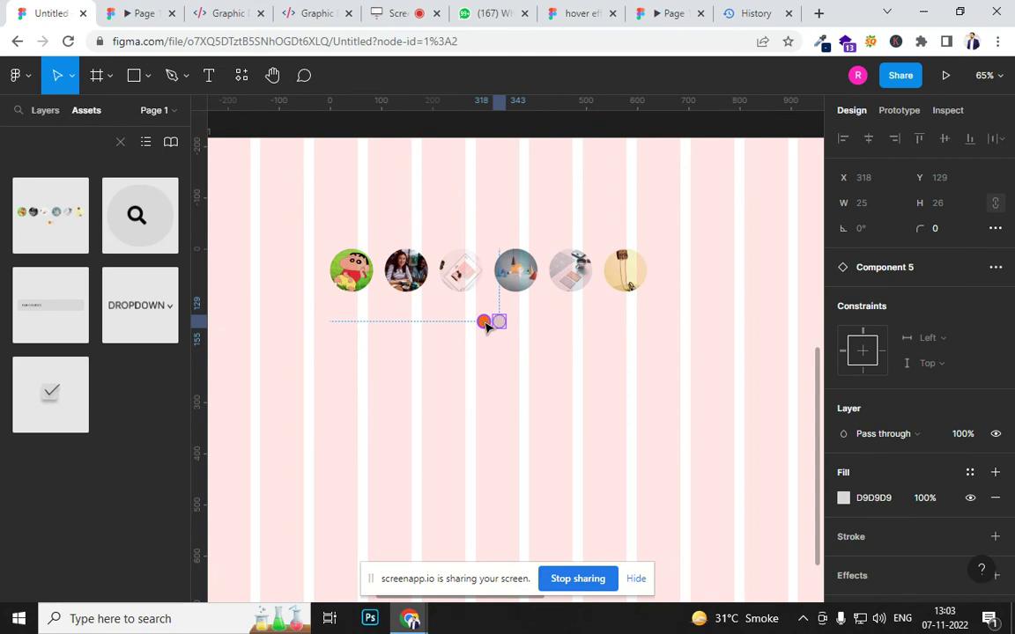
pyautogui.keyDown('shift'); pyautogui.click(484, 323); pyautogui.keyUp('shift')
pyautogui.scroll(-3, 401, 244)
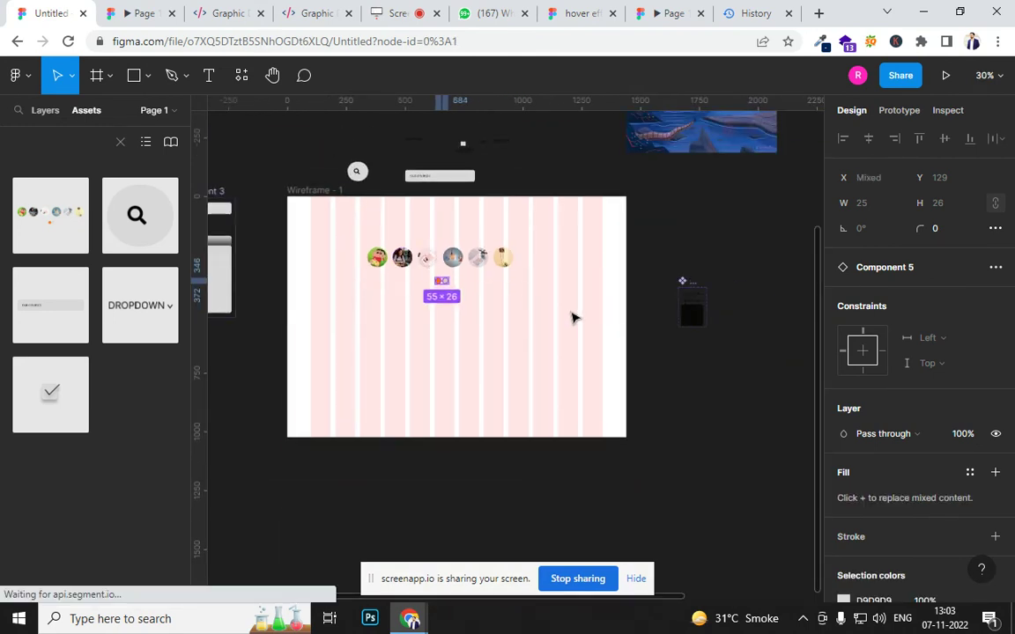
pyautogui.click(573, 318)
pyautogui.hscroll(-5, 573, 360)
pyautogui.click(625, 295)
pyautogui.moveTo(697, 283); pyautogui.dragTo(636, 285)
pyautogui.moveTo(553, 287); pyautogui.dragTo(594, 289)
pyautogui.hotkey('ctrl', 'z')
pyautogui.hotkey('ctrl', 'z')
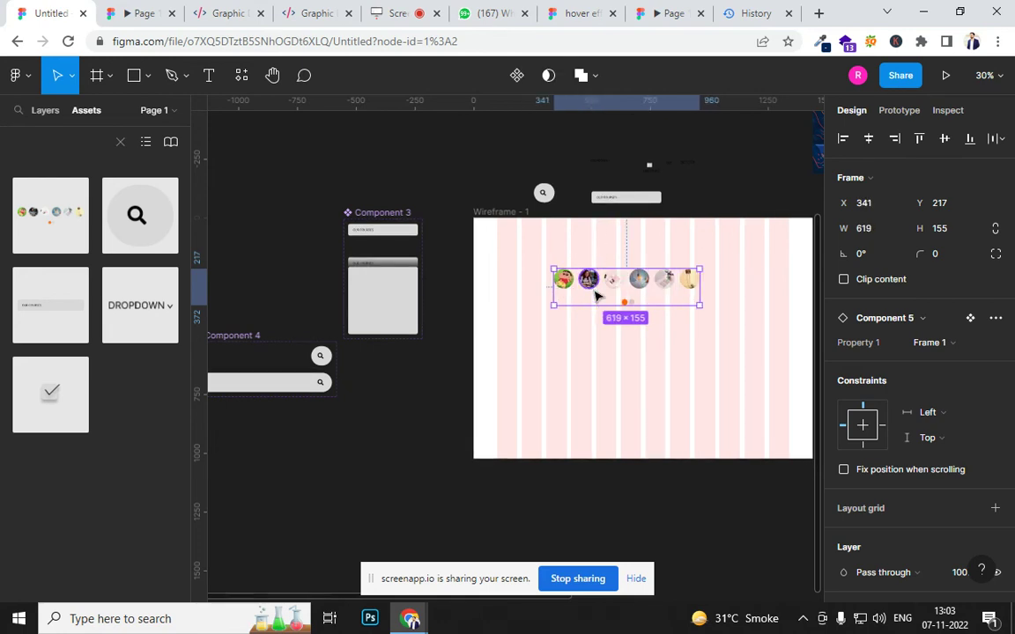
pyautogui.scroll(5, 632, 310)
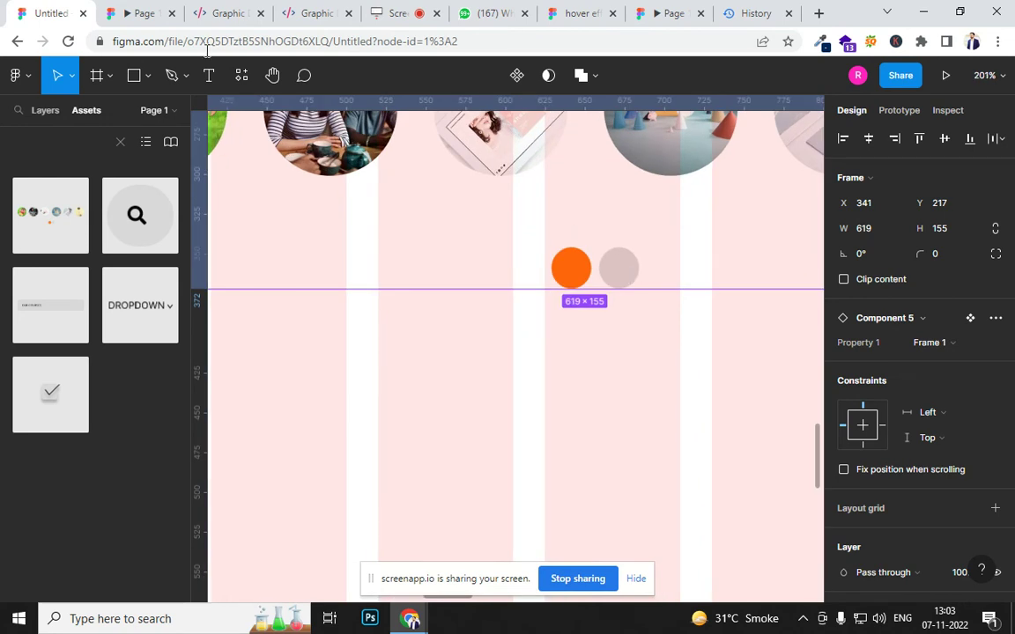
# Check the avatar row in the running prototype preview again and return to its placed instance in the design file.
pyautogui.click(139, 11)
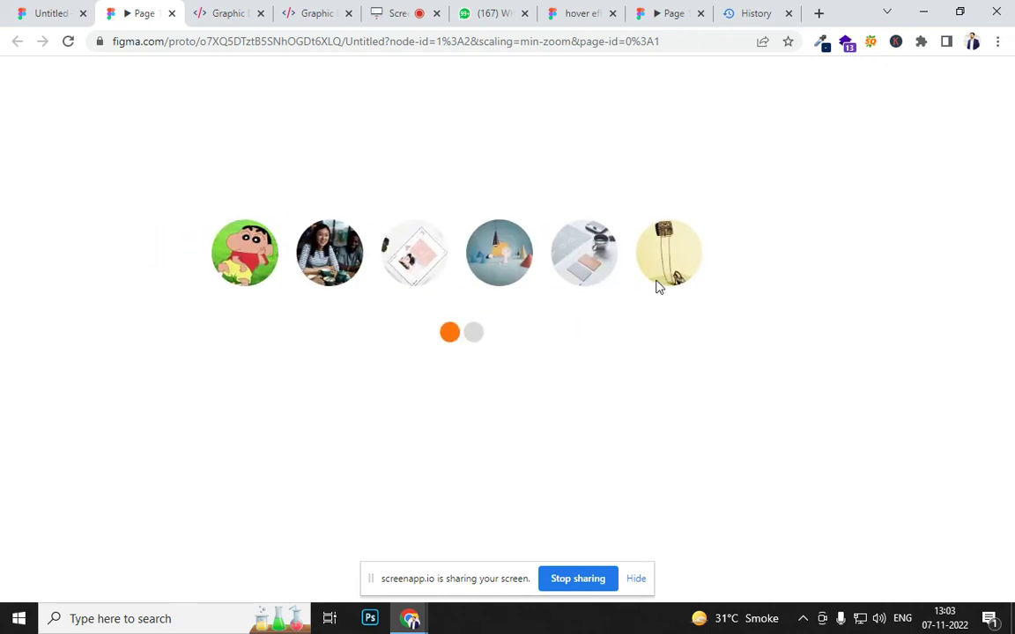
pyautogui.click(50, 11)
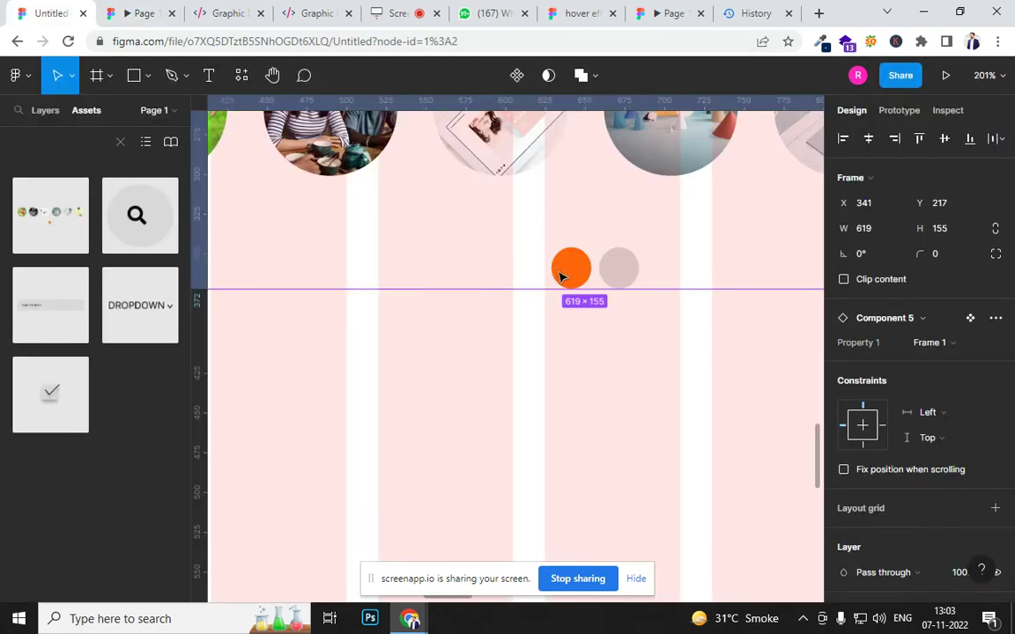
pyautogui.scroll(-10, 560, 277)
pyautogui.scroll(1, 562, 285)
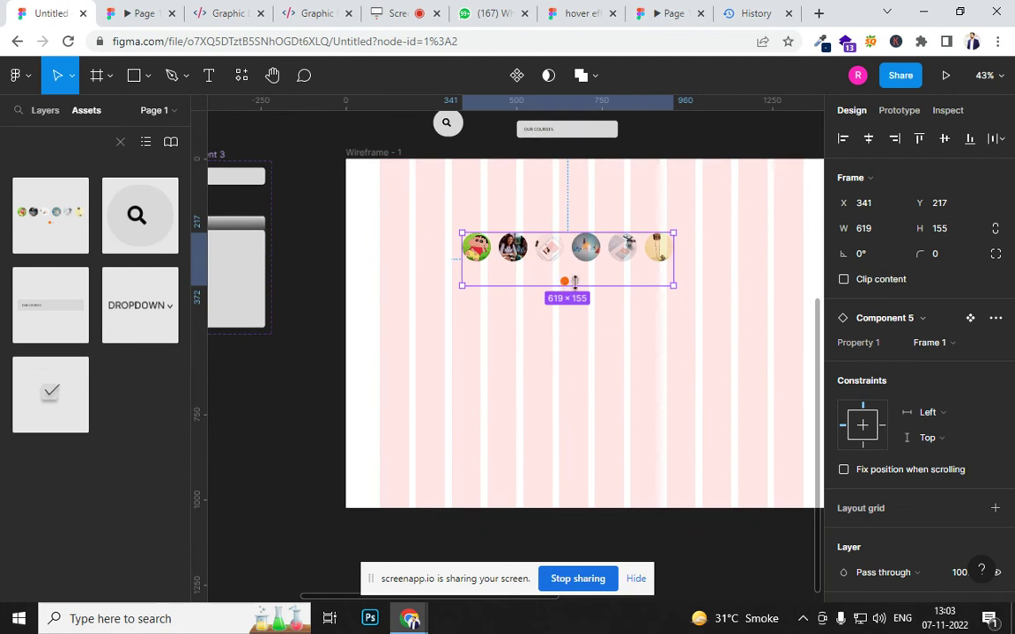
# Open graphicdesigncoursenoida.com in a new browser tab and swipe through the Our Placement Partners logo carousel.
pyautogui.click(819, 13)
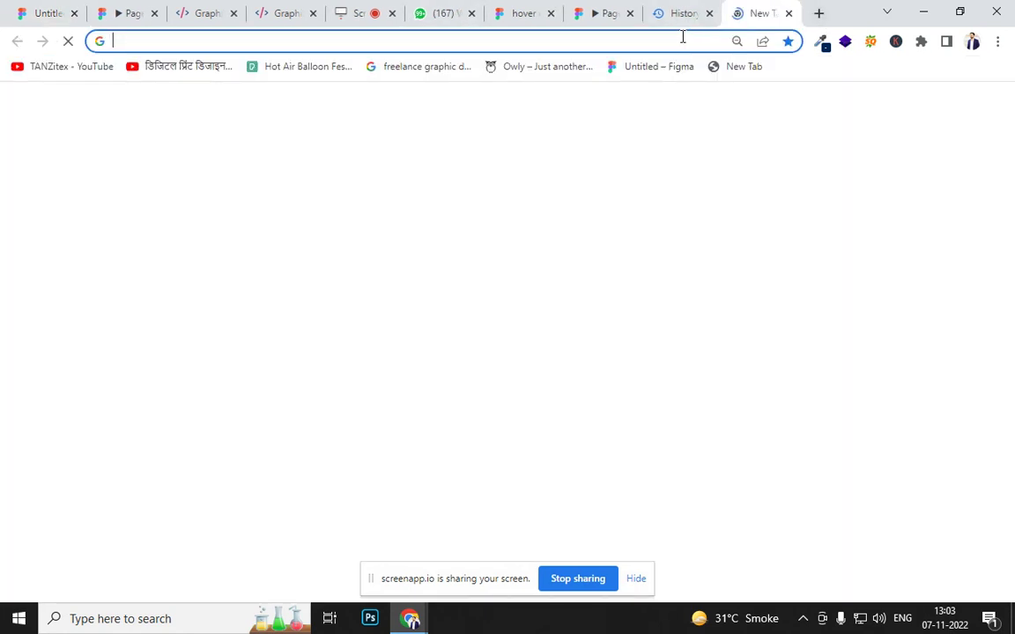
pyautogui.write('GRA')
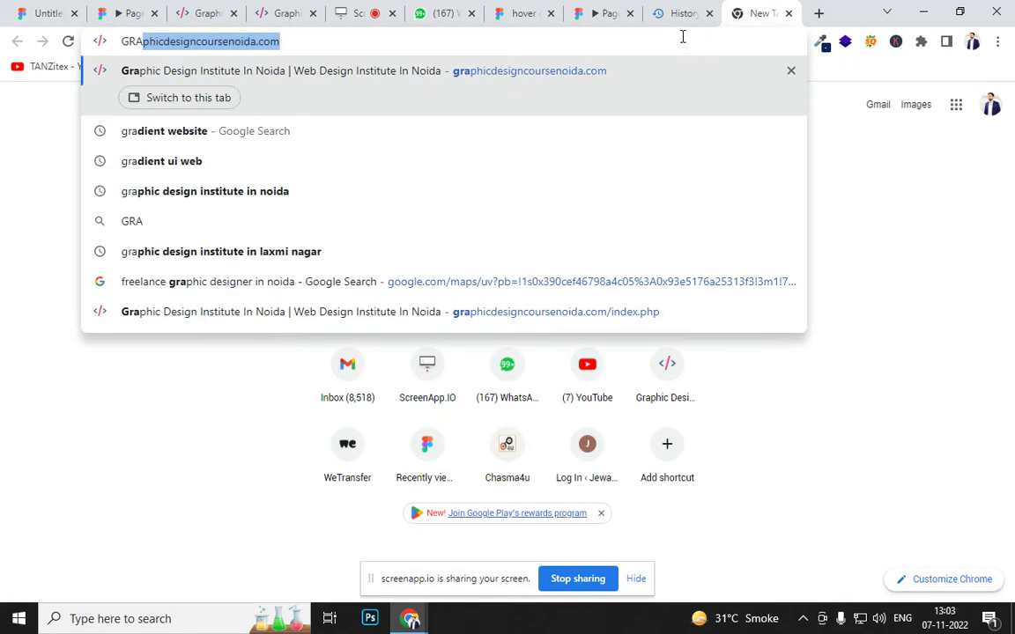
pyautogui.press('Return')
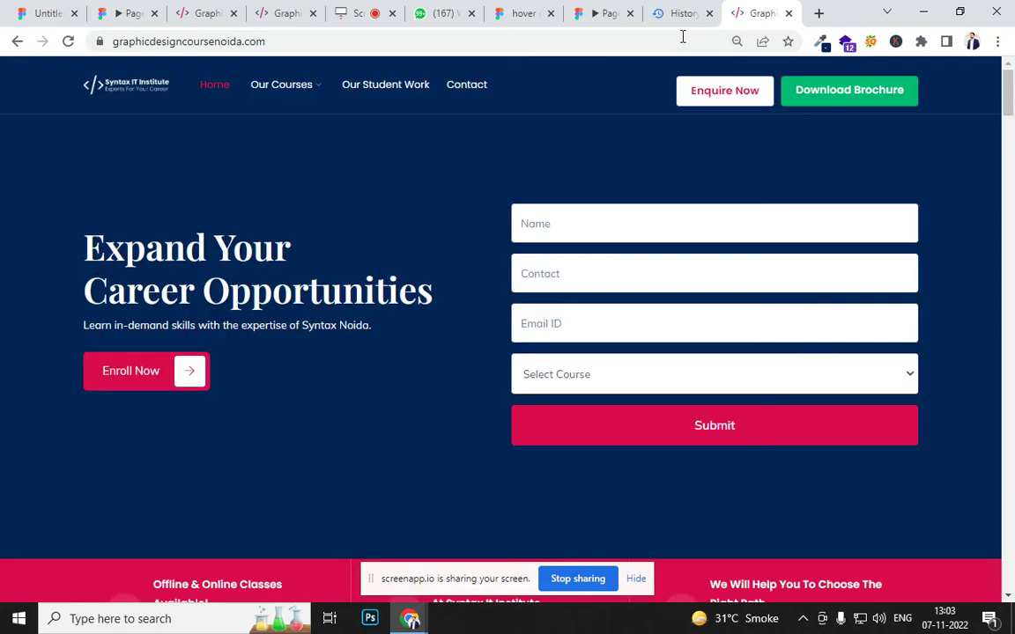
pyautogui.scroll(-10, 678, 255)
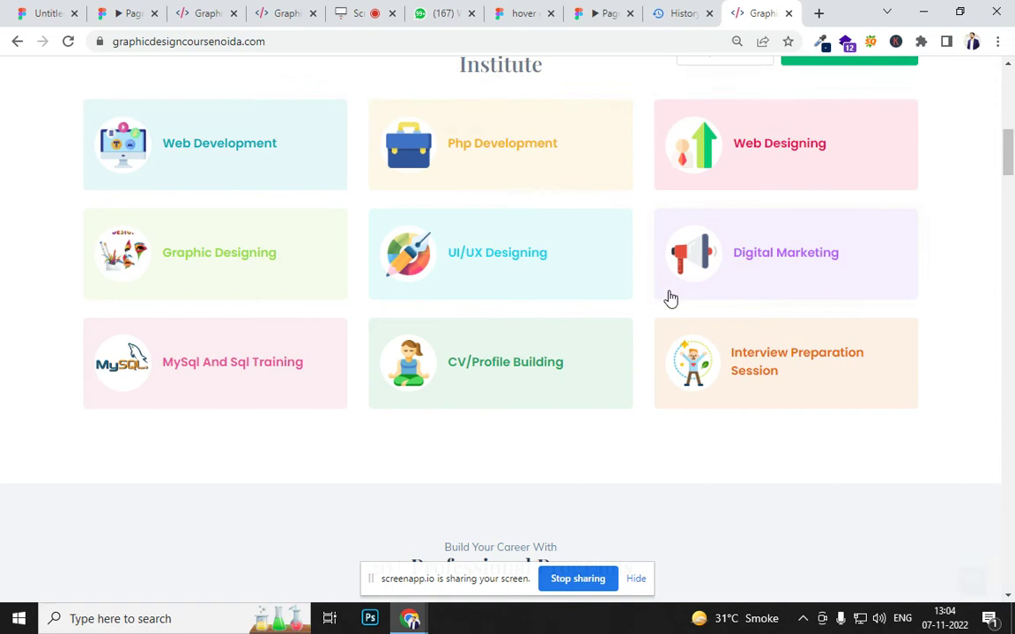
pyautogui.scroll(-4, 656, 298)
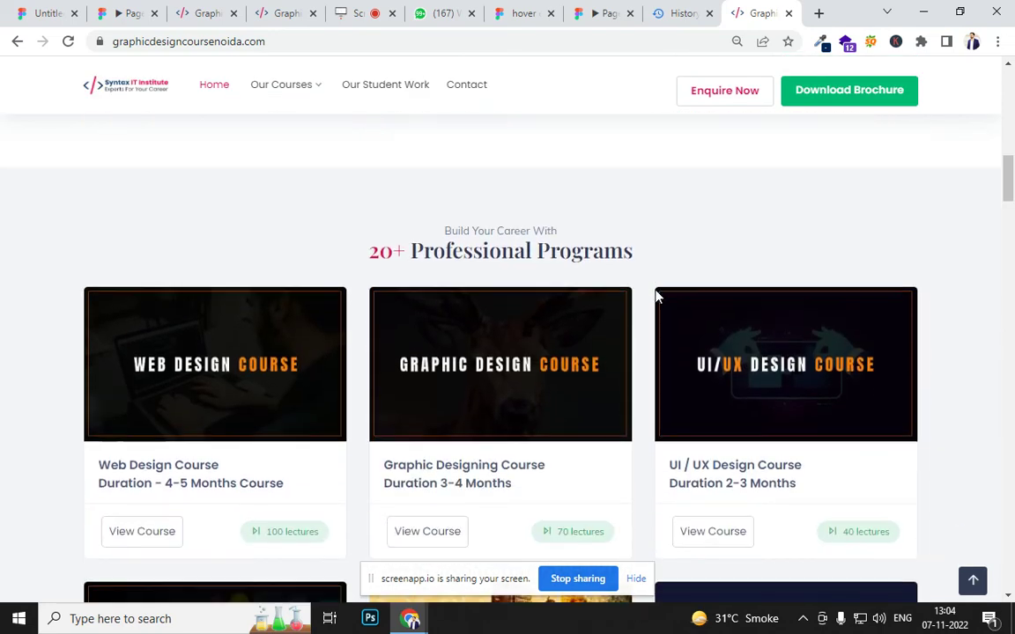
pyautogui.scroll(-10, 657, 298)
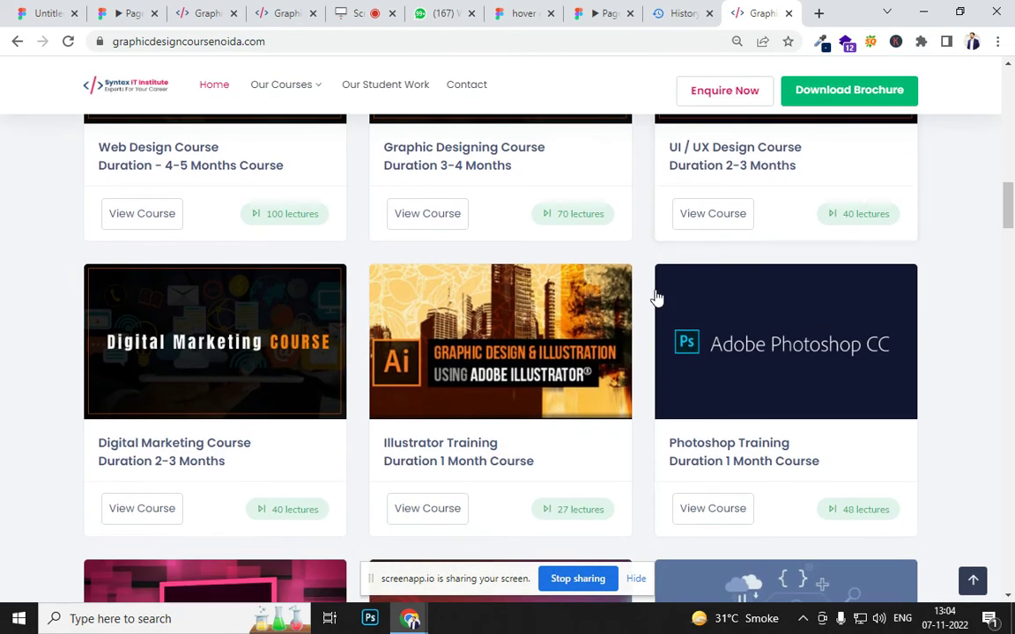
pyautogui.scroll(-15, 656, 298)
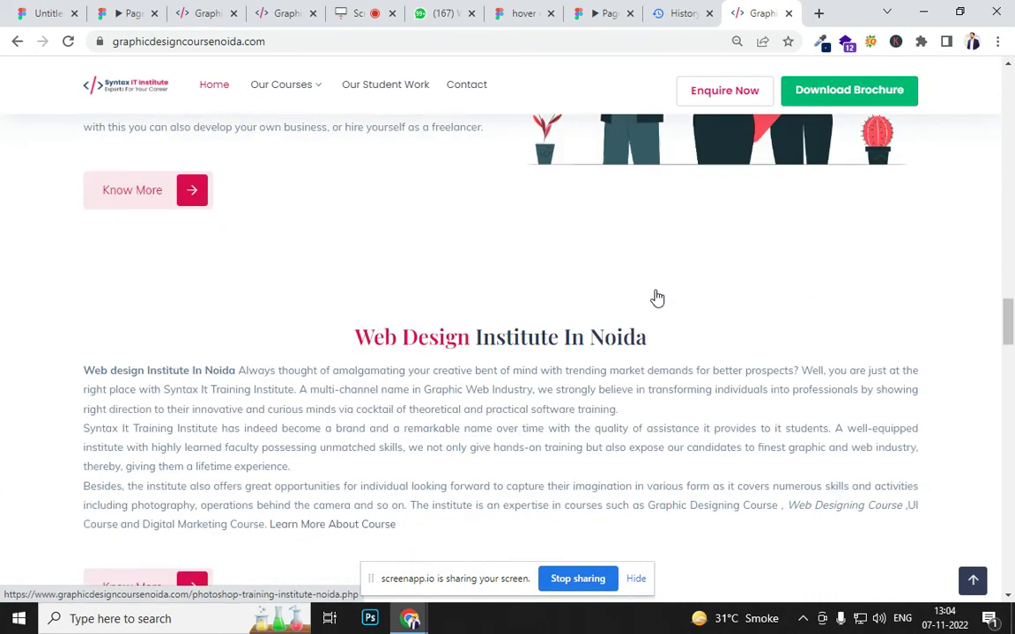
pyautogui.scroll(-12, 657, 298)
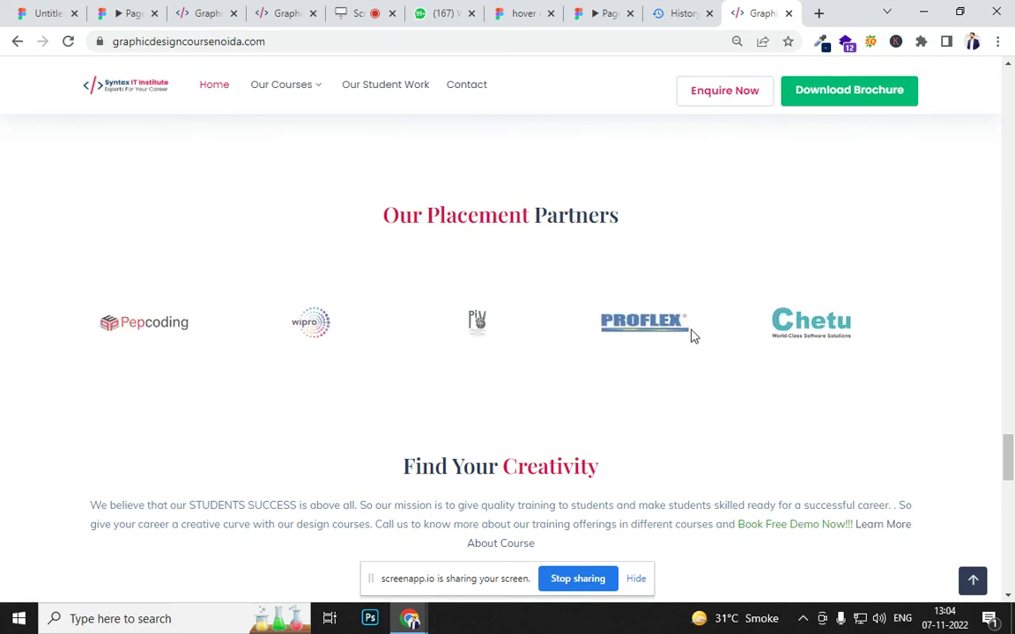
pyautogui.moveTo(281, 322); pyautogui.dragTo(702, 347)
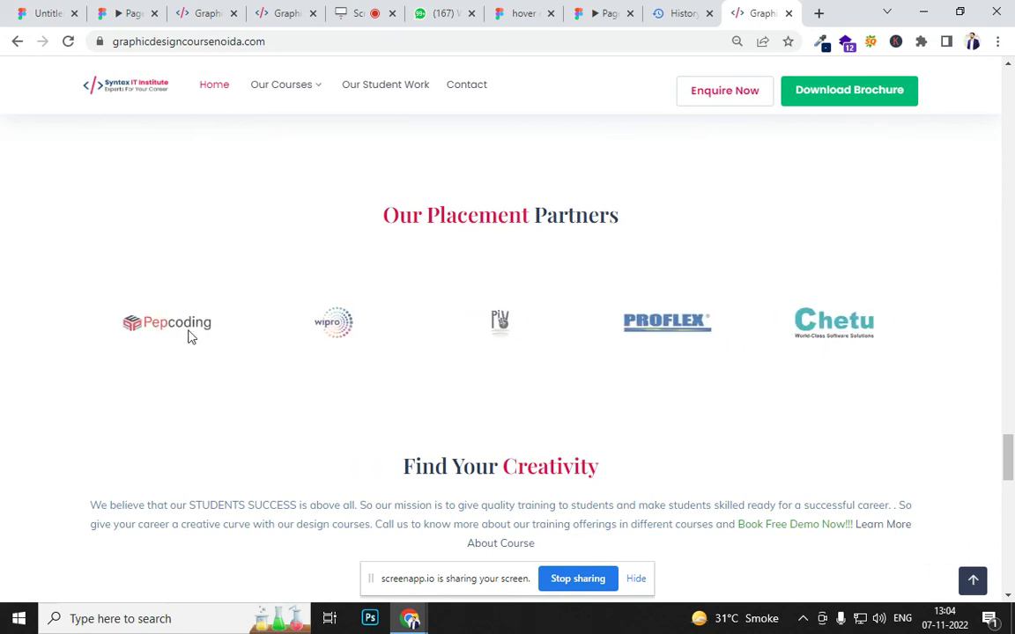
# Page through the Placements At Syntax It Institute carousel with its slide indicators, ending on the first slide.
pyautogui.scroll(-3, 630, 435)
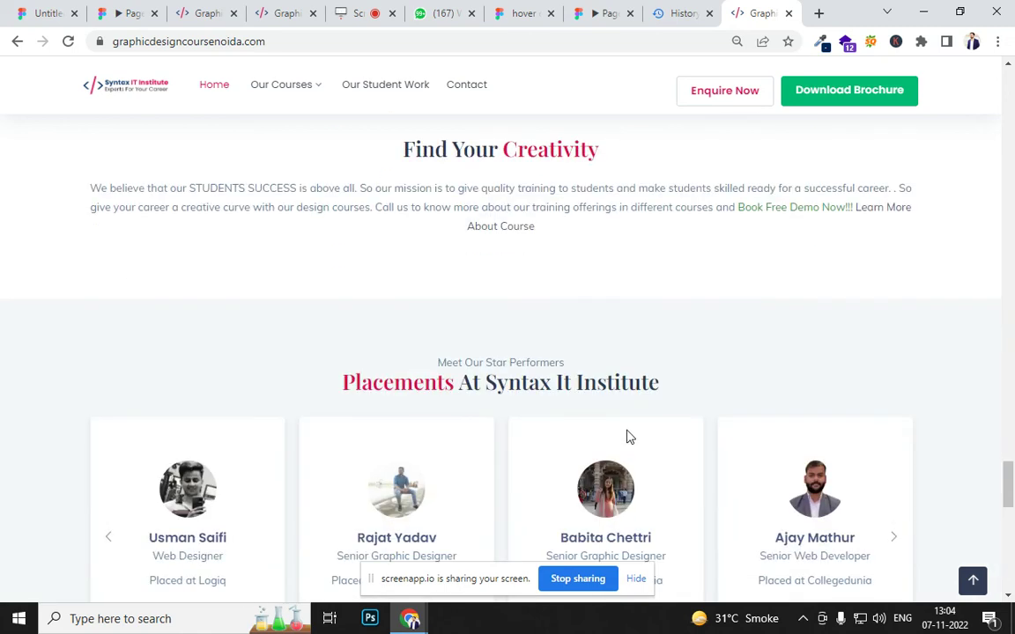
pyautogui.scroll(-5, 566, 432)
pyautogui.scroll(2, 537, 392)
pyautogui.scroll(-1, 493, 356)
pyautogui.click(480, 350)
pyautogui.click(501, 351)
pyautogui.click(523, 350)
pyautogui.click(545, 350)
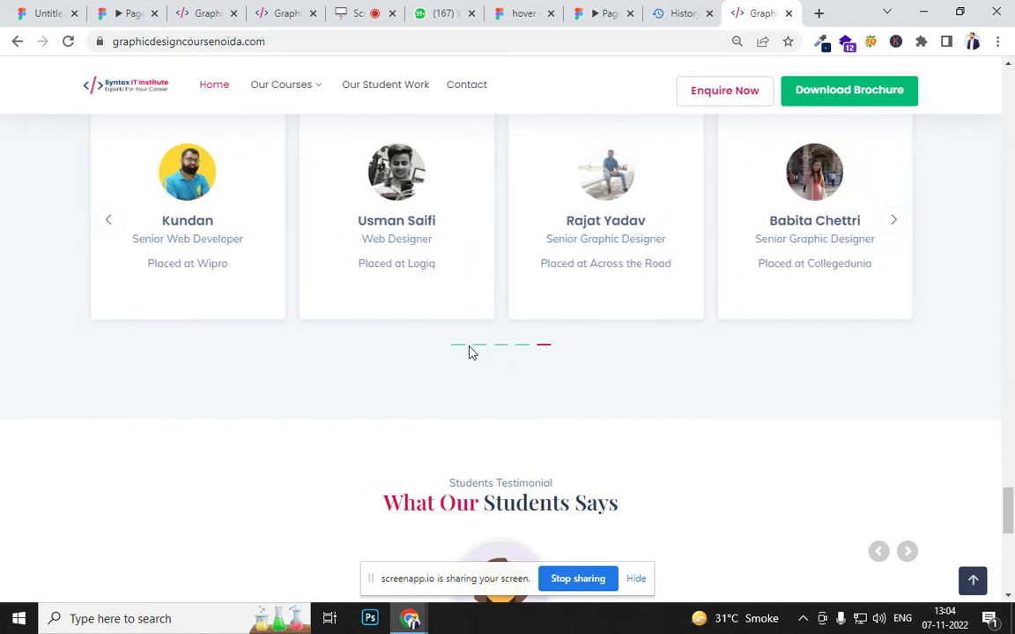
pyautogui.click(456, 353)
pyautogui.scroll(5, 888, 274)
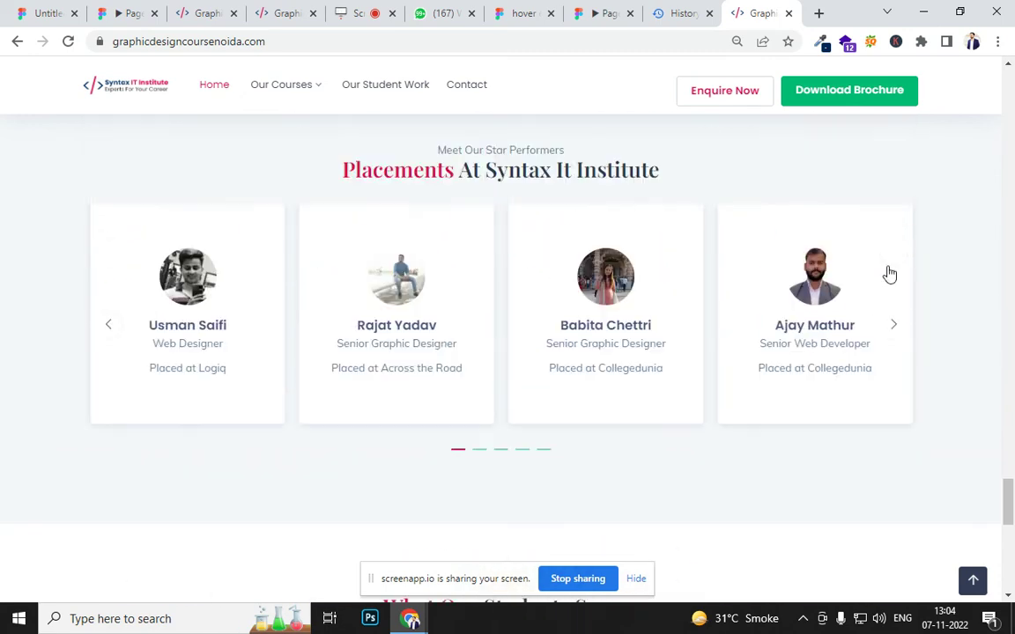
# Advance the Placements carousel repeatedly with its forward arrow to see how the cards move.
pyautogui.scroll(-3, 892, 317)
pyautogui.click(894, 313)
pyautogui.click(893, 312)
pyautogui.click(893, 313)
pyautogui.click(894, 313)
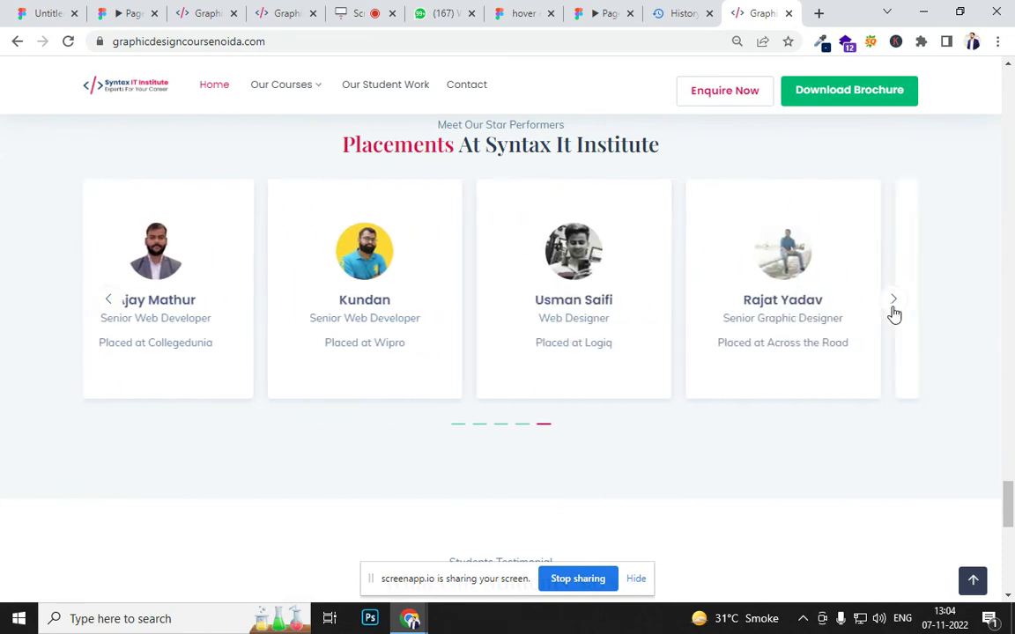
pyautogui.click(894, 313)
pyautogui.click(895, 312)
pyautogui.click(894, 313)
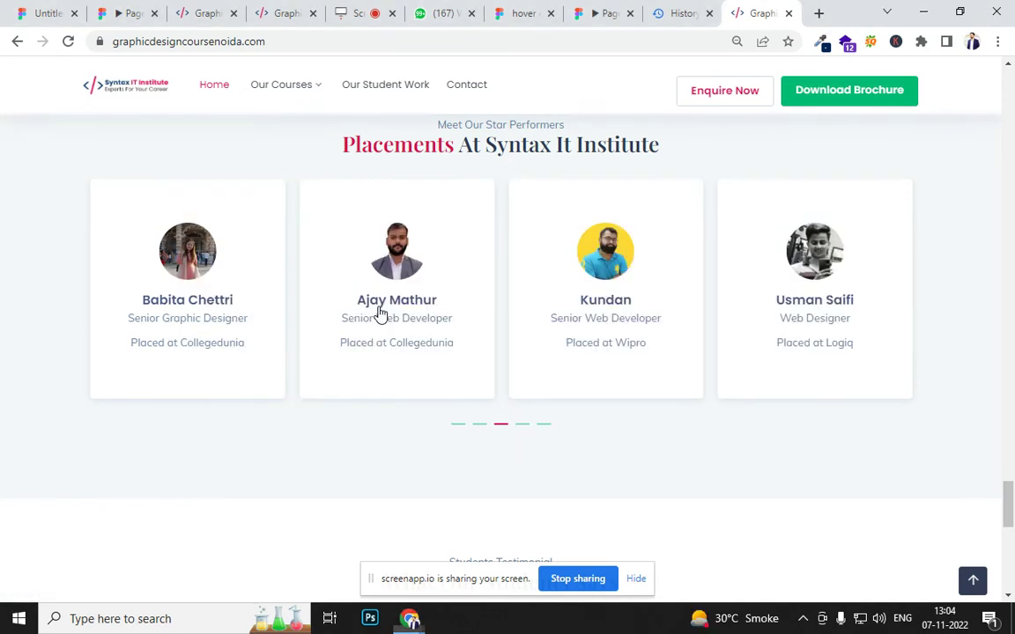
pyautogui.hotkey('alt', 'Tab')
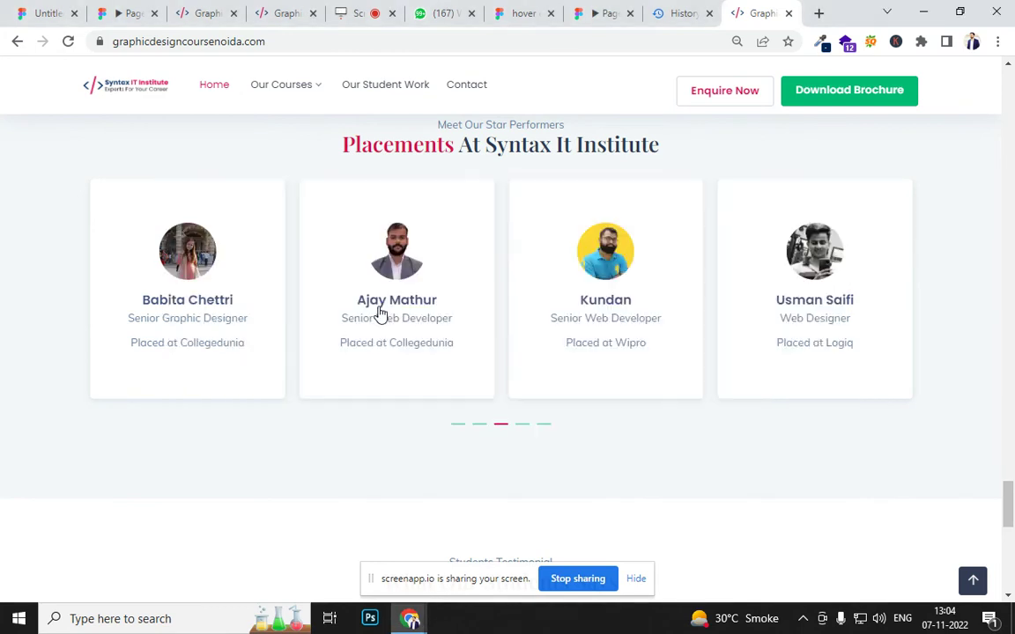
# Examine the Students Testimonial slider and the page's other sections, ending at the Placements carousel.
pyautogui.scroll(-1, 381, 314)
pyautogui.scroll(-8, 380, 315)
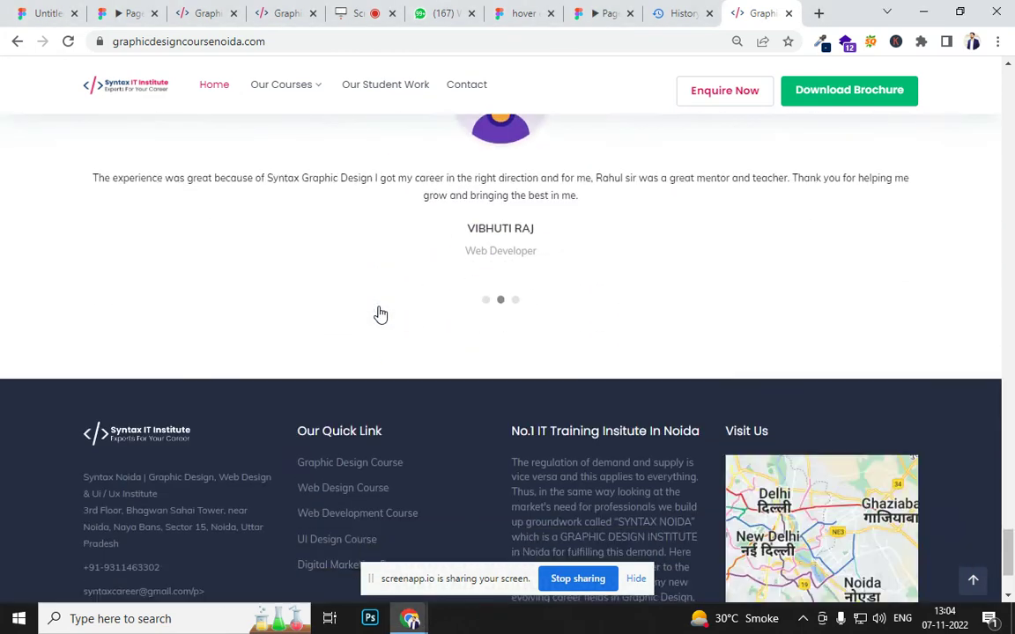
pyautogui.scroll(10, 381, 314)
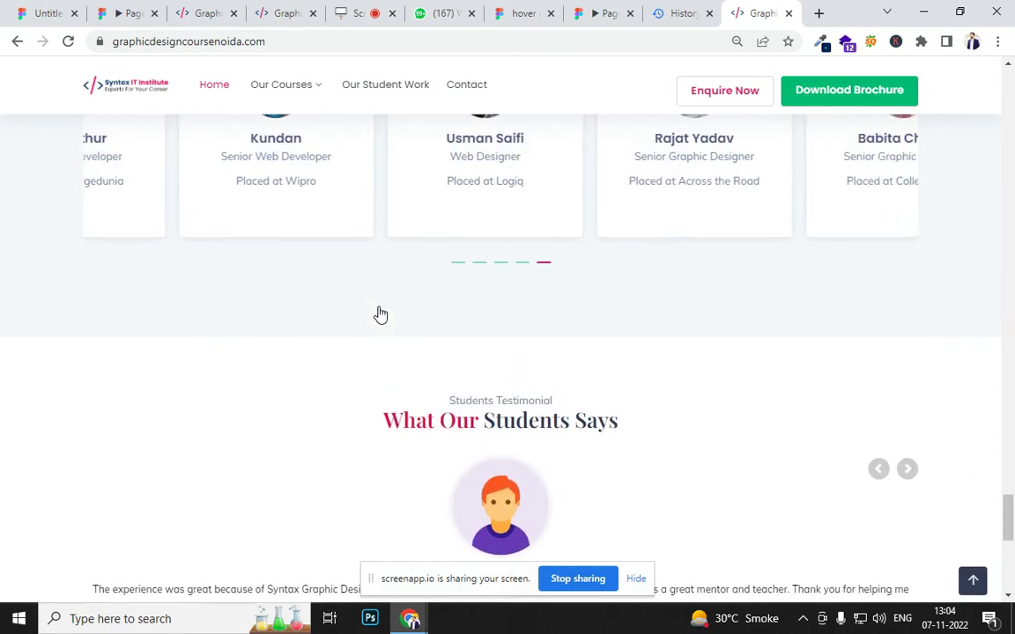
pyautogui.scroll(12, 380, 315)
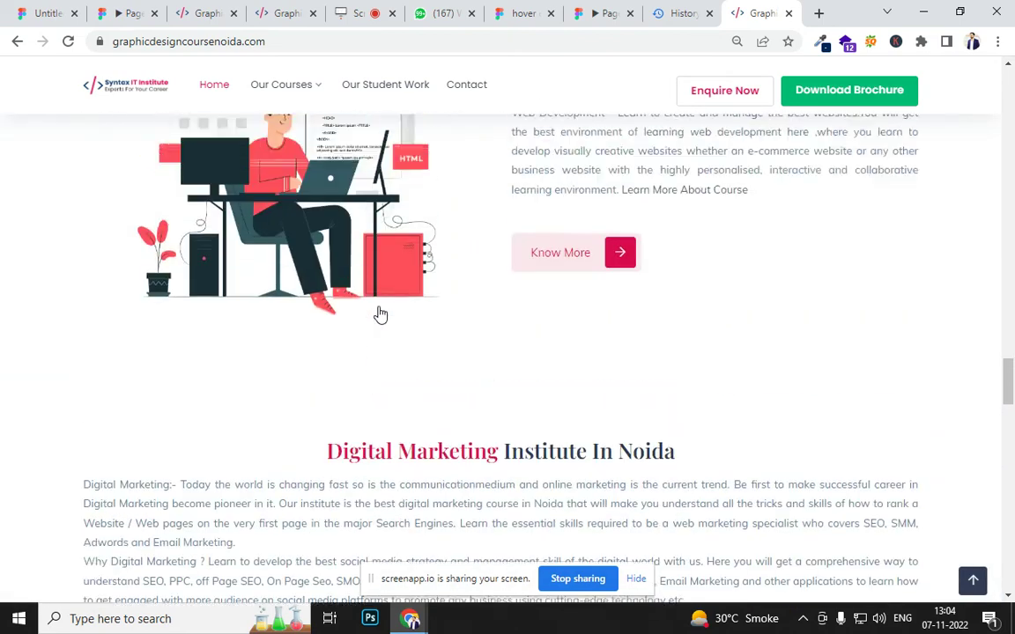
pyautogui.scroll(10, 380, 314)
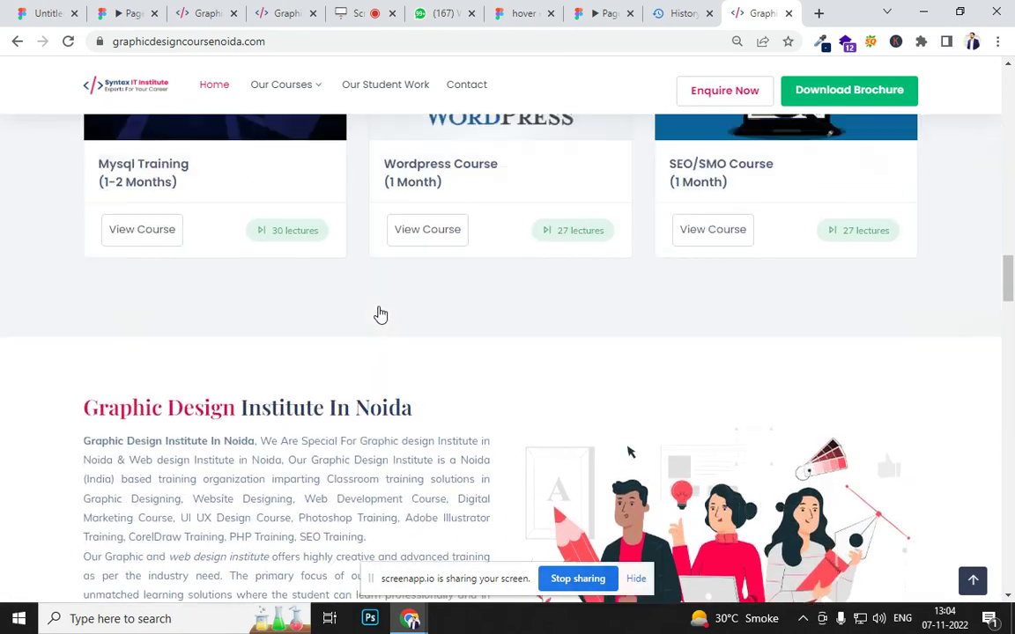
pyautogui.scroll(10, 381, 315)
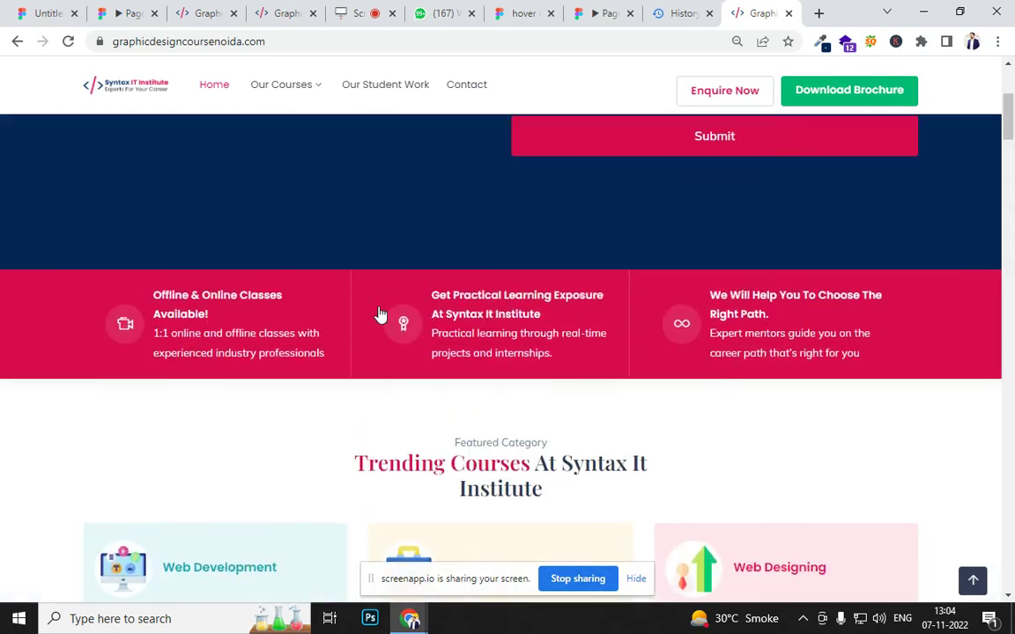
pyautogui.scroll(-15, 381, 315)
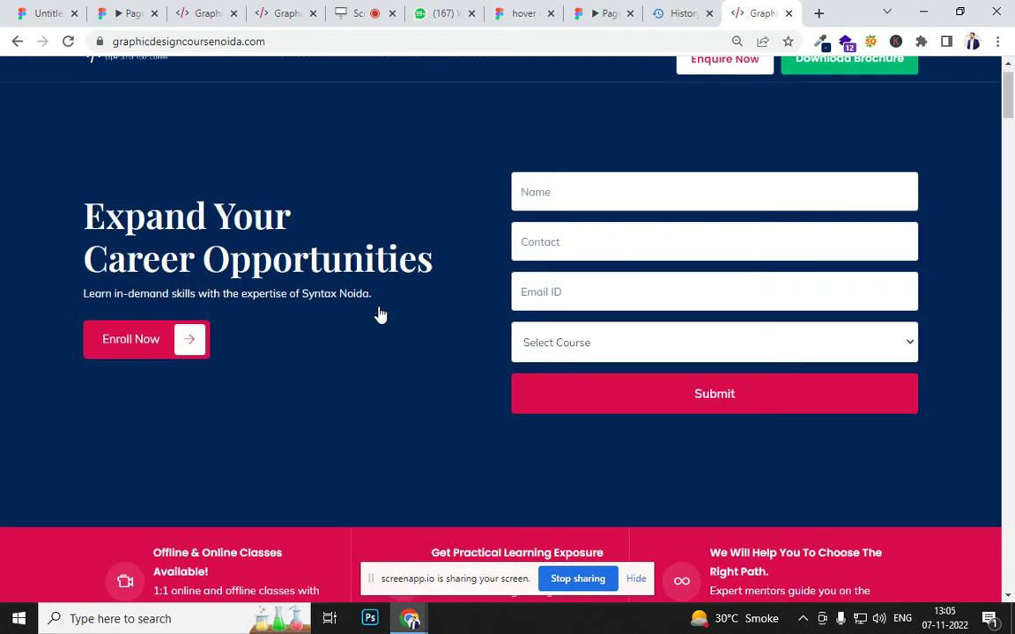
pyautogui.scroll(-15, 433, 368)
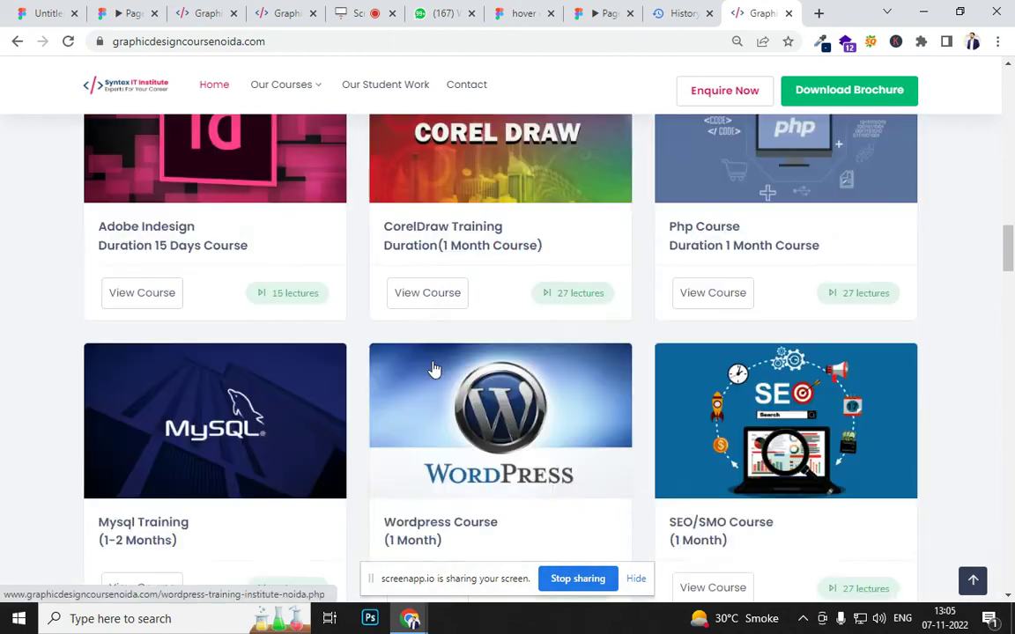
pyautogui.scroll(-15, 433, 369)
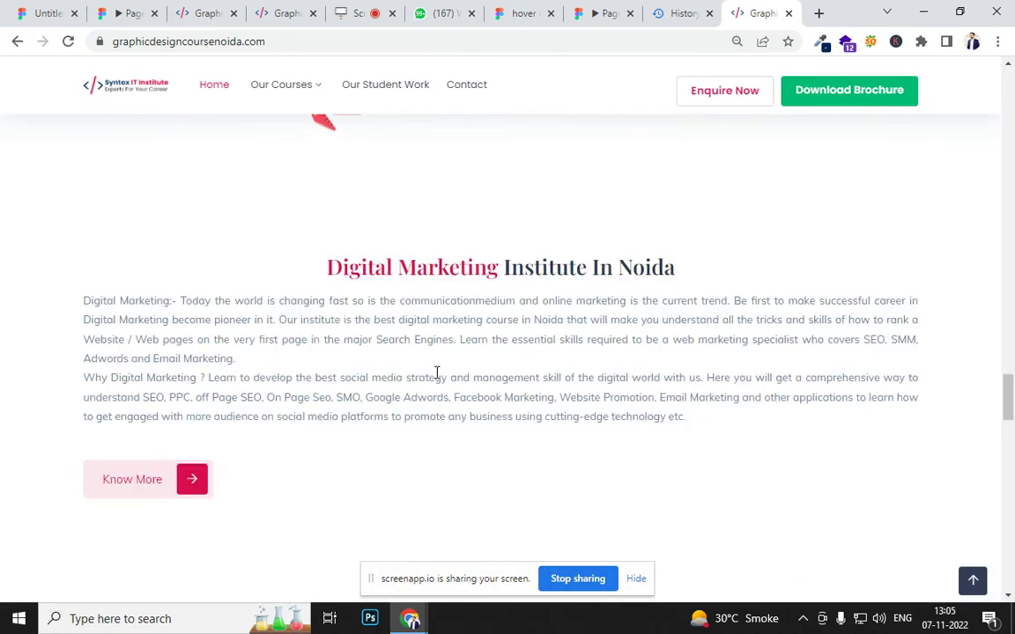
pyautogui.scroll(-2, 513, 269)
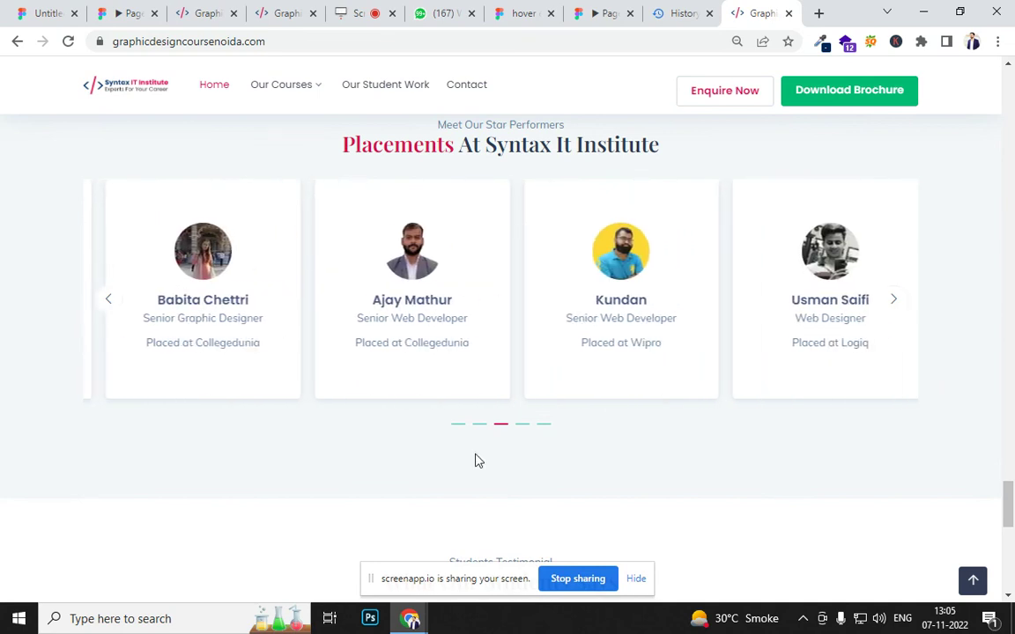
# Compare the first and second slides of the Placements carousel by switching between their indicators.
pyautogui.click(458, 425)
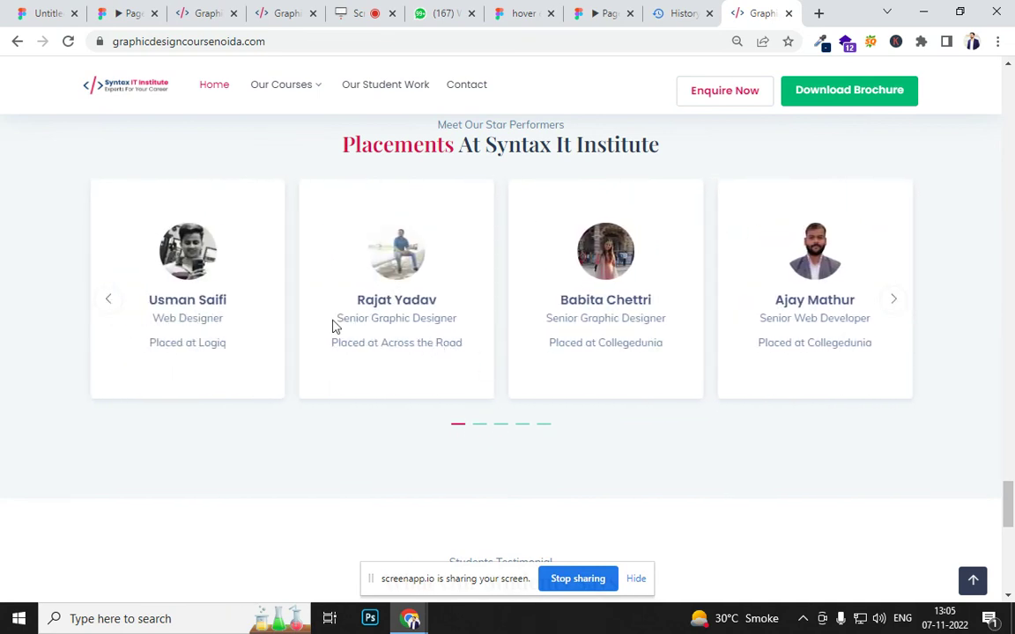
pyautogui.click(480, 426)
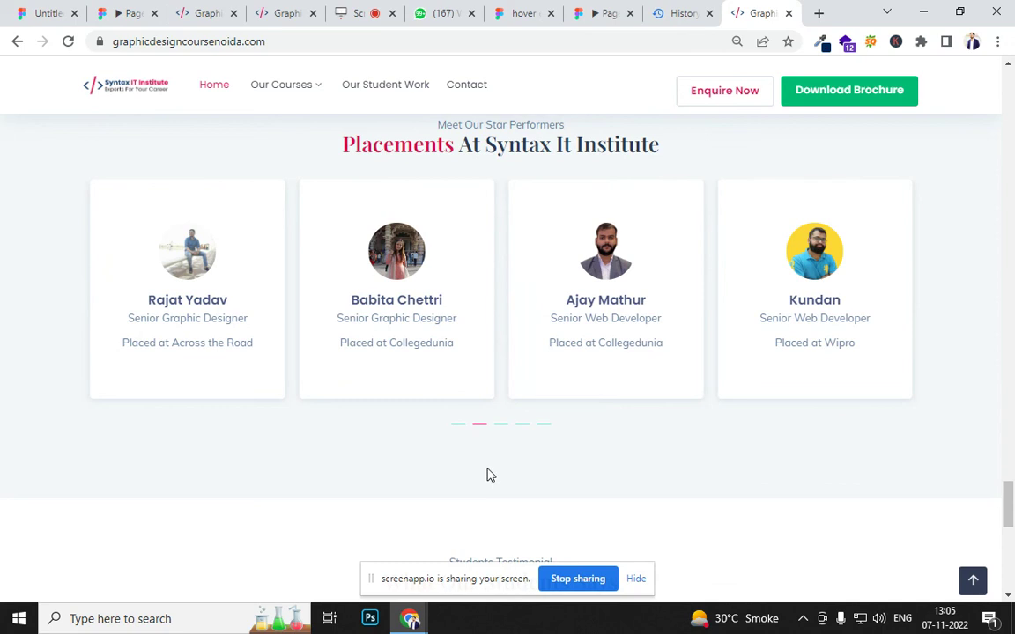
pyautogui.click(458, 425)
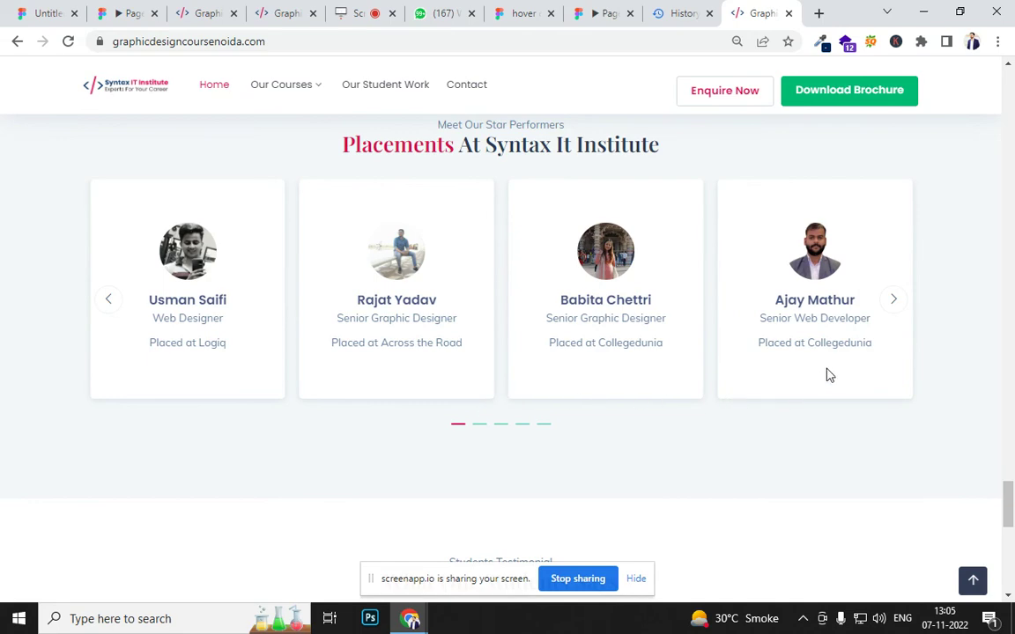
# Review the website's footer, hero form and course cards, and switch back to the Figma prototype preview.
pyautogui.scroll(-10, 857, 389)
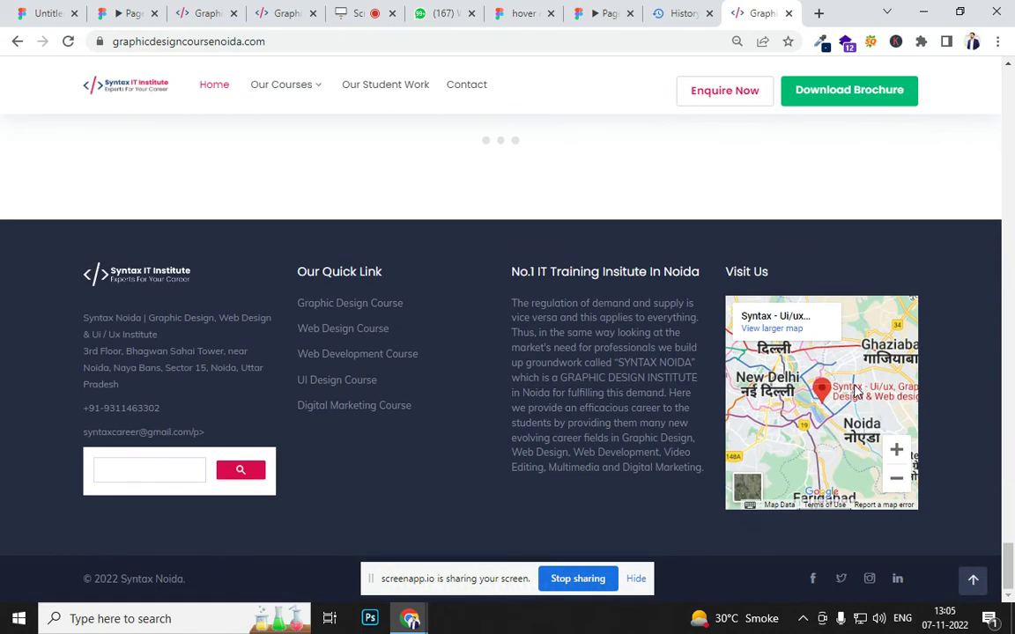
pyautogui.scroll(15, 690, 414)
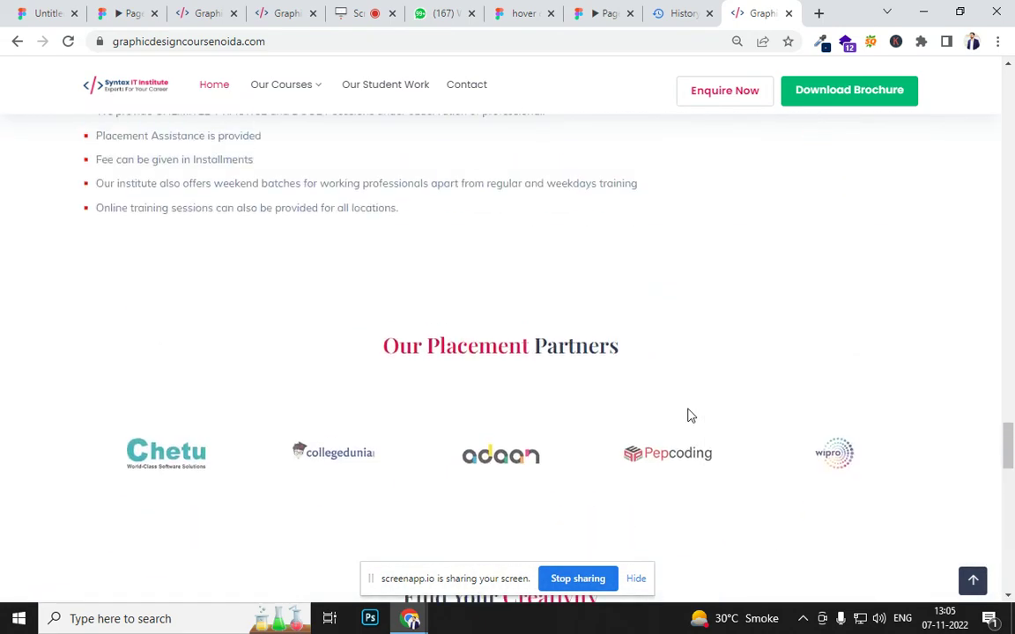
pyautogui.scroll(4, 690, 416)
pyautogui.scroll(20, 690, 415)
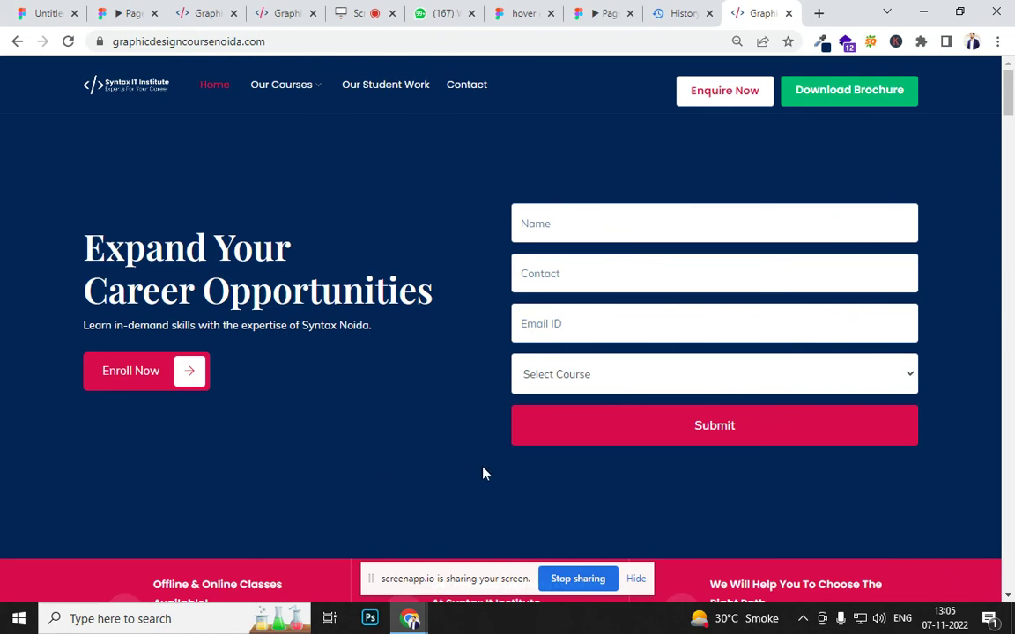
pyautogui.scroll(-20, 467, 474)
pyautogui.scroll(-4, 540, 488)
pyautogui.scroll(4, 662, 483)
pyautogui.scroll(-2, 723, 420)
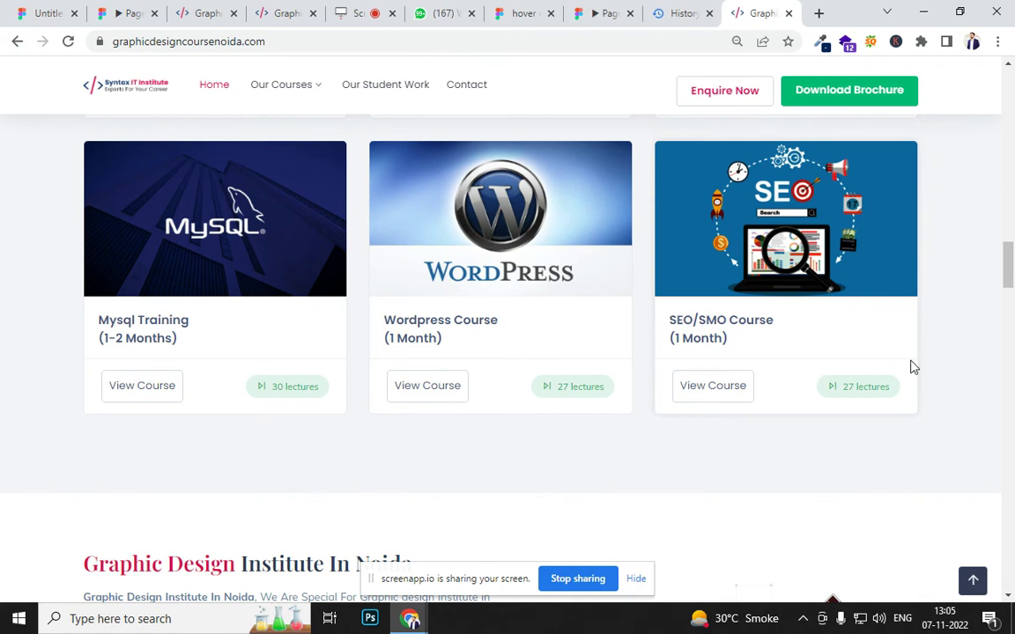
pyautogui.click(130, 13)
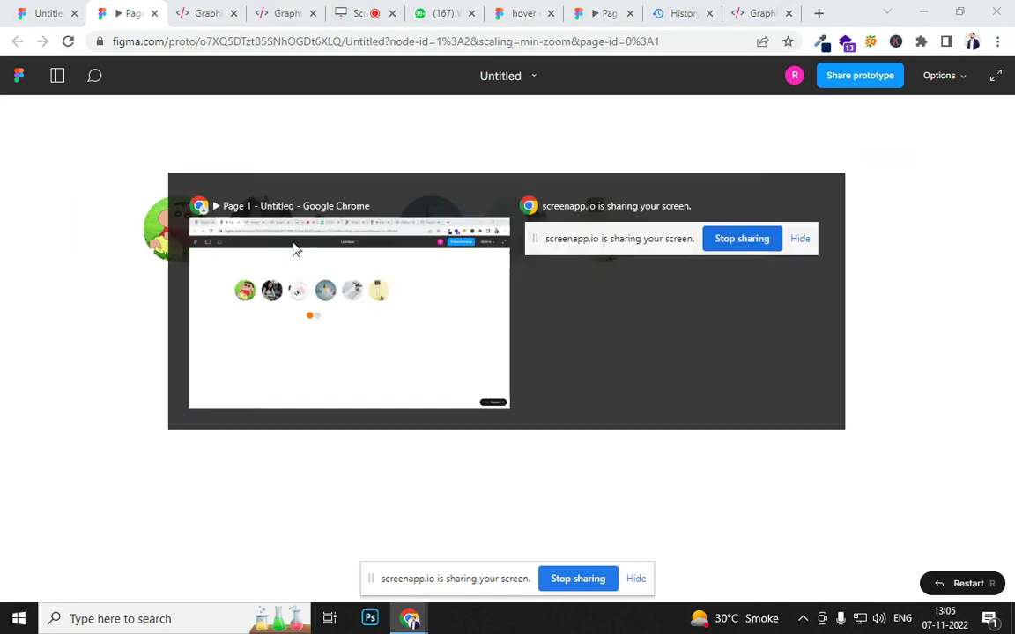
# Draw a horizontal line about 328 long beneath the avatar carousel in Wireframe - 1 of the Figma file.
pyautogui.click(51, 11)
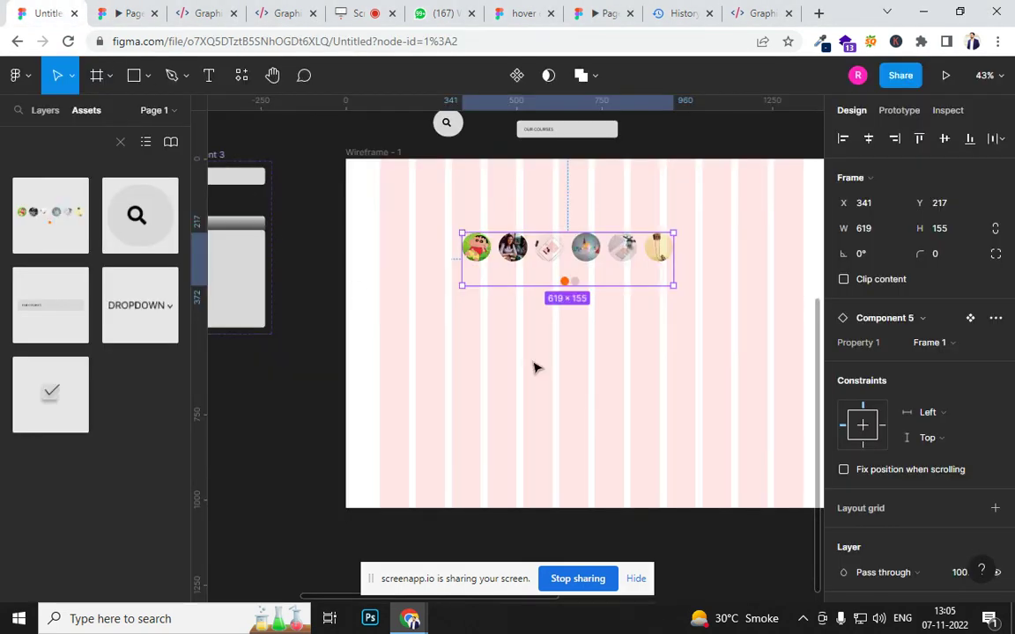
pyautogui.click(297, 328)
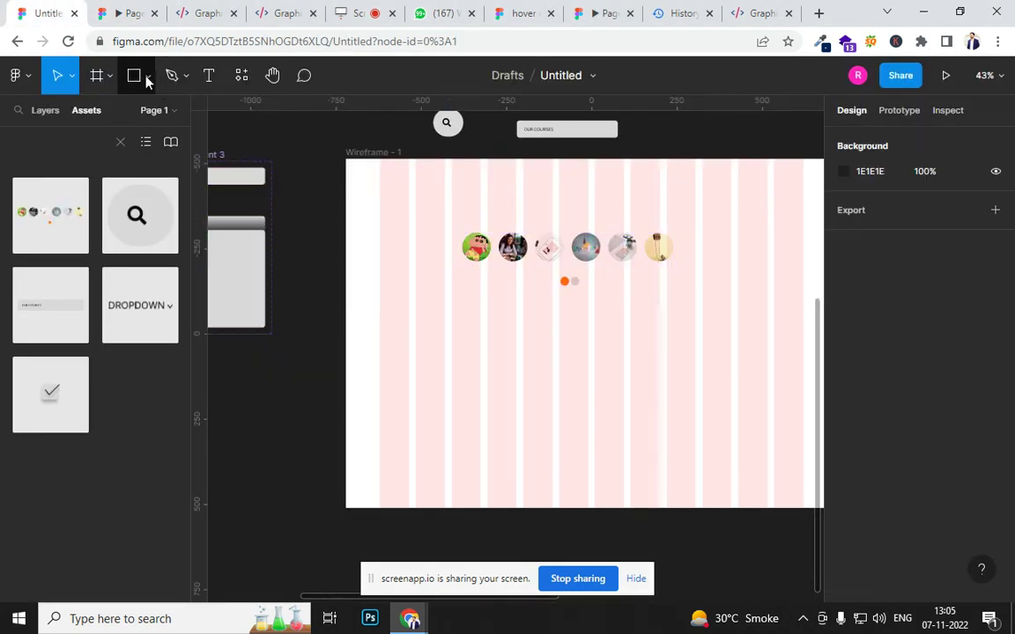
pyautogui.click(148, 77)
pyautogui.click(155, 154)
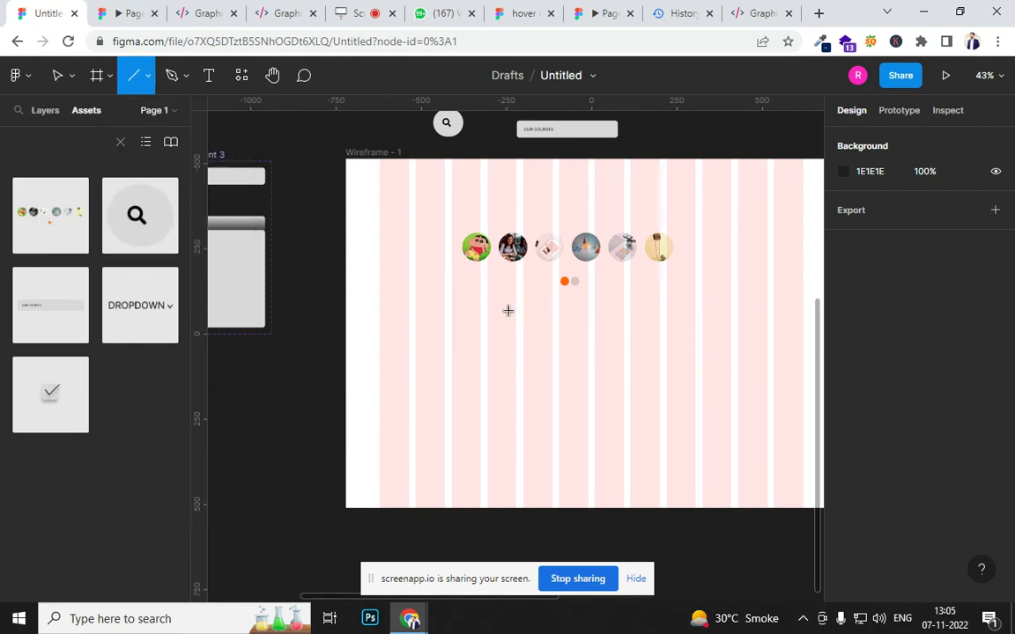
pyautogui.scroll(5, 507, 311)
pyautogui.moveTo(340, 284); pyautogui.dragTo(820, 304)
pyautogui.scroll(-3, 837, 493)
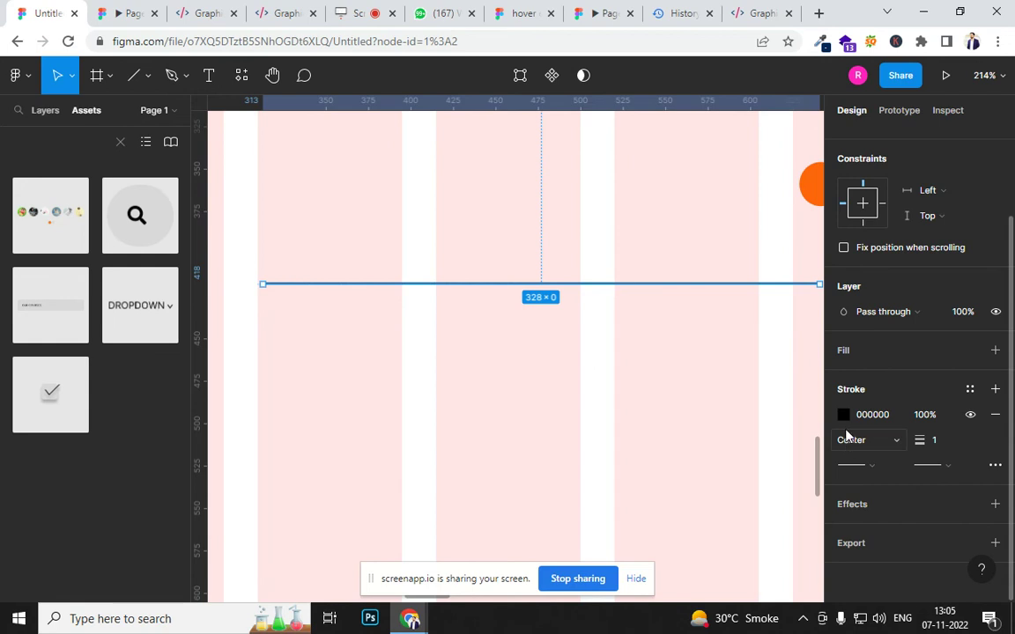
# Set the new line's stroke colour to light grey EAE6E6 and deselect it.
pyautogui.click(843, 414)
pyautogui.click(638, 224)
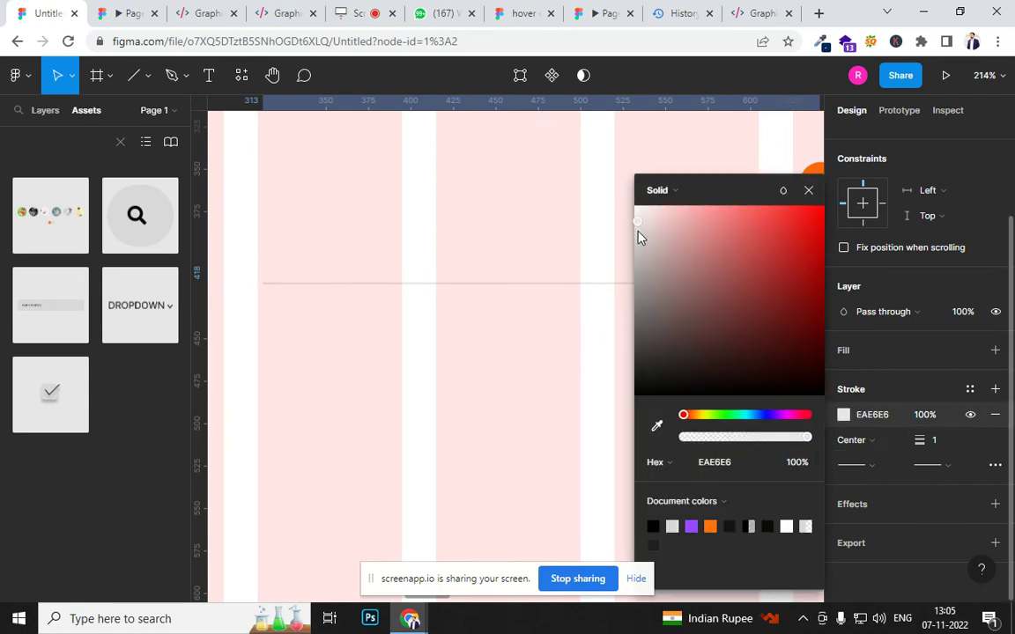
pyautogui.click(499, 294)
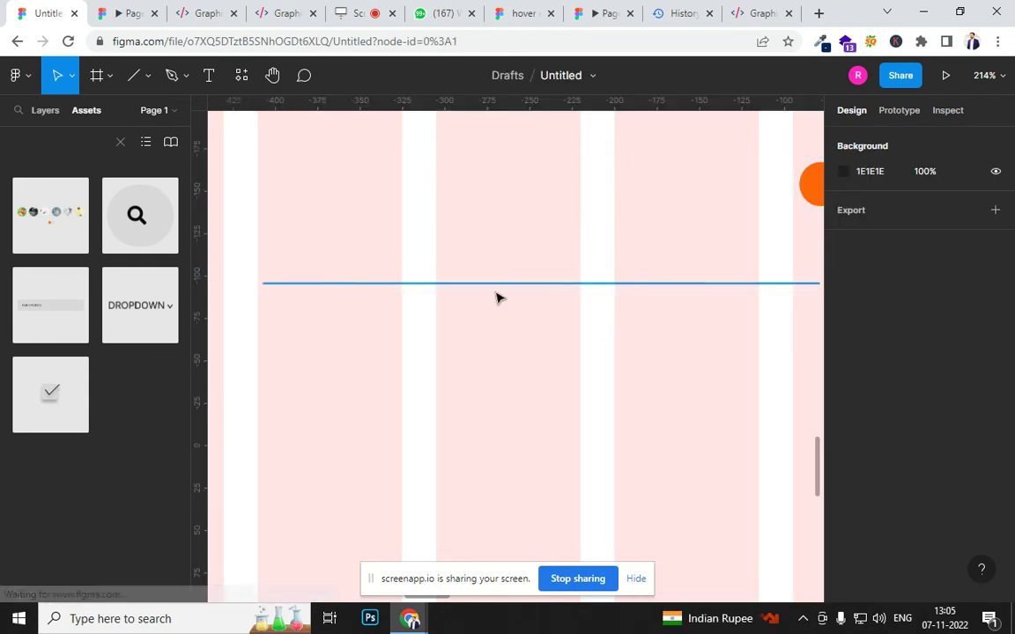
pyautogui.click(508, 291)
pyautogui.click(496, 379)
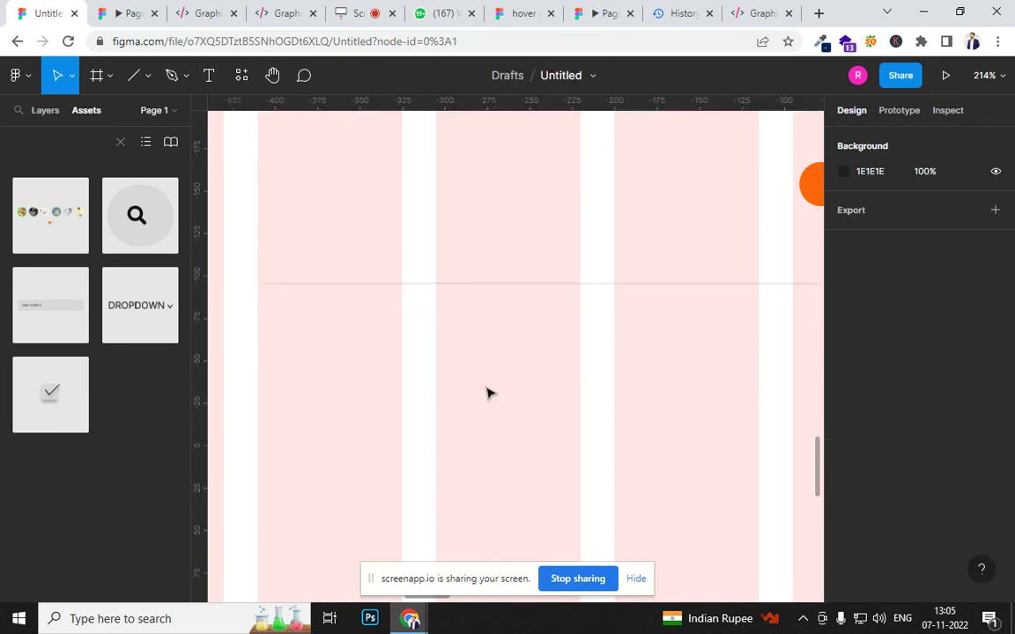
pyautogui.keyDown('ctrl'); pyautogui.scroll(-3, 489, 392); pyautogui.keyUp('ctrl')
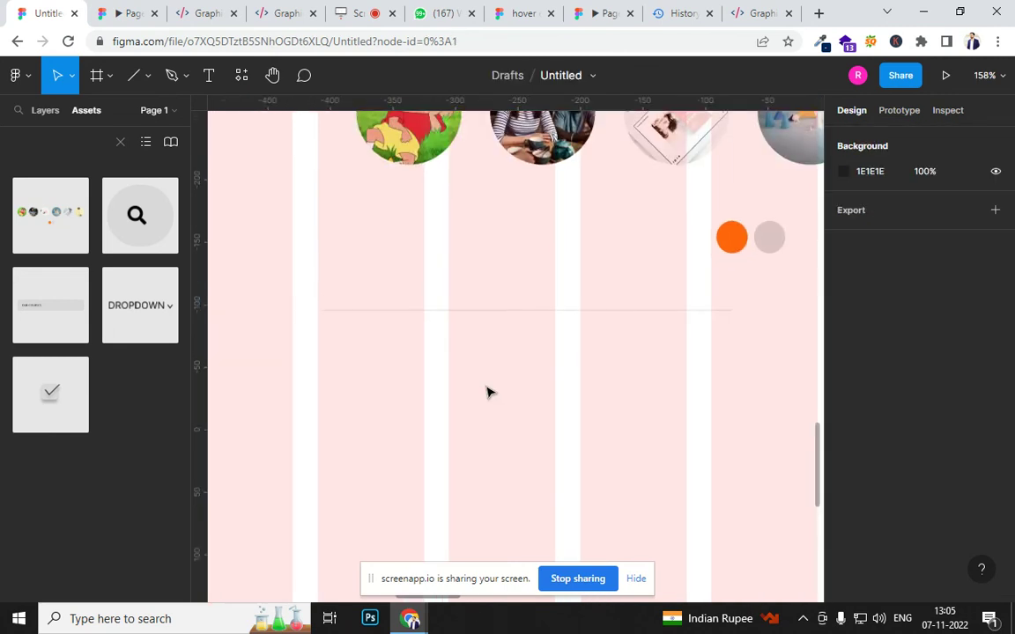
pyautogui.click(531, 311)
pyautogui.click(248, 144)
# Draw another line about 331 long below the grey one and tilt it to about 6.84° by lowering one end.
pyautogui.click(134, 75)
pyautogui.moveTo(322, 386)
pyautogui.mouseDown()
pyautogui.moveTo(685, 434)
pyautogui.moveTo(812, 437)
pyautogui.mouseUp()
pyautogui.hotkey('ctrl', 'z')
pyautogui.click(134, 75)
pyautogui.moveTo(302, 416); pyautogui.dragTo(717, 419)
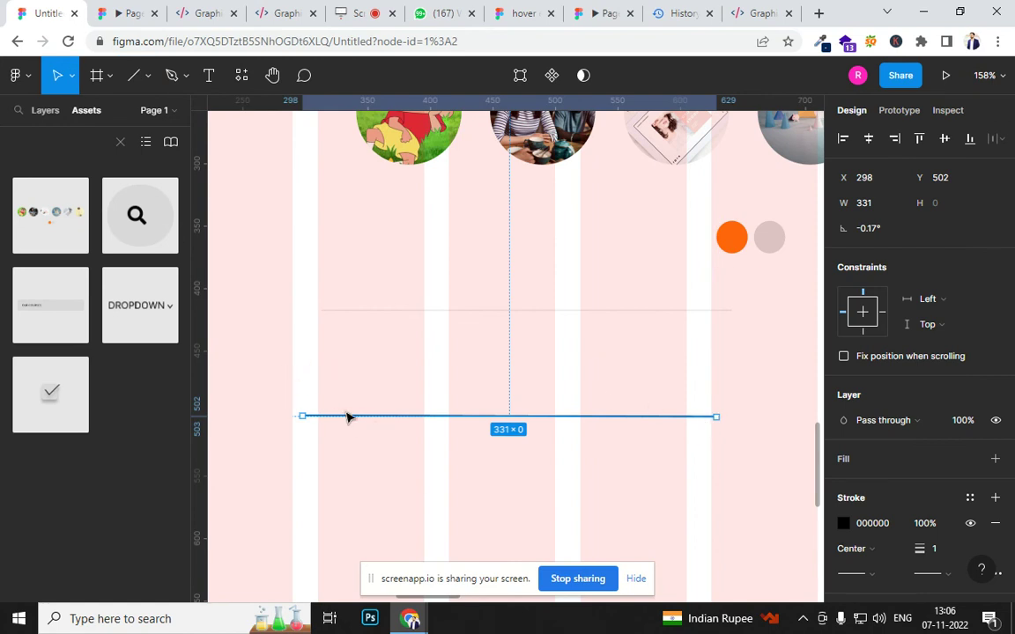
pyautogui.moveTo(300, 415); pyautogui.dragTo(310, 466)
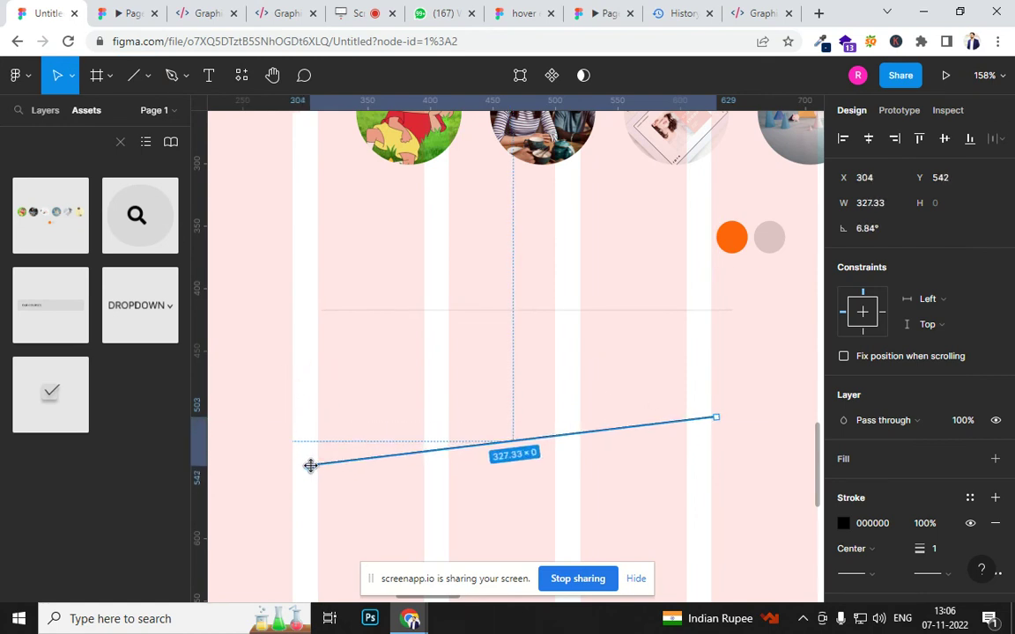
pyautogui.click(368, 537)
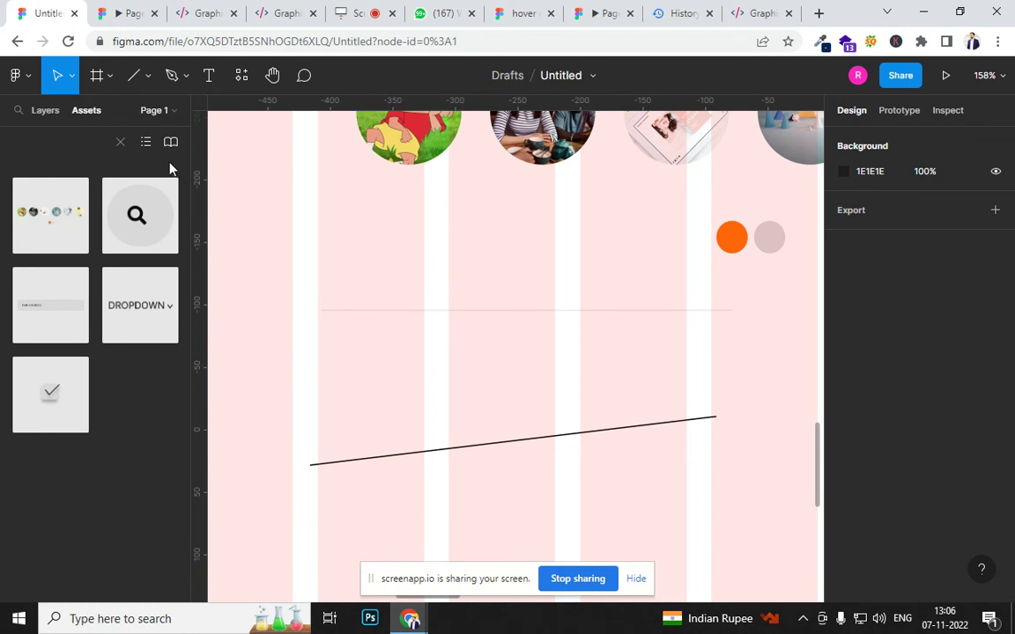
# Draw a horizontal line about 396 long across the carousel's navigation dots.
pyautogui.click(131, 75)
pyautogui.moveTo(299, 236); pyautogui.dragTo(794, 239)
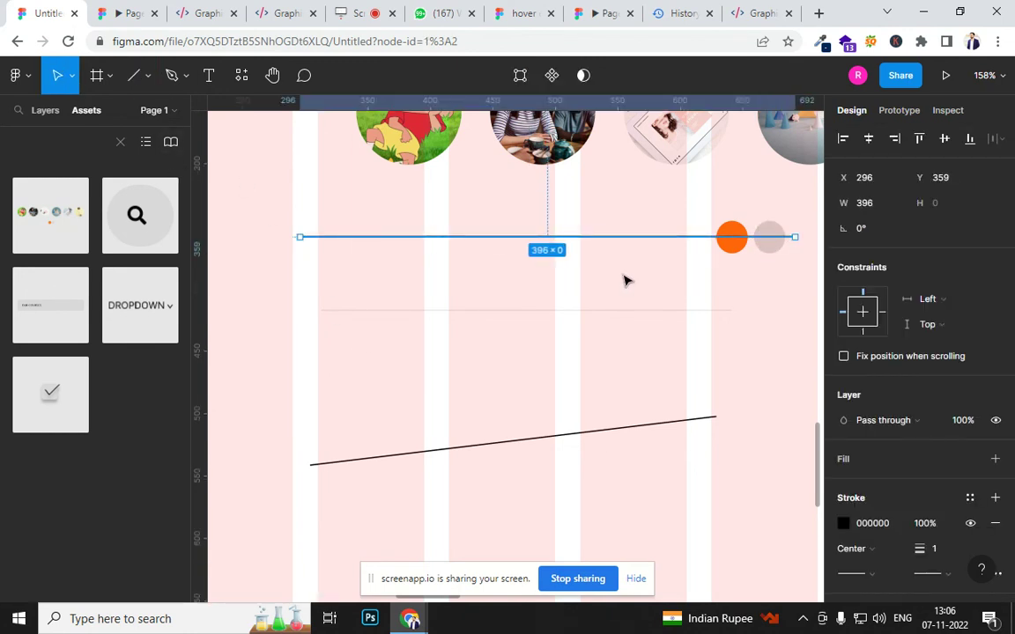
pyautogui.scroll(-10, 553, 270)
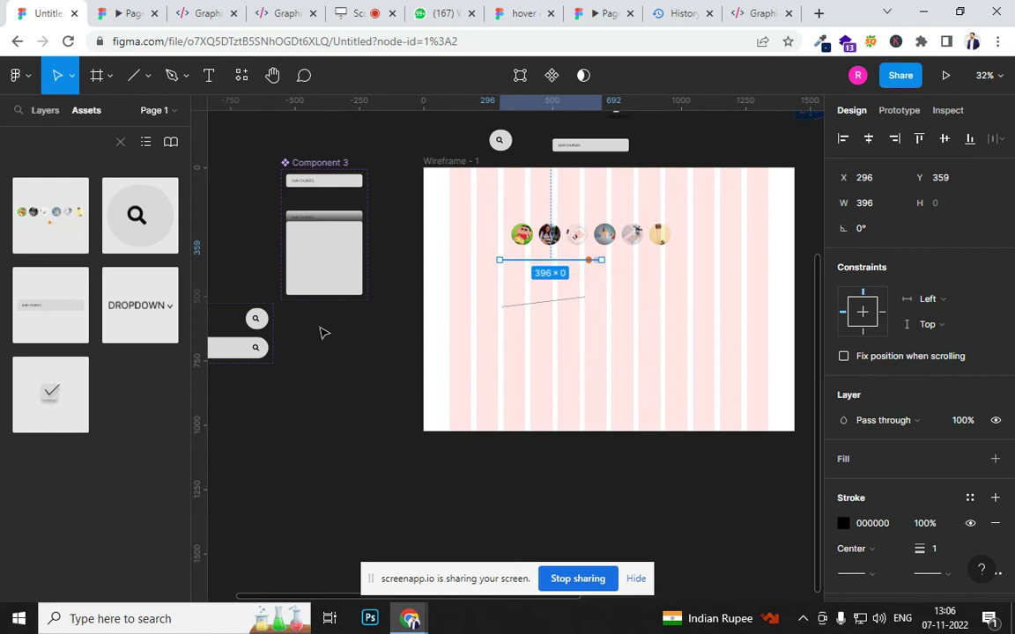
pyautogui.scroll(5, 587, 262)
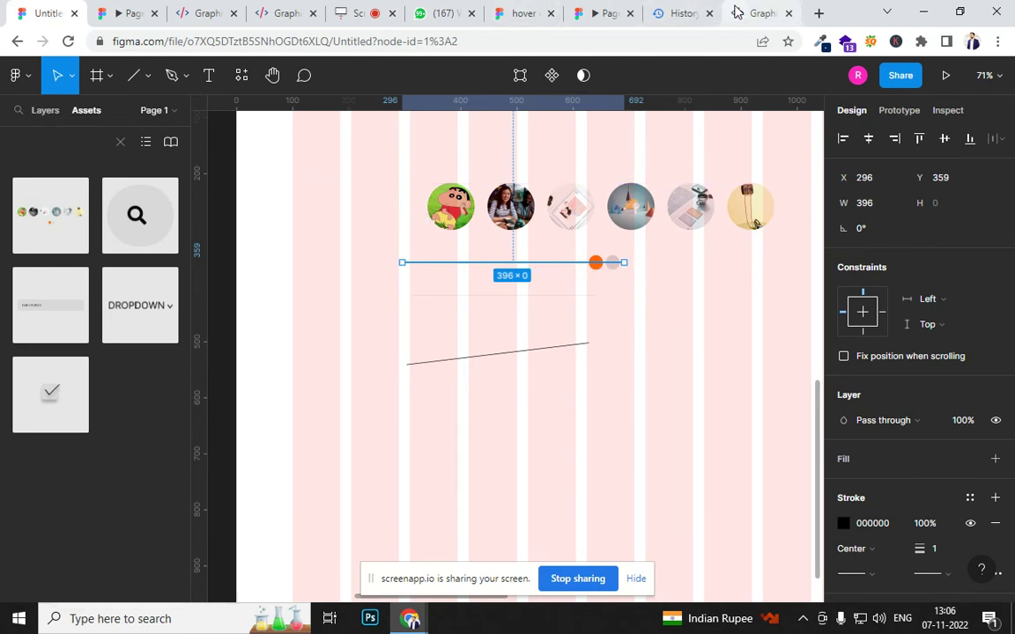
# Switch to the institute website and advance its Placements carousel several times to examine how the cards move.
pyautogui.click(762, 13)
pyautogui.scroll(-8, 476, 447)
pyautogui.scroll(-20, 467, 453)
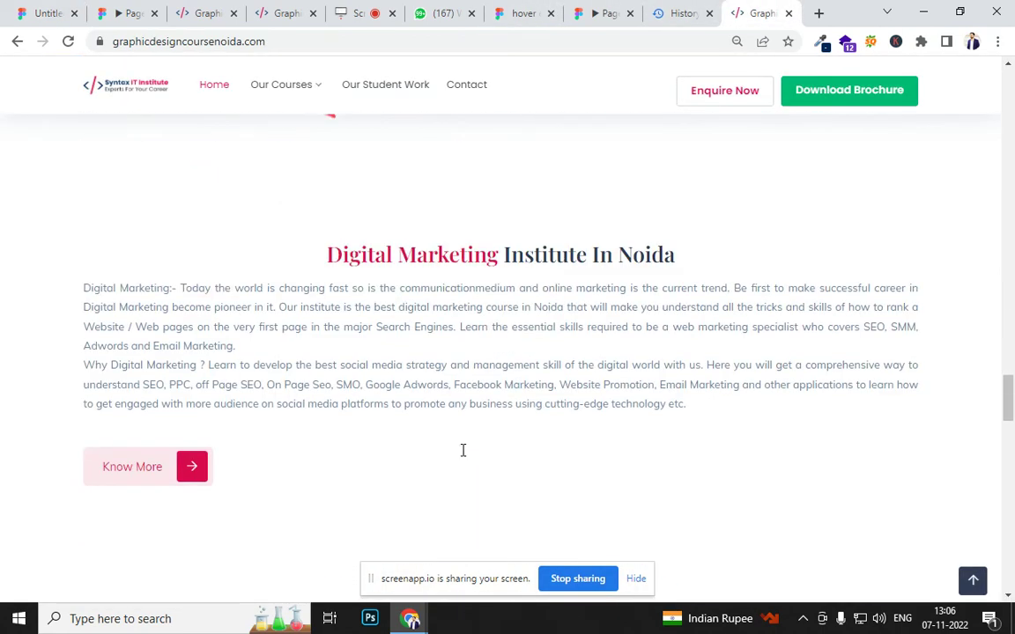
pyautogui.scroll(5, 475, 478)
pyautogui.scroll(-3, 947, 358)
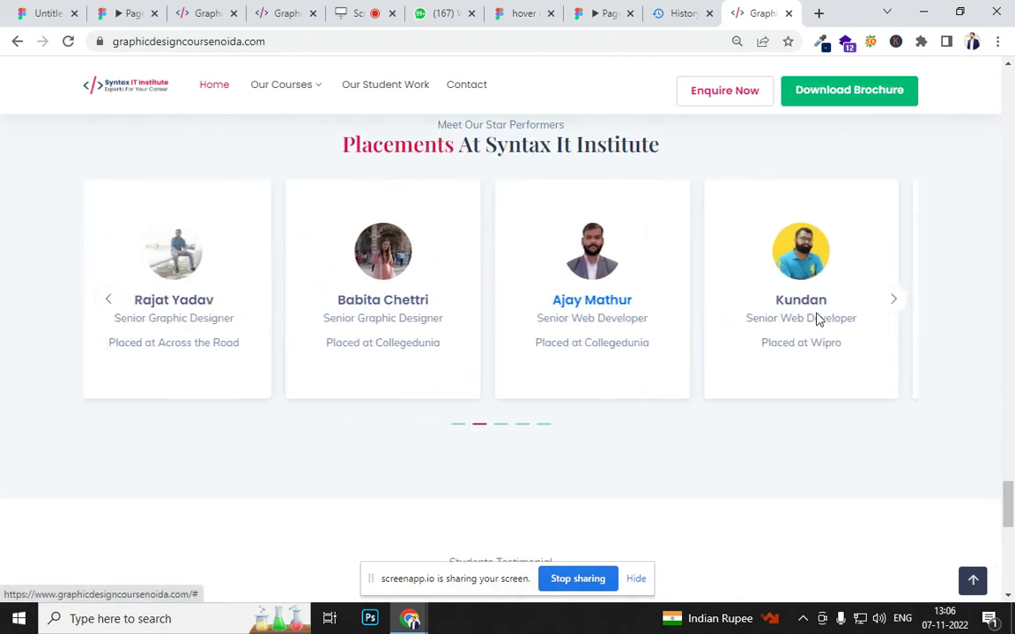
pyautogui.click(893, 300)
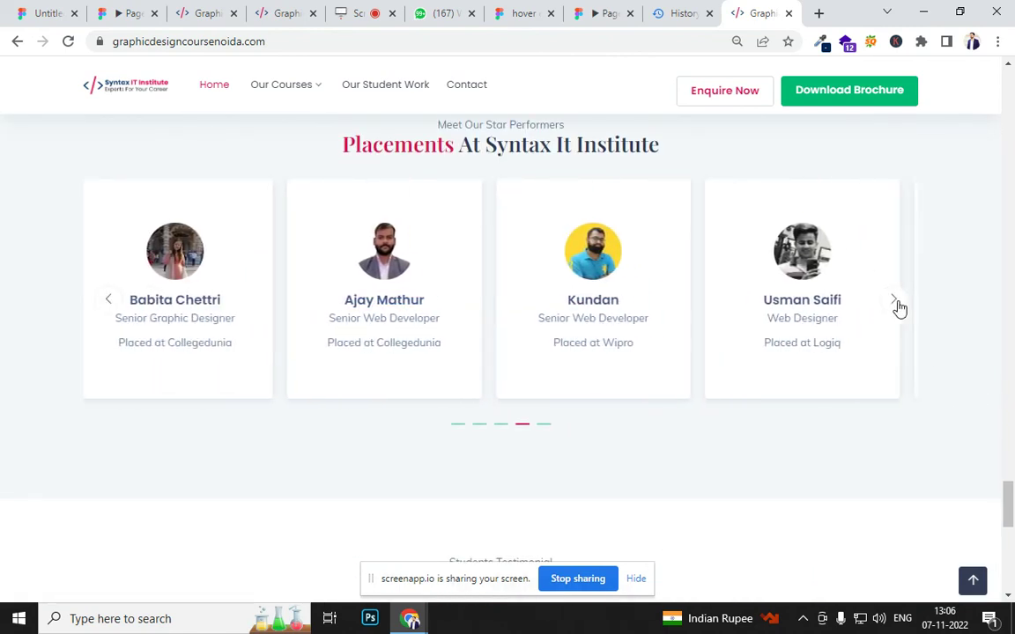
pyautogui.click(895, 301)
pyautogui.click(897, 304)
pyautogui.click(899, 307)
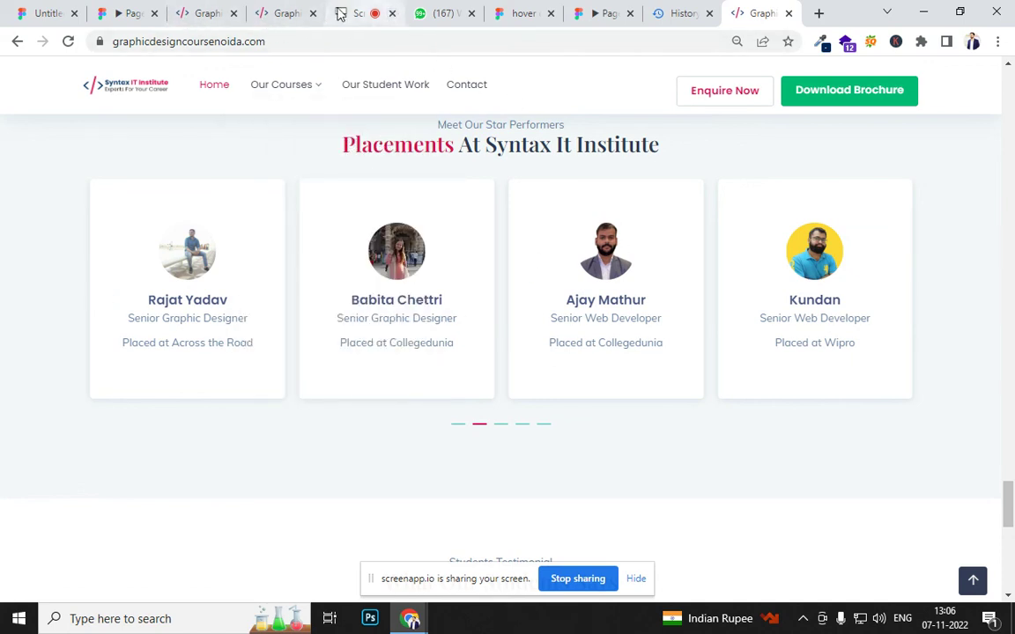
# Check the prototype preview, and delete the carousel instance and all drawn lines from Wireframe - 1.
pyautogui.click(120, 11)
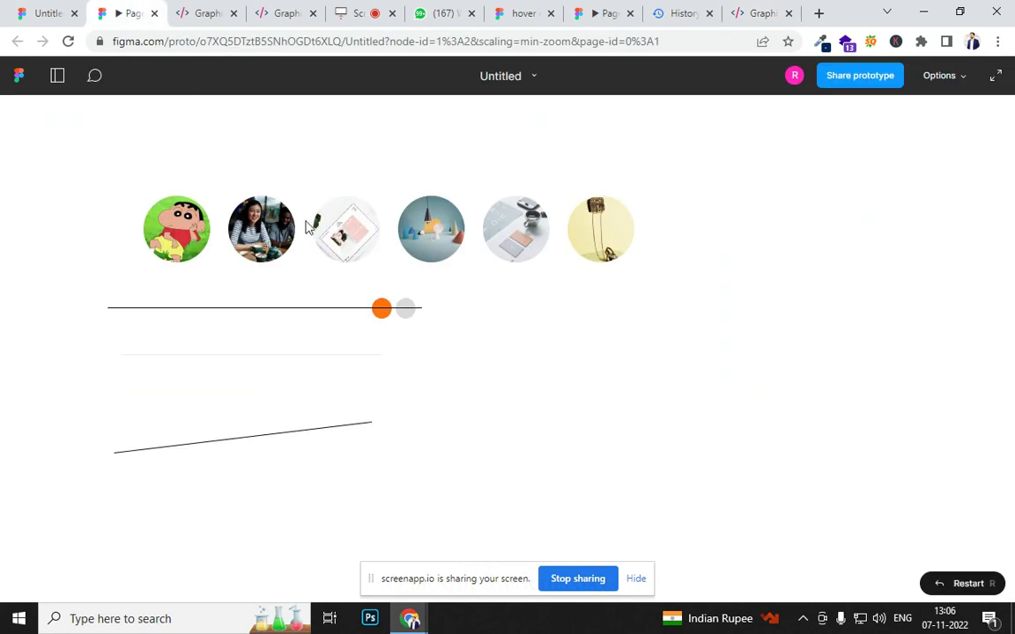
pyautogui.click(49, 13)
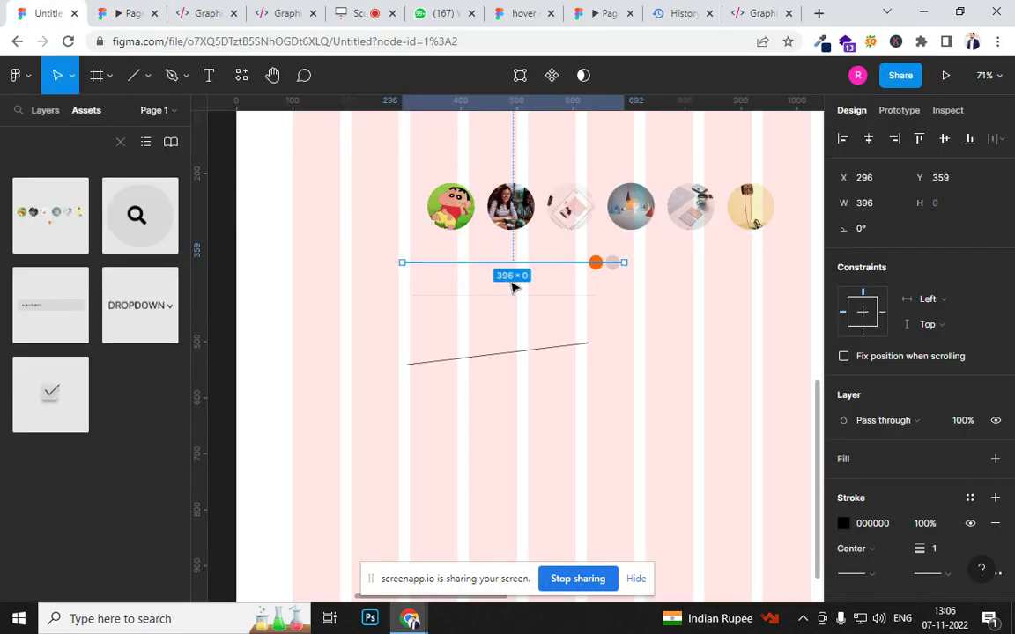
pyautogui.scroll(-3, 512, 287)
pyautogui.moveTo(397, 193); pyautogui.dragTo(776, 427)
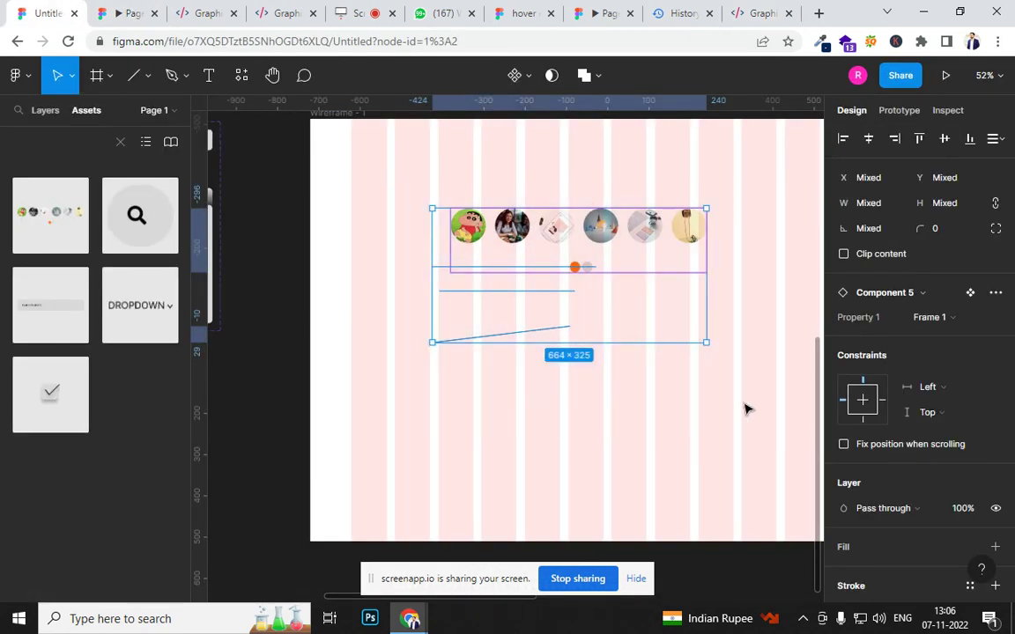
pyautogui.press('Delete')
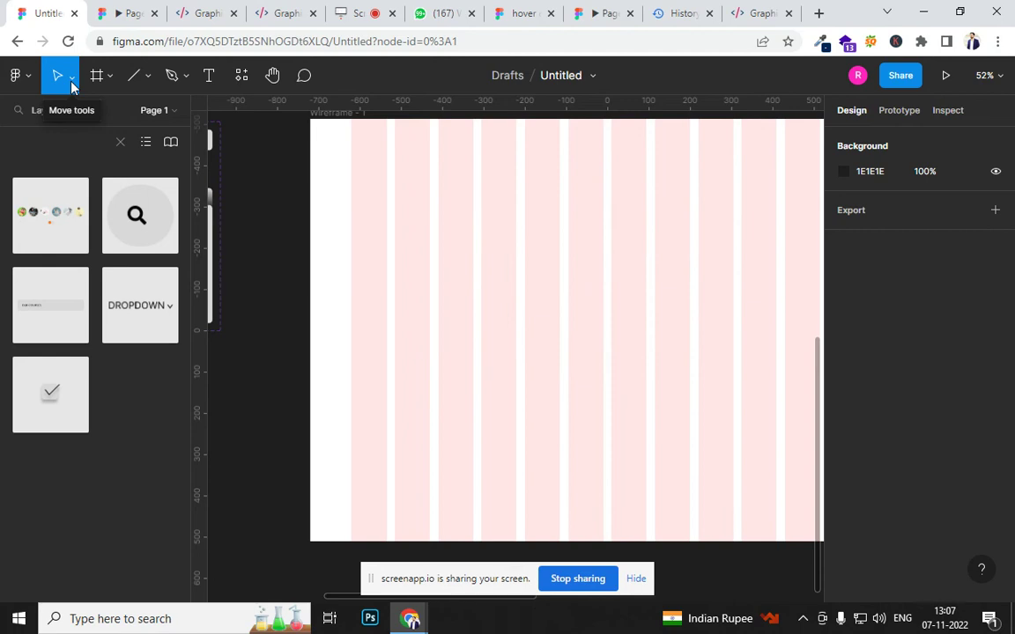
# Review the institute website from the Placements section up to its hero form and feature strip.
pyautogui.click(747, 12)
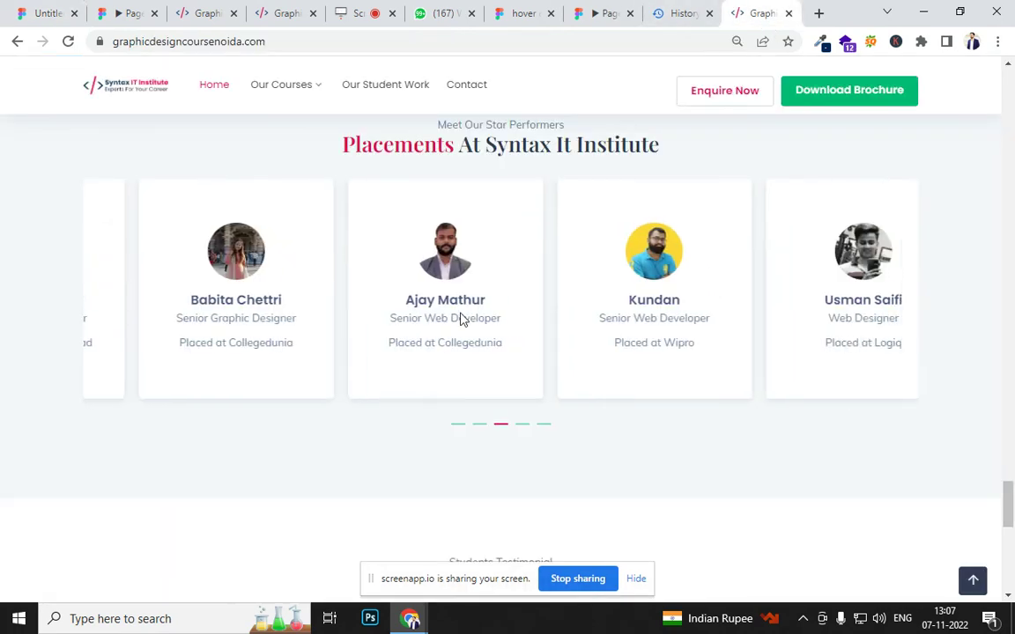
pyautogui.scroll(20, 429, 326)
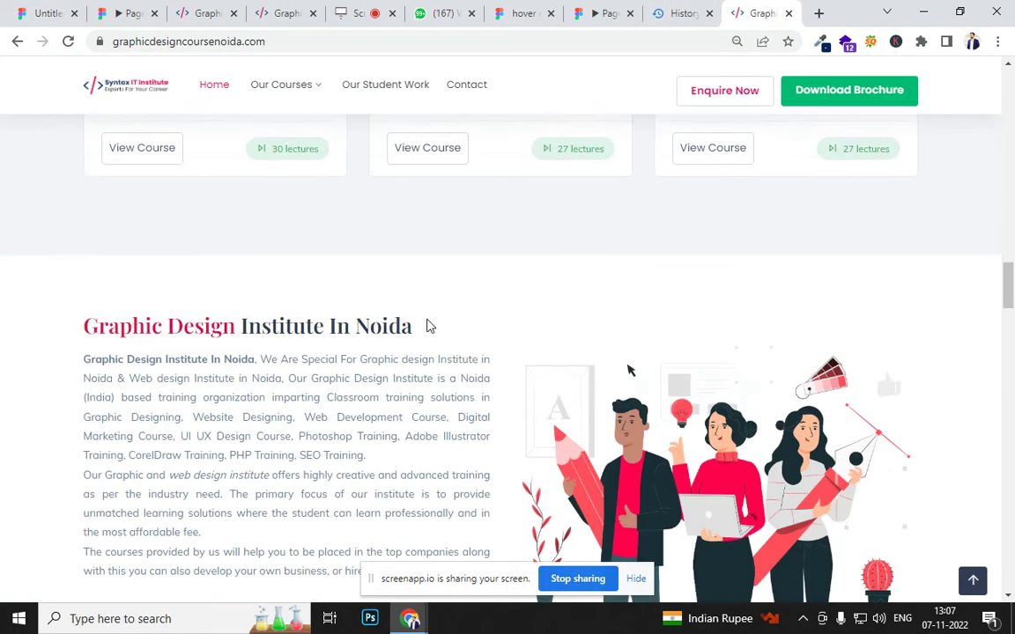
pyautogui.scroll(15, 429, 326)
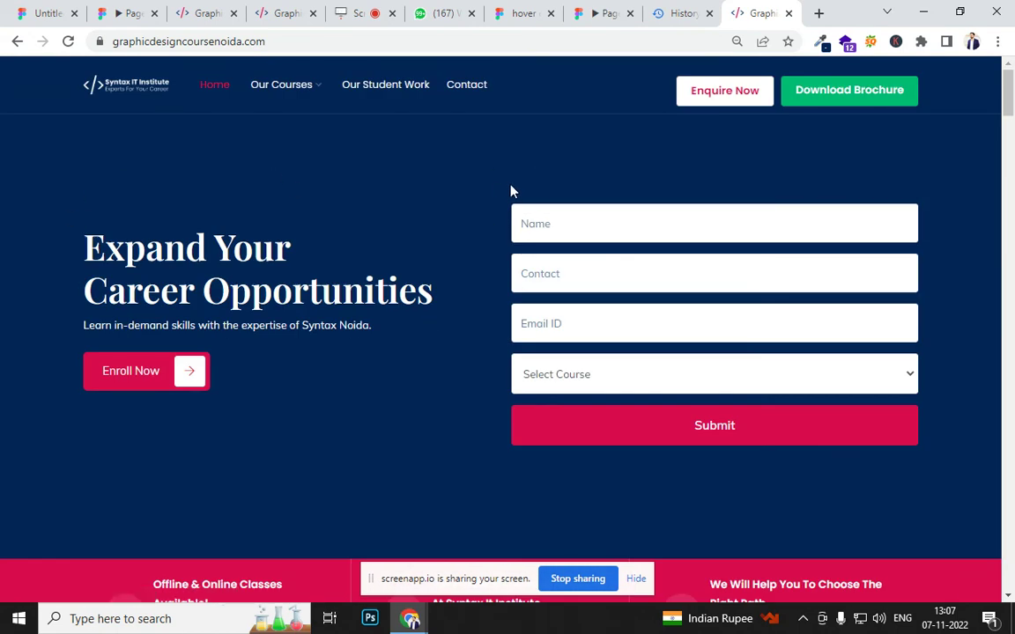
pyautogui.scroll(-3, 349, 245)
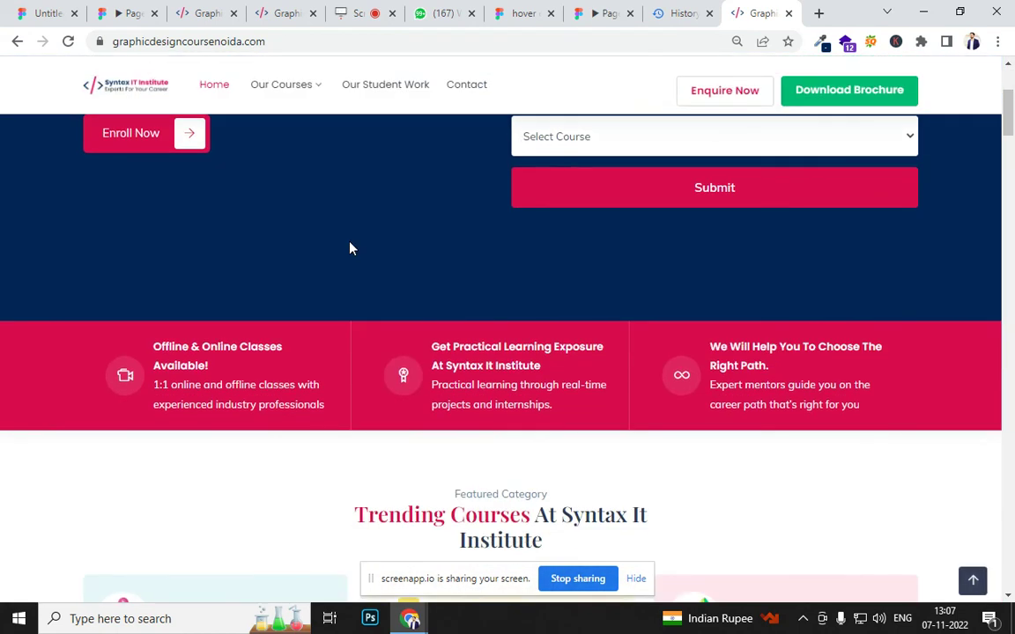
pyautogui.scroll(3, 349, 245)
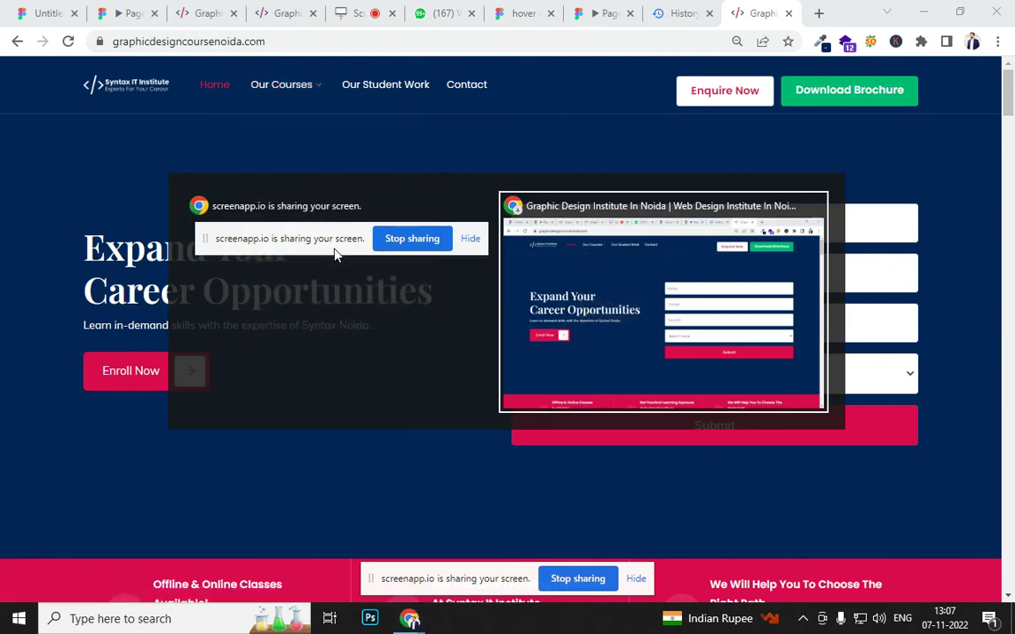
# Look over the Figma preview and wireframe, and examine the website's Placements carousel indicators and Students Testimonial section.
pyautogui.click(134, 16)
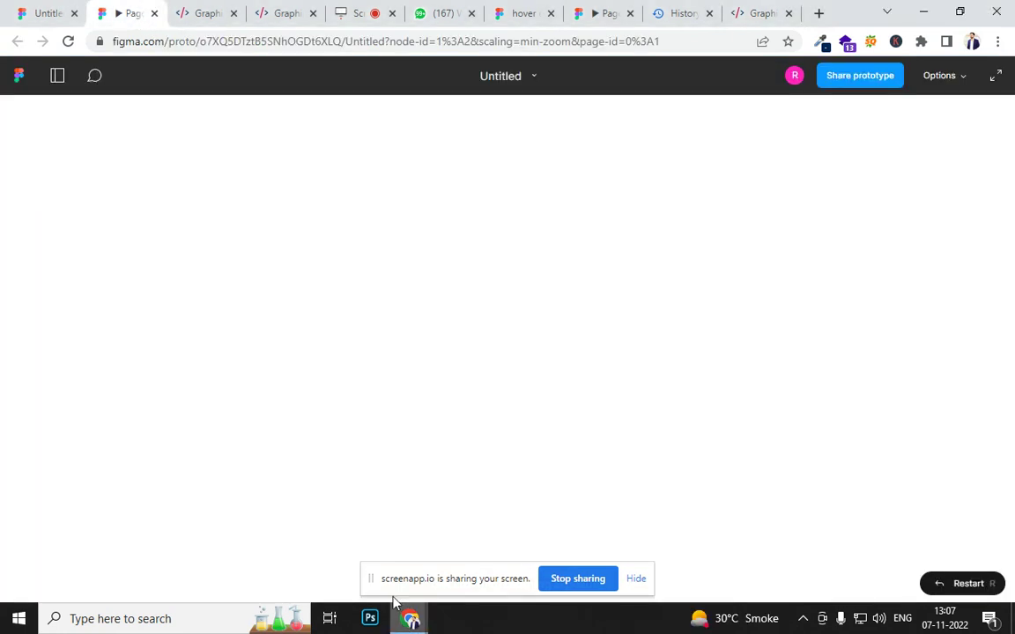
pyautogui.click(64, 14)
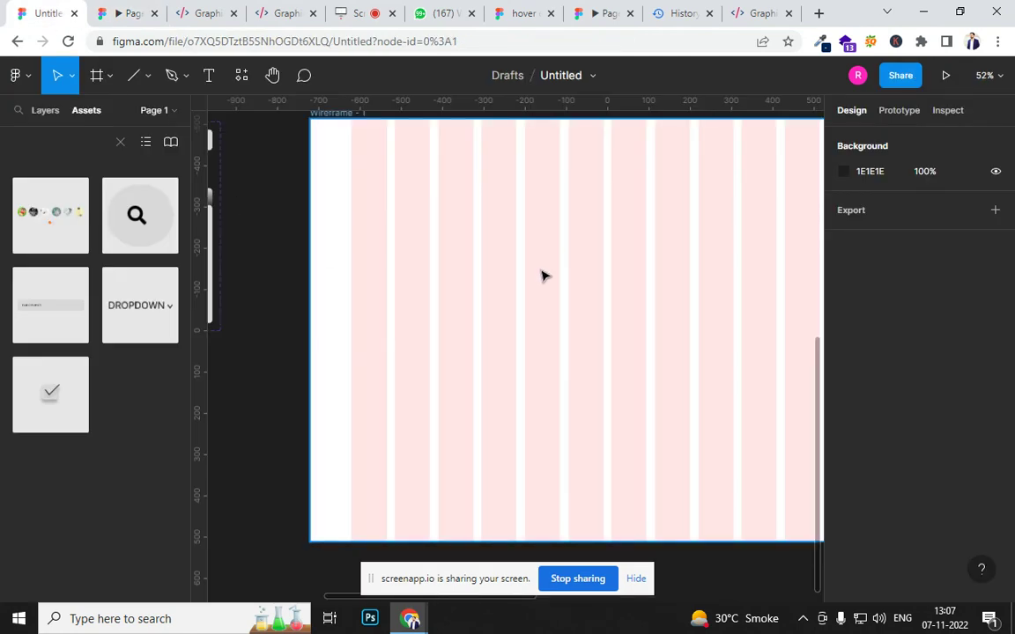
pyautogui.scroll(-3, 541, 276)
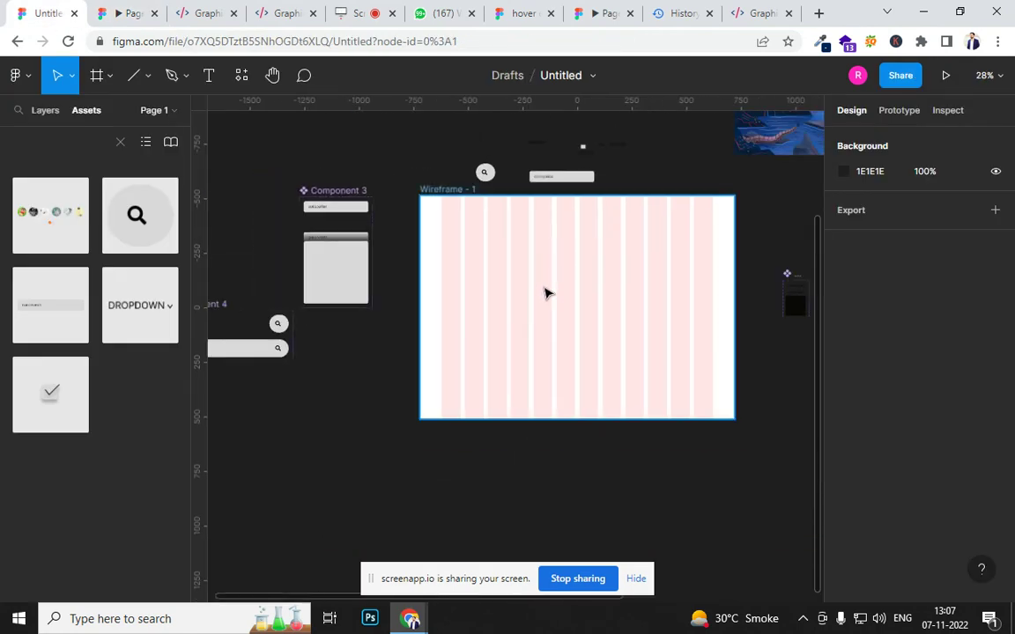
pyautogui.click(119, 16)
pyautogui.click(198, 15)
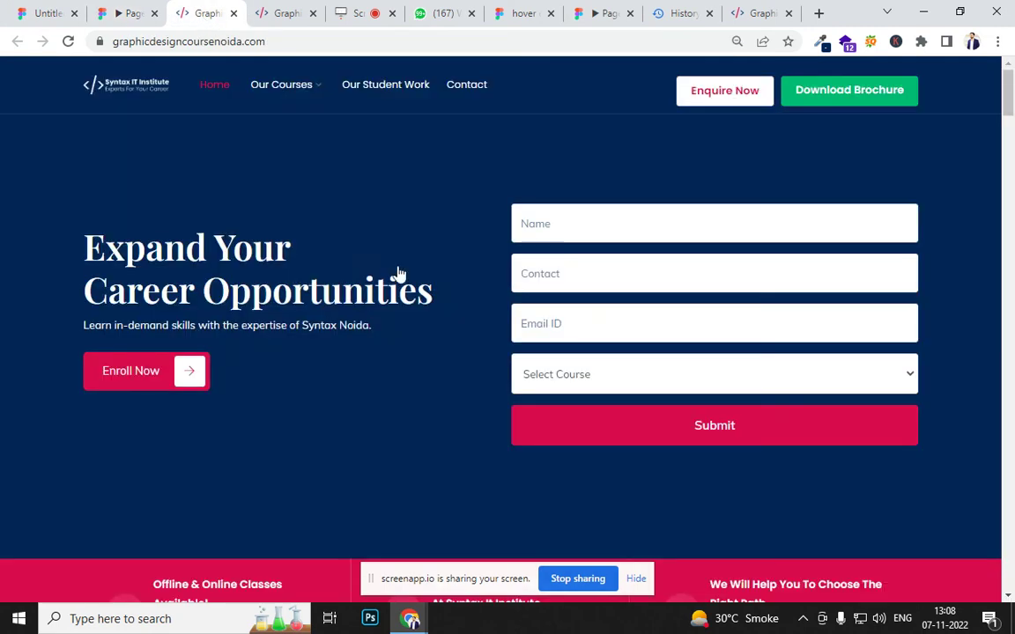
pyautogui.scroll(-10, 680, 389)
pyautogui.moveTo(1007, 182); pyautogui.dragTo(975, 514)
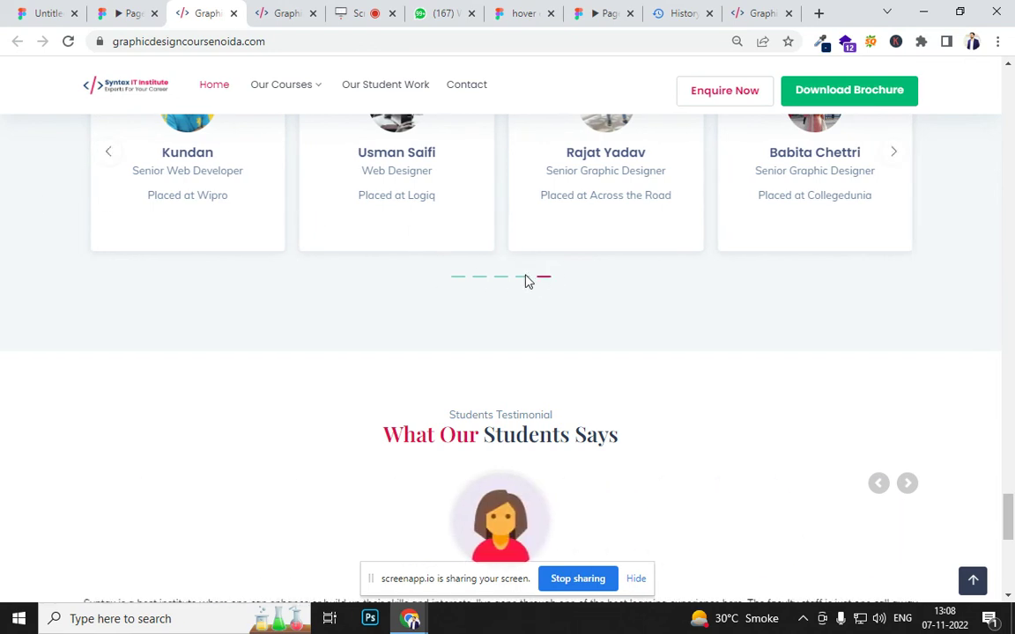
# Switch to the Figma design file and draw a rounded rectangle of about 295 × 285 with corner radius 45 on Wireframe - 1.
pyautogui.click(62, 14)
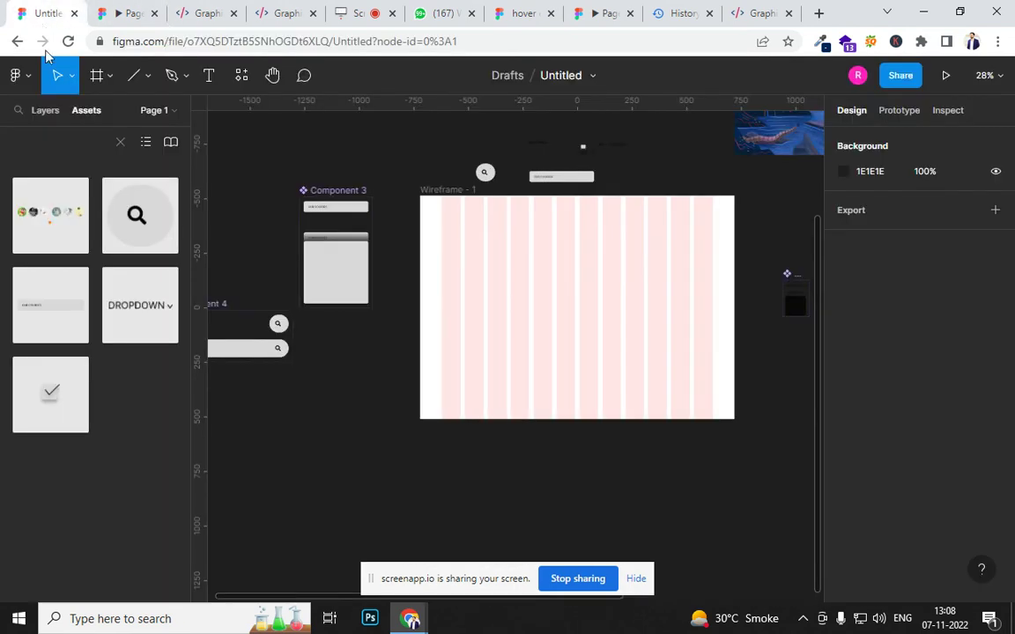
pyautogui.scroll(4, 518, 245)
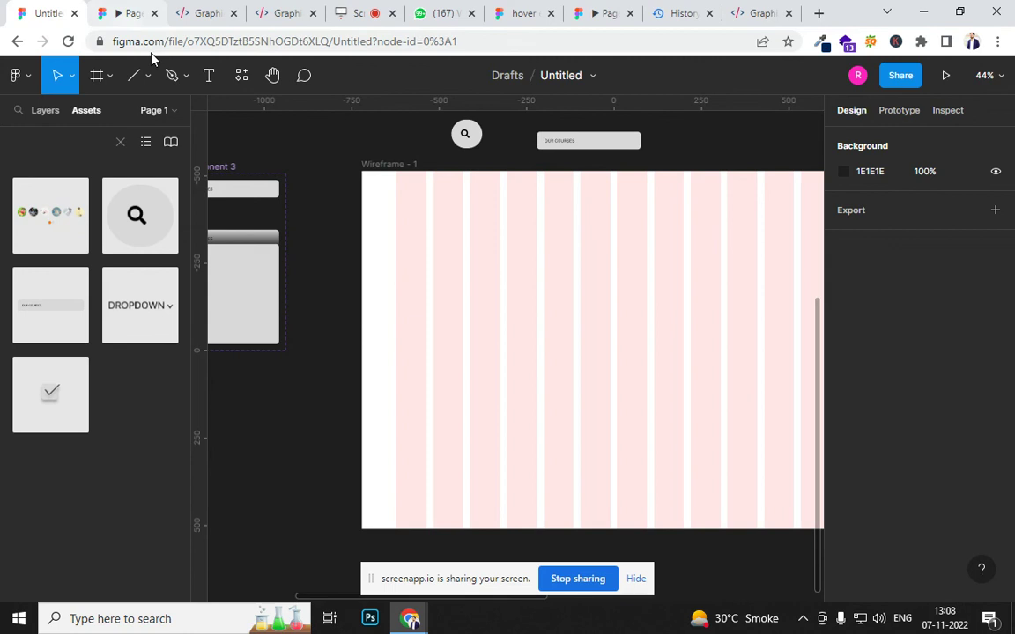
pyautogui.click(104, 77)
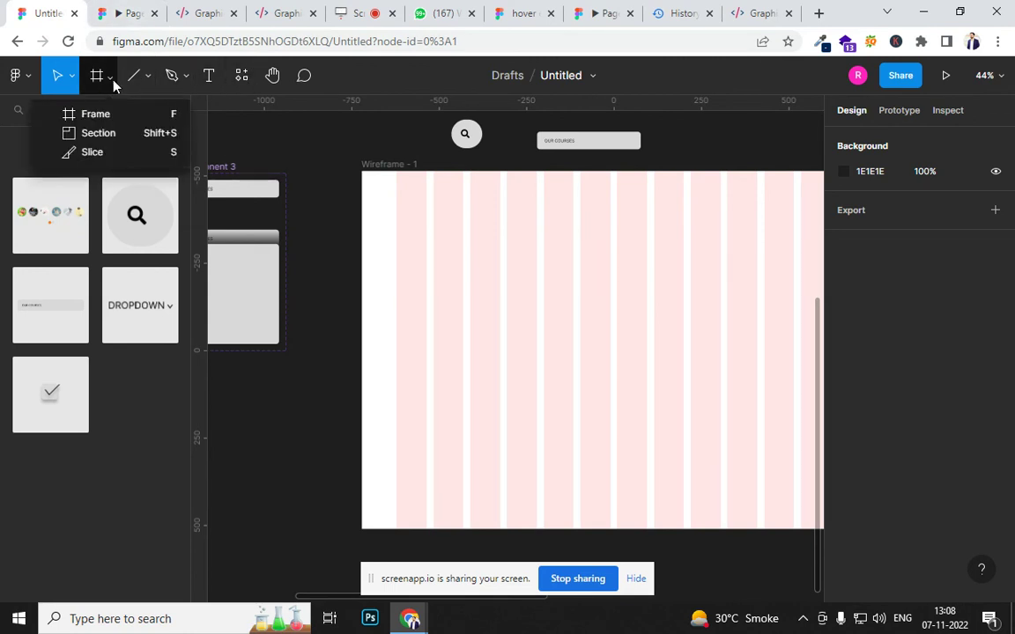
pyautogui.click(105, 77)
pyautogui.click(172, 78)
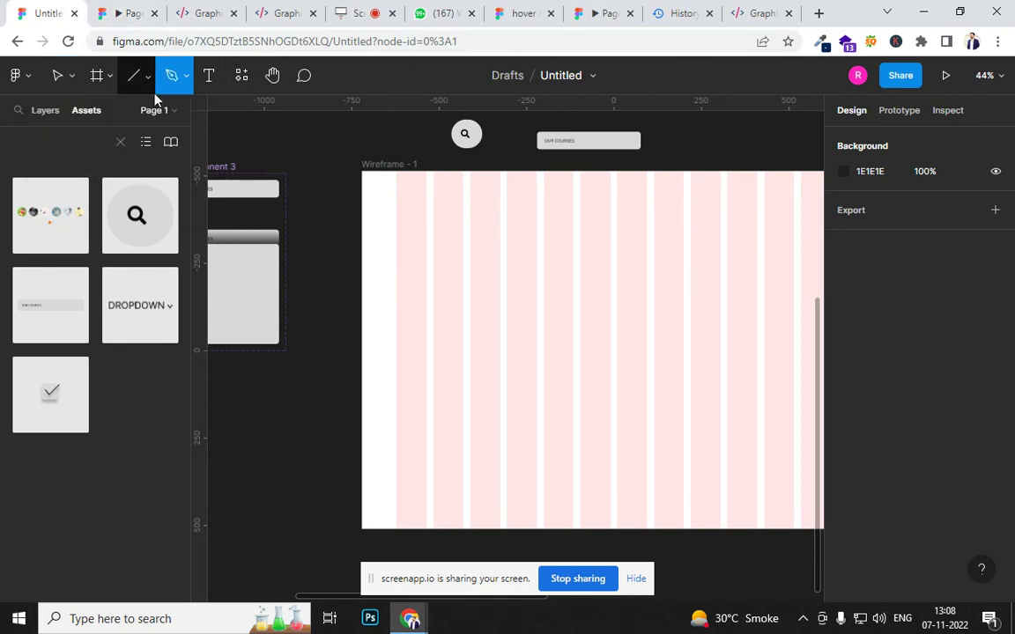
pyautogui.click(146, 76)
pyautogui.click(147, 113)
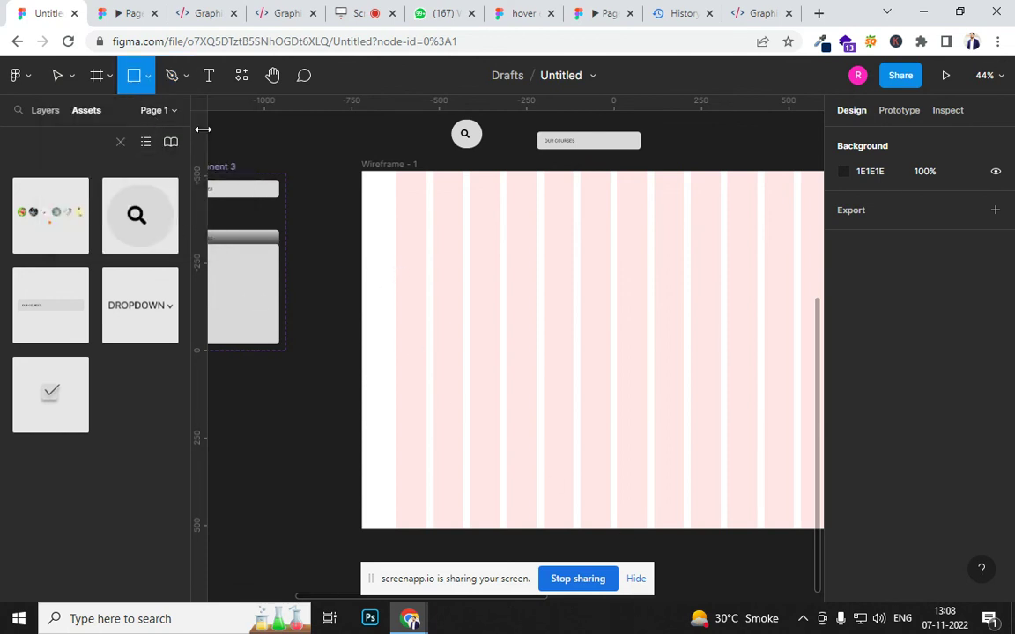
pyautogui.moveTo(397, 287); pyautogui.dragTo(566, 419)
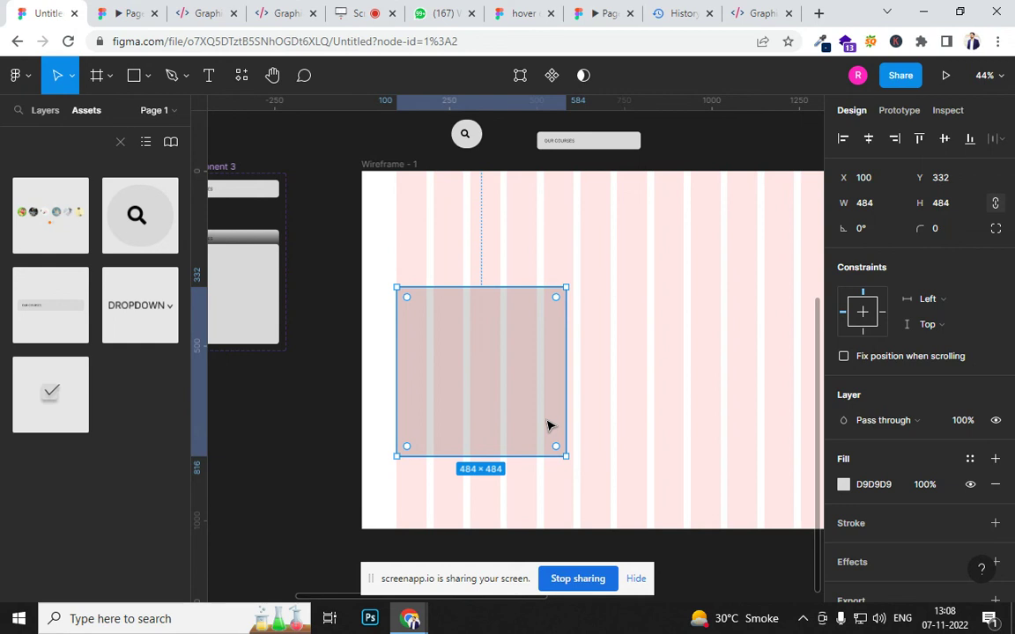
pyautogui.moveTo(565, 455); pyautogui.dragTo(480, 381)
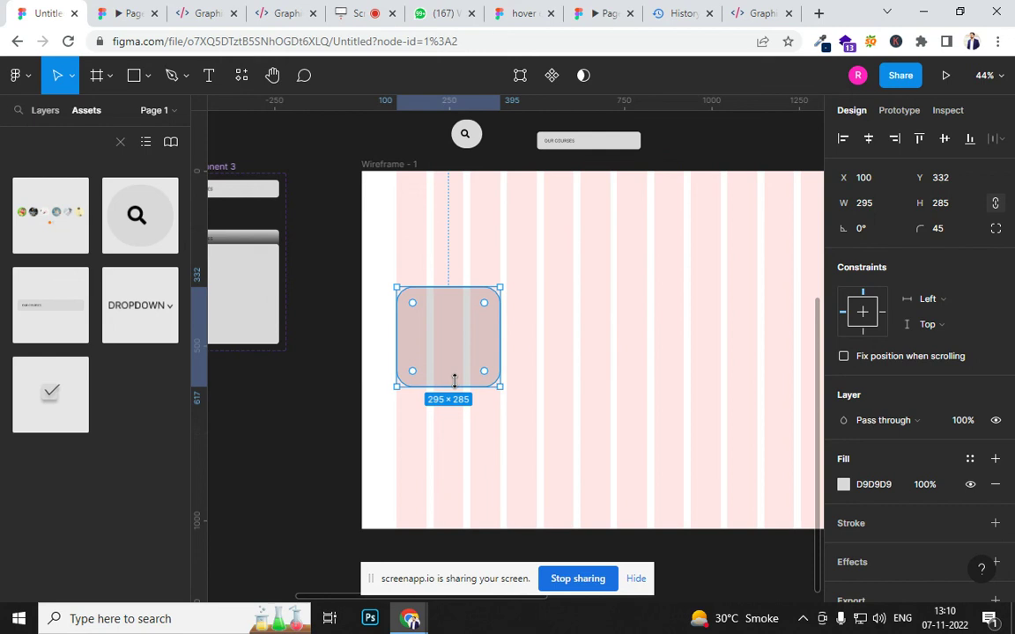
# Add a black inside stroke of width 1 to the rounded rectangle and shrink it to about 225 × 217.
pyautogui.click(537, 409)
pyautogui.click(464, 336)
pyautogui.scroll(-2, 899, 426)
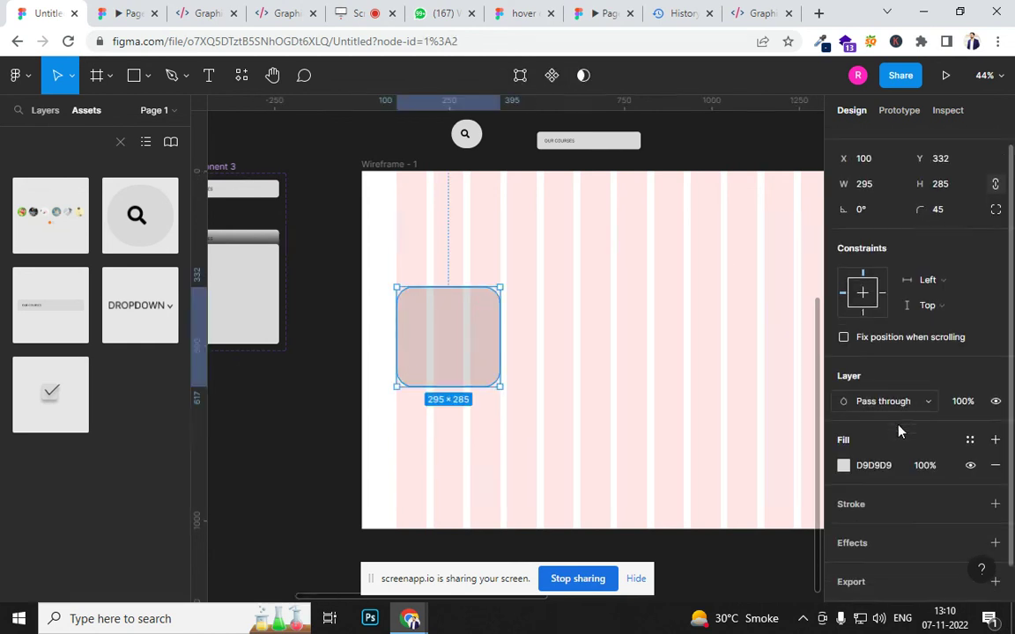
pyautogui.scroll(2, 840, 285)
pyautogui.click(898, 111)
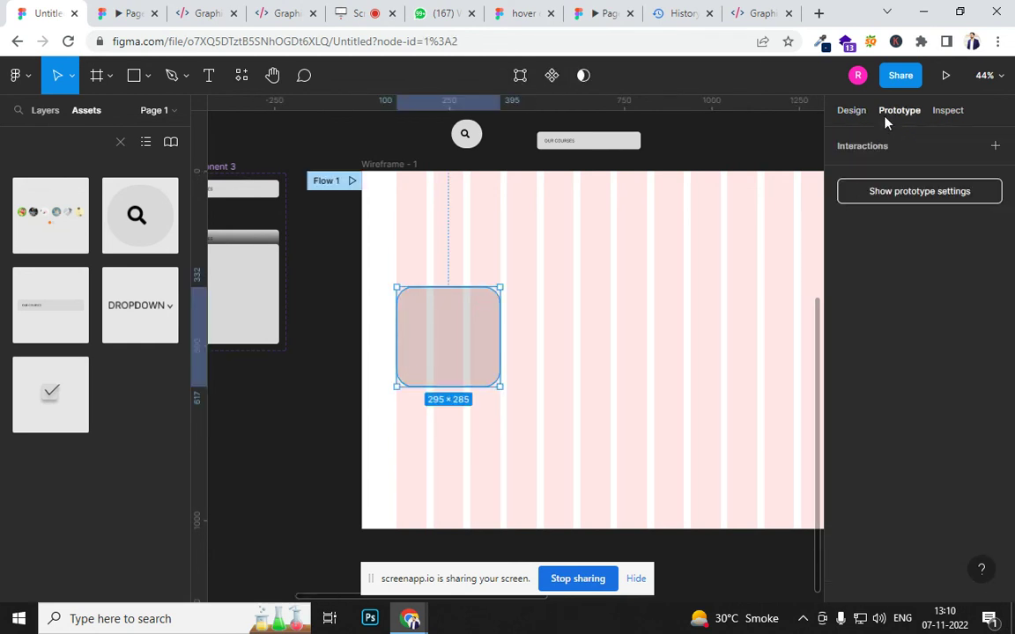
pyautogui.click(852, 110)
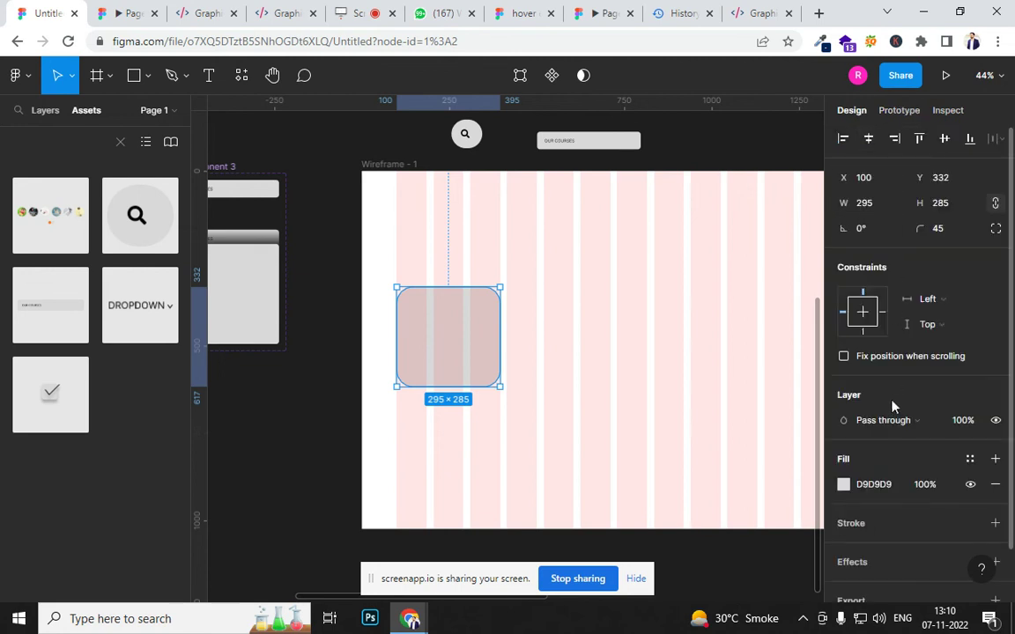
pyautogui.scroll(-1, 895, 401)
pyautogui.scroll(1, 927, 299)
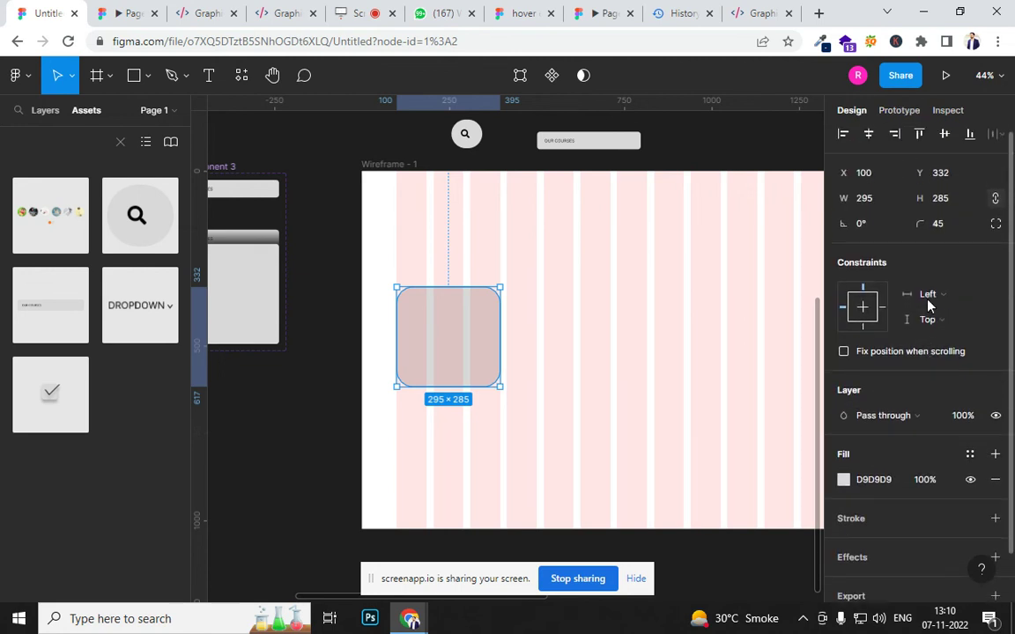
pyautogui.click(50, 109)
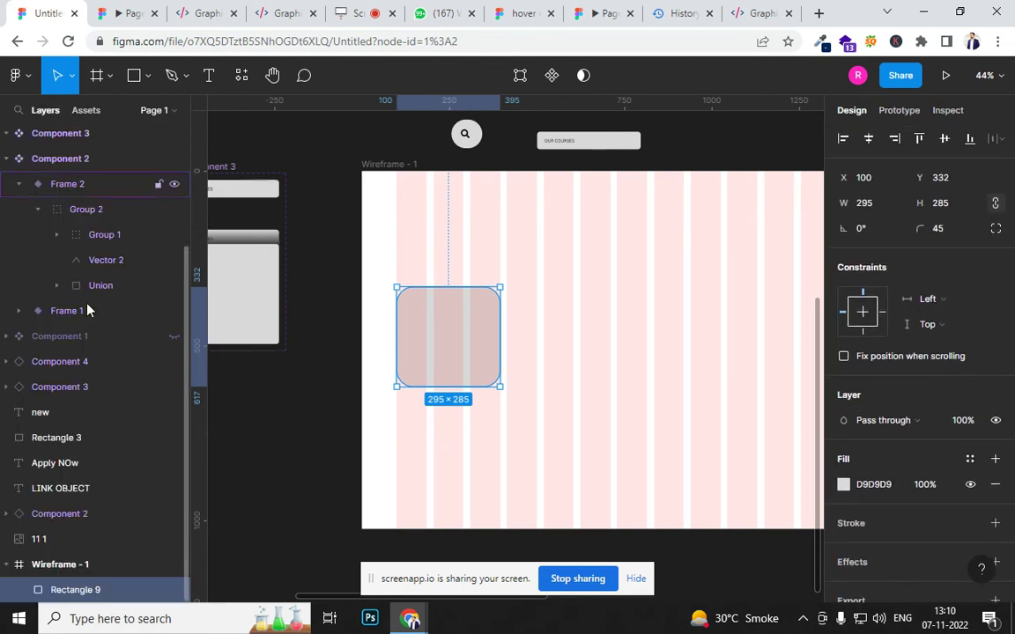
pyautogui.click(994, 524)
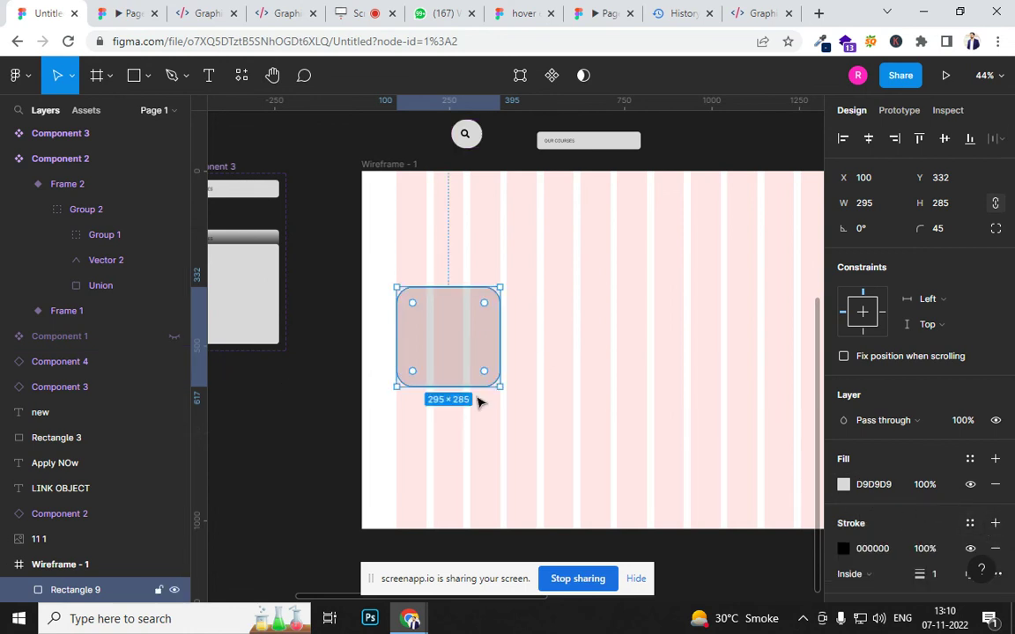
pyautogui.moveTo(498, 385); pyautogui.dragTo(475, 362)
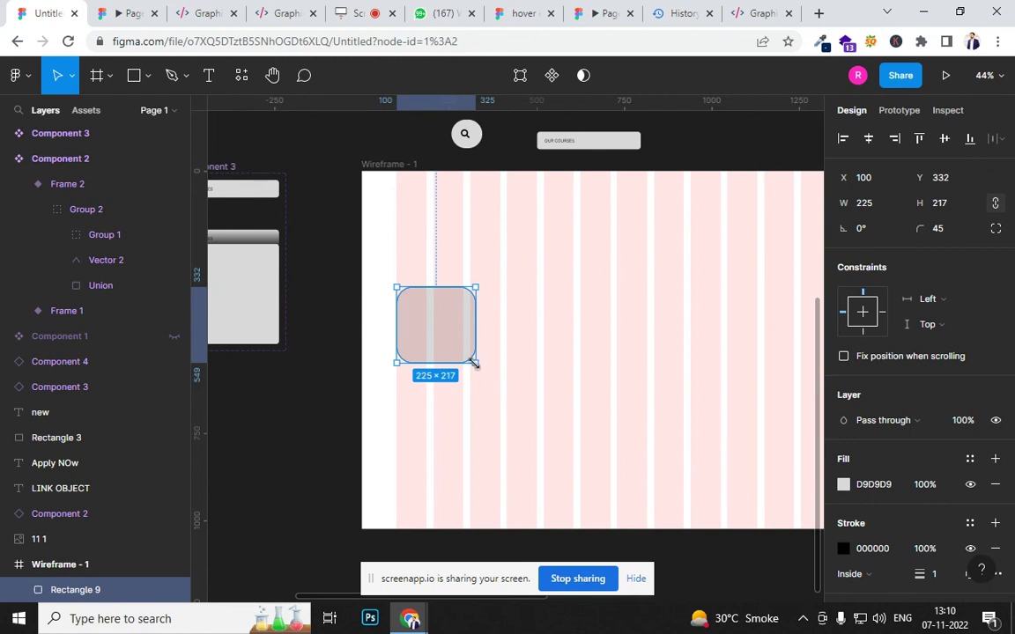
# Duplicate the rounded rectangle into a row of five across the column grid, aligning the last one with the grid's outer edge.
pyautogui.moveTo(453, 336); pyautogui.dragTo(478, 404)
pyautogui.hotkey('ctrl', 'd')
pyautogui.hotkey('ctrl', 'd')
pyautogui.hotkey('ctrl', 'd')
pyautogui.moveTo(647, 351); pyautogui.dragTo(658, 353)
pyautogui.click(592, 380)
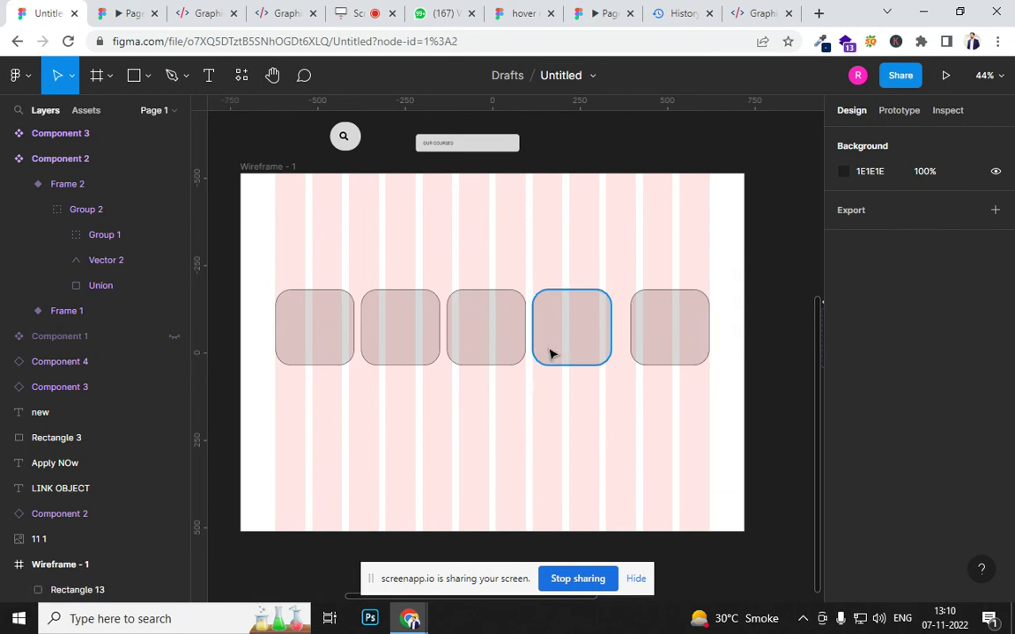
pyautogui.click(567, 356)
pyautogui.moveTo(566, 356); pyautogui.dragTo(572, 356)
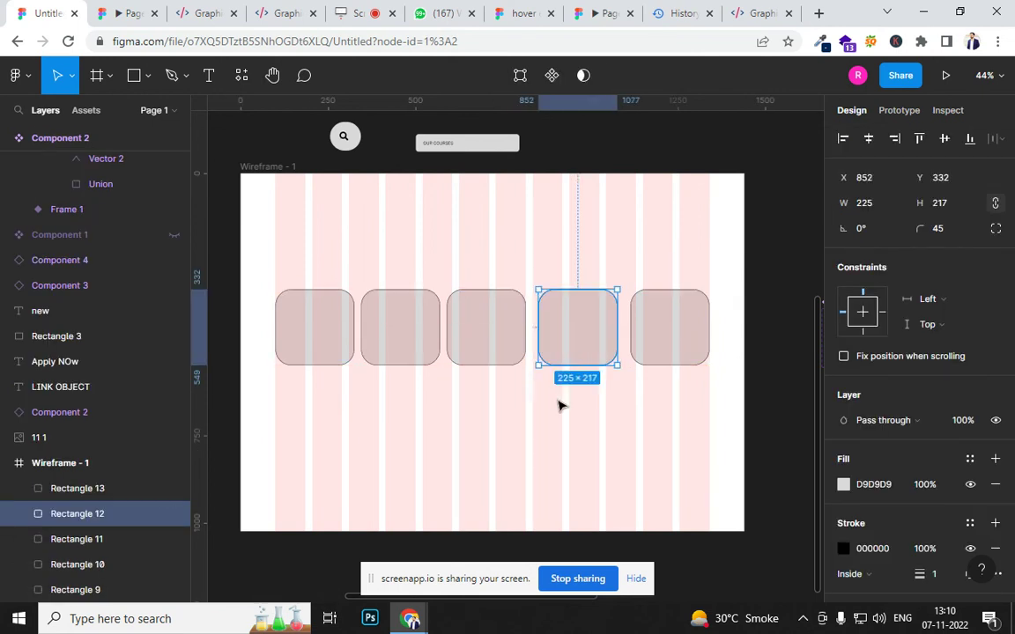
pyautogui.click(679, 411)
# Select all five rectangles and load images 11, 12, 13, 14, 15, bg and s1 from the FLEXBOX folder for placement.
pyautogui.moveTo(717, 402); pyautogui.dragTo(262, 280)
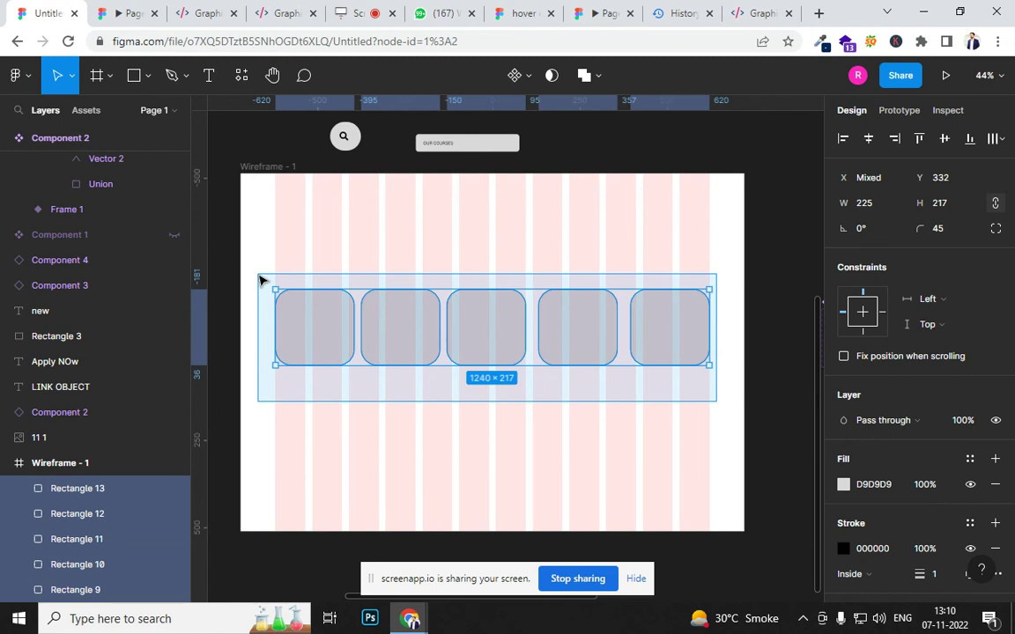
pyautogui.moveTo(261, 280); pyautogui.dragTo(261, 282)
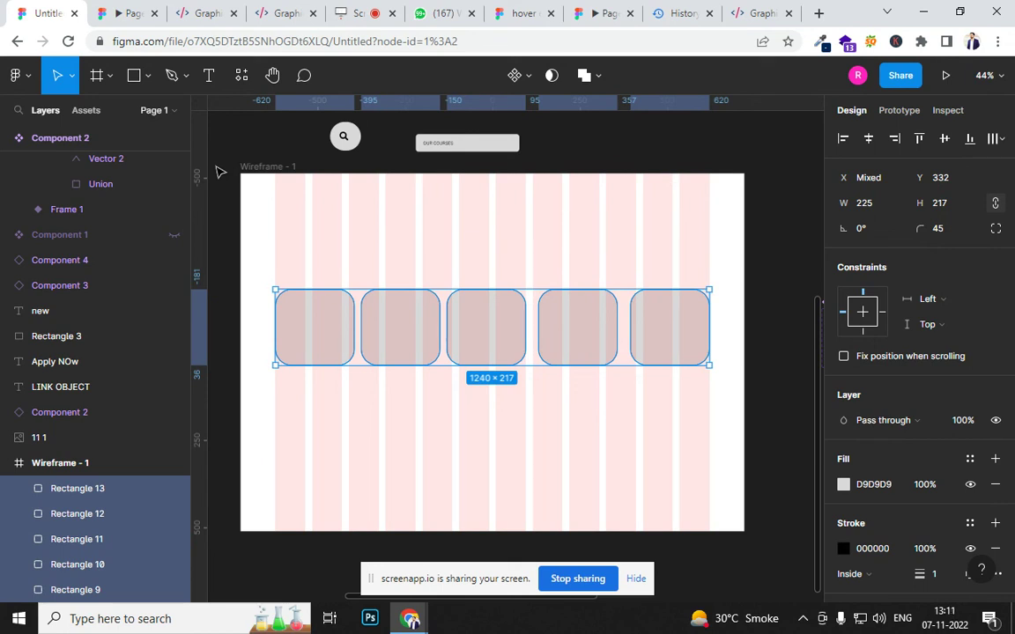
pyautogui.click(319, 332)
pyautogui.moveTo(250, 235); pyautogui.dragTo(729, 415)
pyautogui.moveTo(731, 395); pyautogui.dragTo(269, 290)
pyautogui.hotkey('ctrl', 'shift', 'k')
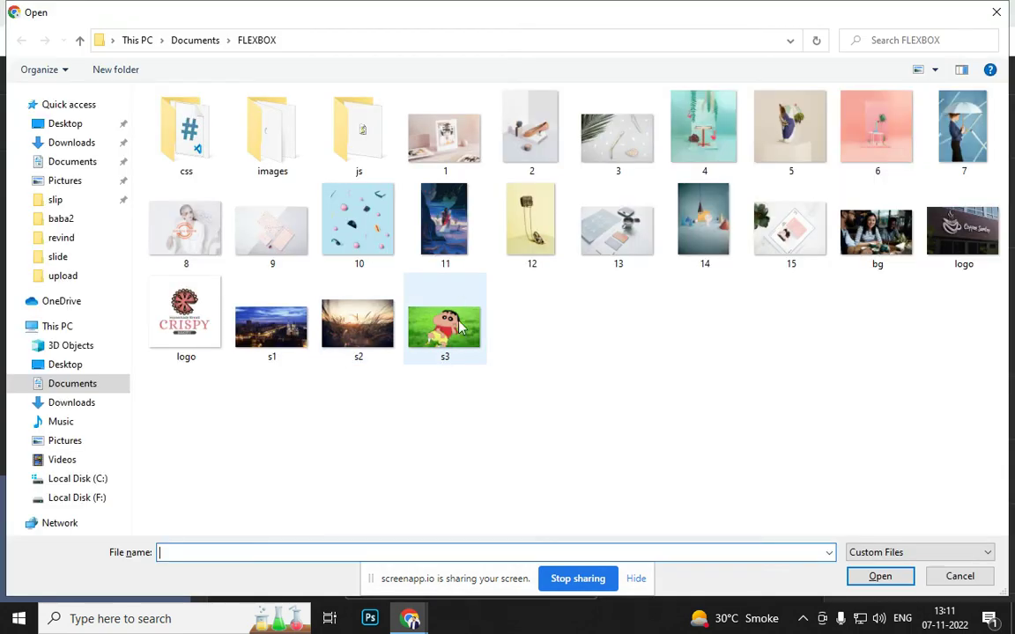
pyautogui.click(431, 238)
pyautogui.keyDown('ctrl'); pyautogui.click(529, 233); pyautogui.keyUp('ctrl')
pyautogui.keyDown('ctrl'); pyautogui.click(617, 236); pyautogui.keyUp('ctrl')
pyautogui.keyDown('ctrl'); pyautogui.click(695, 238); pyautogui.keyUp('ctrl')
pyautogui.keyDown('ctrl'); pyautogui.click(787, 233); pyautogui.keyUp('ctrl')
pyautogui.keyDown('ctrl'); pyautogui.click(875, 234); pyautogui.keyUp('ctrl')
pyautogui.keyDown('ctrl'); pyautogui.click(297, 352); pyautogui.keyUp('ctrl')
pyautogui.click(880, 578)
# Try to fill the five rectangles in order with the loaded images, starting with the city skyline.
pyautogui.click(306, 342)
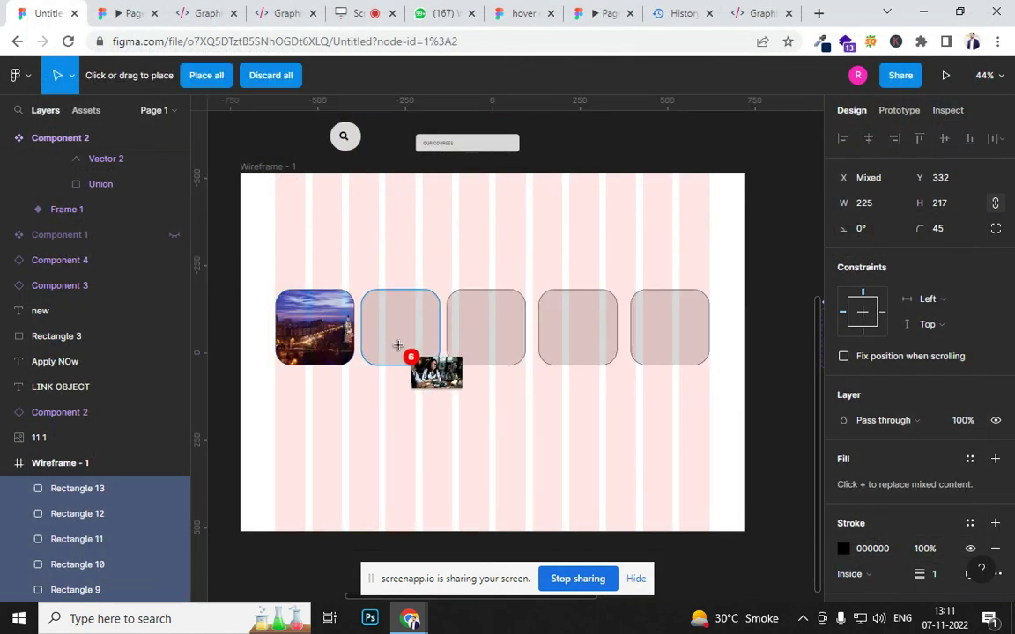
pyautogui.click(402, 348)
pyautogui.click(483, 344)
pyautogui.click(573, 342)
pyautogui.click(657, 344)
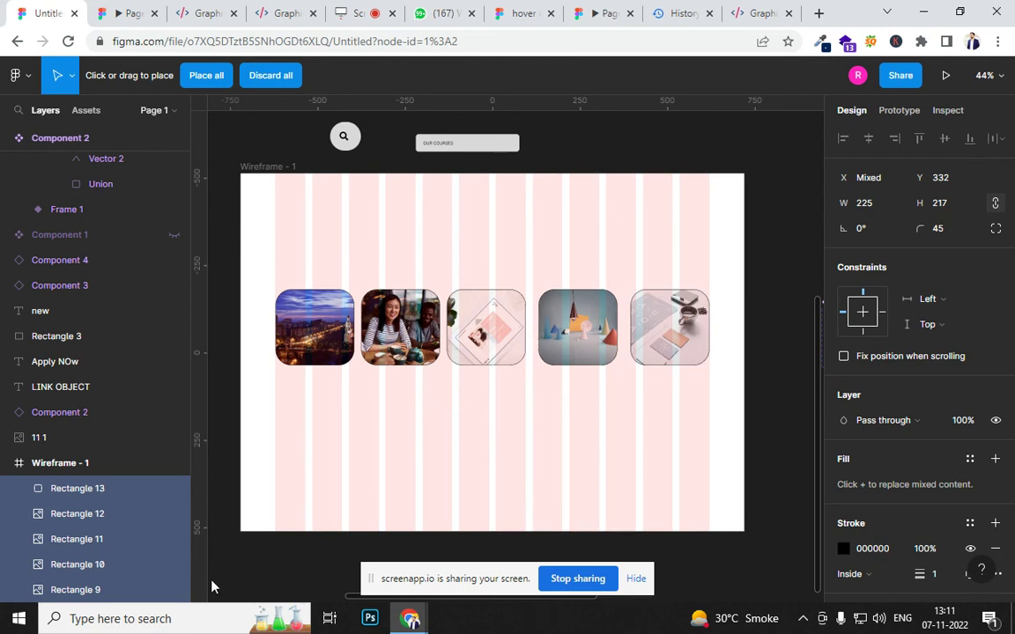
# Undo the image placements in all five rectangles.
pyautogui.hotkey('ctrl', 'z')
pyautogui.hotkey('ctrl', 'z')
pyautogui.hotkey('ctrl', 'z')
pyautogui.hotkey('ctrl', 'z')
pyautogui.hotkey('ctrl', 'z')
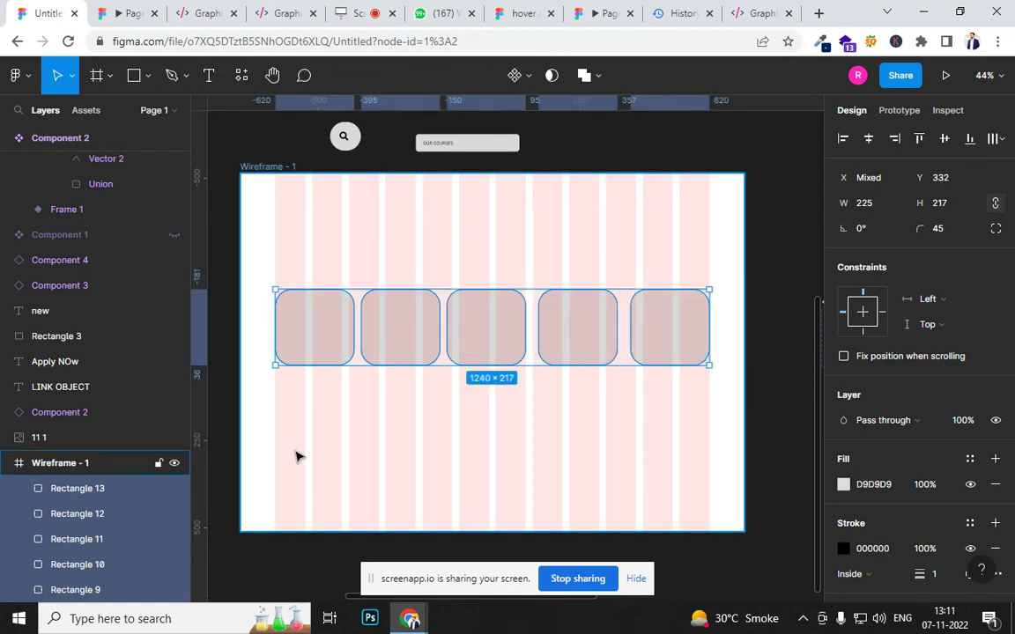
# Load images 1, 2, 3, 4, 5 and 6 from the FLEXBOX folder for placement.
pyautogui.hotkey('ctrl', 'shift', 'k')
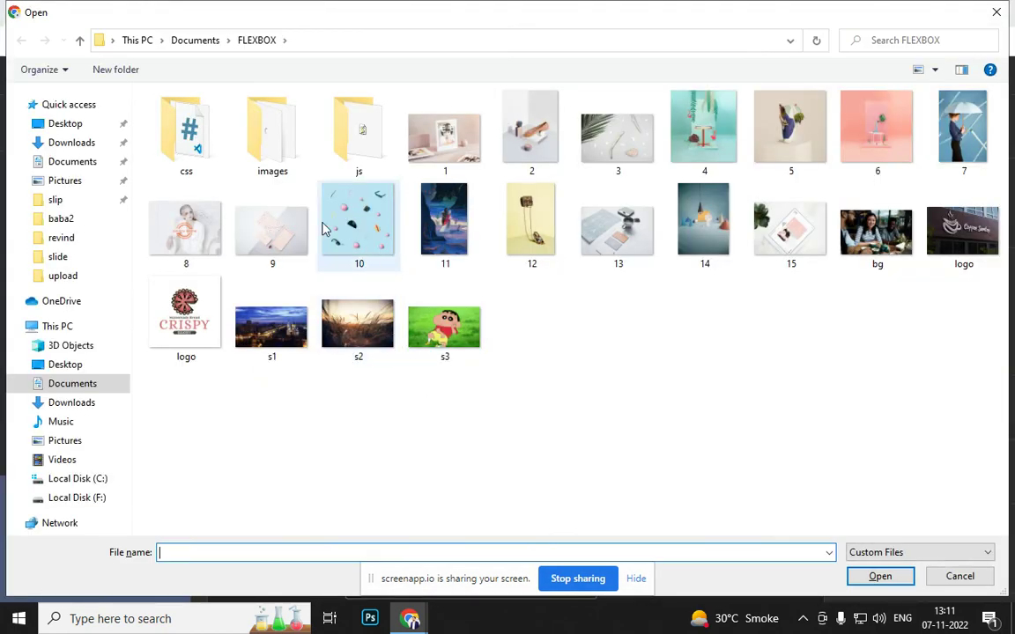
pyautogui.click(438, 141)
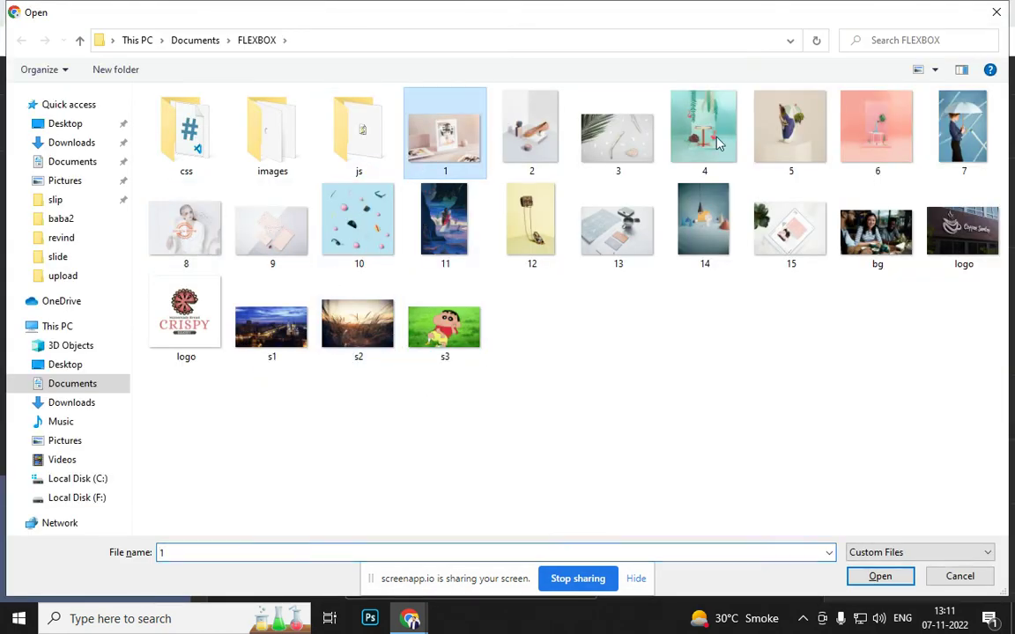
pyautogui.keyDown('ctrl'); pyautogui.click(544, 143); pyautogui.keyUp('ctrl')
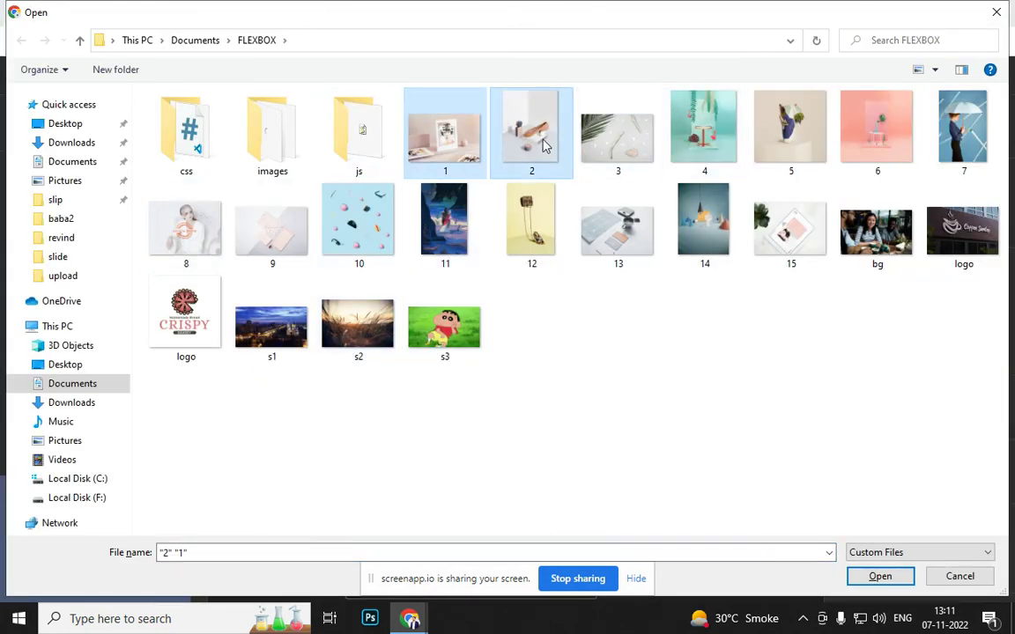
pyautogui.keyDown('ctrl'); pyautogui.click(618, 146); pyautogui.keyUp('ctrl')
pyautogui.keyDown('ctrl'); pyautogui.click(705, 146); pyautogui.keyUp('ctrl')
pyautogui.keyDown('ctrl'); pyautogui.click(802, 152); pyautogui.keyUp('ctrl')
pyautogui.keyDown('ctrl'); pyautogui.click(852, 152); pyautogui.keyUp('ctrl')
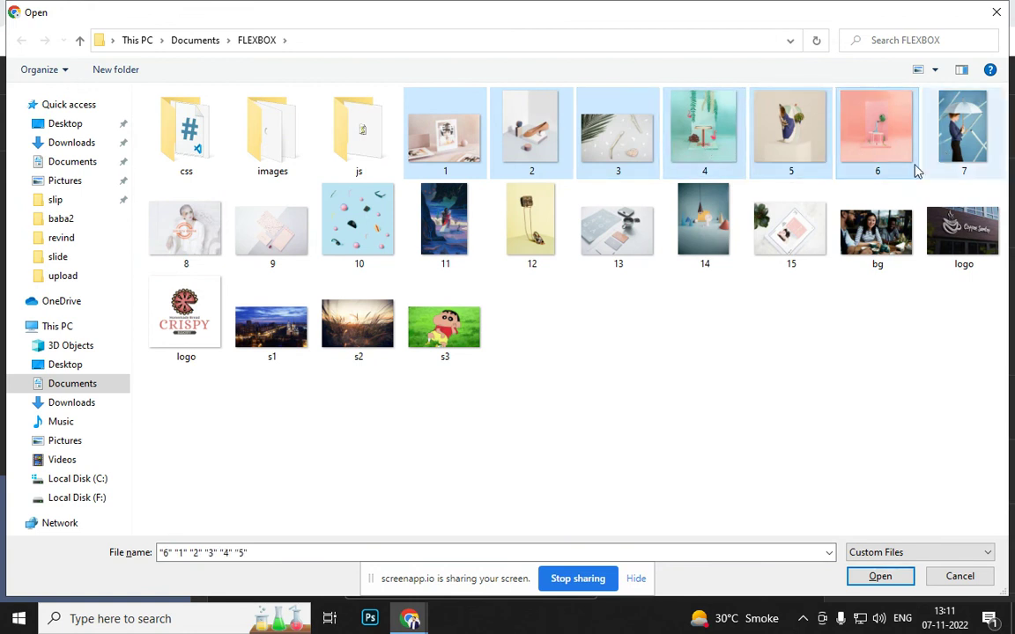
pyautogui.click(868, 582)
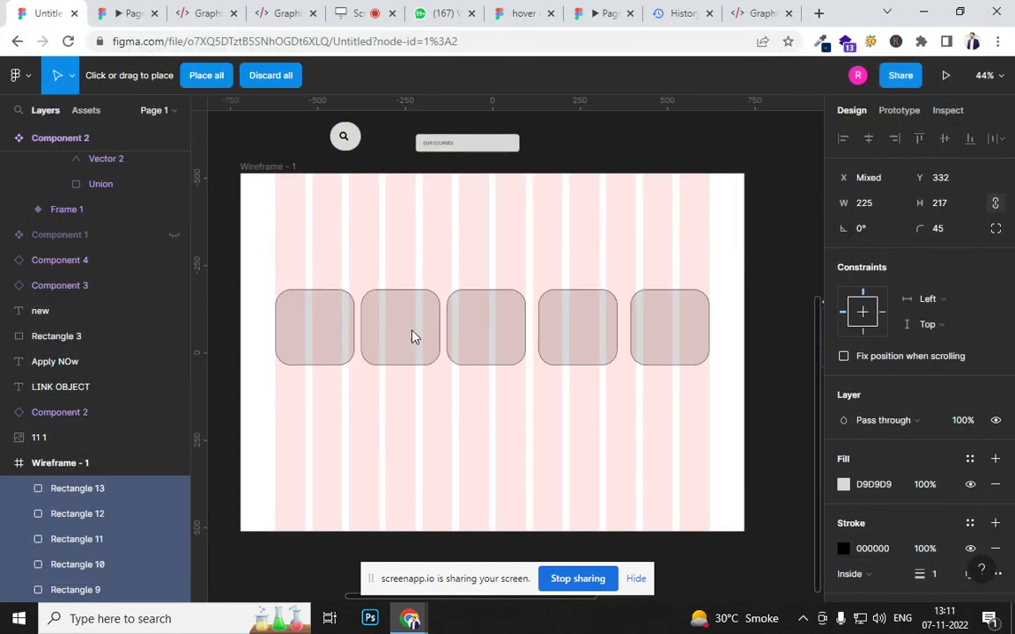
# Fill the five rectangles in order with images 6, 5, 4, 2 and 1, and end the placement.
pyautogui.click(305, 319)
pyautogui.click(390, 335)
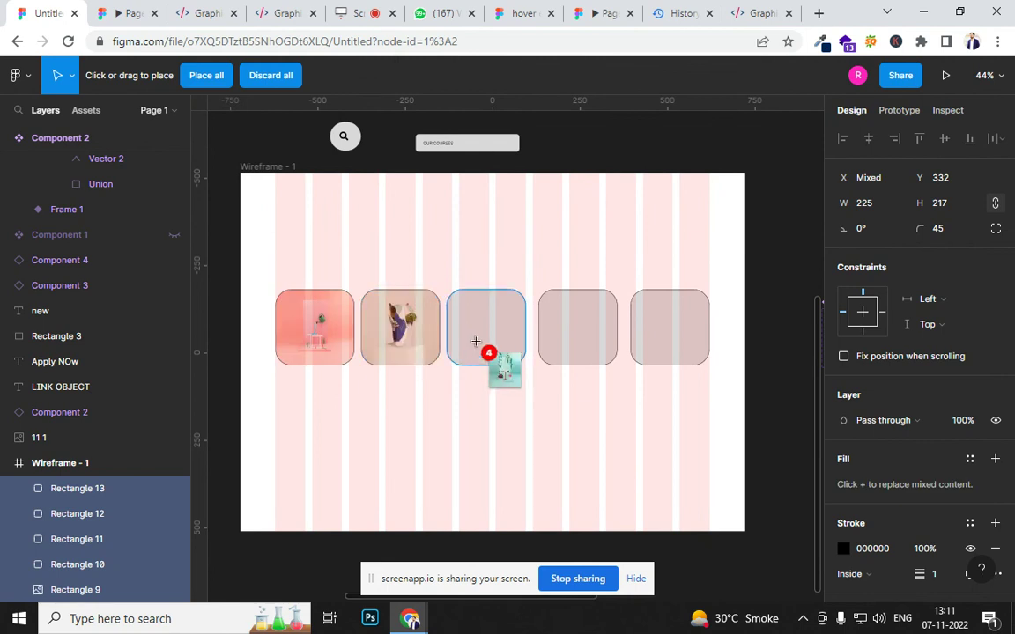
pyautogui.click(483, 353)
pyautogui.click(564, 351)
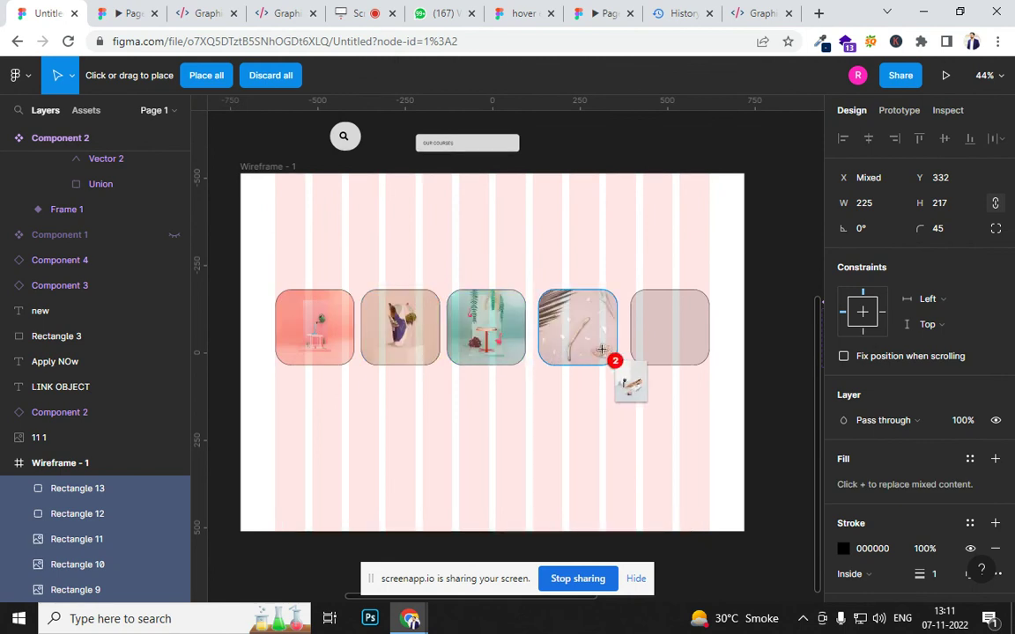
pyautogui.click(650, 358)
pyautogui.press('Escape')
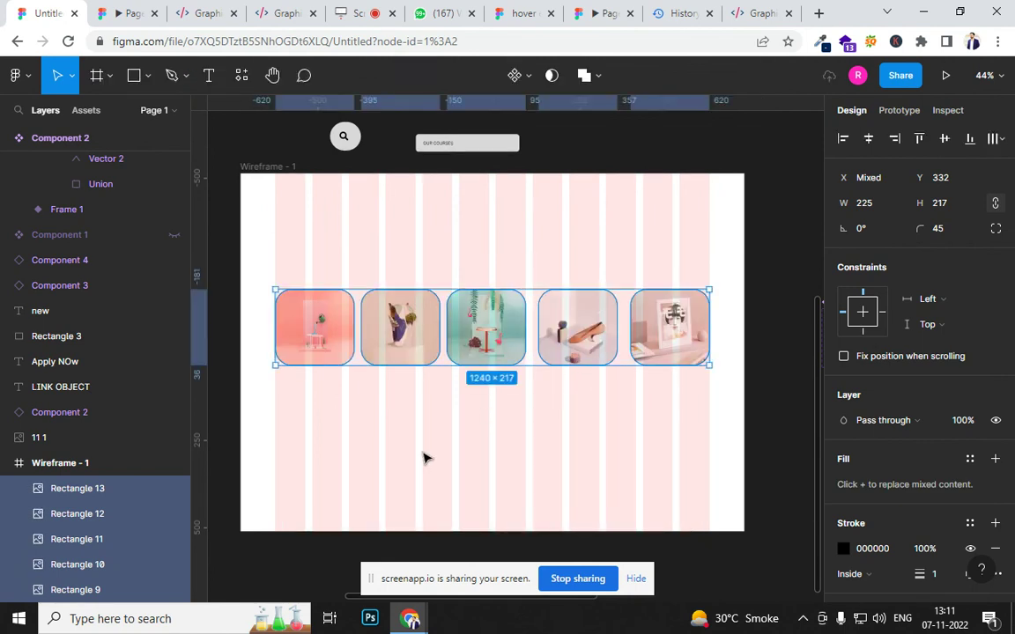
# Select all five image cards and tidy them up to an even horizontal spacing of 20.
pyautogui.click(263, 281)
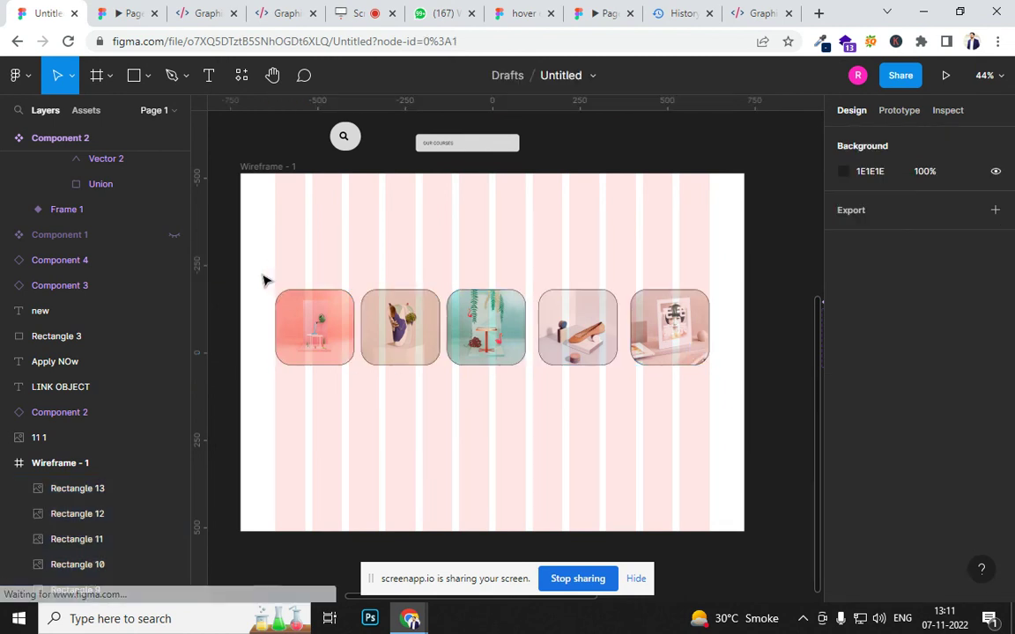
pyautogui.moveTo(253, 261); pyautogui.dragTo(716, 404)
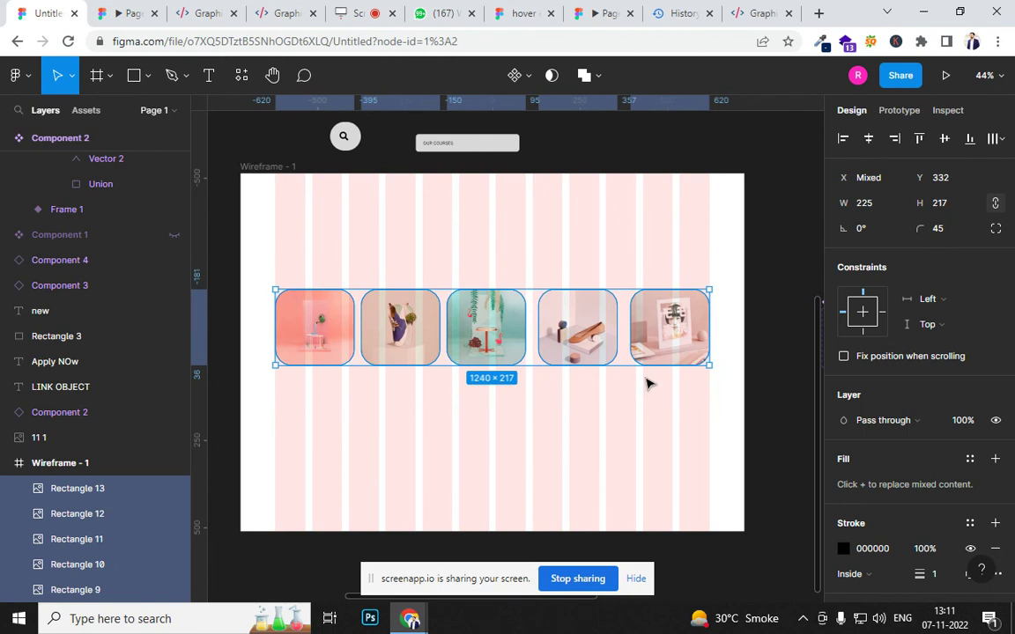
pyautogui.moveTo(698, 353)
pyautogui.click(696, 353)
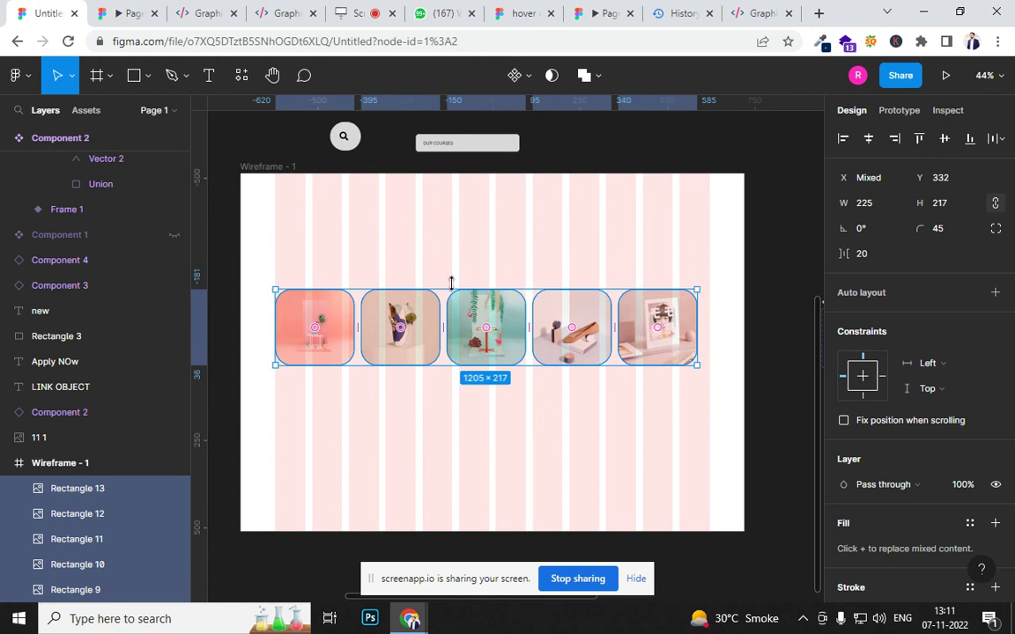
pyautogui.click(487, 431)
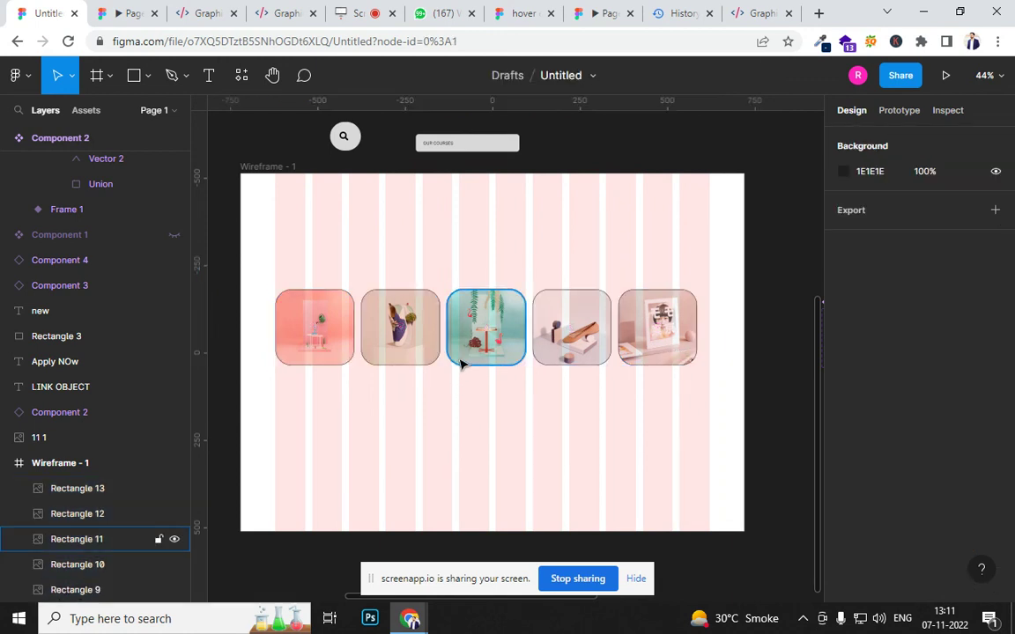
pyautogui.scroll(2, 460, 358)
pyautogui.moveTo(230, 245); pyautogui.dragTo(746, 414)
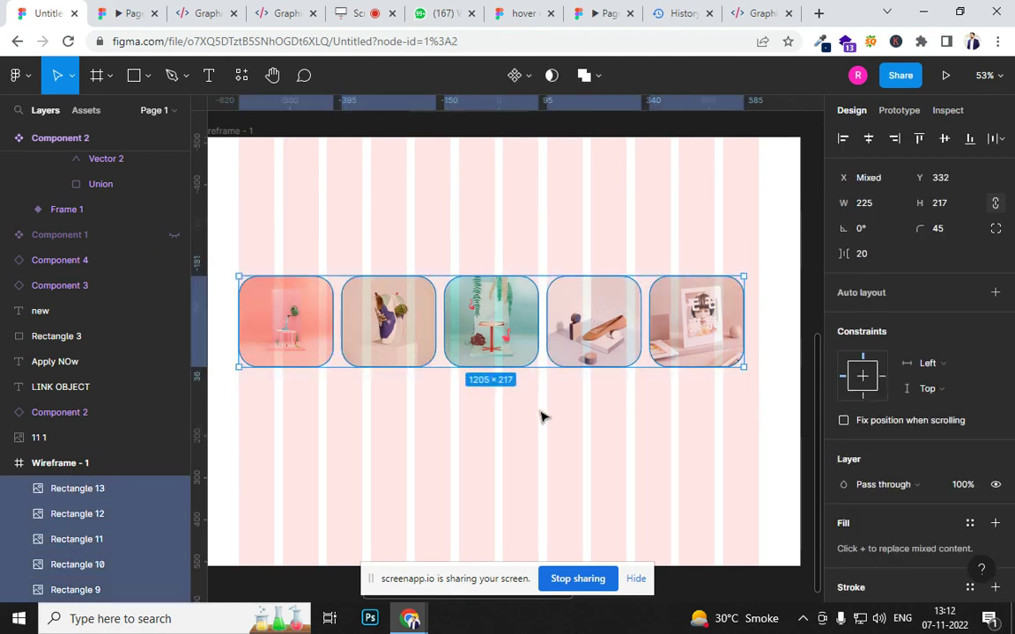
pyautogui.rightClick(469, 356)
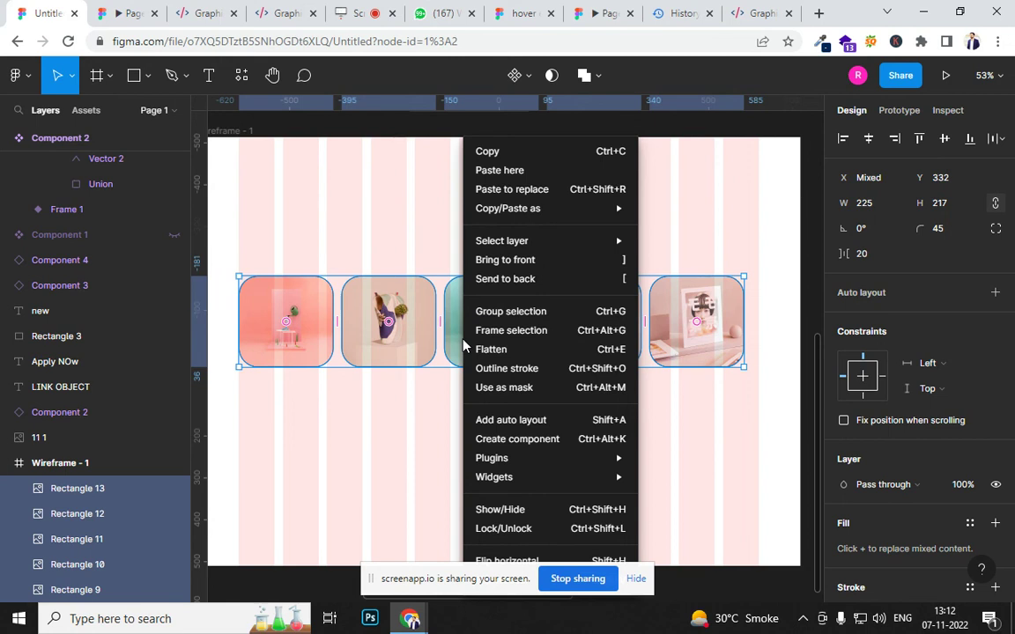
pyautogui.moveTo(573, 458)
pyautogui.click(703, 457)
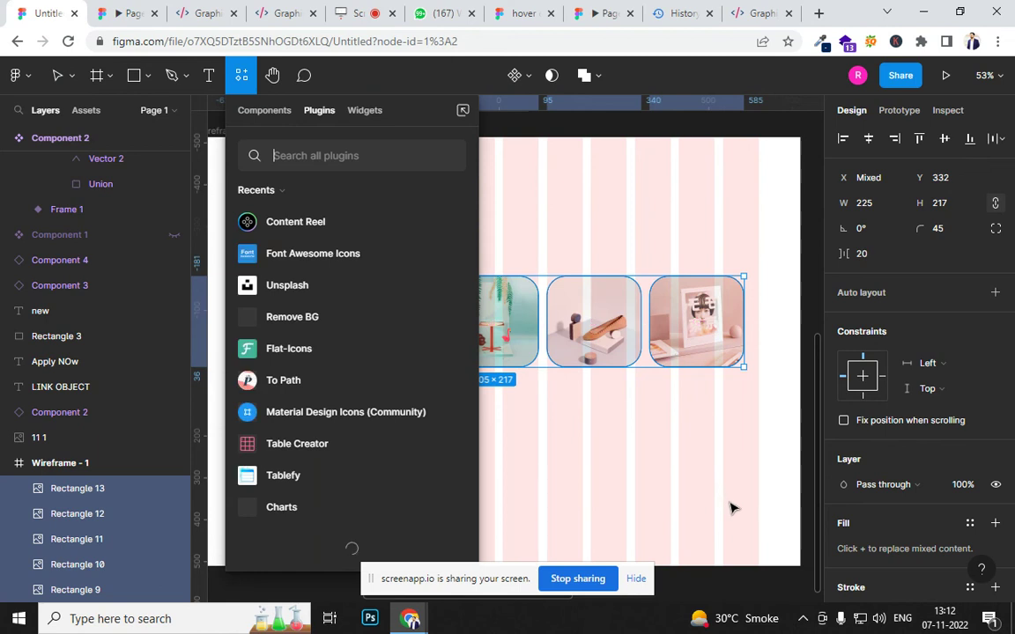
pyautogui.click(685, 479)
# Select all five image cards on Wireframe - 1 and wrap them in a frame.
pyautogui.moveTo(526, 372); pyautogui.dragTo(754, 408)
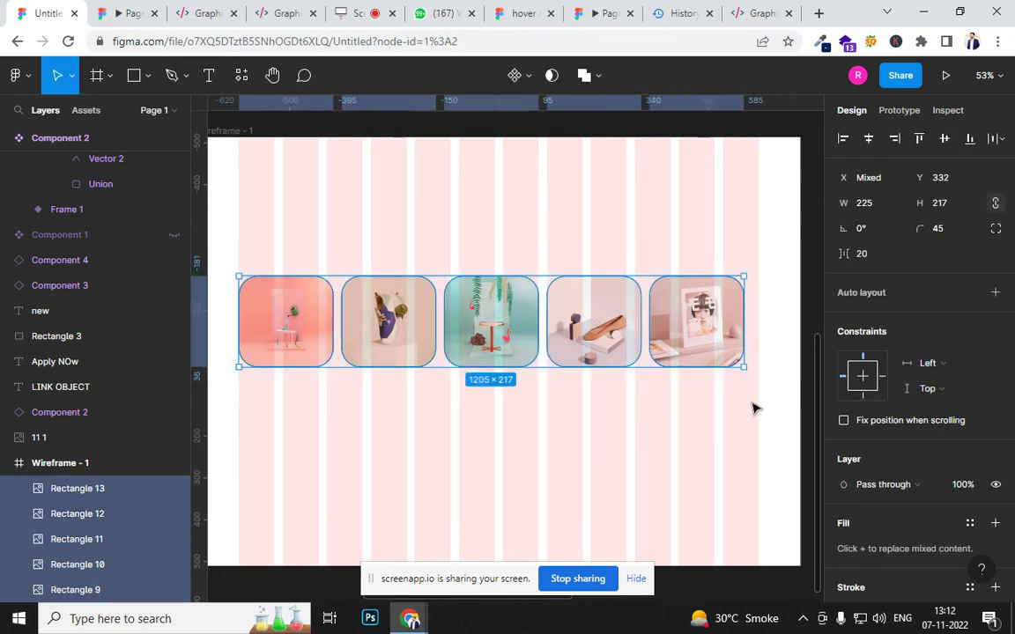
pyautogui.rightClick(554, 335)
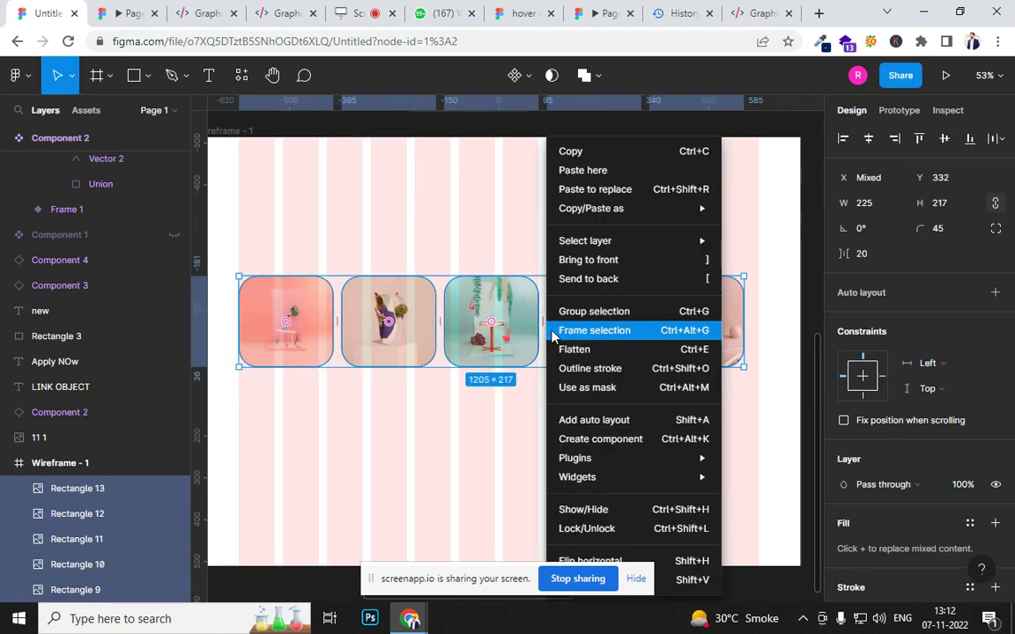
pyautogui.click(617, 338)
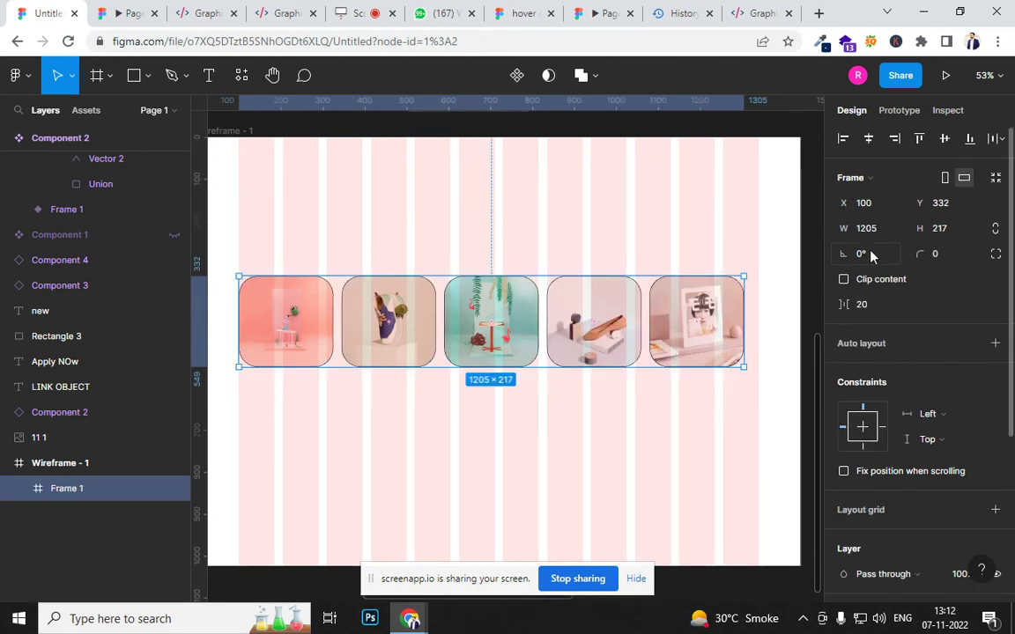
# Narrow the card frame to about 584 wide with its left edge at about X 164, and clip its content.
pyautogui.moveTo(745, 317); pyautogui.dragTo(511, 318)
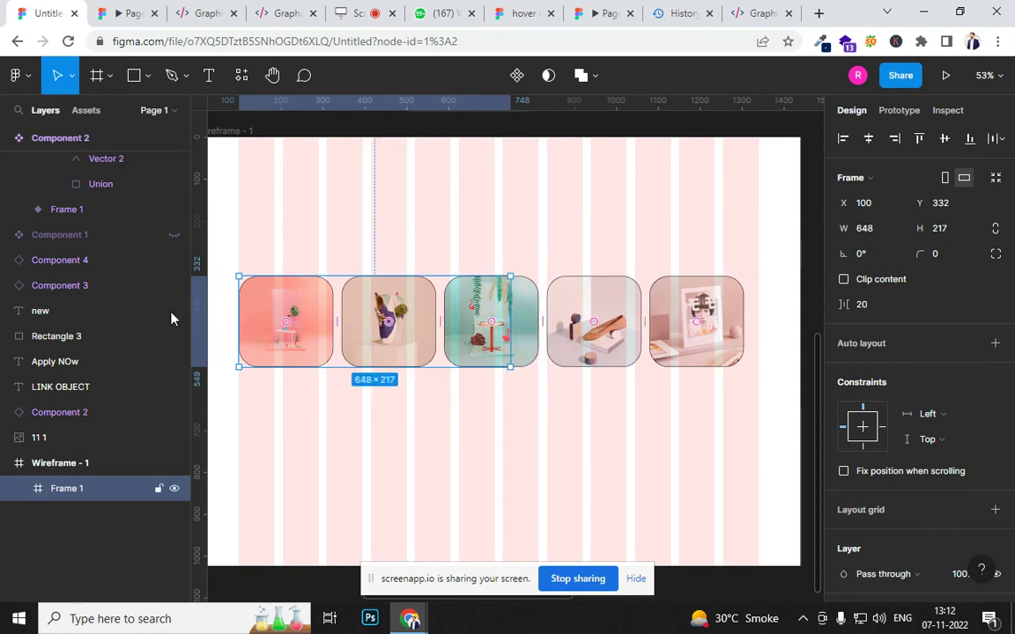
pyautogui.moveTo(240, 317); pyautogui.dragTo(265, 315)
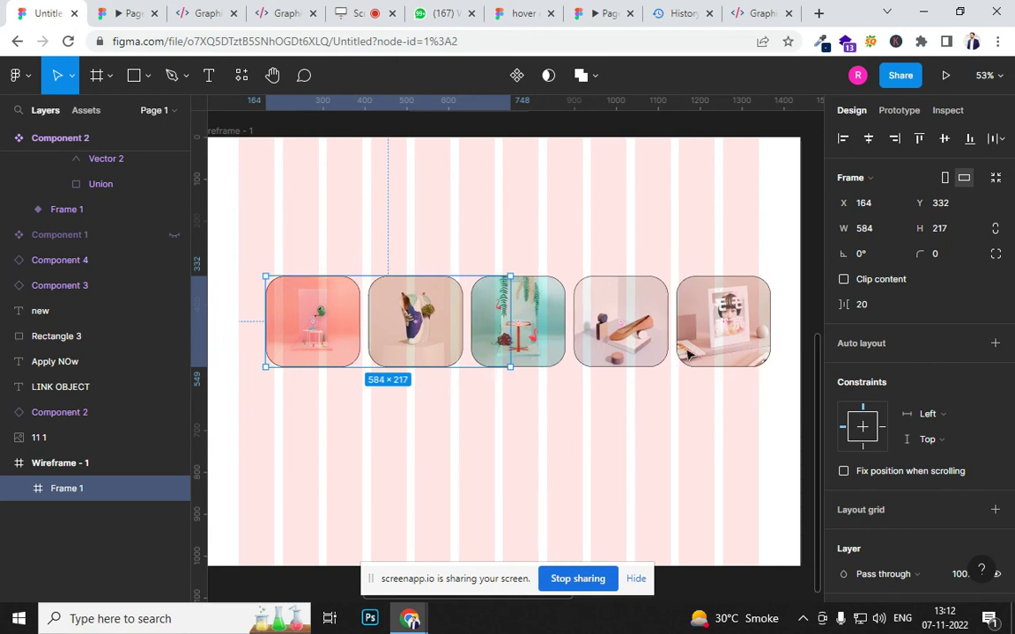
pyautogui.click(843, 280)
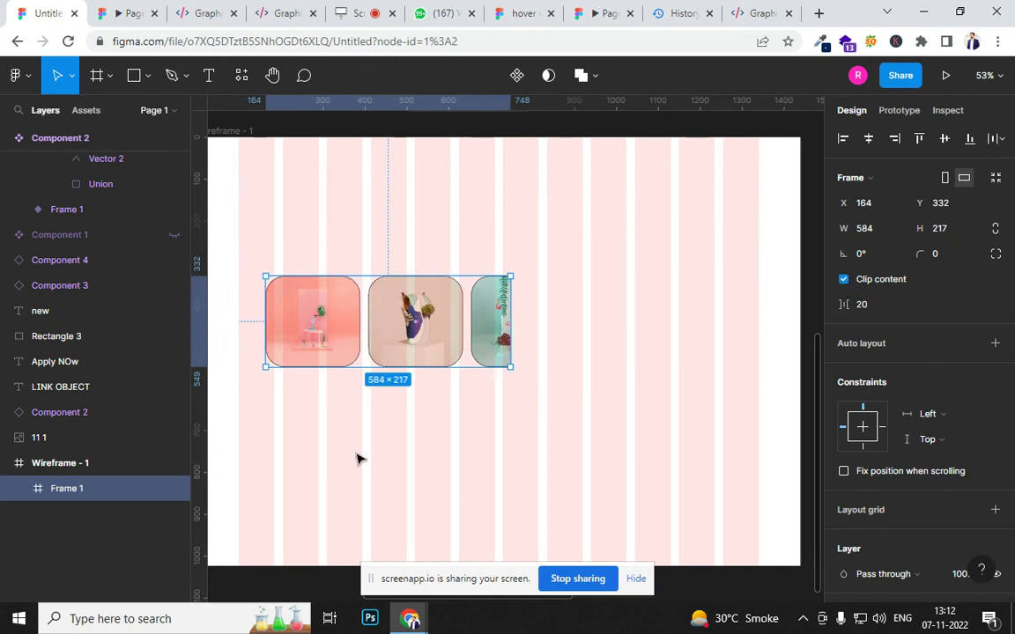
# Set the card frame's overflow scrolling to Horizontal scrolling.
pyautogui.click(890, 112)
pyautogui.click(895, 215)
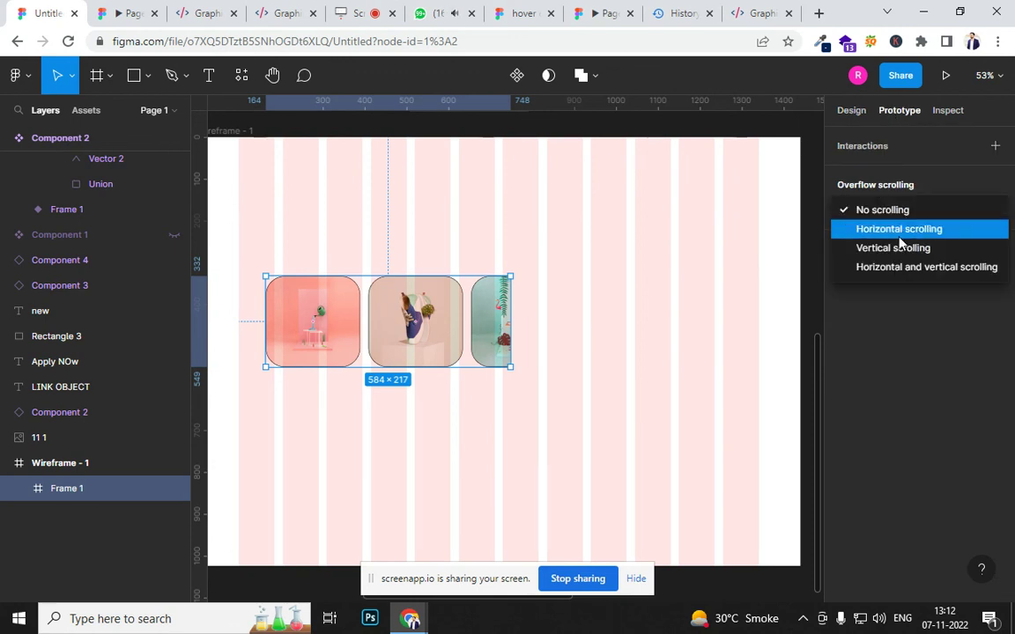
pyautogui.click(901, 229)
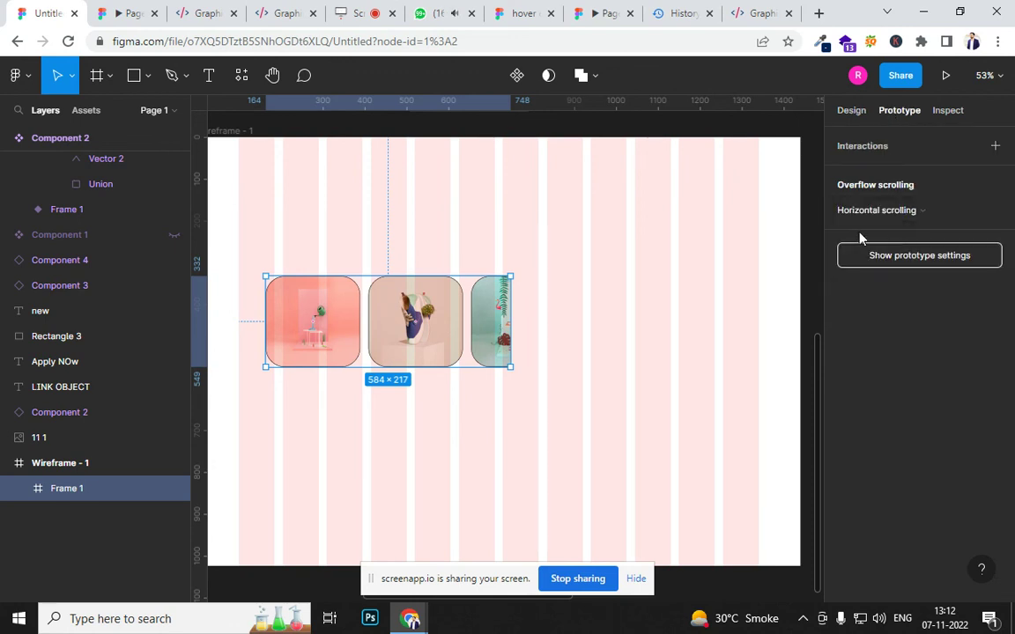
# Test swiping the image cards sideways in the prototype preview, and return to the design file.
pyautogui.click(127, 23)
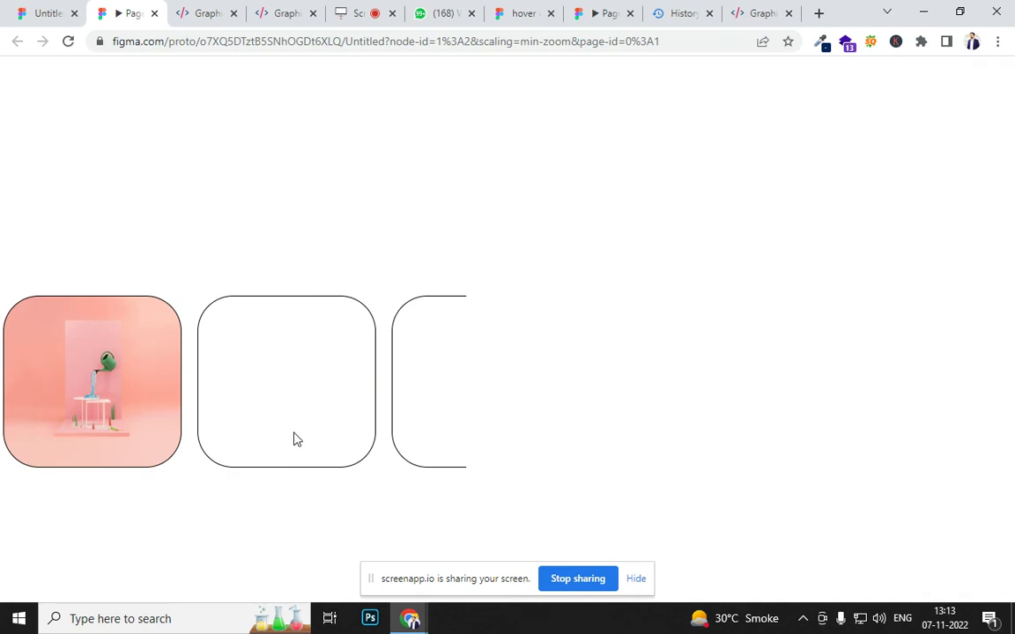
pyautogui.scroll(-2, 308, 385)
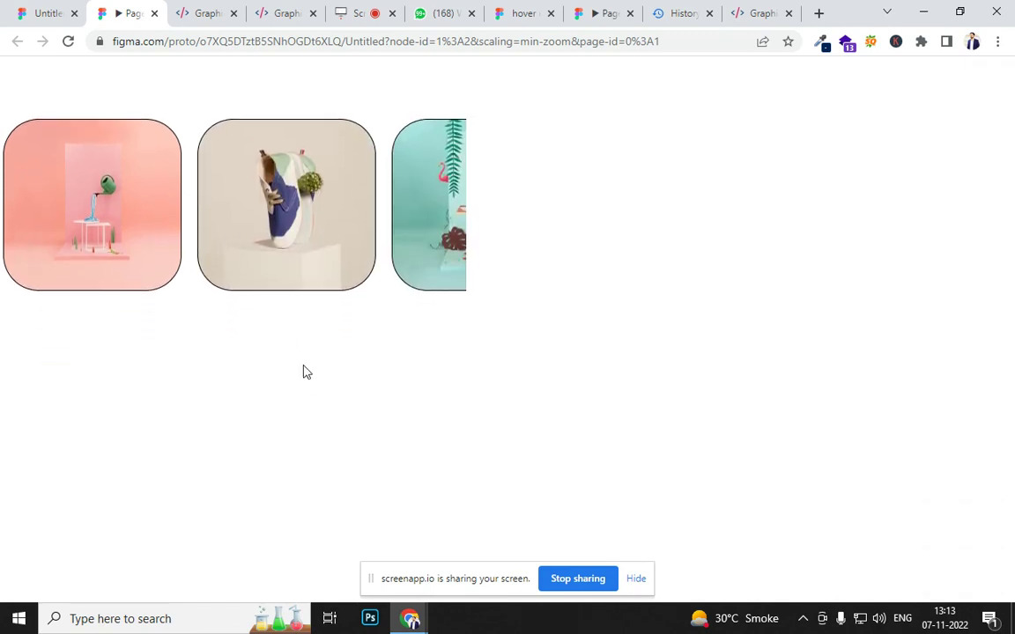
pyautogui.moveTo(349, 222); pyautogui.dragTo(29, 211)
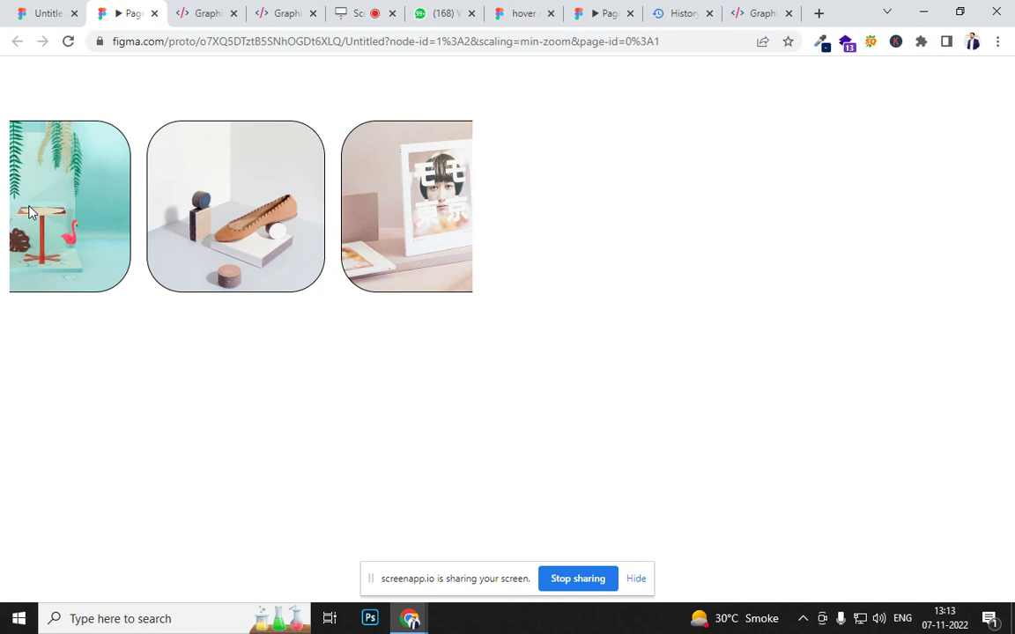
pyautogui.moveTo(352, 235); pyautogui.dragTo(36, 91)
pyautogui.click(35, 11)
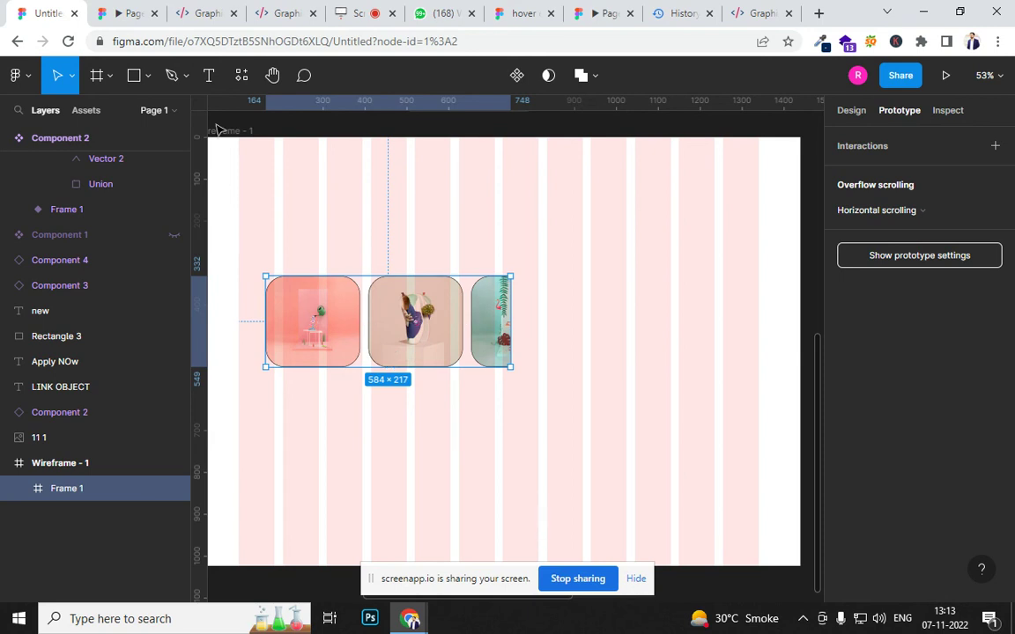
pyautogui.click(132, 14)
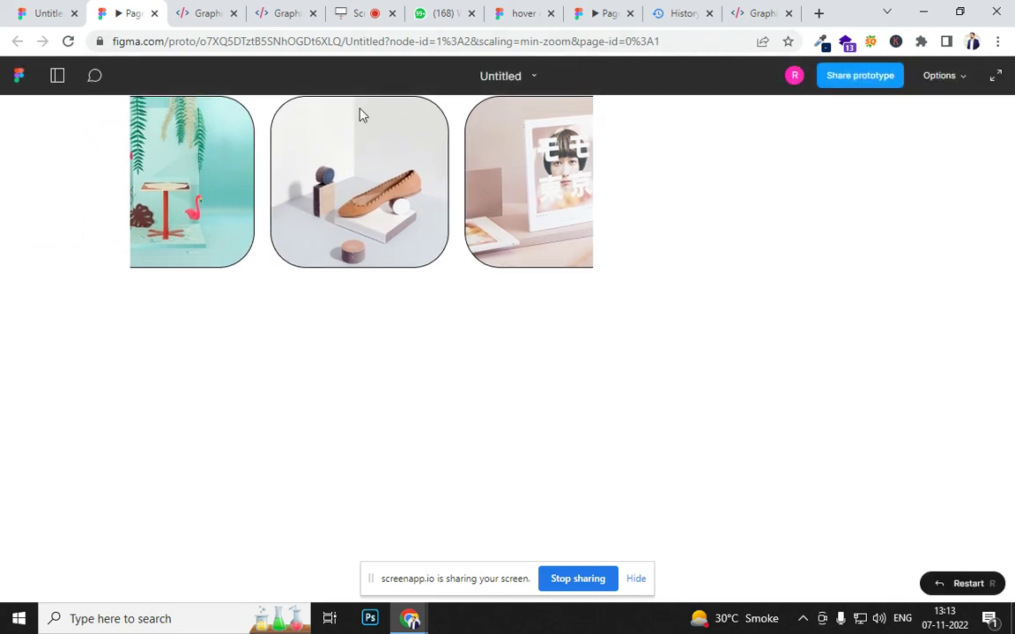
pyautogui.click(40, 13)
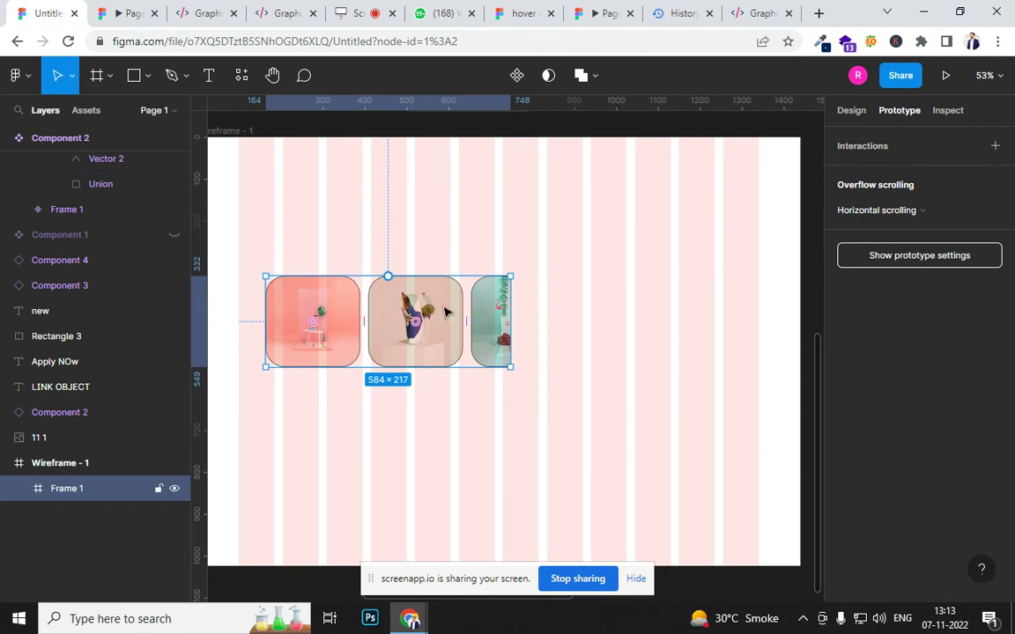
pyautogui.keyDown('ctrl'); pyautogui.scroll(-5, 499, 352); pyautogui.keyUp('ctrl')
pyautogui.hscroll(-5, 504, 440)
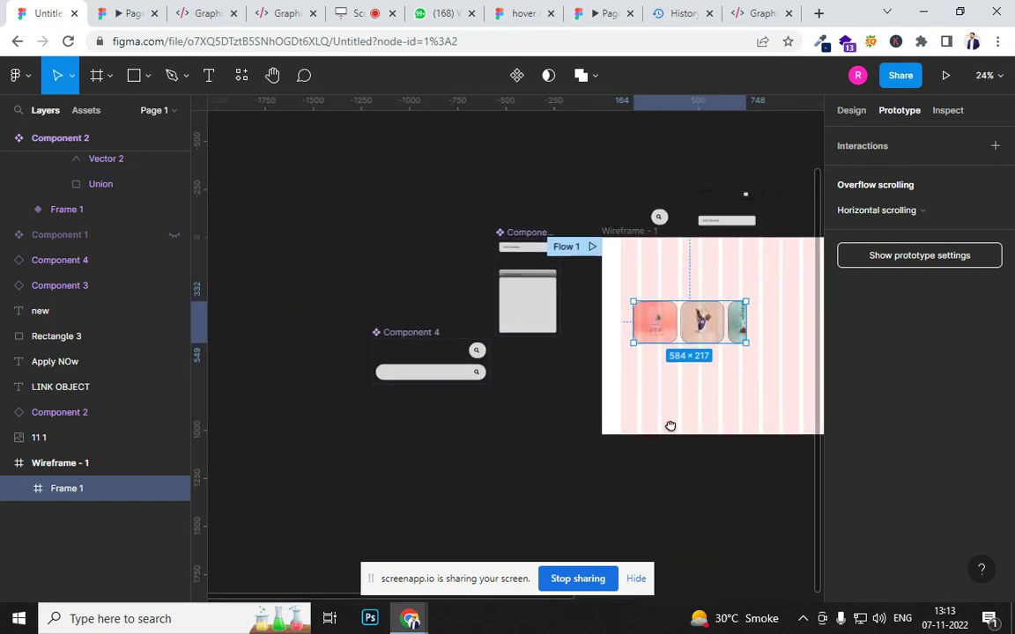